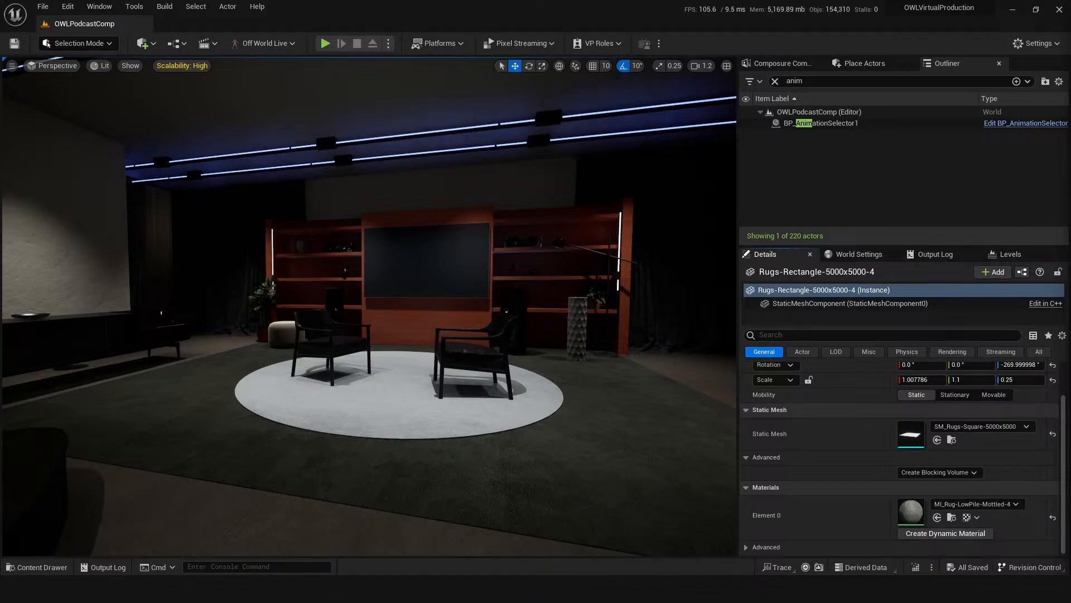
Save the level and clear the search filter on the scene's actor list.
{"action": "left_click_drag", "start_coordinate": [455, 384], "coordinate": [443, 445]}
{"action": "key", "text": "ctrl+s"}
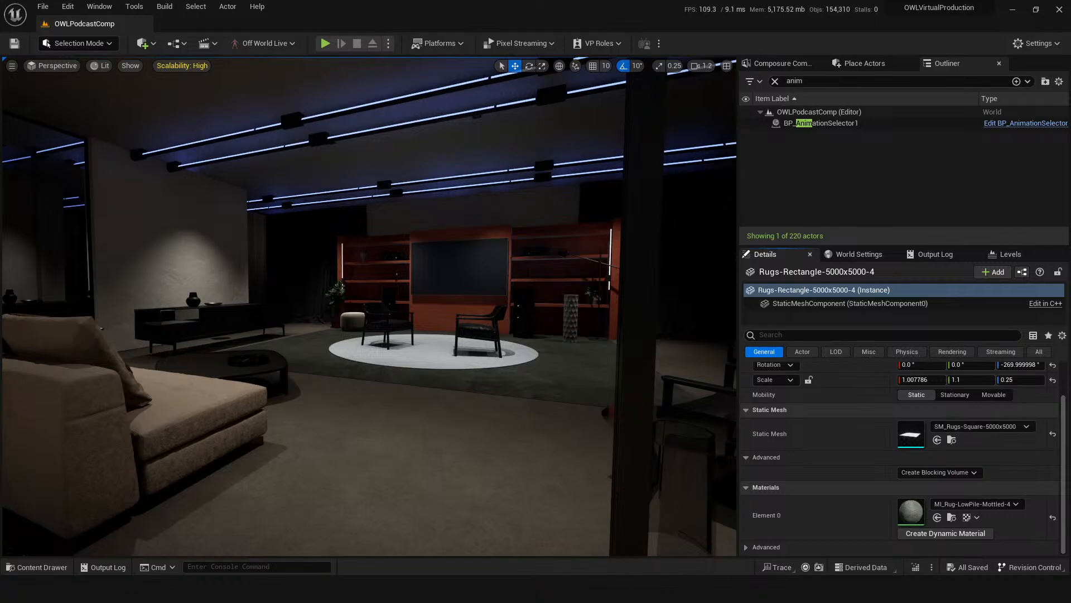
{"action": "left_click", "coordinate": [775, 81]}
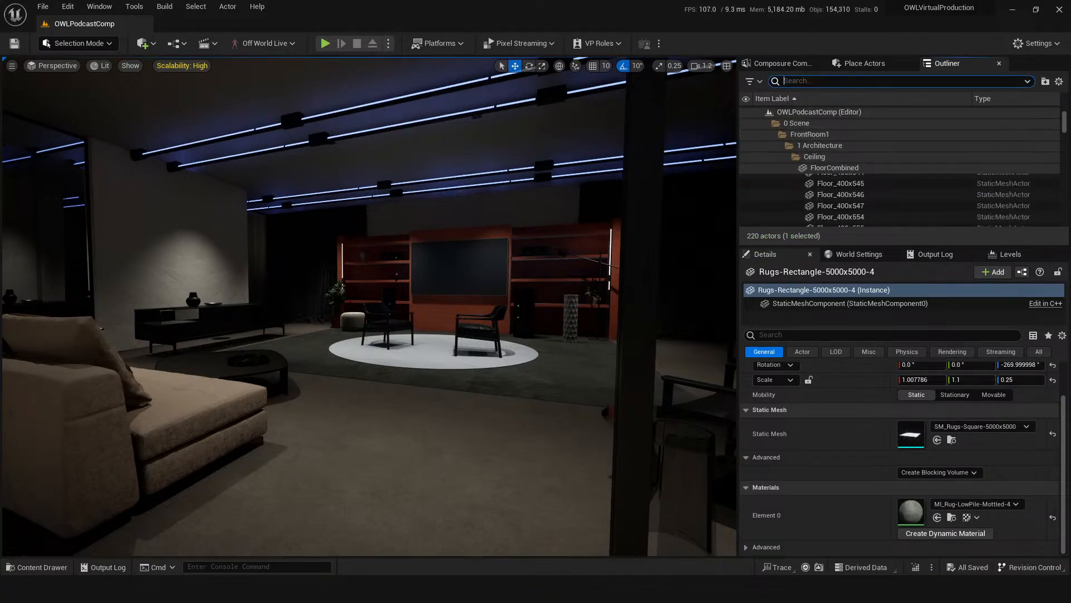
Examine the podcast set from the gravel outside the glass to the chairs, rug and shelves.
{"action": "right_click_drag", "start_coordinate": [386, 382], "coordinate": [416, 496]}
{"action": "key", "text": "a"}
{"action": "left_click_drag", "start_coordinate": [394, 454], "coordinate": [421, 416]}
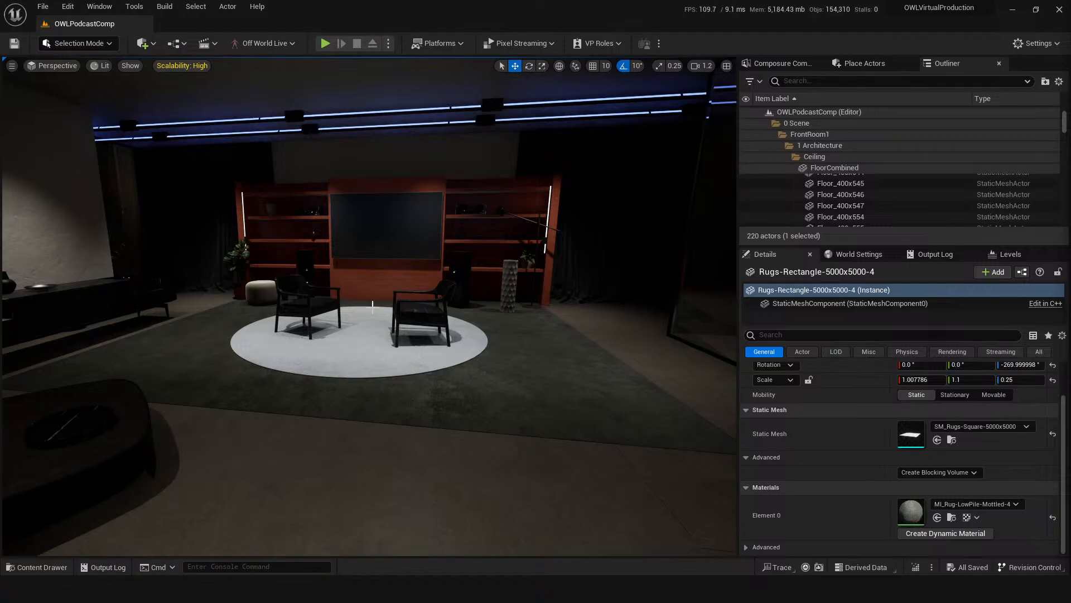
{"action": "mouse_move", "coordinate": [417, 274]}
{"action": "left_mouse_down"}
{"action": "mouse_move", "coordinate": [415, 312]}
{"action": "mouse_move", "coordinate": [415, 281]}
{"action": "left_mouse_up"}
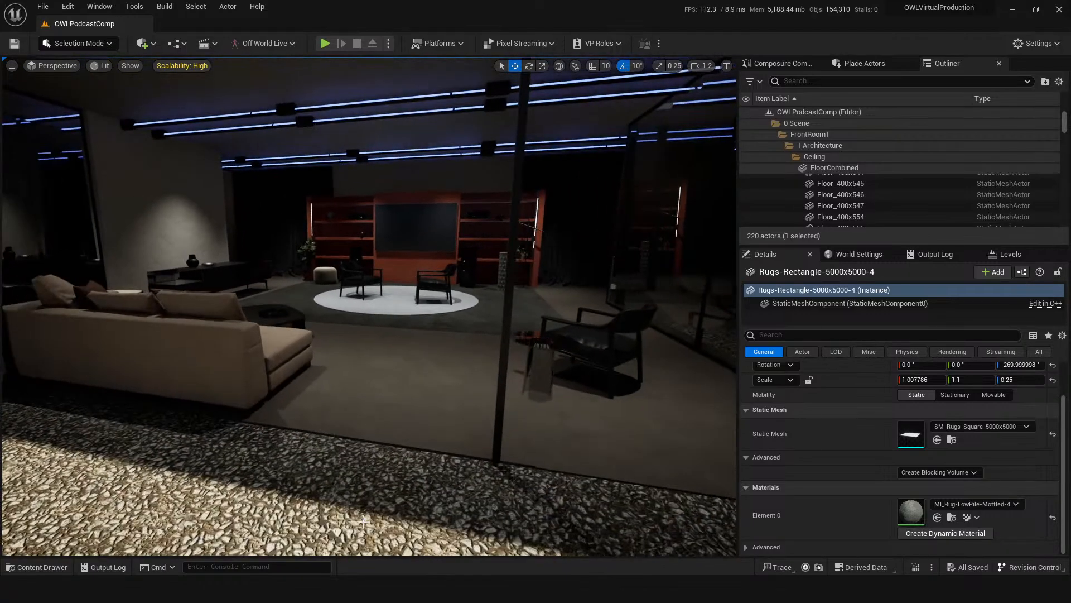
{"action": "left_click_drag", "start_coordinate": [360, 426], "coordinate": [361, 391]}
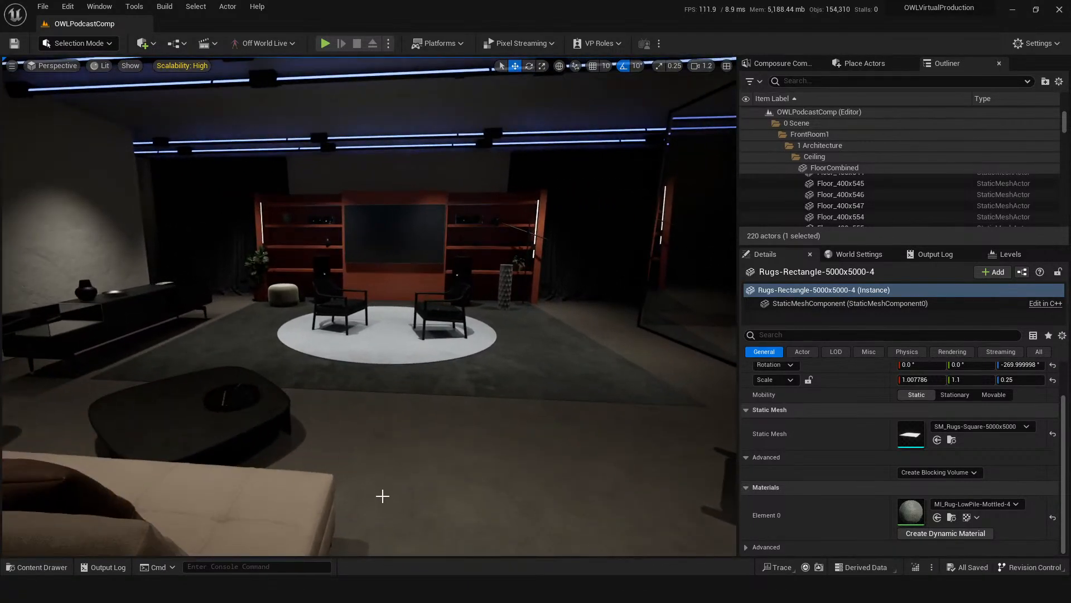
{"action": "left_click_drag", "start_coordinate": [371, 502], "coordinate": [372, 441]}
{"action": "mouse_move", "coordinate": [399, 485]}
{"action": "left_mouse_down"}
{"action": "mouse_move", "coordinate": [399, 463]}
{"action": "mouse_move", "coordinate": [390, 492]}
{"action": "left_mouse_up"}
{"action": "left_click", "coordinate": [322, 489]}
{"action": "right_click_drag", "start_coordinate": [438, 451], "coordinate": [379, 450]}
Select the SM_Speaker01Woofer floor speaker beside the wall screen and inspect it up close.
{"action": "left_click", "coordinate": [546, 300]}
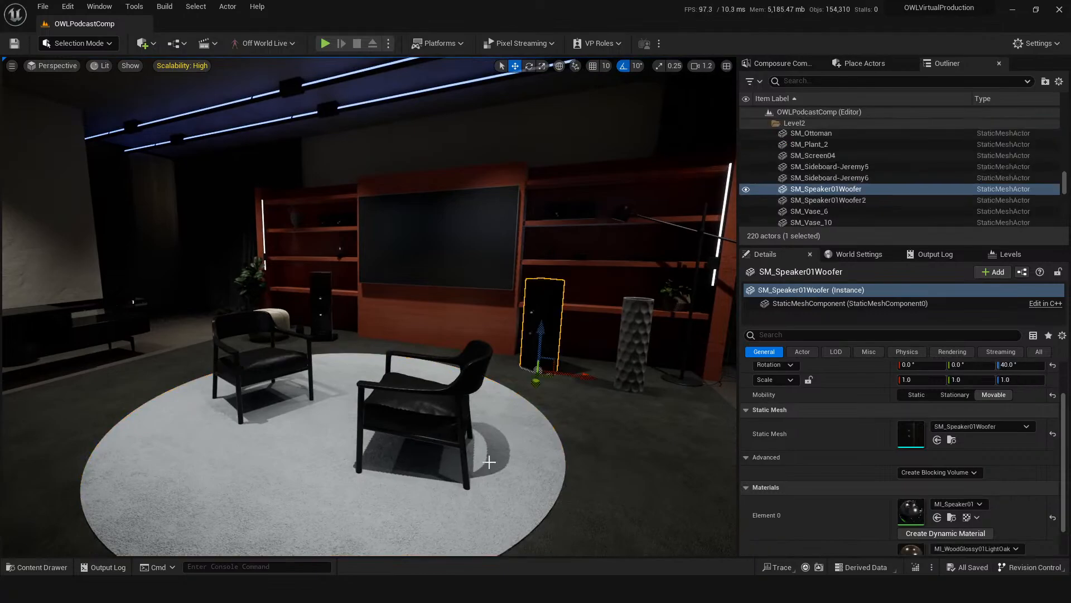
{"action": "left_click_drag", "start_coordinate": [496, 512], "coordinate": [525, 429]}
{"action": "right_click_drag", "start_coordinate": [517, 337], "coordinate": [501, 453]}
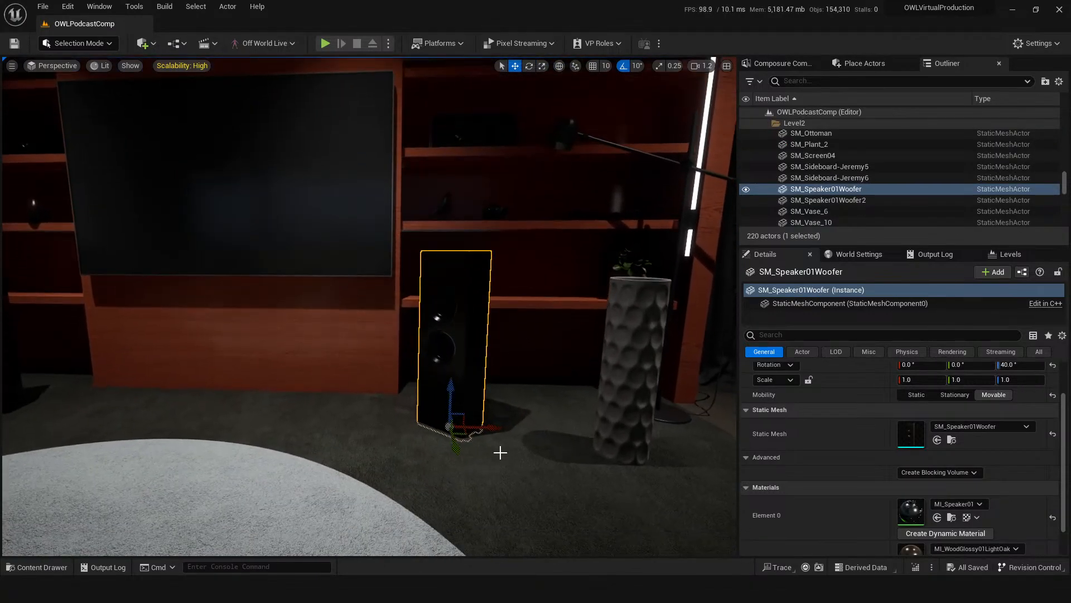
Open the ExternalPacks folder in the project content to view its asset packs.
{"action": "key", "text": "ctrl+space"}
{"action": "left_click", "coordinate": [224, 385]}
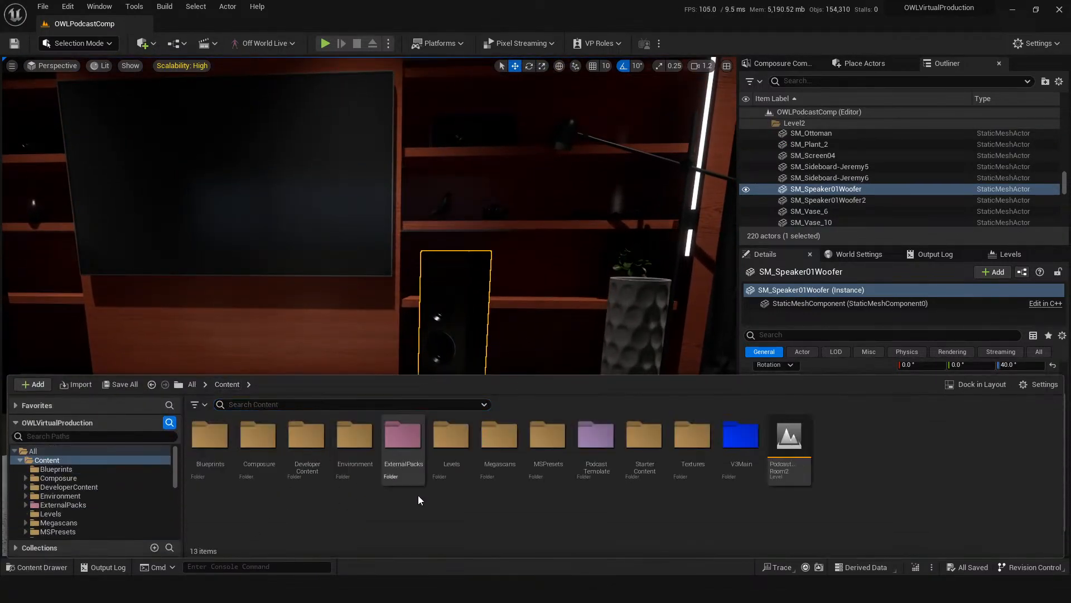
{"action": "double_click", "coordinate": [406, 455]}
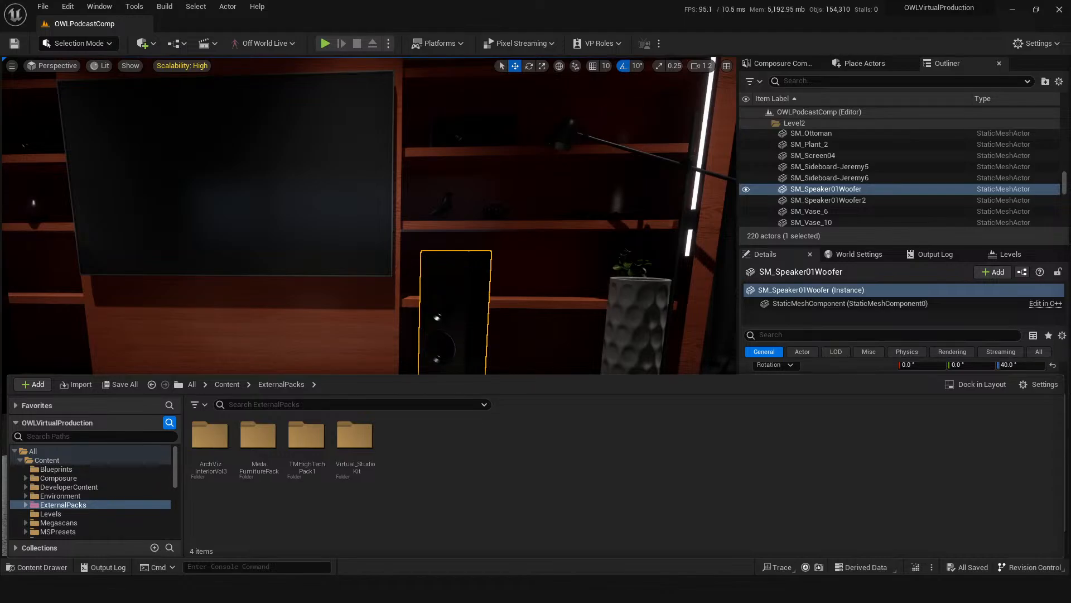
Leave the content folders and save the level.
{"action": "key", "text": "s"}
{"action": "right_click_drag", "start_coordinate": [419, 280], "coordinate": [449, 232]}
{"action": "key", "text": "ctrl+s"}
{"action": "middle_click_drag", "start_coordinate": [379, 443], "coordinate": [349, 423]}
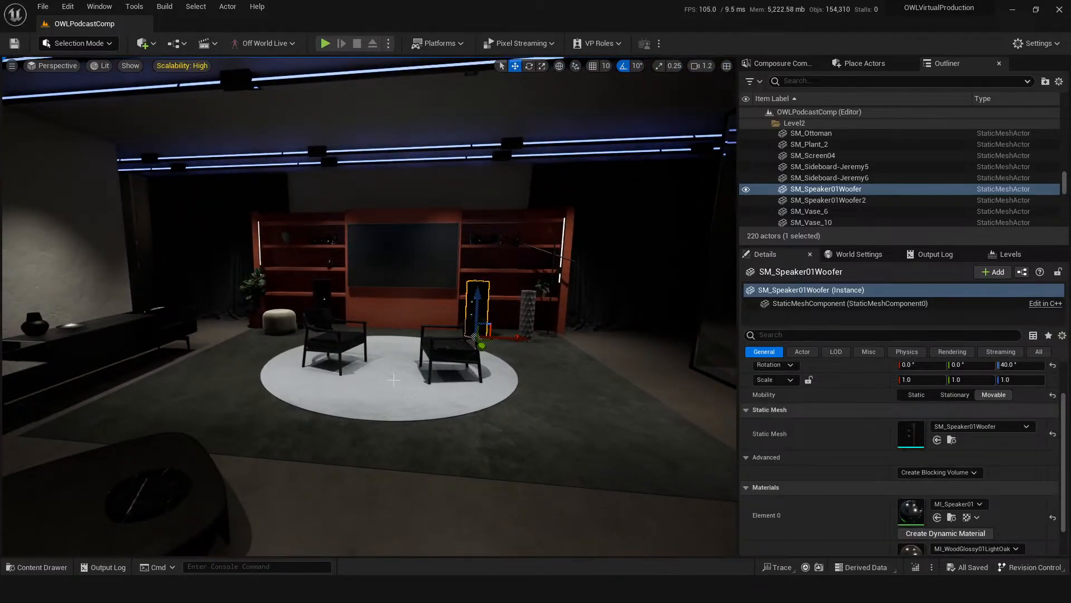
{"action": "scroll", "coordinate": [394, 379], "scroll_direction": "down", "scroll_amount": 3}
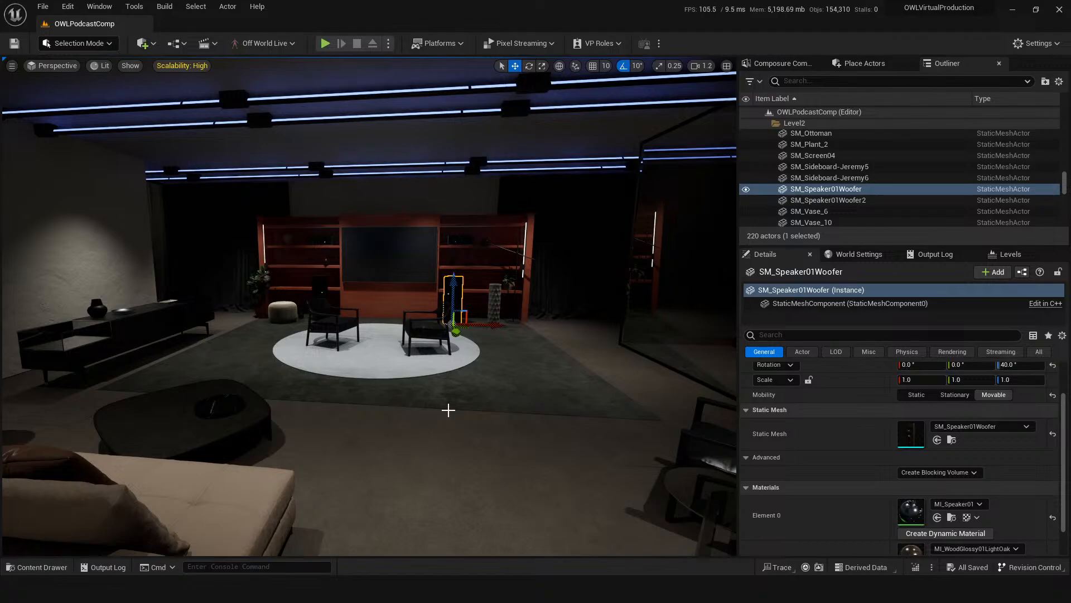
Survey the whole podcast set from the lounge area, facing the shelves and chairs.
{"action": "left_click_drag", "start_coordinate": [350, 288], "coordinate": [332, 312]}
{"action": "key", "text": "s"}
{"action": "mouse_move", "coordinate": [349, 289]}
{"action": "right_mouse_down"}
{"action": "mouse_move", "coordinate": [332, 289]}
{"action": "mouse_move", "coordinate": [351, 290]}
{"action": "mouse_move", "coordinate": [343, 286]}
{"action": "right_mouse_up"}
{"action": "key", "text": "a"}
{"action": "key", "text": "d"}
{"action": "key", "text": "w"}
{"action": "key", "text": "a"}
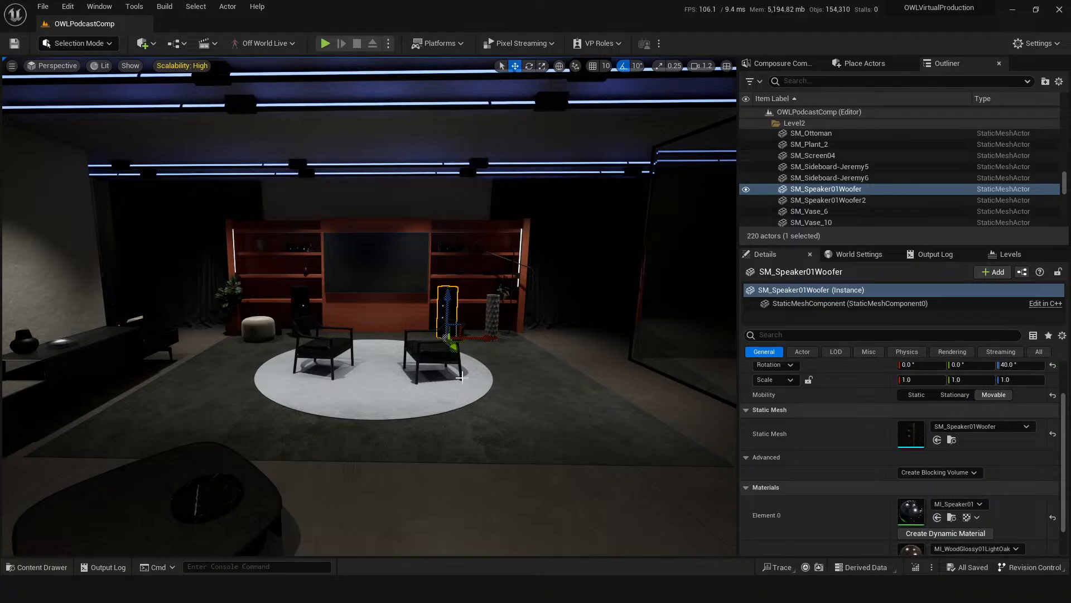
{"action": "mouse_move", "coordinate": [413, 372]}
{"action": "left_mouse_down"}
{"action": "mouse_move", "coordinate": [403, 397]}
{"action": "mouse_move", "coordinate": [394, 368]}
{"action": "left_mouse_up"}
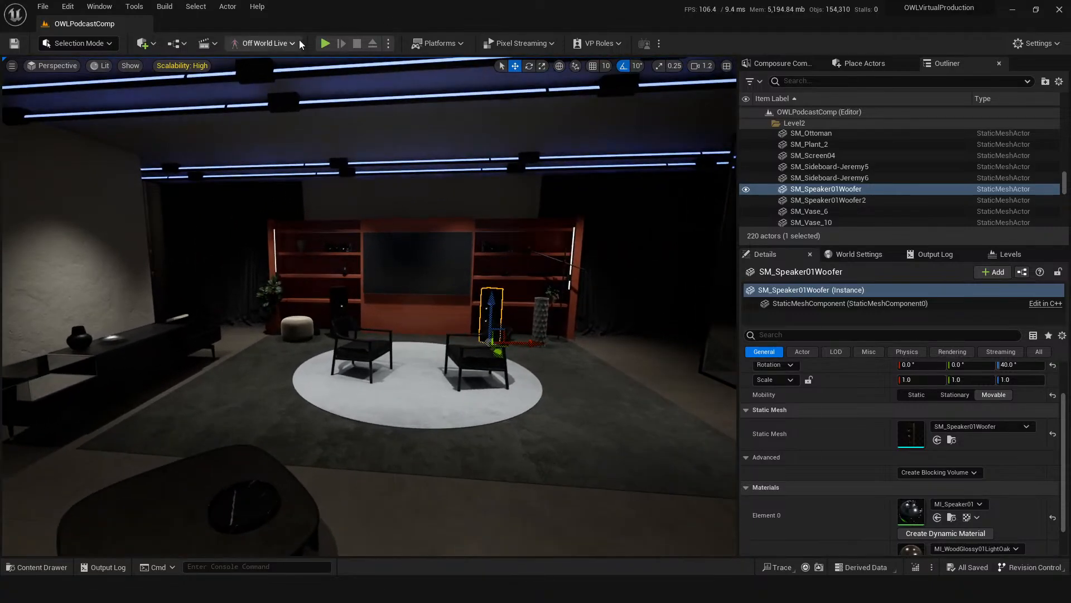
Play the level in the viewport and move from outside the building up to the two chairs.
{"action": "left_click", "coordinate": [326, 44]}
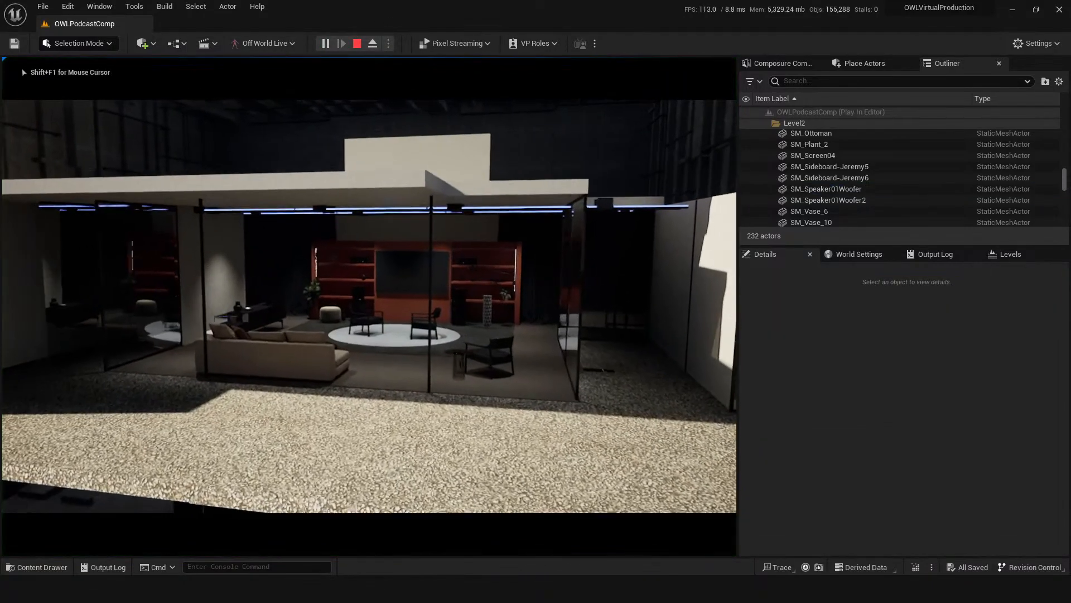
{"action": "key", "text": "w"}
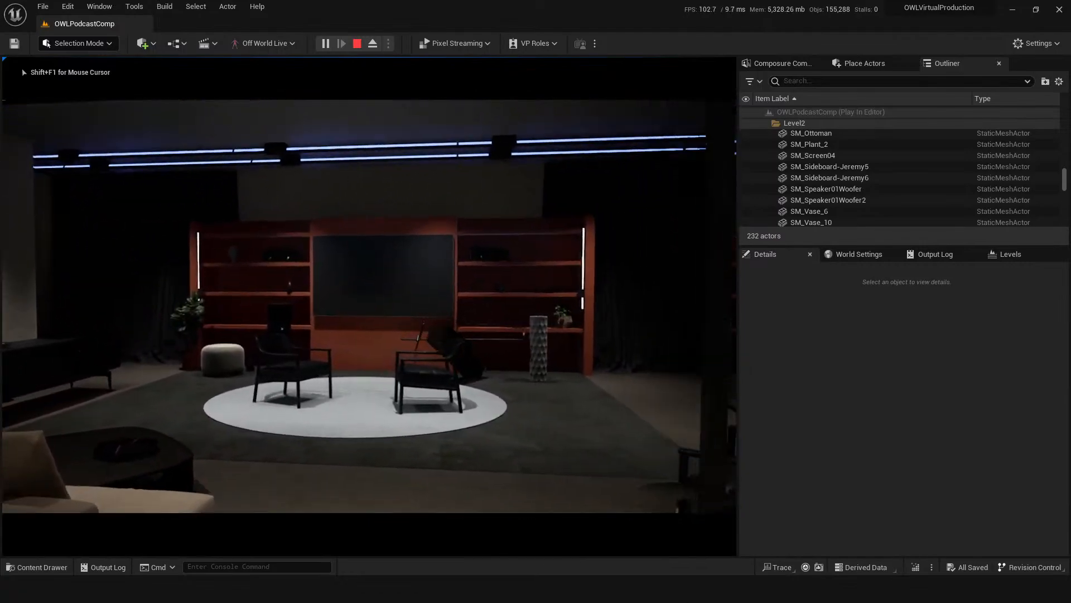
{"action": "key", "text": "w"}
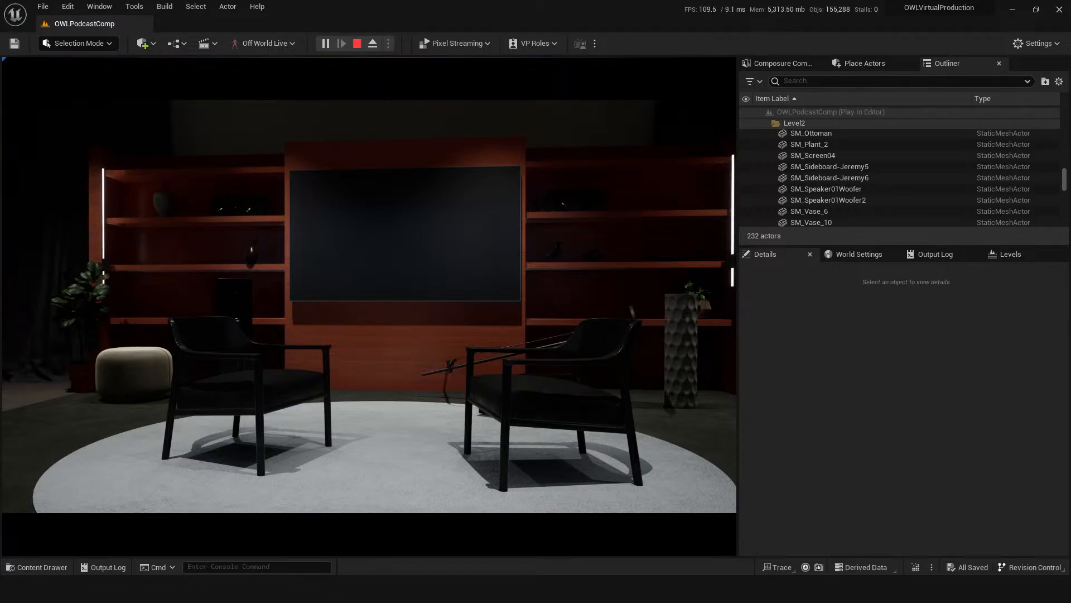
Switch the running level repeatedly between the centred two-chair shot, the left-chair close-up and the right-chair close-up.
{"action": "key", "text": "2"}
{"action": "key", "text": "3"}
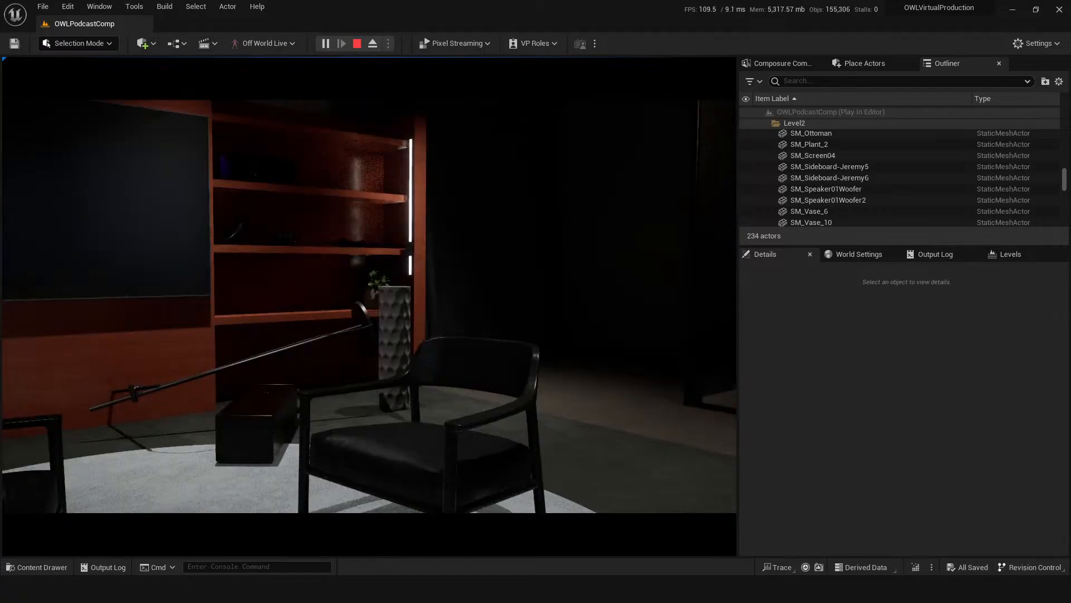
{"action": "key", "text": "1"}
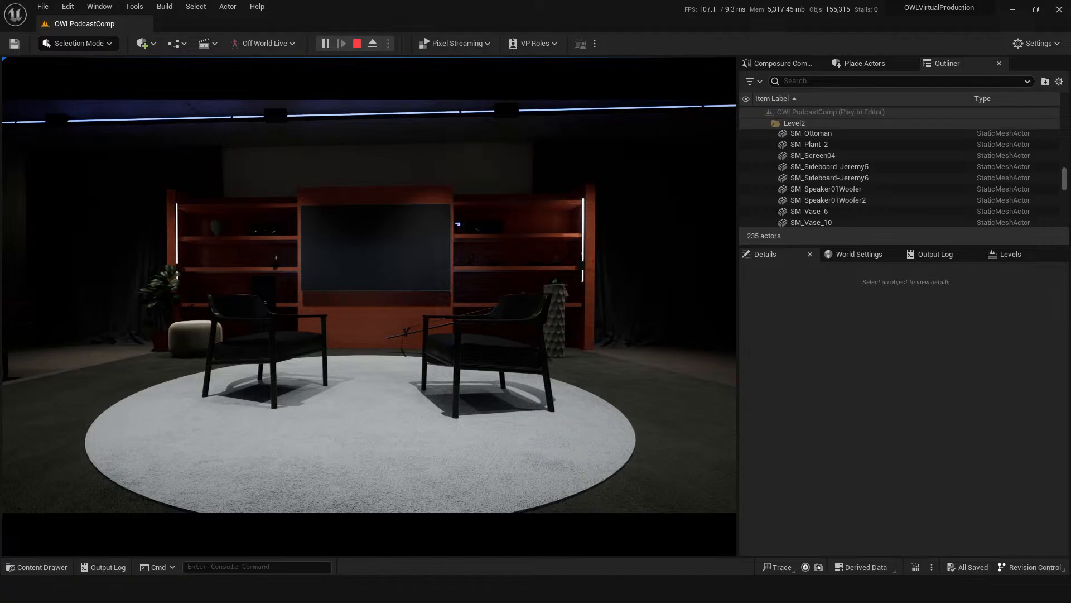
{"action": "key", "text": "2"}
{"action": "key", "text": "3"}
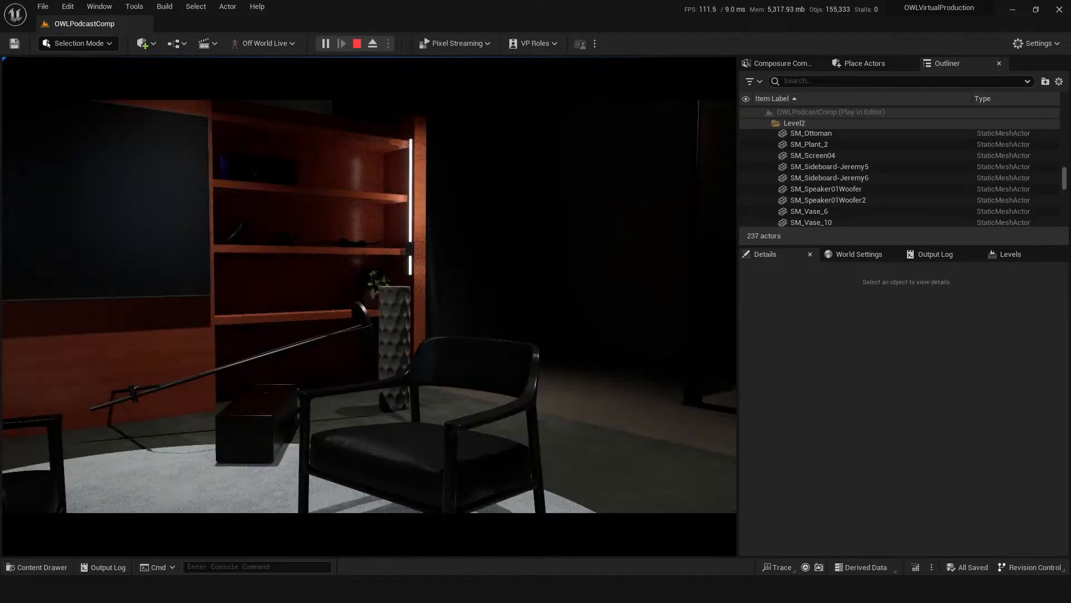
{"action": "key", "text": "1"}
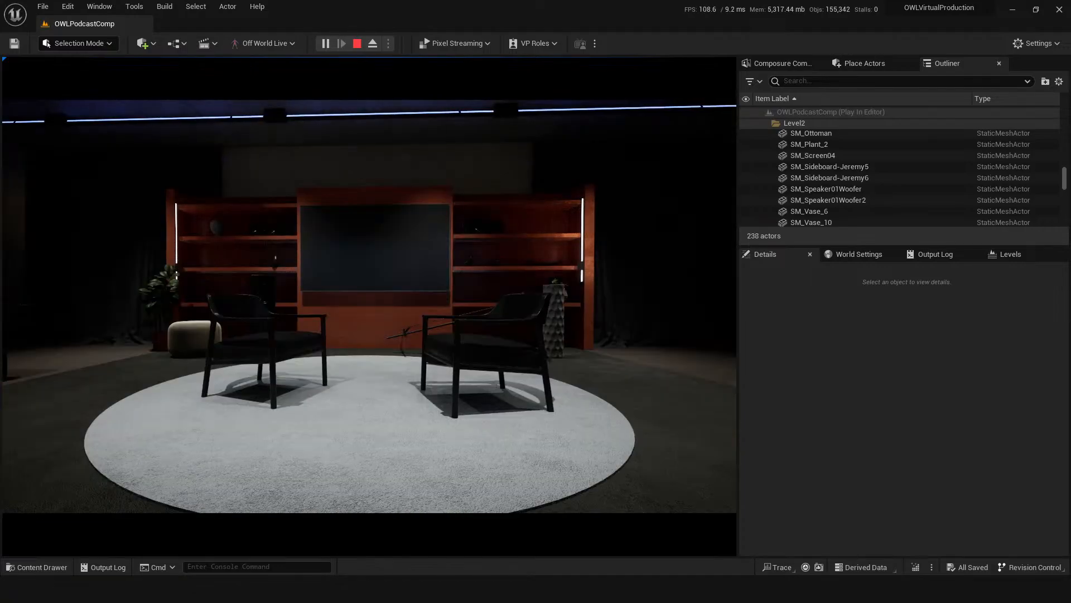
{"action": "key", "text": "2"}
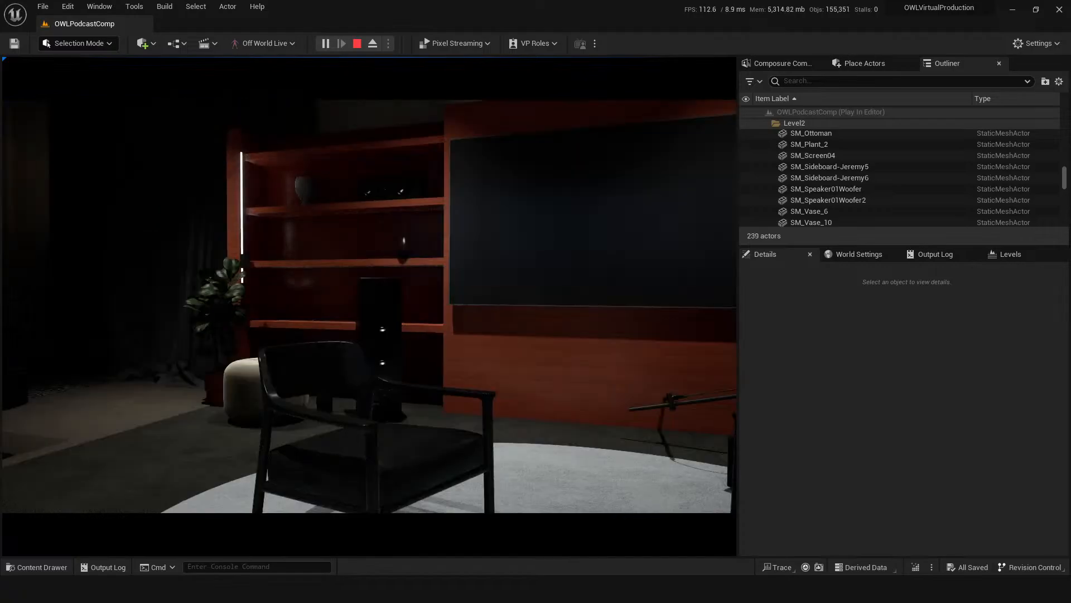
{"action": "key", "text": "3"}
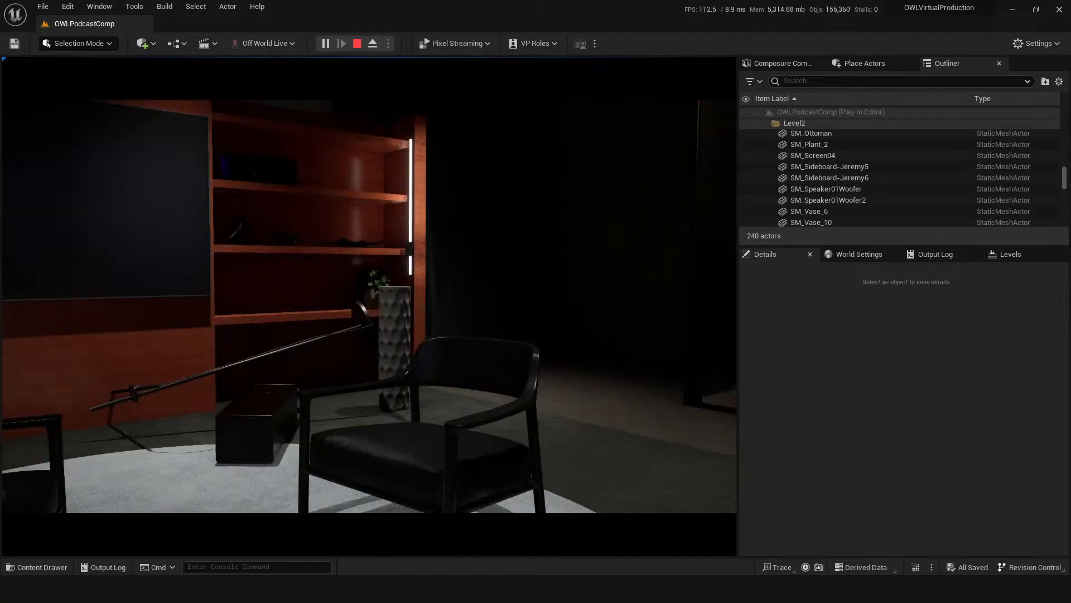
{"action": "key", "text": "1"}
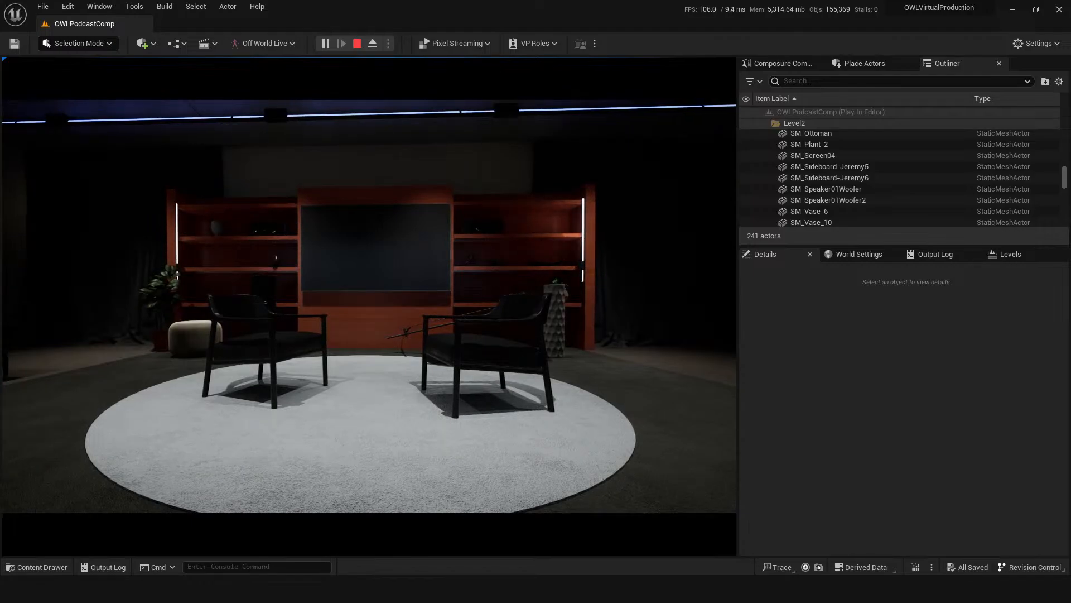
Cycle through the wider camera shots 4 to 6, end the play session and close its Message Log.
{"action": "key", "text": "4"}
{"action": "key", "text": "5"}
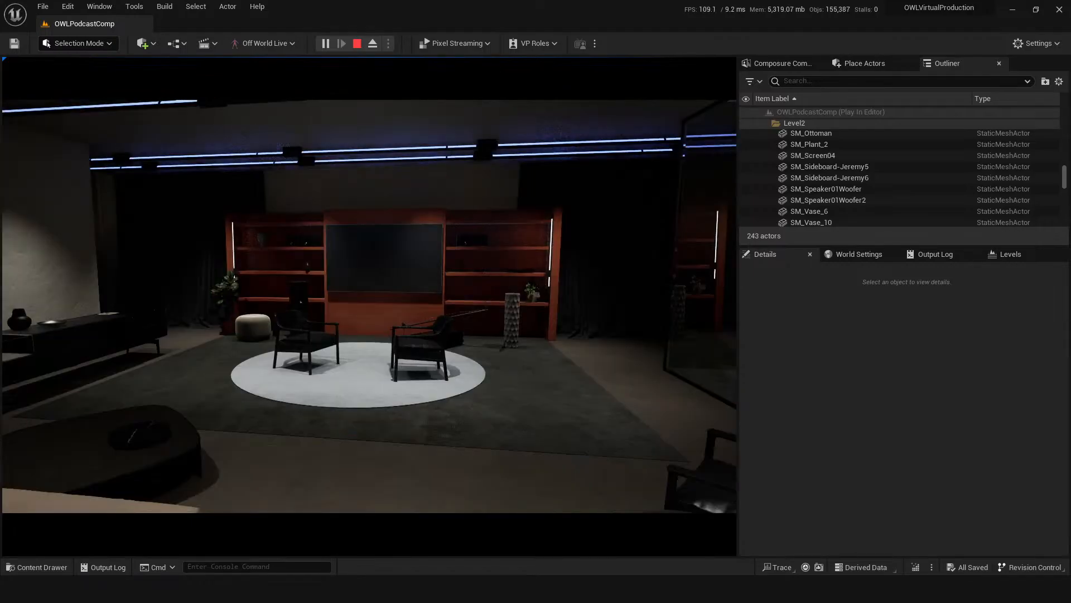
{"action": "key", "text": "4"}
{"action": "key", "text": "5"}
{"action": "key", "text": "6"}
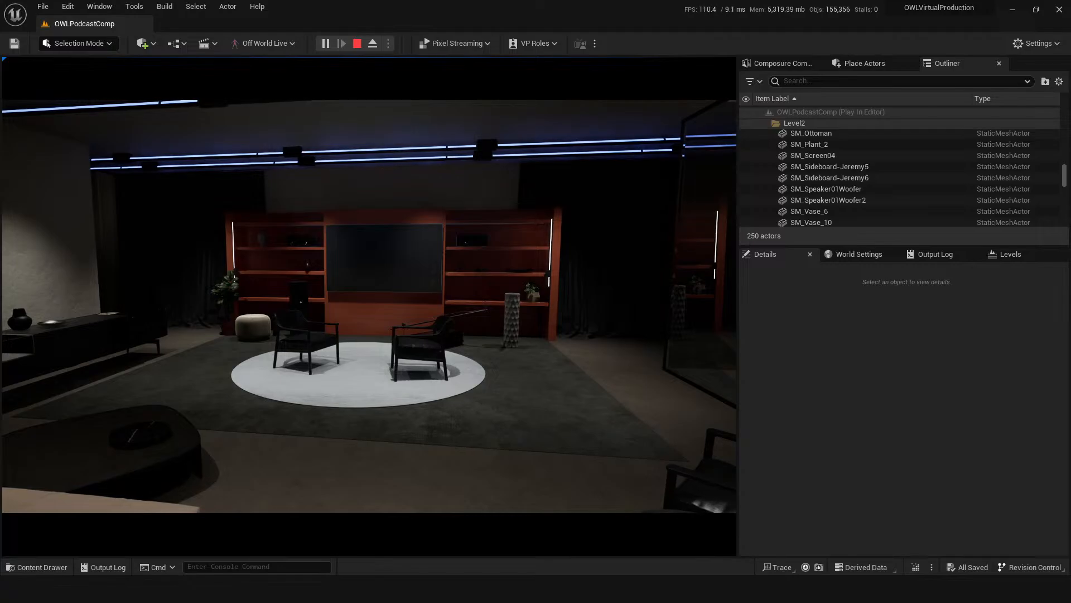
{"action": "key", "text": "Escape"}
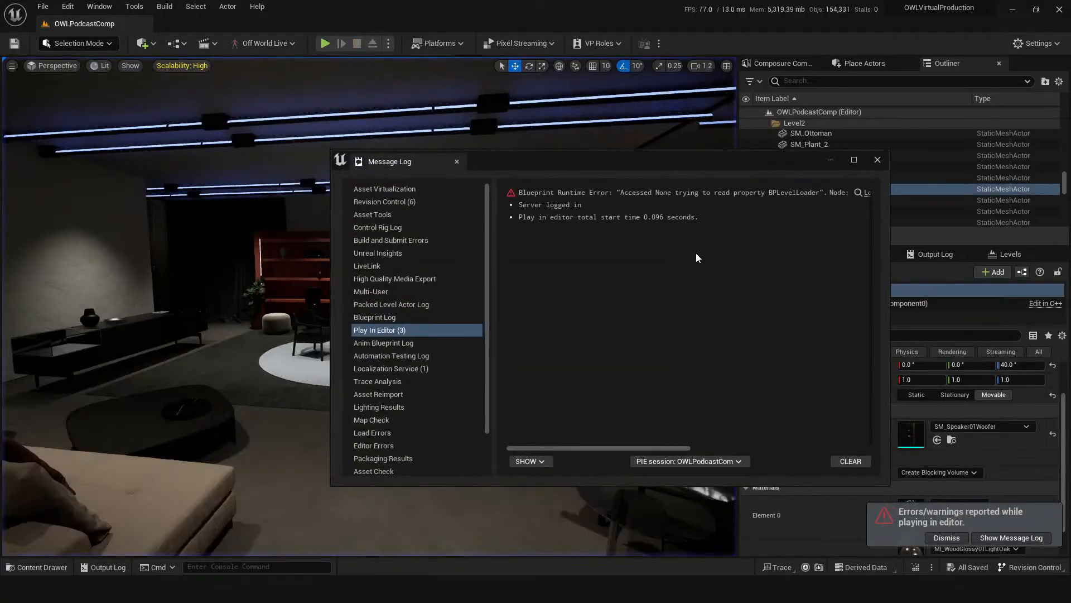
{"action": "left_click", "coordinate": [879, 164]}
Run the level in Simulate mode and open the PodcastTemplate/Sequences/Presets content folder.
{"action": "left_click", "coordinate": [389, 43]}
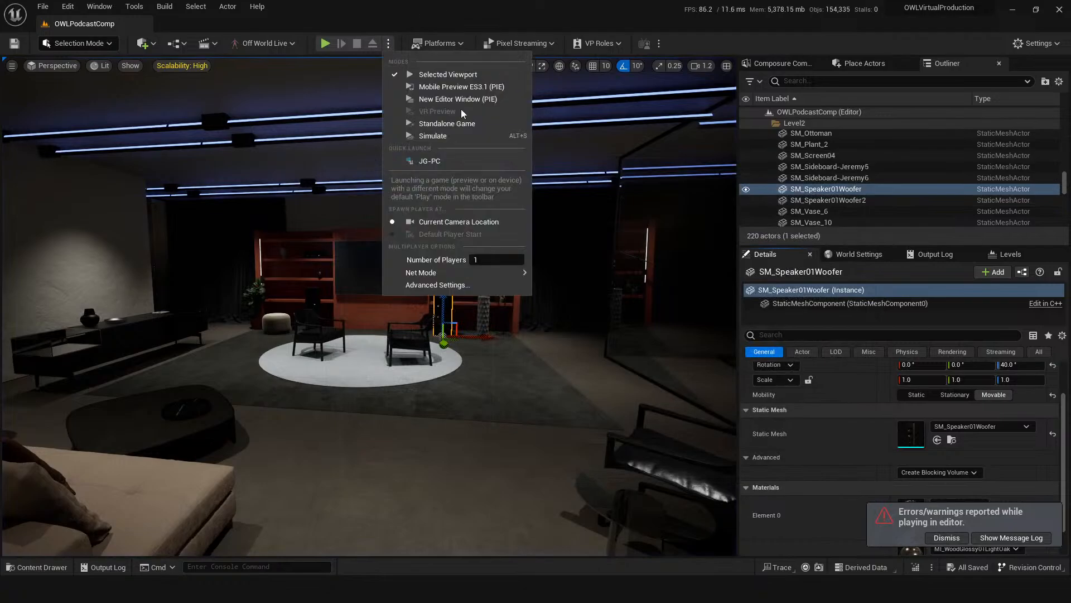
{"action": "left_click", "coordinate": [438, 134]}
{"action": "key", "text": "ctrl+space"}
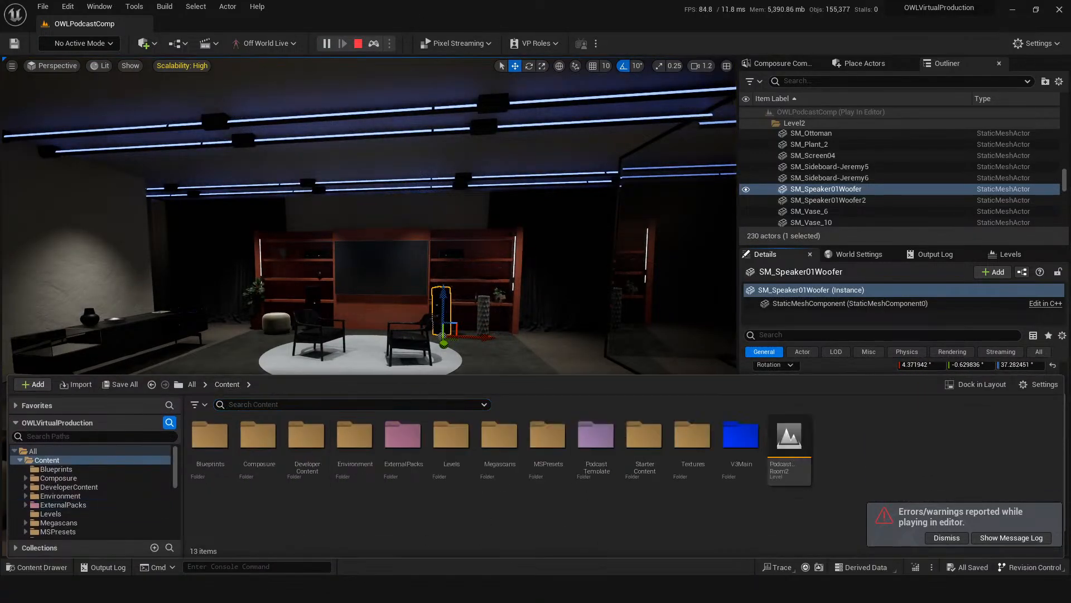
{"action": "double_click", "coordinate": [595, 438]}
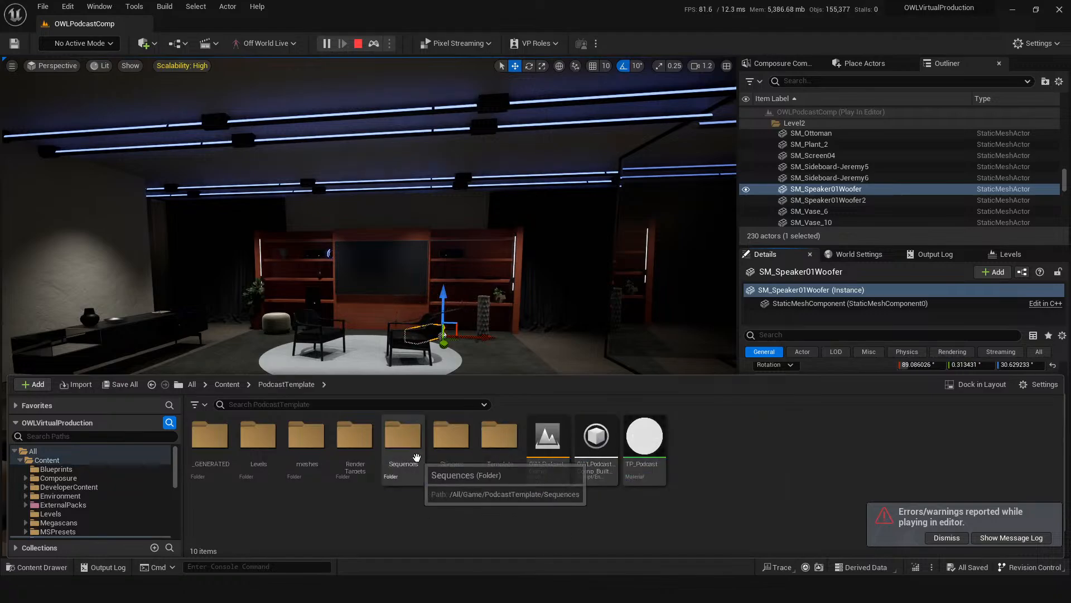
{"action": "left_click", "coordinate": [402, 436]}
{"action": "double_click", "coordinate": [403, 437]}
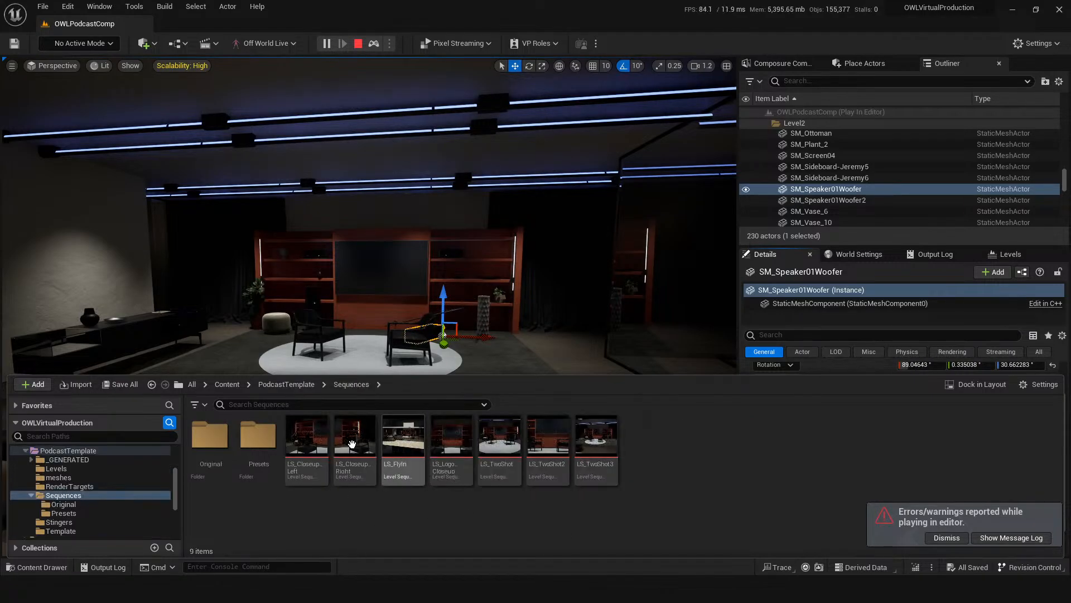
{"action": "left_click", "coordinate": [259, 435]}
{"action": "double_click", "coordinate": [258, 435]}
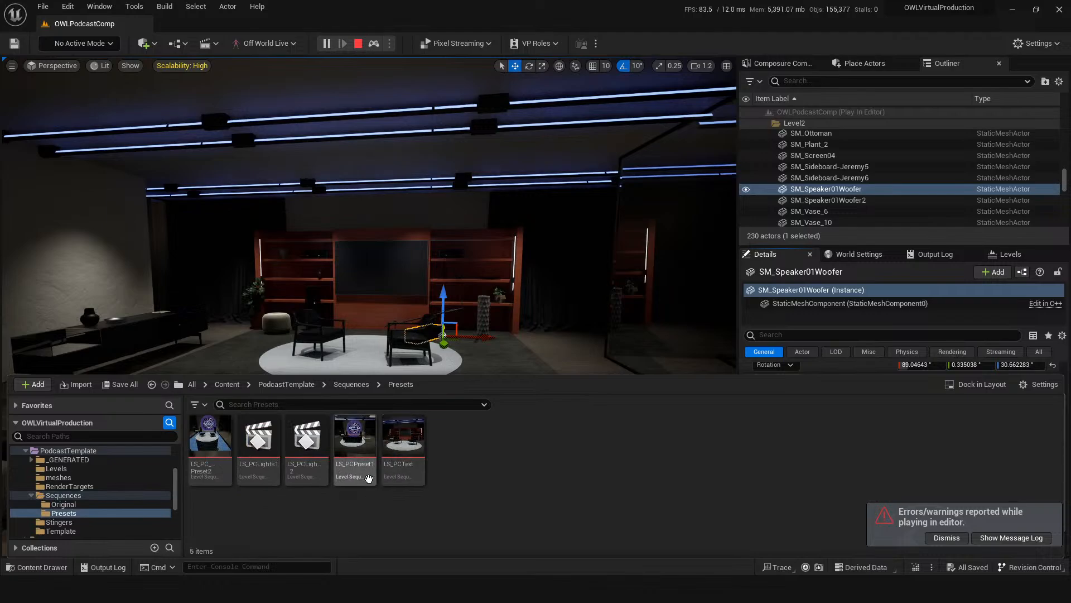
Open the LS_PCPreset1 level sequence and select the StudioShelves1 shelving in the scene.
{"action": "left_click", "coordinate": [362, 454]}
{"action": "double_click", "coordinate": [363, 454]}
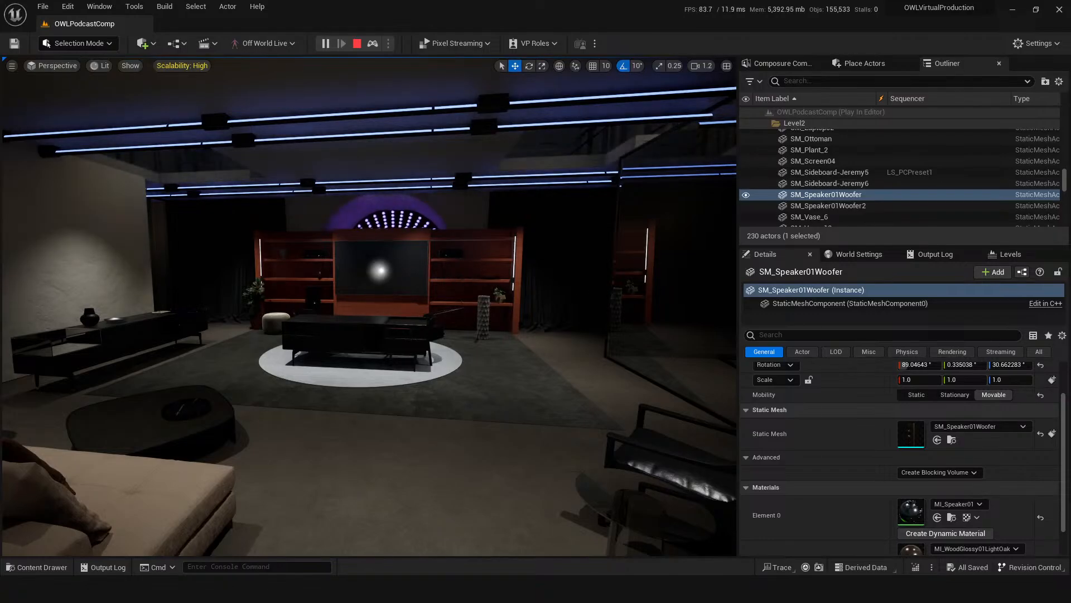
{"action": "left_click", "coordinate": [398, 277]}
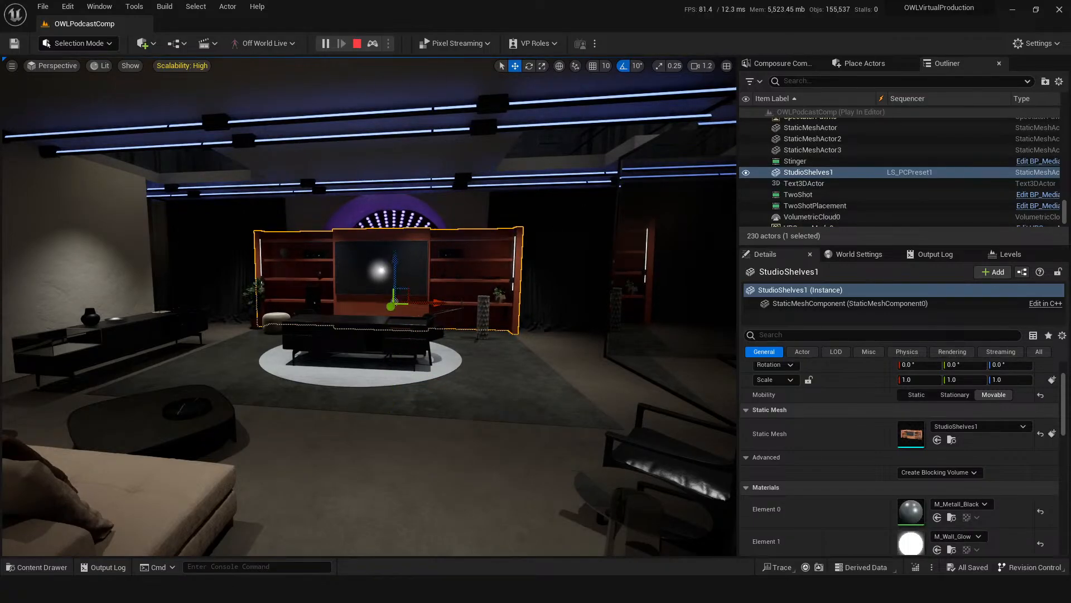
Stop the simulation and close the content browser.
{"action": "left_click", "coordinate": [357, 44]}
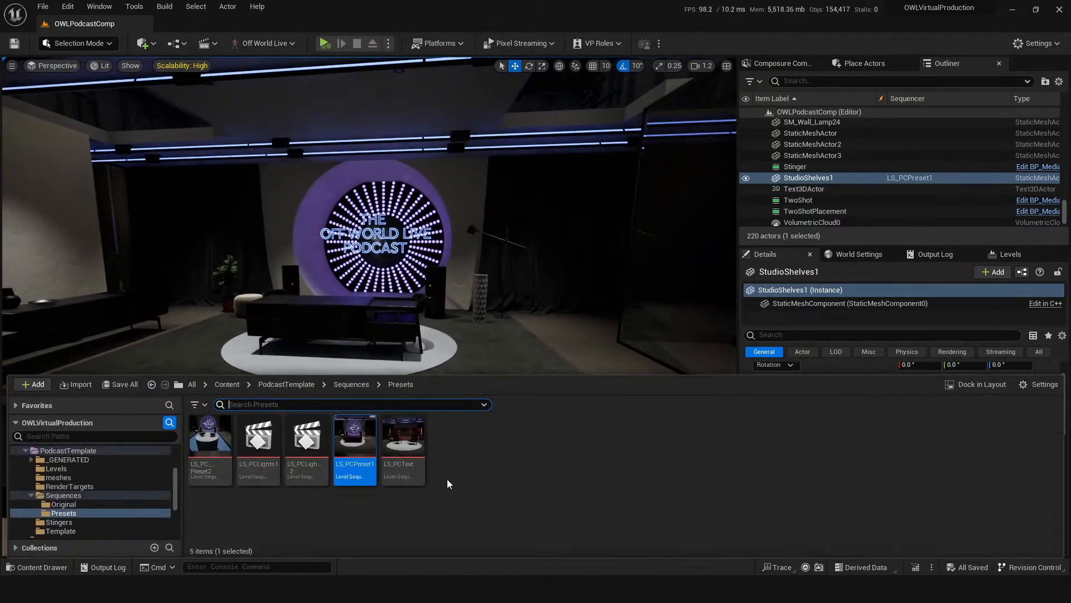
{"action": "key", "text": "ctrl+space"}
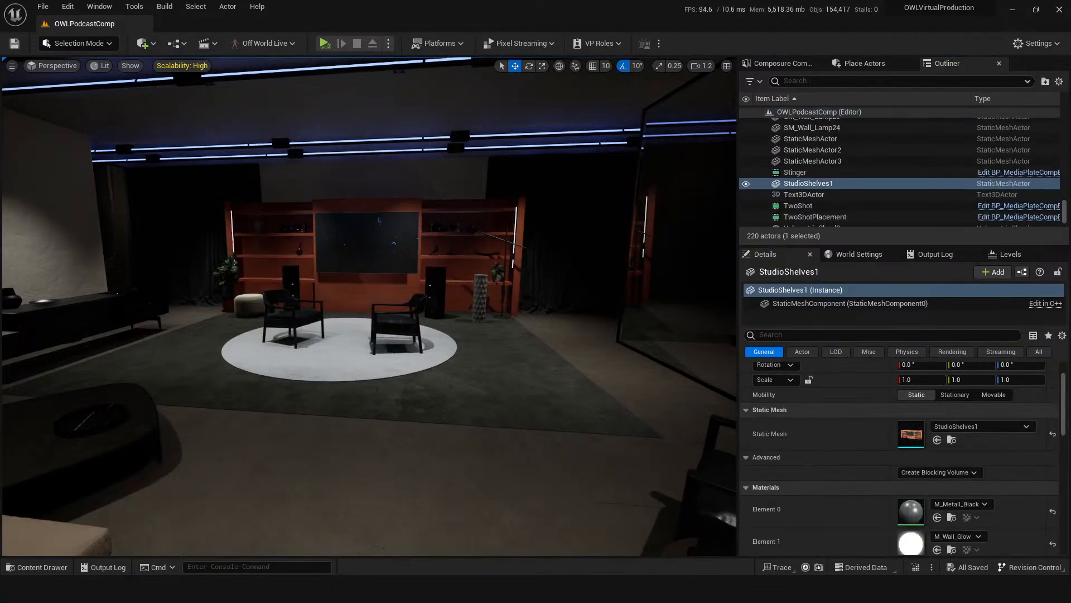
Open the LS_PC_Preset2 level sequence and select the Rugs-Rectangle-5000x5000-4 rug in the scene.
{"action": "left_click", "coordinate": [446, 441]}
{"action": "key", "text": "ctrl+space"}
{"action": "double_click", "coordinate": [215, 462]}
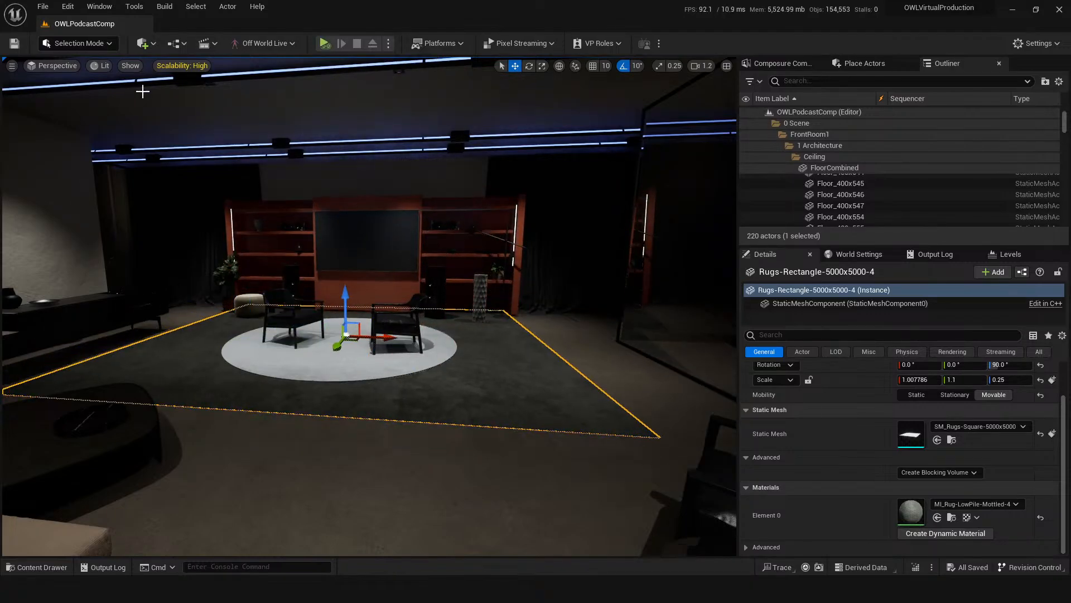
Simulate the level, watch the set's floor, chairs and shelving from a closer view, and stop the simulation.
{"action": "key", "text": "alt+s"}
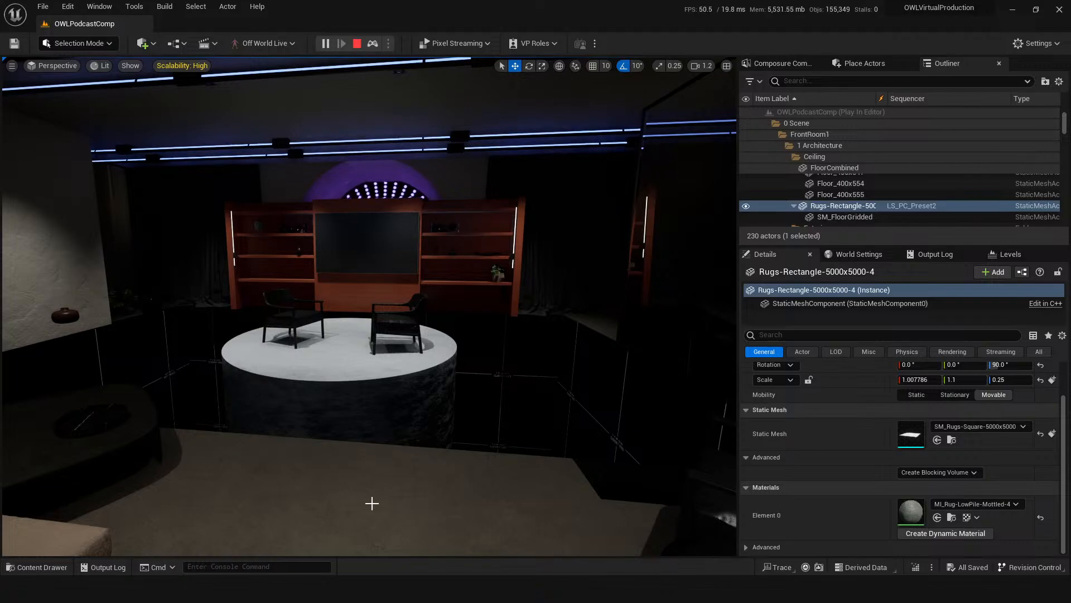
{"action": "key", "text": "w"}
{"action": "right_click_drag", "start_coordinate": [371, 502], "coordinate": [370, 506]}
{"action": "key", "text": "s"}
{"action": "key", "text": "s"}
{"action": "right_click_drag", "start_coordinate": [420, 368], "coordinate": [421, 385]}
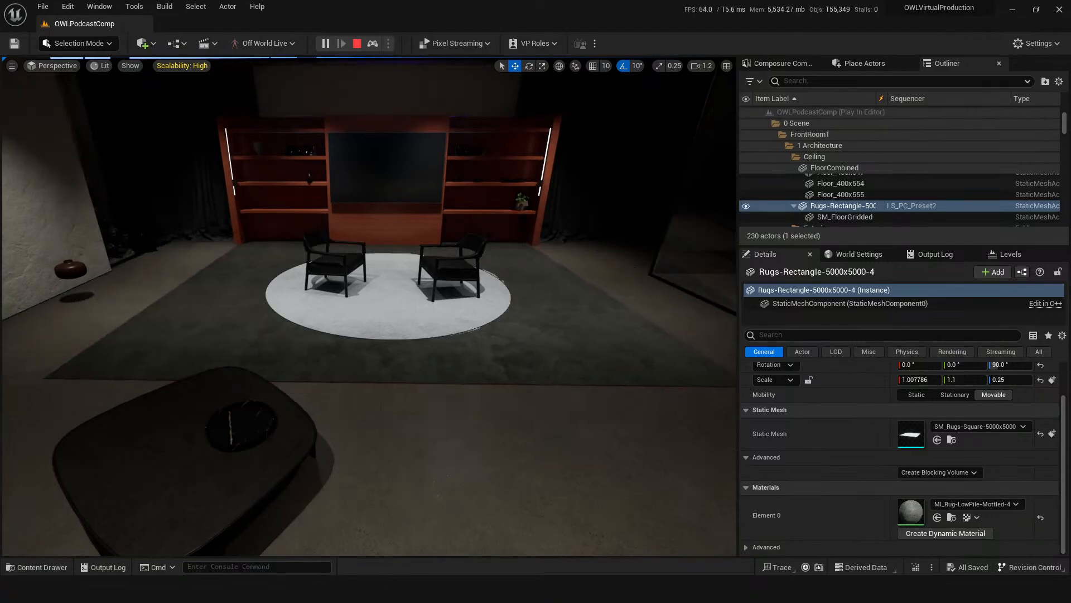
{"action": "left_click", "coordinate": [362, 43]}
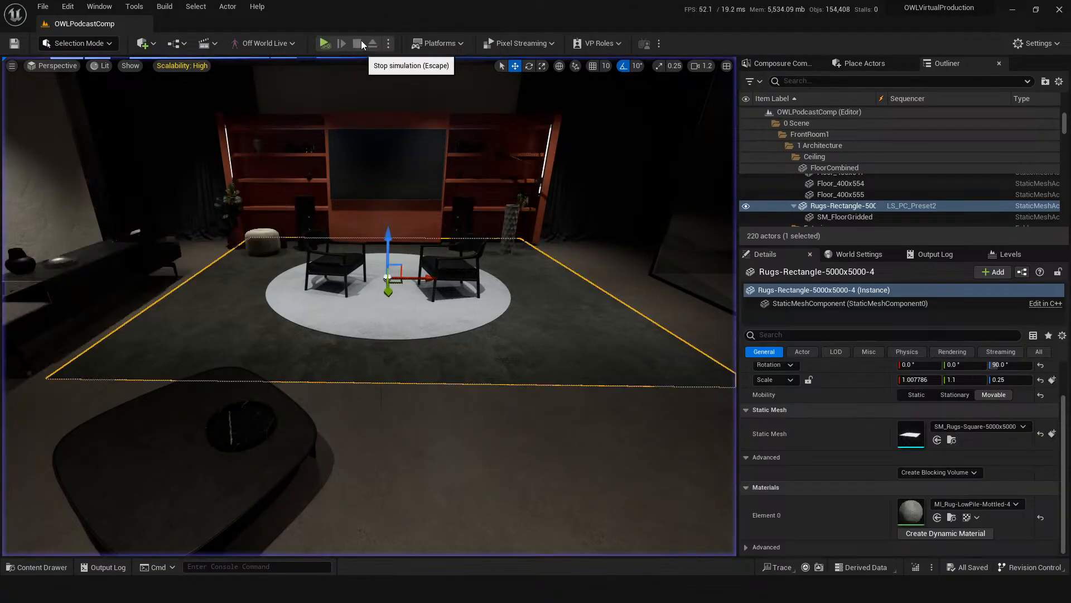
Select the SM_Vase_10 vase beside the shelving and filter its details by "phy".
{"action": "left_click", "coordinate": [506, 219]}
{"action": "left_click", "coordinate": [865, 335]}
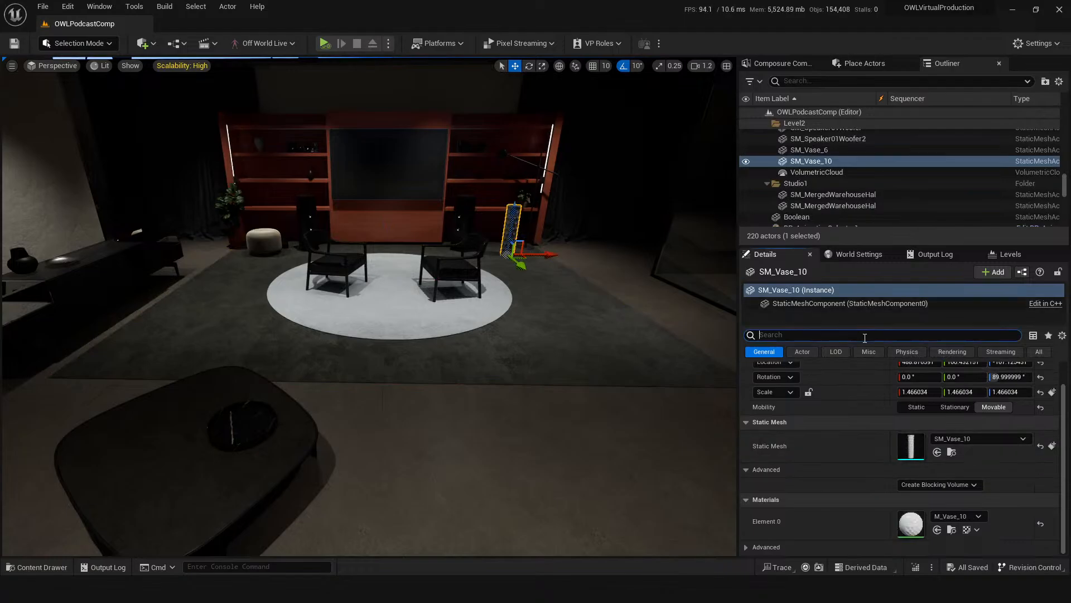
{"action": "type", "text": "phy"}
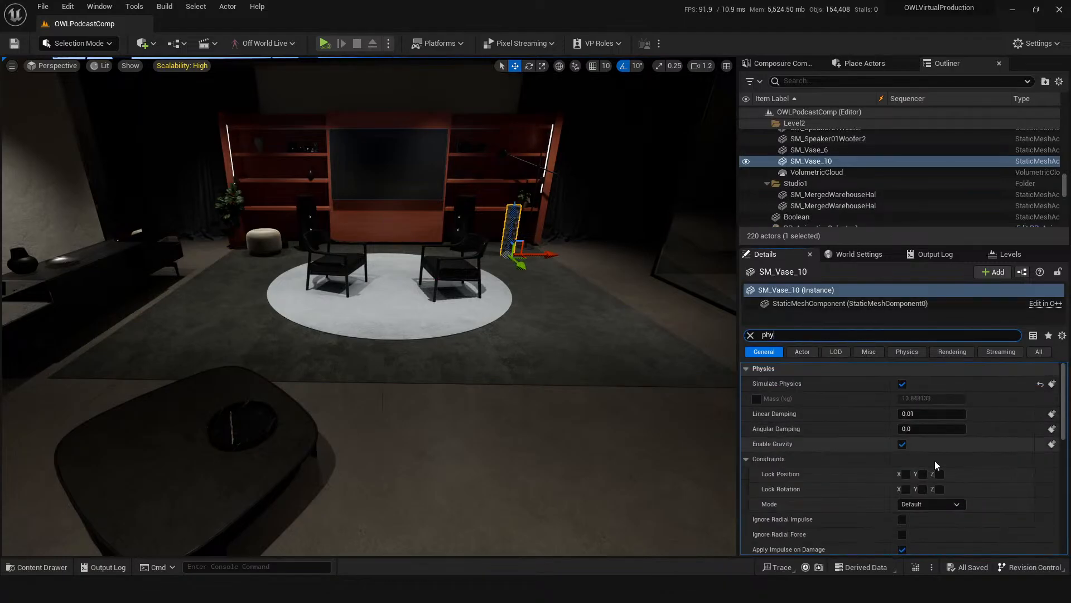
Simulate the level with the vase selected, stop the simulation and clear the details filter.
{"action": "left_click", "coordinate": [324, 43]}
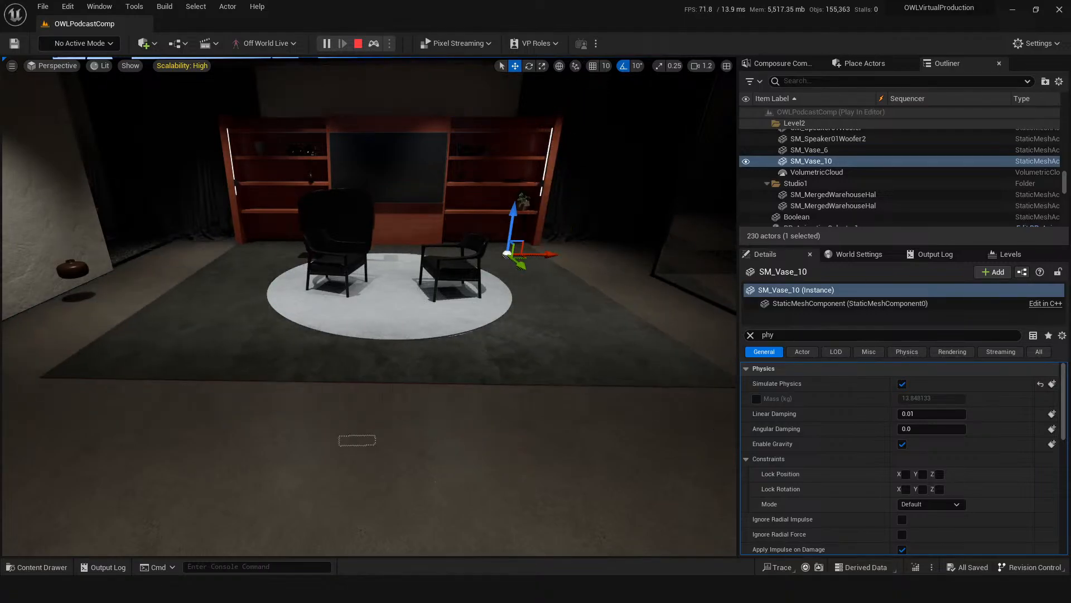
{"action": "left_click", "coordinate": [360, 45]}
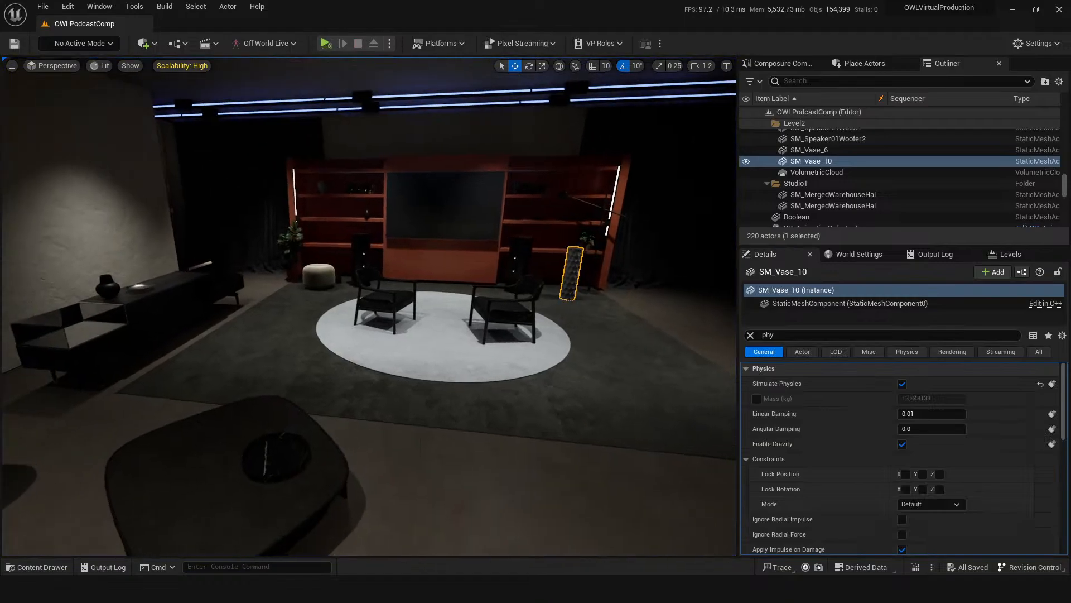
{"action": "middle_click_drag", "start_coordinate": [463, 387], "coordinate": [502, 407]}
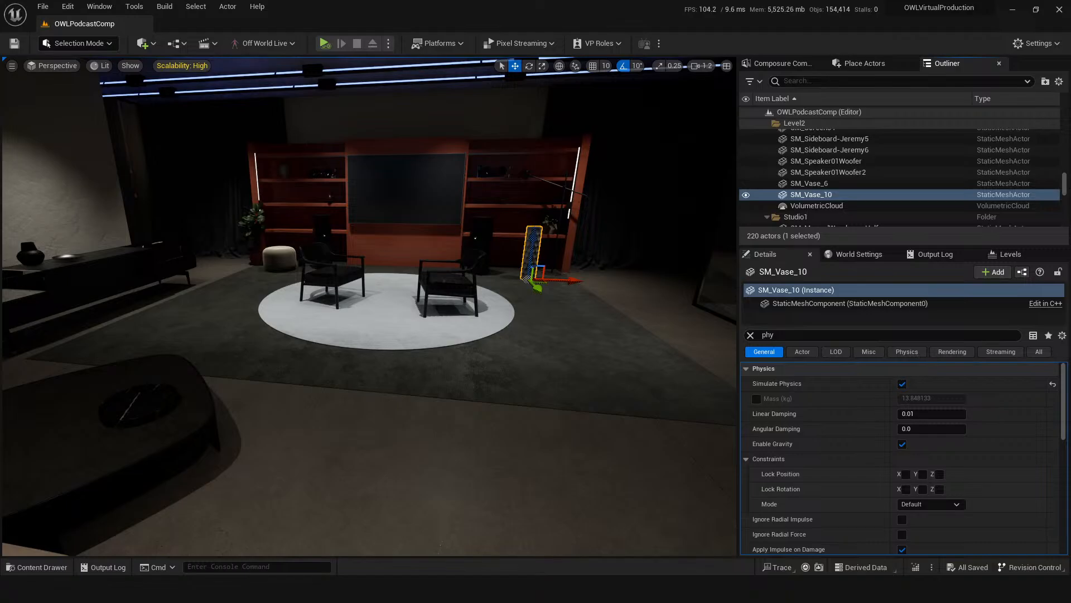
{"action": "left_click", "coordinate": [750, 336]}
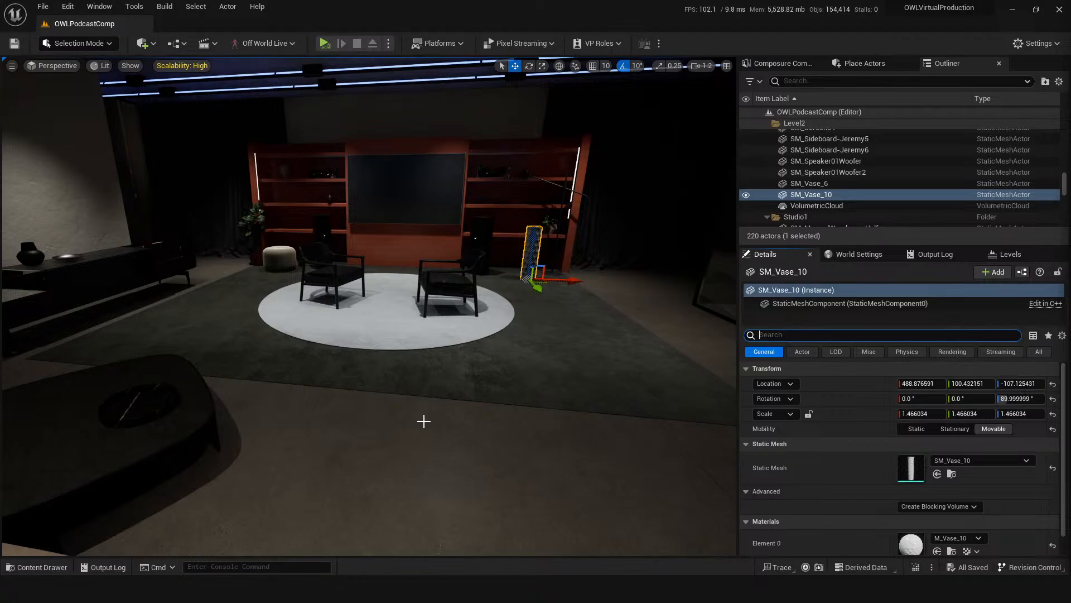
{"action": "scroll", "coordinate": [338, 494], "scroll_direction": "down", "scroll_amount": 15}
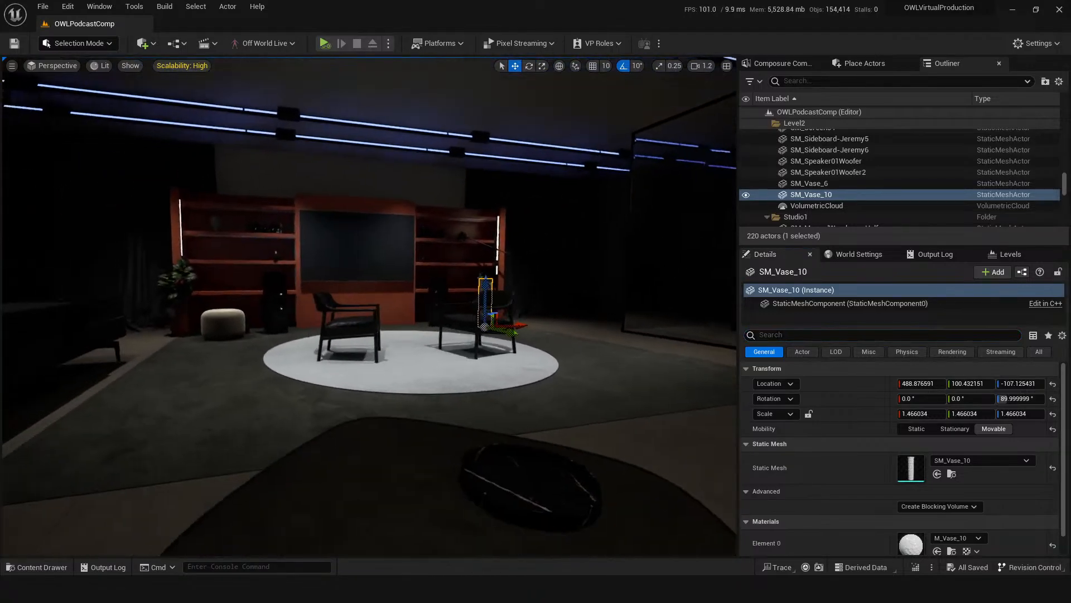
{"action": "scroll", "coordinate": [362, 458], "scroll_direction": "down", "scroll_amount": 10}
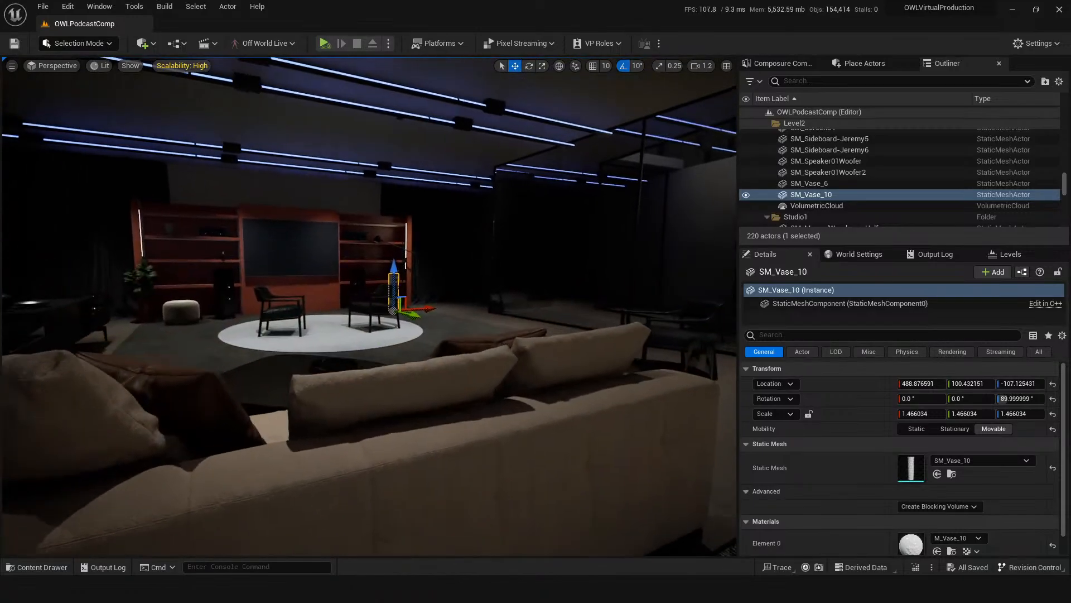
{"action": "key", "text": "w"}
{"action": "right_click_drag", "start_coordinate": [376, 455], "coordinate": [366, 455]}
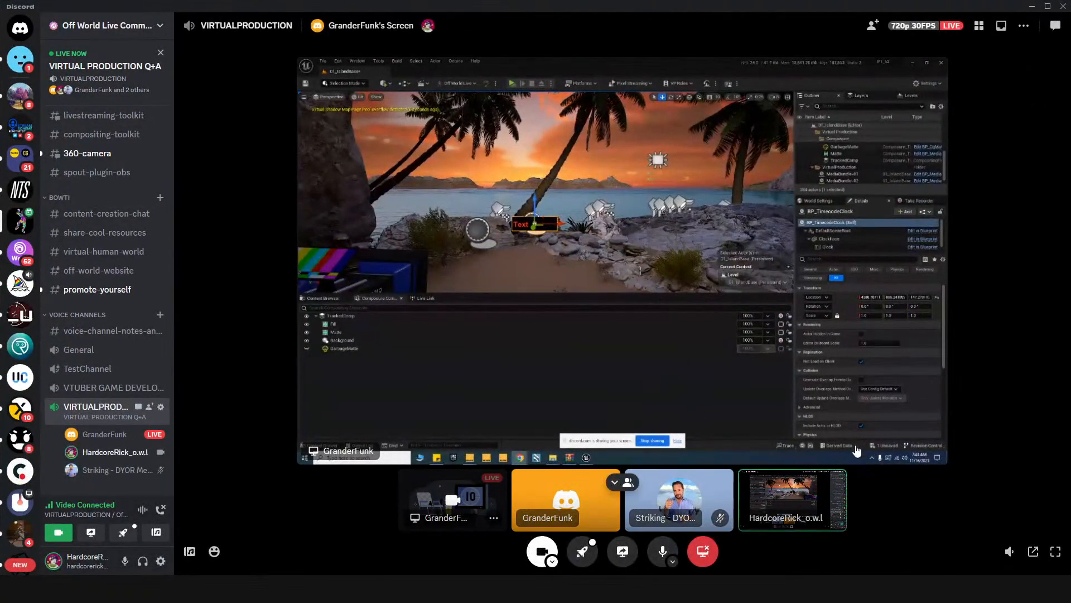
Switch to the Discord voice channel and show the shared Unreal screen stream full screen.
{"action": "left_click", "coordinate": [866, 407]}
{"action": "left_click", "coordinate": [540, 246]}
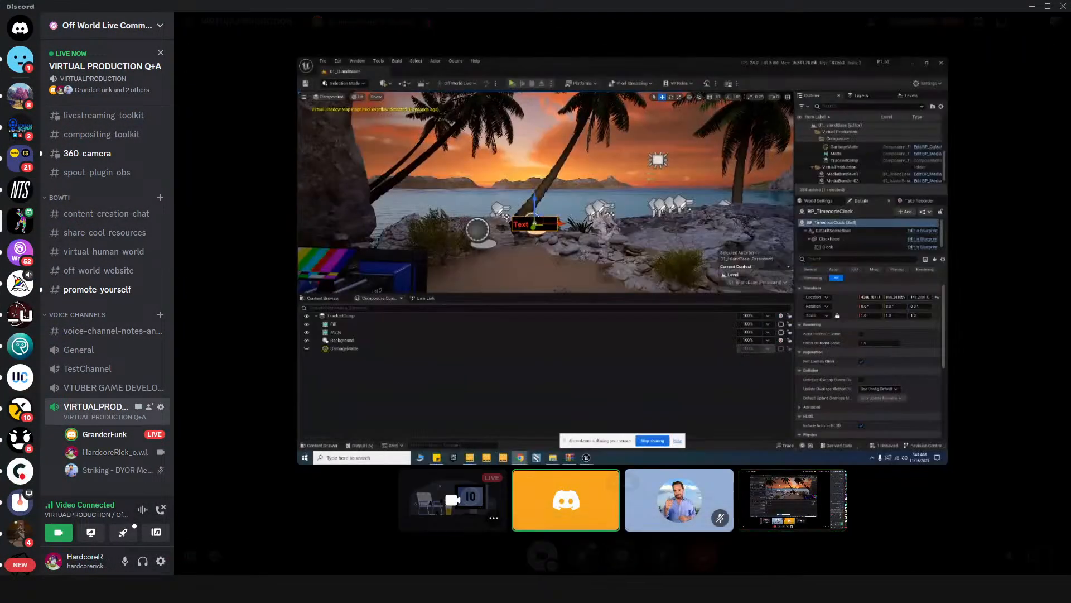
{"action": "left_click", "coordinate": [1055, 552]}
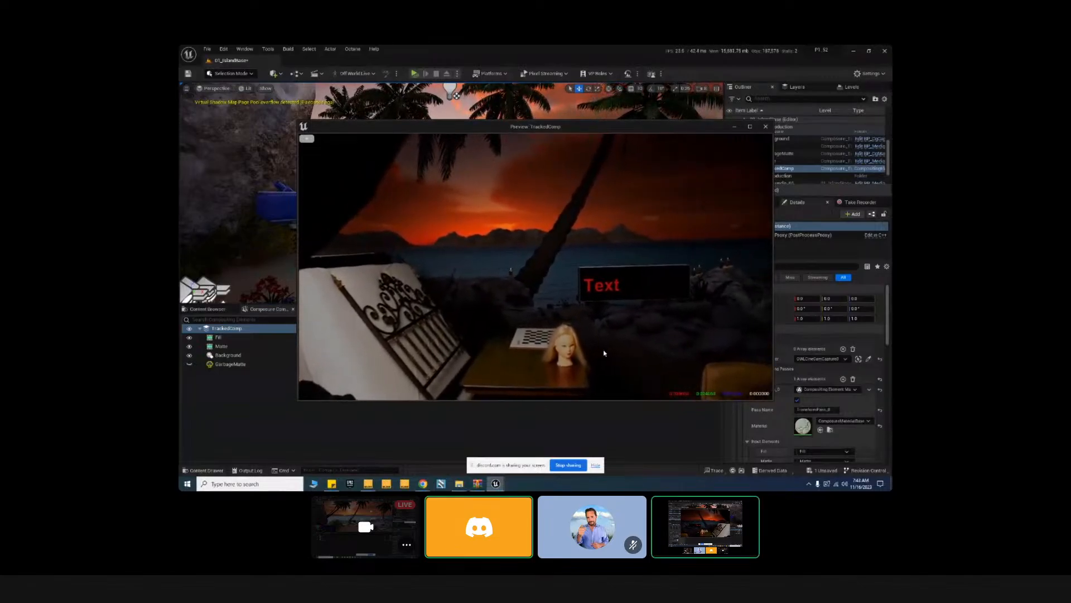
Play the 01_IslandBase level, stop it and close one of the TrackedComp preview windows.
{"action": "left_click", "coordinate": [414, 74]}
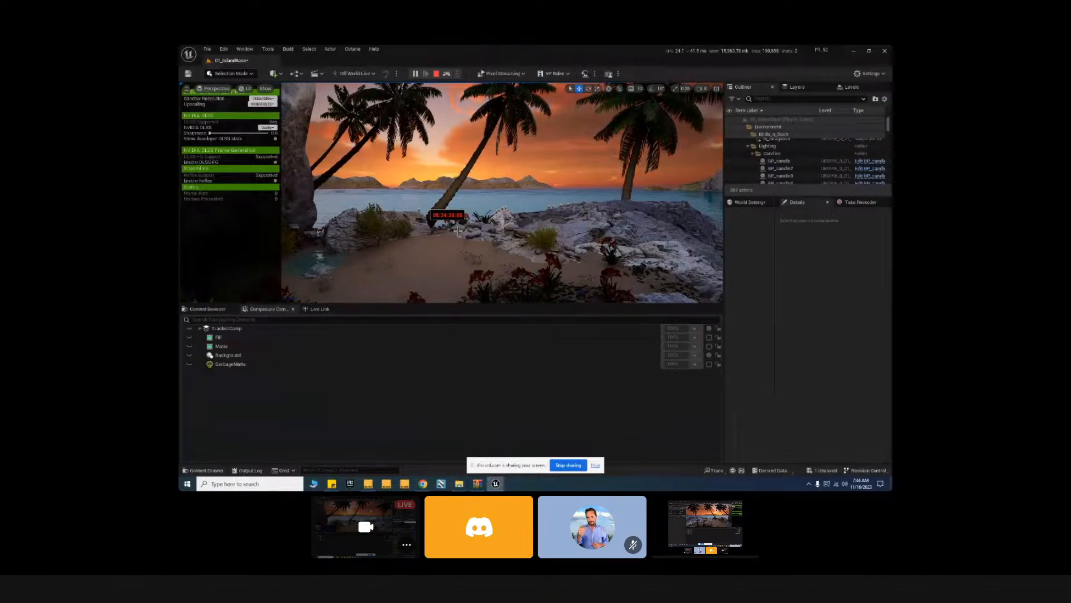
{"action": "left_click", "coordinate": [436, 74]}
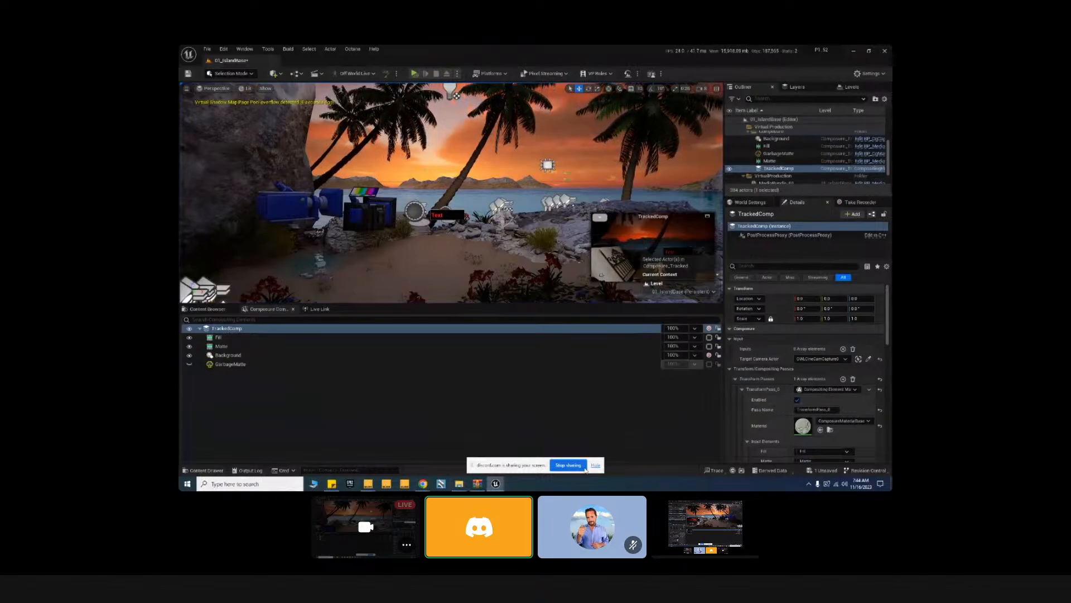
{"action": "mouse_move", "coordinate": [495, 483]}
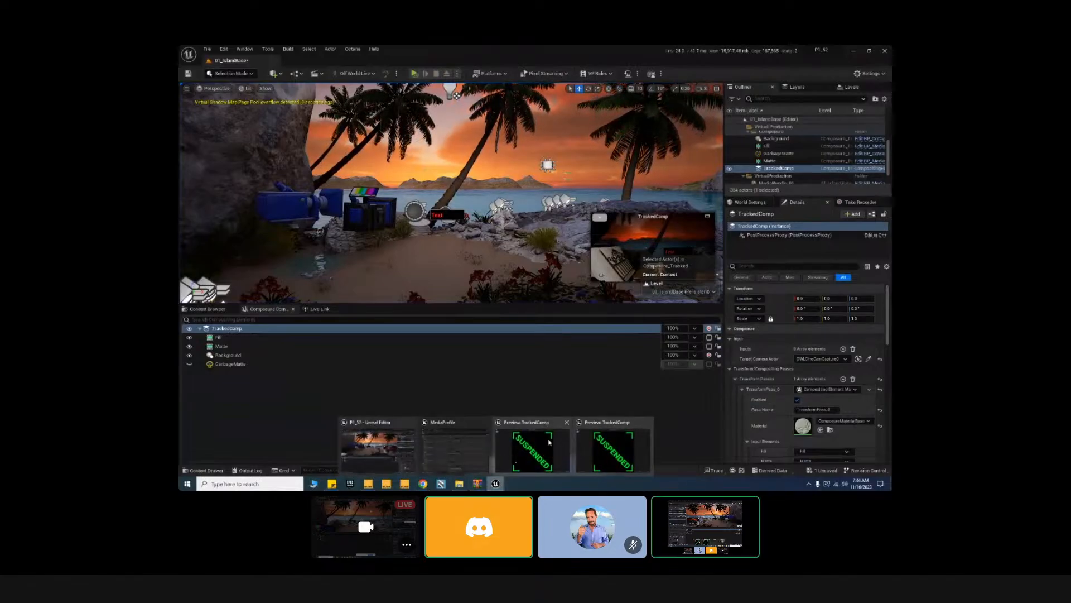
{"action": "left_click", "coordinate": [566, 422]}
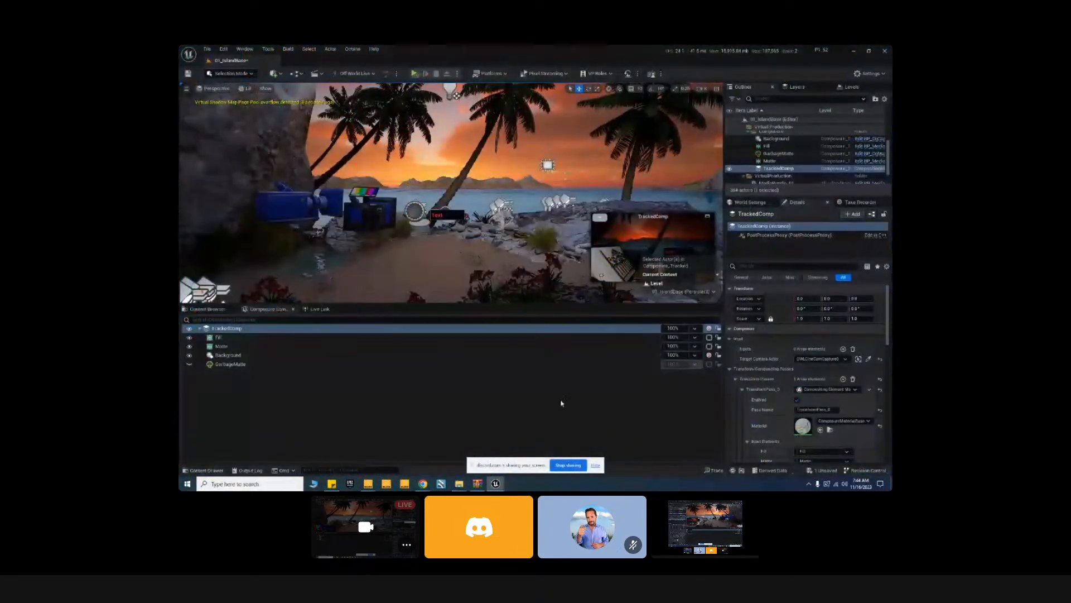
Bring up the BP_TimecodeClock blueprint, examine how its Event Graph sets the clock text from the timecode, and move its window away.
{"action": "left_click_drag", "start_coordinate": [891, 212], "coordinate": [454, 102]}
{"action": "left_click", "coordinate": [294, 113]}
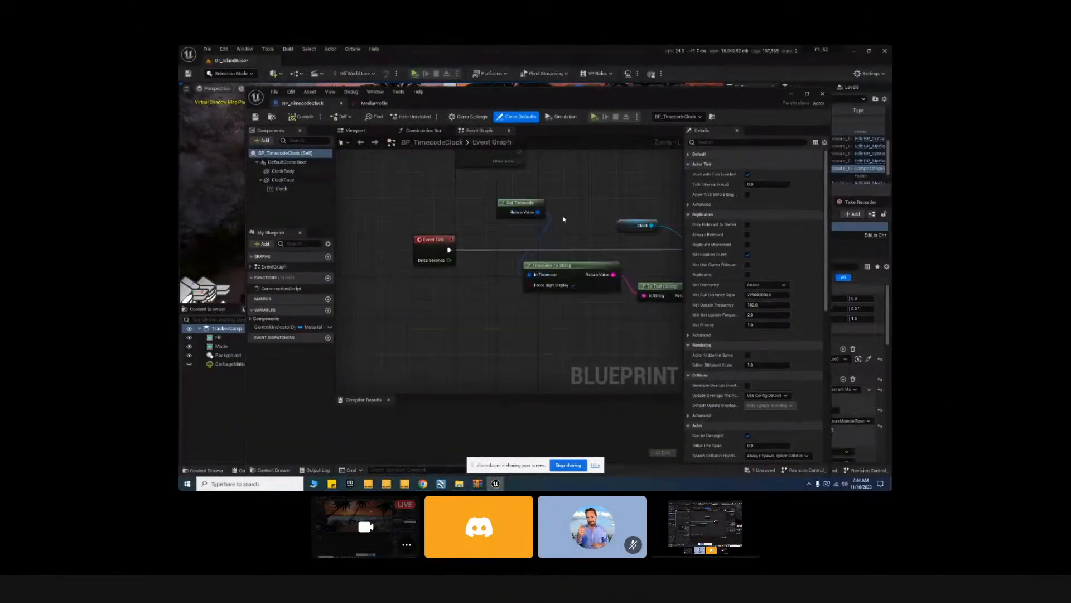
{"action": "right_click_drag", "start_coordinate": [569, 208], "coordinate": [497, 253]}
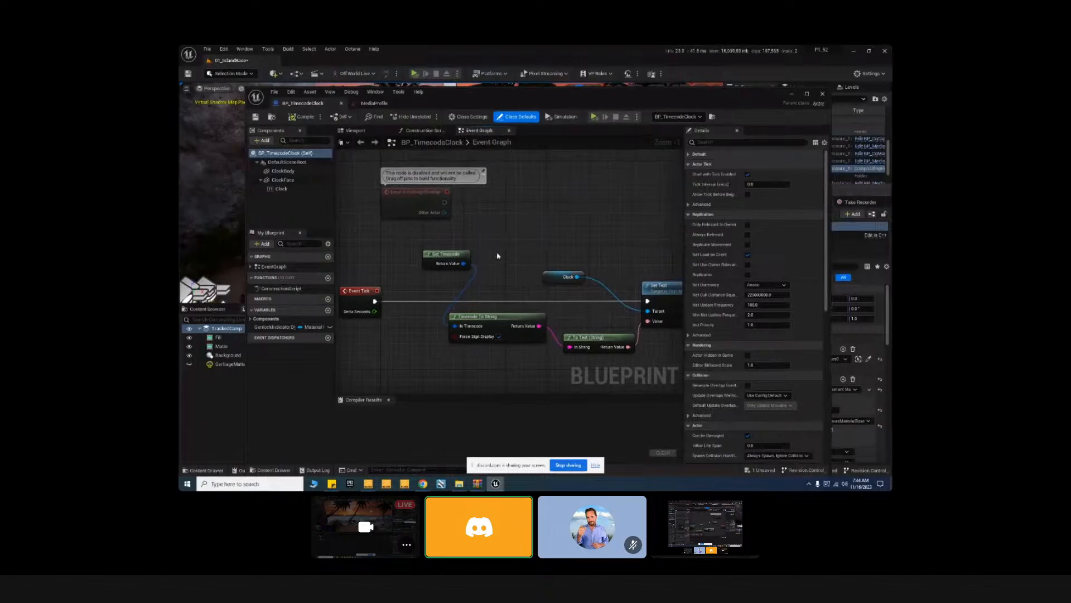
{"action": "scroll", "coordinate": [498, 234], "scroll_direction": "down", "scroll_amount": 1}
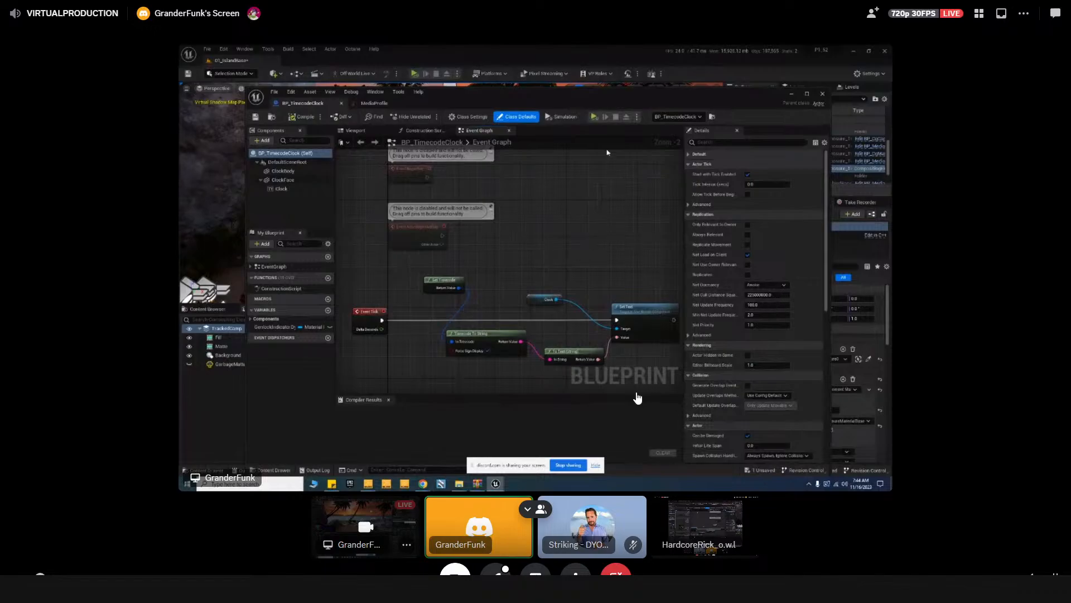
{"action": "left_click_drag", "start_coordinate": [594, 103], "coordinate": [612, 81]}
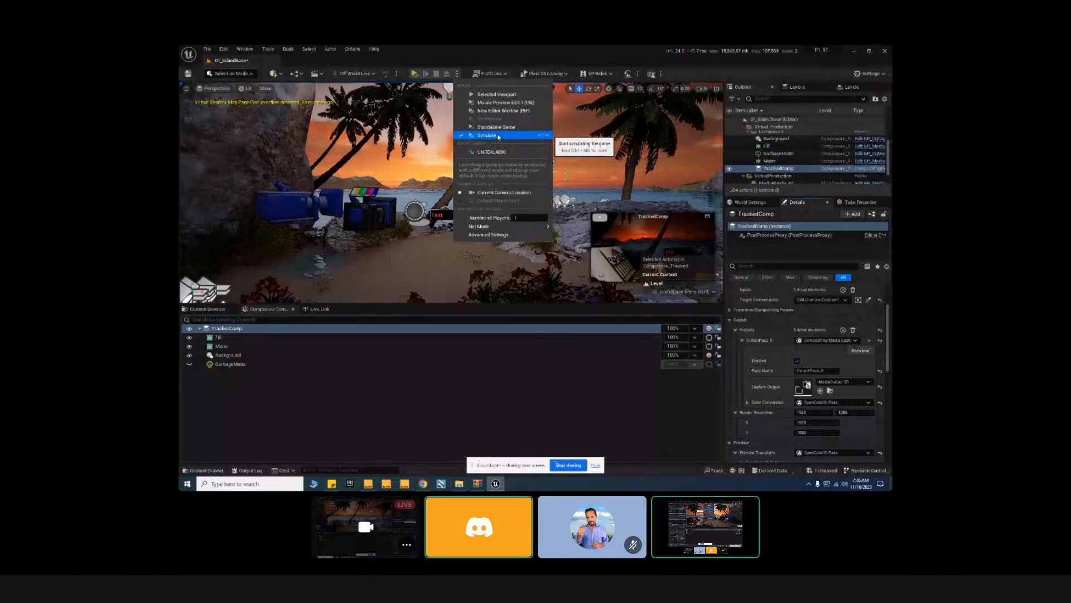
Play the island level in the selected viewport and stop it, then run and stop it in Simulate mode.
{"action": "left_click", "coordinate": [491, 94]}
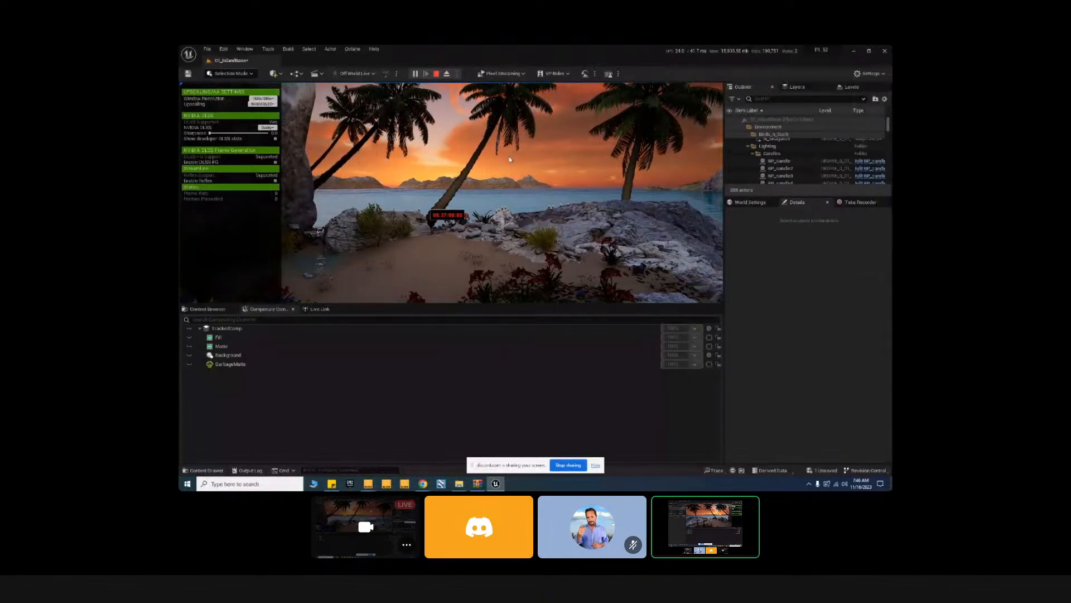
{"action": "left_click", "coordinate": [437, 74]}
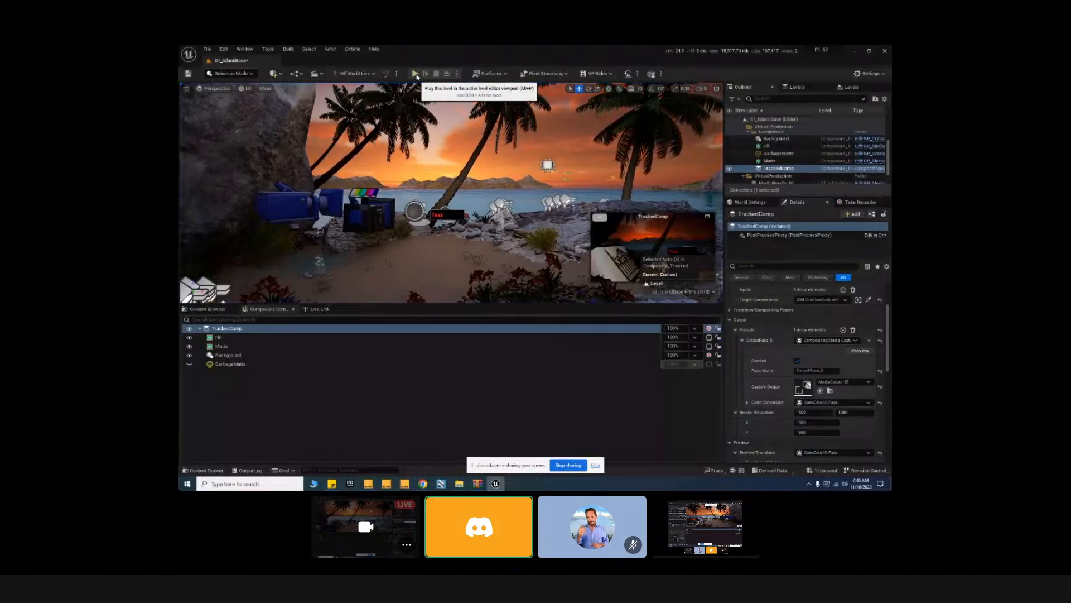
{"action": "left_click", "coordinate": [457, 74]}
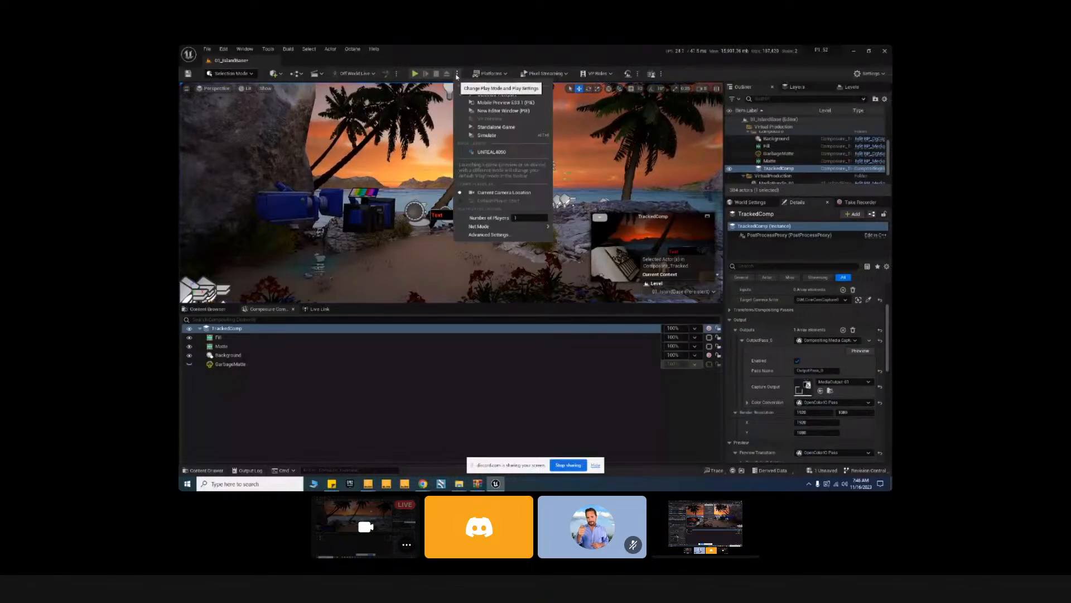
{"action": "left_click", "coordinate": [479, 136]}
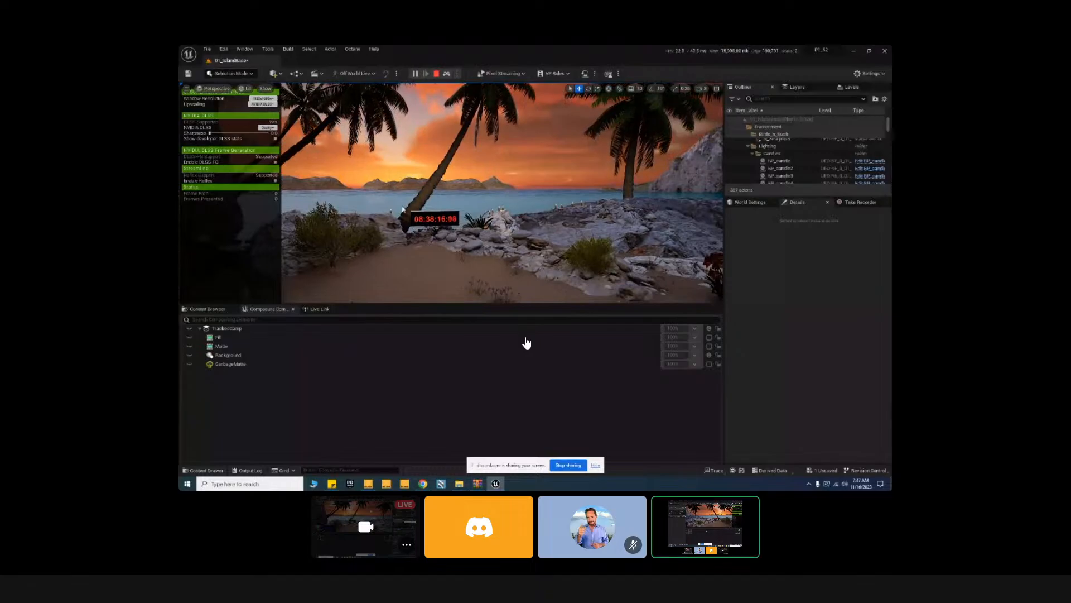
{"action": "left_click", "coordinate": [436, 73]}
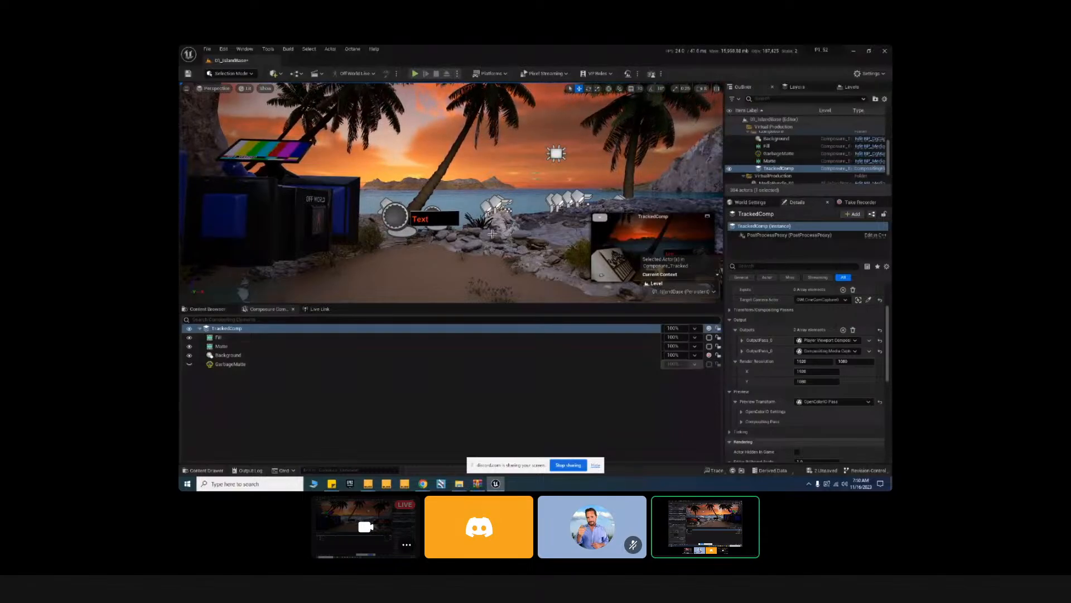
Open the level blueprint of 01_IslandBase and examine the nodes connected to Event BeginPlay.
{"action": "left_click", "coordinate": [457, 73]}
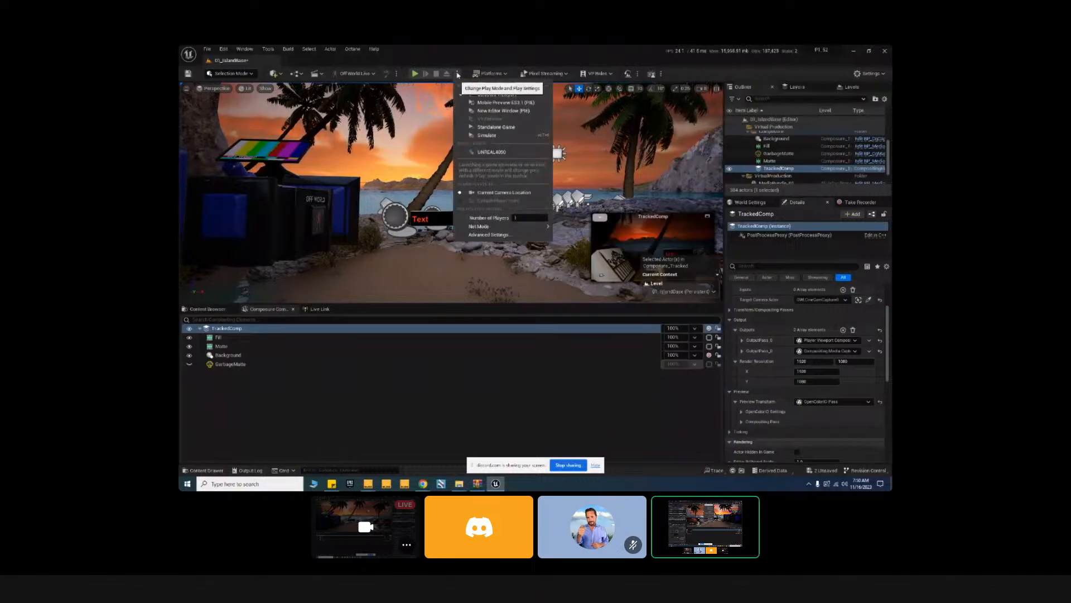
{"action": "left_click", "coordinate": [457, 73]}
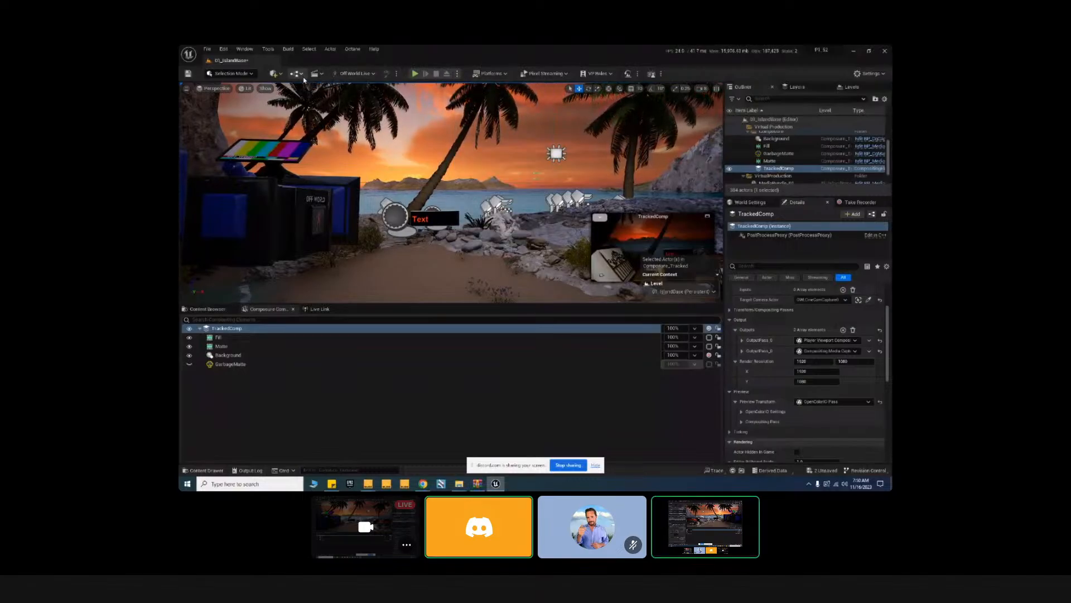
{"action": "left_click", "coordinate": [300, 73]}
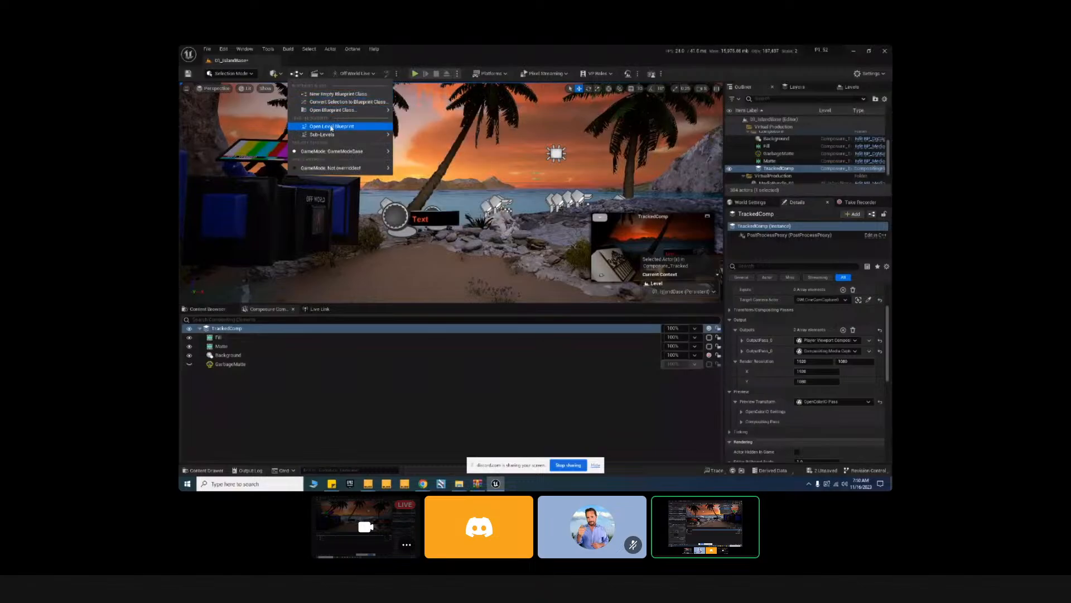
{"action": "left_click", "coordinate": [331, 126]}
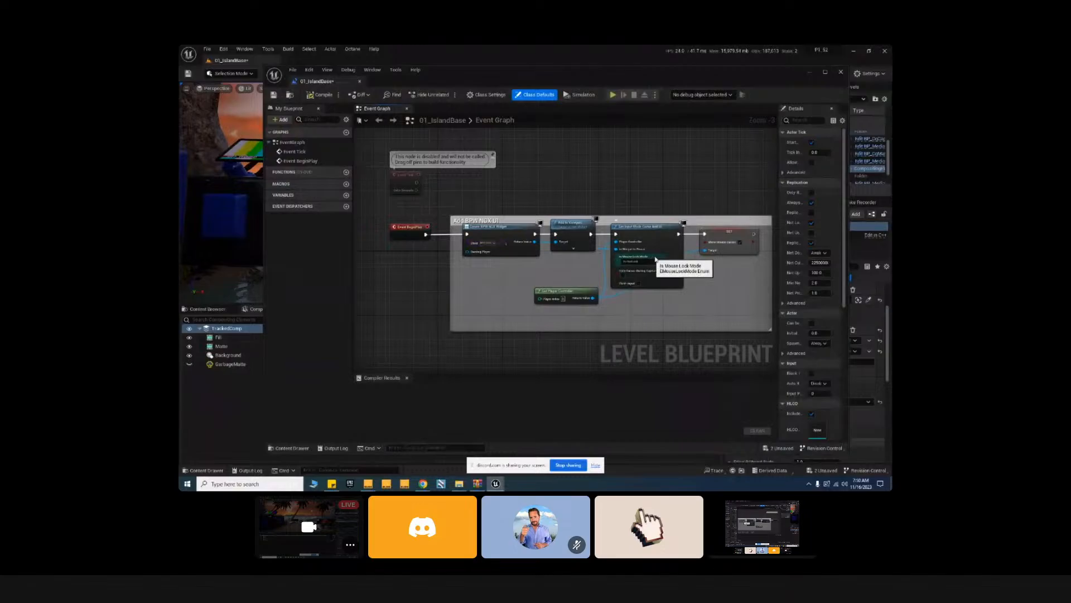
{"action": "mouse_move", "coordinate": [664, 196]}
{"action": "right_mouse_down"}
{"action": "mouse_move", "coordinate": [631, 187]}
{"action": "mouse_move", "coordinate": [654, 197]}
{"action": "right_mouse_up"}
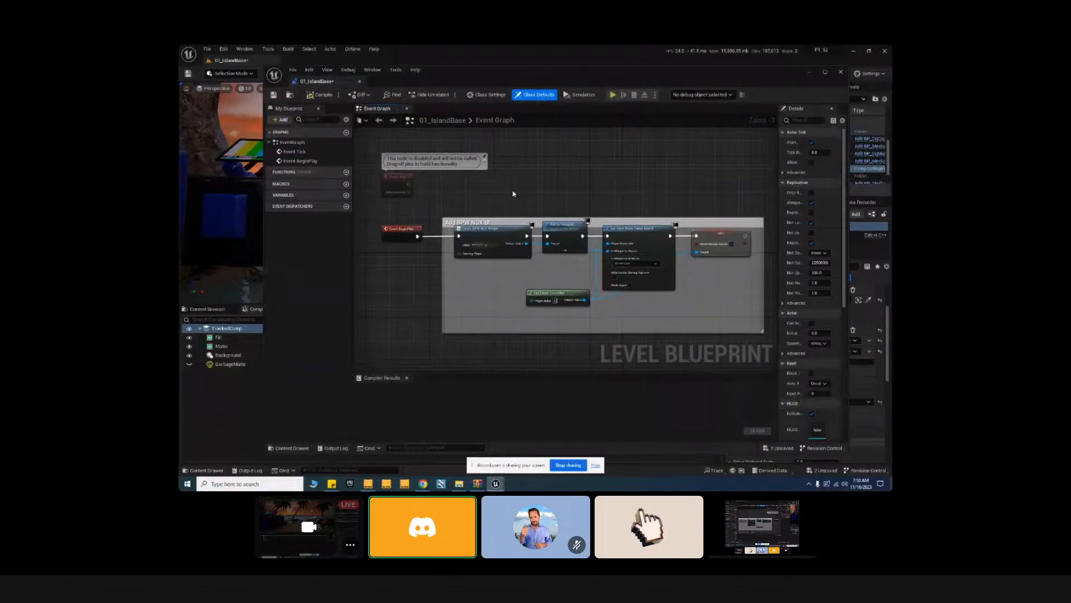
Move the level blueprint window aside and play the level.
{"action": "left_click_drag", "start_coordinate": [720, 75], "coordinate": [772, 124]}
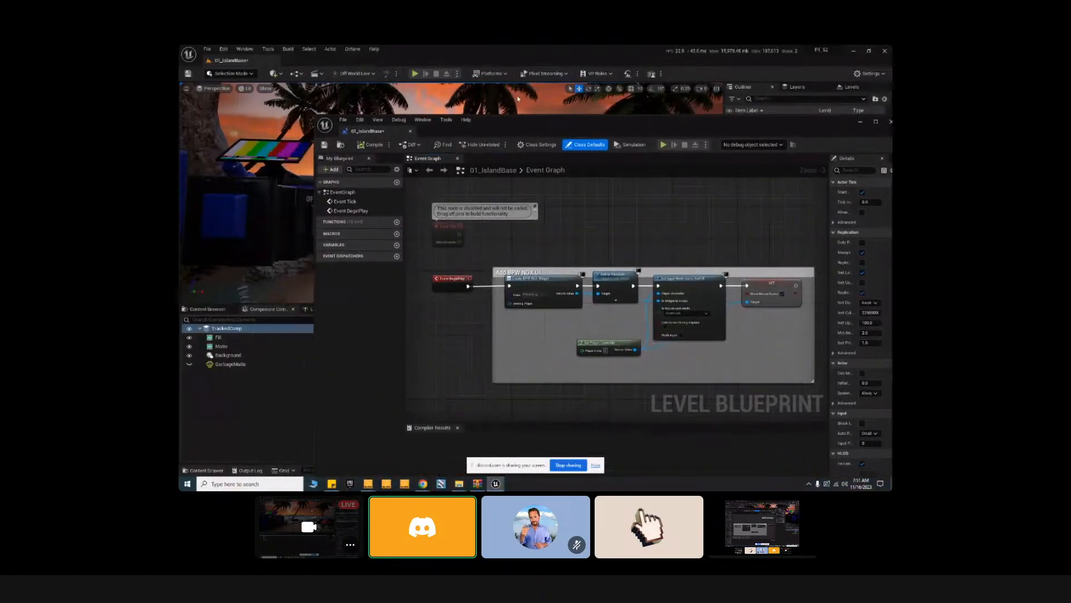
{"action": "left_click", "coordinate": [412, 76]}
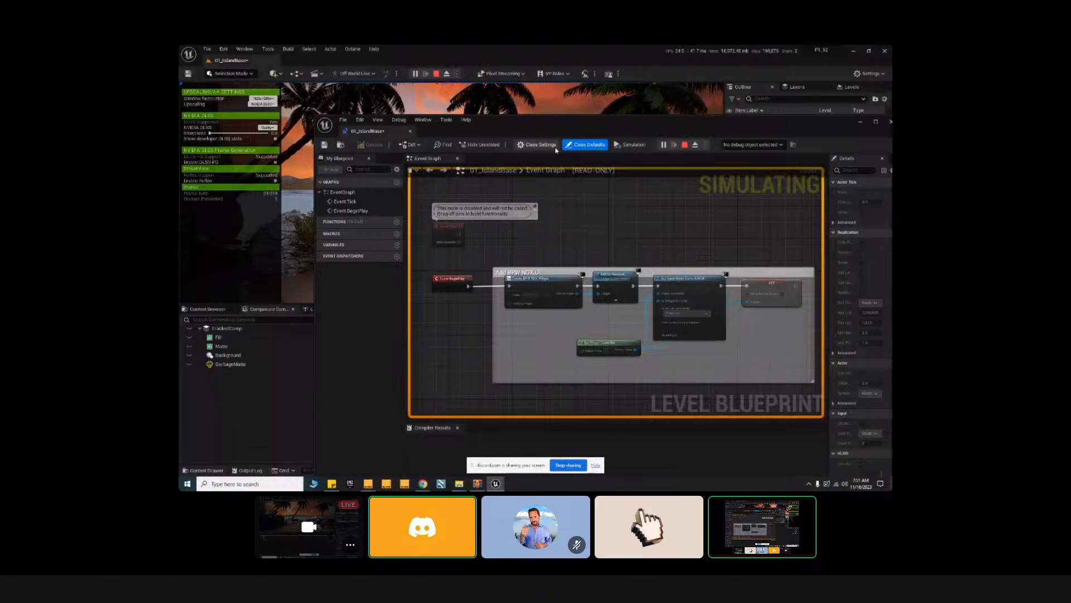
Stop the island level's play session and return to the OWLPodcastComp level in Unreal Editor.
{"action": "left_click", "coordinate": [684, 144]}
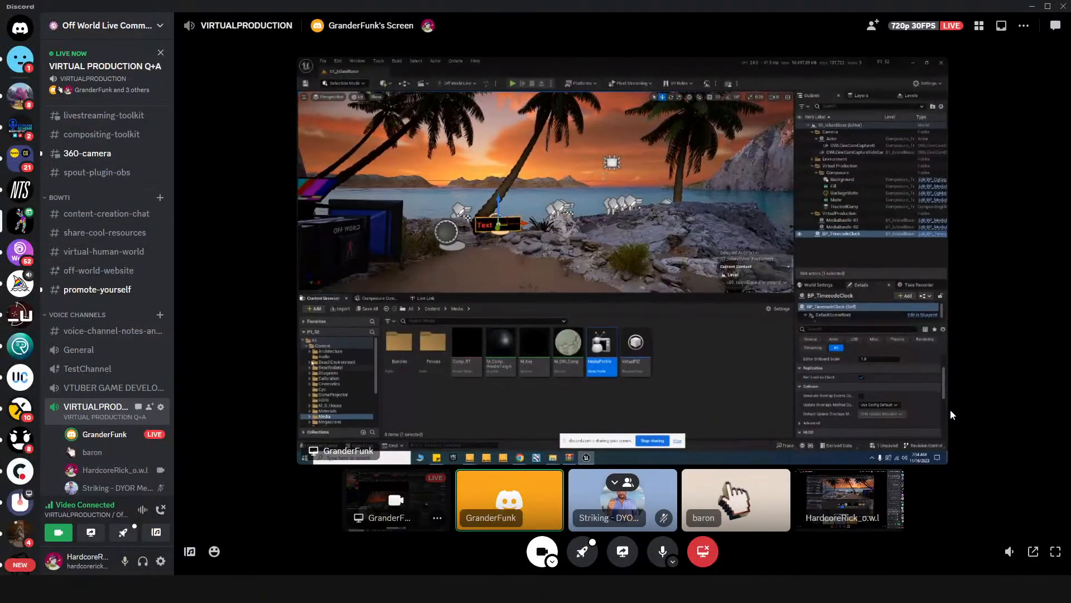
{"action": "left_click", "coordinate": [1054, 577]}
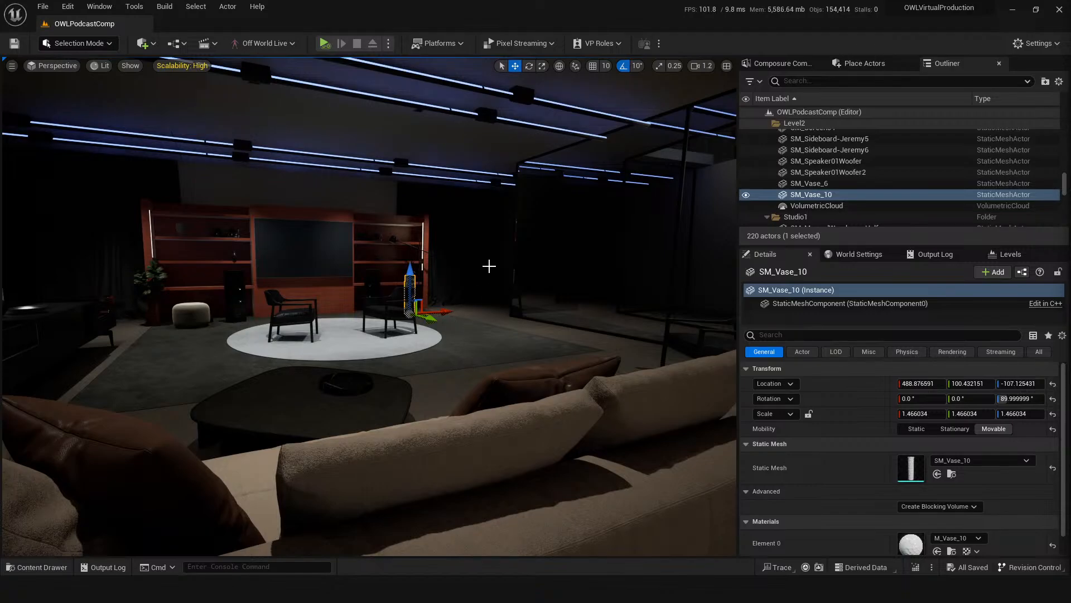
Save the OWLPodcastComp level while framing the two chairs in front of the shelf wall.
{"action": "key", "text": "d"}
{"action": "mouse_move", "coordinate": [515, 348]}
{"action": "right_mouse_down"}
{"action": "mouse_move", "coordinate": [458, 357]}
{"action": "mouse_move", "coordinate": [524, 342]}
{"action": "mouse_move", "coordinate": [502, 349]}
{"action": "right_mouse_up"}
{"action": "key", "text": "d"}
{"action": "key", "text": "ctrl+s"}
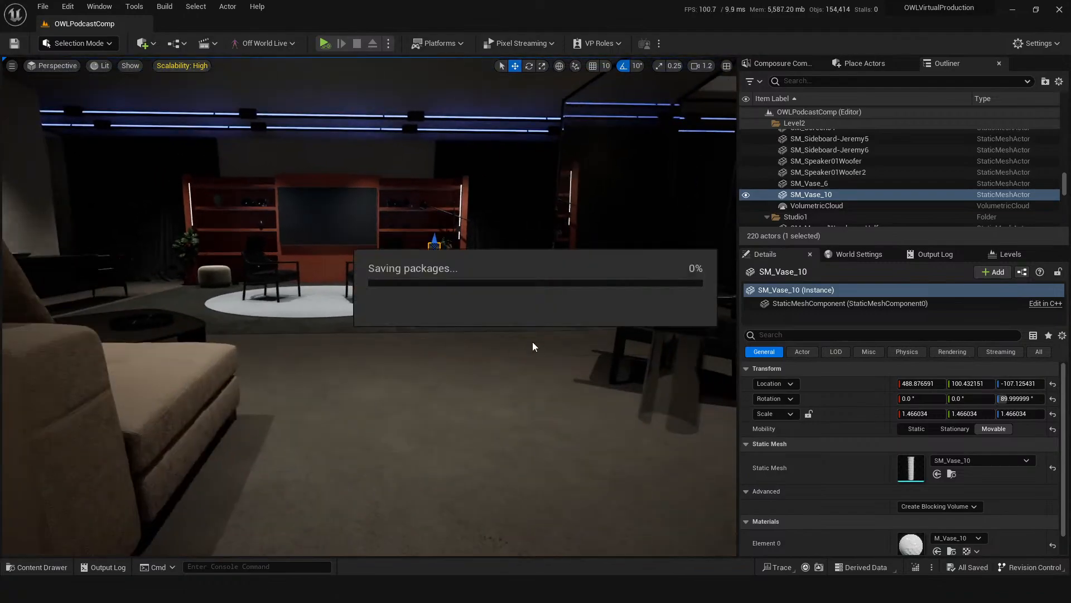
{"action": "key", "text": "e"}
{"action": "right_click_drag", "start_coordinate": [536, 471], "coordinate": [538, 472]}
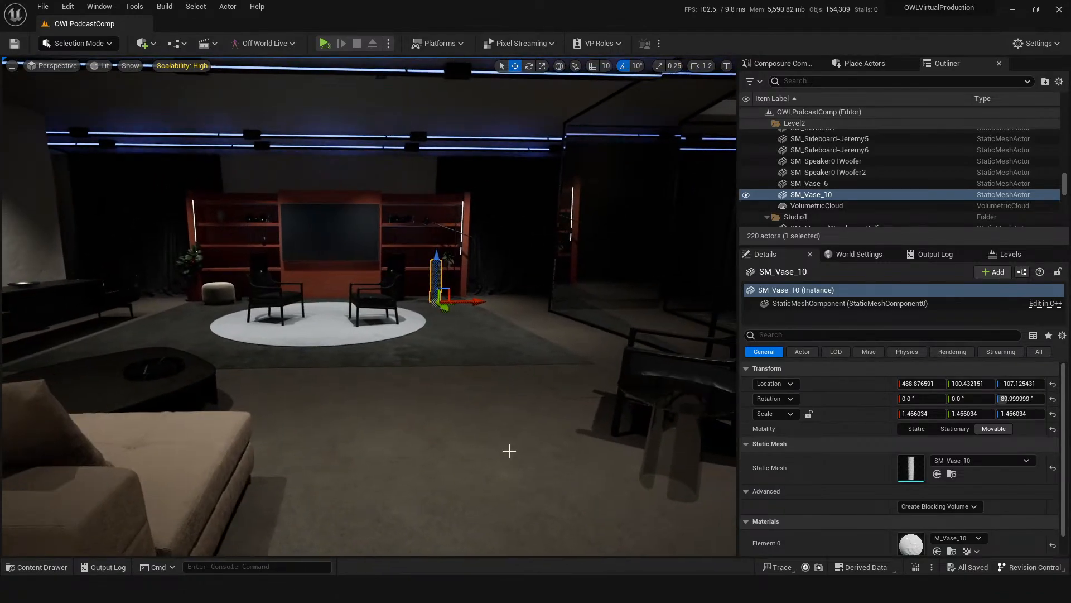
{"action": "key", "text": "w"}
{"action": "right_click_drag", "start_coordinate": [489, 482], "coordinate": [469, 482]}
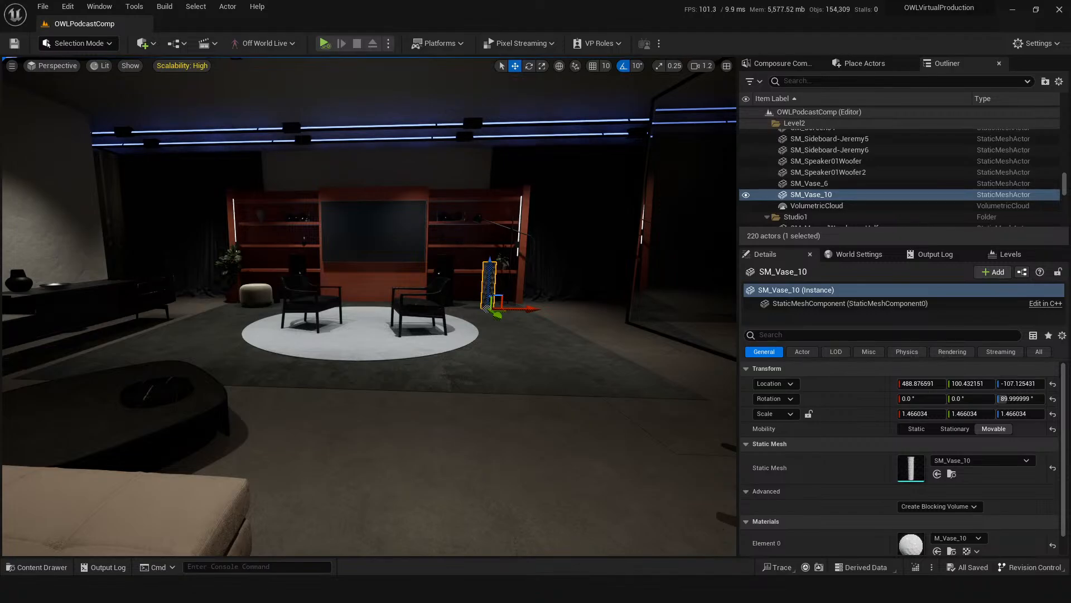
Enable the Podcast composure element to inspect its layers, disable it again and save the level.
{"action": "left_click", "coordinate": [781, 63]}
{"action": "left_click", "coordinate": [784, 92]}
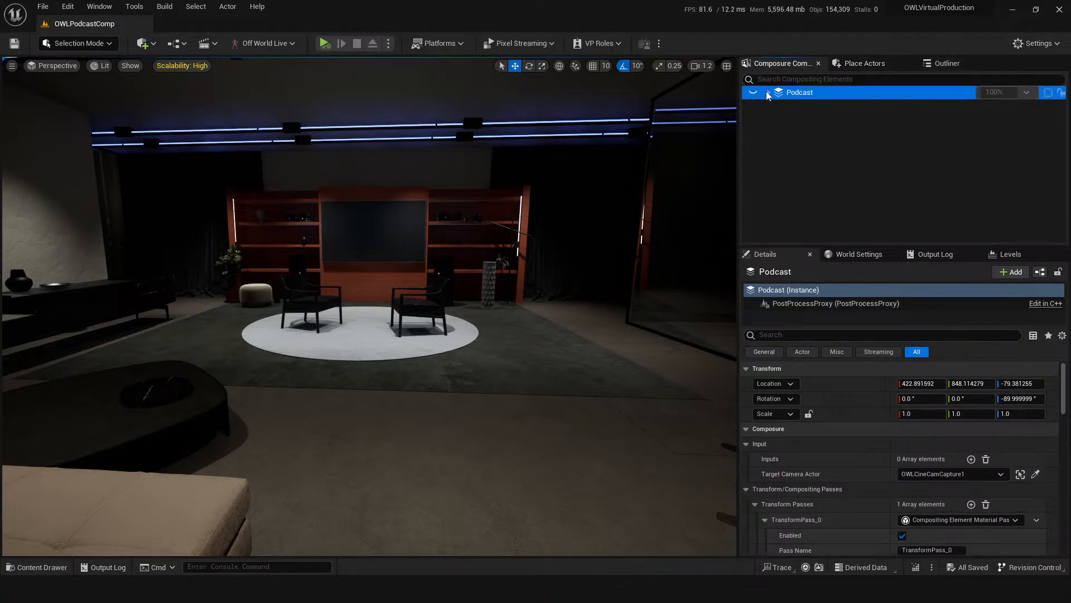
{"action": "left_click", "coordinate": [753, 92]}
{"action": "left_click", "coordinate": [768, 93]}
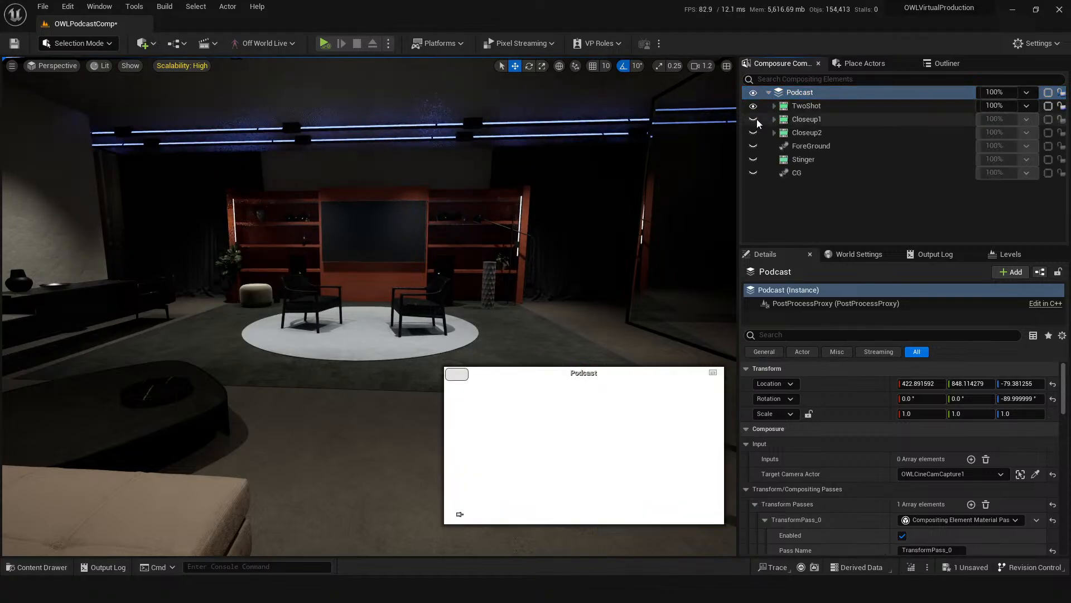
{"action": "left_click", "coordinate": [753, 120]}
{"action": "left_click", "coordinate": [753, 106]}
{"action": "left_click", "coordinate": [753, 92]}
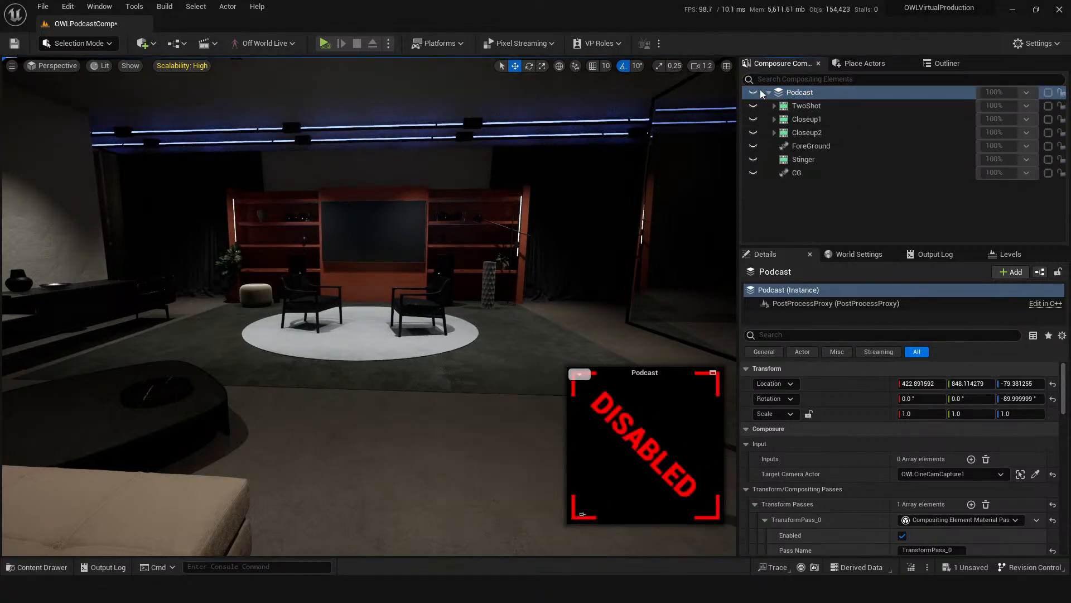
{"action": "key", "text": "ctrl+s"}
Open the V3Main level from the V3Main content folder.
{"action": "key", "text": "ctrl+space"}
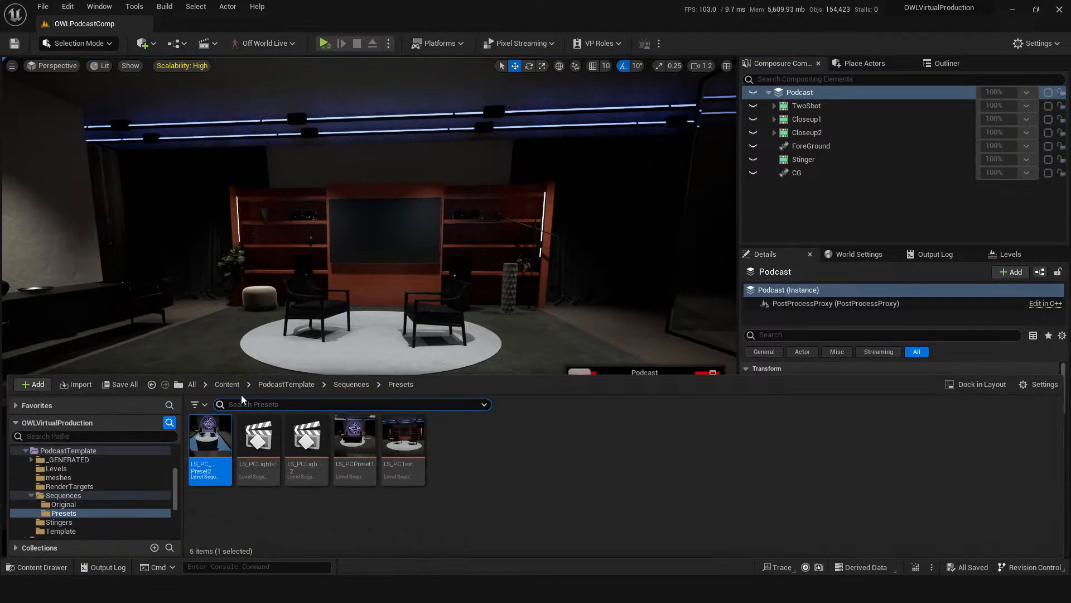
{"action": "double_click", "coordinate": [741, 438]}
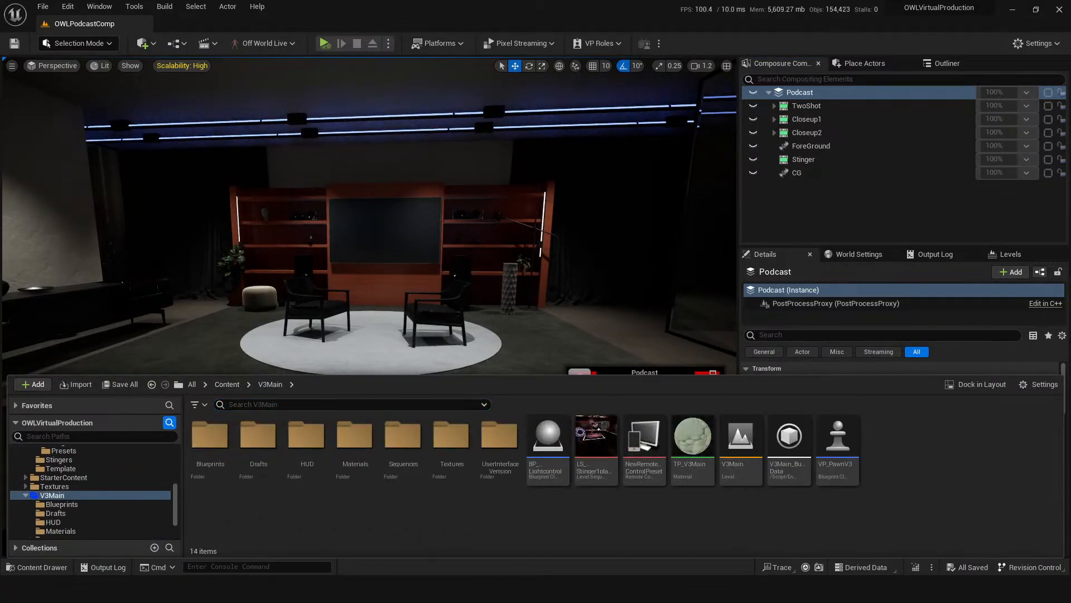
{"action": "double_click", "coordinate": [747, 455]}
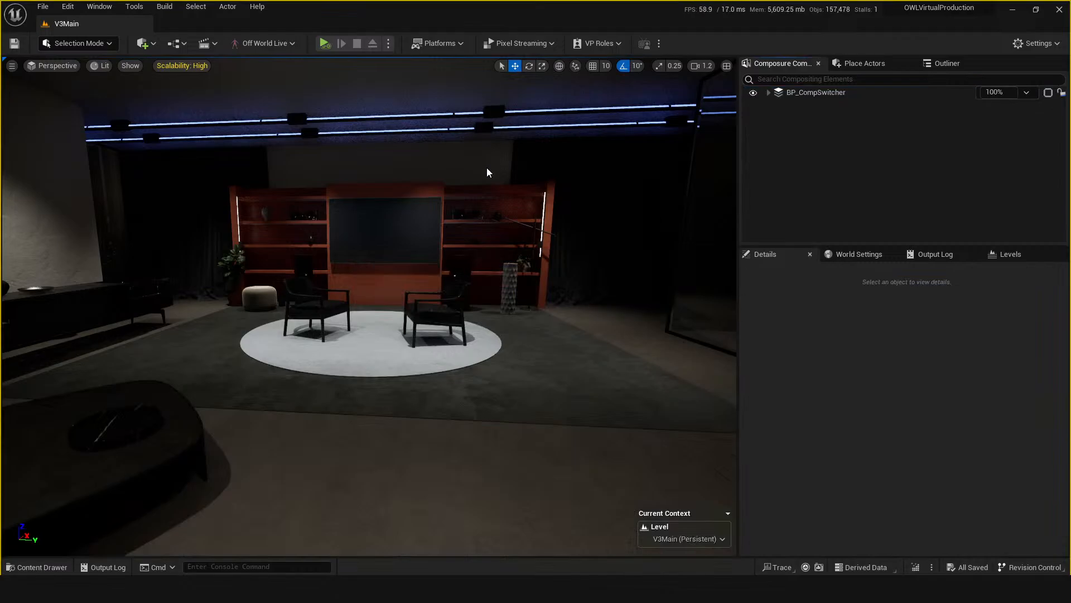
Expand the BP_CompSwitcher composure element and show its output in a separate preview window placed over the viewport.
{"action": "left_click", "coordinate": [766, 94]}
{"action": "left_click", "coordinate": [768, 93]}
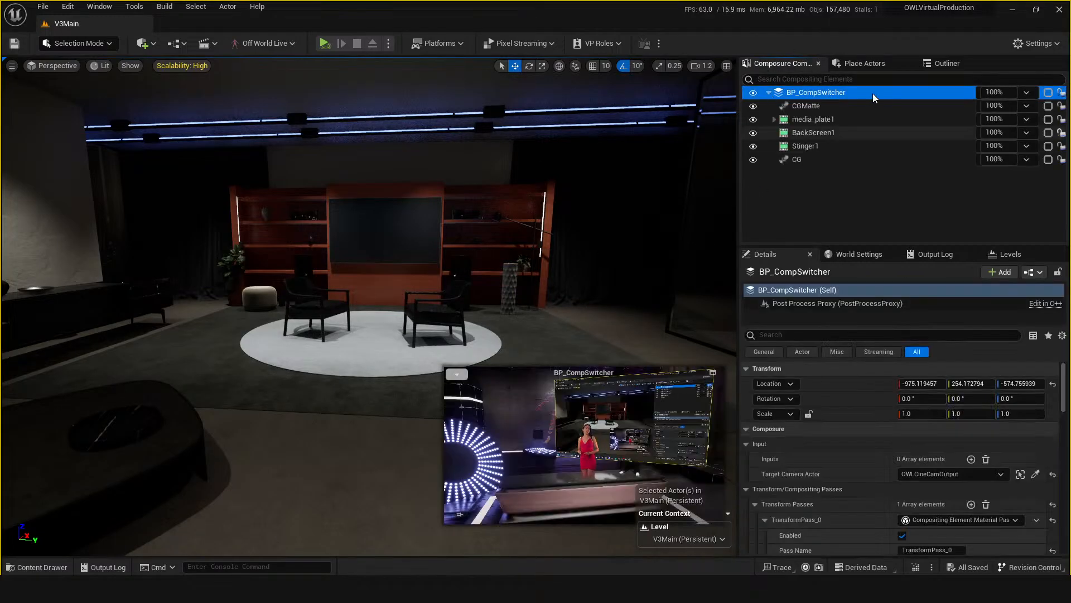
{"action": "left_click", "coordinate": [712, 372]}
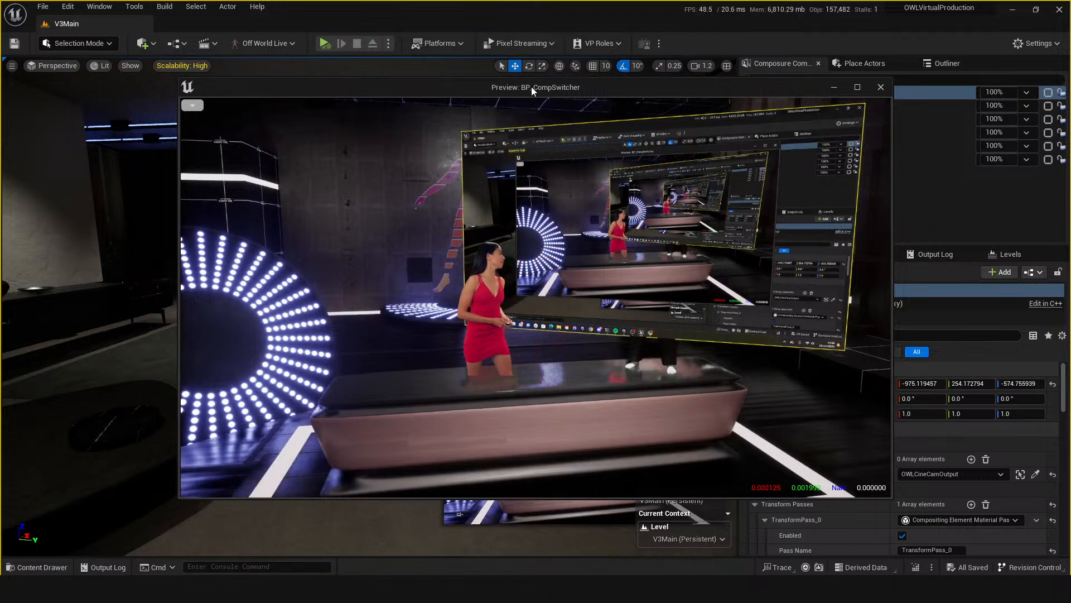
{"action": "left_click_drag", "start_coordinate": [531, 86], "coordinate": [329, 119]}
Toggle the Enabled state of OutputPass_1 and OutputPass_0 off and back on, and close the BP_CompSwitcher preview.
{"action": "scroll", "coordinate": [825, 480], "scroll_direction": "down", "scroll_amount": 10}
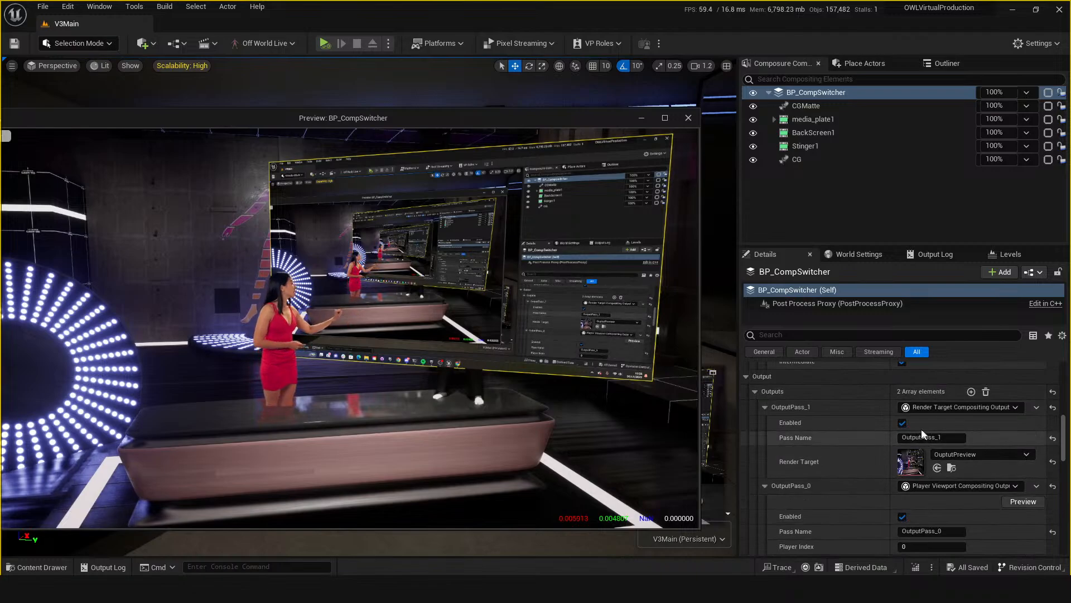
{"action": "left_click", "coordinate": [902, 423]}
{"action": "left_click", "coordinate": [902, 423]}
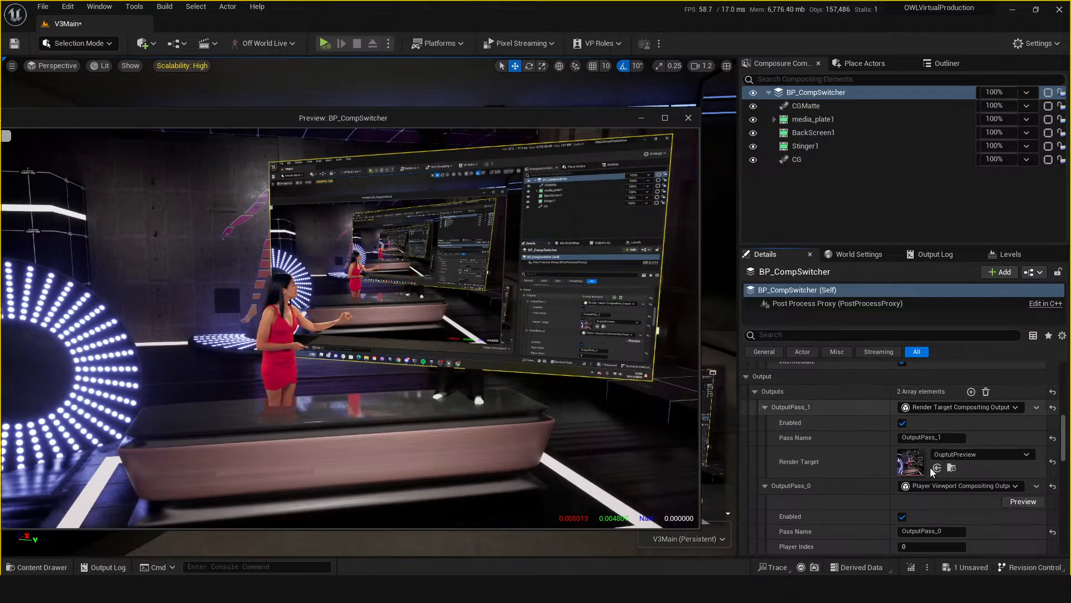
{"action": "scroll", "coordinate": [909, 468], "scroll_direction": "down", "scroll_amount": 4}
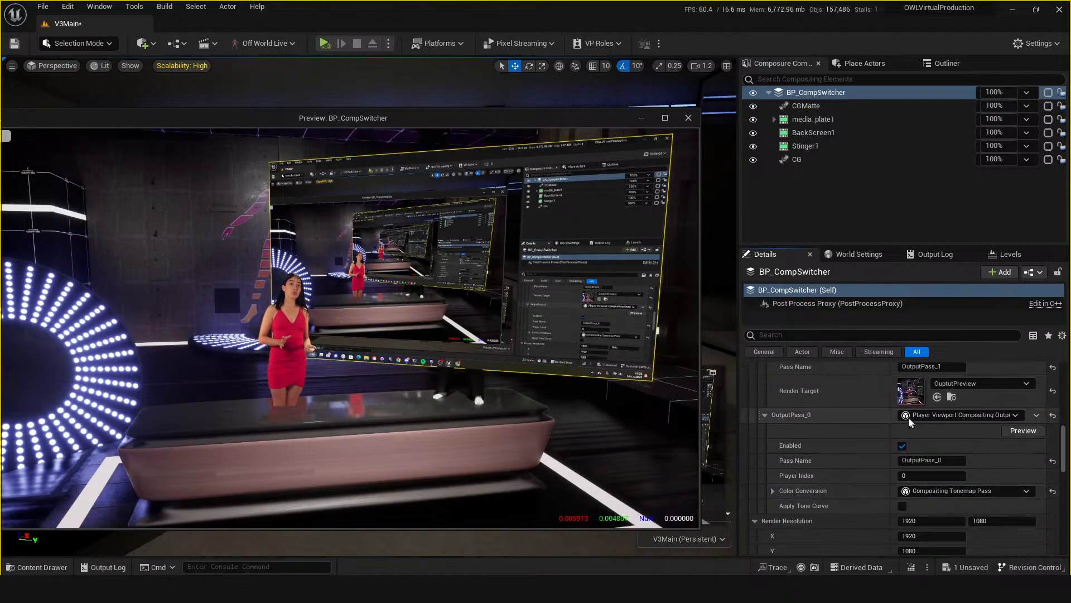
{"action": "left_click", "coordinate": [902, 446]}
{"action": "left_click", "coordinate": [902, 446]}
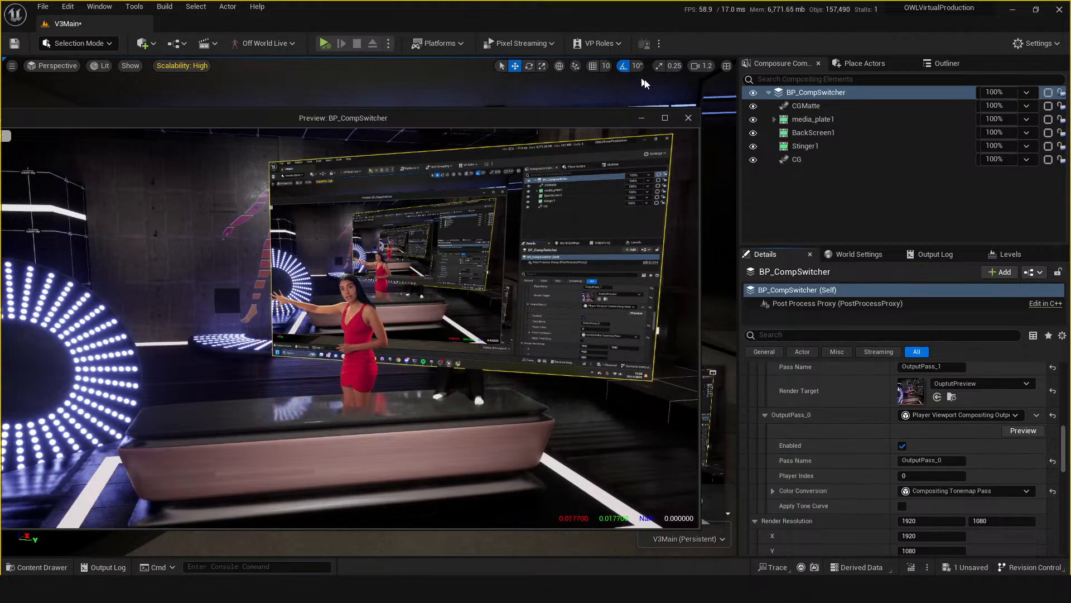
{"action": "left_click", "coordinate": [688, 118]}
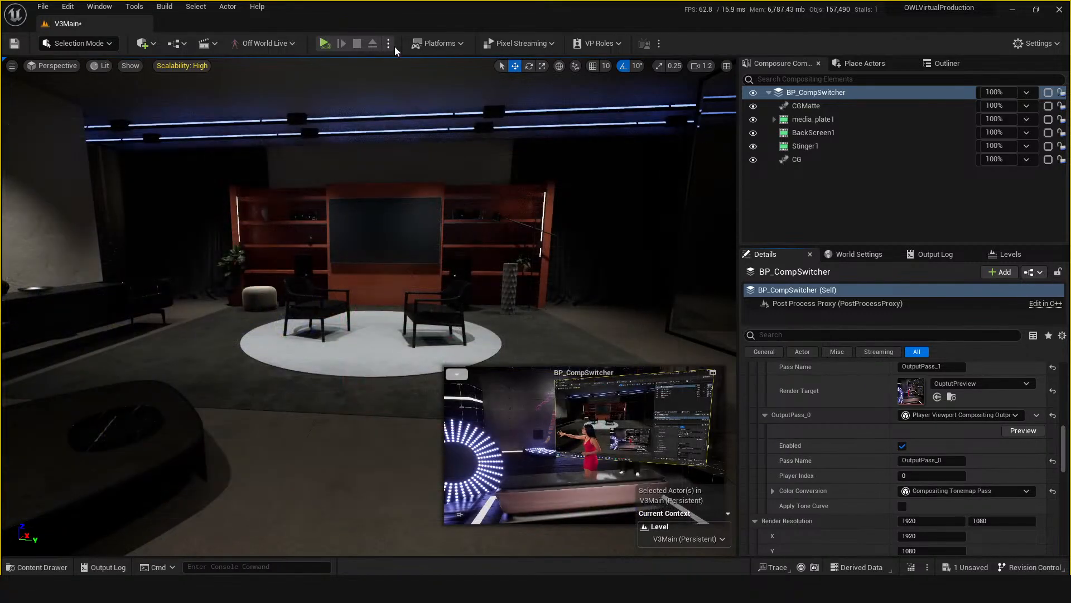
Play the V3Main level in the viewport to check its composure output, and stop it.
{"action": "left_click", "coordinate": [388, 44]}
{"action": "left_click", "coordinate": [425, 83]}
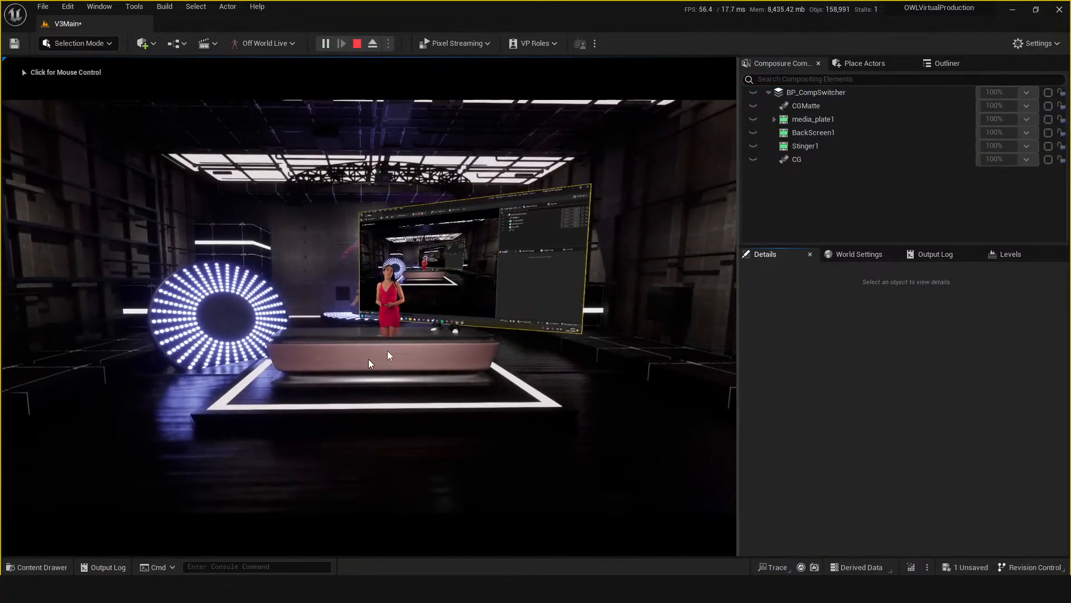
{"action": "left_click", "coordinate": [357, 44]}
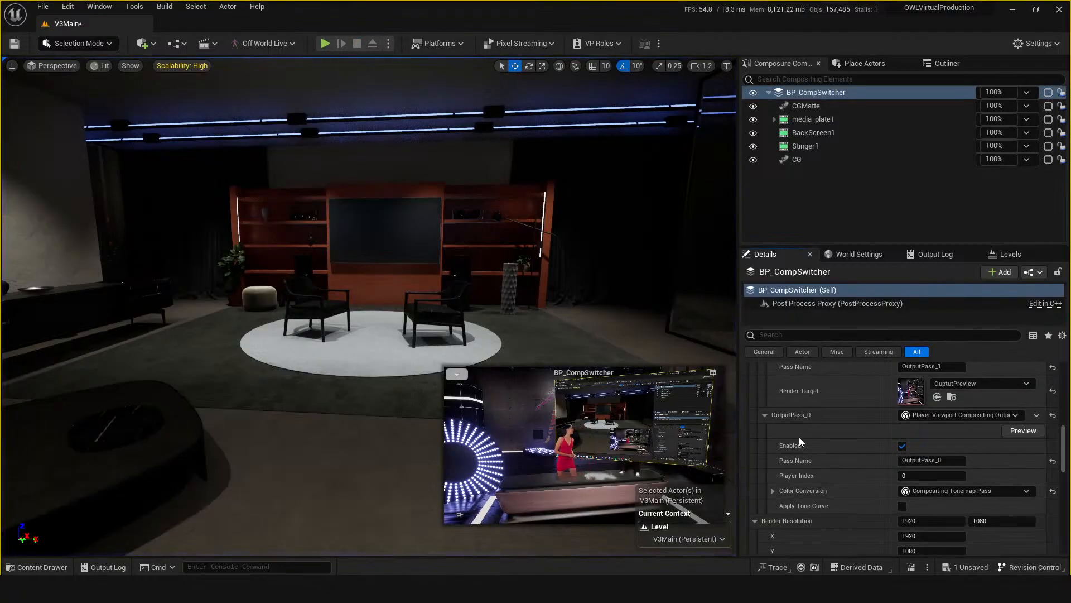
Open the OuptutPreview render target used by OutputPass_1 and move its window over the viewport.
{"action": "scroll", "coordinate": [868, 476], "scroll_direction": "up", "scroll_amount": 3}
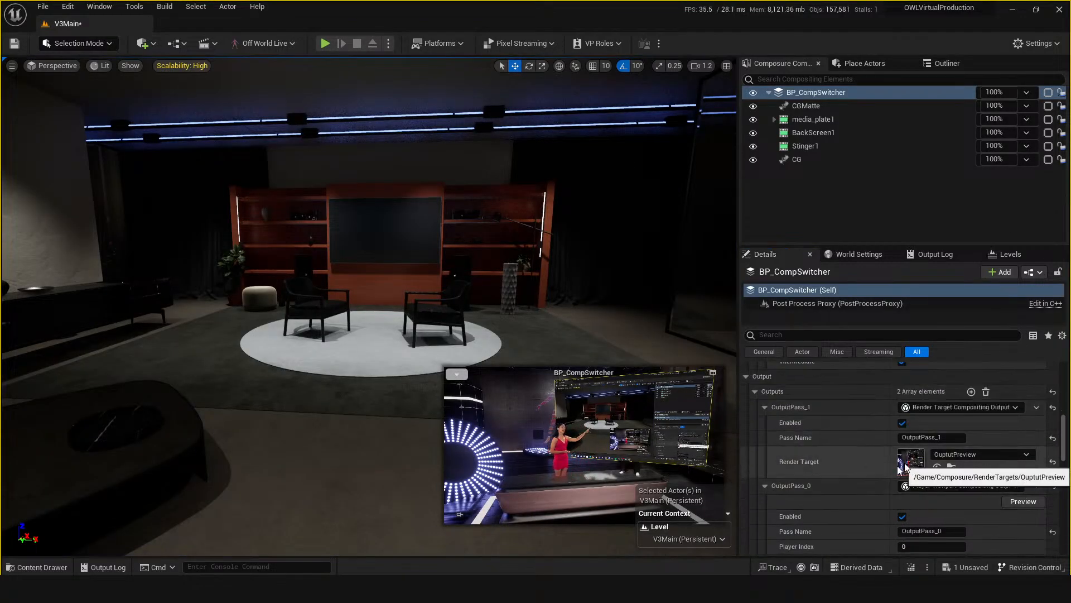
{"action": "scroll", "coordinate": [904, 469], "scroll_direction": "down", "scroll_amount": 1}
{"action": "left_click_drag", "start_coordinate": [1068, 158], "coordinate": [559, 155]}
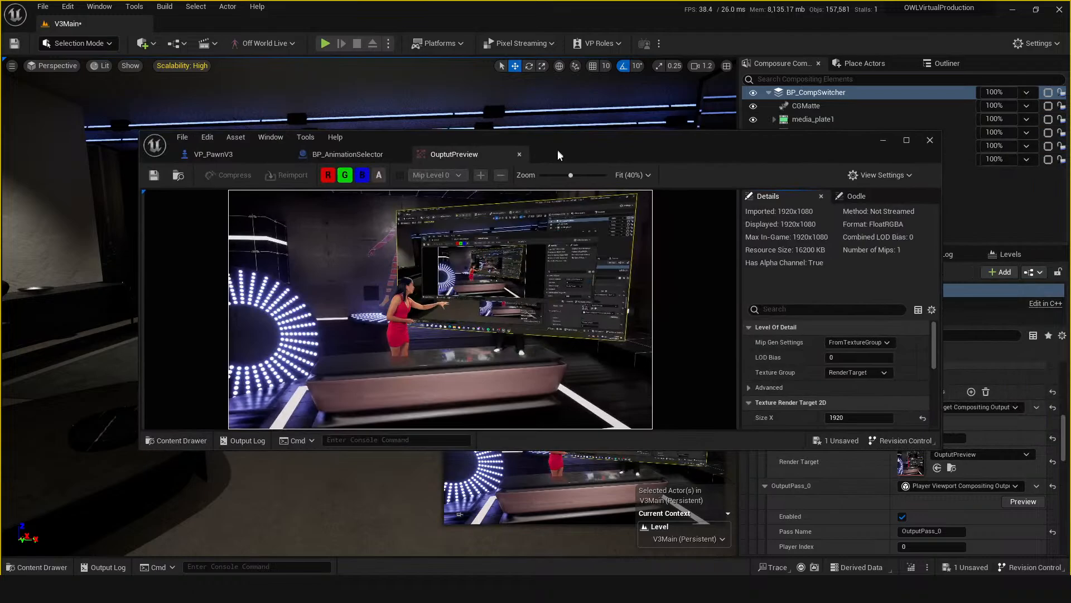
Play the level while watching OuptutPreview, close that window, inspect BP_CompSwitcher during play and stop the session.
{"action": "left_click", "coordinate": [325, 48]}
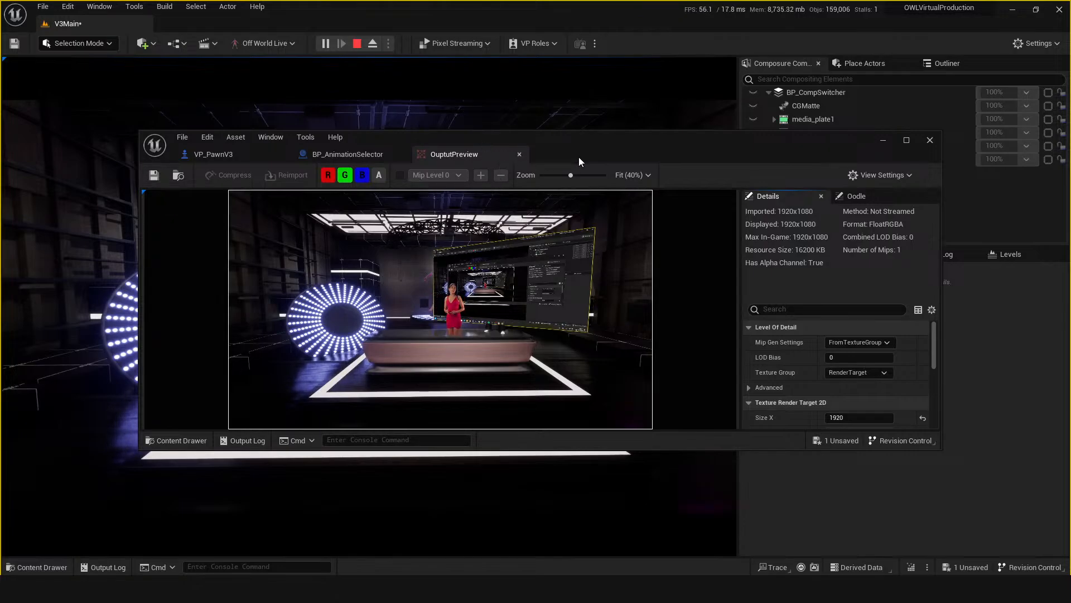
{"action": "left_click", "coordinate": [929, 140]}
{"action": "left_click", "coordinate": [817, 93]}
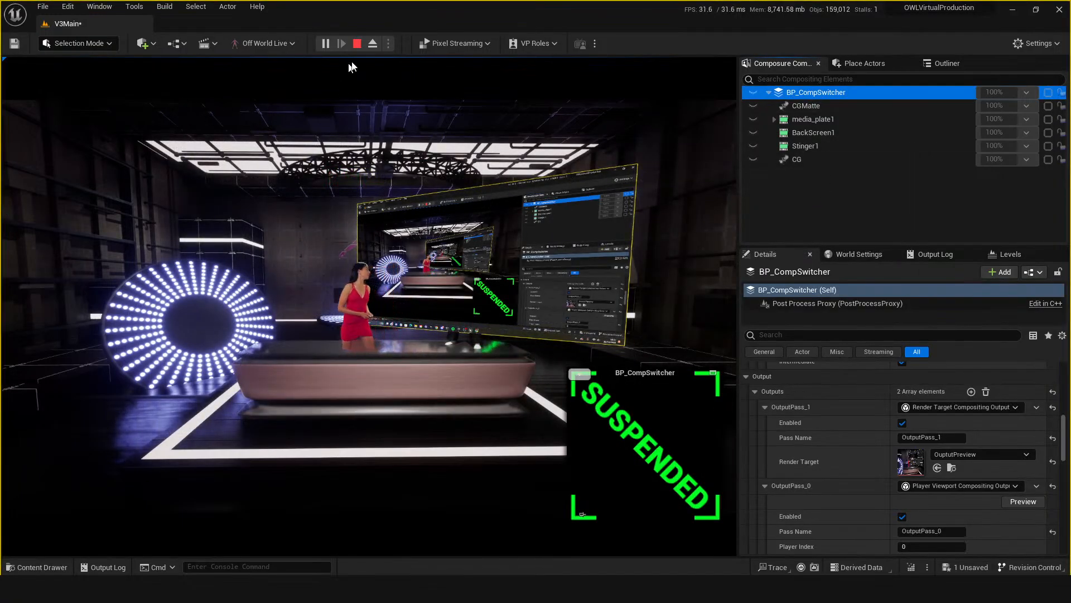
{"action": "left_click", "coordinate": [357, 43]}
Inspect the child elements CGMatte, media_plate1, BackScreen1, Stinger1 and CG one after another.
{"action": "left_click", "coordinate": [802, 106]}
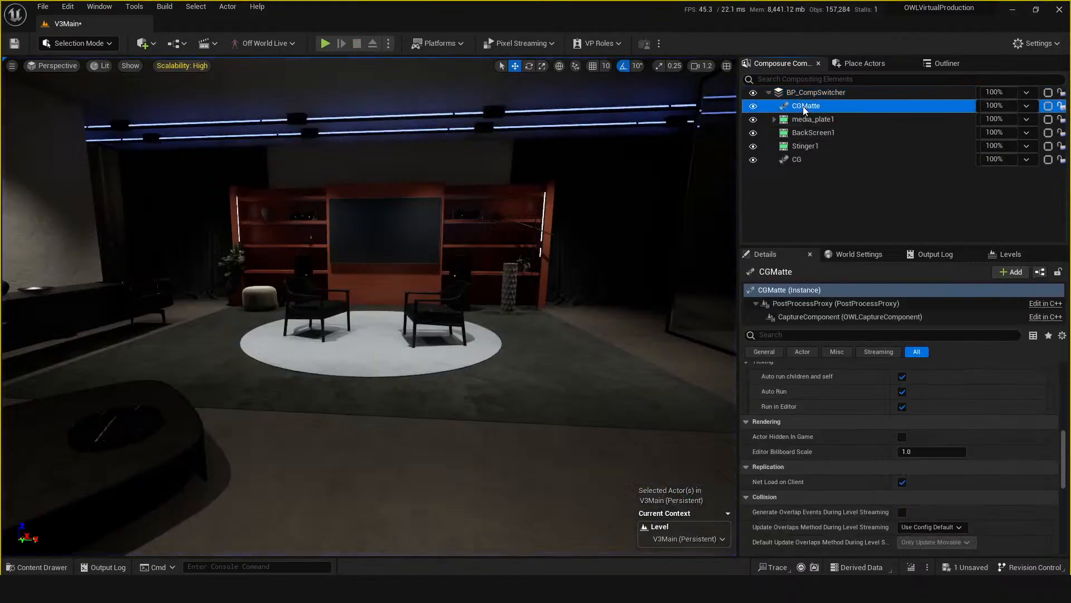
{"action": "left_click", "coordinate": [810, 119]}
{"action": "left_click", "coordinate": [808, 136]}
{"action": "left_click", "coordinate": [808, 148]}
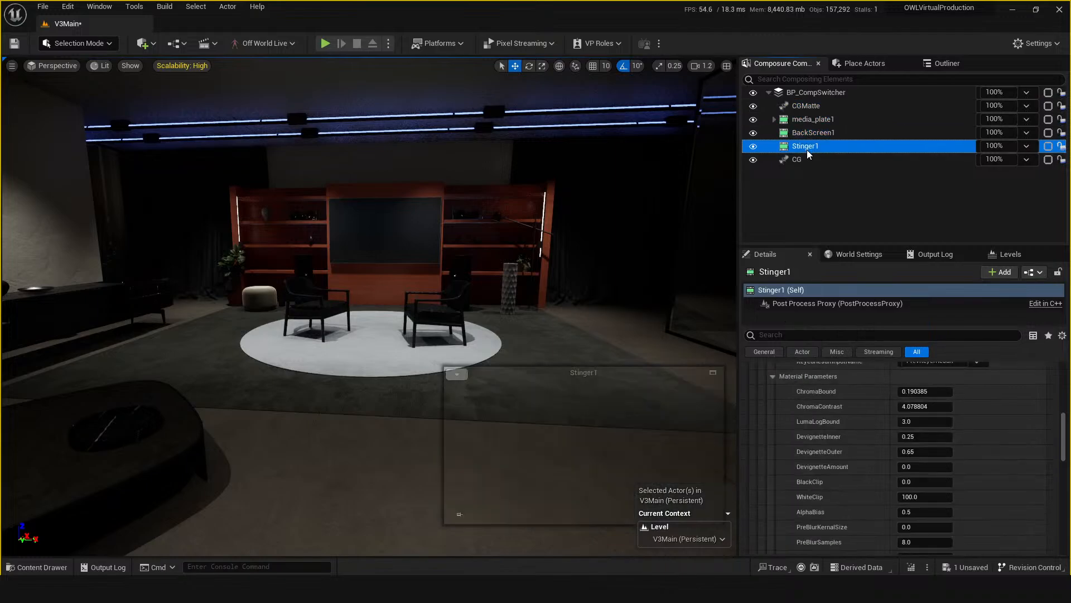
{"action": "left_click", "coordinate": [800, 159]}
Select BP_CompSwitcher and make the area showing its properties taller and wider.
{"action": "left_click", "coordinate": [810, 91]}
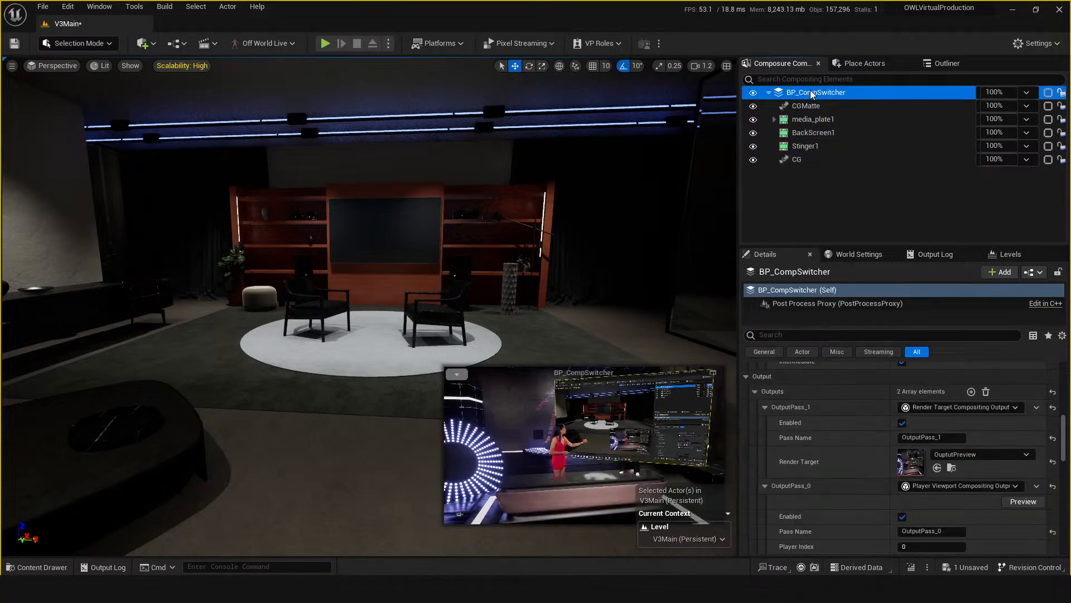
{"action": "scroll", "coordinate": [832, 425], "scroll_direction": "down", "scroll_amount": 2}
{"action": "scroll", "coordinate": [832, 425], "scroll_direction": "down", "scroll_amount": 1}
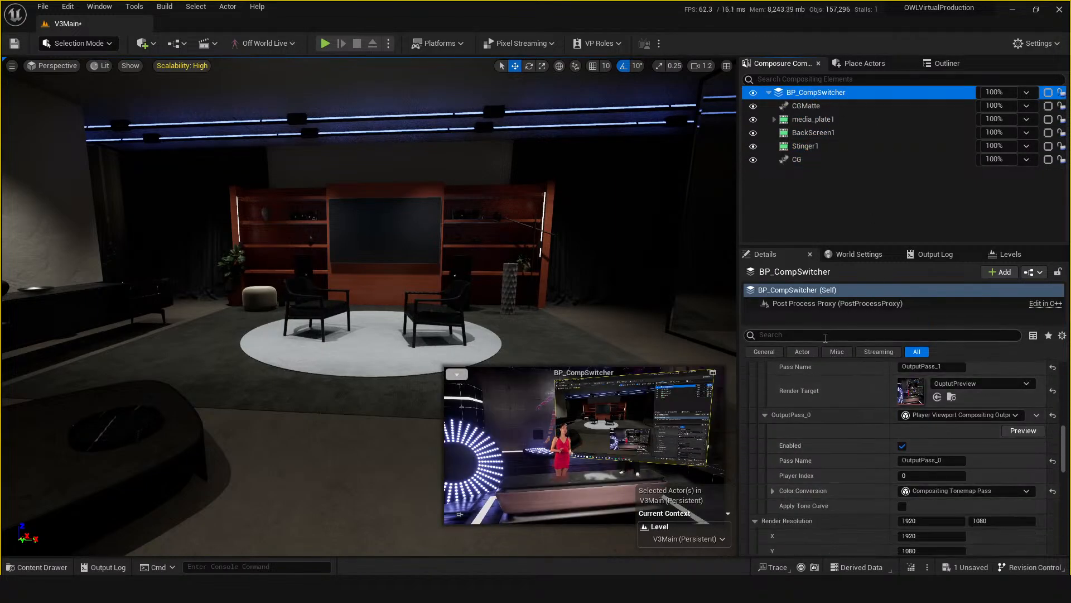
{"action": "left_click_drag", "start_coordinate": [776, 247], "coordinate": [776, 200]}
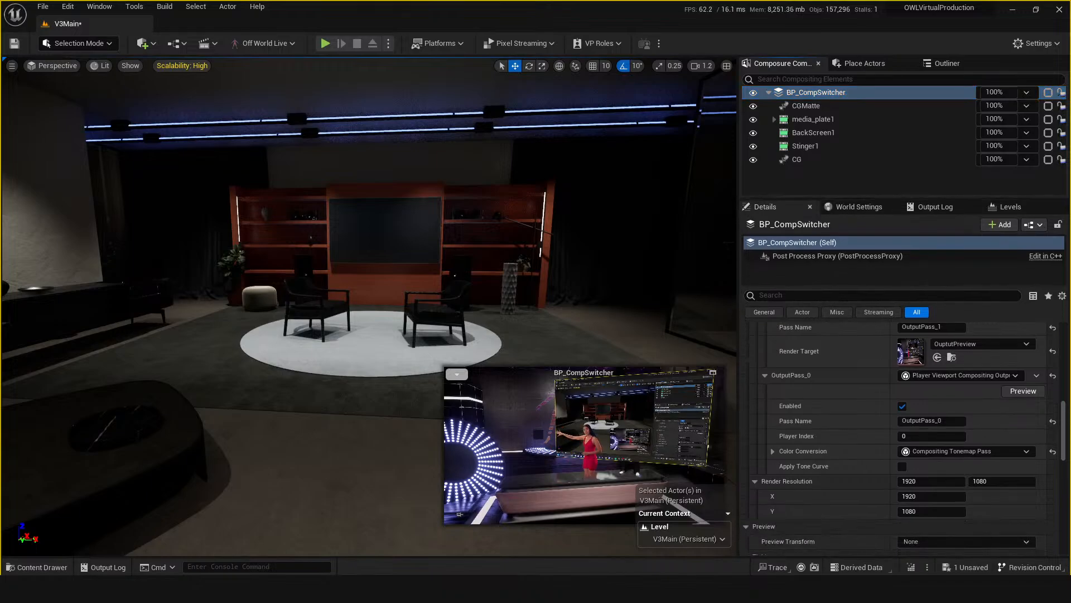
{"action": "left_click_drag", "start_coordinate": [738, 240], "coordinate": [657, 239]}
{"action": "scroll", "coordinate": [796, 376], "scroll_direction": "up", "scroll_amount": 3}
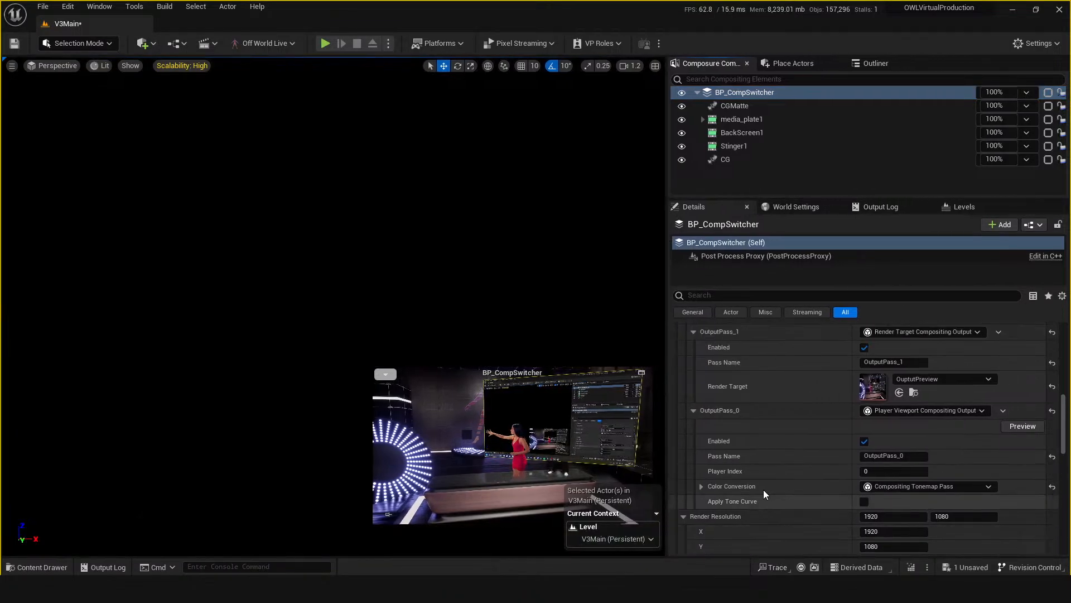
Examine BP_CompSwitcher's transform pass with its TP_V3Main material and input elements, and its two output passes.
{"action": "scroll", "coordinate": [797, 377], "scroll_direction": "up", "scroll_amount": 5}
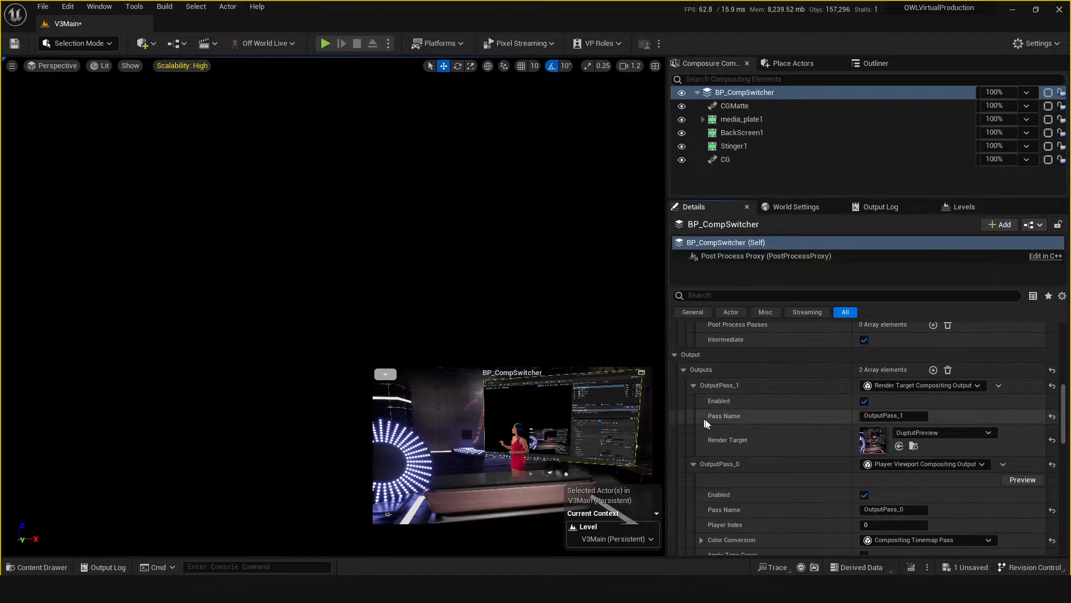
{"action": "scroll", "coordinate": [787, 466], "scroll_direction": "up", "scroll_amount": 6}
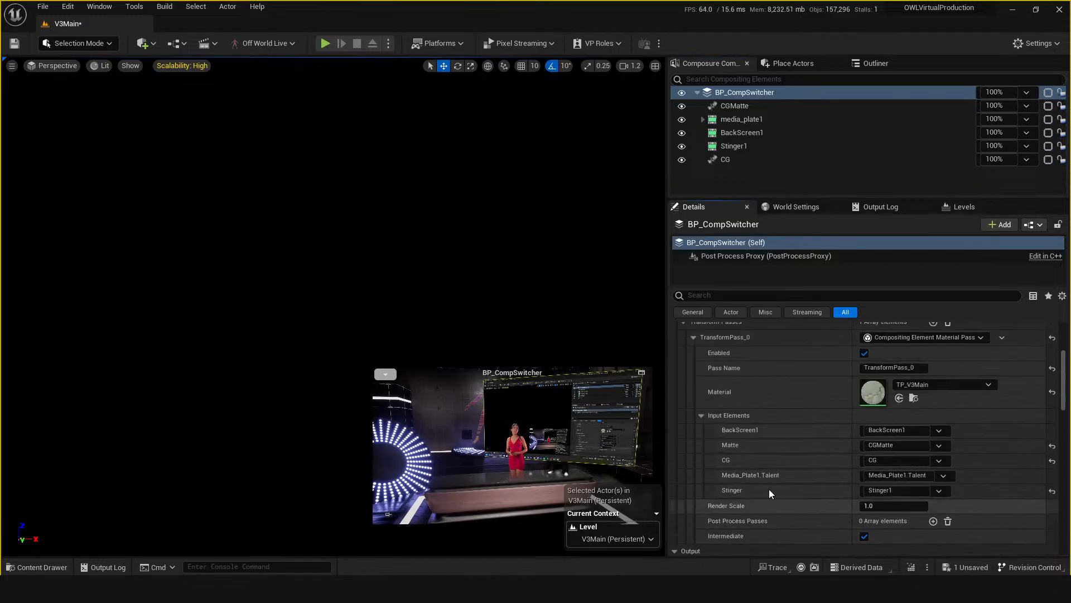
{"action": "scroll", "coordinate": [770, 500], "scroll_direction": "up", "scroll_amount": 2}
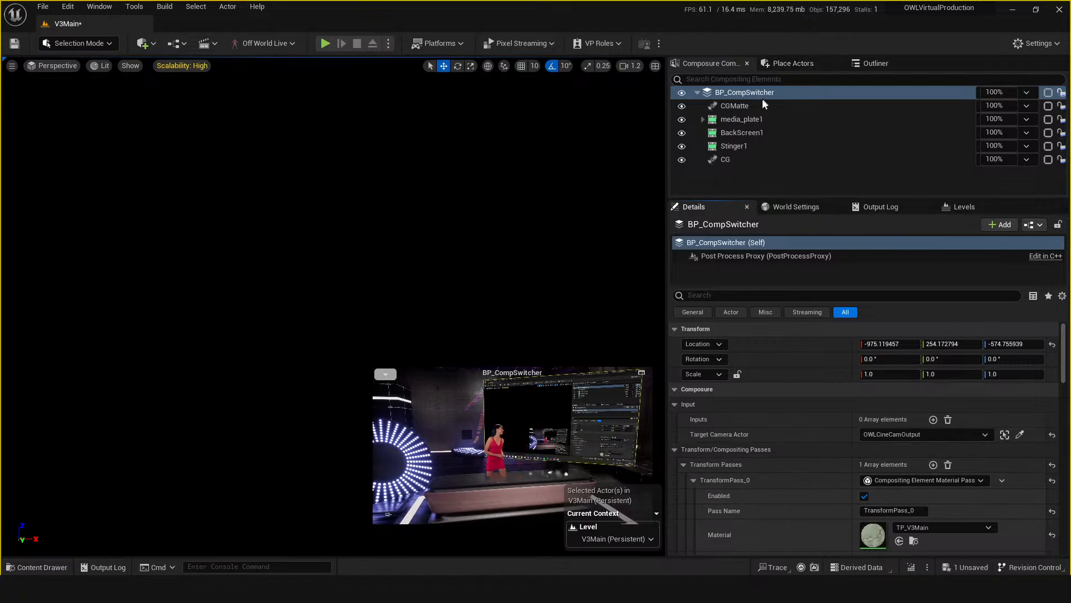
{"action": "left_click", "coordinate": [735, 105]}
{"action": "left_click", "coordinate": [745, 92]}
{"action": "scroll", "coordinate": [797, 470], "scroll_direction": "down", "scroll_amount": 8}
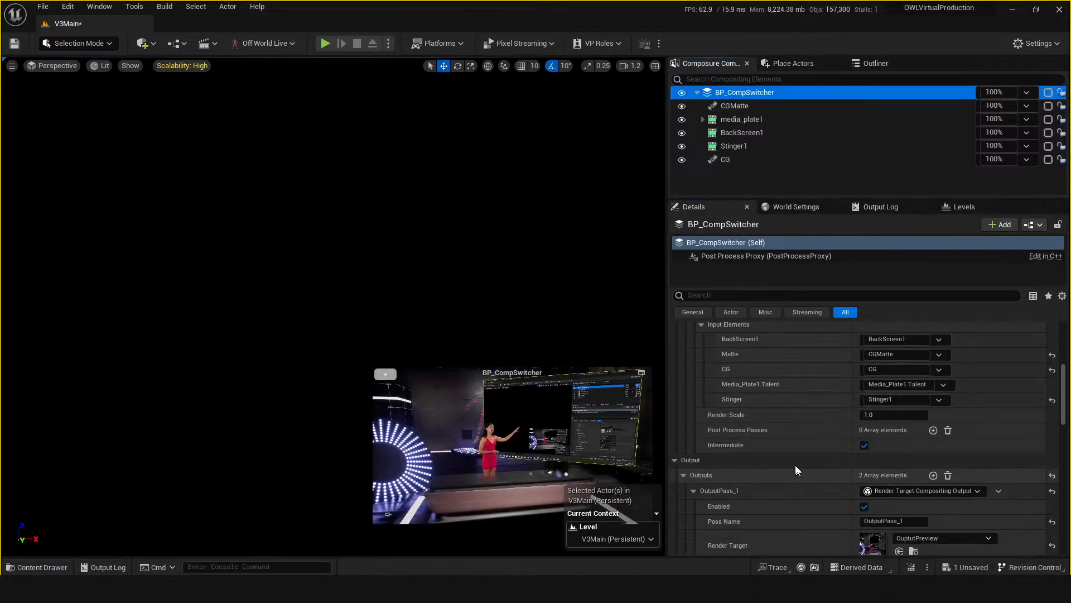
{"action": "scroll", "coordinate": [797, 470], "scroll_direction": "down", "scroll_amount": 5}
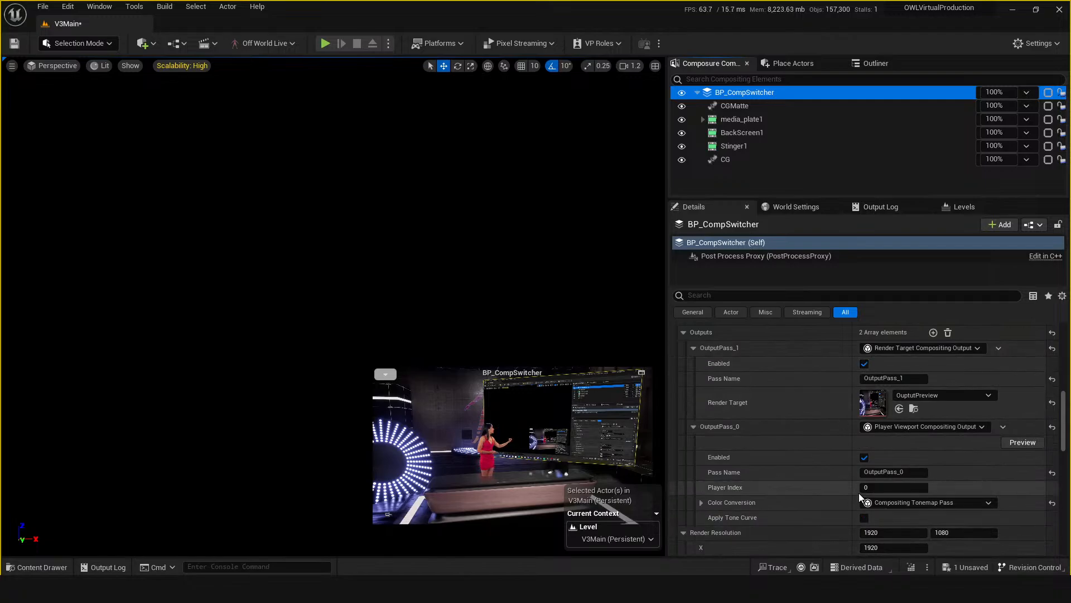
Review BP_CompSwitcher's output passes, render resolution and transform pass inputs, and clear the selection.
{"action": "scroll", "coordinate": [831, 474], "scroll_direction": "down", "scroll_amount": 2}
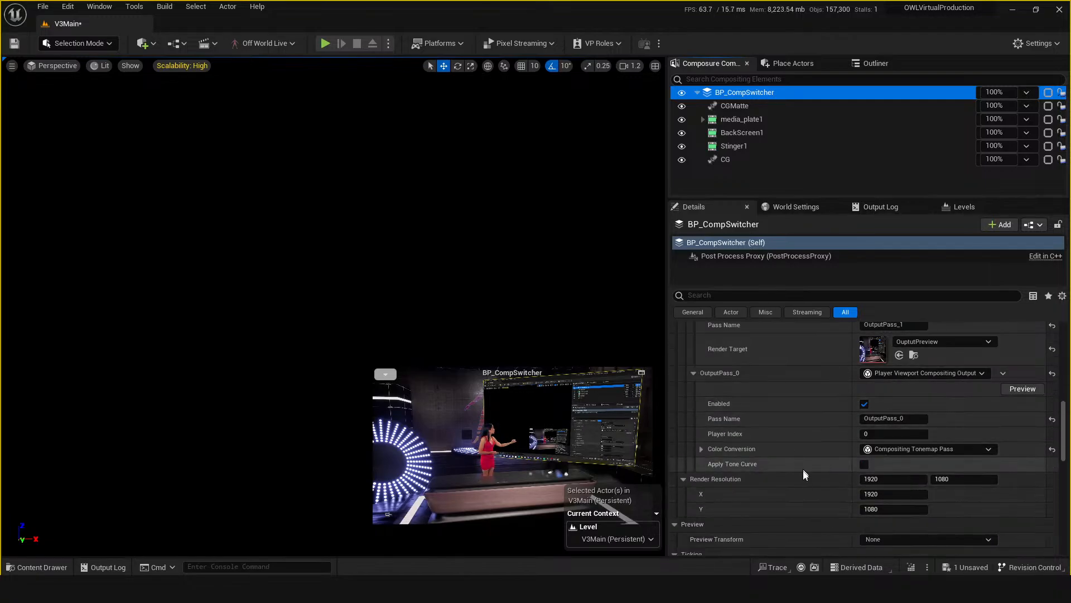
{"action": "scroll", "coordinate": [792, 474], "scroll_direction": "down", "scroll_amount": 2}
{"action": "scroll", "coordinate": [757, 472], "scroll_direction": "up", "scroll_amount": 10}
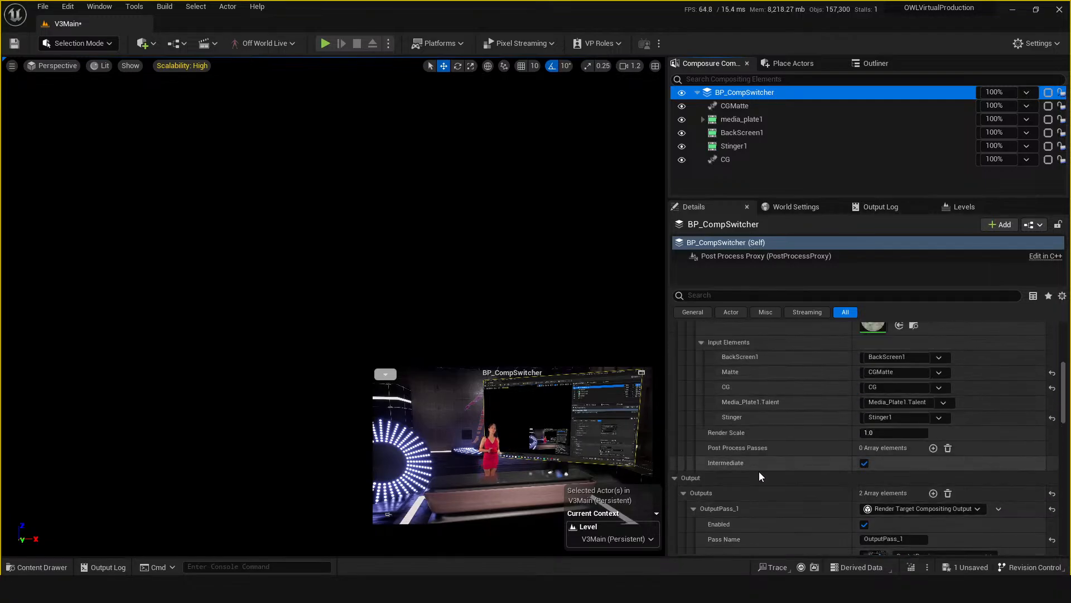
{"action": "scroll", "coordinate": [760, 478], "scroll_direction": "up", "scroll_amount": 8}
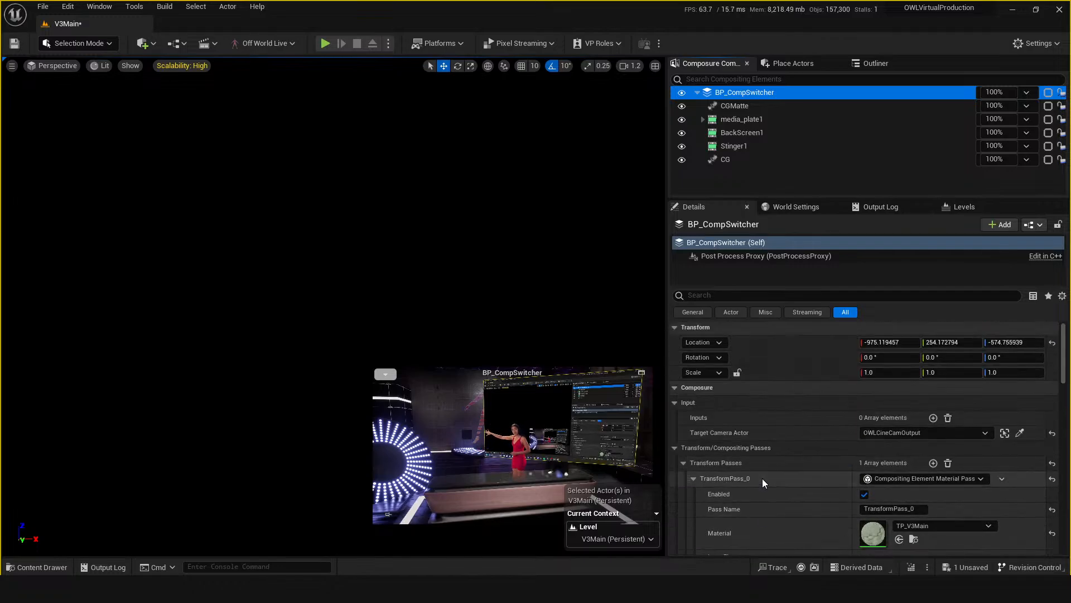
{"action": "left_click", "coordinate": [760, 180]}
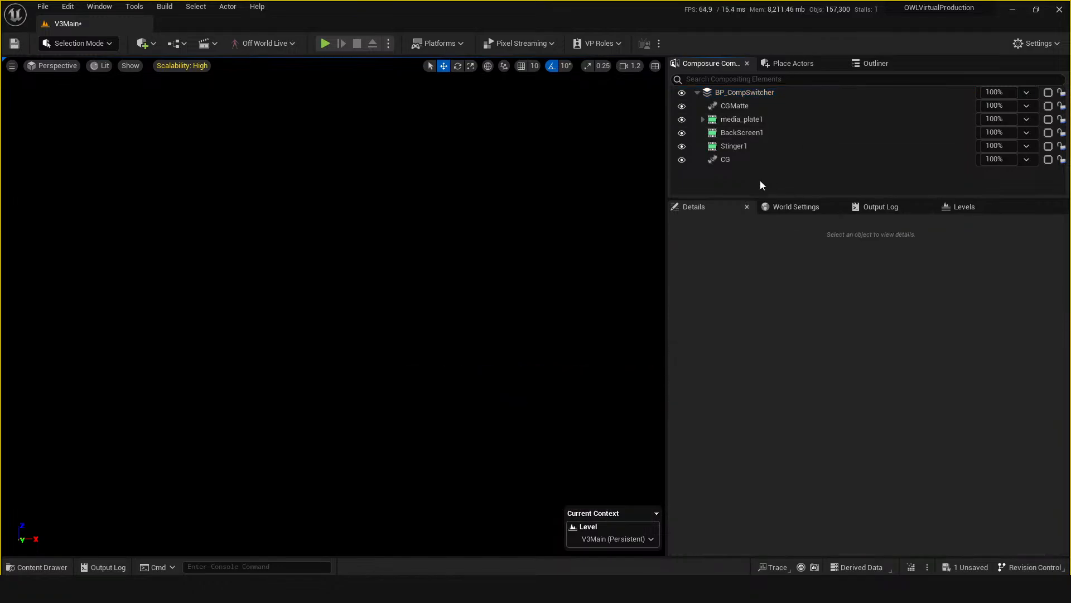
Step through the child elements under BP_CompSwitcher, reselect the parent composite and clear the selection.
{"action": "left_click", "coordinate": [741, 105]}
{"action": "key", "text": "Down"}
{"action": "key", "text": "Down"}
{"action": "key", "text": "Down"}
{"action": "key", "text": "Down"}
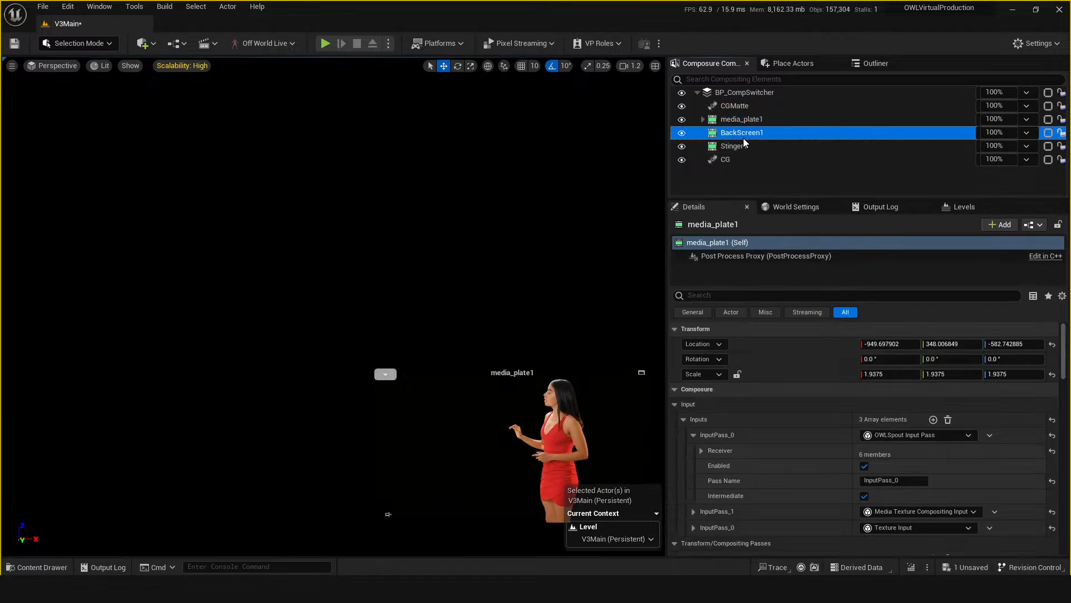
{"action": "left_click", "coordinate": [750, 97]}
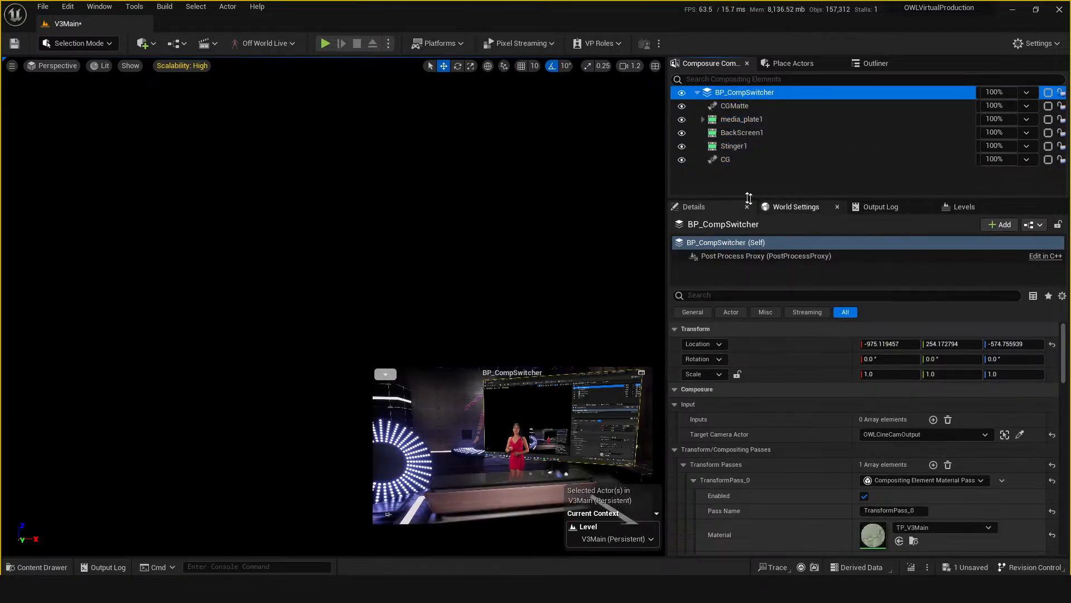
{"action": "left_click", "coordinate": [733, 182]}
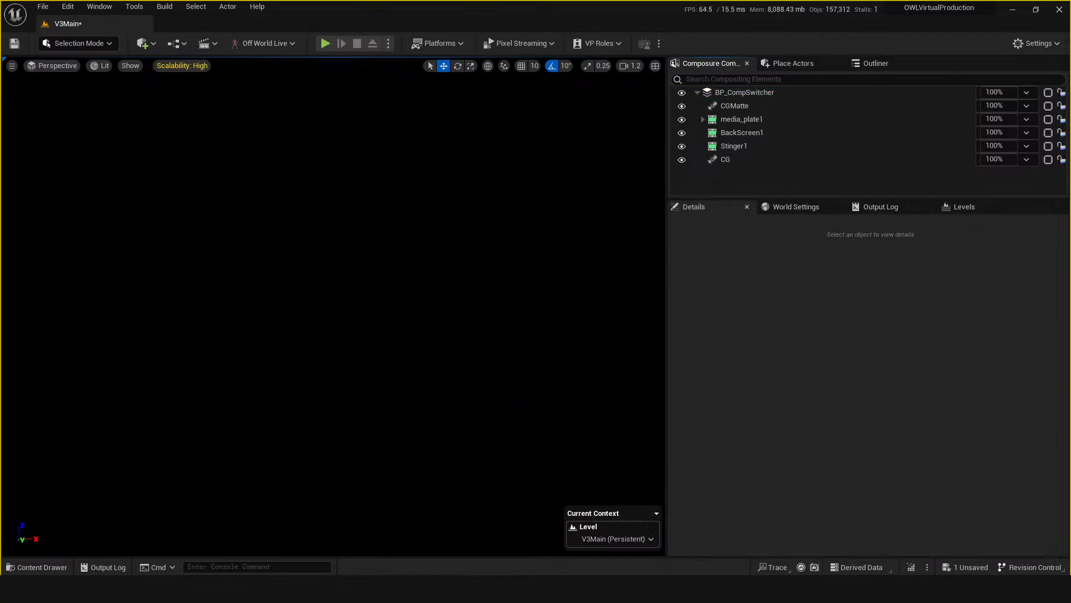
View the V3Main studio set, showing its desk, screen and light ring from an angle.
{"action": "left_click", "coordinate": [389, 43]}
{"action": "left_click", "coordinate": [389, 43]}
{"action": "left_click", "coordinate": [241, 49]}
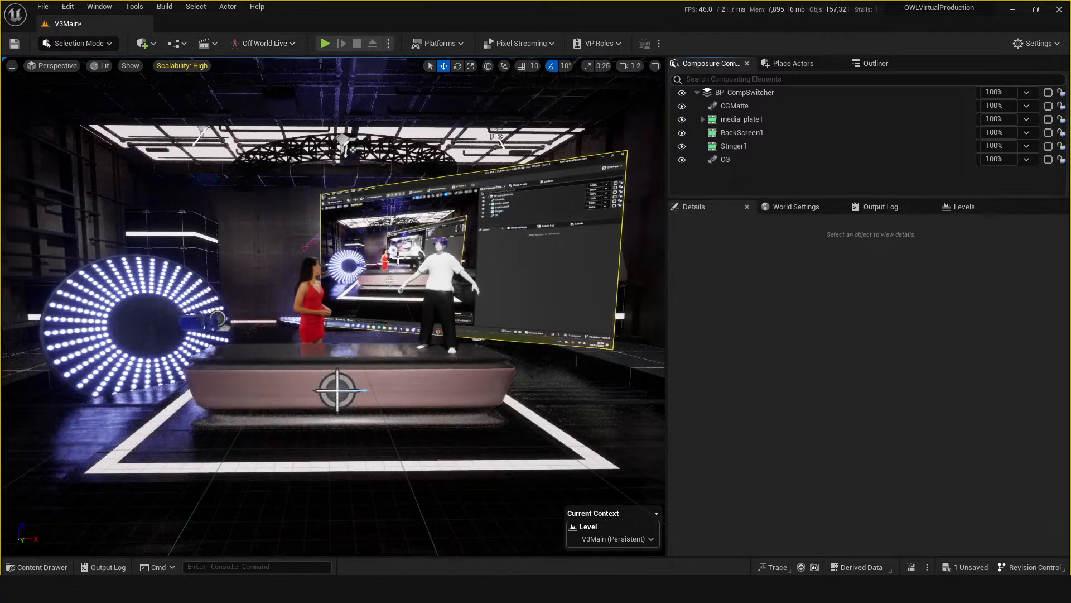
{"action": "right_click_drag", "start_coordinate": [333, 306], "coordinate": [425, 242]}
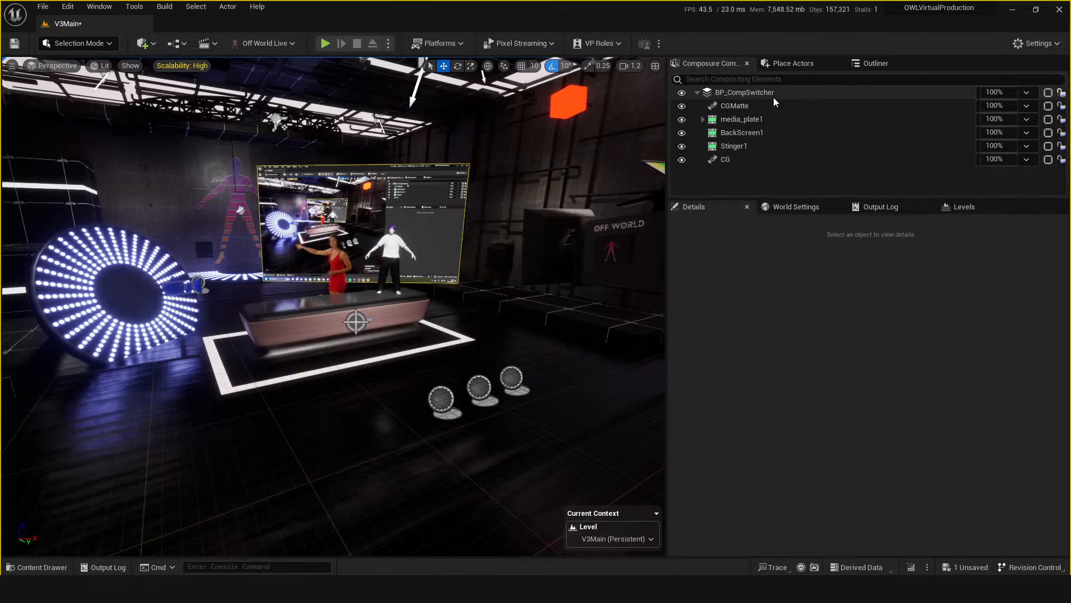
Show the project's V3Main content folder and save the V3Main level.
{"action": "left_click", "coordinate": [749, 272]}
{"action": "key", "text": "ctrl+space"}
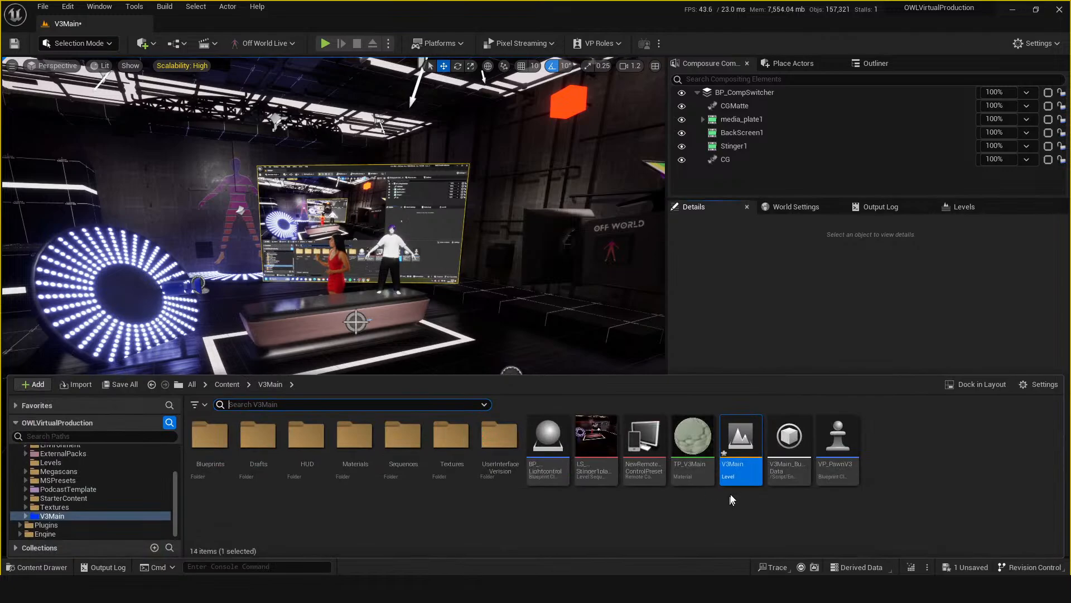
{"action": "key", "text": "ctrl+s"}
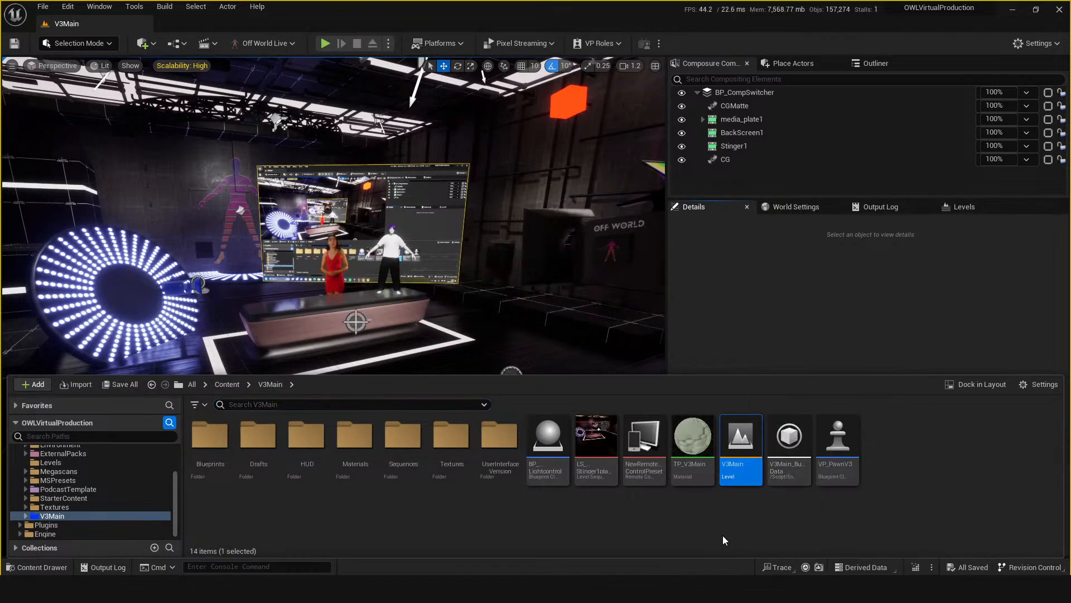
{"action": "left_click", "coordinate": [724, 539]}
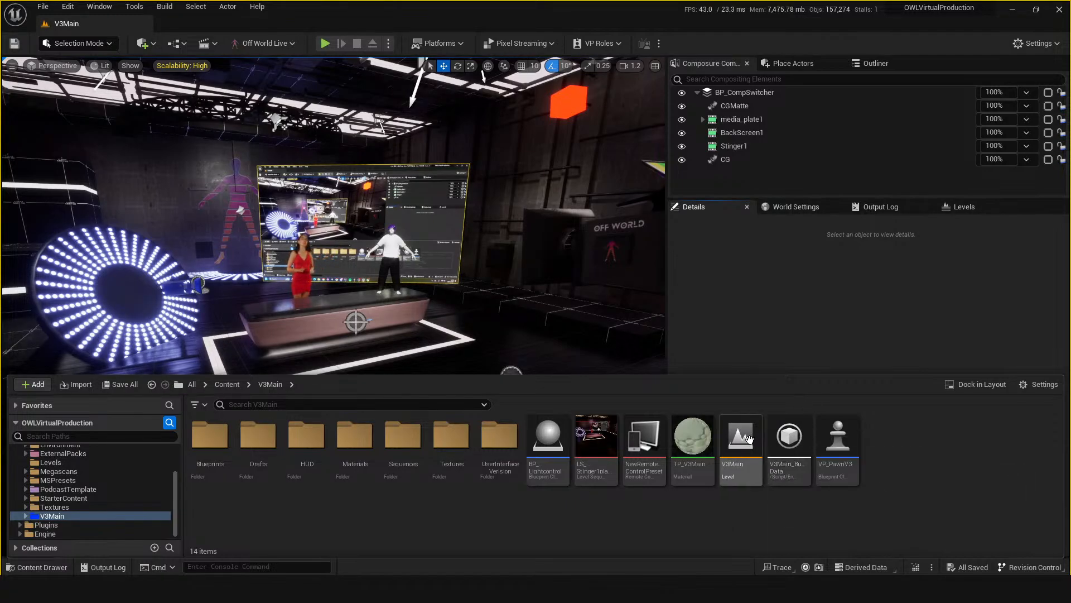
Browse the project's root Content folder and the PodcastTemplate folder, return to the root and hide the content browser.
{"action": "left_click", "coordinate": [234, 385]}
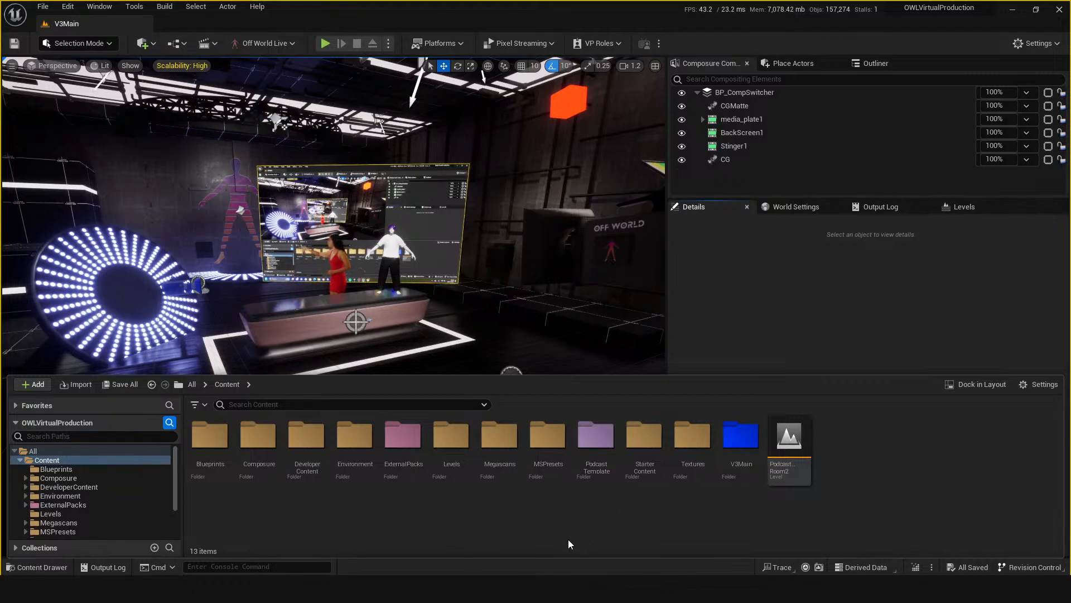
{"action": "double_click", "coordinate": [596, 438]}
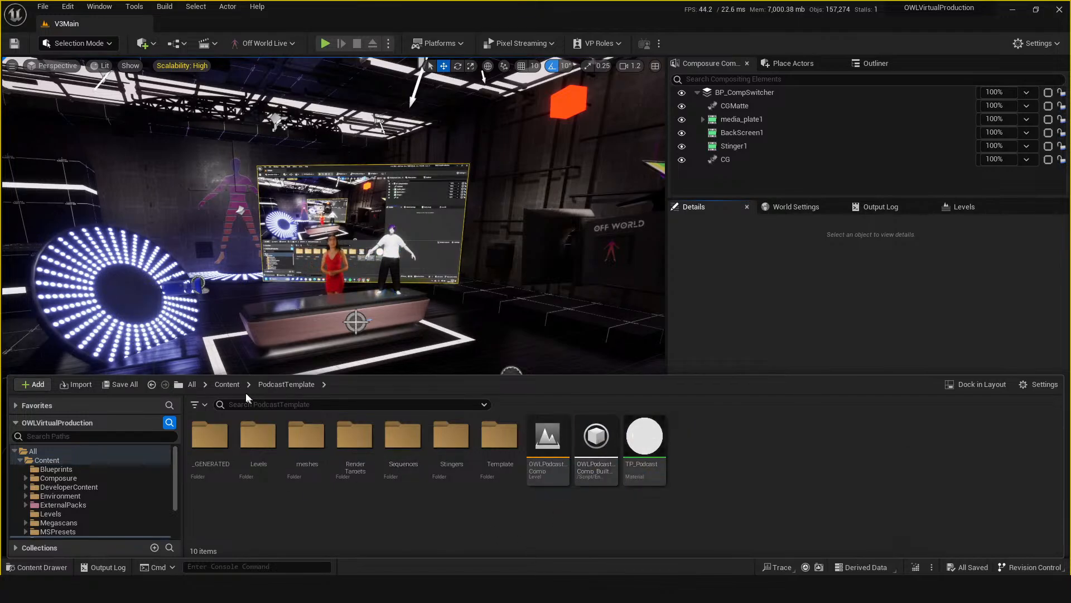
{"action": "left_click", "coordinate": [227, 385]}
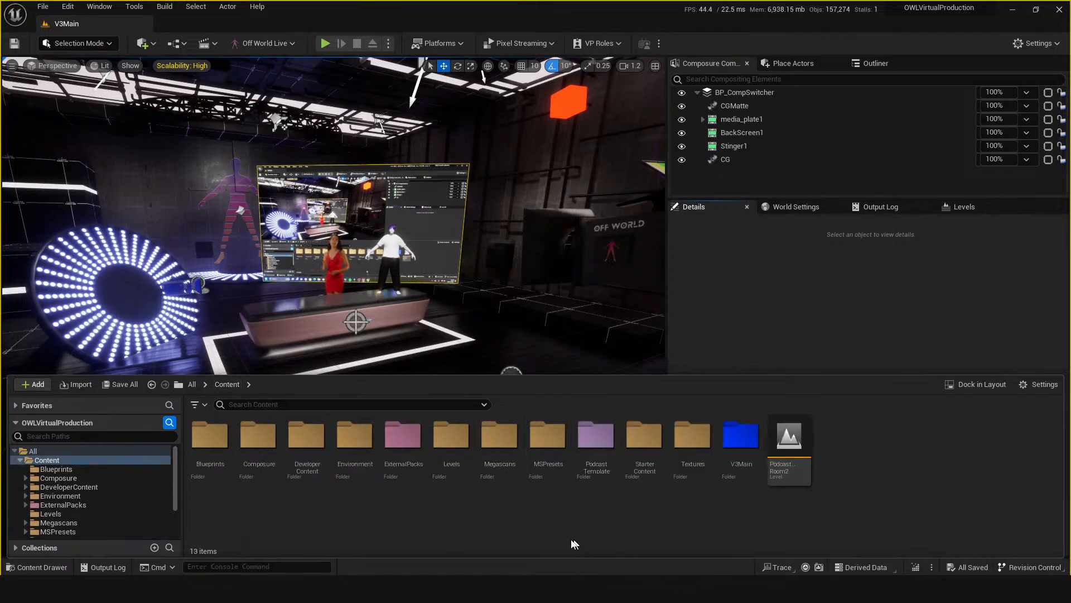
{"action": "left_click", "coordinate": [700, 313]}
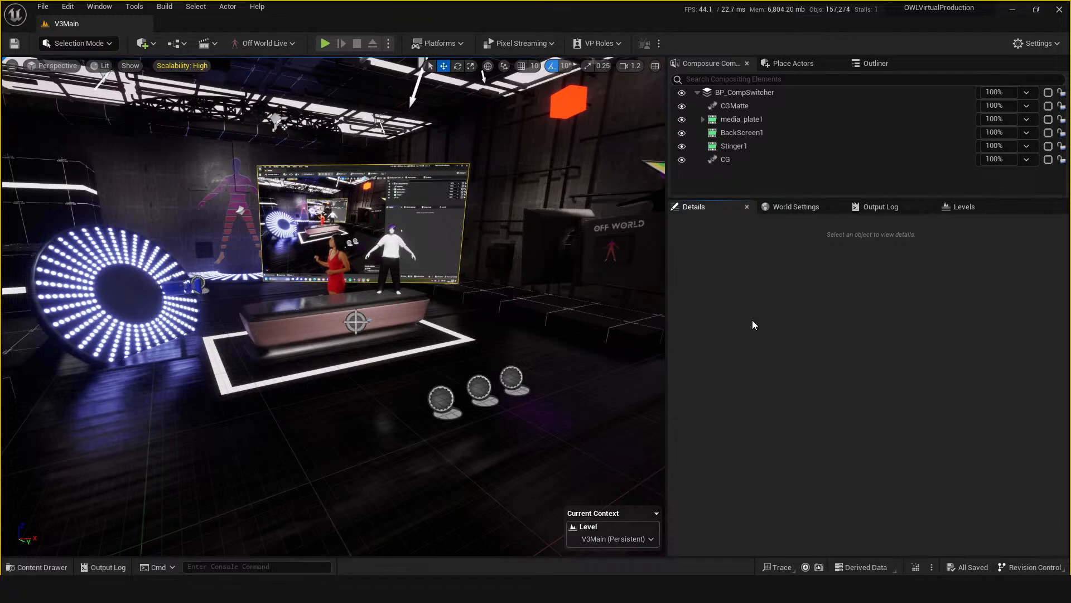
Show the project content again and open the Sequences folder inside PodcastTemplate.
{"action": "left_click", "coordinate": [574, 405]}
{"action": "key", "text": "ctrl+space"}
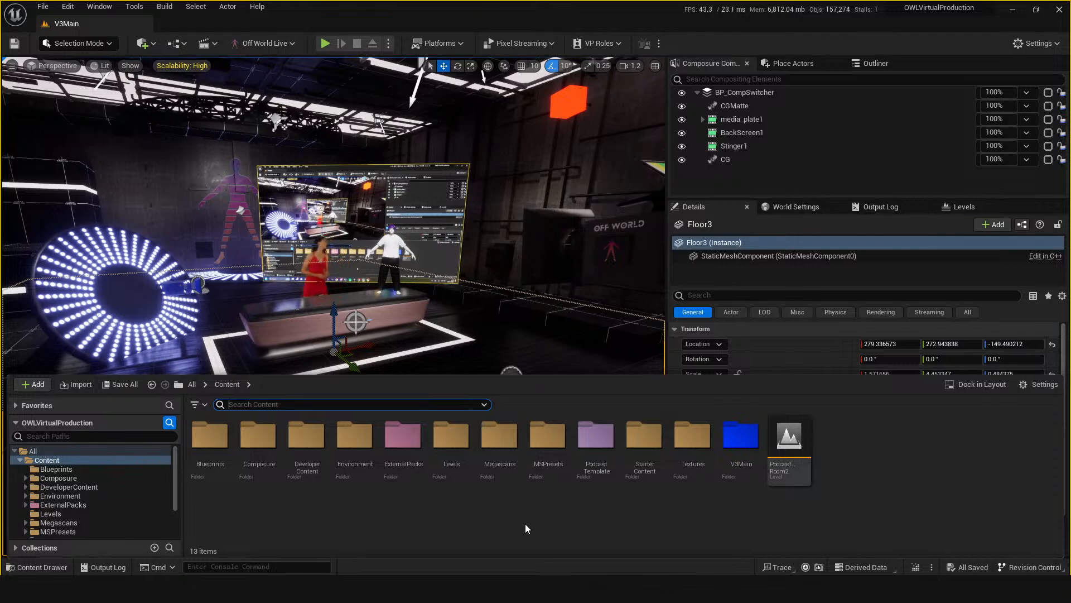
{"action": "left_click", "coordinate": [525, 524]}
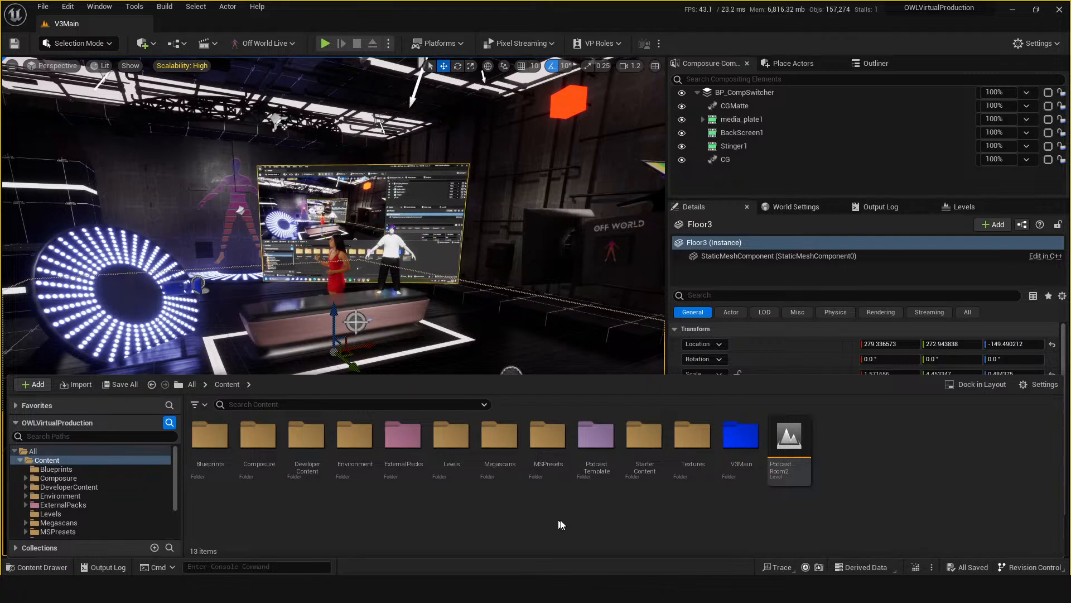
{"action": "double_click", "coordinate": [595, 436]}
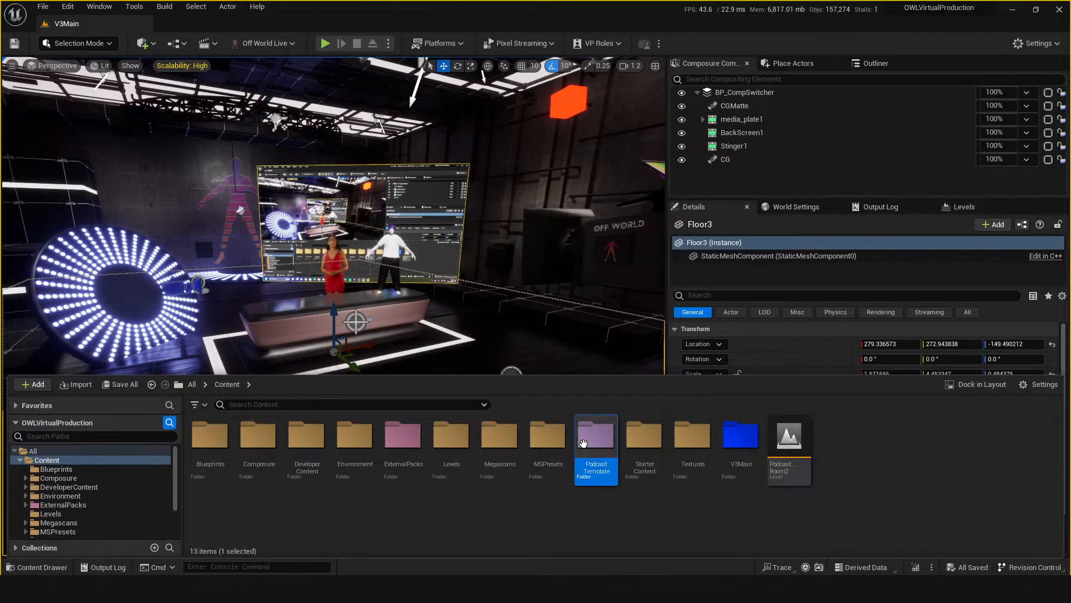
{"action": "left_click", "coordinate": [398, 420]}
{"action": "double_click", "coordinate": [398, 419]}
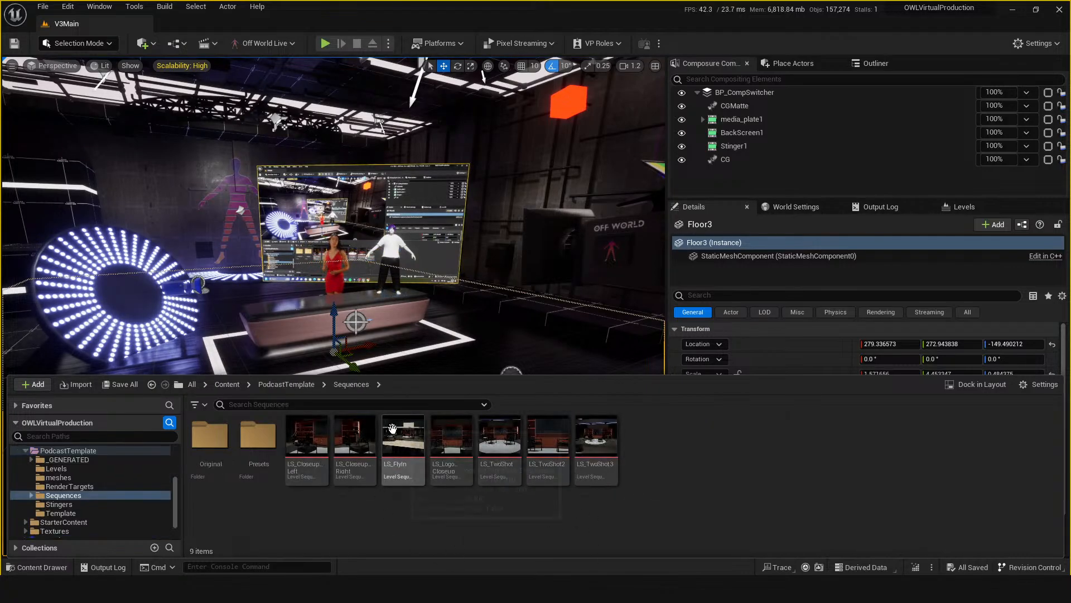
Open the LS_FlyIn level sequence, scrub and play its timeline, and close it.
{"action": "double_click", "coordinate": [395, 435]}
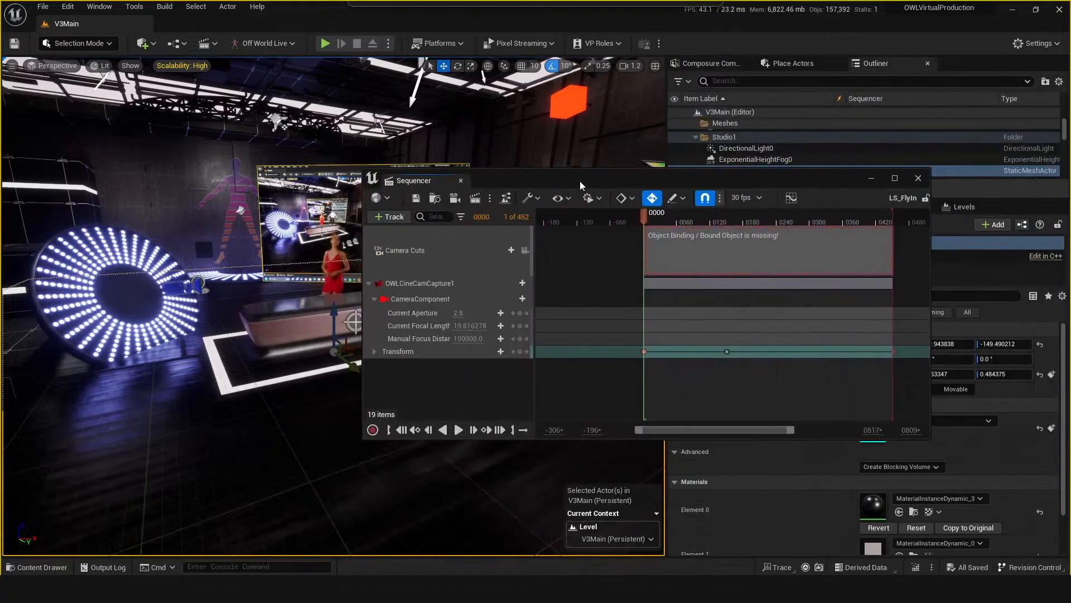
{"action": "left_click_drag", "start_coordinate": [661, 213], "coordinate": [749, 247]}
{"action": "key", "text": "space"}
{"action": "key", "text": "space"}
{"action": "left_click", "coordinate": [919, 179]}
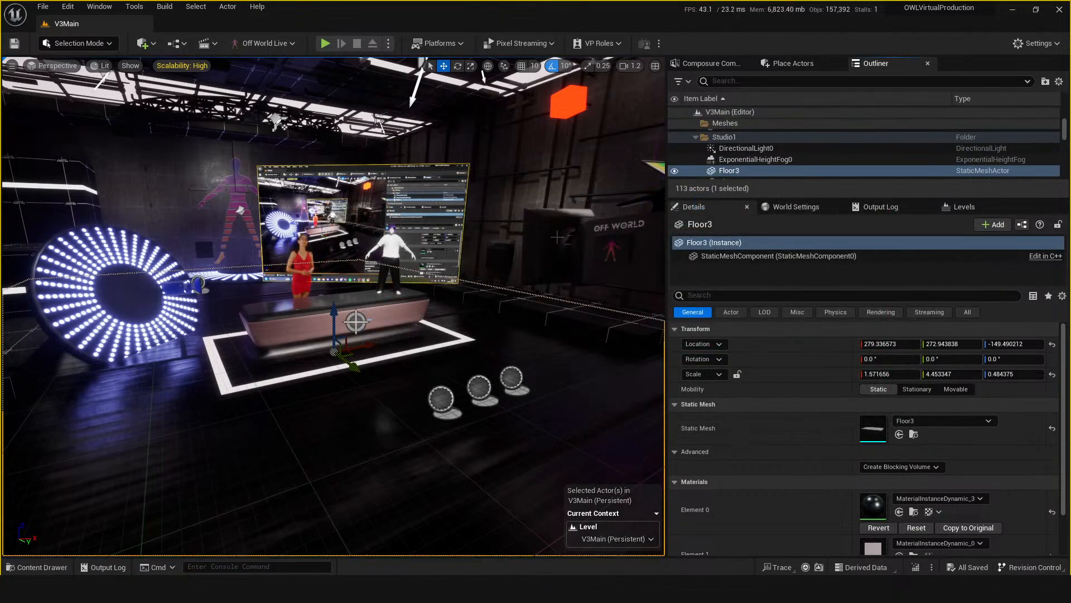
Create a level sequence with the default name in PodcastTemplate's Sequences folder and open it.
{"action": "key", "text": "ctrl+space"}
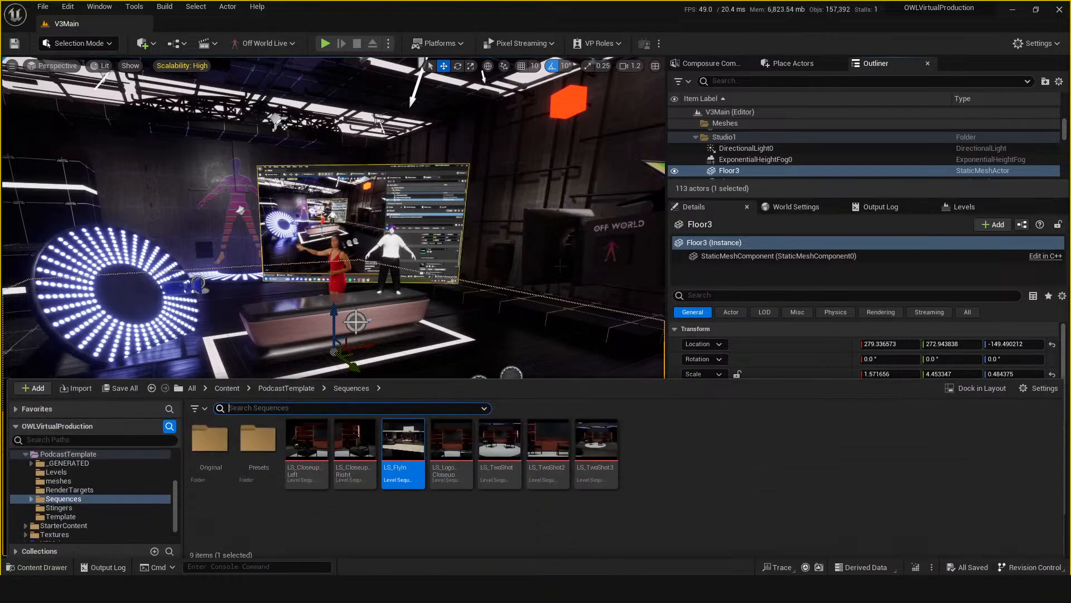
{"action": "right_click", "coordinate": [430, 543]}
{"action": "mouse_move", "coordinate": [569, 327]}
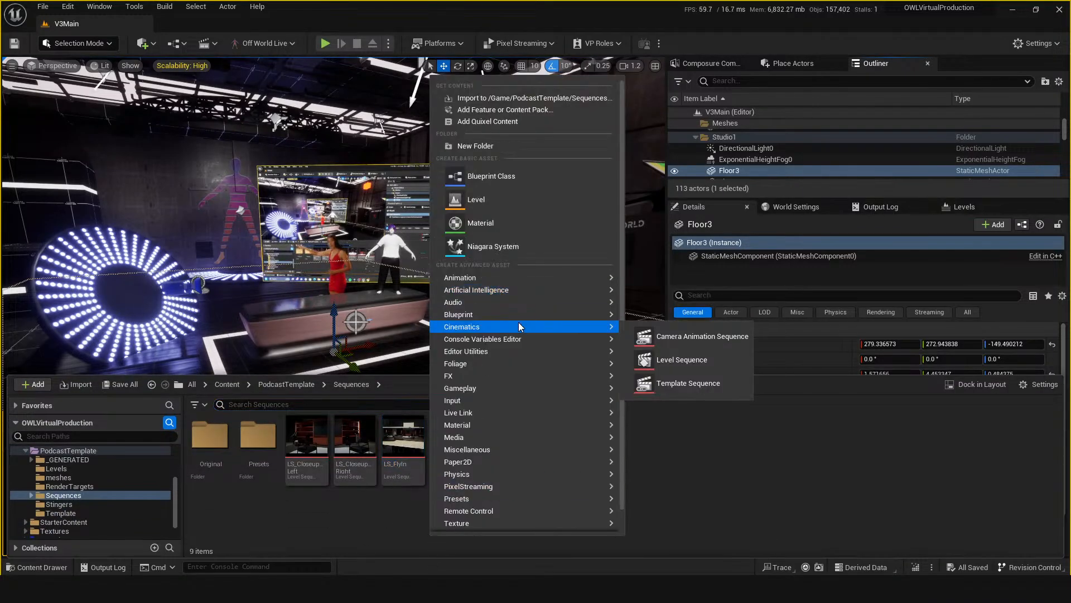
{"action": "left_click", "coordinate": [681, 363]}
{"action": "key", "text": "Return"}
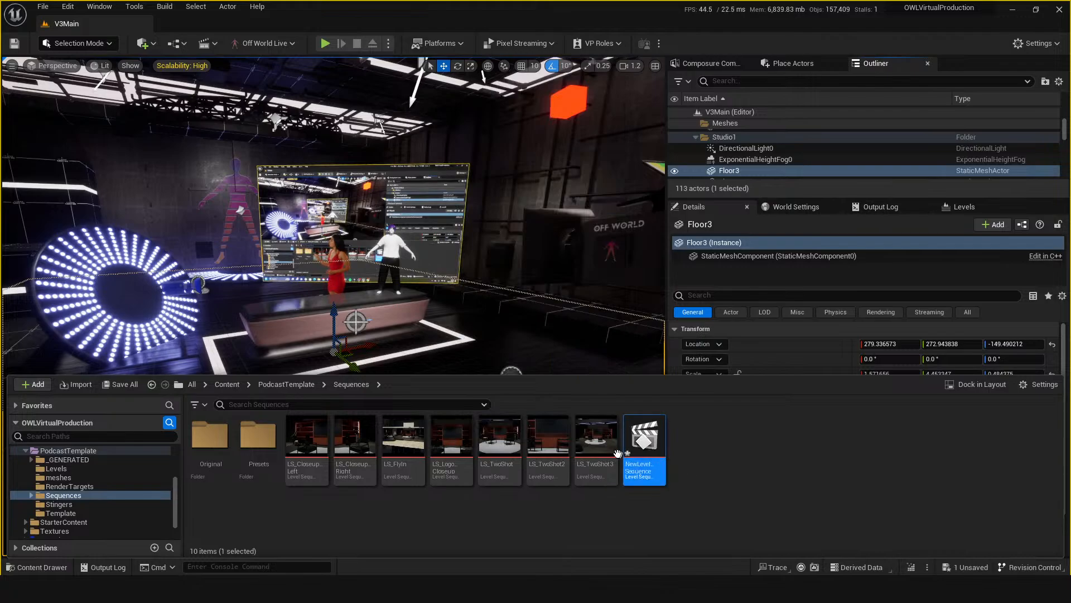
{"action": "double_click", "coordinate": [645, 452]}
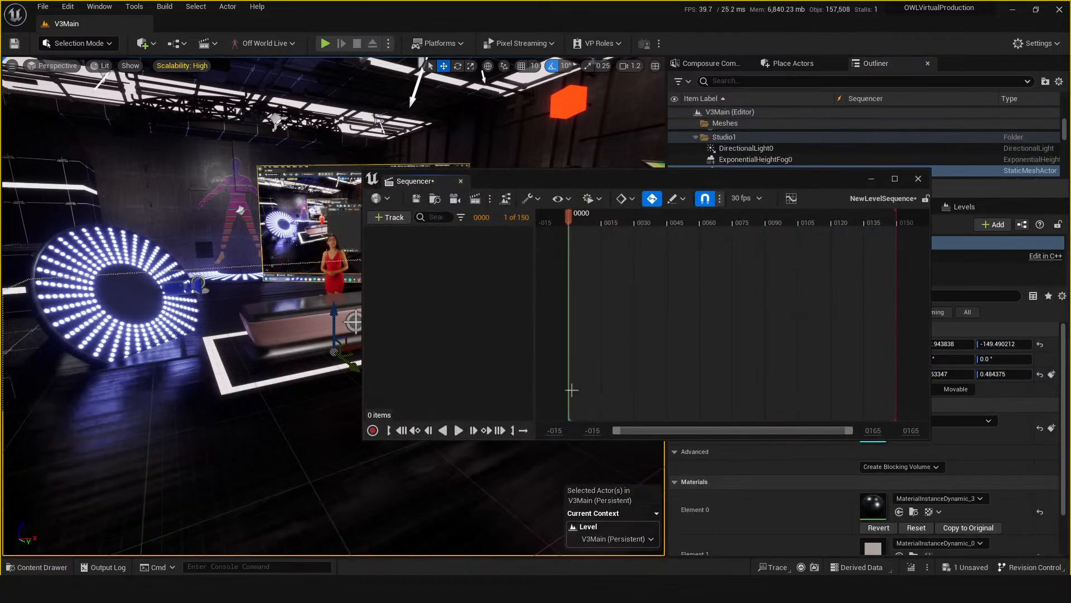
Add LS_TwoShot and LS_LogoCloseup as shots and place LS_LogoCloseup on the same track, starting at about frame 30.
{"action": "key", "text": "ctrl+space"}
{"action": "left_click_drag", "start_coordinate": [498, 446], "coordinate": [463, 279]}
{"action": "left_click_drag", "start_coordinate": [460, 449], "coordinate": [447, 331]}
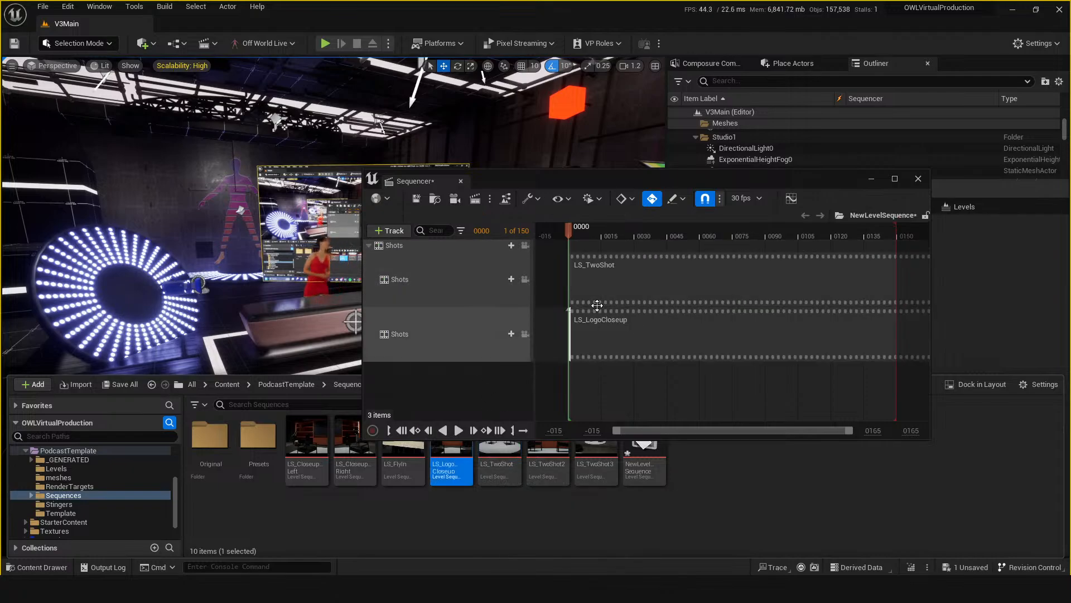
{"action": "left_click", "coordinate": [626, 346]}
{"action": "left_click_drag", "start_coordinate": [626, 345], "coordinate": [692, 268]}
Scrub across the cut between the two shots and play back parts of the new sequence.
{"action": "left_click", "coordinate": [635, 230]}
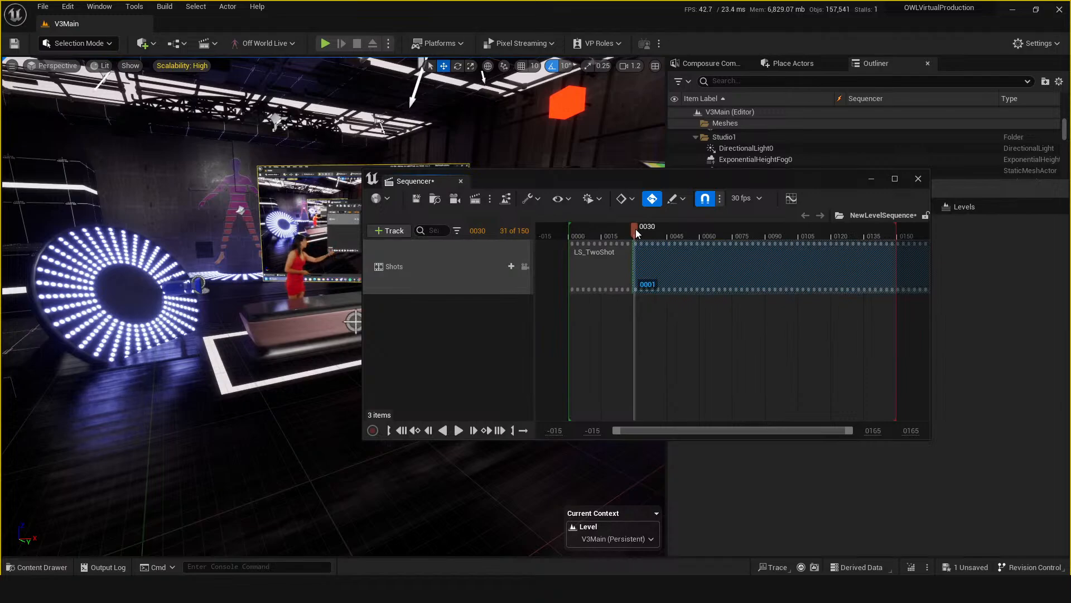
{"action": "left_click_drag", "start_coordinate": [635, 229], "coordinate": [594, 226]}
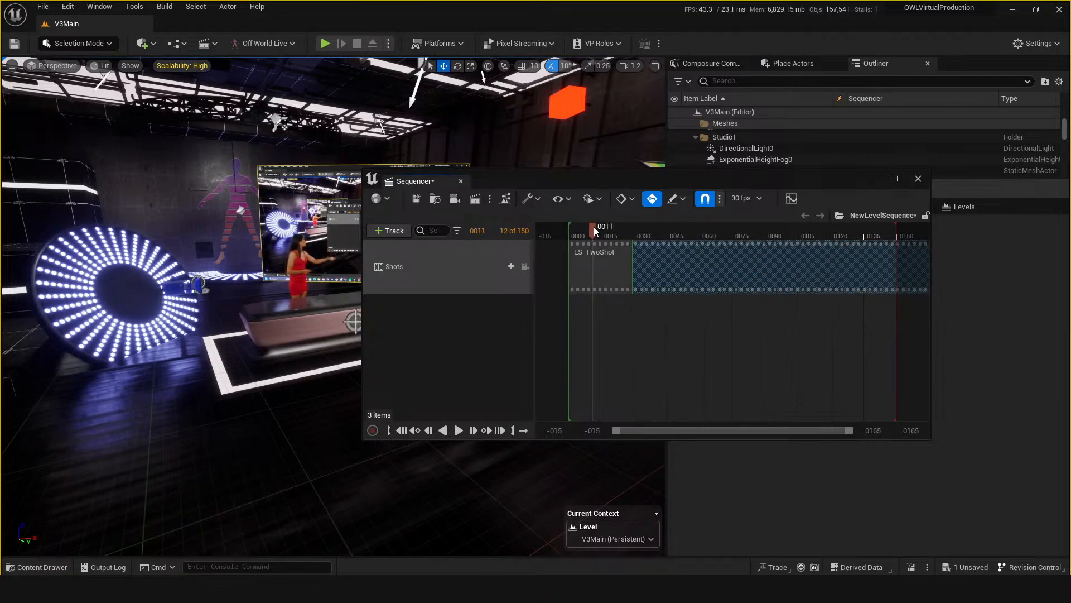
{"action": "key", "text": "space"}
{"action": "key", "text": "space"}
{"action": "left_click", "coordinate": [754, 229]}
{"action": "key", "text": "space"}
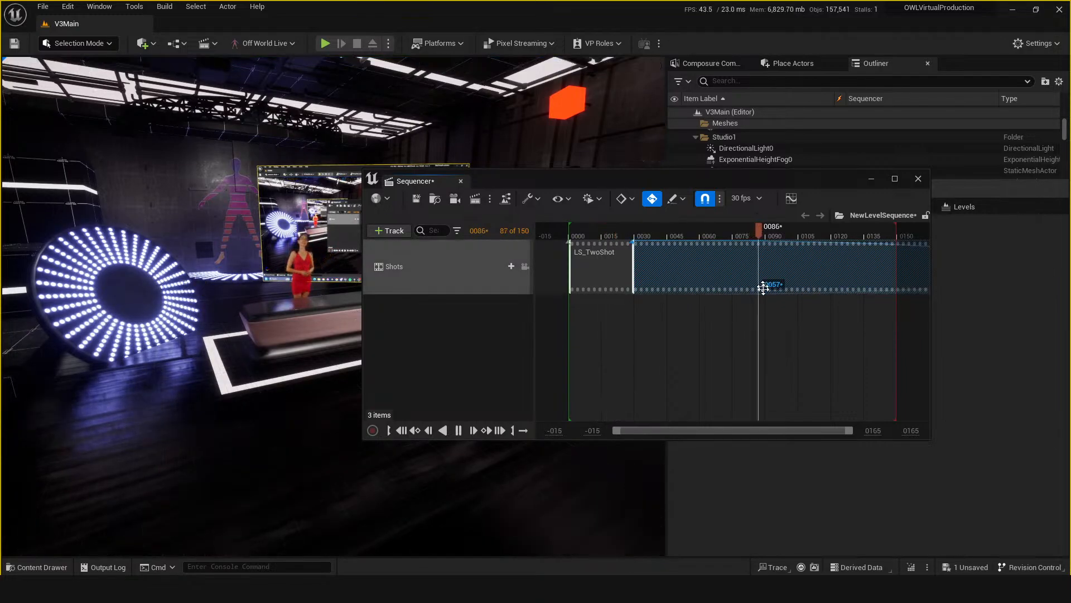
{"action": "key", "text": "space"}
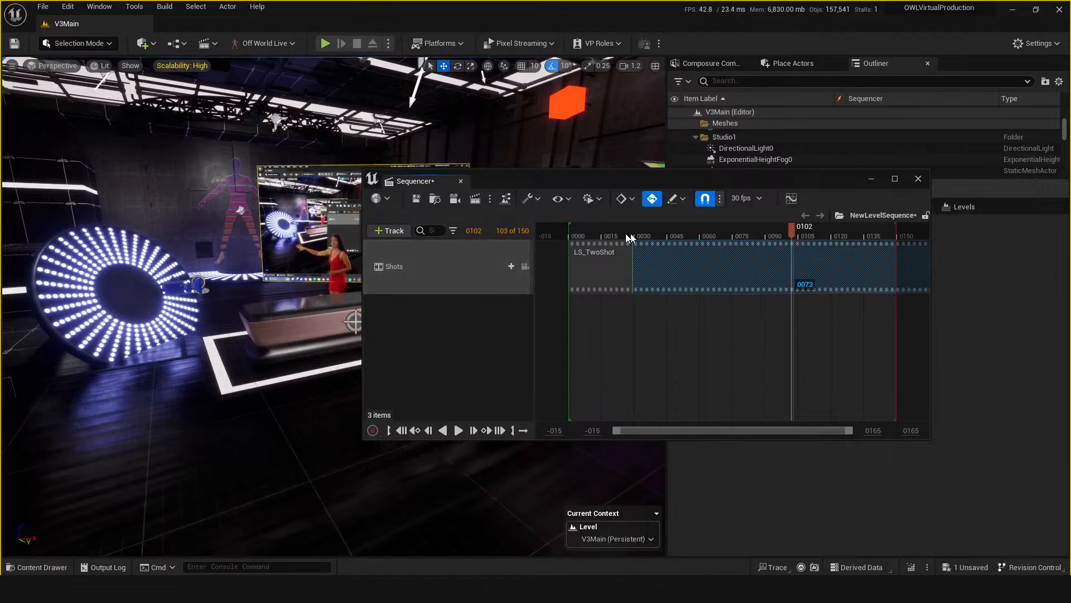
Delete the Shots track from the new level sequence, save the sequence and close its editor.
{"action": "left_click", "coordinate": [416, 199]}
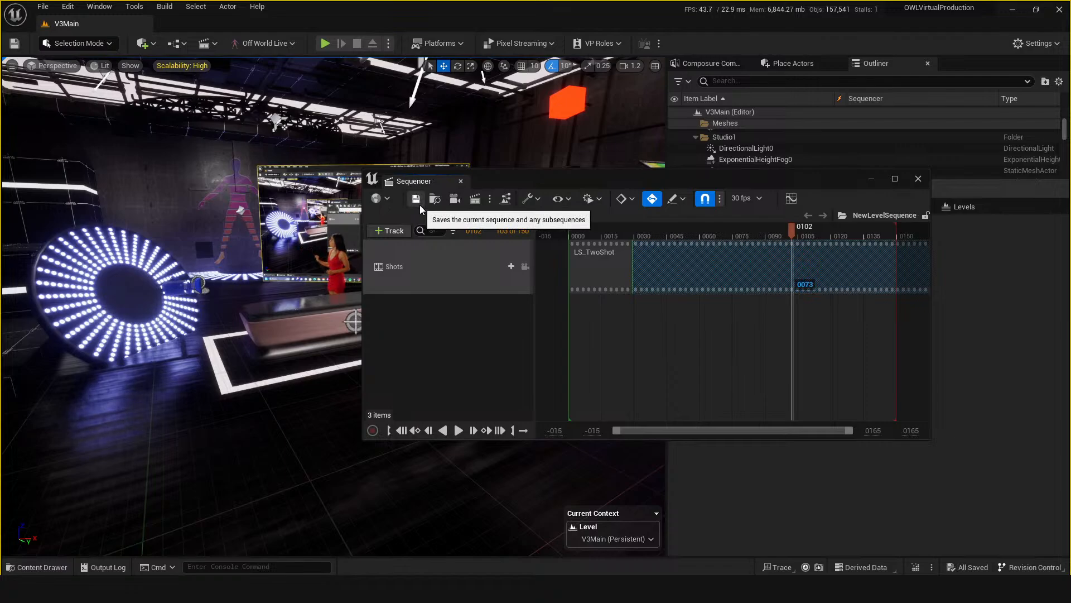
{"action": "left_click", "coordinate": [468, 282]}
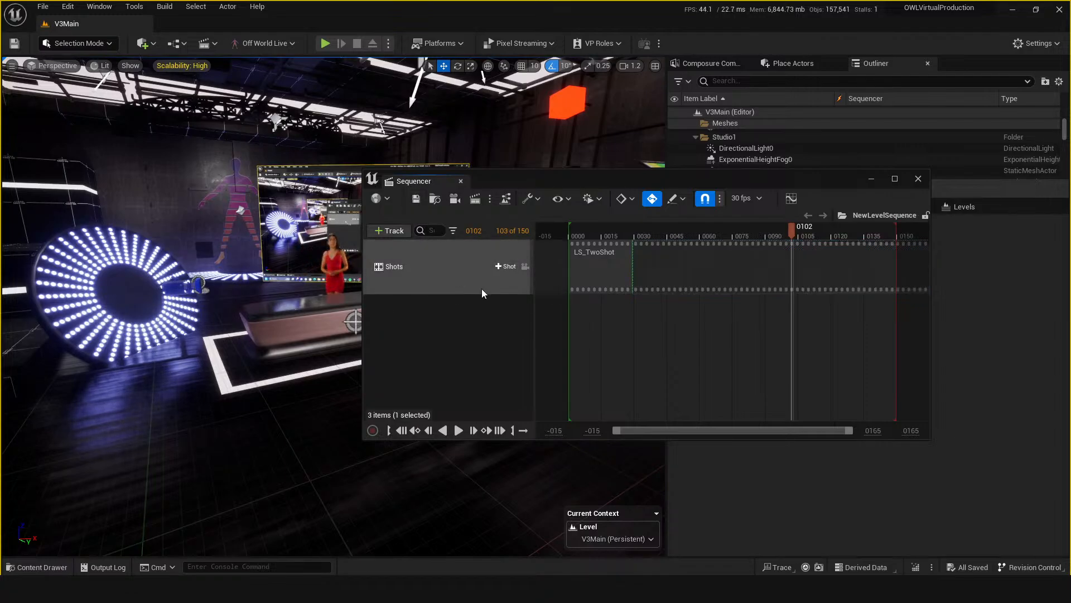
{"action": "key", "text": "Delete"}
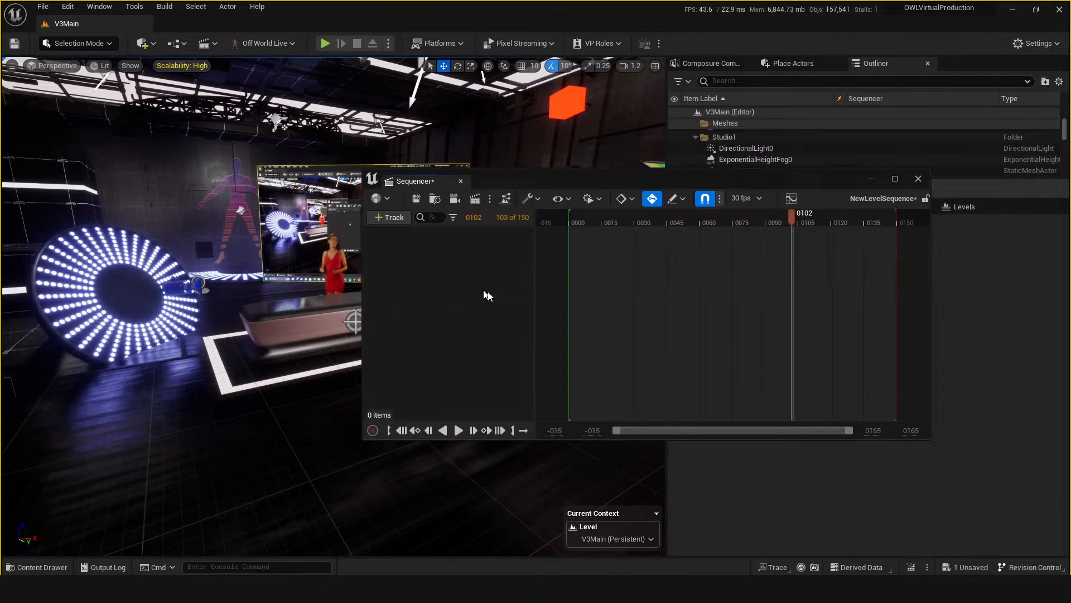
{"action": "left_click", "coordinate": [416, 200]}
{"action": "left_click", "coordinate": [919, 179]}
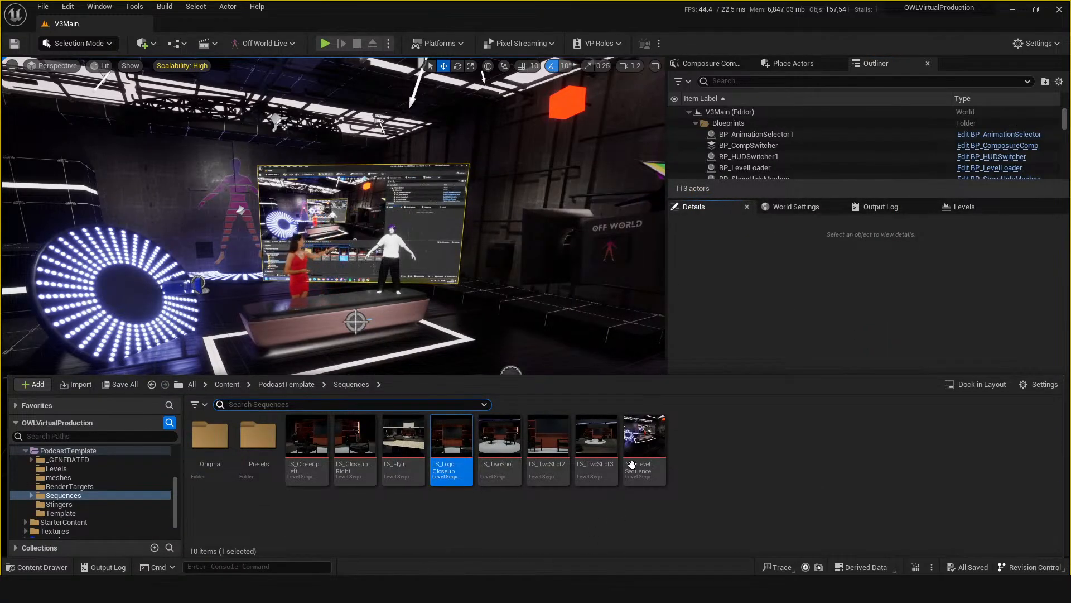
Delete the NewLevelSequence asset from PodcastTemplate's Sequences folder and enlarge the Outliner.
{"action": "left_click", "coordinate": [647, 449]}
{"action": "key", "text": "Delete"}
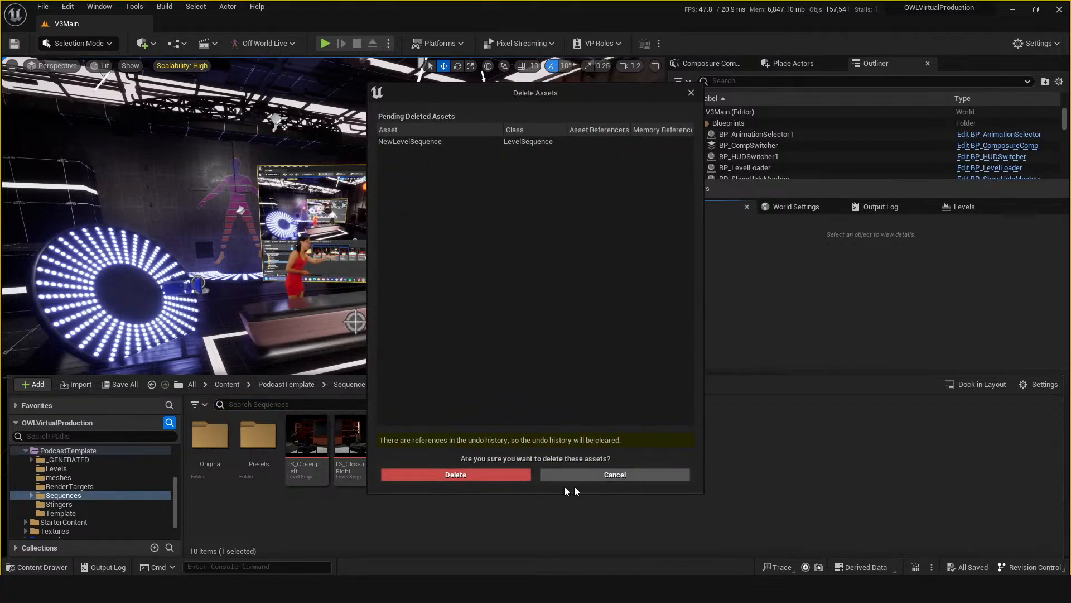
{"action": "left_click", "coordinate": [497, 476]}
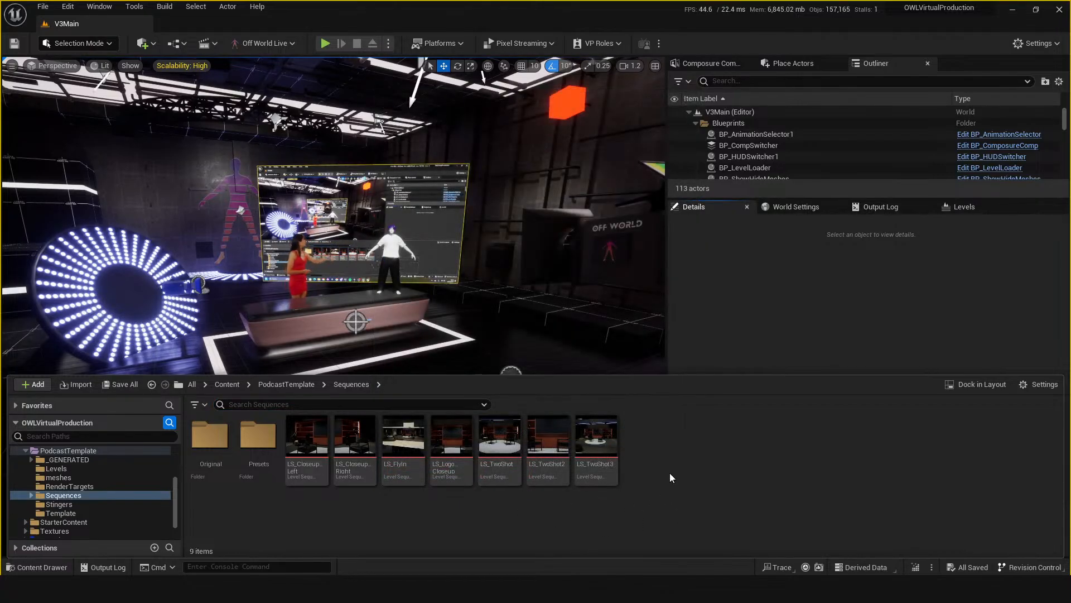
{"action": "left_click", "coordinate": [694, 350]}
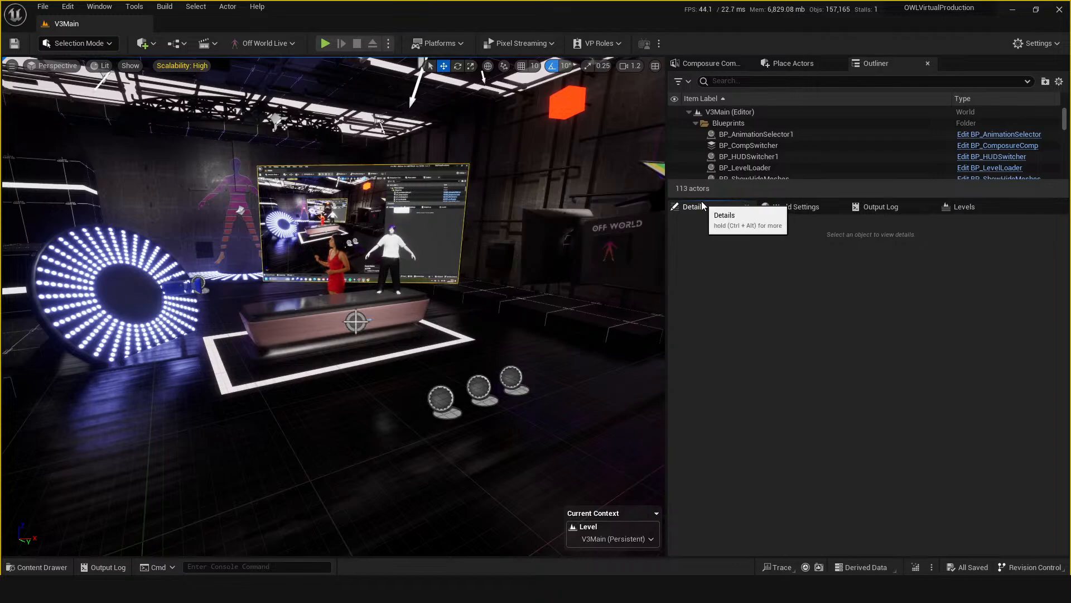
{"action": "left_click_drag", "start_coordinate": [694, 199], "coordinate": [694, 321]}
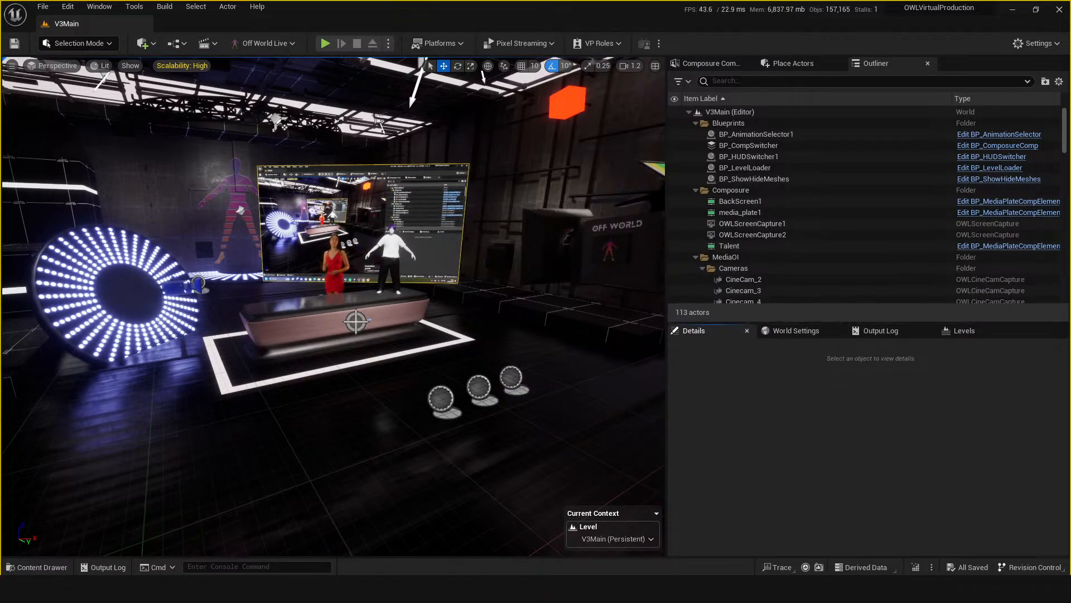
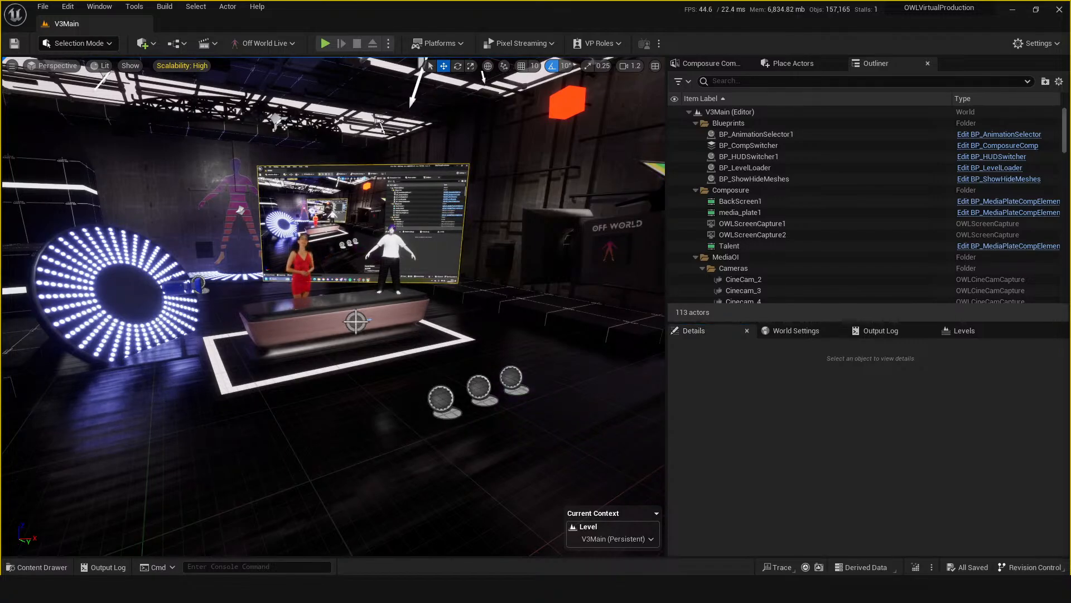
Select the talent's video plane, OWLVideoPlanePlacement1, at the studio desk and examine it from several angles.
{"action": "key", "text": "d"}
{"action": "mouse_move", "coordinate": [443, 320]}
{"action": "right_mouse_down"}
{"action": "mouse_move", "coordinate": [379, 310]}
{"action": "mouse_move", "coordinate": [443, 321]}
{"action": "right_mouse_up"}
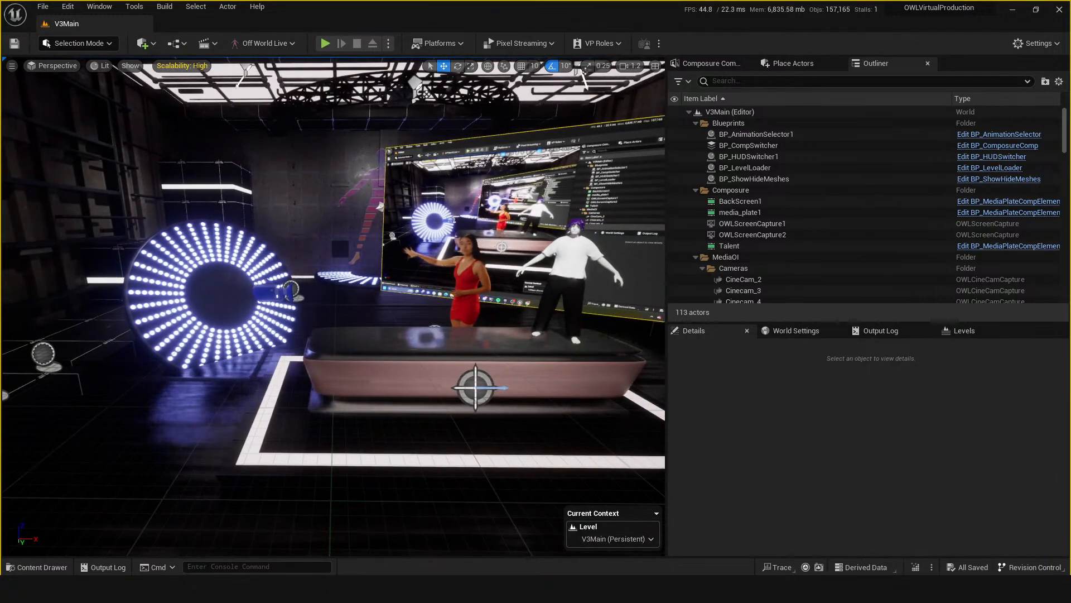
{"action": "left_click", "coordinate": [467, 298]}
{"action": "middle_click_drag", "start_coordinate": [370, 407], "coordinate": [390, 356]}
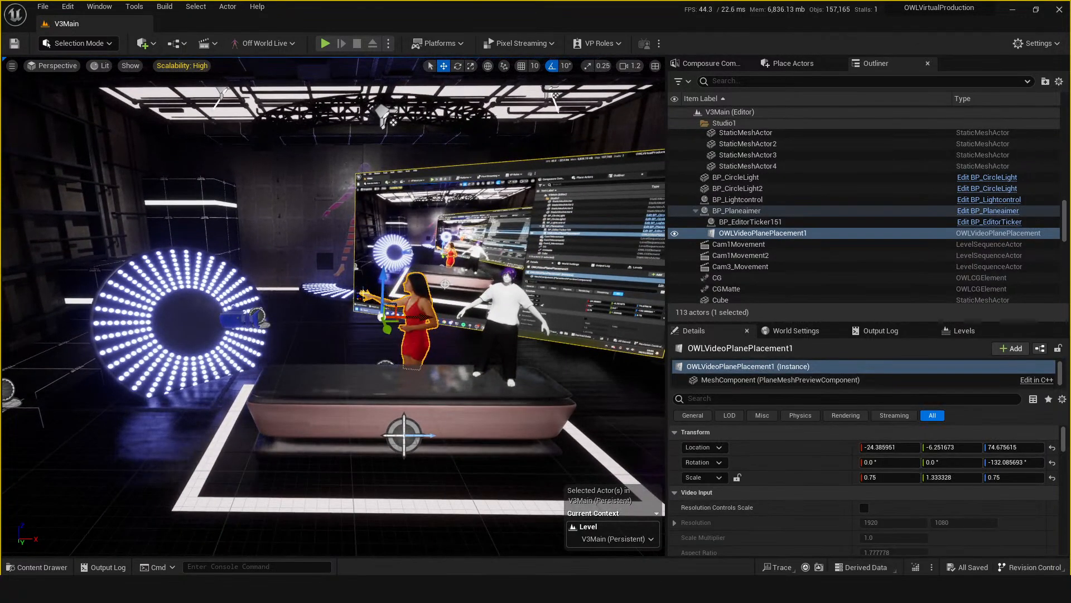
{"action": "left_click_drag", "start_coordinate": [366, 299], "coordinate": [369, 290]}
{"action": "key", "text": "s"}
{"action": "right_click_drag", "start_coordinate": [329, 496], "coordinate": [385, 483]}
Try to open the OWLPodcast comp level from the PodcastTemplate folder.
{"action": "key", "text": "ctrl+space"}
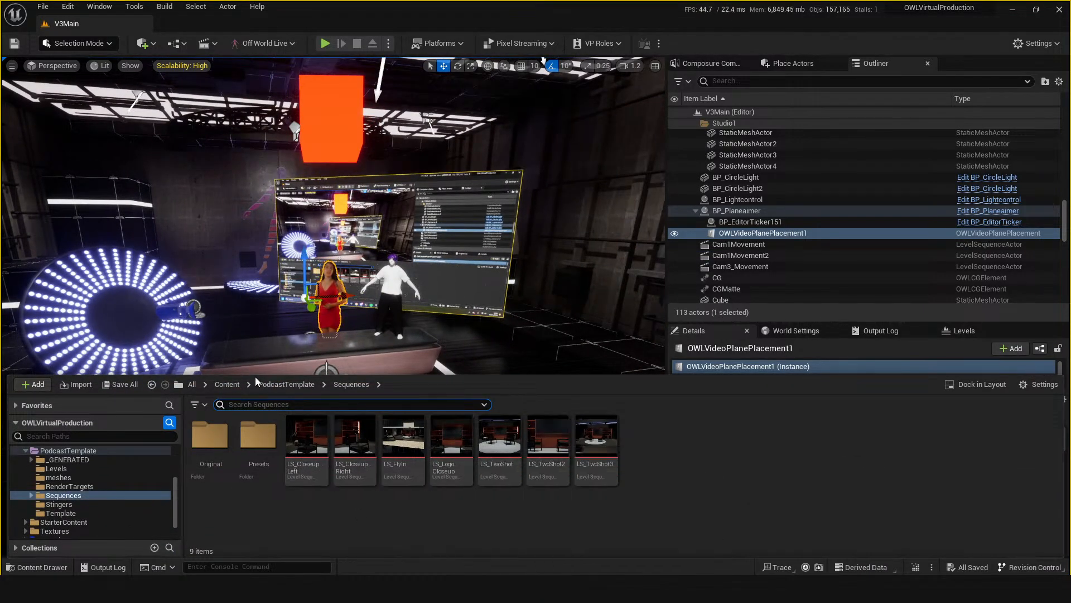
{"action": "left_click", "coordinate": [271, 384]}
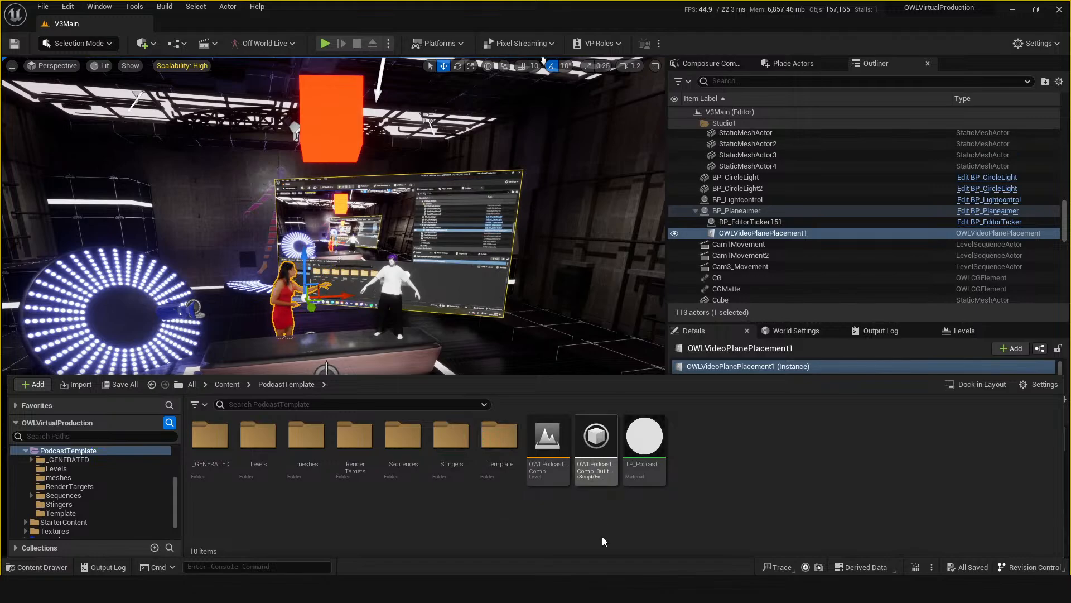
{"action": "double_click", "coordinate": [548, 441]}
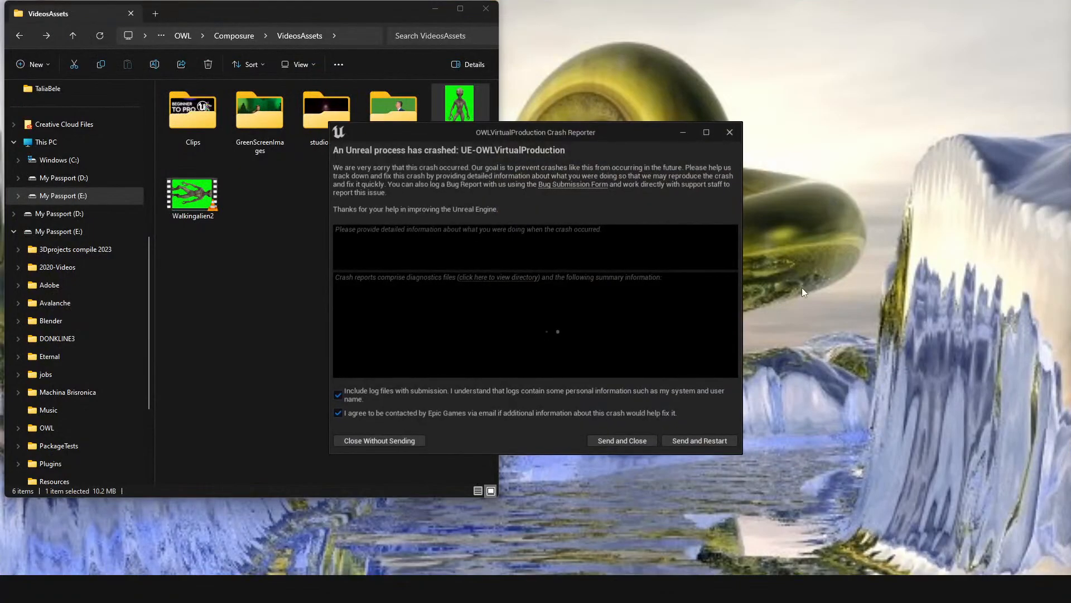
Send the crash report, restart the OWLVirtualProduction project and close the VideosAssets file window.
{"action": "left_click", "coordinate": [700, 441]}
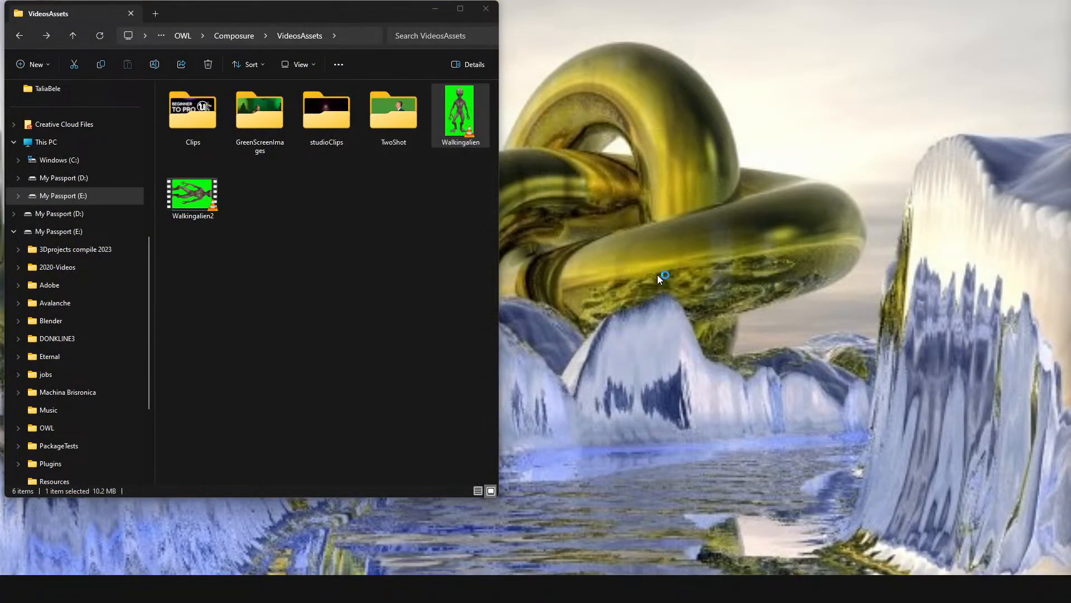
{"action": "left_click", "coordinate": [487, 9]}
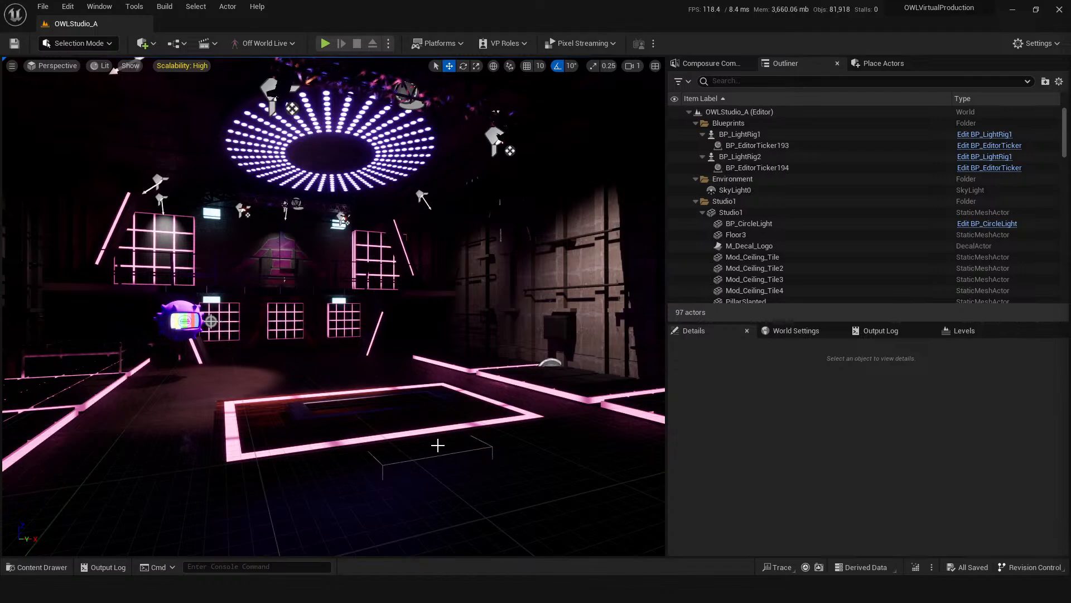
{"action": "right_click_drag", "start_coordinate": [546, 444], "coordinate": [544, 460]}
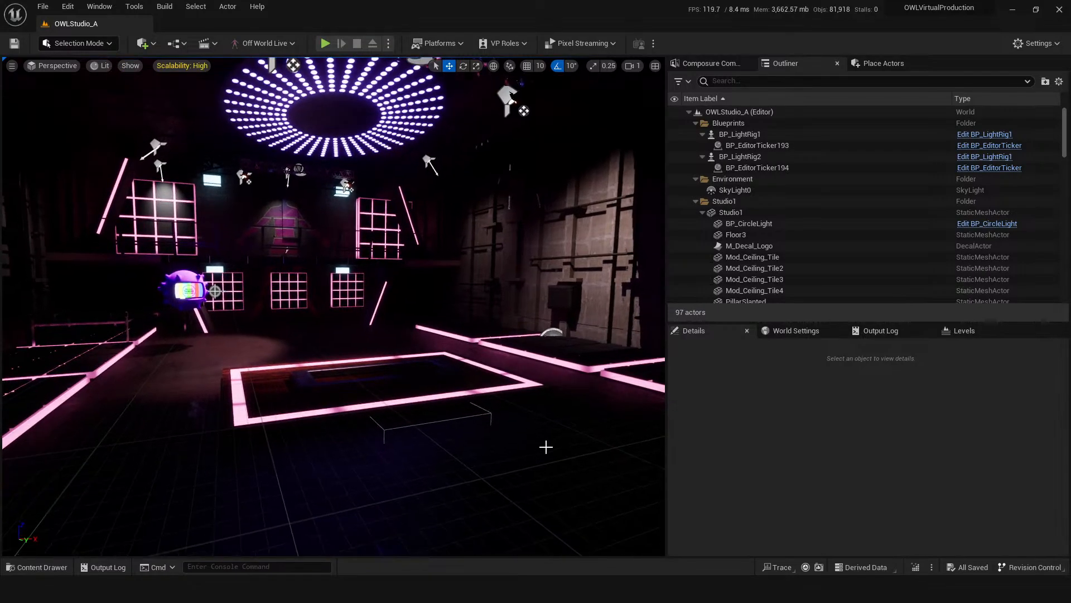
Open the Level Blueprint of the OWLStudio_A level.
{"action": "key", "text": "ctrl+space"}
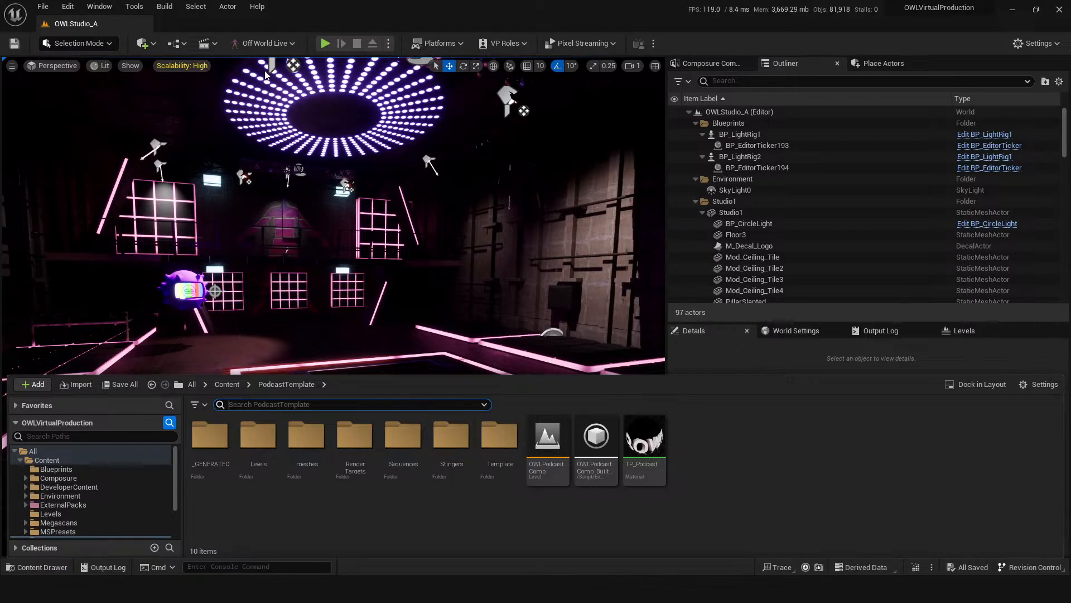
{"action": "left_click", "coordinate": [184, 43]}
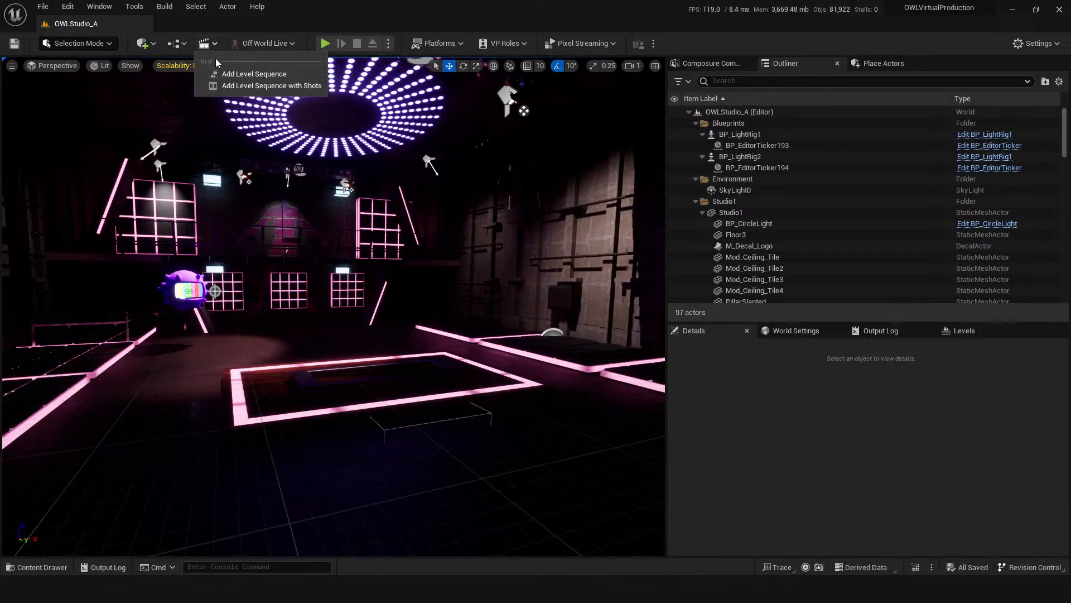
{"action": "left_click", "coordinate": [179, 44]}
{"action": "left_click", "coordinate": [227, 123]}
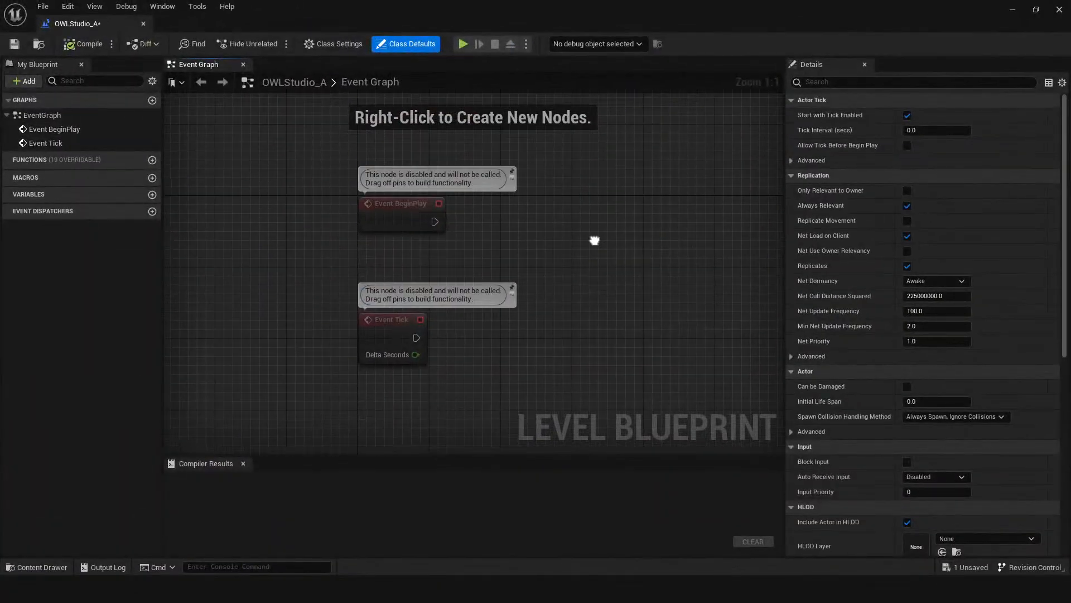
{"action": "right_click", "coordinate": [583, 270]}
{"action": "type", "text": "m"}
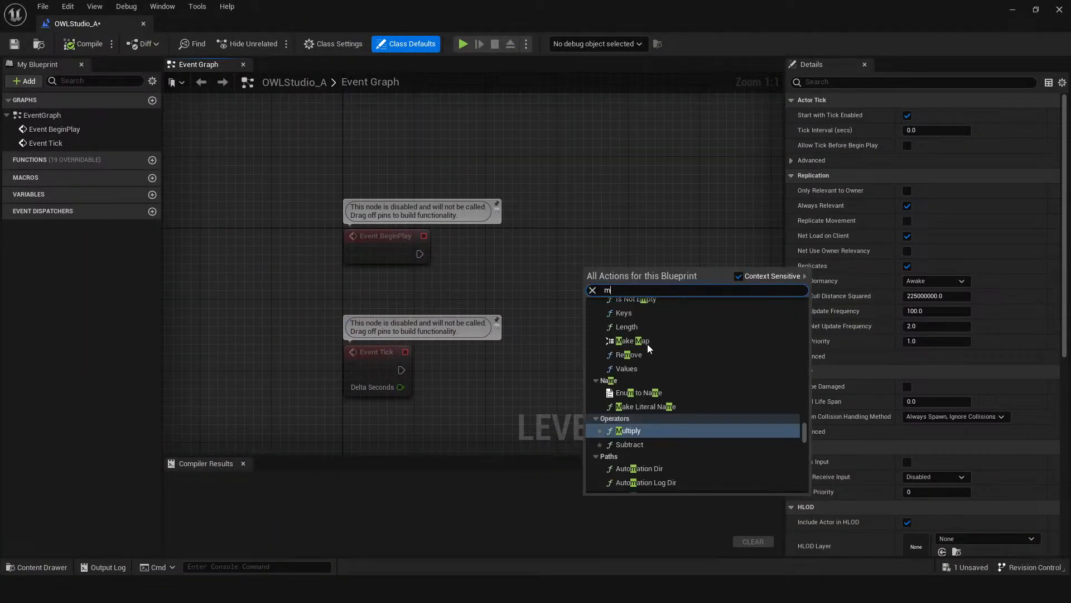
{"action": "type", "text": "edia source"}
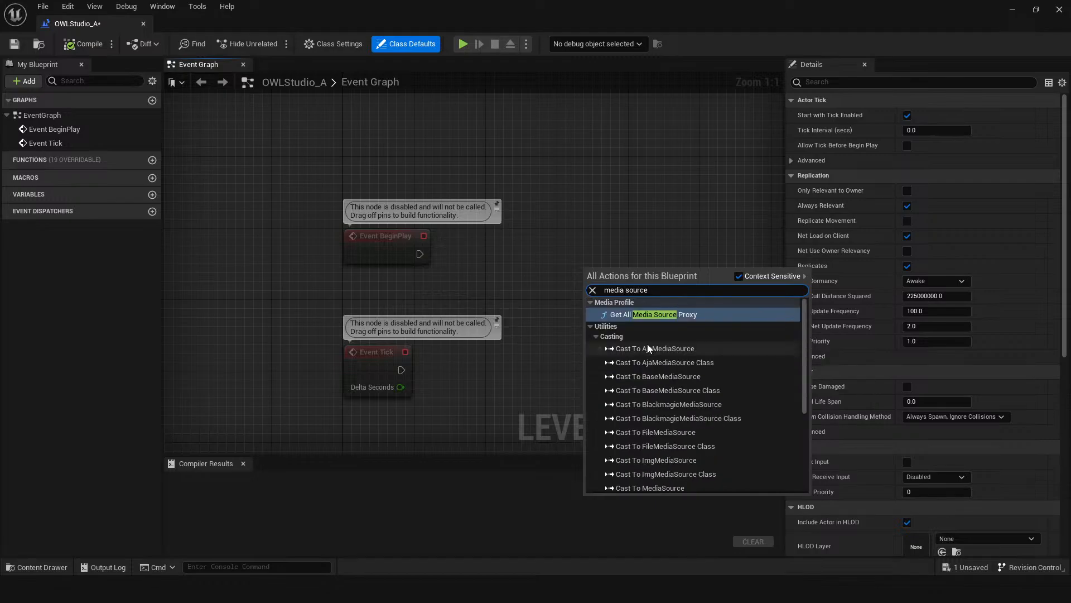
{"action": "scroll", "coordinate": [724, 406], "scroll_direction": "down", "scroll_amount": 5}
{"action": "left_click", "coordinate": [571, 159]}
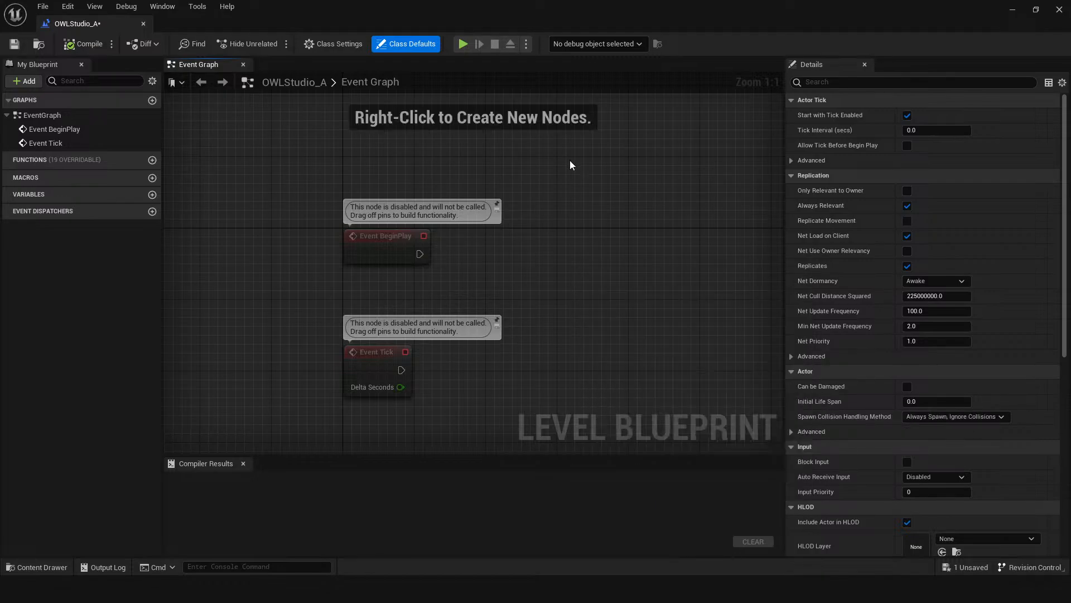
Browse the V3Main and Composure folders for the project's media player and select NewMediaPlayer1 in MediaPlayers.
{"action": "key", "text": "ctrl+space"}
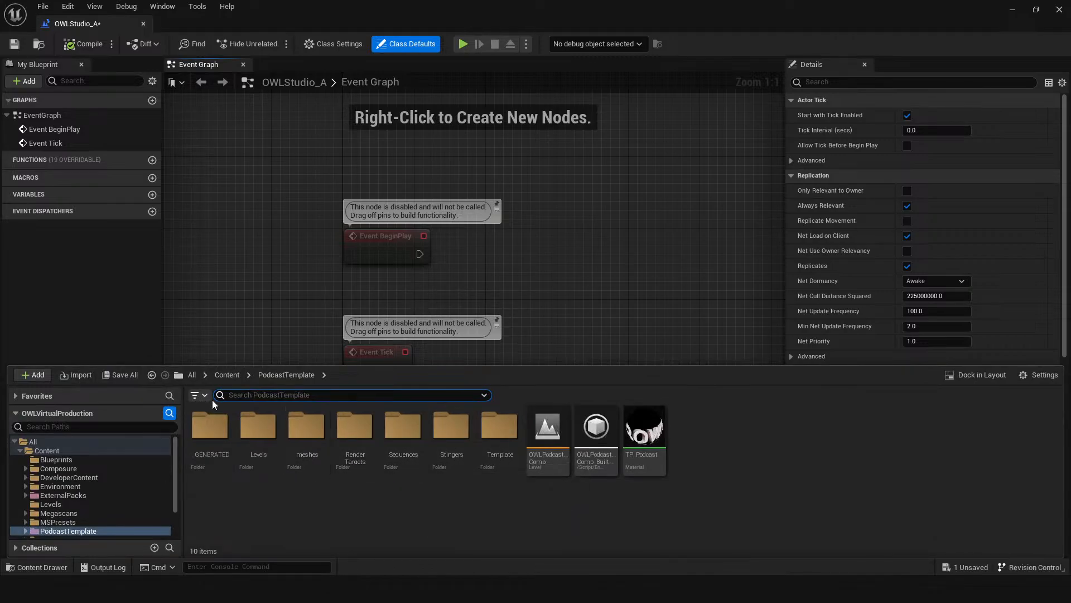
{"action": "left_click", "coordinate": [226, 374]}
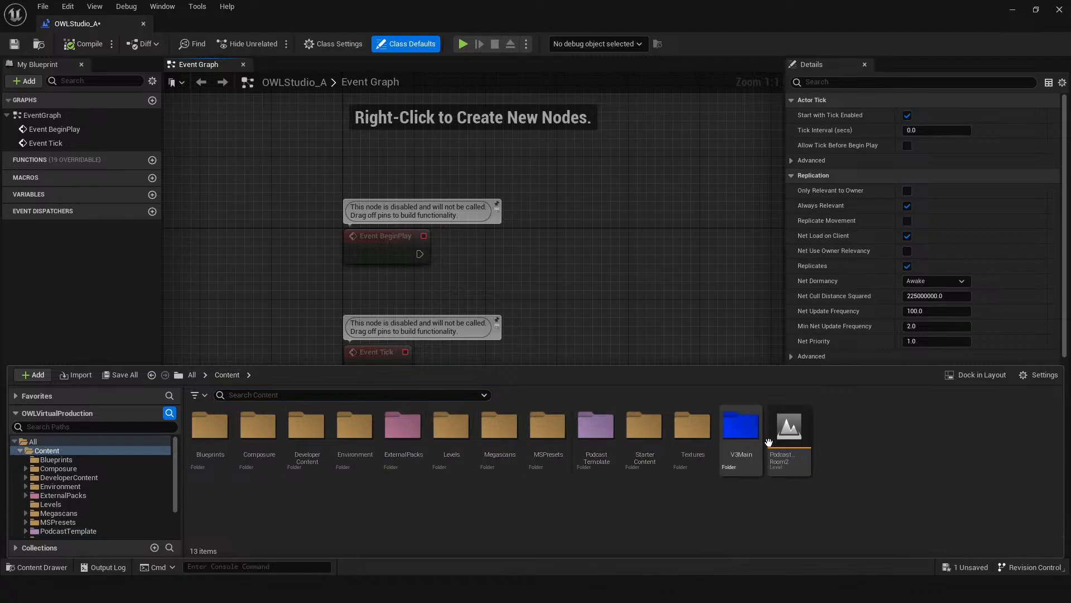
{"action": "double_click", "coordinate": [741, 432]}
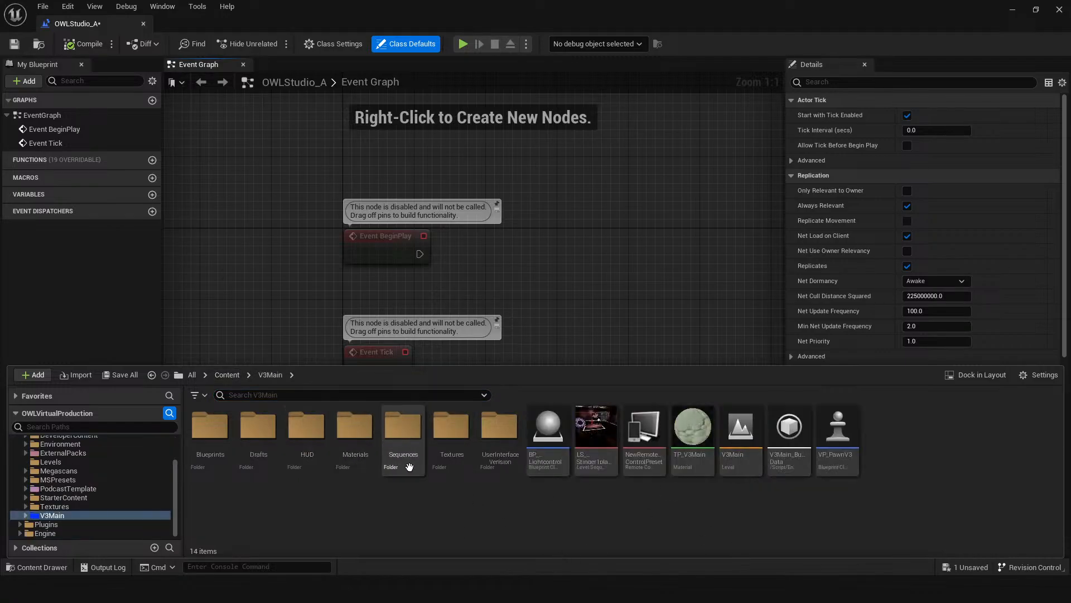
{"action": "key", "text": "alt+Left"}
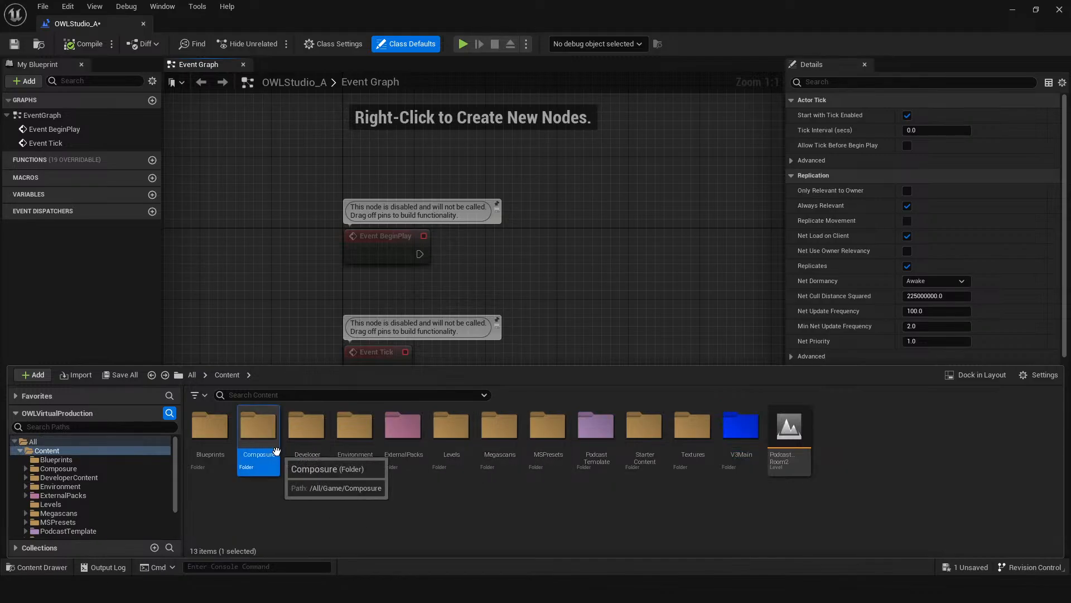
{"action": "double_click", "coordinate": [258, 431]}
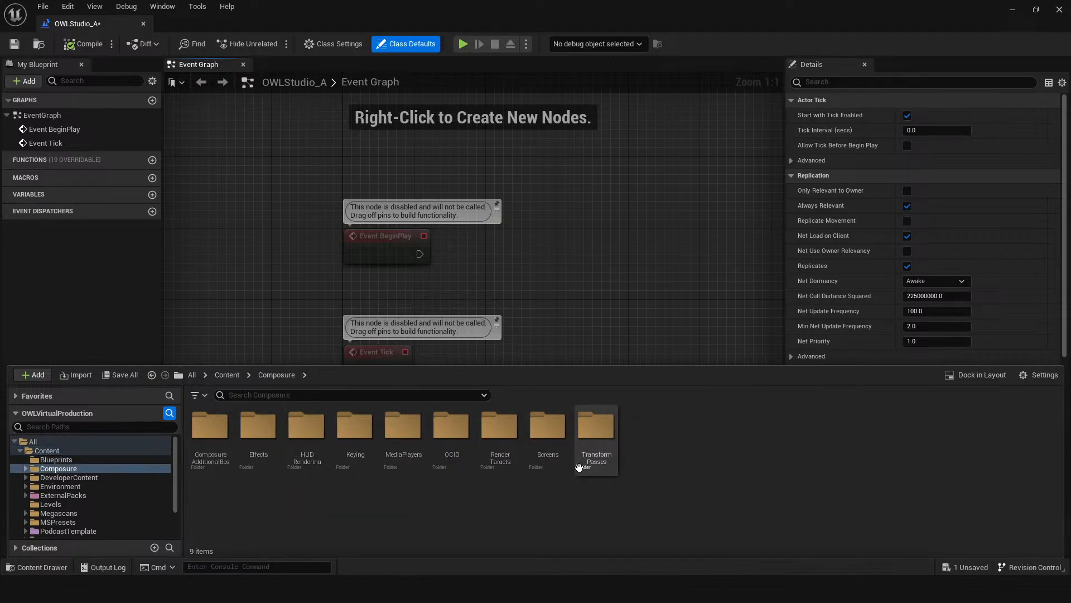
{"action": "double_click", "coordinate": [406, 441]}
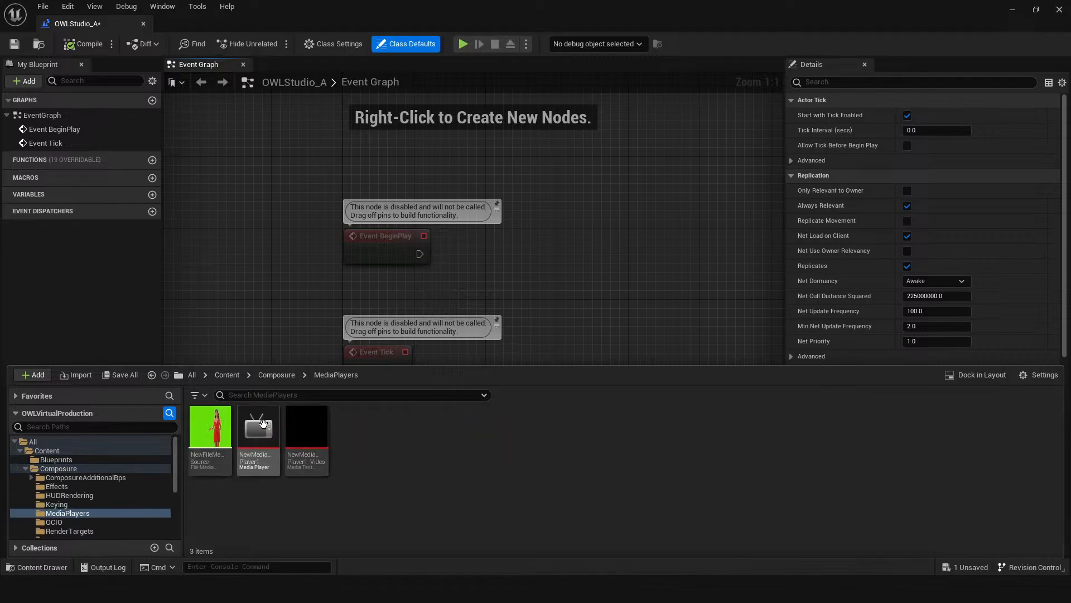
{"action": "left_click", "coordinate": [257, 440]}
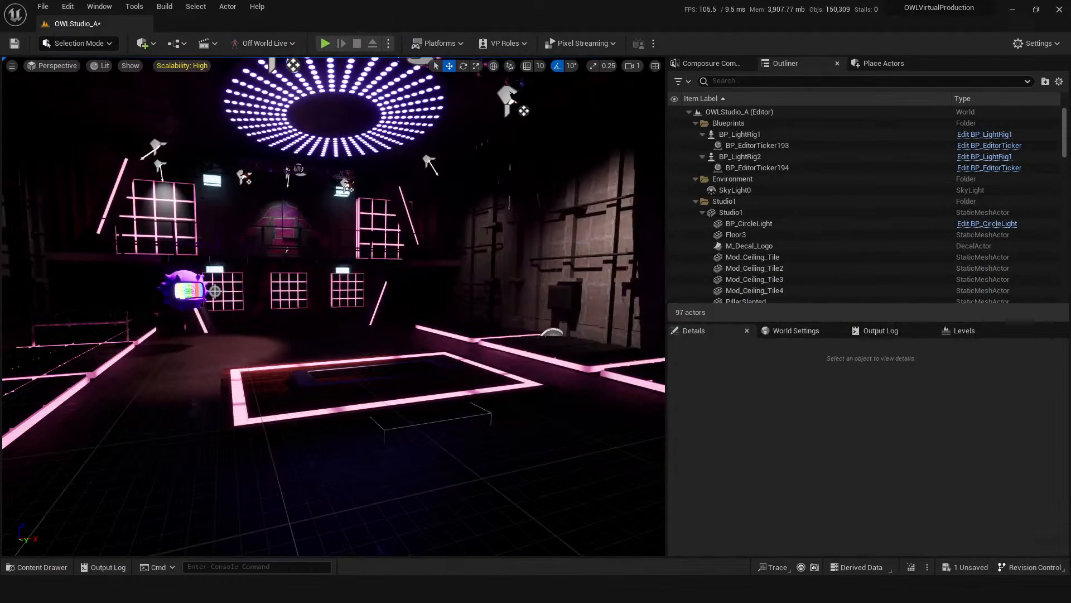
Return to the OWLStudio_A Level Blueprint and maximize its window.
{"action": "left_click_drag", "start_coordinate": [256, 440], "coordinate": [1003, 364]}
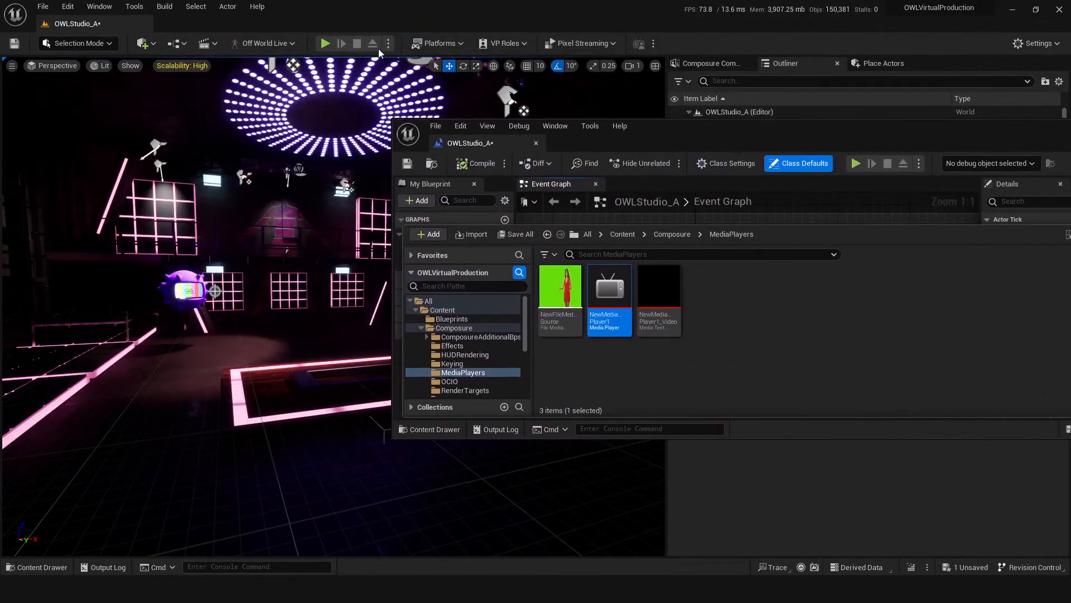
{"action": "left_click", "coordinate": [184, 43]}
{"action": "left_click", "coordinate": [212, 120]}
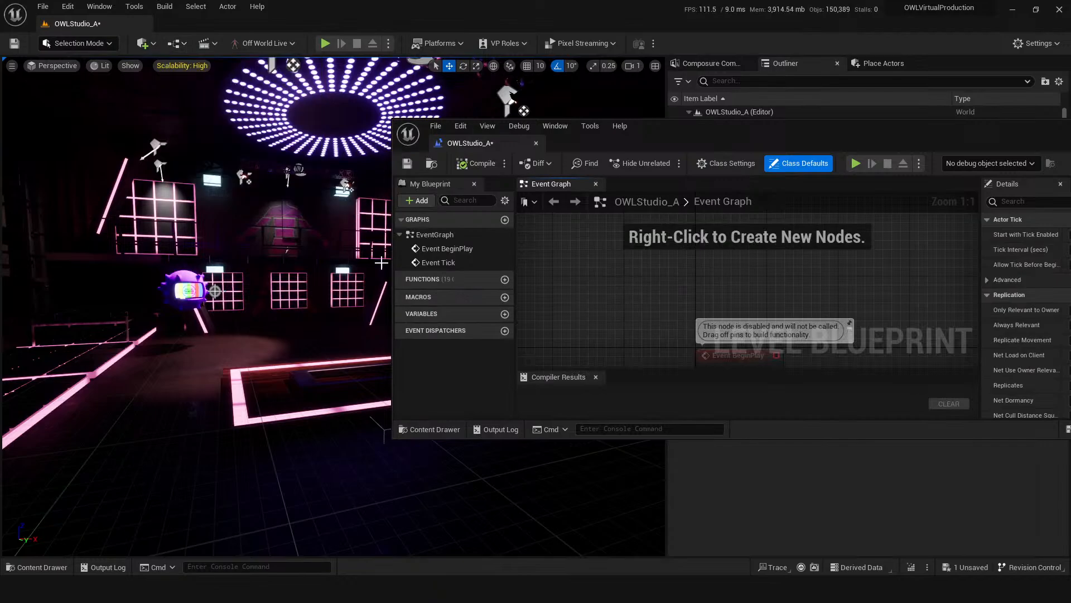
{"action": "double_click", "coordinate": [650, 134]}
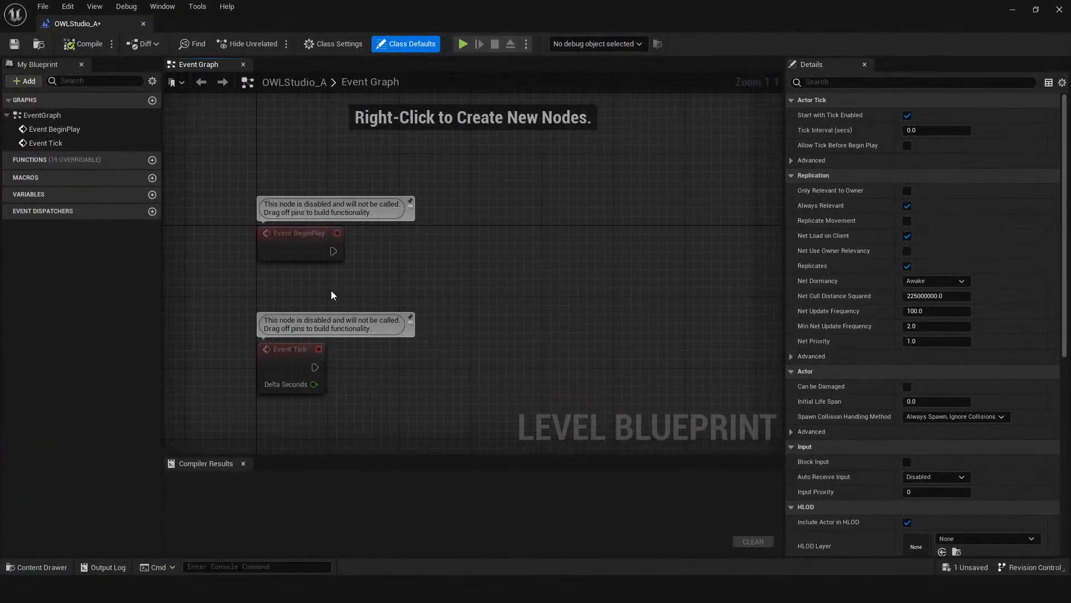
Create a variable named "media player" with the Media Player object reference type in the Level Blueprint.
{"action": "left_click", "coordinate": [152, 194]}
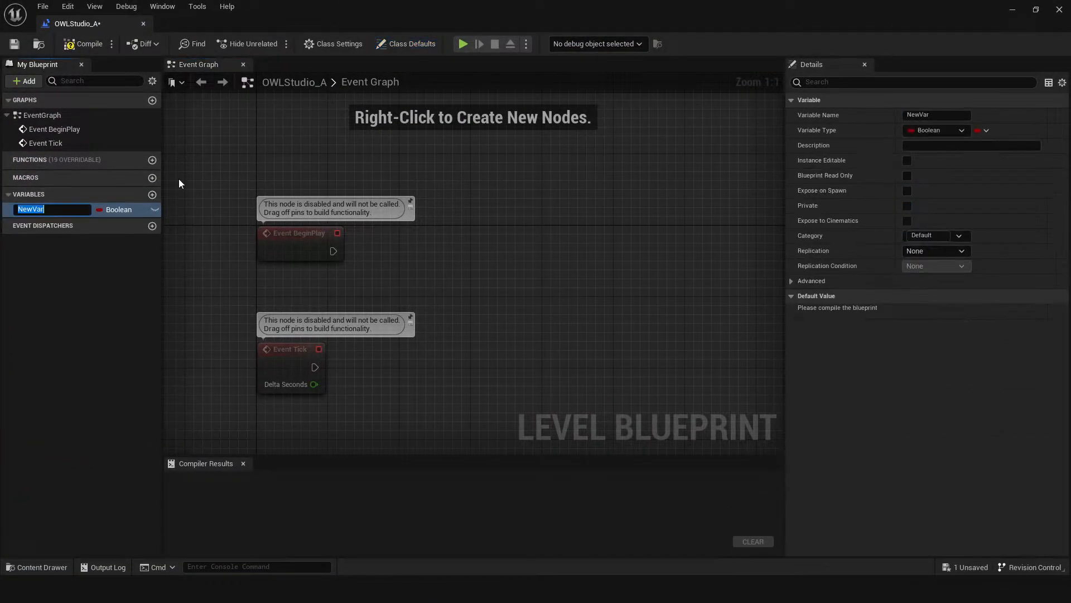
{"action": "type", "text": "media player"}
{"action": "key", "text": "Return"}
{"action": "left_click", "coordinate": [134, 209]}
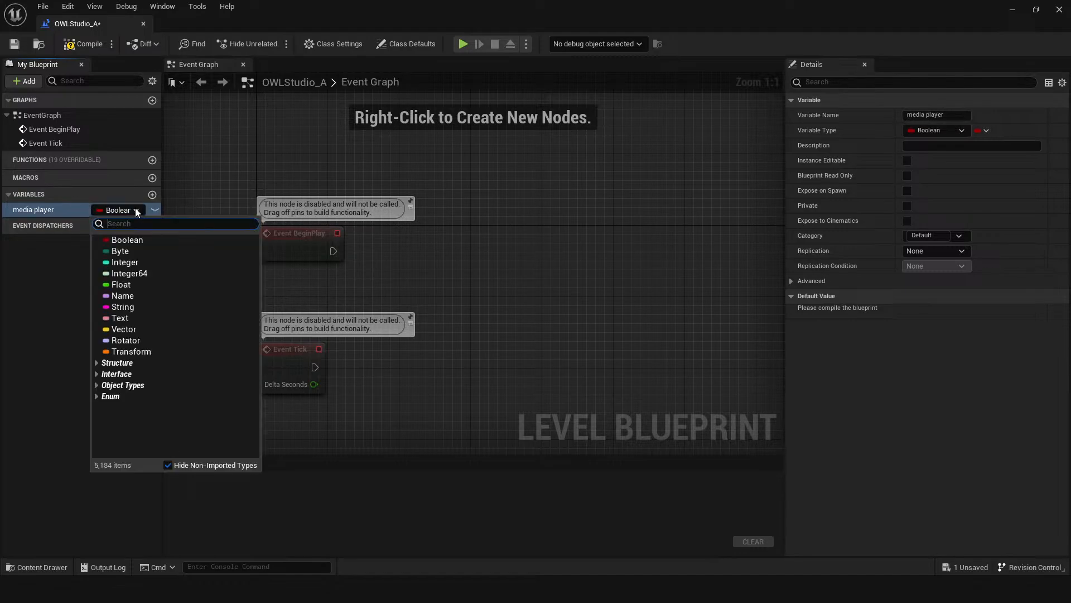
{"action": "type", "text": "media pl"}
{"action": "type", "text": "ayer"}
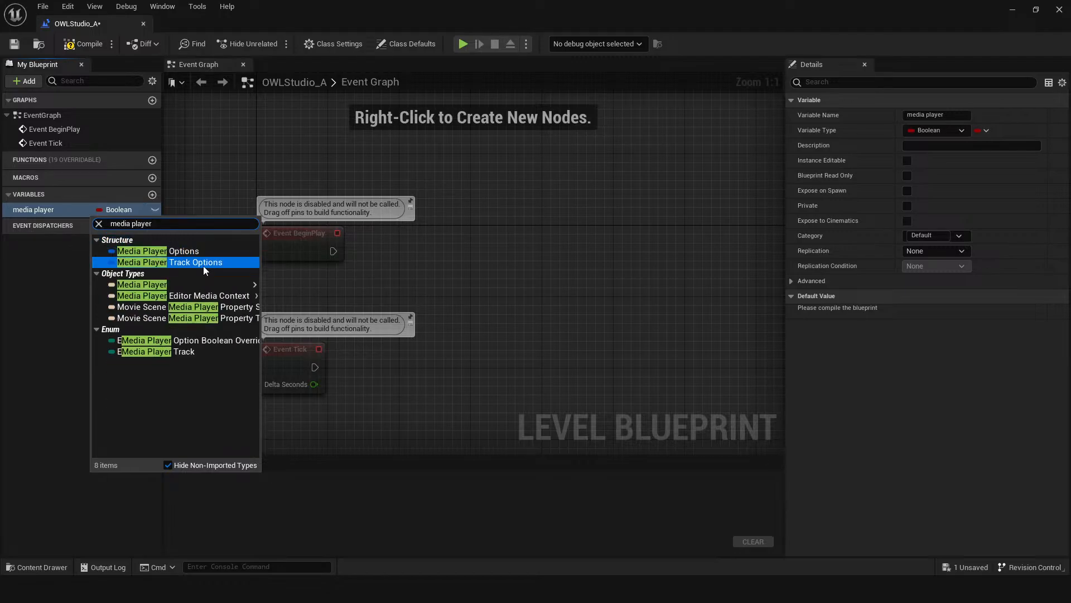
{"action": "mouse_move", "coordinate": [240, 284]}
{"action": "left_click", "coordinate": [275, 286]}
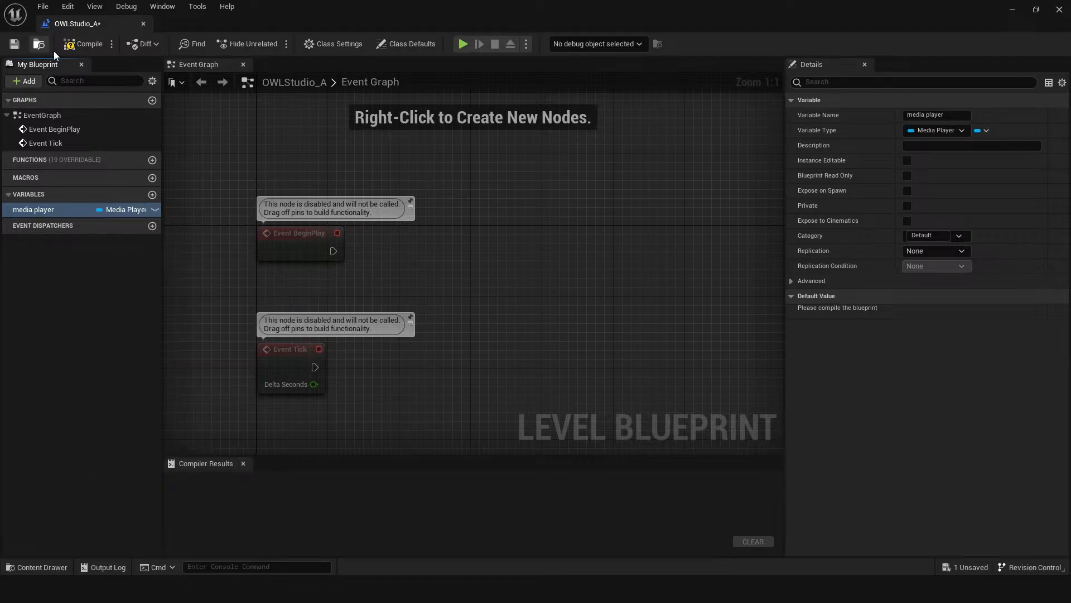
Compile and save the Level Blueprint, and set the media player variable's default value to NewMediaPlayer1.
{"action": "left_click", "coordinate": [78, 45]}
{"action": "left_click", "coordinate": [14, 43]}
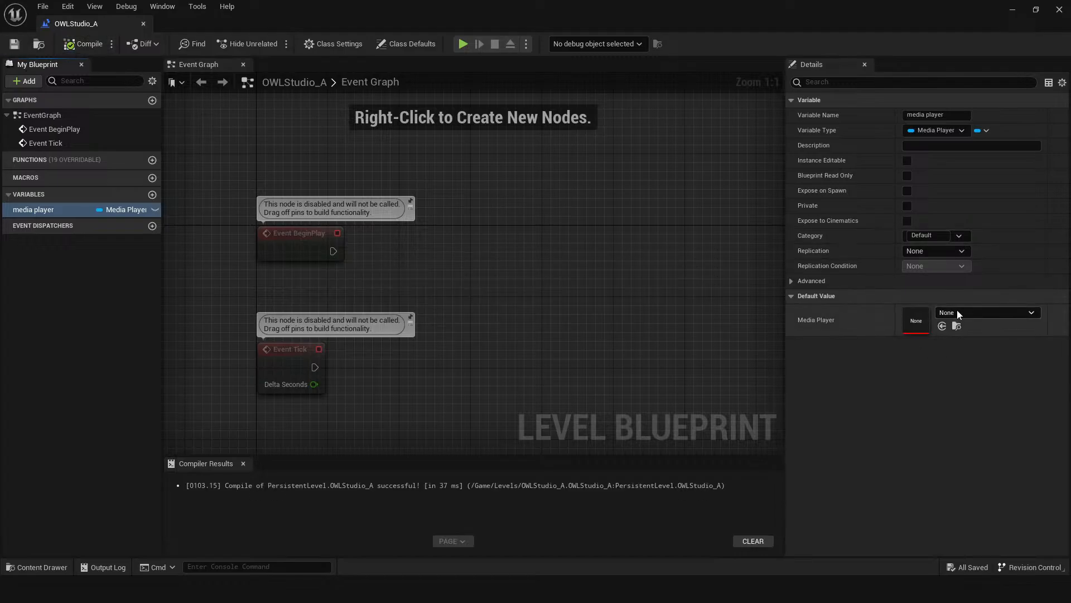
{"action": "left_click", "coordinate": [957, 311]}
{"action": "left_click", "coordinate": [973, 200]}
Place a getter for the media player variable in the event graph and add an Open Source node from it.
{"action": "left_click_drag", "start_coordinate": [69, 210], "coordinate": [484, 231]}
{"action": "left_click", "coordinate": [439, 288]}
{"action": "type", "text": "op"}
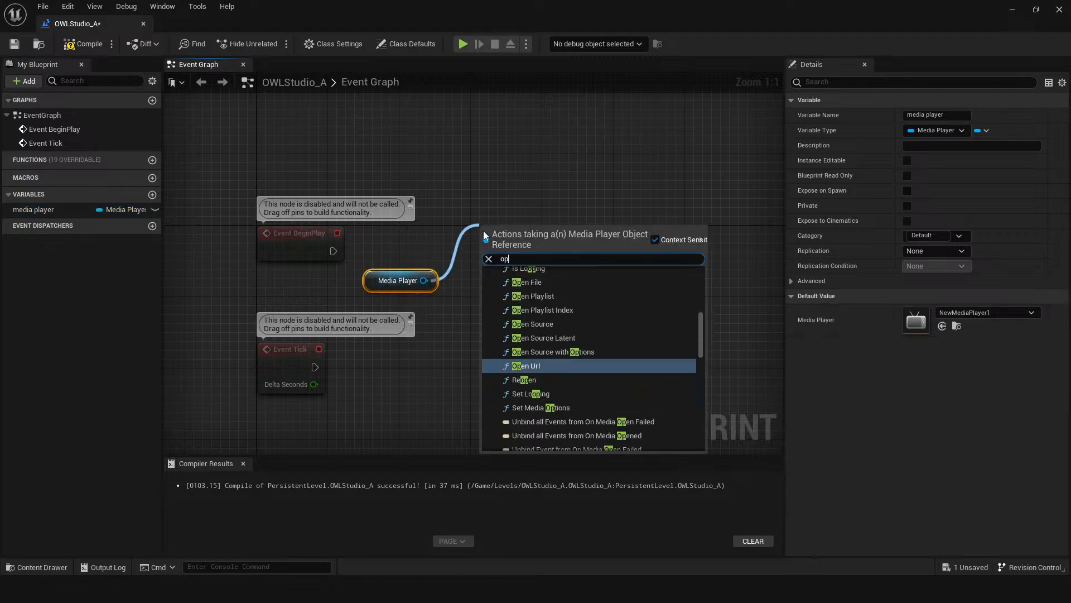
{"action": "type", "text": "en source"}
{"action": "key", "text": "Return"}
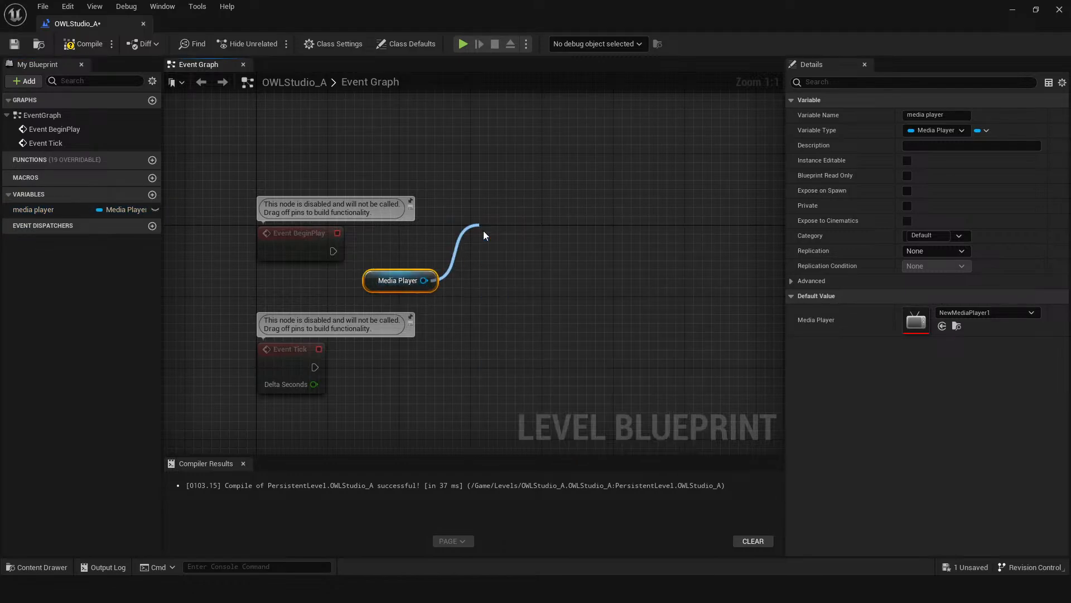
Add the media player's Play node from the execution output of Open Source.
{"action": "left_click_drag", "start_coordinate": [633, 258], "coordinate": [726, 266]}
{"action": "type", "text": "play loo"}
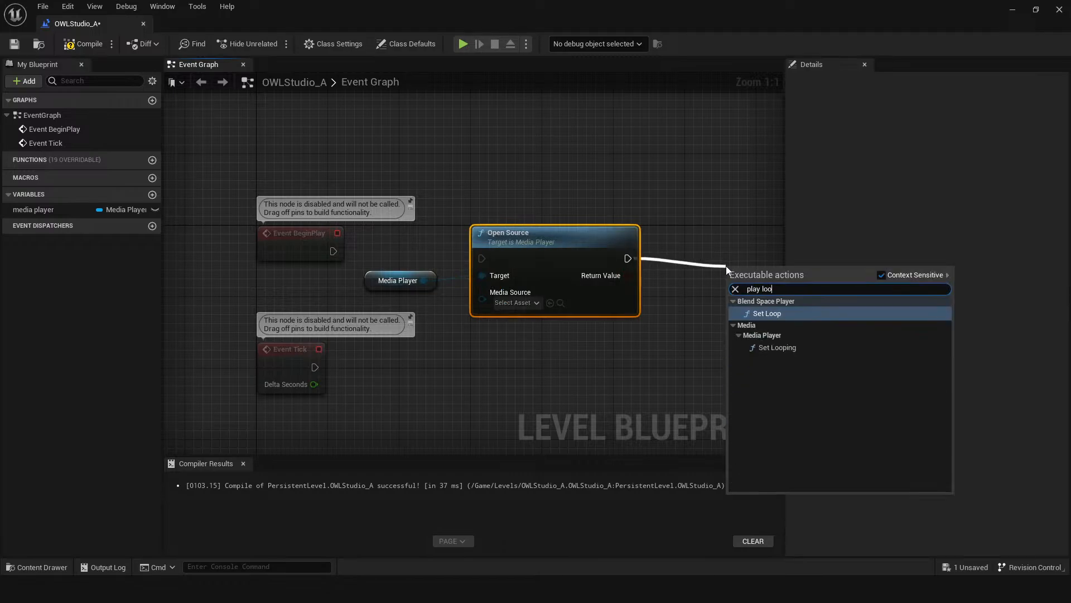
{"action": "key", "text": "BackSpace"}
{"action": "key", "text": "BackSpace"}
{"action": "key", "text": "BackSpace"}
{"action": "key", "text": "BackSpace"}
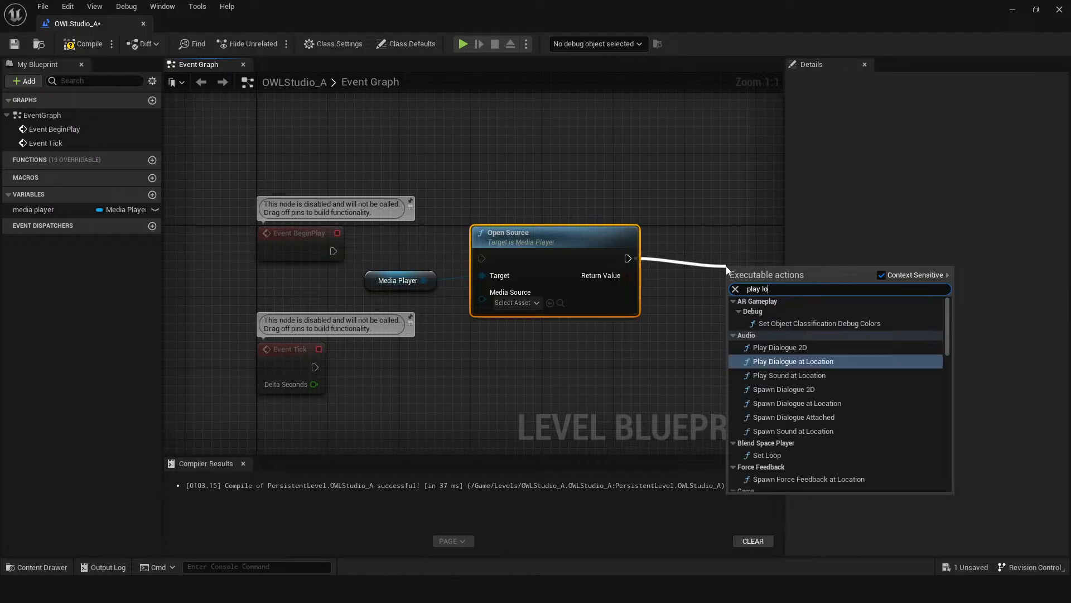
{"action": "key", "text": "Return"}
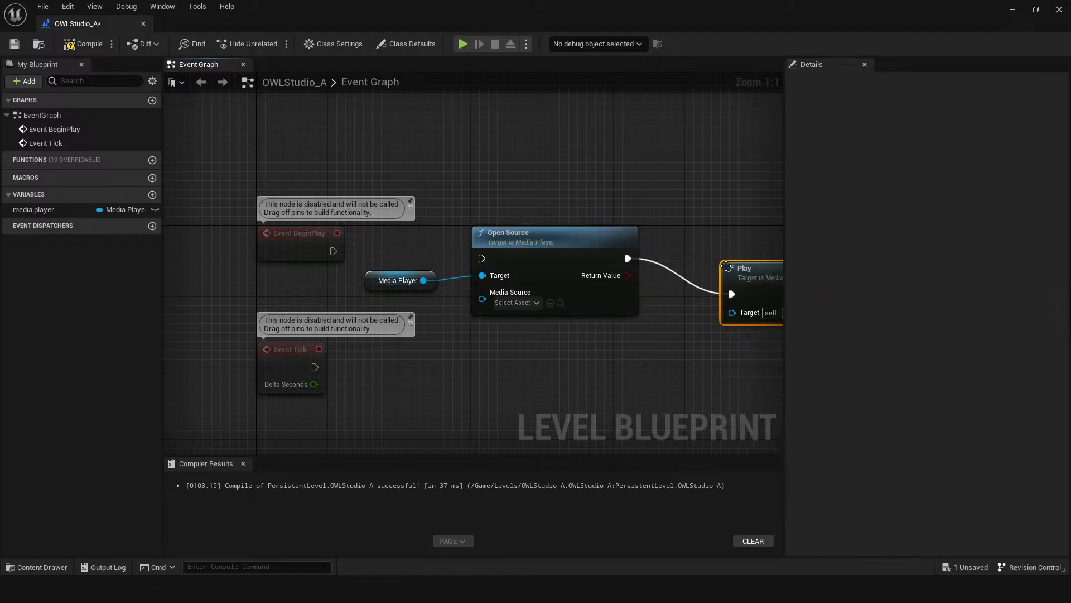
Connect Event BeginPlay to Open Source, move Play closer to it, and compile and save the Level Blueprint.
{"action": "left_click_drag", "start_coordinate": [485, 258], "coordinate": [333, 251]}
{"action": "left_click_drag", "start_coordinate": [750, 297], "coordinate": [681, 270]}
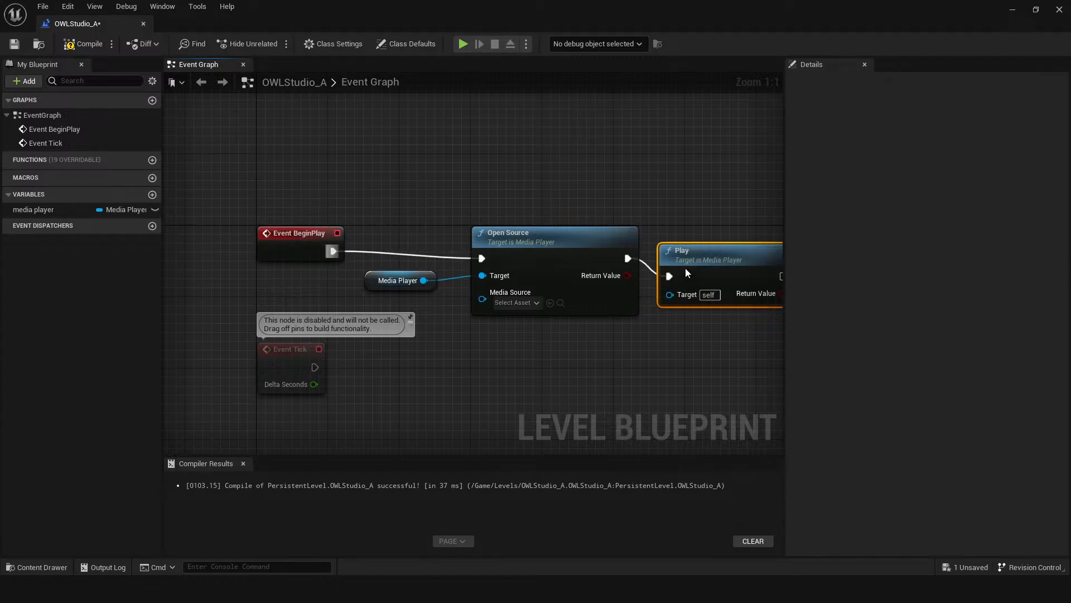
{"action": "right_click_drag", "start_coordinate": [654, 195], "coordinate": [551, 182]}
{"action": "key", "text": "F7"}
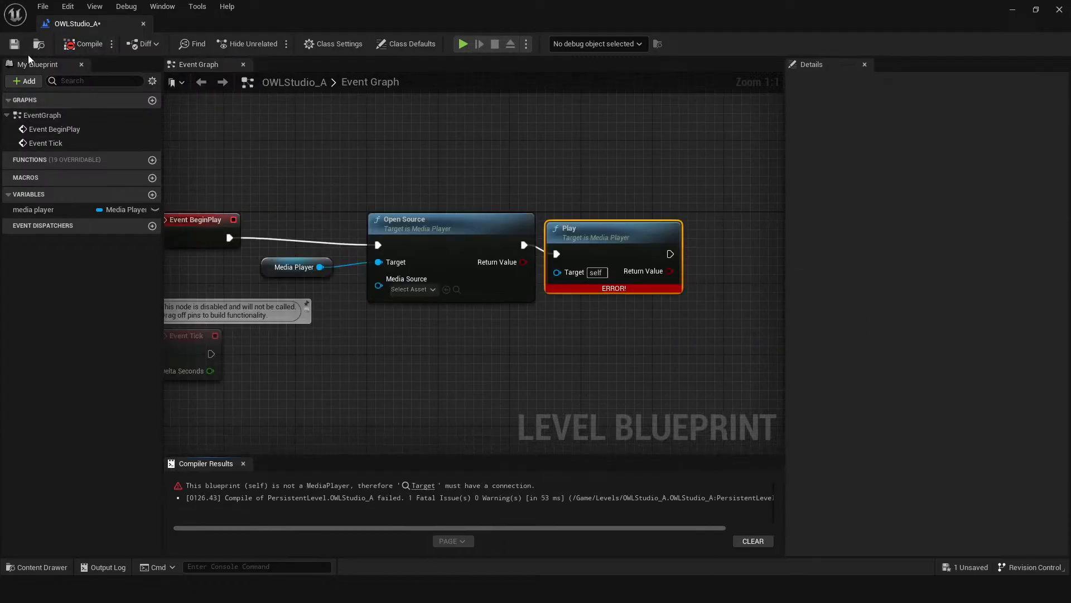
{"action": "key", "text": "ctrl+s"}
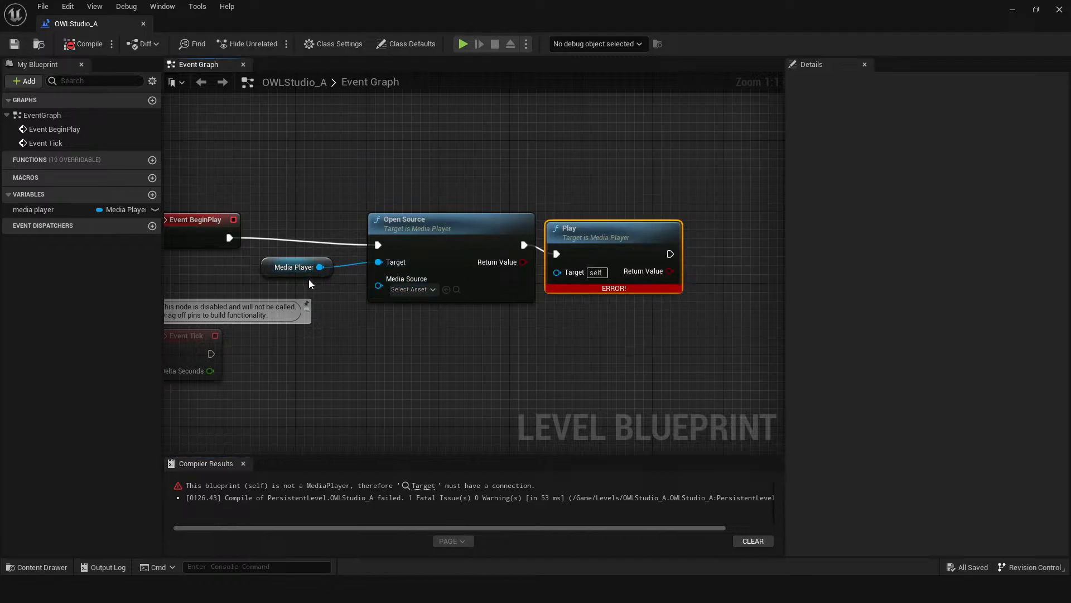
Connect the Media Player getter to Play's Target, and compile and save the Level Blueprint again.
{"action": "left_click_drag", "start_coordinate": [320, 267], "coordinate": [557, 272]}
{"action": "left_click", "coordinate": [81, 43]}
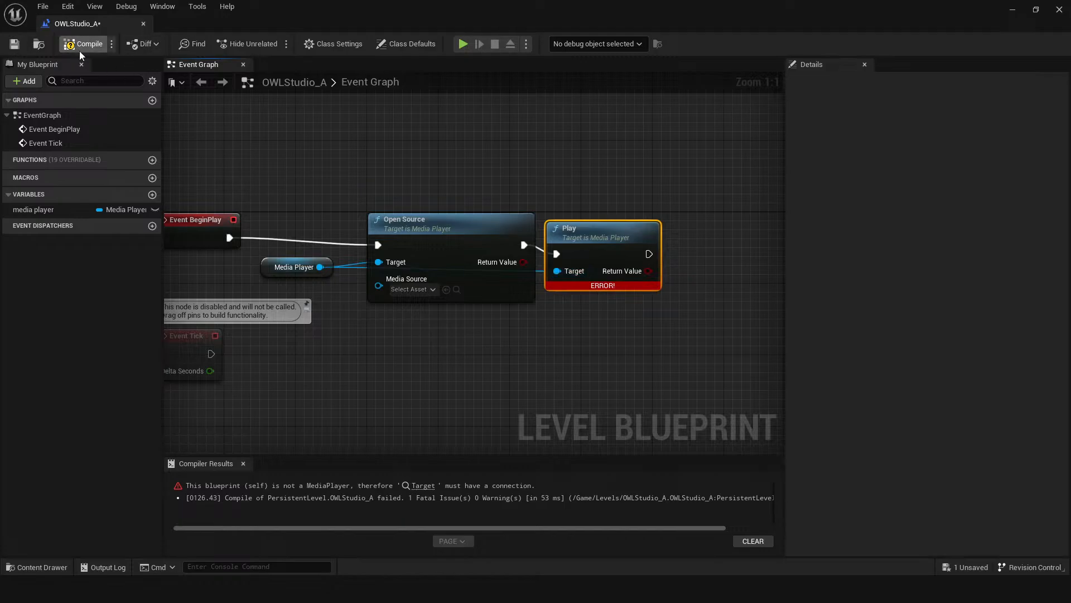
{"action": "key", "text": "ctrl+s"}
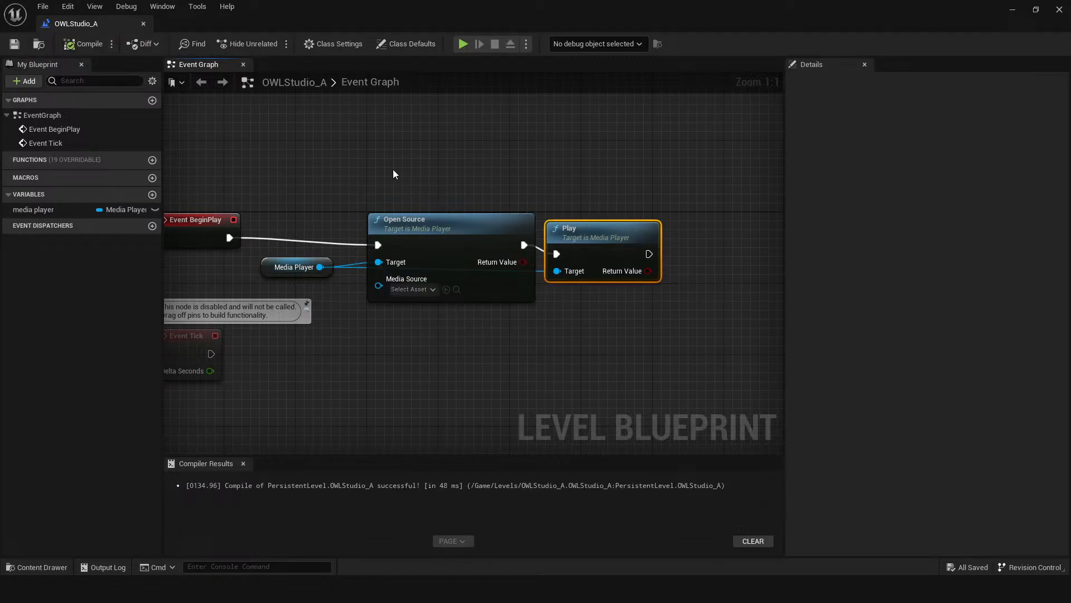
Delete the Media Player, Open Source and Play nodes, and compile and save the Level Blueprint.
{"action": "right_click_drag", "start_coordinate": [392, 169], "coordinate": [468, 159]}
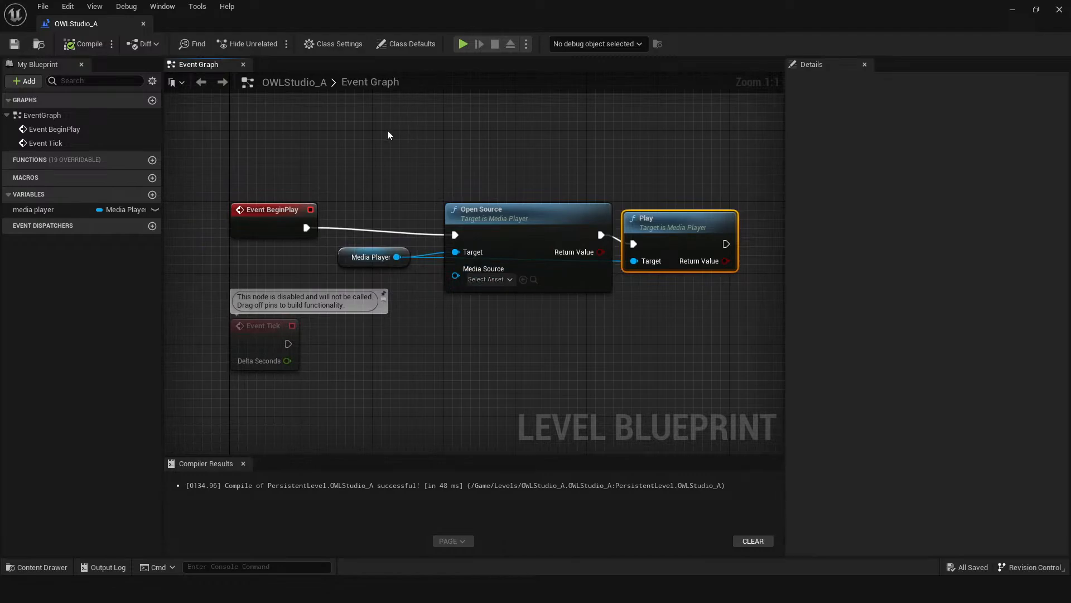
{"action": "left_click_drag", "start_coordinate": [389, 135], "coordinate": [718, 384]}
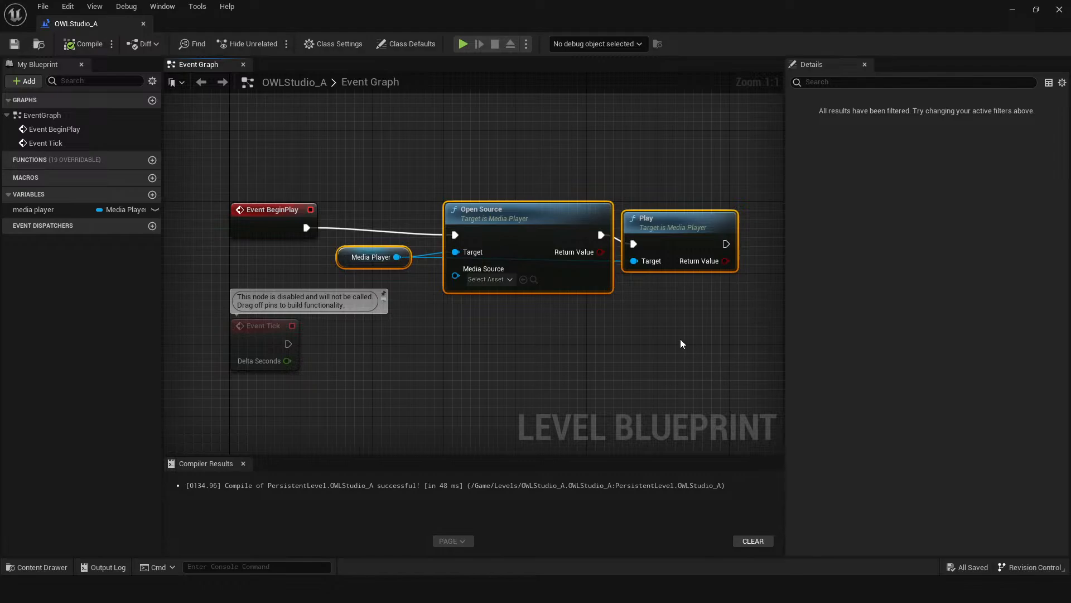
{"action": "key", "text": "Delete"}
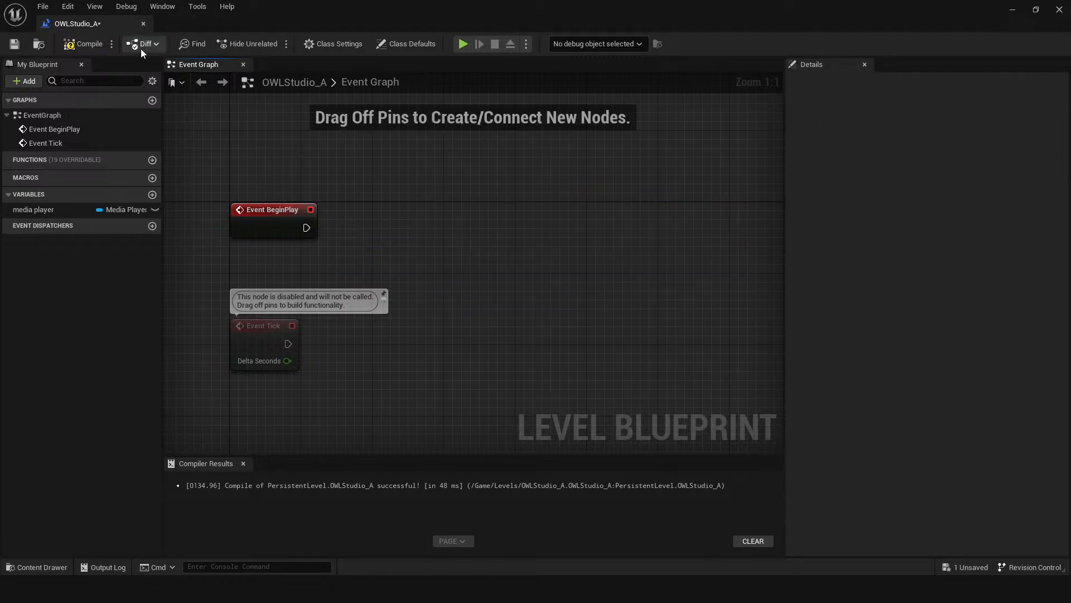
{"action": "left_click", "coordinate": [88, 43]}
{"action": "key", "text": "ctrl+s"}
Get the media player variable in the emptied event graph and create an Open Source node targeting it.
{"action": "left_click", "coordinate": [34, 210]}
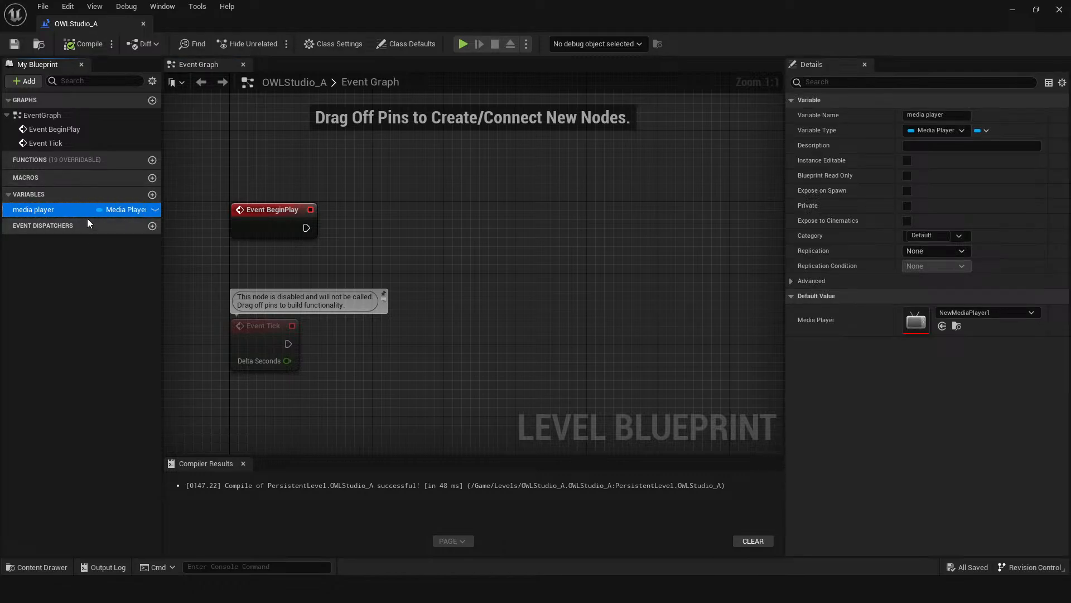
{"action": "left_click_drag", "start_coordinate": [74, 211], "coordinate": [534, 212]}
{"action": "left_click", "coordinate": [464, 257]}
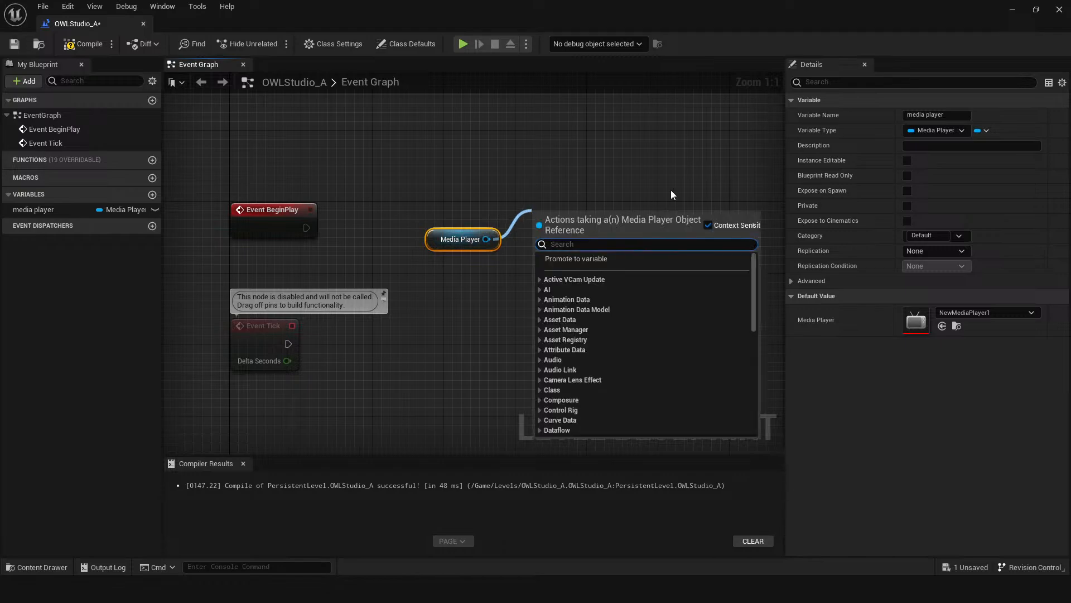
{"action": "type", "text": "open source"}
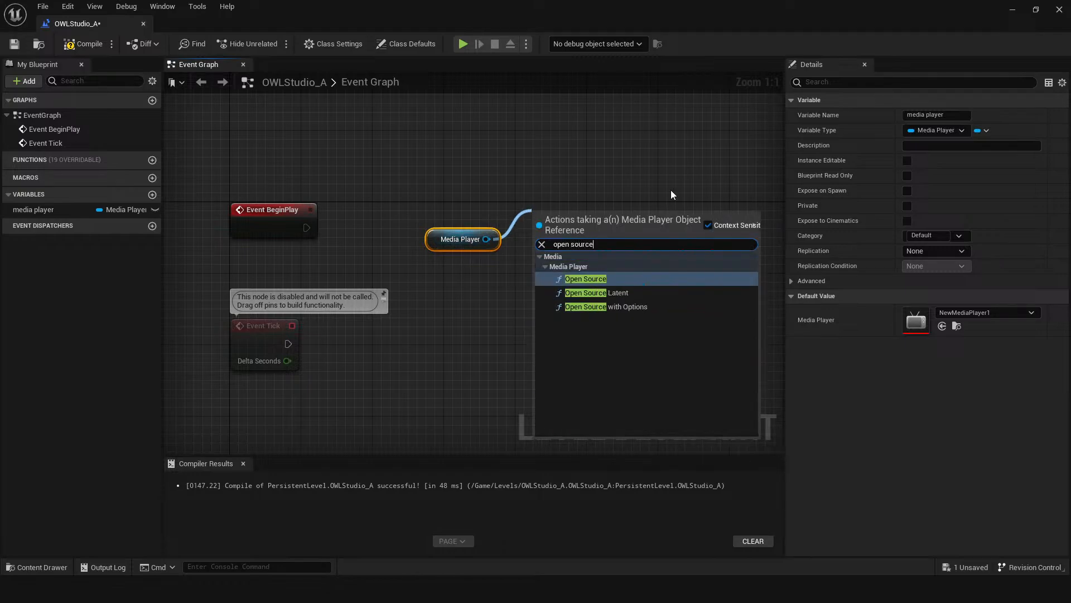
{"action": "key", "text": "Return"}
{"action": "right_click", "coordinate": [671, 191]}
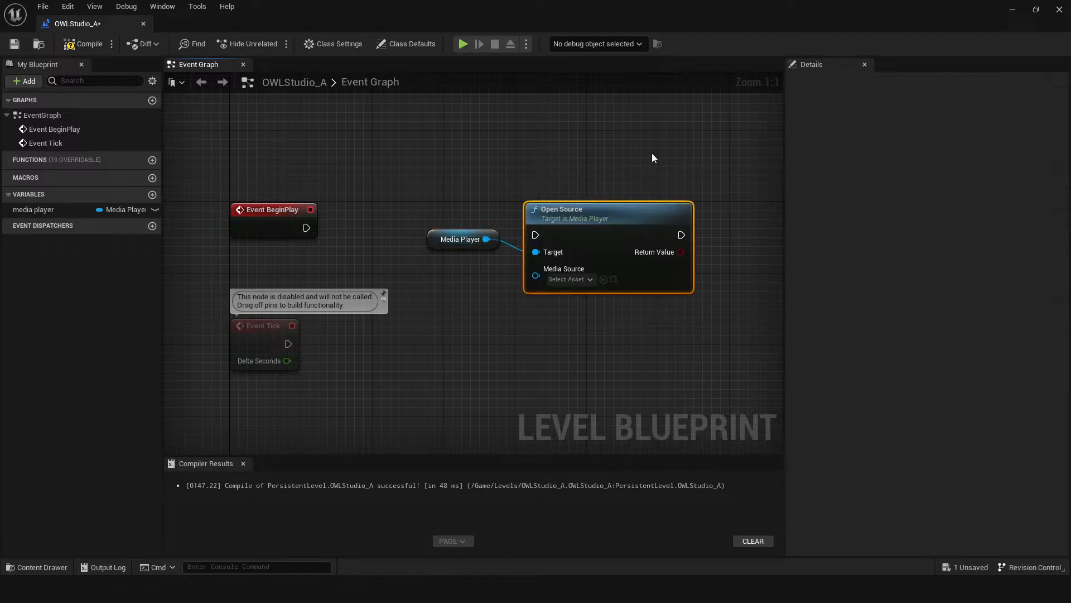
Move the Open Source node slightly up and set its Media Source to NewFileMediaSource.
{"action": "left_click_drag", "start_coordinate": [592, 218], "coordinate": [587, 191]}
{"action": "left_click", "coordinate": [564, 250]}
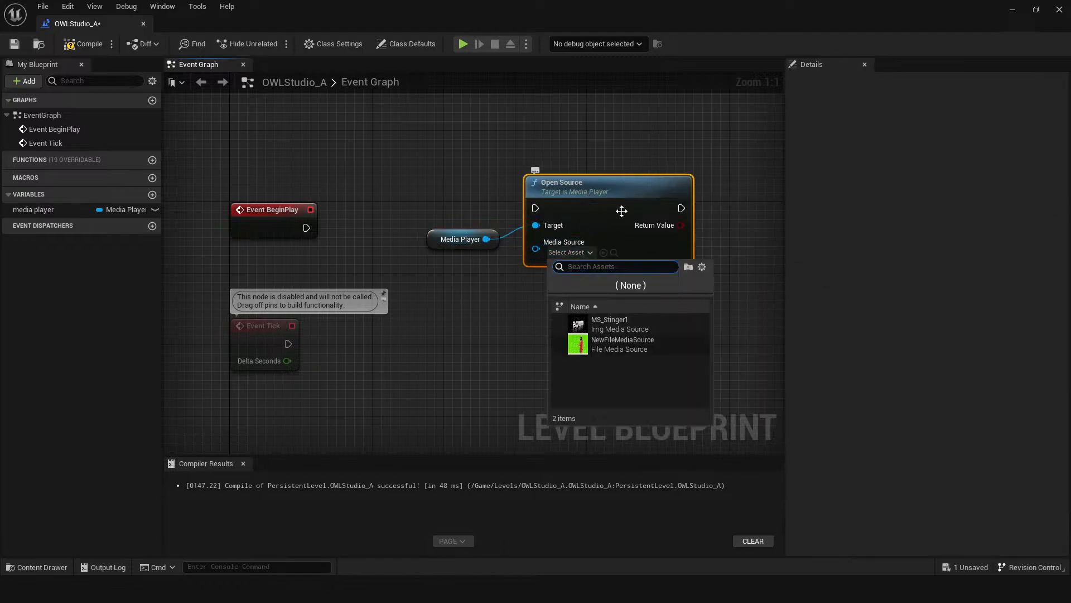
{"action": "left_click", "coordinate": [617, 343]}
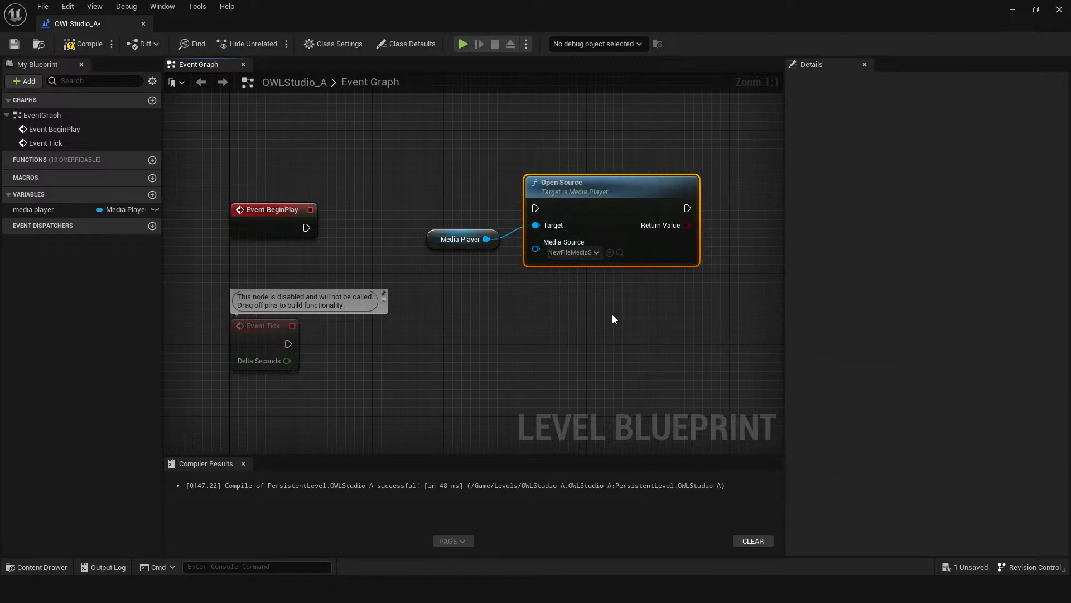
{"action": "right_click_drag", "start_coordinate": [575, 169], "coordinate": [536, 159]}
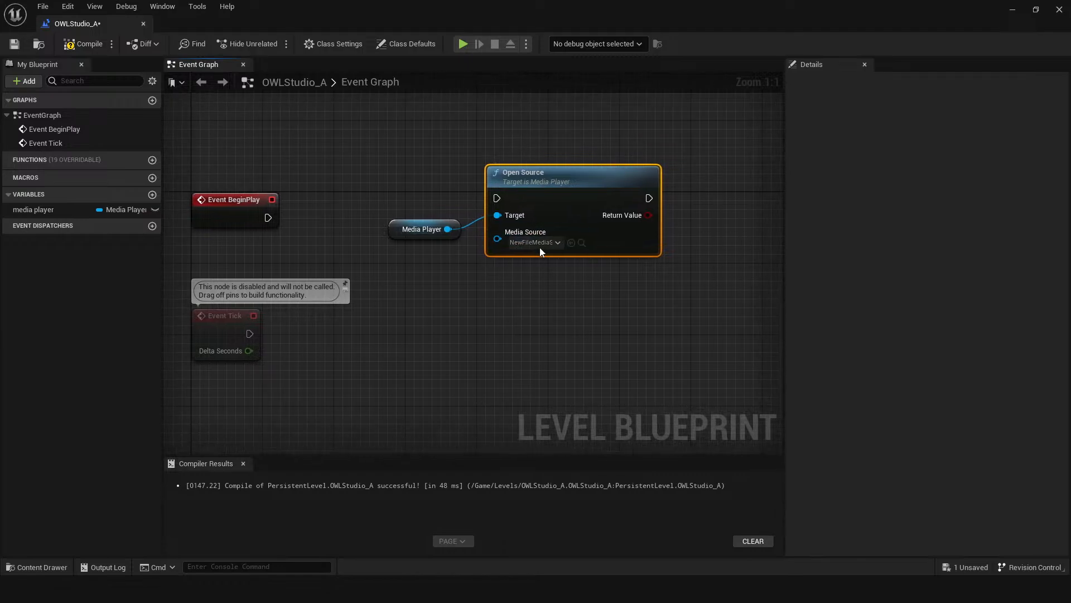
Add the media player's Set Looping node from the execution output of Open Source.
{"action": "left_click_drag", "start_coordinate": [649, 198], "coordinate": [686, 197]}
{"action": "type", "text": "se"}
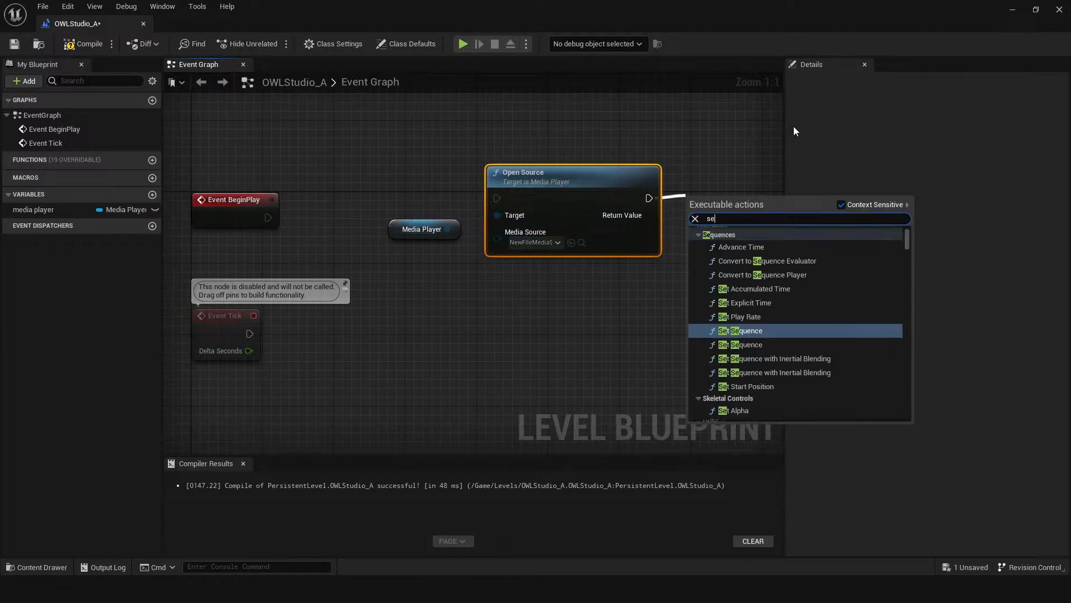
{"action": "type", "text": "t loo["}
{"action": "key", "text": "BackSpace"}
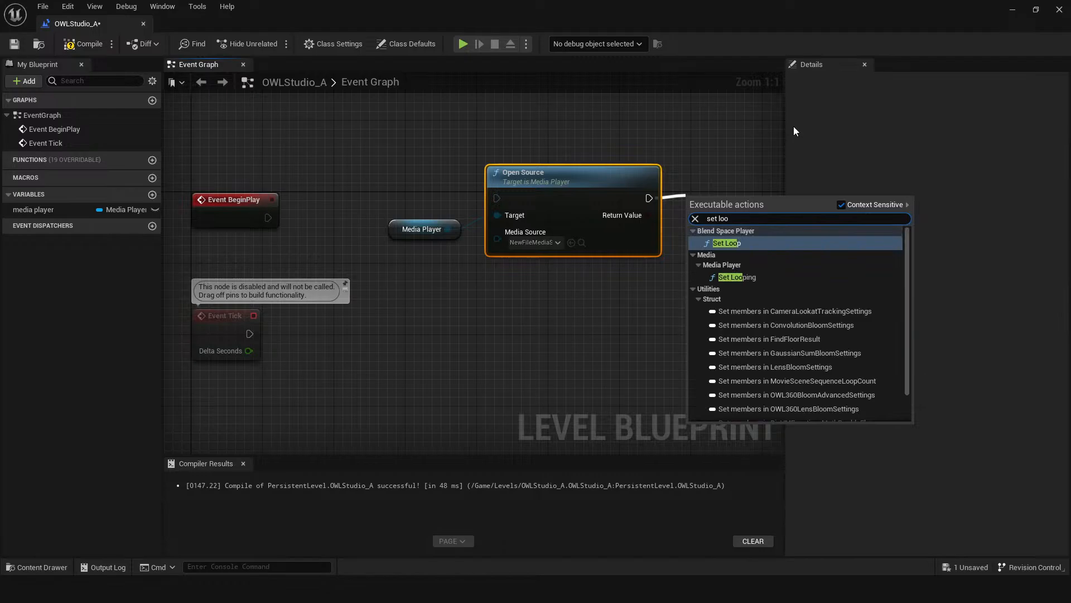
{"action": "type", "text": "p"}
{"action": "key", "text": "Down"}
{"action": "key", "text": "Return"}
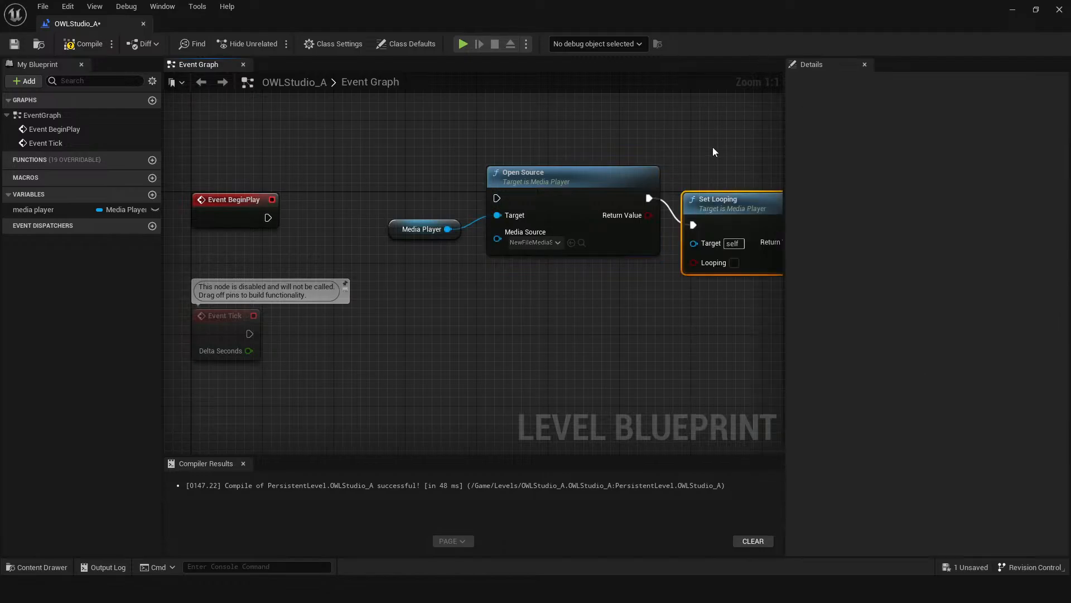
Connect the Media Player getter to Set Looping's Target and enable its Looping option.
{"action": "right_click_drag", "start_coordinate": [713, 148], "coordinate": [640, 140]}
{"action": "left_click_drag", "start_coordinate": [667, 197], "coordinate": [667, 187]}
{"action": "right_click_drag", "start_coordinate": [644, 300], "coordinate": [614, 294]}
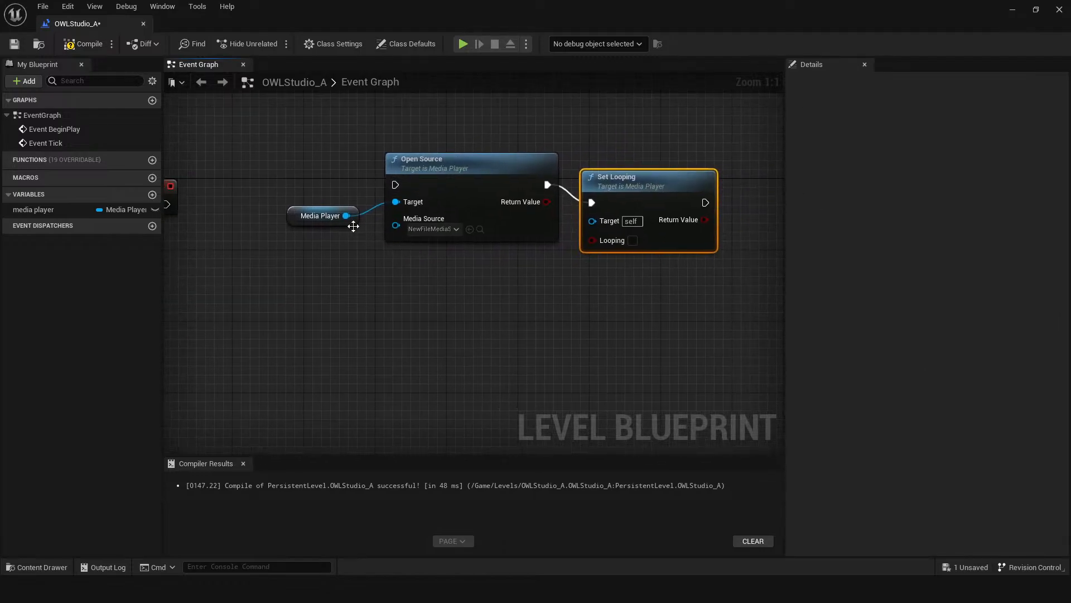
{"action": "left_click_drag", "start_coordinate": [346, 215], "coordinate": [592, 221]}
{"action": "left_click", "coordinate": [633, 239]}
Add a Play node after Set Looping and connect its Target to the Media Player getter.
{"action": "right_click_drag", "start_coordinate": [637, 300], "coordinate": [561, 295]}
{"action": "left_click_drag", "start_coordinate": [626, 198], "coordinate": [679, 209]}
{"action": "type", "text": "play"}
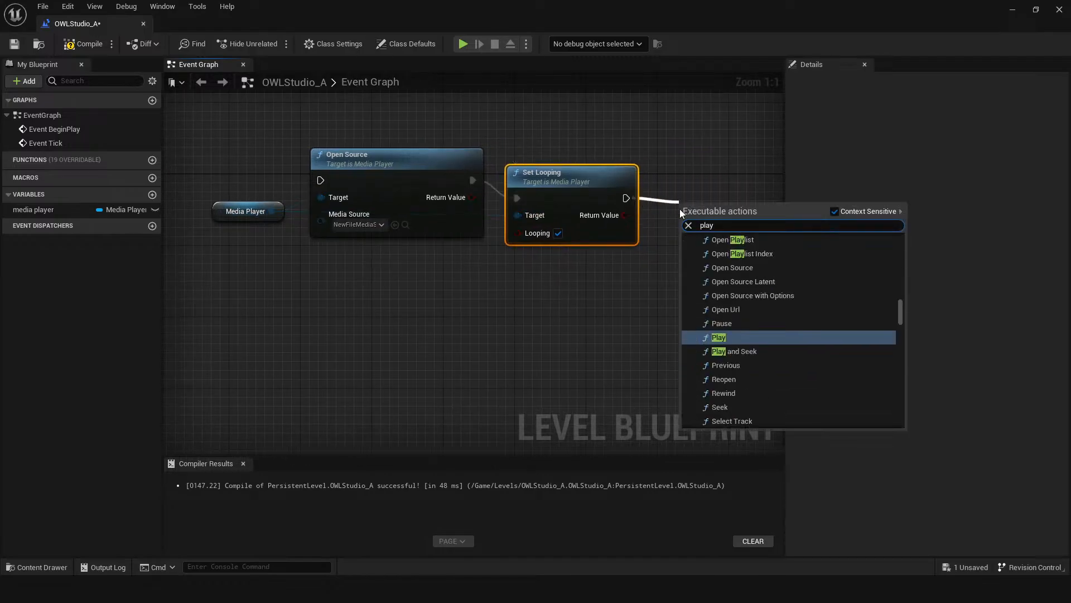
{"action": "key", "text": "Return"}
{"action": "left_click_drag", "start_coordinate": [691, 252], "coordinate": [269, 211]}
Review the media player variable's reference type options and the media player chosen as its default value.
{"action": "left_click", "coordinate": [124, 211]}
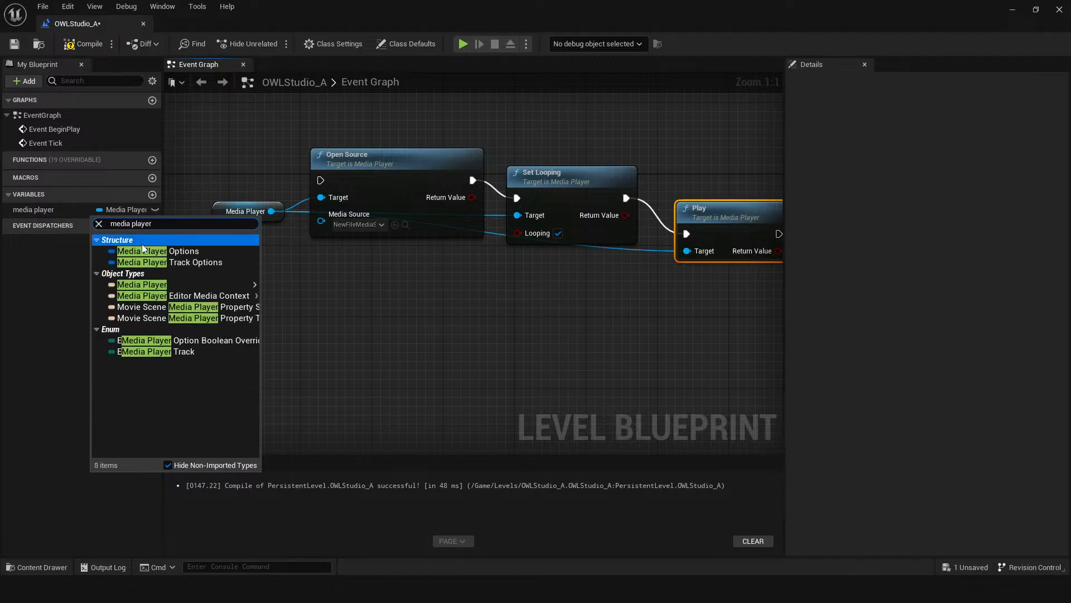
{"action": "mouse_move", "coordinate": [223, 285]}
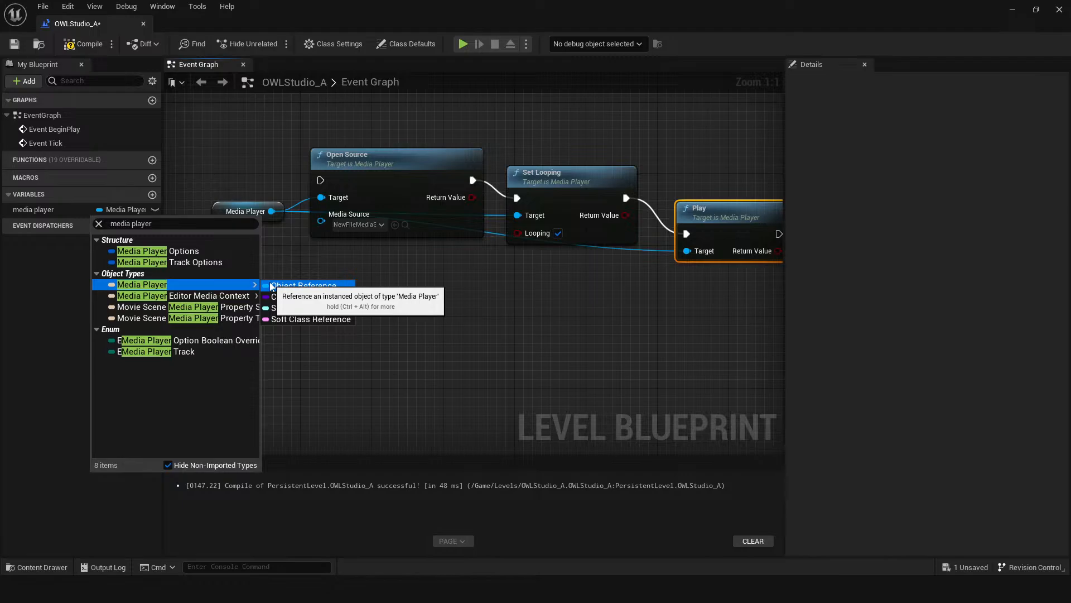
{"action": "mouse_move", "coordinate": [264, 301]}
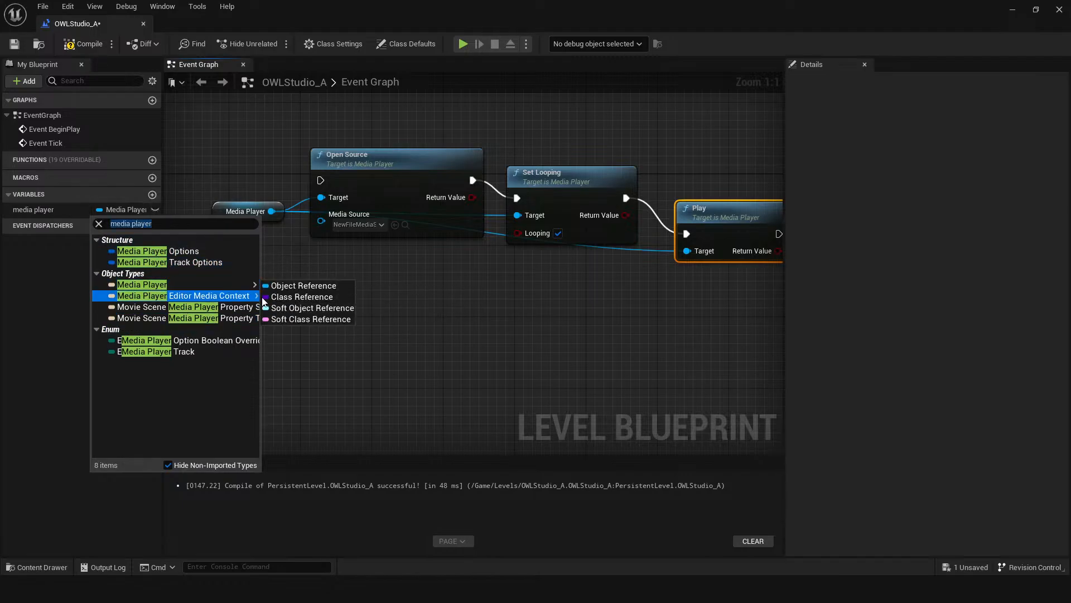
{"action": "left_click", "coordinate": [38, 220]}
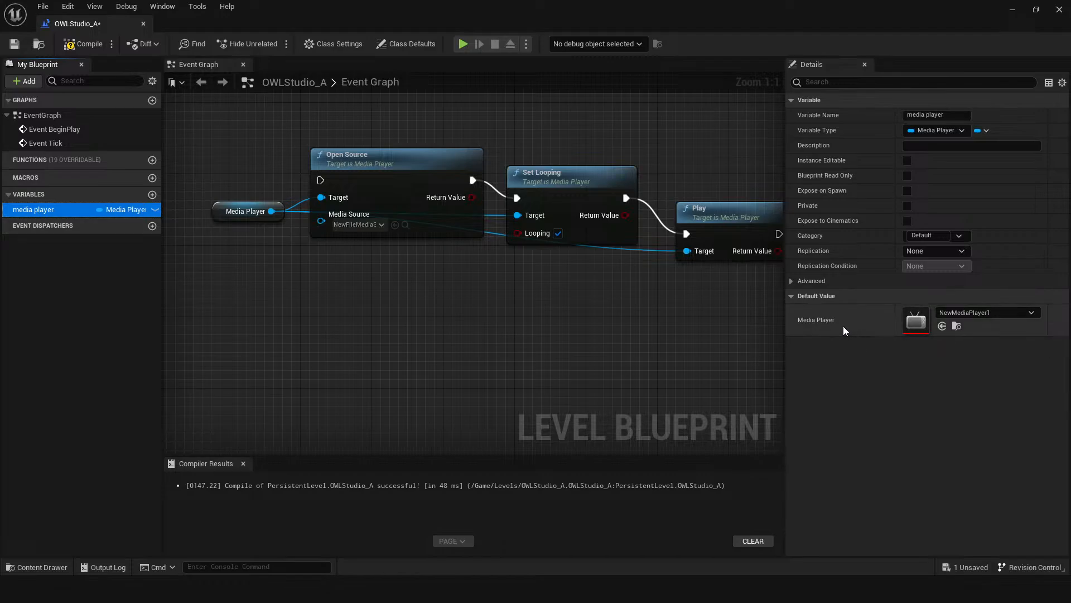
{"action": "left_click", "coordinate": [976, 312]}
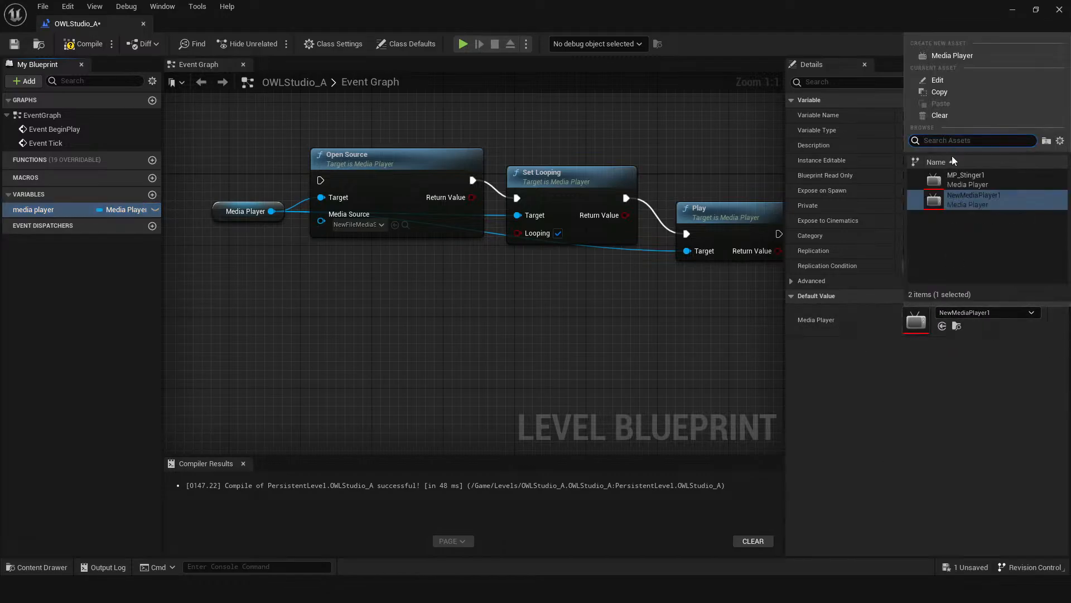
{"action": "left_click", "coordinate": [875, 419]}
{"action": "left_click", "coordinate": [951, 314]}
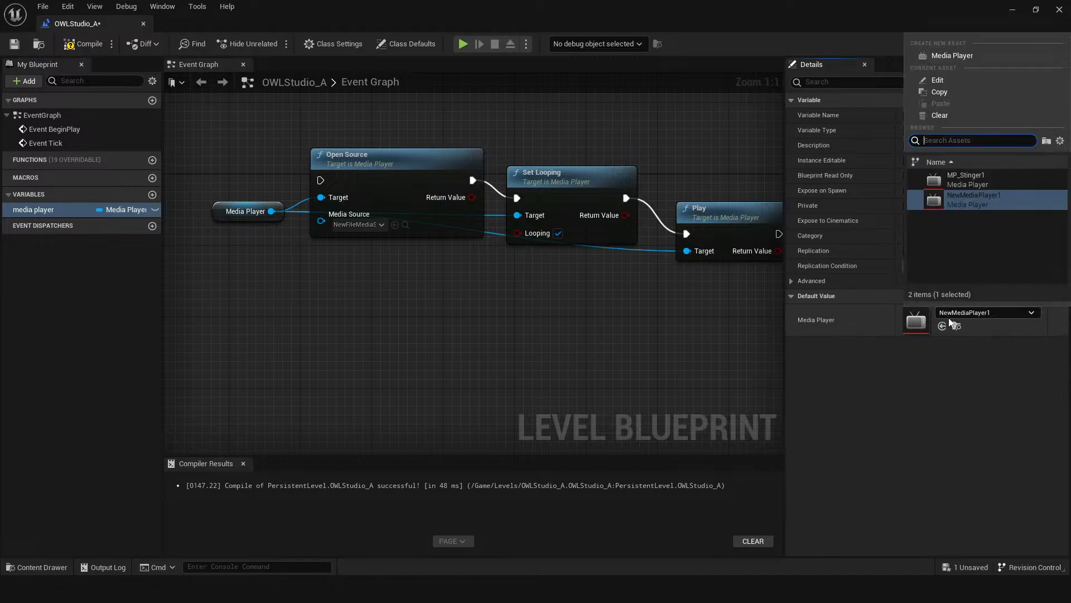
{"action": "left_click", "coordinate": [955, 198]}
{"action": "left_click", "coordinate": [937, 388]}
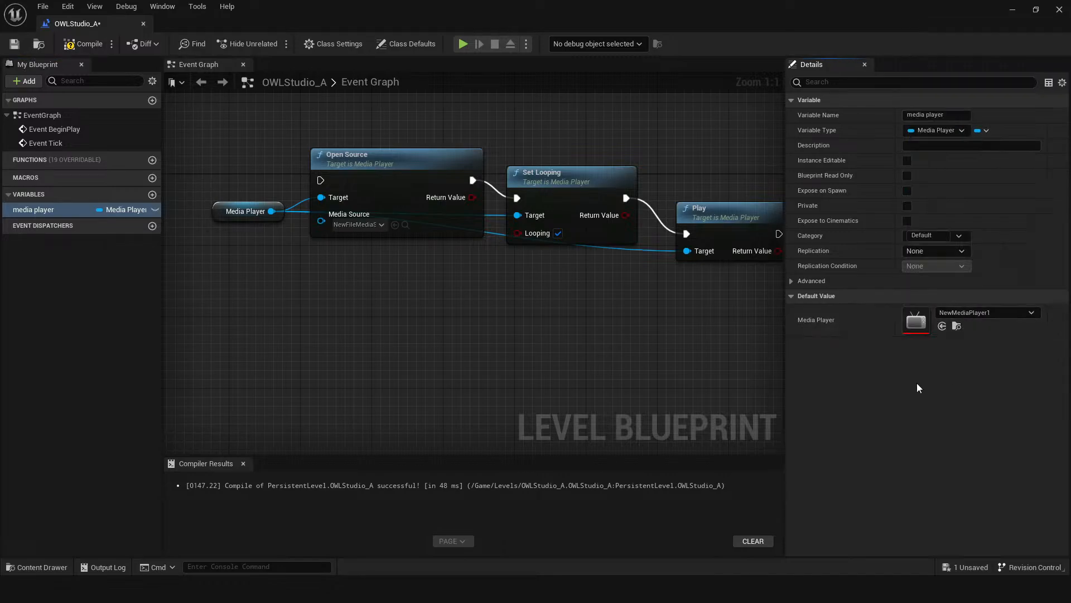
Compile and save the Level Blueprint, and line up the Set Looping and Play nodes with Open Source.
{"action": "left_click", "coordinate": [82, 44]}
{"action": "left_click", "coordinate": [15, 44]}
{"action": "left_click_drag", "start_coordinate": [546, 183], "coordinate": [538, 165]}
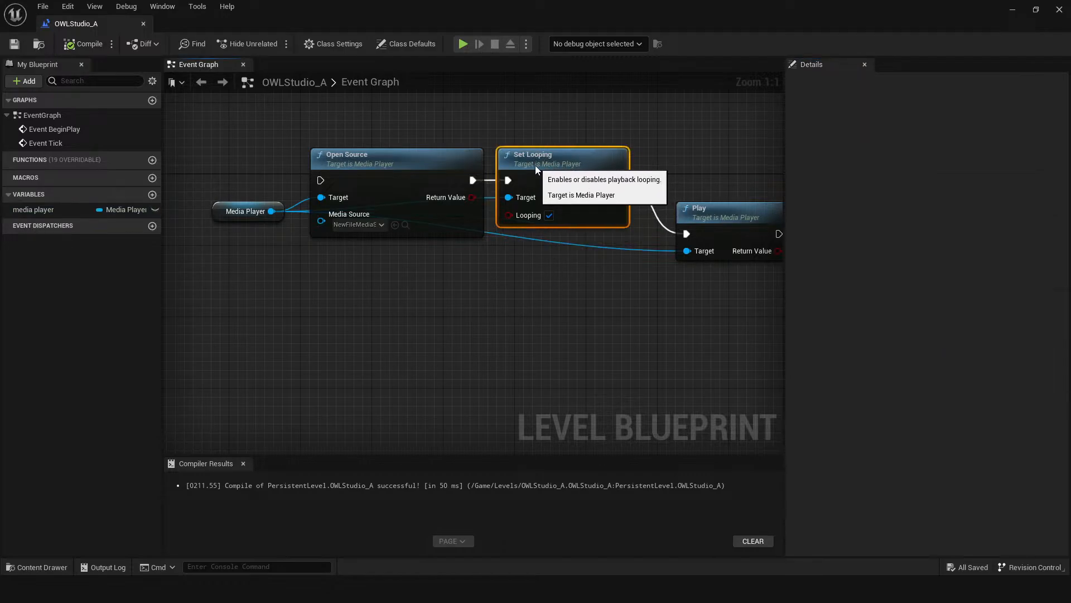
{"action": "left_click_drag", "start_coordinate": [720, 212], "coordinate": [685, 159]}
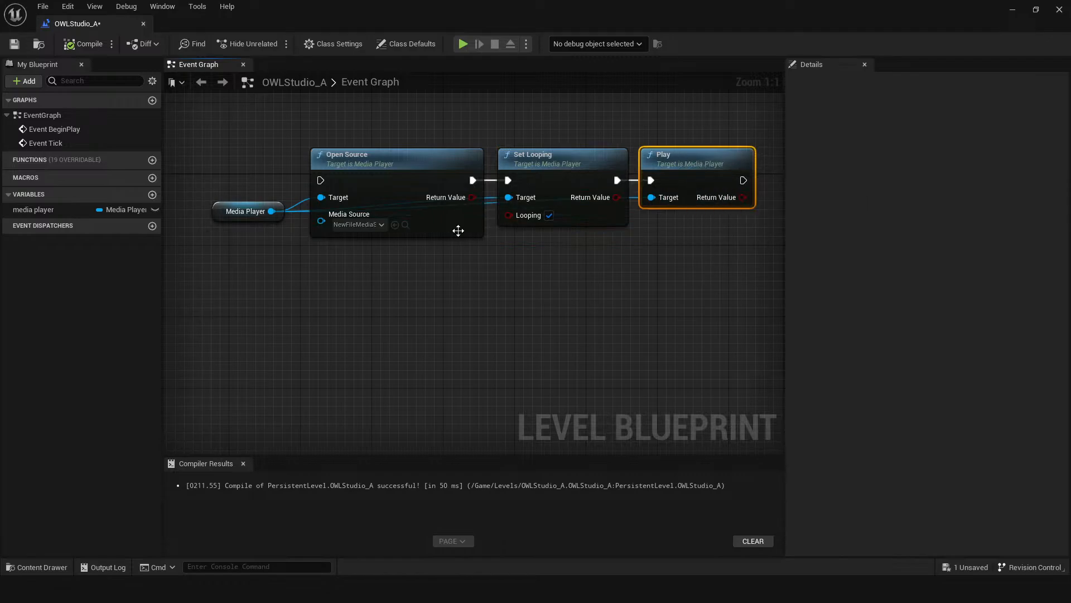
{"action": "left_click", "coordinate": [380, 169]}
{"action": "right_click_drag", "start_coordinate": [299, 267], "coordinate": [422, 285]}
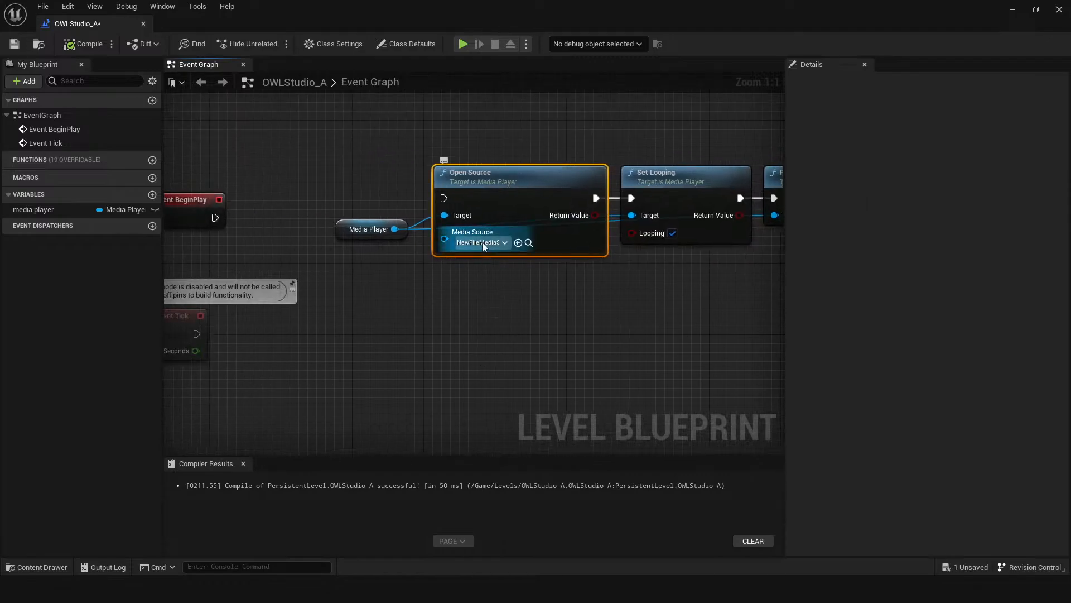
Review the media sources offered on the Open Source node and the Media Player asset NewMediaPlayer1.
{"action": "left_click", "coordinate": [480, 242]}
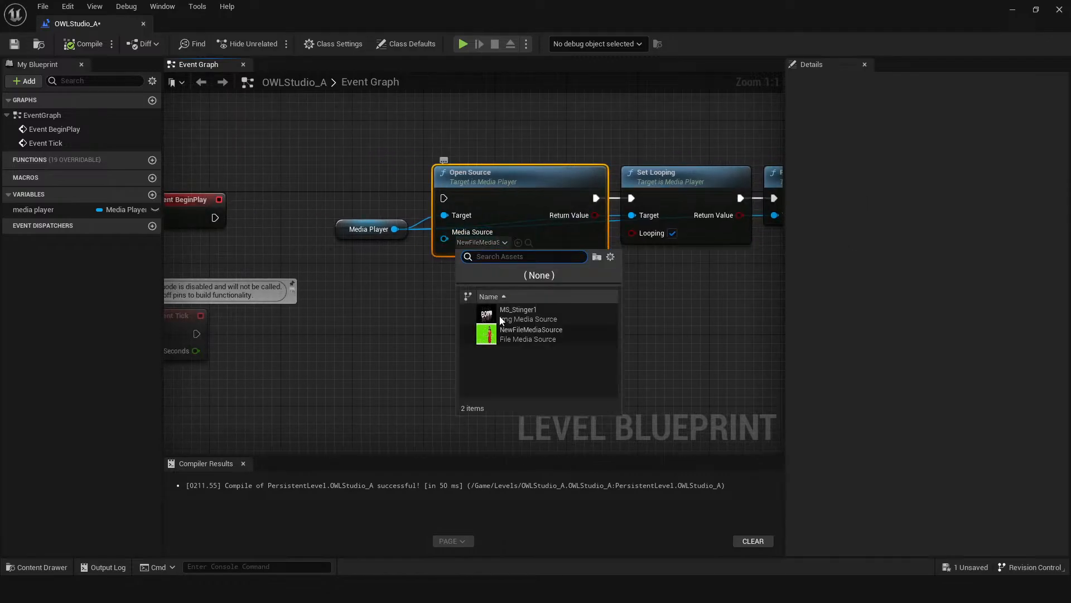
{"action": "left_click", "coordinate": [374, 293]}
{"action": "key", "text": "ctrl+space"}
{"action": "double_click", "coordinate": [258, 428]}
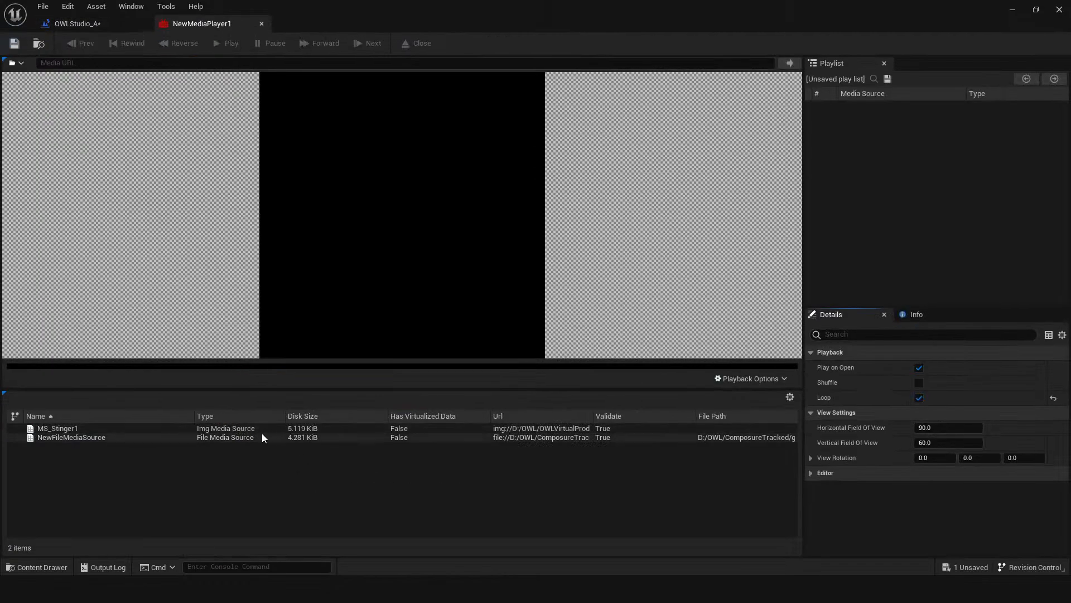
{"action": "left_click", "coordinate": [109, 27]}
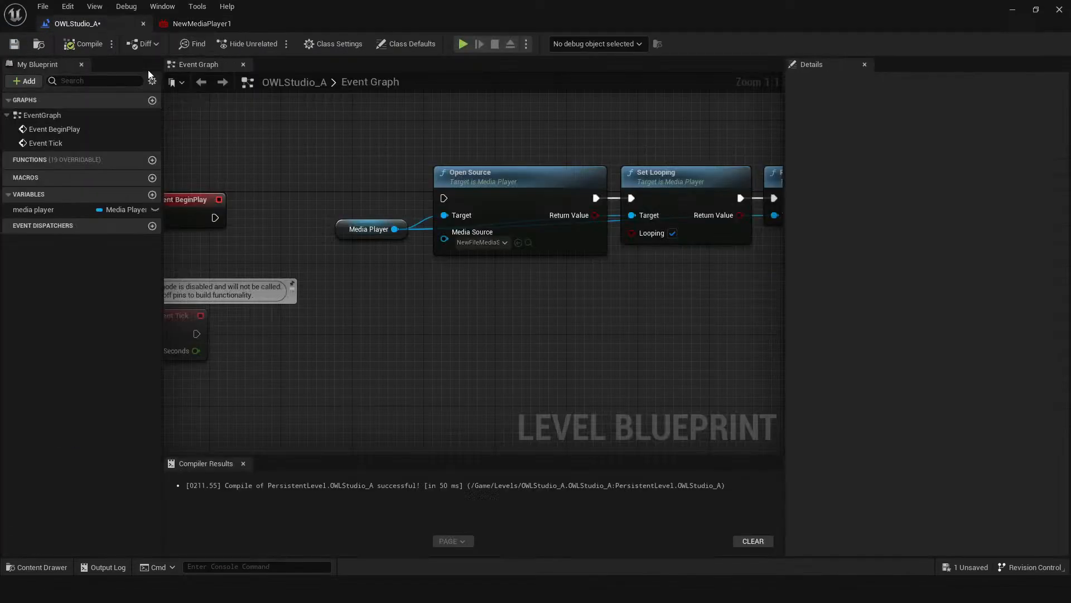
{"action": "left_click", "coordinate": [480, 242]}
{"action": "left_click", "coordinate": [410, 350]}
Move the Media Player getter lower and route its wire to Play through a reroute node placed beneath Open Source.
{"action": "left_click_drag", "start_coordinate": [346, 229], "coordinate": [346, 255]}
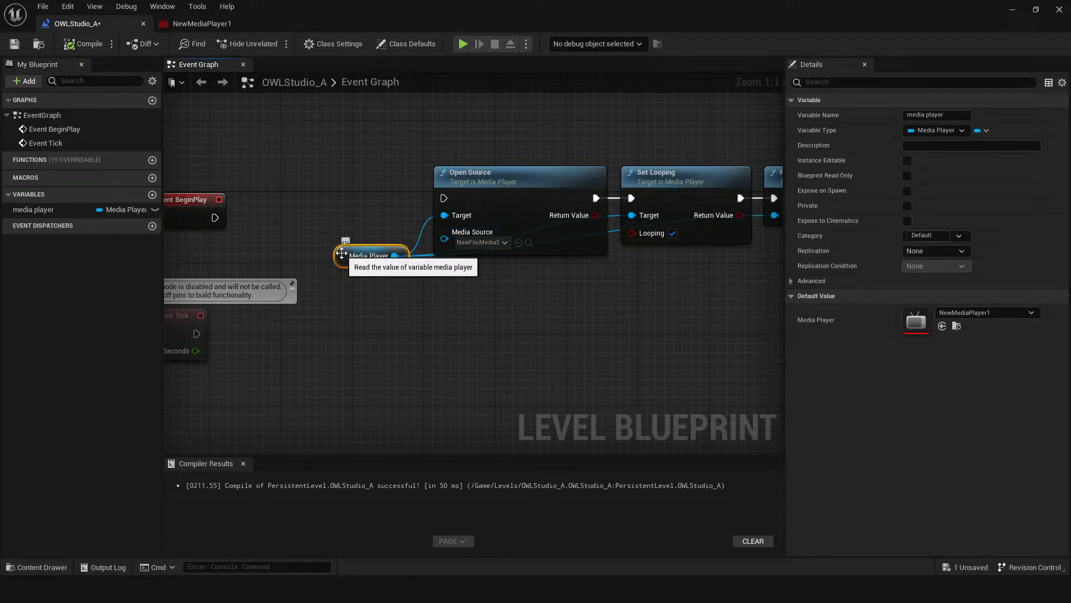
{"action": "right_click_drag", "start_coordinate": [490, 283], "coordinate": [432, 278]}
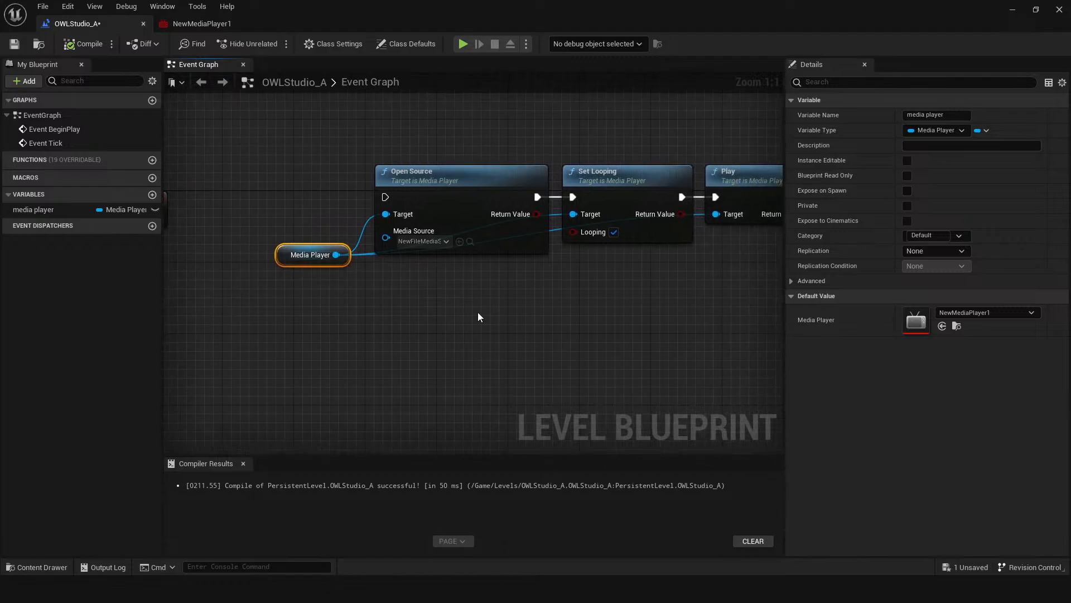
{"action": "double_click", "coordinate": [553, 229]}
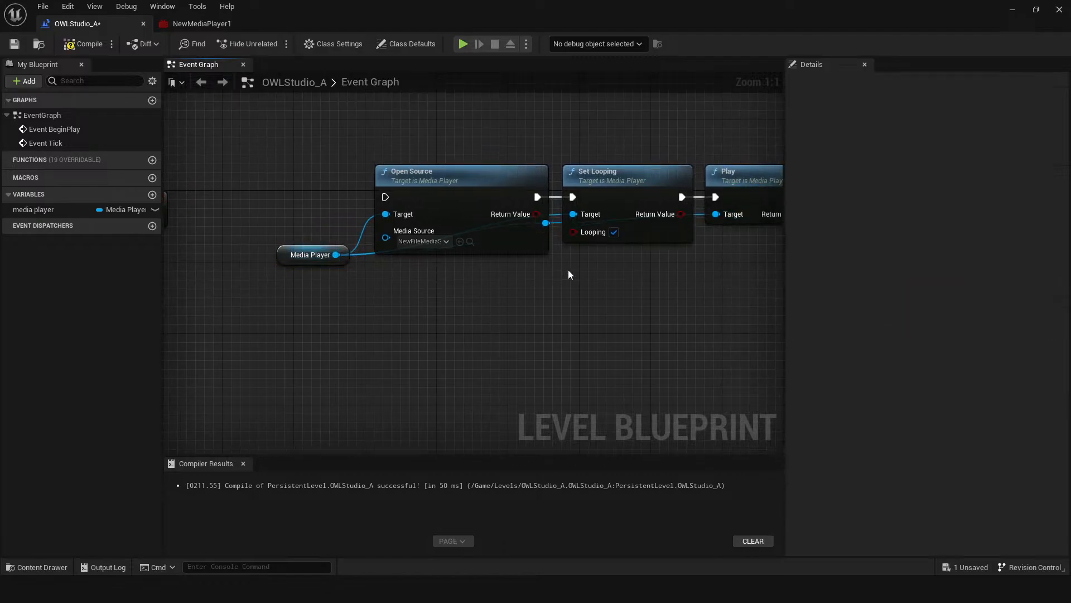
{"action": "mouse_move", "coordinate": [568, 269]}
{"action": "left_mouse_down"}
{"action": "mouse_move", "coordinate": [549, 224]}
{"action": "mouse_move", "coordinate": [556, 275]}
{"action": "left_mouse_up"}
{"action": "left_click", "coordinate": [557, 253]}
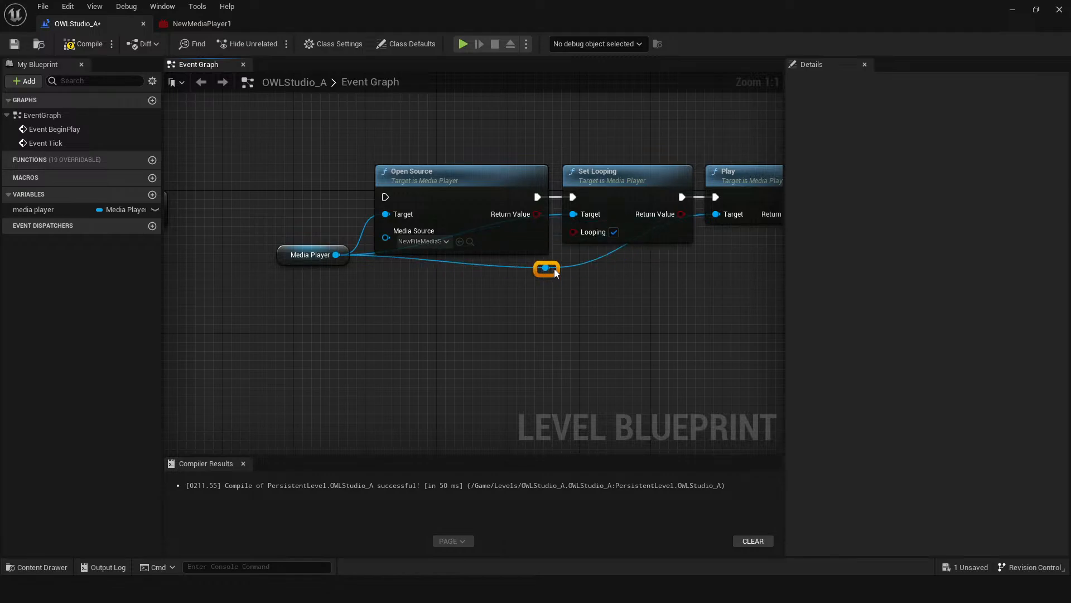
{"action": "left_click_drag", "start_coordinate": [280, 261], "coordinate": [269, 273]}
{"action": "right_click_drag", "start_coordinate": [377, 343], "coordinate": [404, 340]}
{"action": "left_click", "coordinate": [427, 338]}
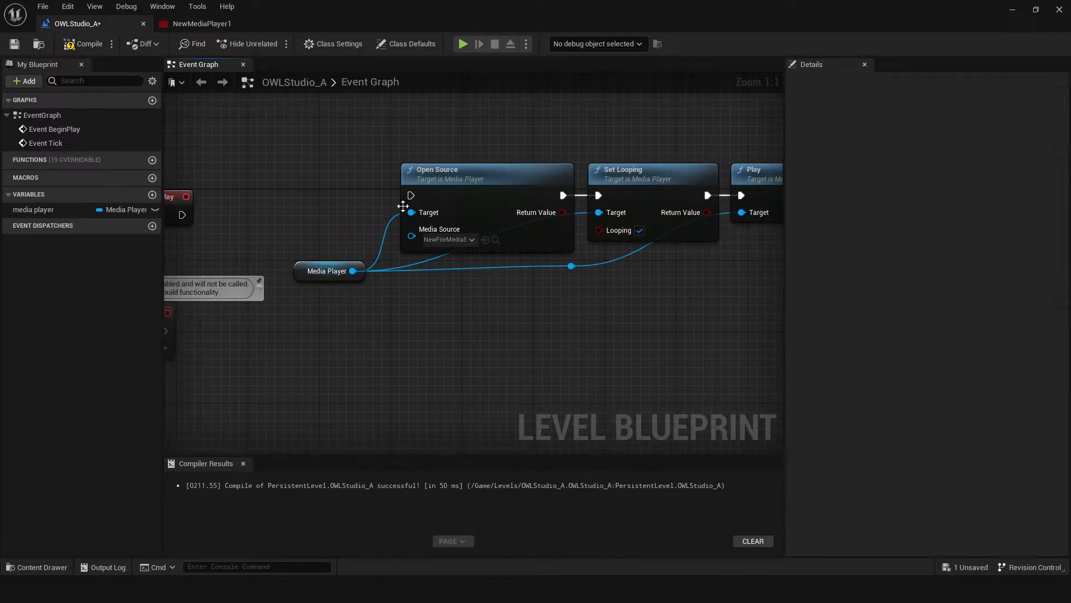
Connect Event BeginPlay to Open Source's execution input, then compile and save the Level Blueprint.
{"action": "left_click_drag", "start_coordinate": [411, 194], "coordinate": [353, 175]}
{"action": "left_click", "coordinate": [84, 44]}
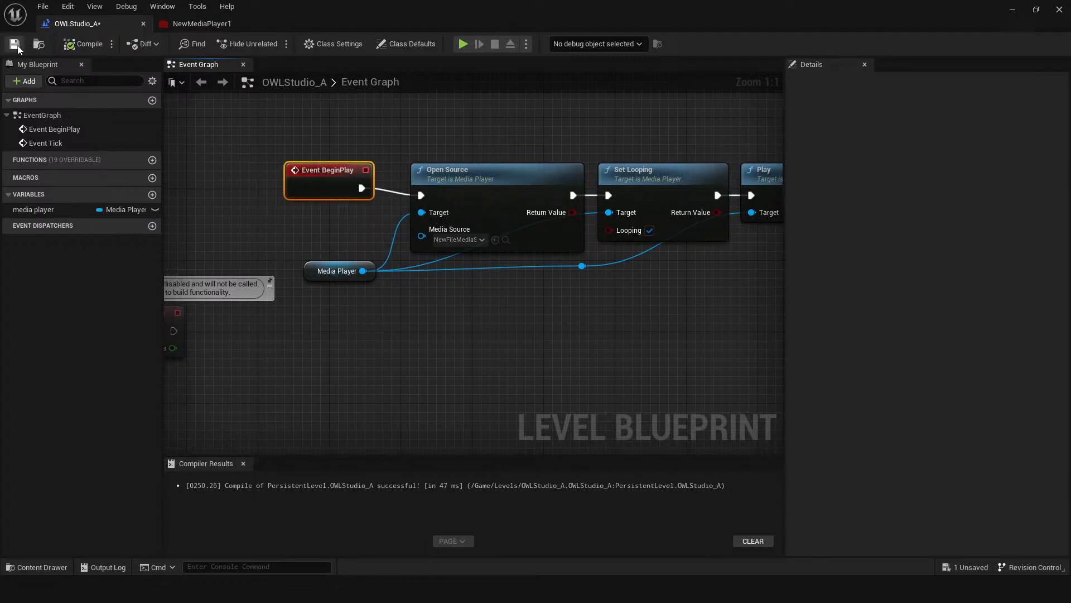
{"action": "left_click", "coordinate": [15, 45]}
Move the Media Player getter closer beneath the Open Source node.
{"action": "scroll", "coordinate": [567, 321], "scroll_direction": "down", "scroll_amount": 1}
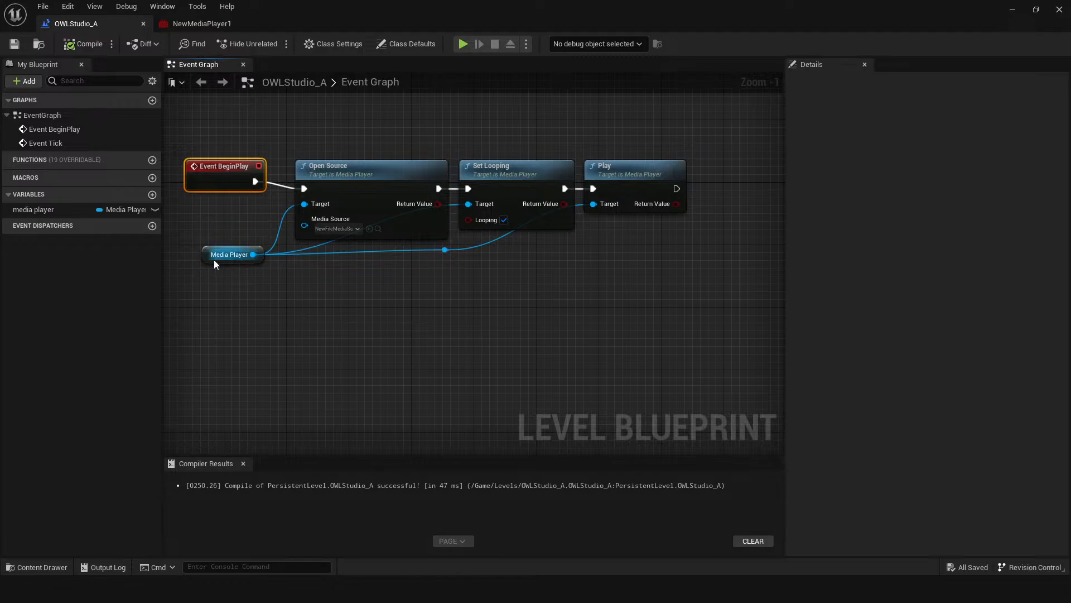
{"action": "left_click_drag", "start_coordinate": [213, 260], "coordinate": [277, 267]}
{"action": "left_click_drag", "start_coordinate": [307, 132], "coordinate": [608, 312]}
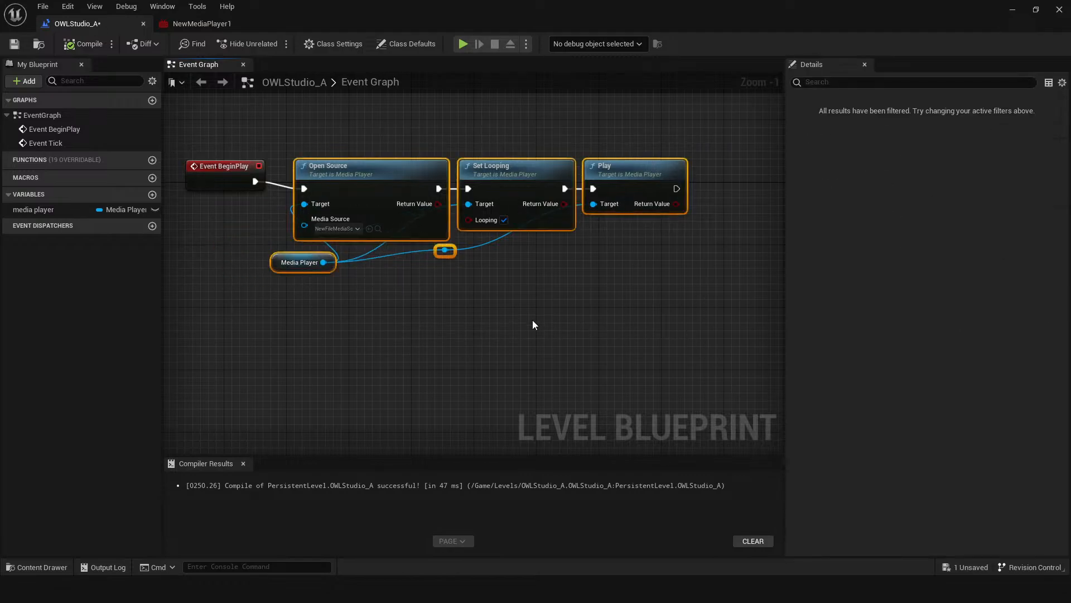
{"action": "left_click", "coordinate": [380, 326]}
Create a Level Sequence in the Composure MediaPlayers folder and open it.
{"action": "key", "text": "ctrl+space"}
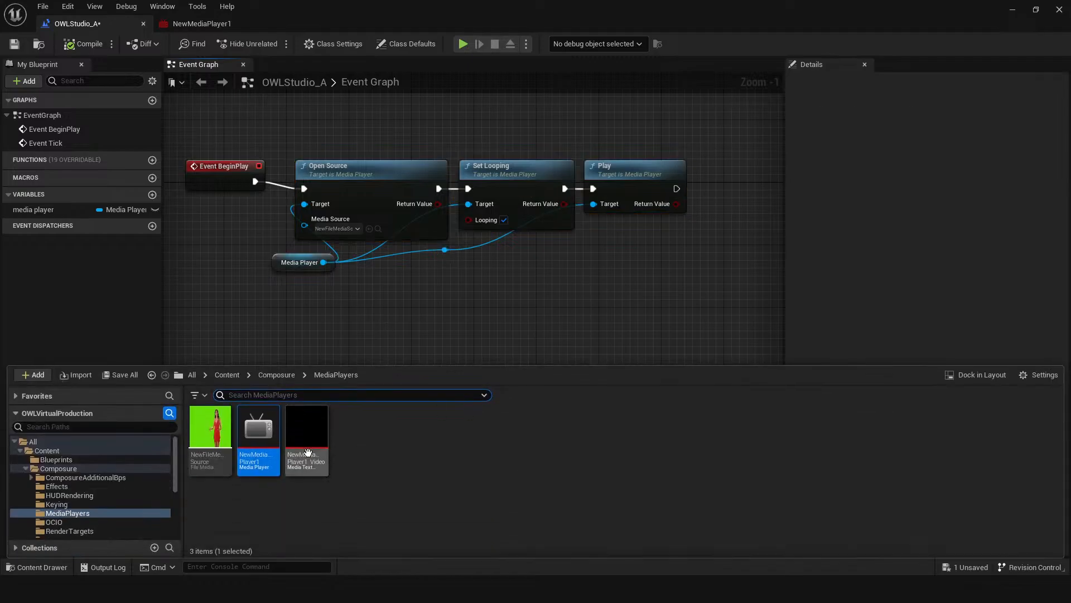
{"action": "right_click", "coordinate": [373, 450]}
{"action": "mouse_move", "coordinate": [387, 409]}
{"action": "mouse_move", "coordinate": [431, 366]}
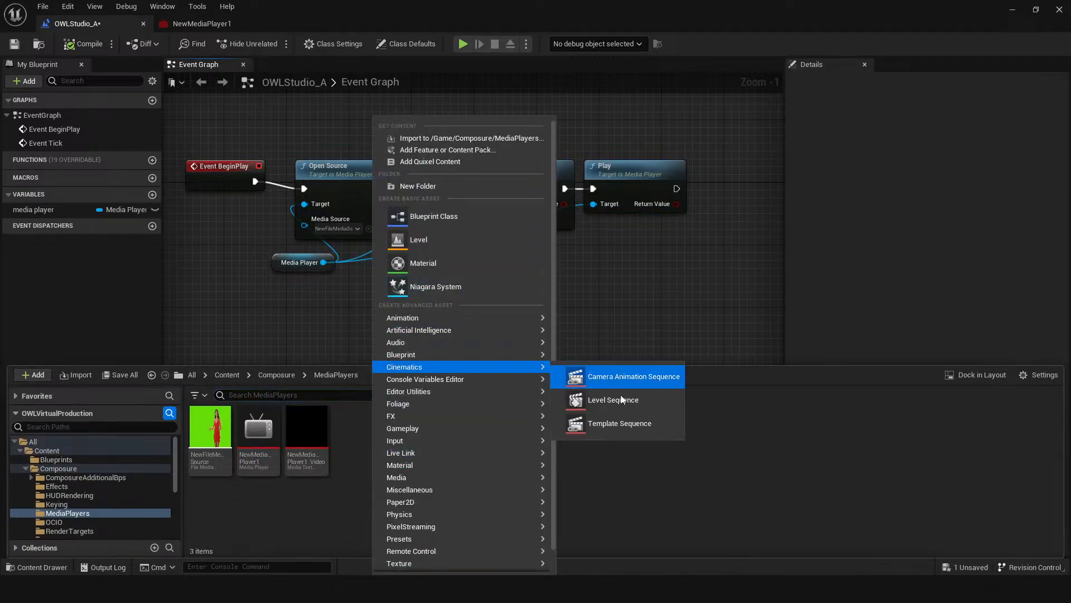
{"action": "left_click", "coordinate": [601, 402]}
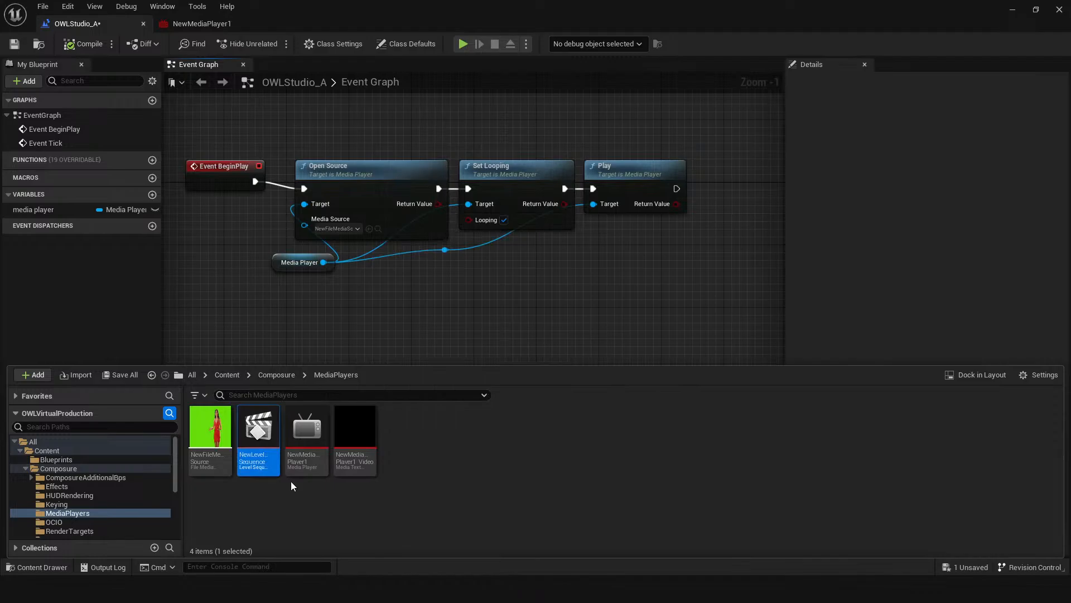
{"action": "double_click", "coordinate": [259, 433]}
Add a Media Track to the sequence with NewFileMediaSource as its media source.
{"action": "left_click", "coordinate": [404, 218]}
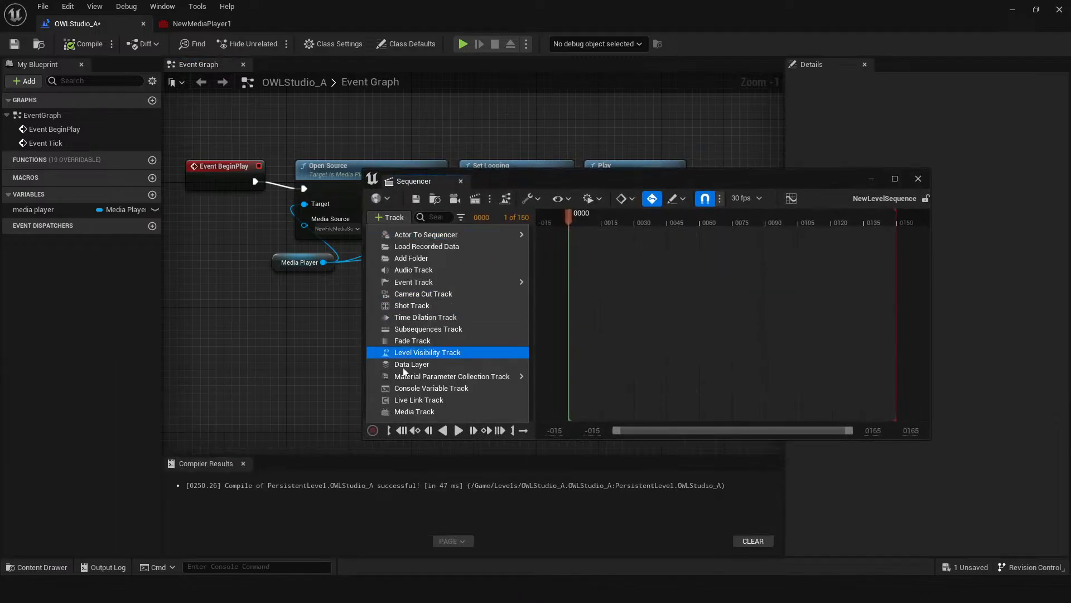
{"action": "left_click", "coordinate": [410, 412]}
{"action": "left_click", "coordinate": [515, 232]}
{"action": "mouse_move", "coordinate": [532, 249]}
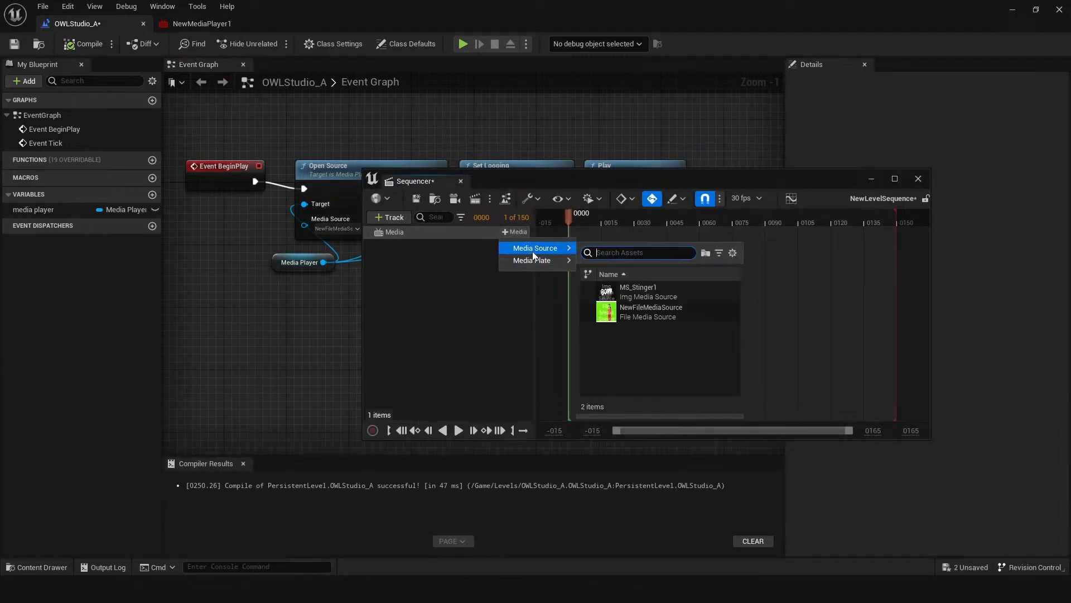
{"action": "left_click", "coordinate": [617, 308]}
Set the media section's Media Texture to NewMediaPlayer1_Video and scrub the sequence to frame 12.
{"action": "right_click", "coordinate": [446, 252]}
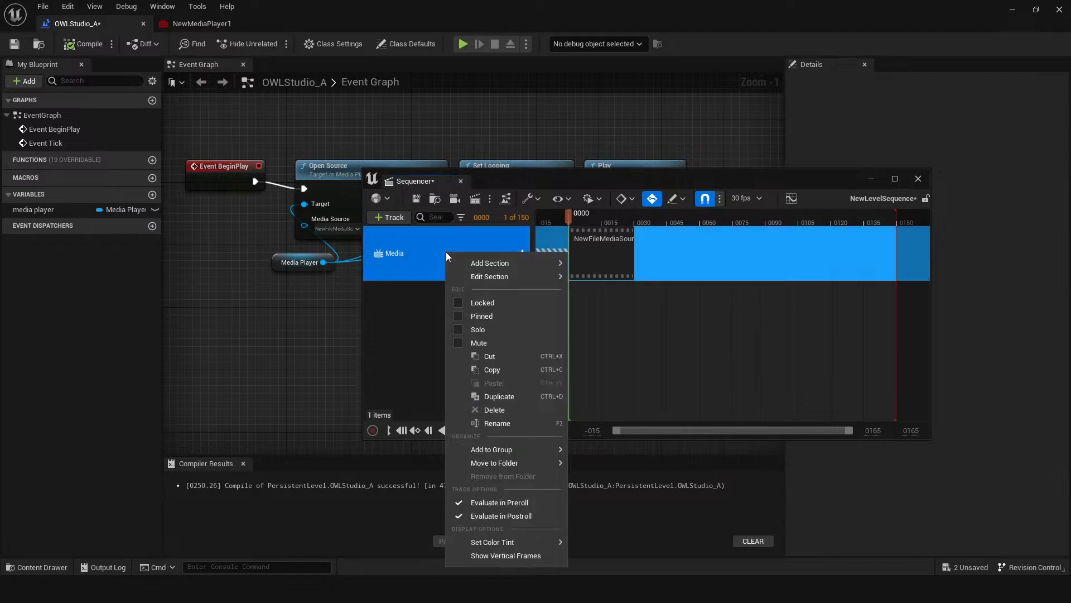
{"action": "mouse_move", "coordinate": [551, 280]}
{"action": "left_click", "coordinate": [765, 511]}
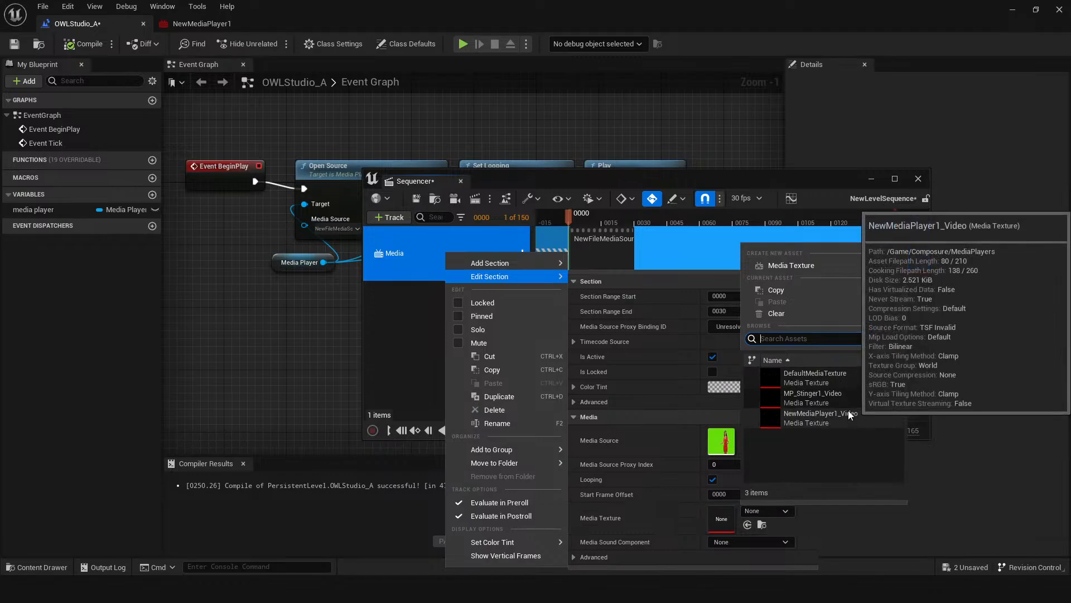
{"action": "left_click", "coordinate": [797, 417]}
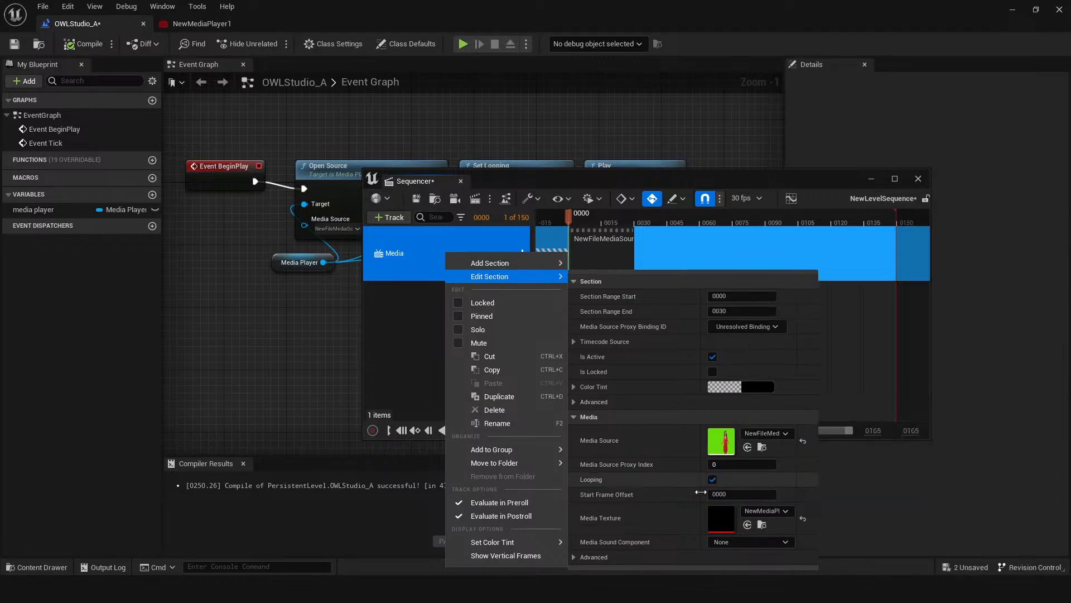
{"action": "left_click", "coordinate": [403, 343]}
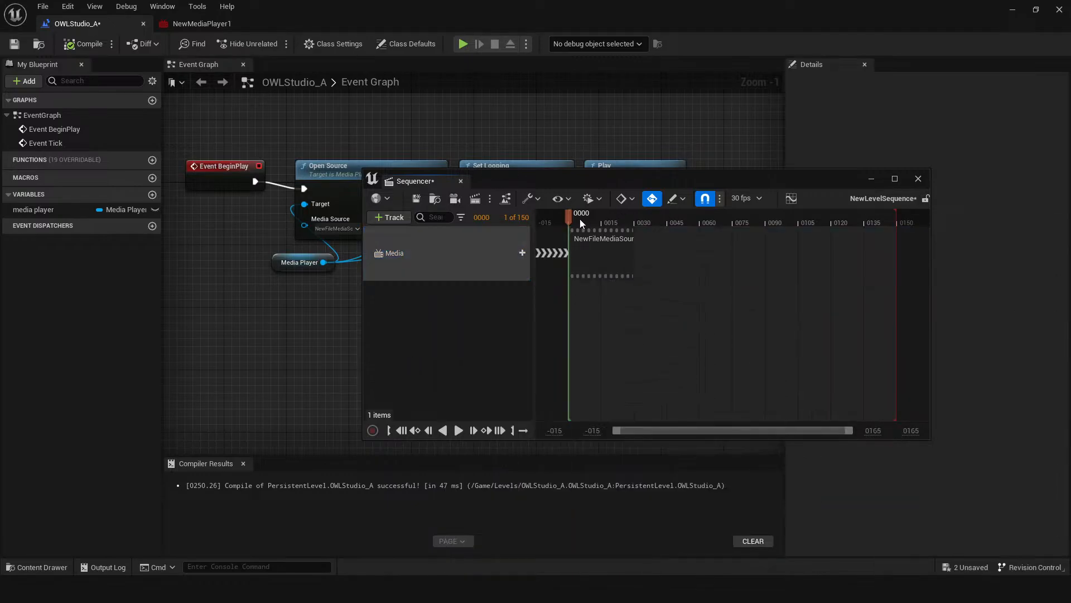
{"action": "left_click_drag", "start_coordinate": [580, 219], "coordinate": [594, 232]}
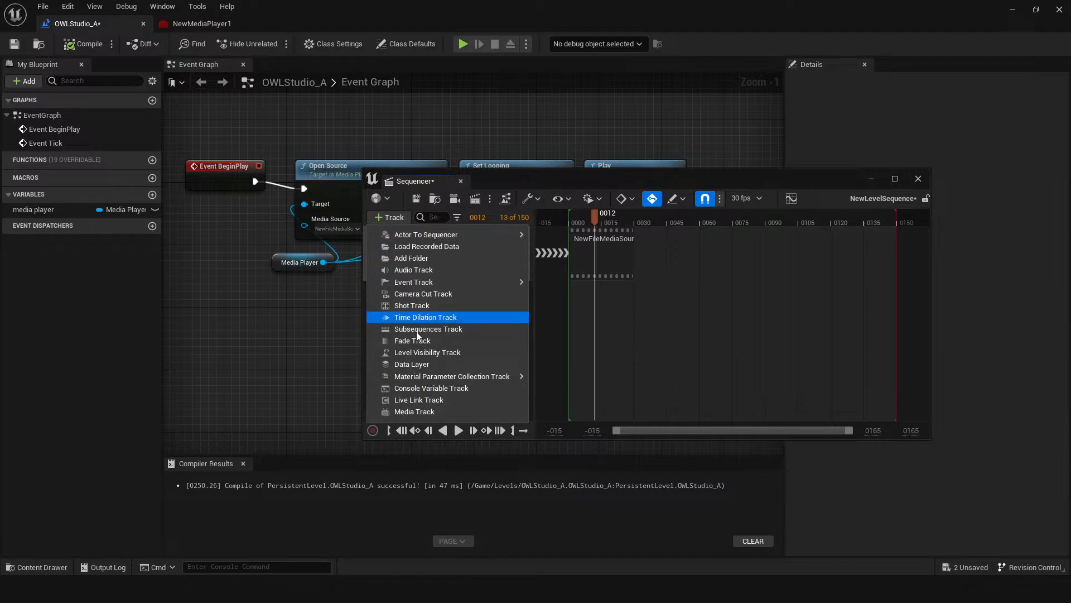
Add a second, empty Media Track, then save and close the sequence.
{"action": "left_click", "coordinate": [419, 410]}
{"action": "left_click", "coordinate": [514, 287]}
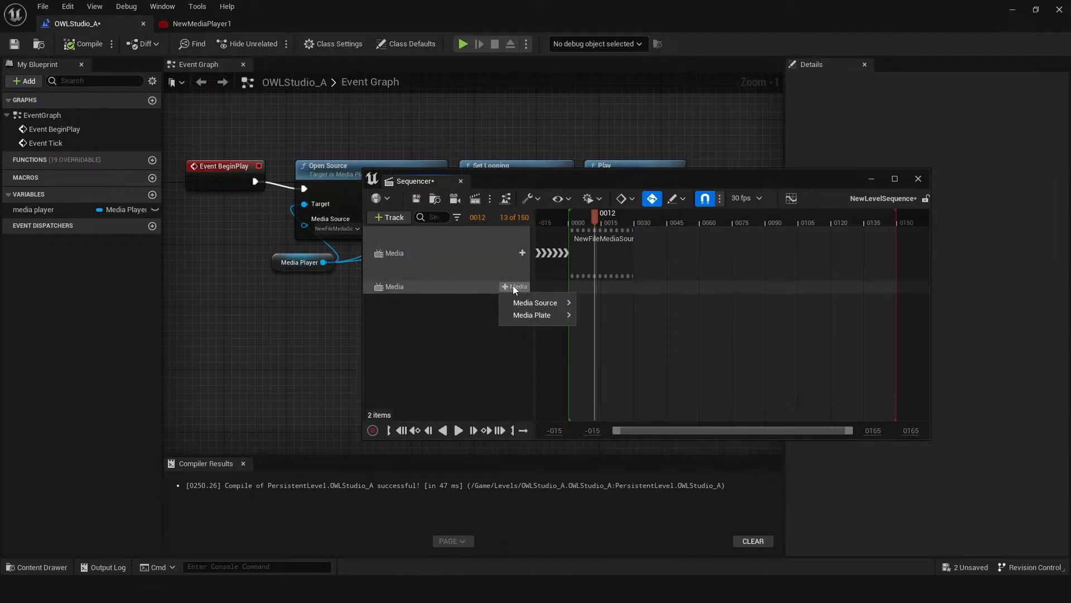
{"action": "mouse_move", "coordinate": [546, 304]}
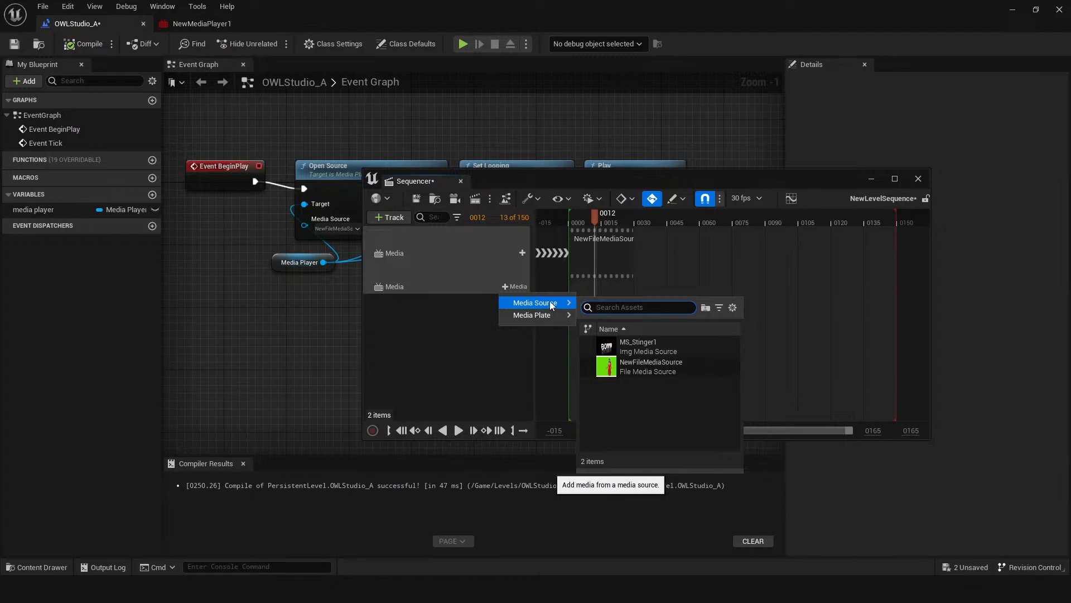
{"action": "left_click", "coordinate": [437, 338]}
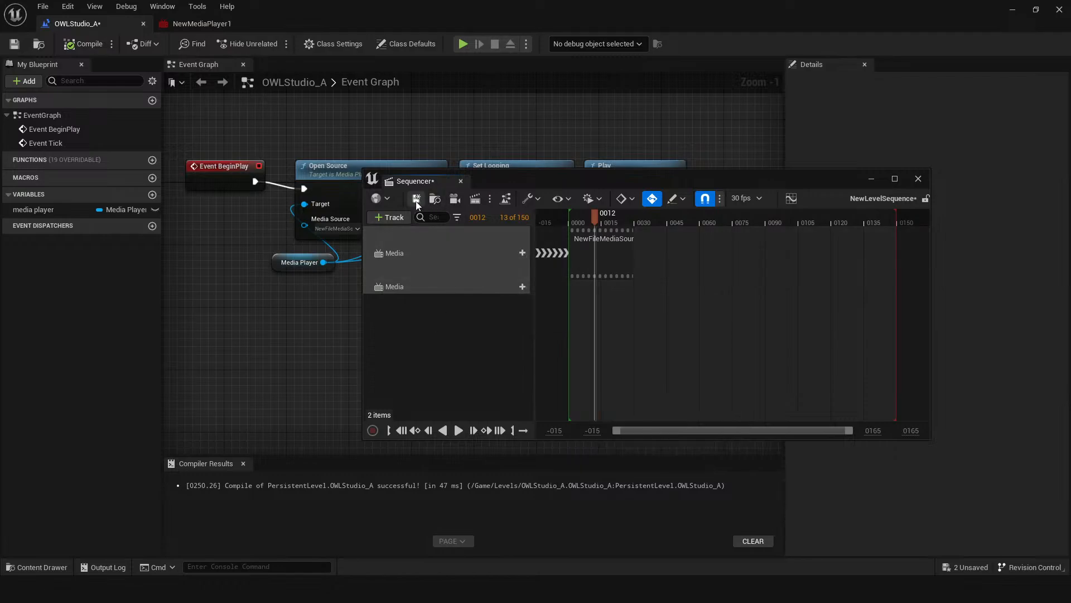
{"action": "left_click", "coordinate": [415, 199]}
{"action": "left_click", "coordinate": [918, 178]}
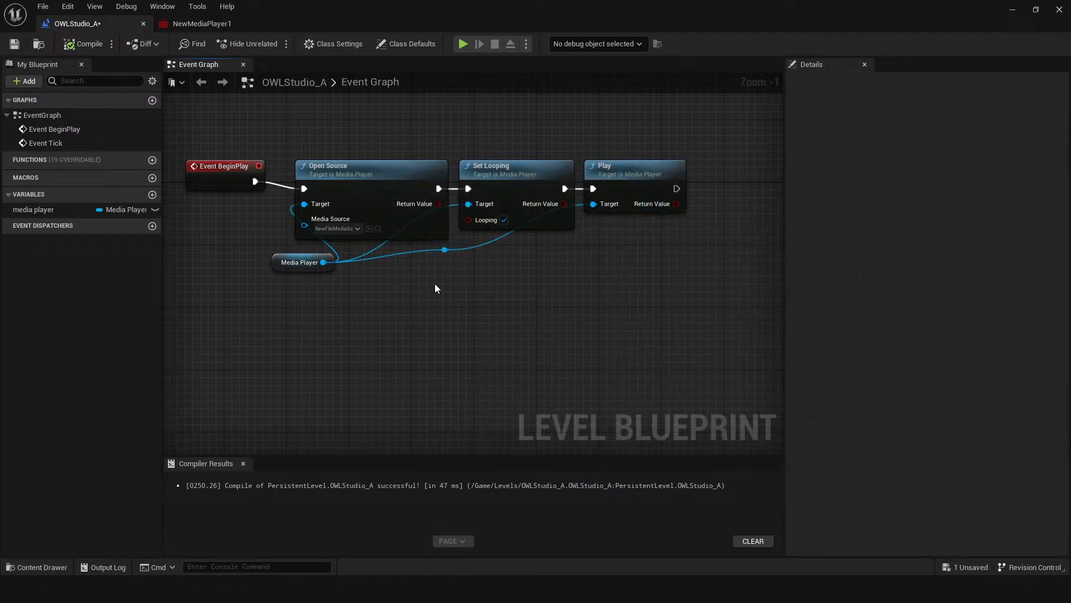
Create a Media Bundle asset in the MediaPlayers folder.
{"action": "key", "text": "ctrl+space"}
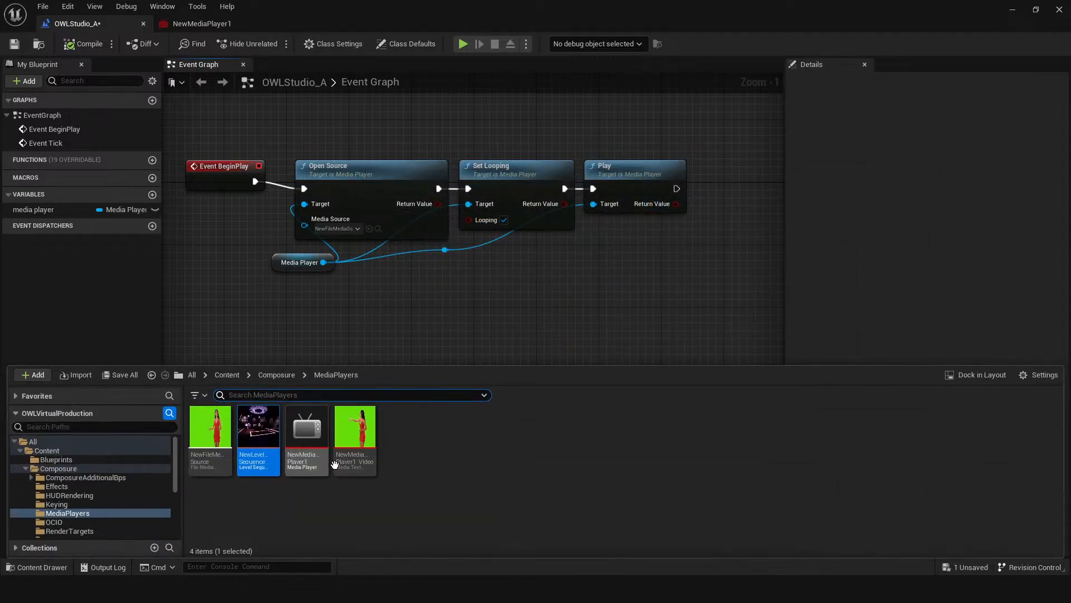
{"action": "left_click", "coordinate": [406, 474]}
{"action": "right_click", "coordinate": [406, 474]}
{"action": "mouse_move", "coordinate": [538, 250]}
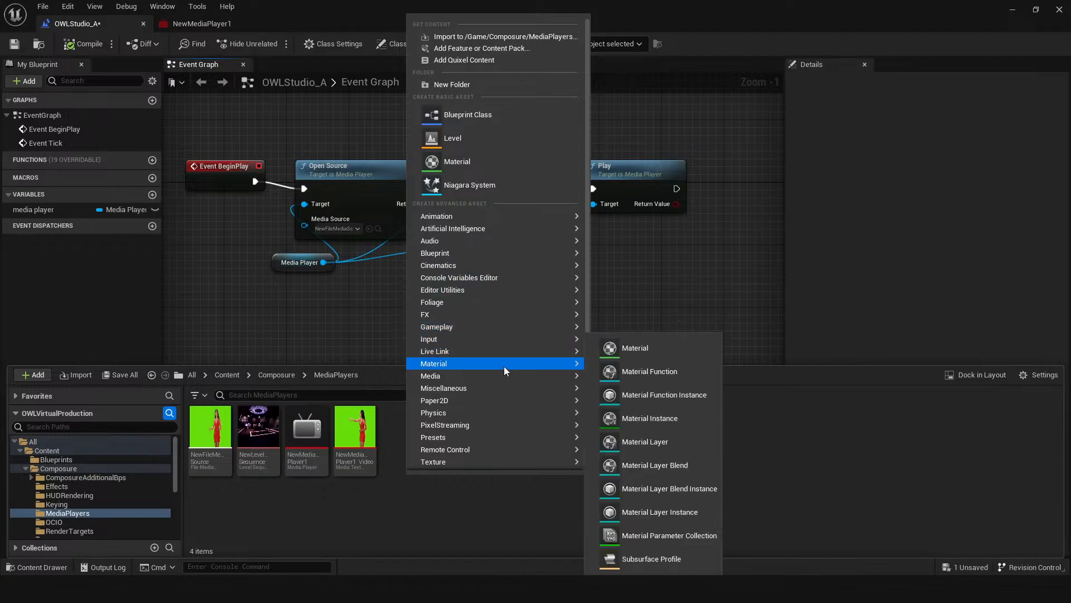
{"action": "mouse_move", "coordinate": [503, 377]}
{"action": "left_click", "coordinate": [637, 373]}
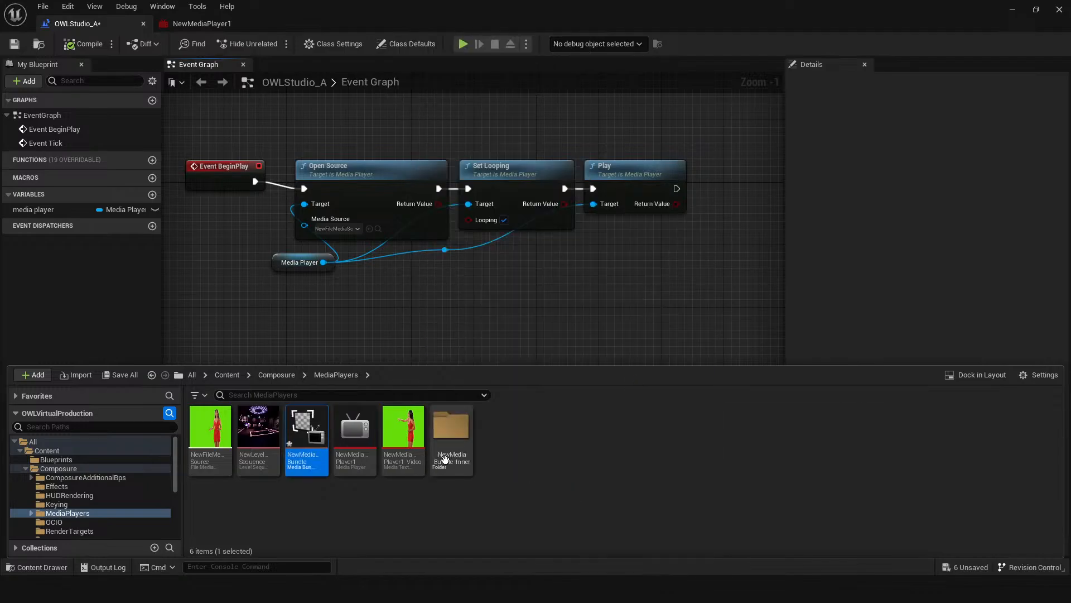
Set the new media bundle's Media Source to Aja Media Source, save it and return to the Level Blueprint.
{"action": "double_click", "coordinate": [290, 421]}
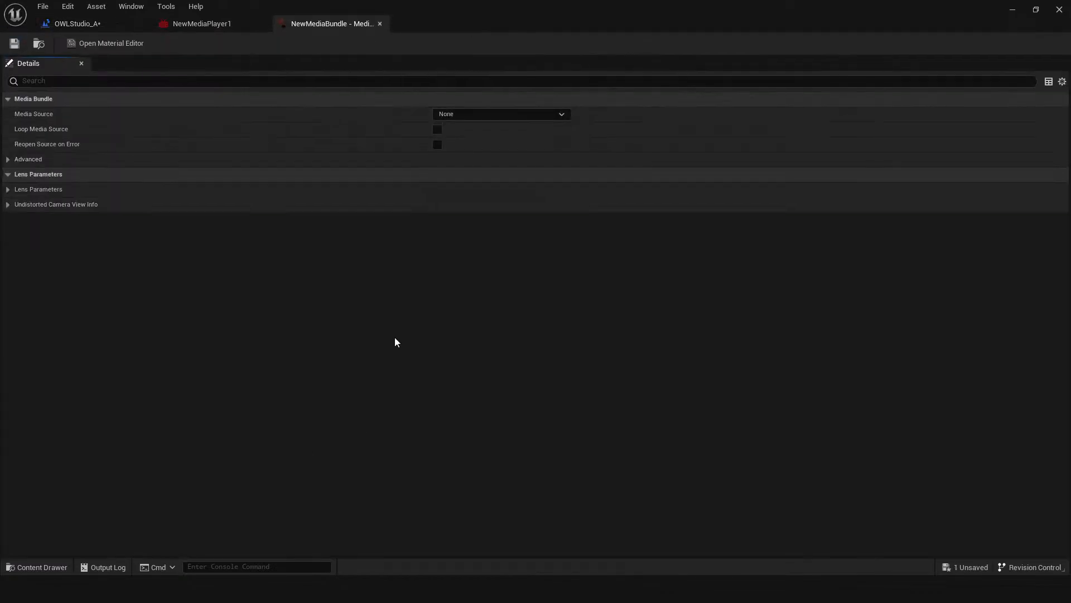
{"action": "left_click", "coordinate": [459, 115]}
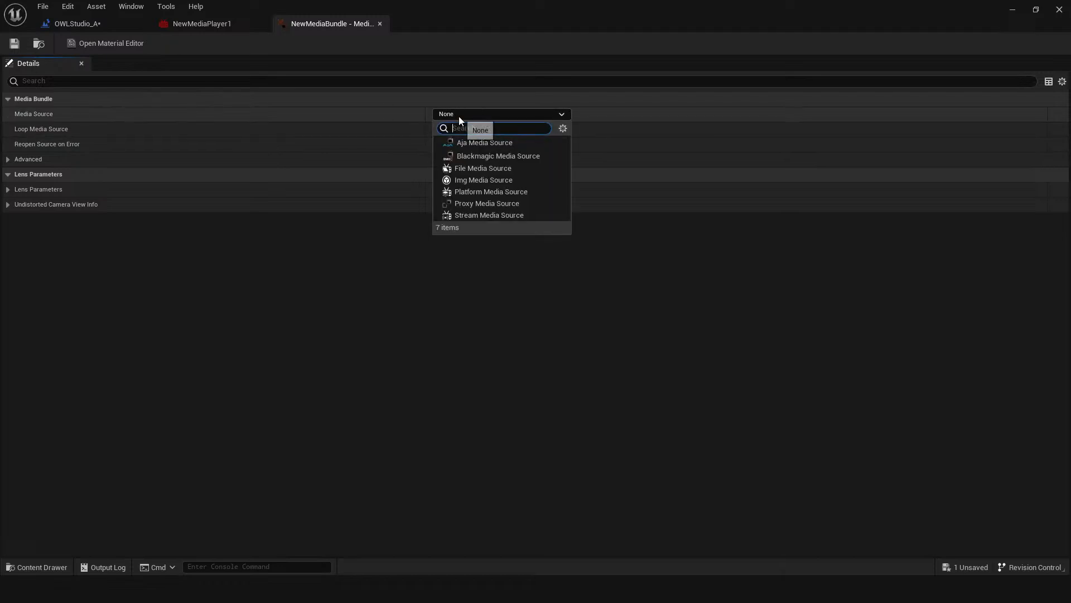
{"action": "left_click", "coordinate": [504, 143]}
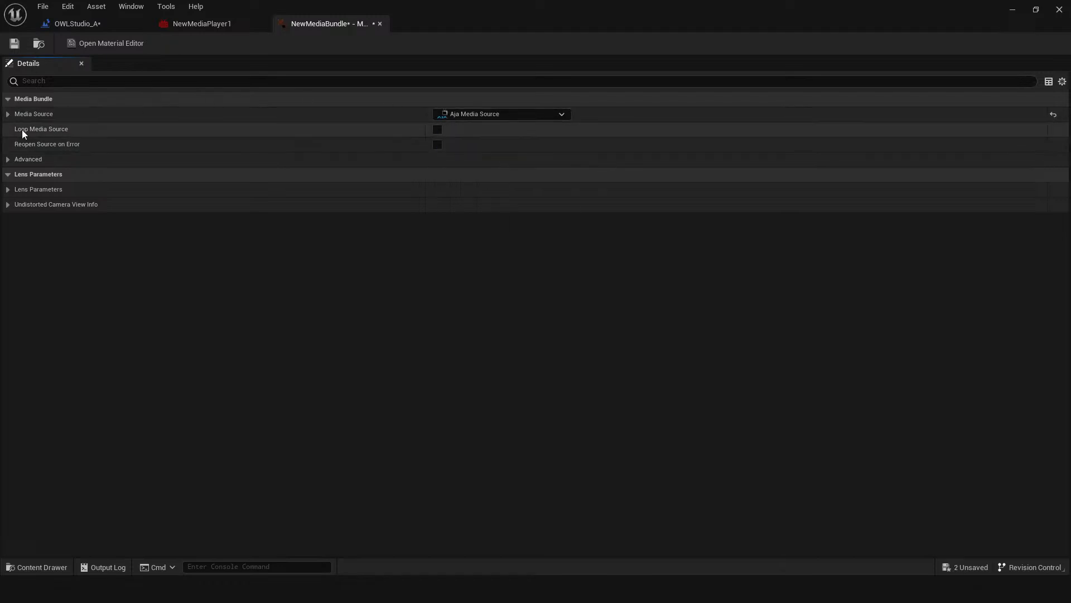
{"action": "left_click", "coordinate": [98, 25]}
{"action": "key", "text": "ctrl+space"}
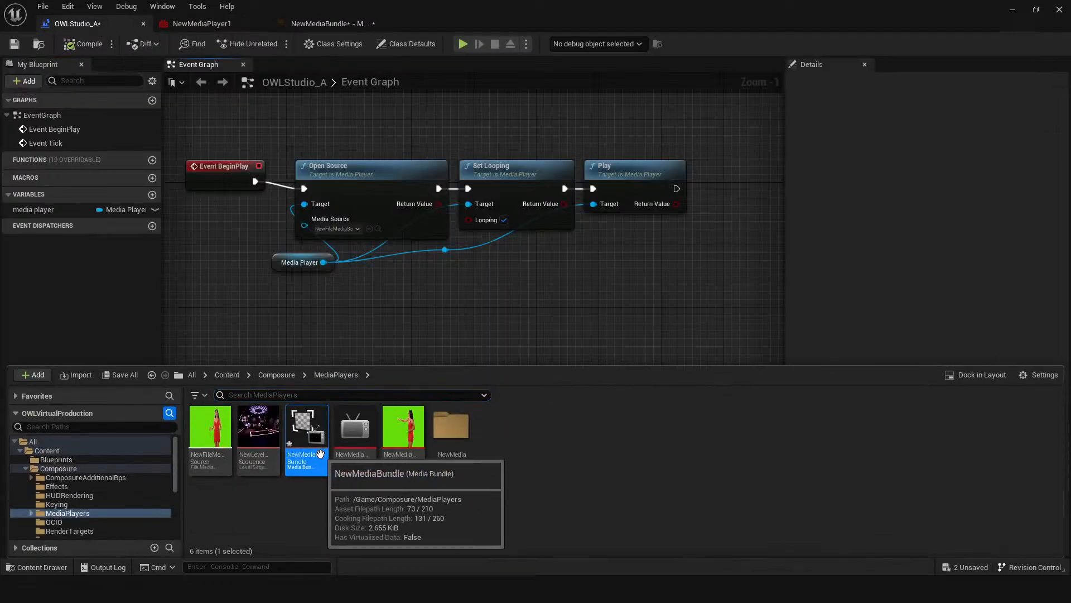
Add a variable named mediabundle to the Level Blueprint and set its type to a Media Bundle object reference.
{"action": "left_click", "coordinate": [152, 194]}
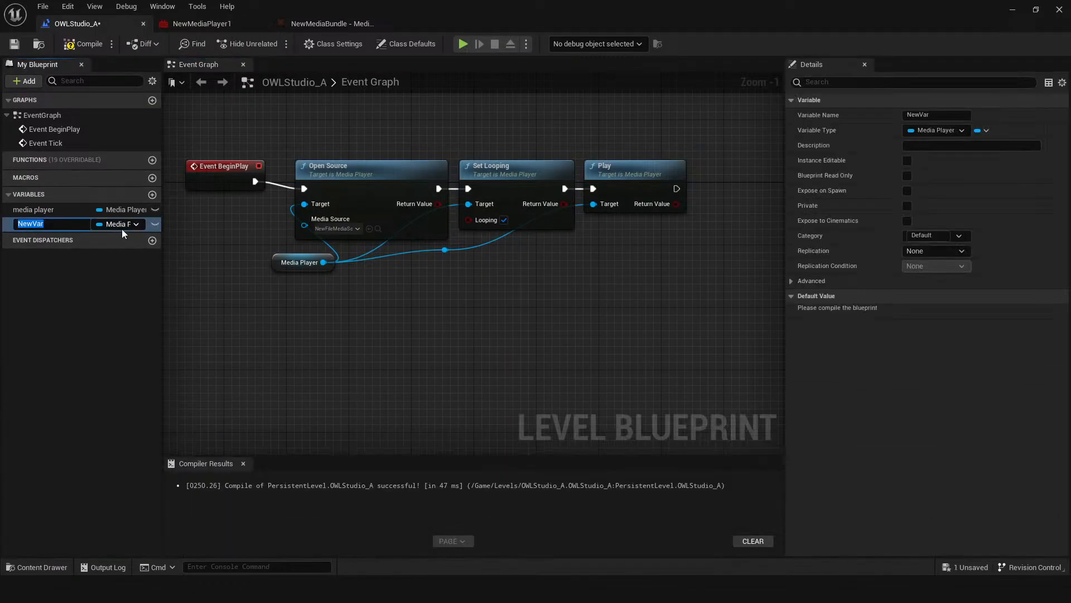
{"action": "type", "text": "mediabundle"}
{"action": "key", "text": "Return"}
{"action": "left_click", "coordinate": [134, 224]}
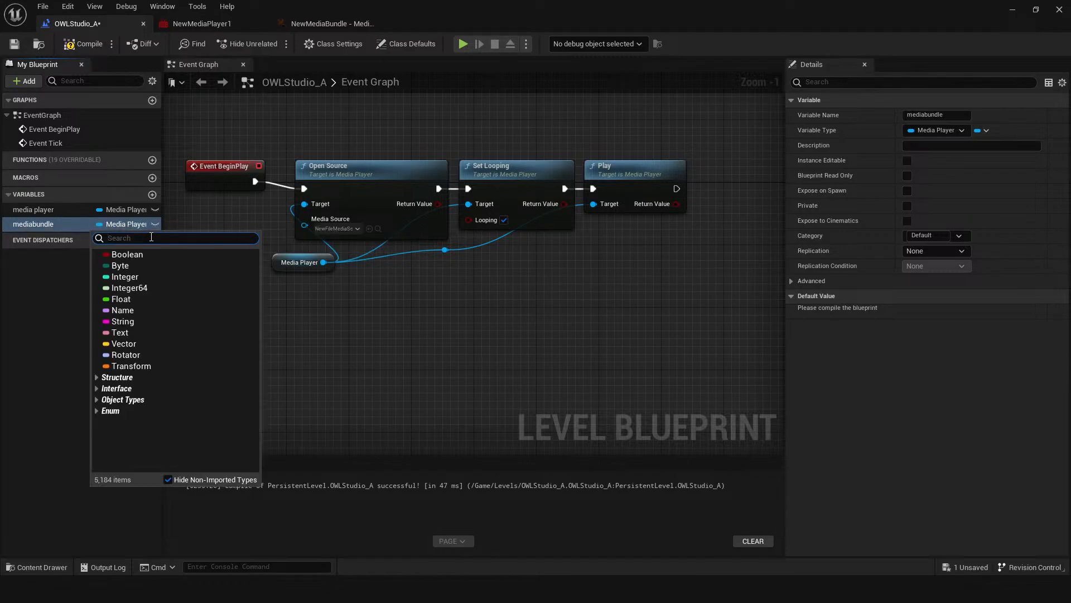
{"action": "type", "text": "bundle"}
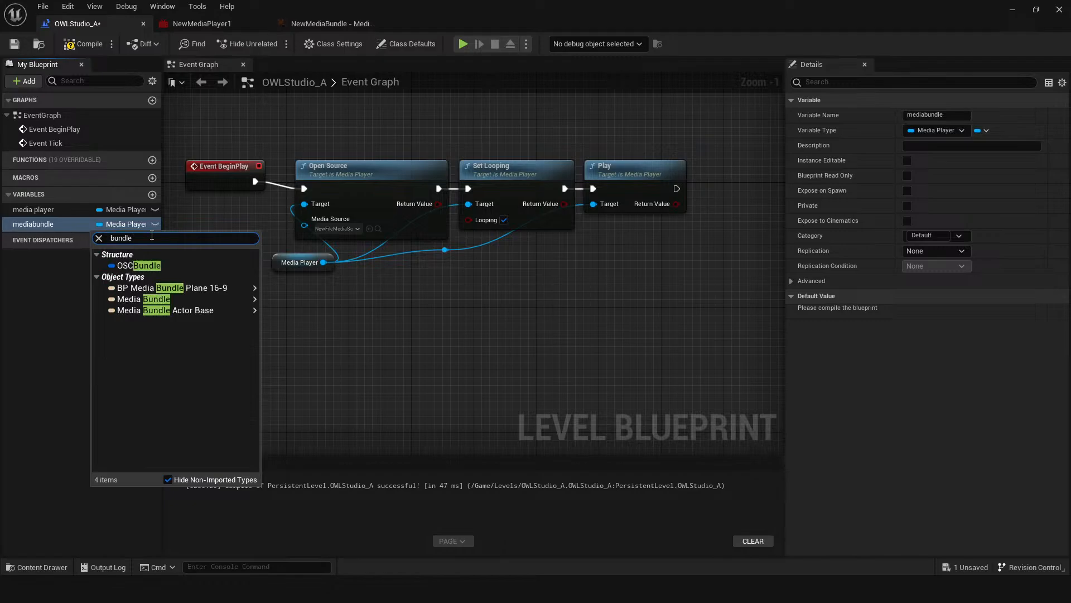
{"action": "mouse_move", "coordinate": [226, 298]}
{"action": "left_click", "coordinate": [272, 299]}
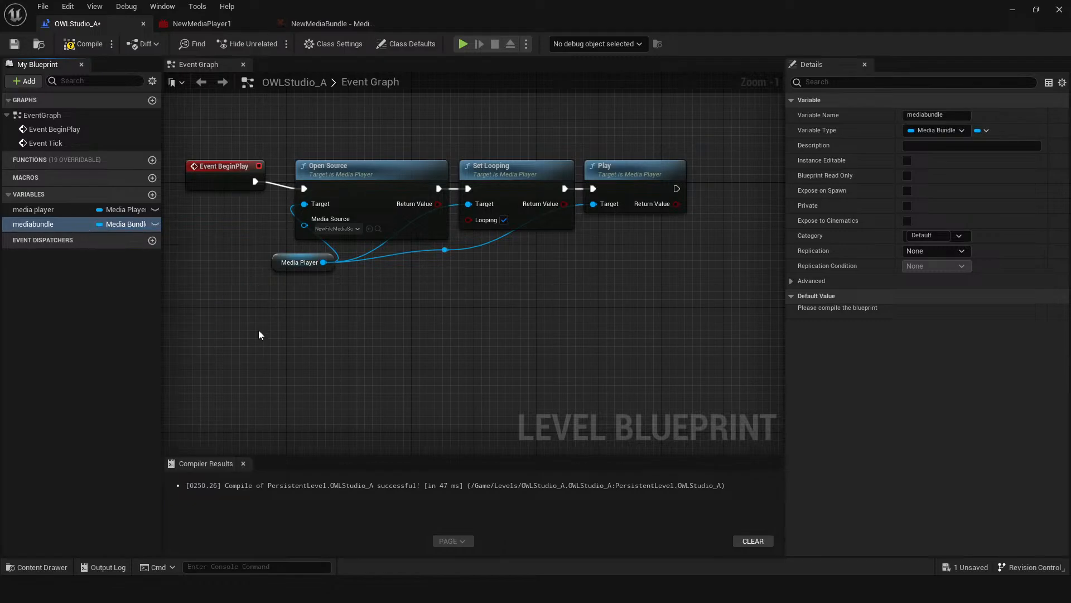
Compile and save the Level Blueprint, and set the mediabundle variable's default value to NewMediaBundle.
{"action": "left_click", "coordinate": [85, 44]}
{"action": "left_click", "coordinate": [16, 44]}
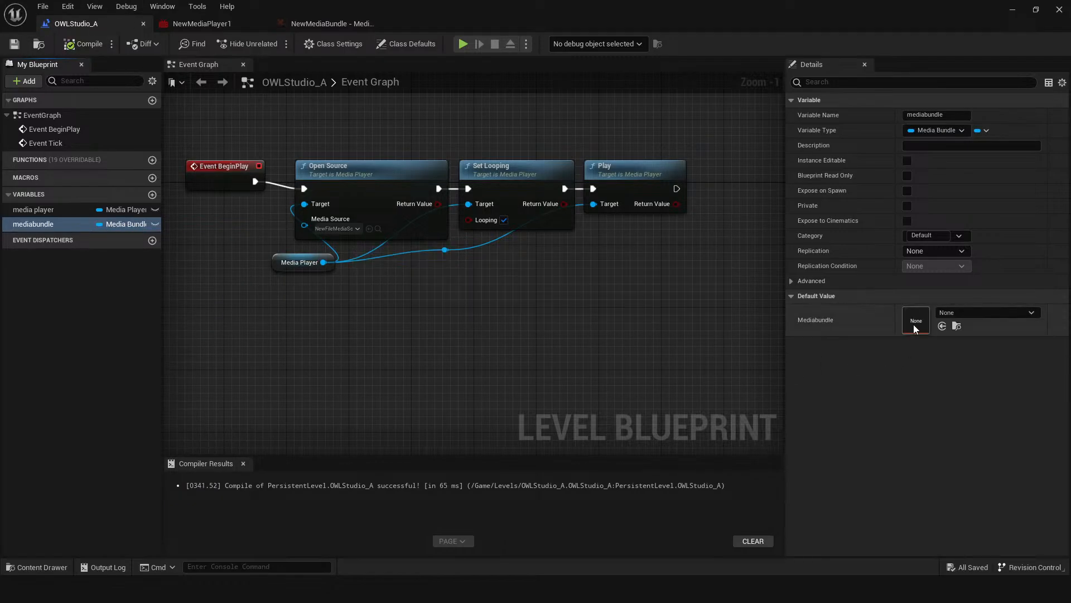
{"action": "left_click", "coordinate": [948, 314]}
{"action": "left_click", "coordinate": [952, 244]}
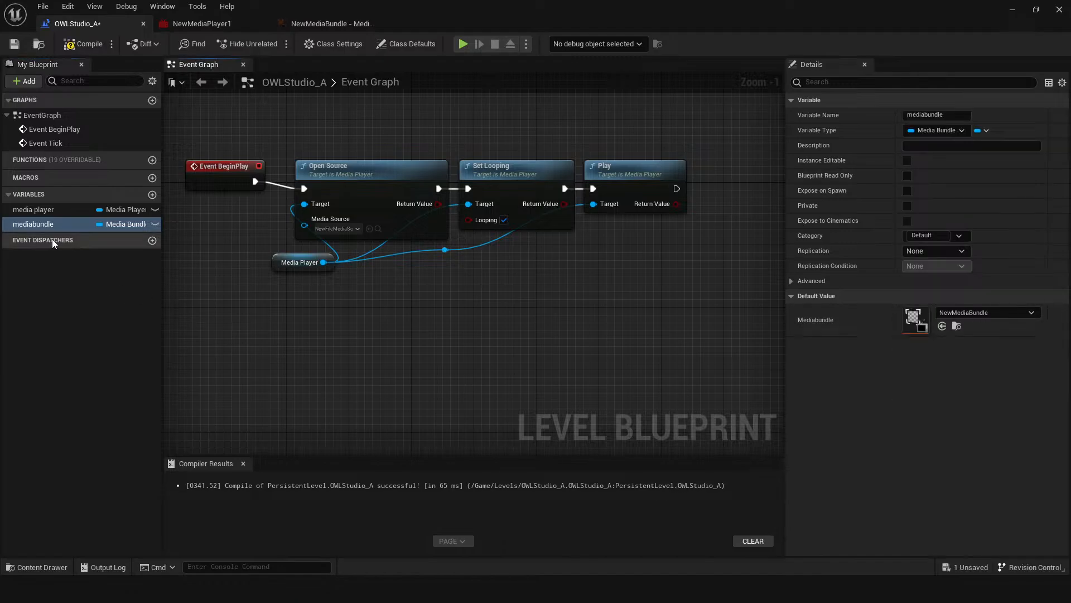
Place a Get node for mediabundle in the Event Graph and search its available actions for "start" and "input".
{"action": "left_click_drag", "start_coordinate": [39, 223], "coordinate": [322, 352]}
{"action": "left_click", "coordinate": [349, 370]}
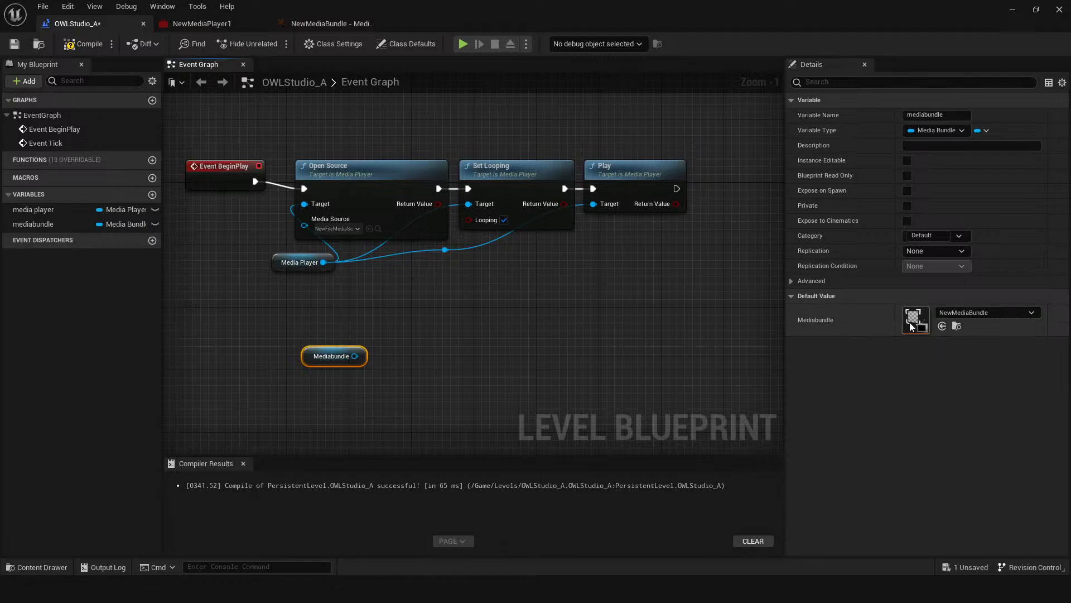
{"action": "left_click_drag", "start_coordinate": [355, 356], "coordinate": [417, 325]}
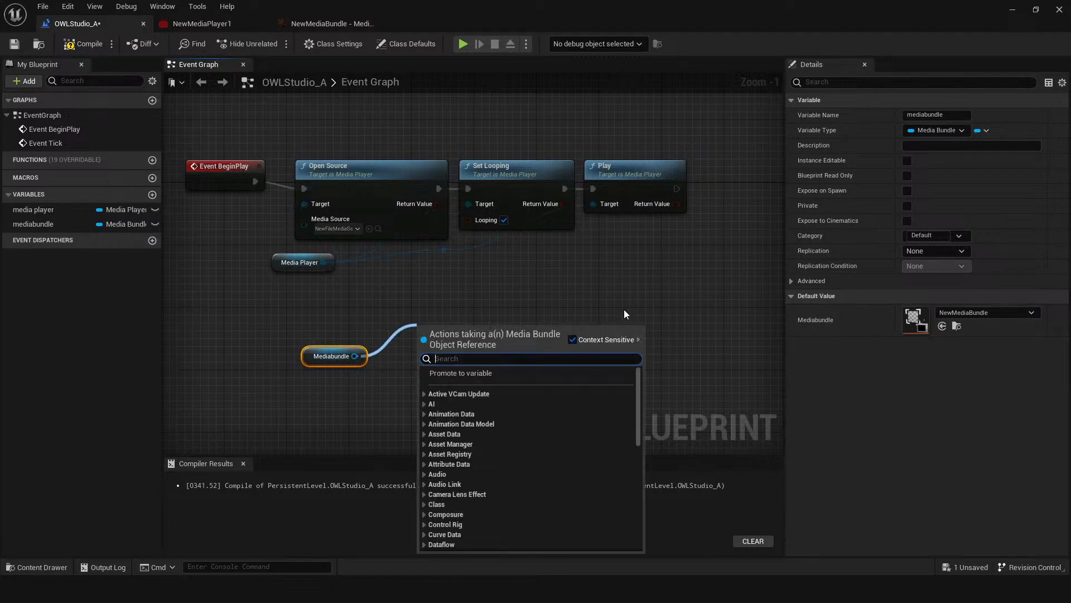
{"action": "type", "text": "s"}
{"action": "key", "text": "BackSpace"}
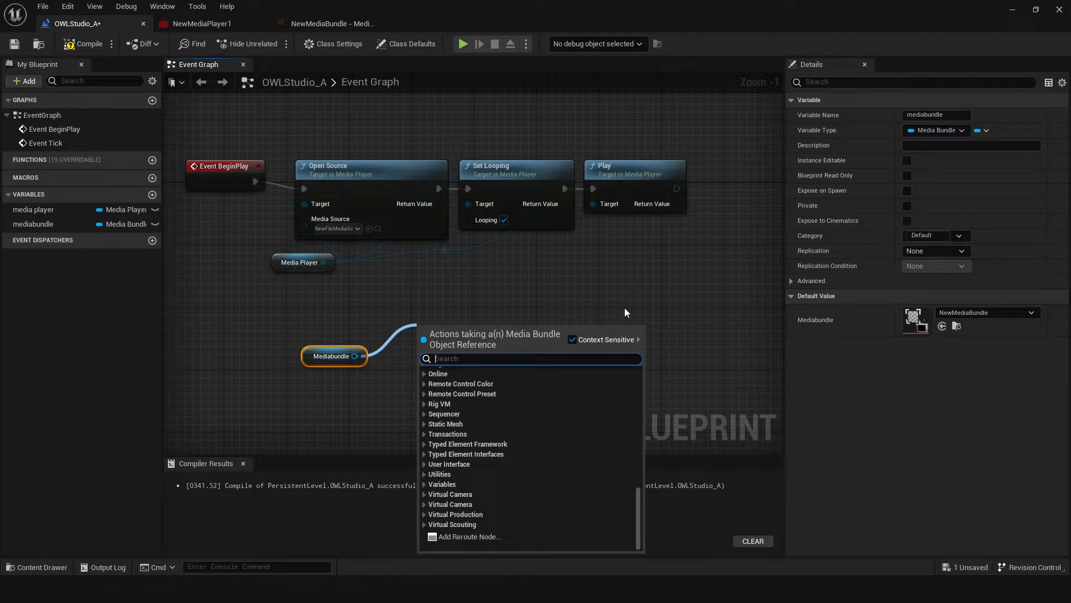
{"action": "type", "text": "start"}
{"action": "key", "text": "BackSpace"}
{"action": "key", "text": "BackSpace"}
{"action": "key", "text": "BackSpace"}
{"action": "key", "text": "BackSpace"}
{"action": "key", "text": "BackSpace"}
{"action": "type", "text": "input"}
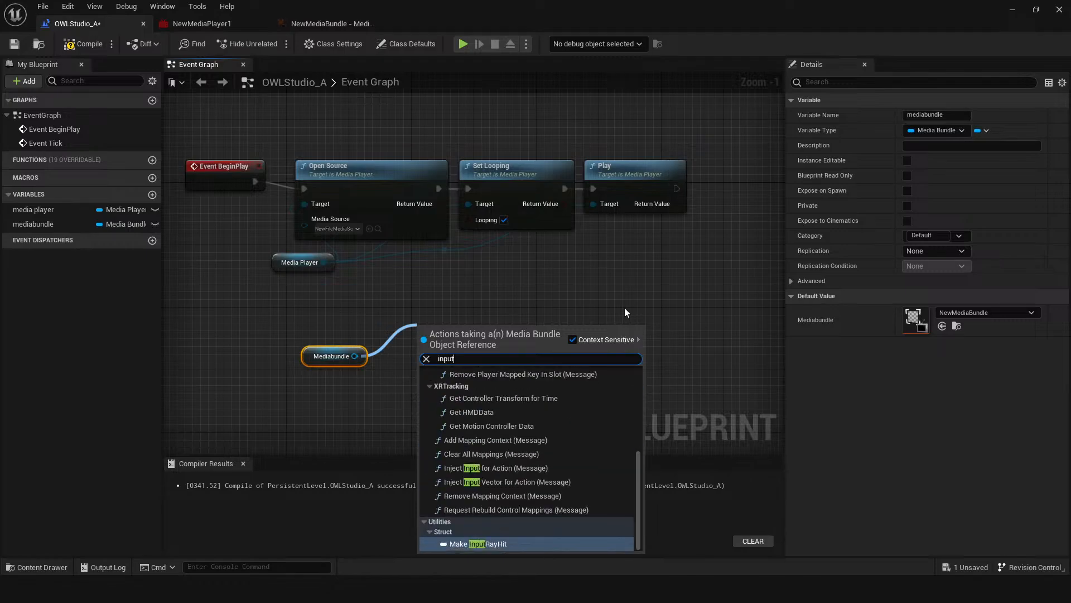
{"action": "scroll", "coordinate": [536, 498], "scroll_direction": "up", "scroll_amount": 5}
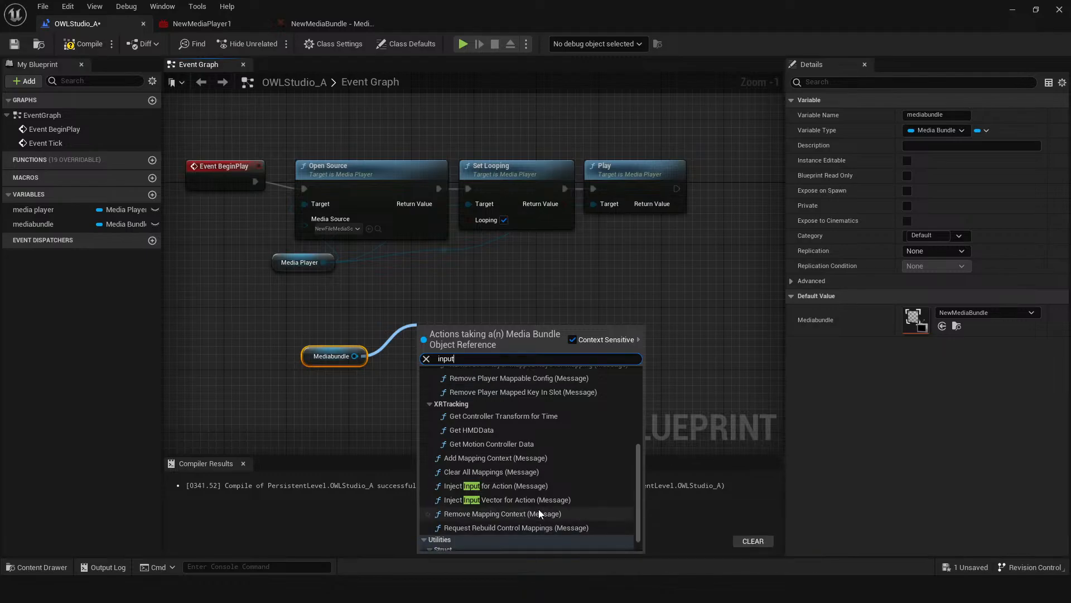
{"action": "left_click", "coordinate": [309, 322]}
Delete all media player and media bundle nodes from the Event Graph, keeping Event BeginPlay, and compile and save the Level Blueprint.
{"action": "right_click_drag", "start_coordinate": [272, 311], "coordinate": [405, 371]}
{"action": "left_click_drag", "start_coordinate": [425, 143], "coordinate": [687, 369]}
{"action": "key", "text": "Delete"}
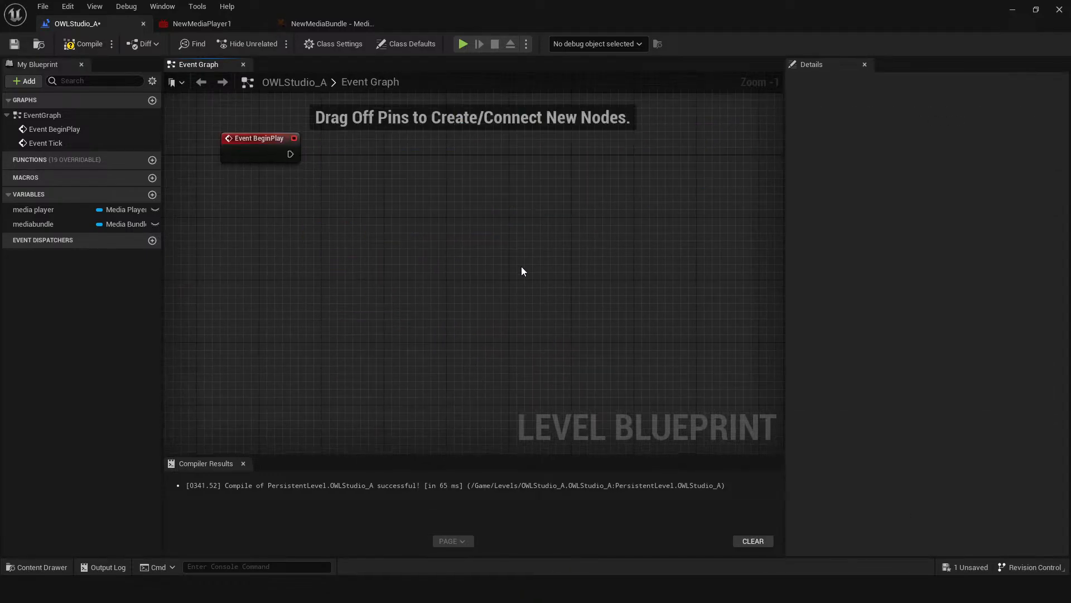
{"action": "left_click", "coordinate": [72, 51]}
{"action": "left_click", "coordinate": [16, 49]}
{"action": "right_click_drag", "start_coordinate": [277, 186], "coordinate": [341, 237]}
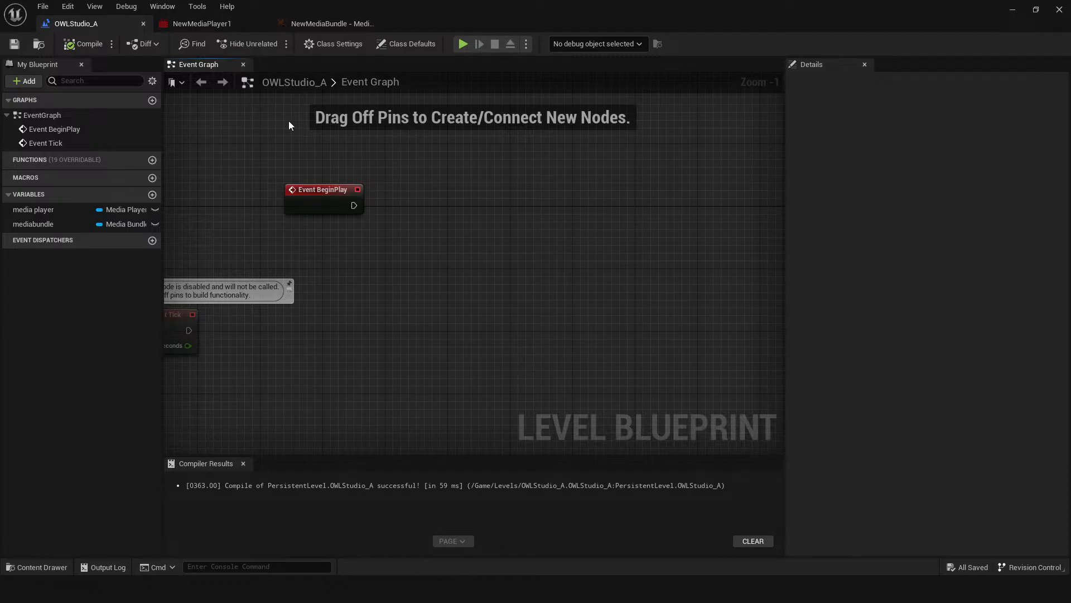
Close the NewMediaBundle and NewMediaPlayer1 editors, dock the Level Blueprint in the main window and return to the level viewport.
{"action": "left_click", "coordinate": [224, 23]}
{"action": "left_click", "coordinate": [333, 23]}
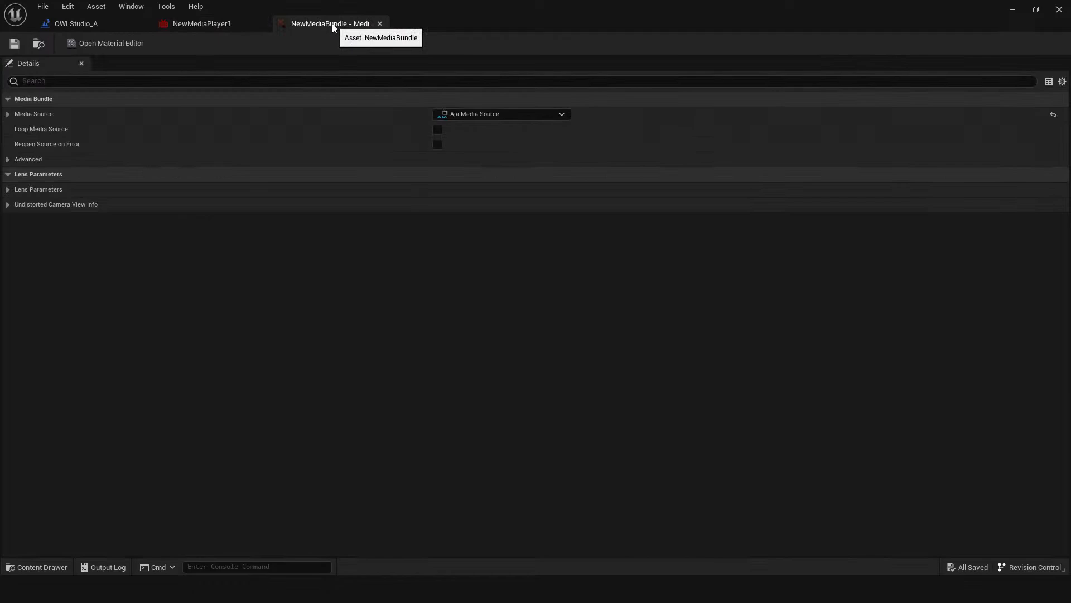
{"action": "left_click", "coordinate": [380, 24]}
{"action": "left_click", "coordinate": [263, 24]}
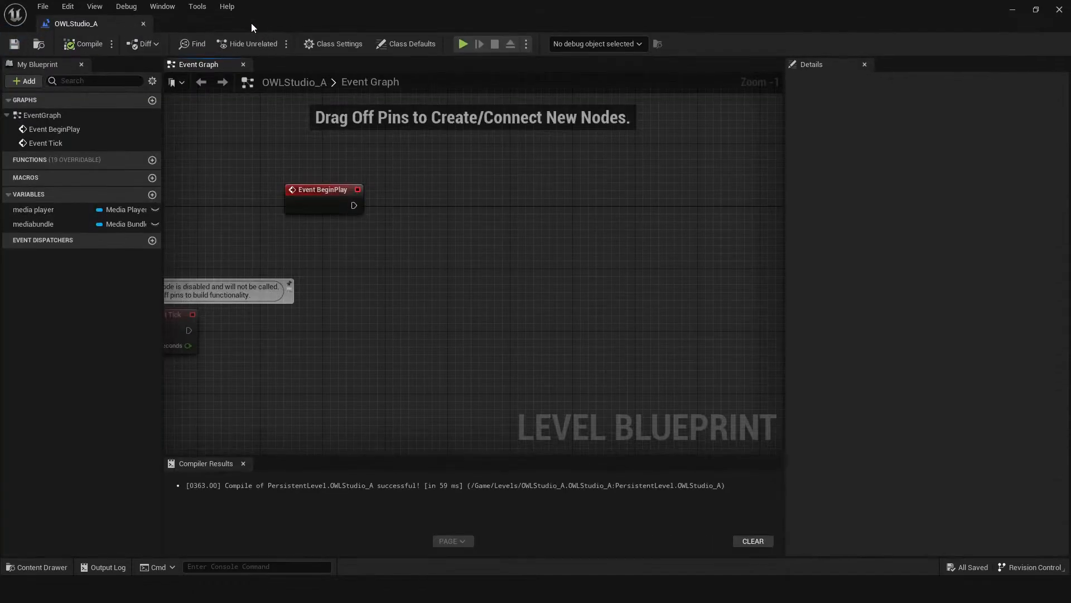
{"action": "left_click_drag", "start_coordinate": [115, 22], "coordinate": [222, 28]}
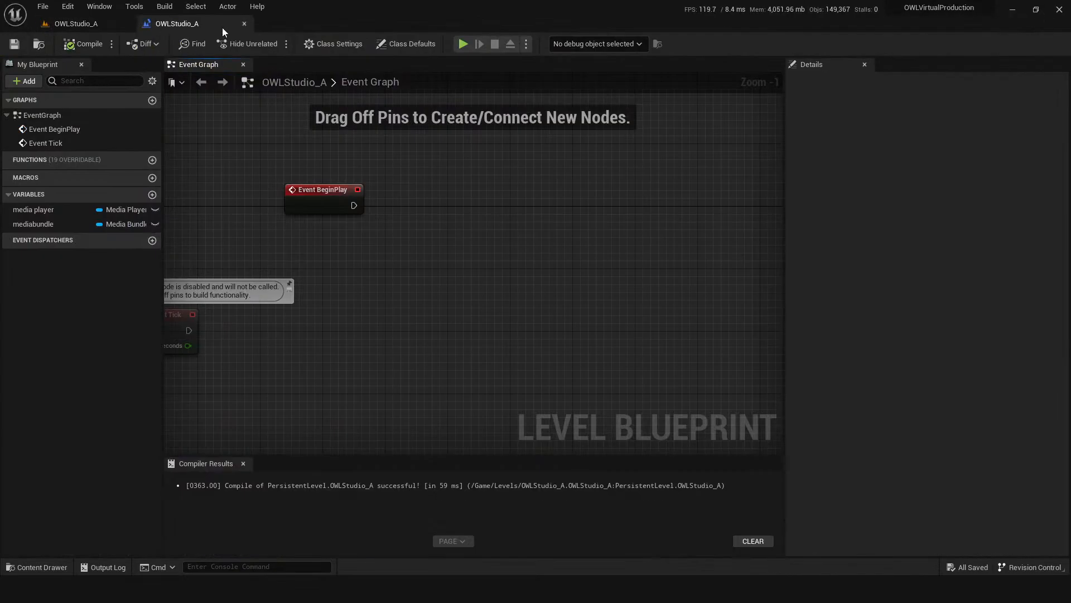
{"action": "left_click", "coordinate": [93, 25]}
{"action": "left_click", "coordinate": [712, 65]}
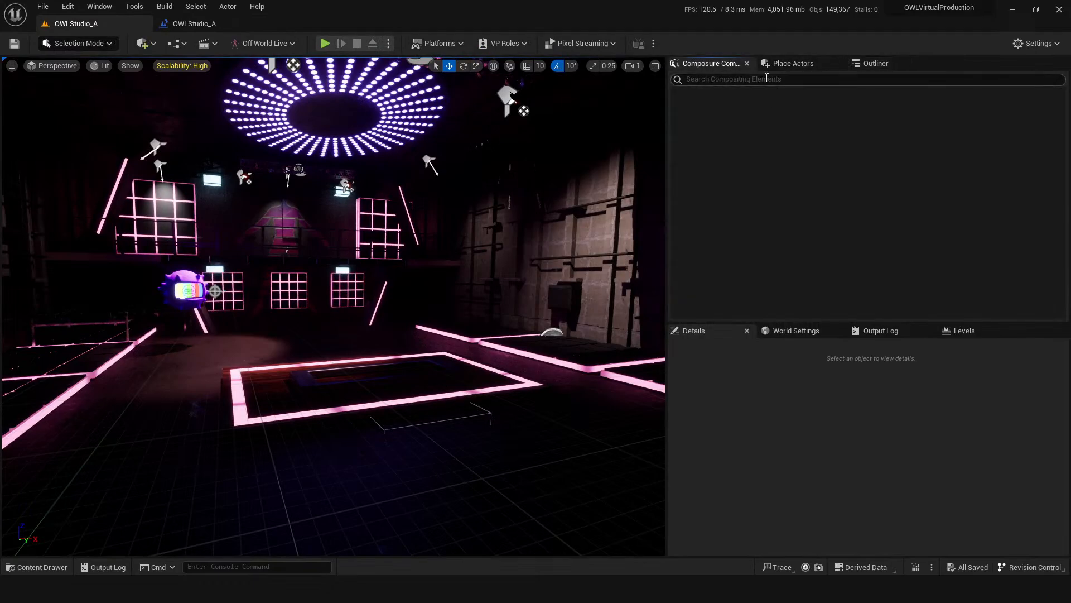
{"action": "left_click", "coordinate": [784, 66]}
{"action": "left_click", "coordinate": [722, 63]}
{"action": "left_click", "coordinate": [876, 63]}
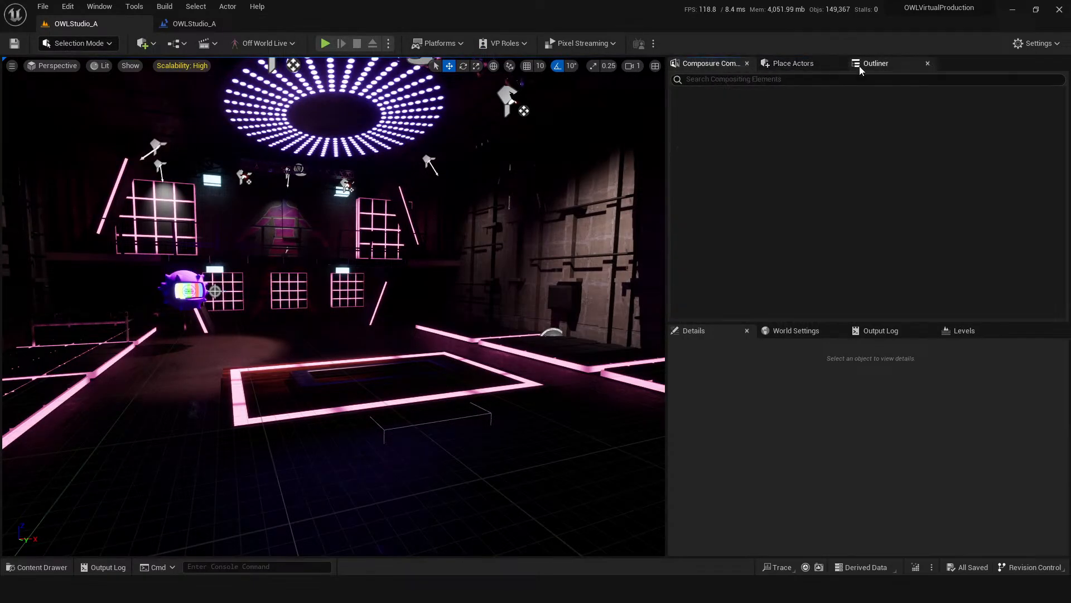
{"action": "left_click", "coordinate": [809, 66]}
{"action": "left_click", "coordinate": [718, 68]}
{"action": "left_click", "coordinate": [789, 66]}
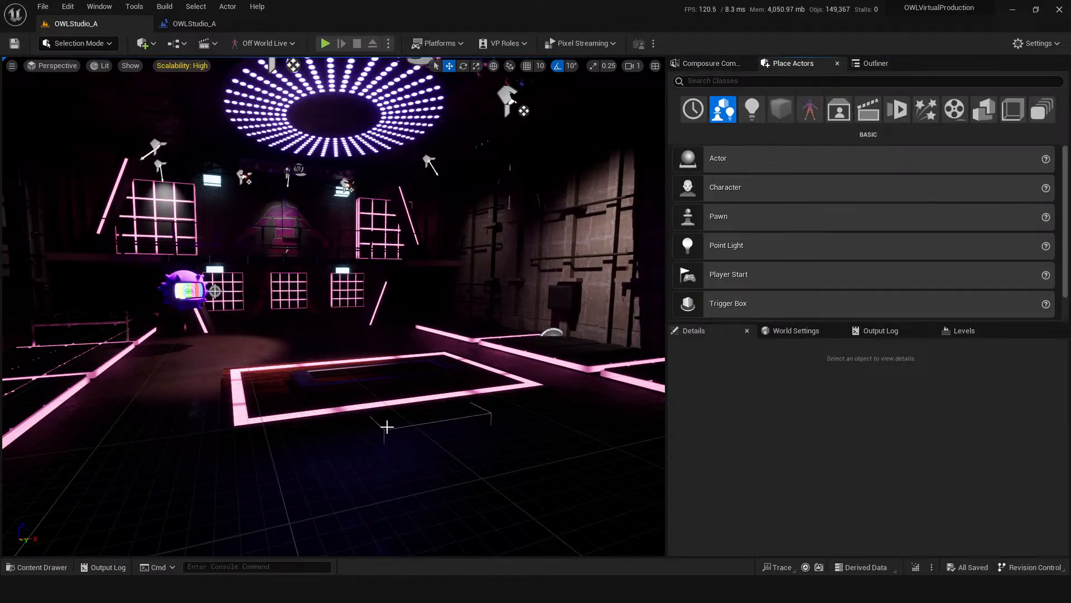
{"action": "left_click_drag", "start_coordinate": [472, 459], "coordinate": [472, 459]}
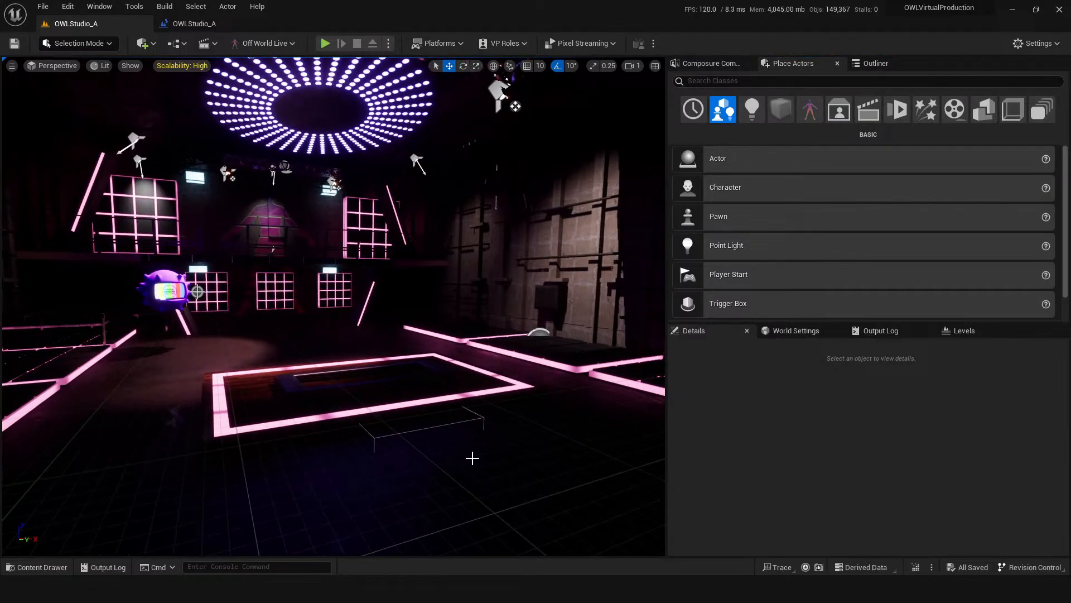
Force delete the NewMediaBundle asset from the MediaPlayers folder.
{"action": "key", "text": "ctrl+space"}
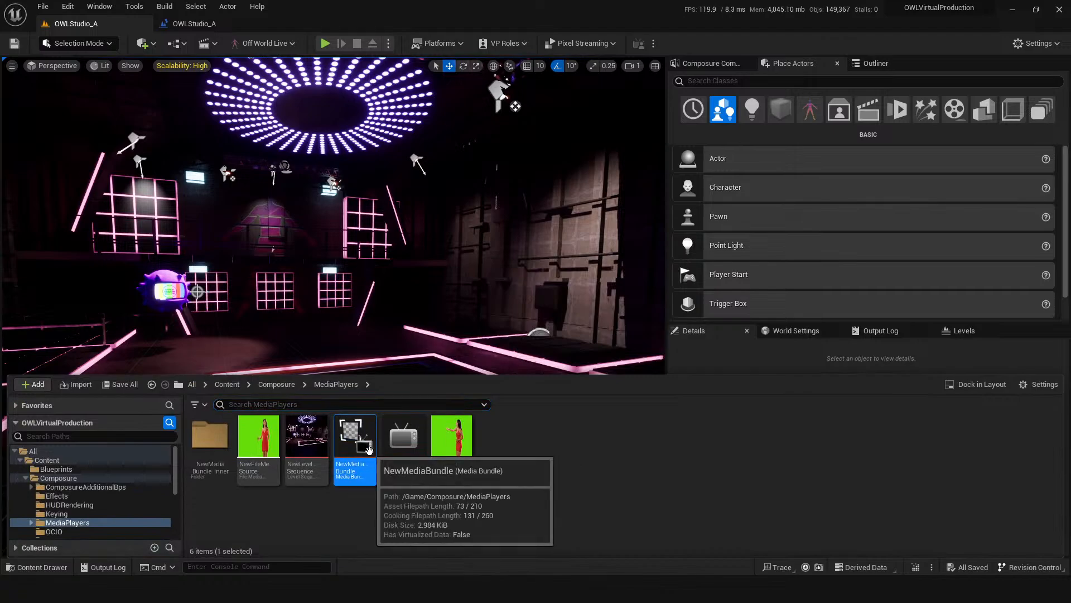
{"action": "key", "text": "Delete"}
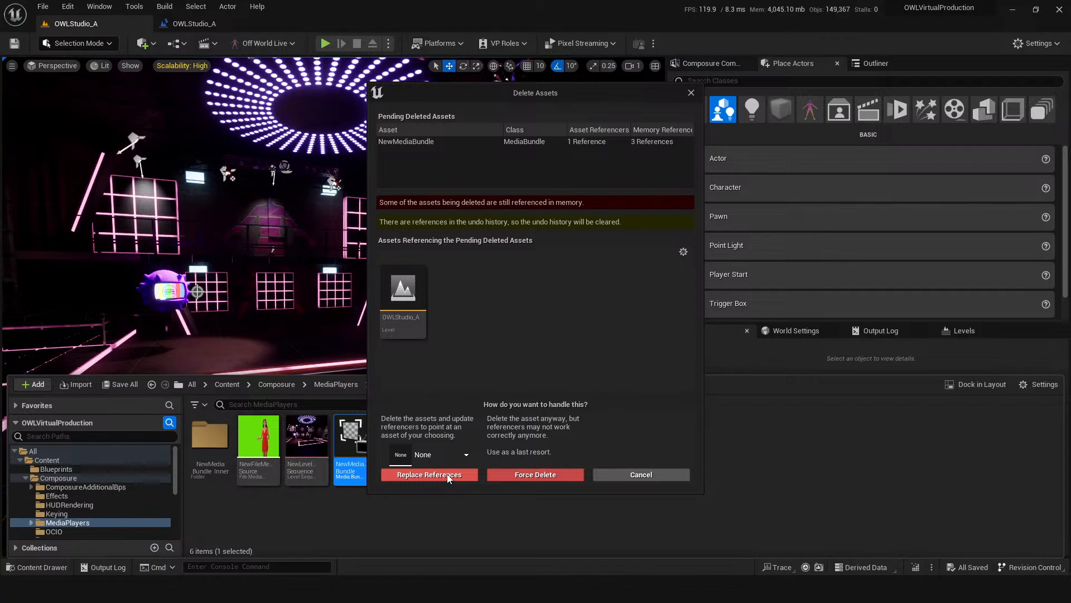
{"action": "left_click", "coordinate": [511, 476]}
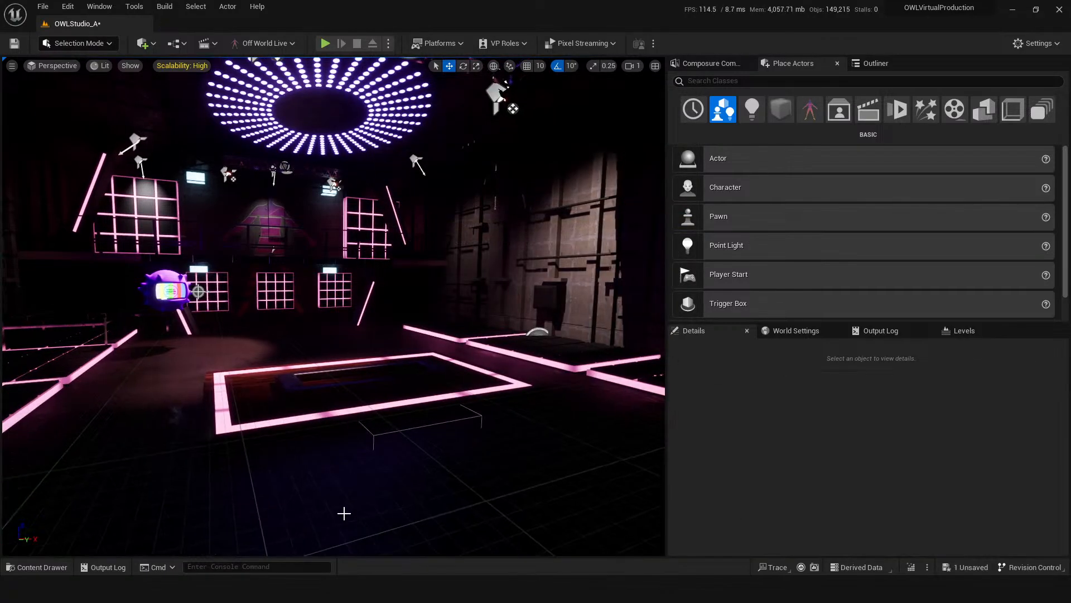
Close the reopened level sequence and delete the NewLevelSequence asset from the MediaPlayers folder.
{"action": "key", "text": "ctrl+space"}
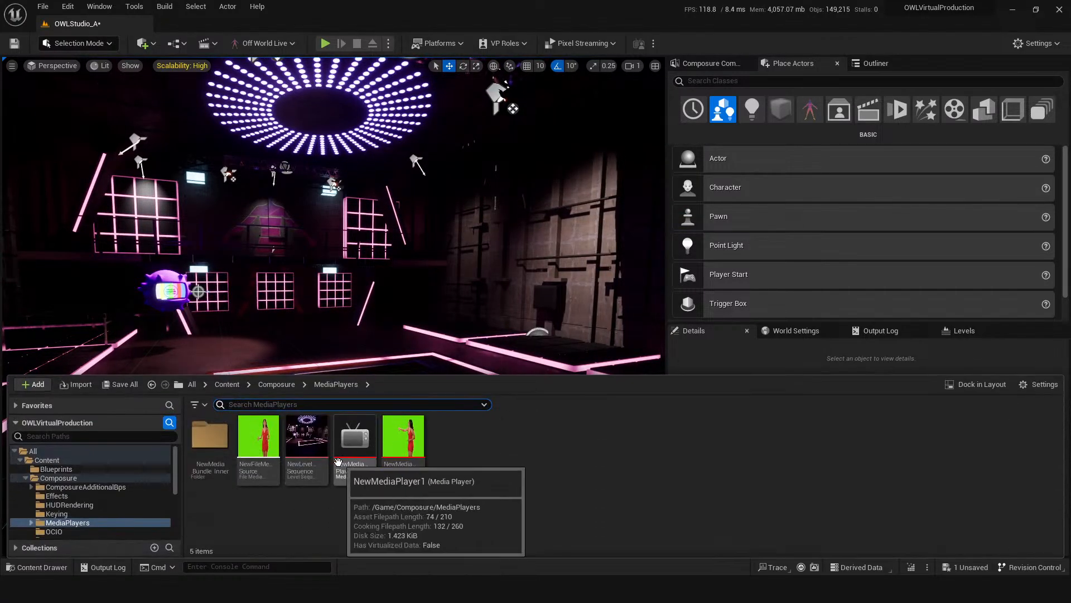
{"action": "double_click", "coordinate": [307, 441]}
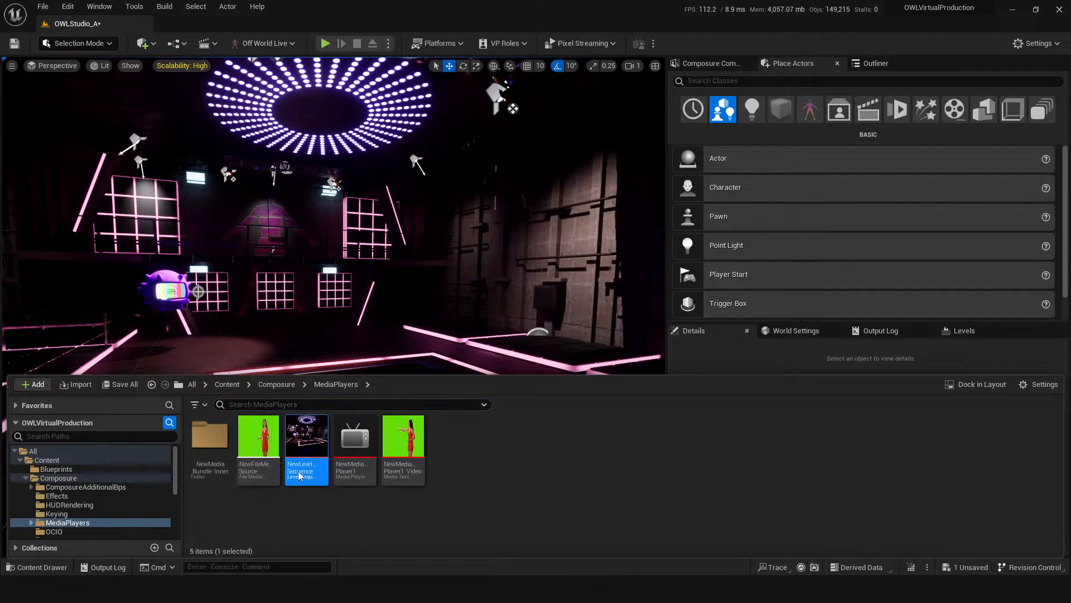
{"action": "left_click", "coordinate": [917, 178]}
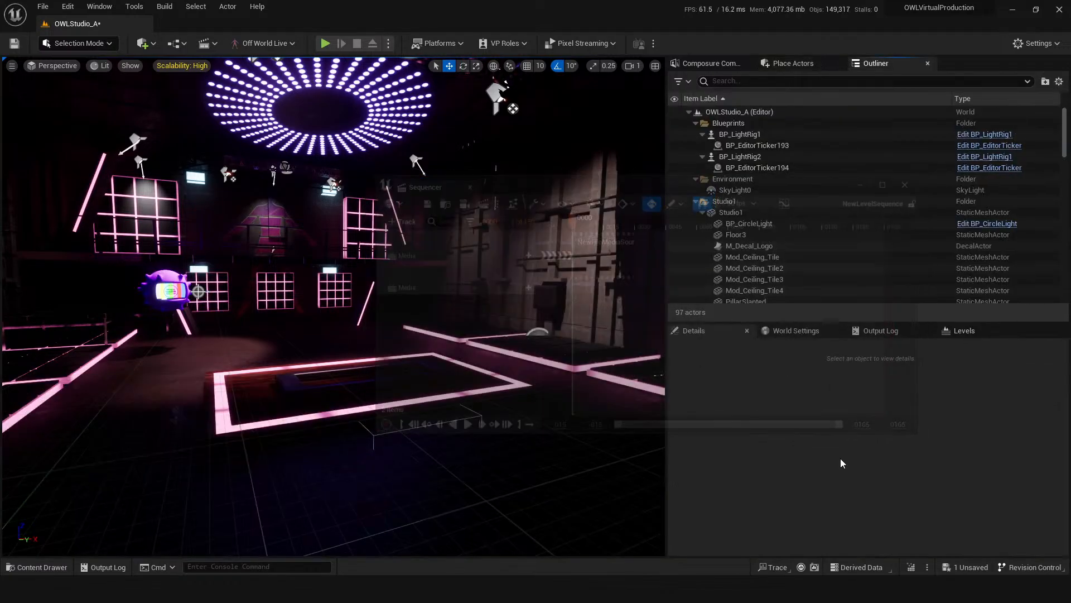
{"action": "key", "text": "ctrl+space"}
{"action": "key", "text": "Delete"}
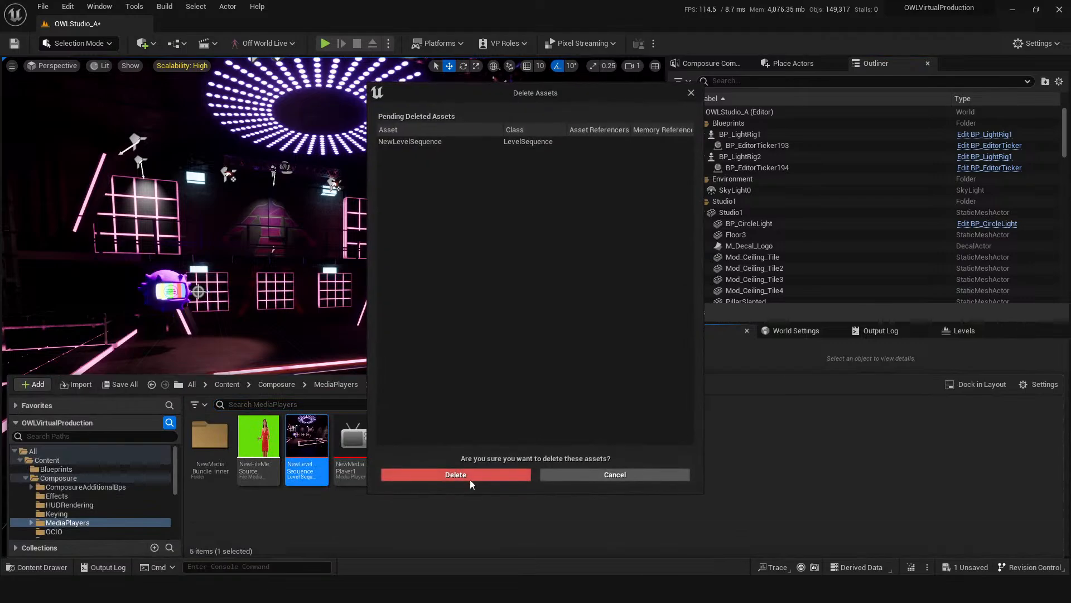
{"action": "left_click", "coordinate": [469, 480]}
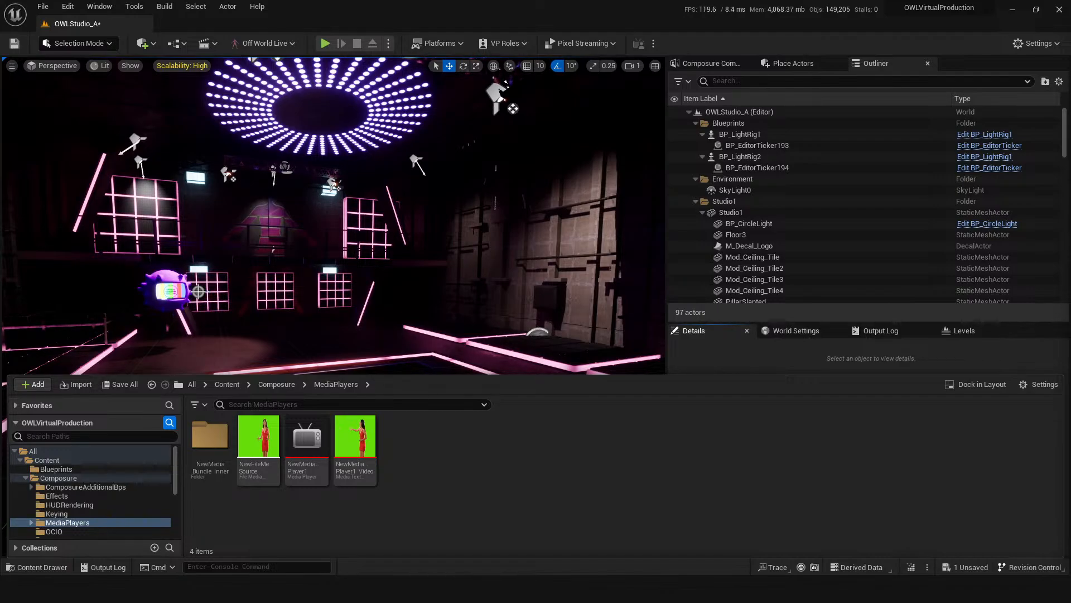
Create an Empty Comp Shot in Composure Compositing.
{"action": "left_click", "coordinate": [711, 63]}
{"action": "right_click", "coordinate": [715, 150]}
{"action": "left_click", "coordinate": [747, 178]}
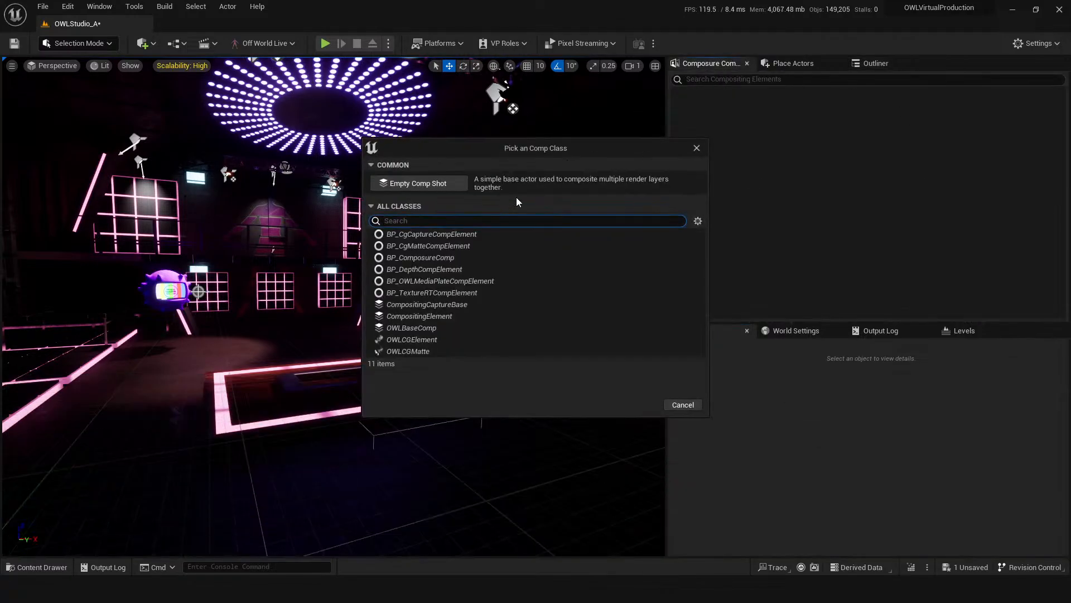
{"action": "left_click", "coordinate": [415, 179]}
Add a CG Layer element under 0010_comp and save the level.
{"action": "left_click", "coordinate": [707, 99]}
{"action": "left_click", "coordinate": [726, 93]}
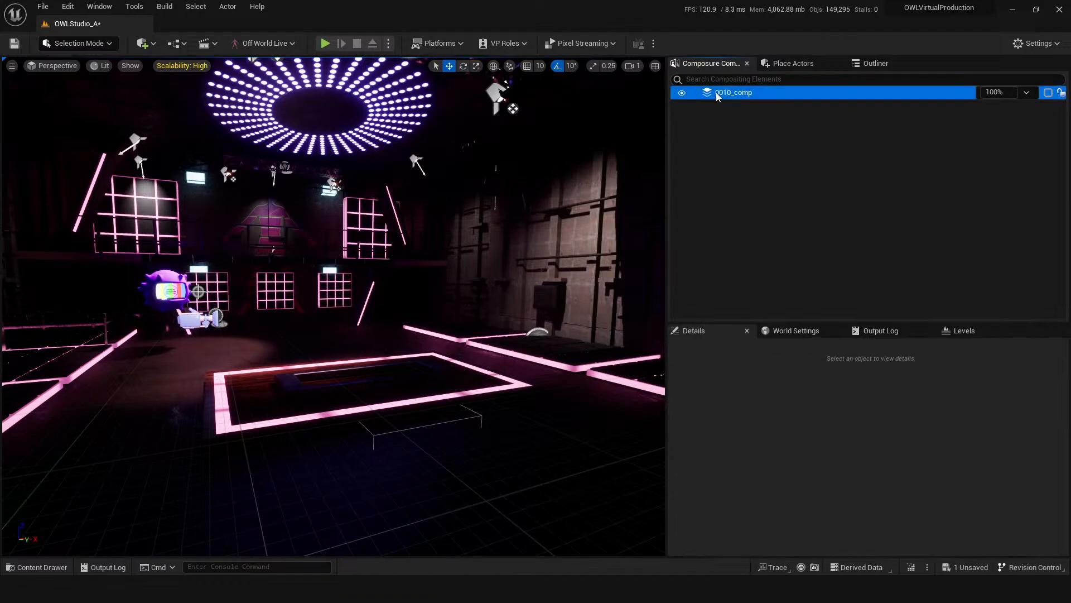
{"action": "right_click", "coordinate": [719, 93]}
{"action": "left_click", "coordinate": [742, 141]}
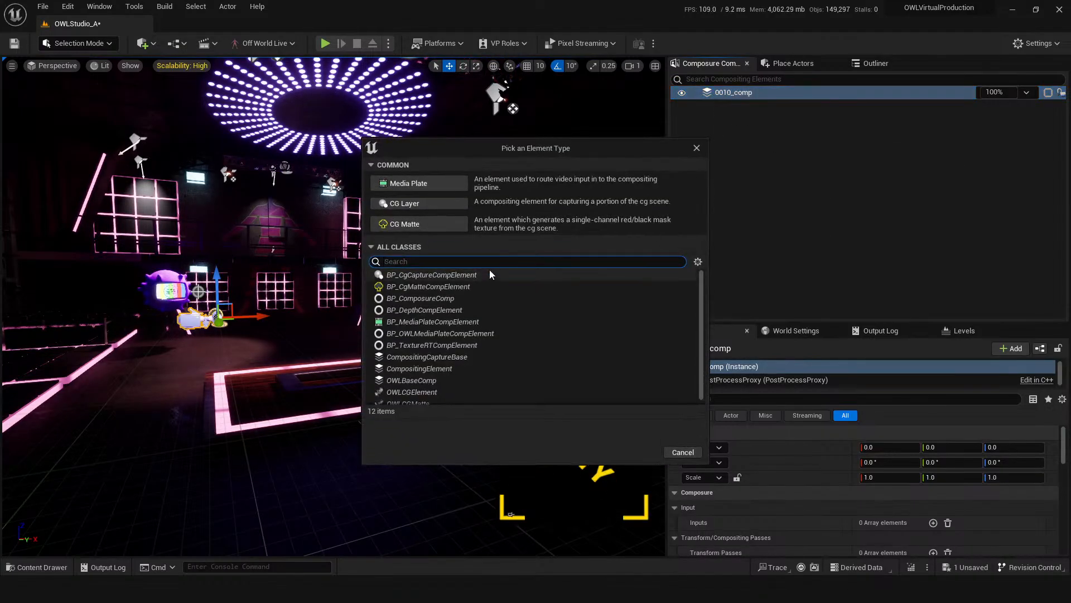
{"action": "scroll", "coordinate": [477, 340], "scroll_direction": "down", "scroll_amount": 1}
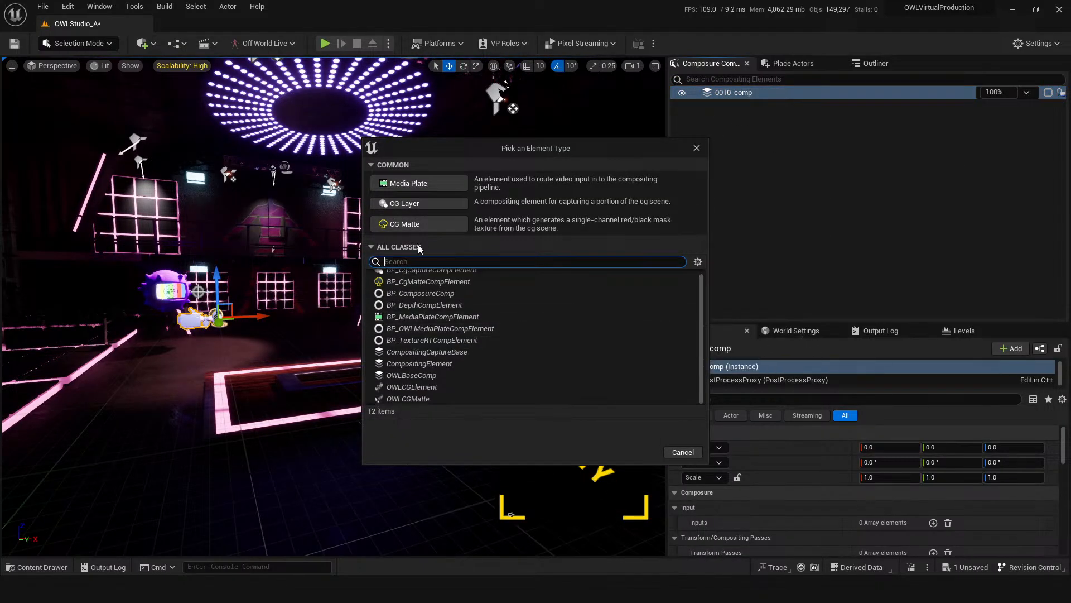
{"action": "left_click", "coordinate": [416, 203]}
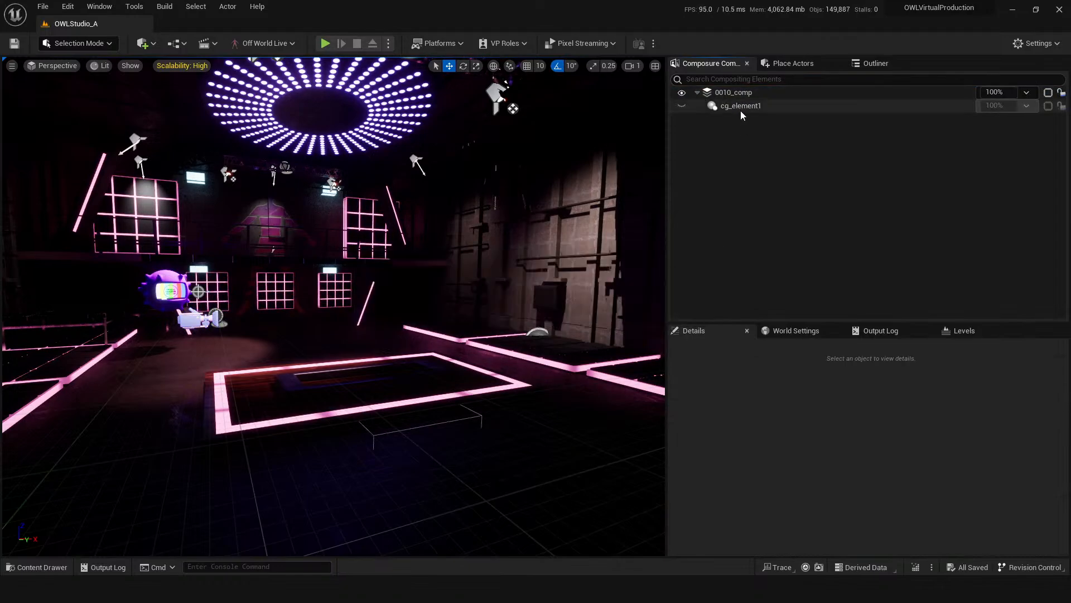
Examine the previews of cg_element1 and 0010_comp, and inspect the comp's Input and Output settings.
{"action": "left_click", "coordinate": [741, 107]}
{"action": "left_click", "coordinate": [716, 136]}
{"action": "left_click", "coordinate": [737, 92]}
{"action": "left_click", "coordinate": [743, 107]}
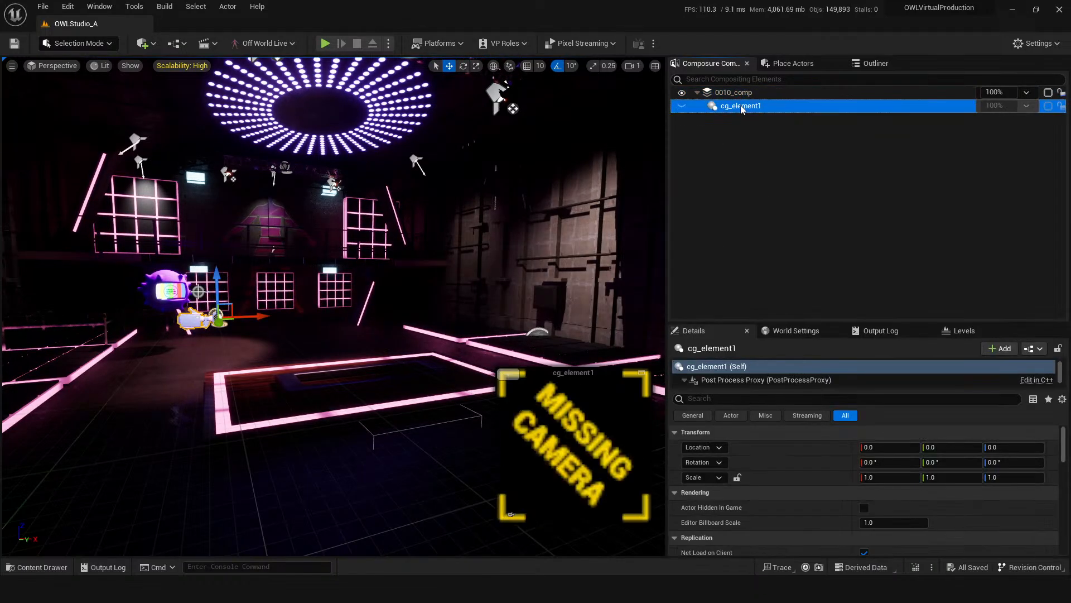
{"action": "left_click", "coordinate": [736, 94]}
{"action": "scroll", "coordinate": [804, 480], "scroll_direction": "down", "scroll_amount": 3}
{"action": "scroll", "coordinate": [888, 499], "scroll_direction": "up", "scroll_amount": 1}
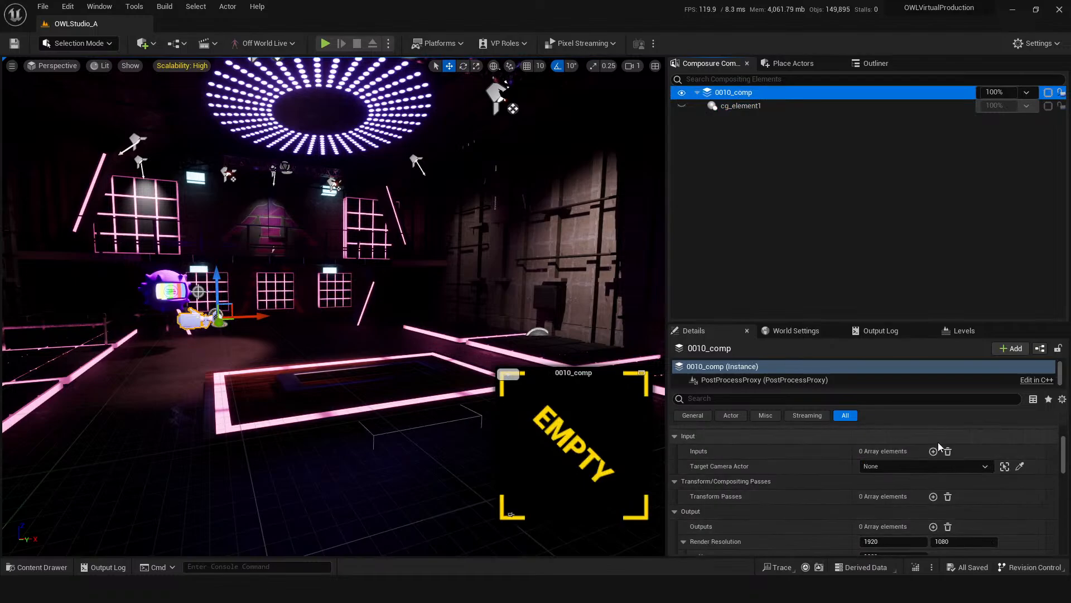
Review the target camera, transform passes and render resolution settings of 0010_comp and check its cg_element1 layer.
{"action": "left_click", "coordinate": [898, 468]}
{"action": "left_click", "coordinate": [859, 471]}
{"action": "scroll", "coordinate": [820, 491], "scroll_direction": "down", "scroll_amount": 3}
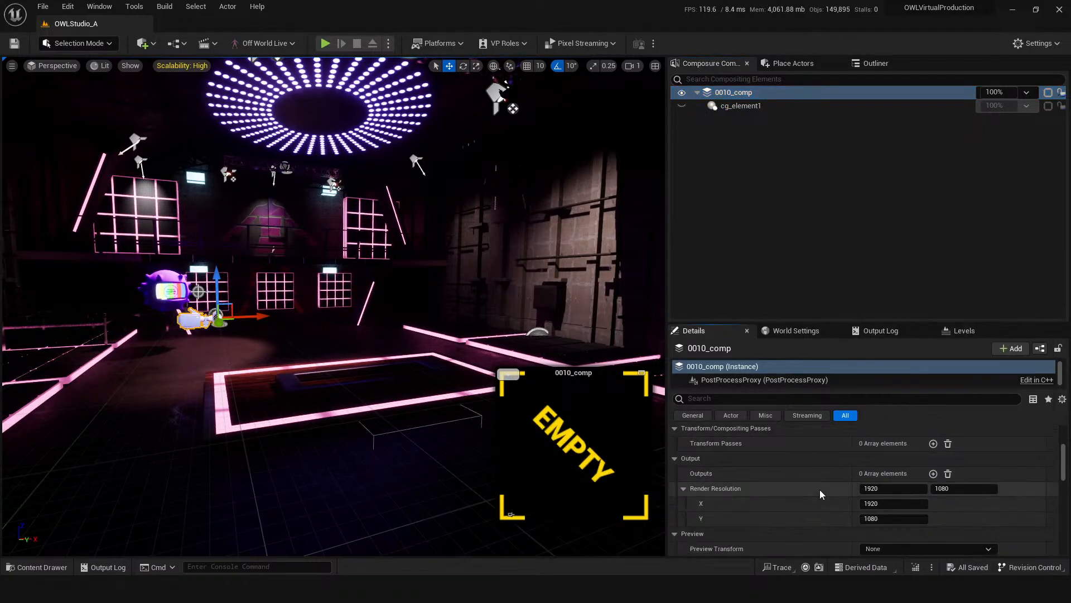
{"action": "left_click", "coordinate": [933, 443]}
{"action": "left_click", "coordinate": [755, 106]}
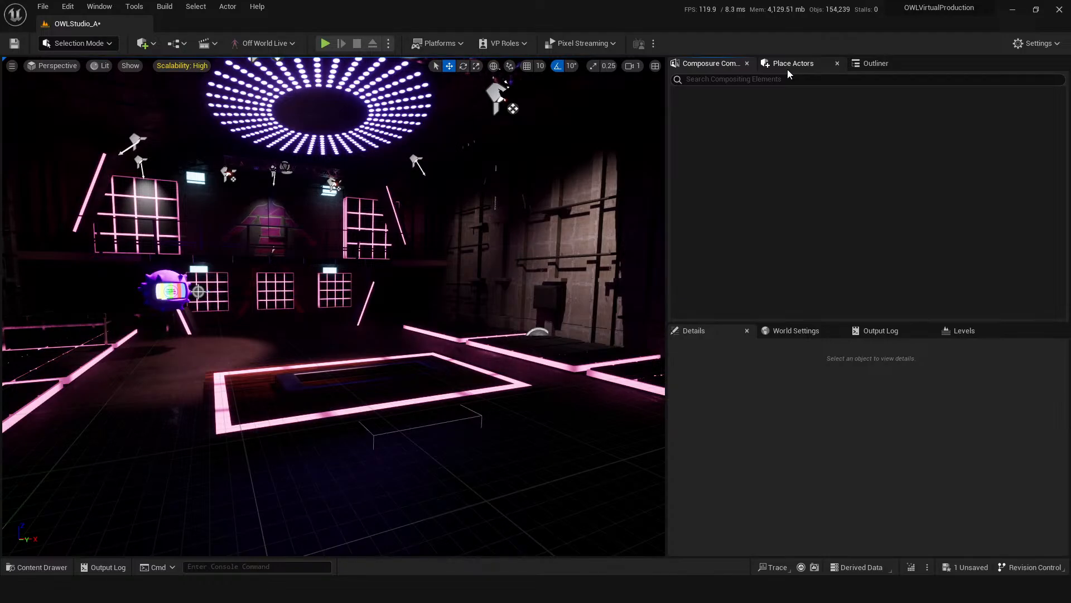
Open the OWLPodcastComp level from the PodcastTemplate content folder.
{"action": "key", "text": "ctrl+space"}
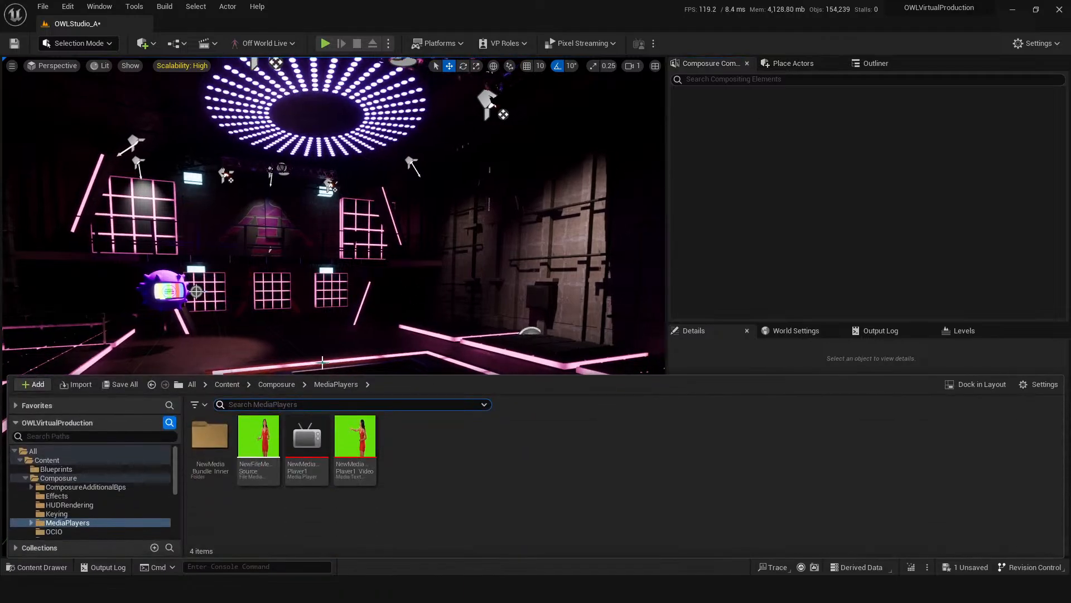
{"action": "left_click", "coordinate": [227, 384]}
{"action": "double_click", "coordinate": [747, 438]}
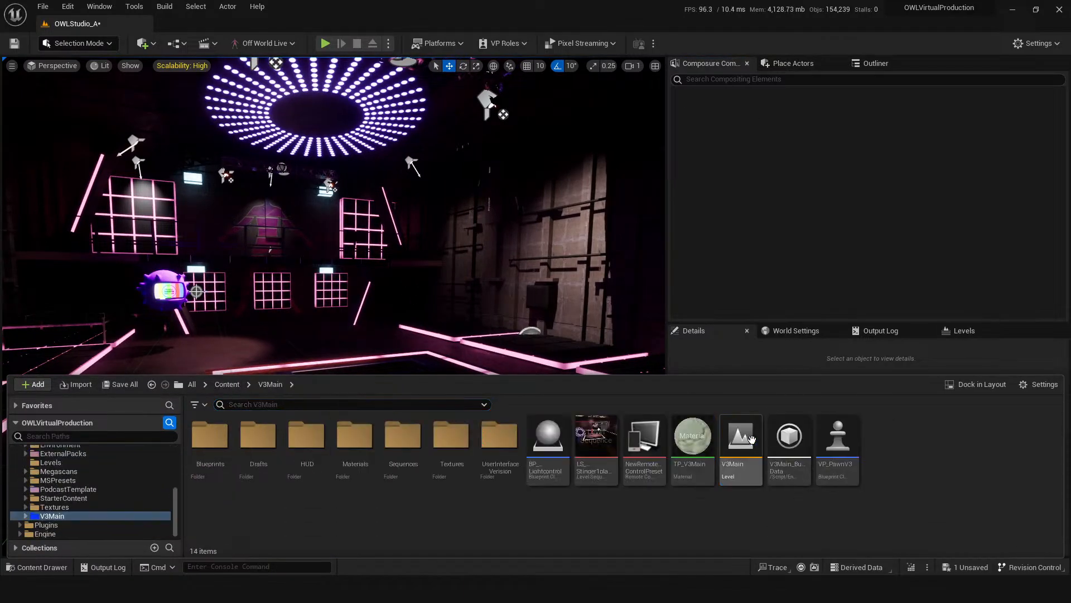
{"action": "key", "text": "ctrl+space"}
{"action": "key", "text": "ctrl+space"}
{"action": "key", "text": "alt+Left"}
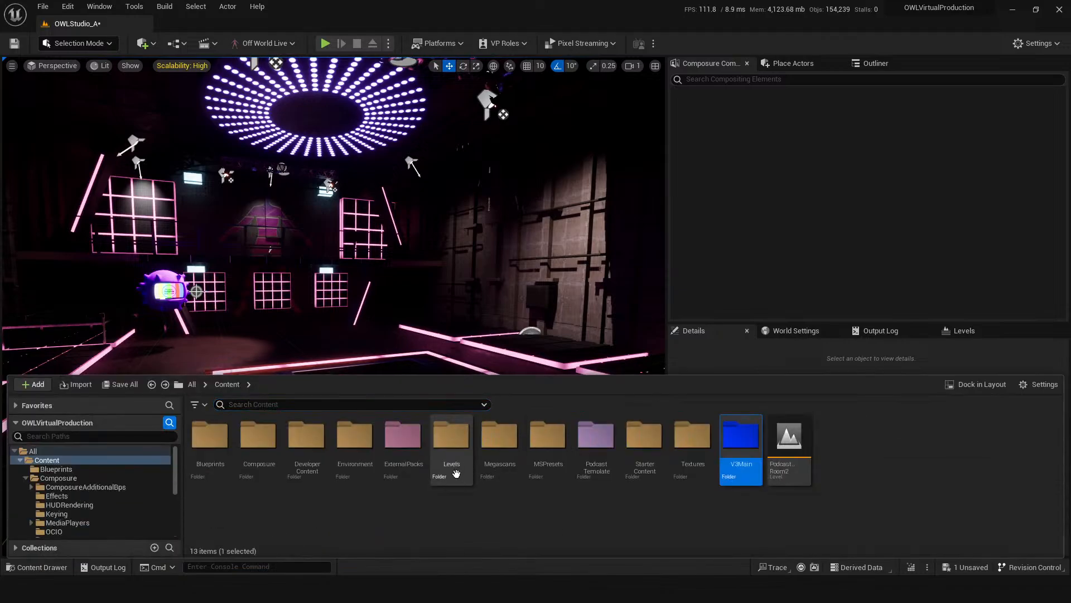
{"action": "double_click", "coordinate": [595, 443]}
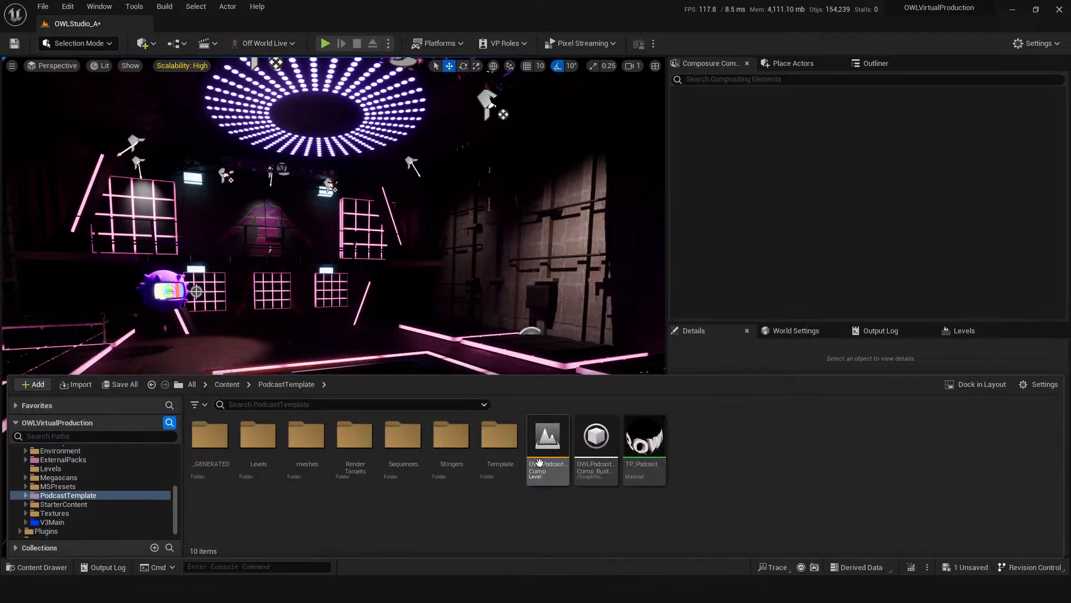
{"action": "double_click", "coordinate": [539, 462]}
{"action": "left_click", "coordinate": [626, 416]}
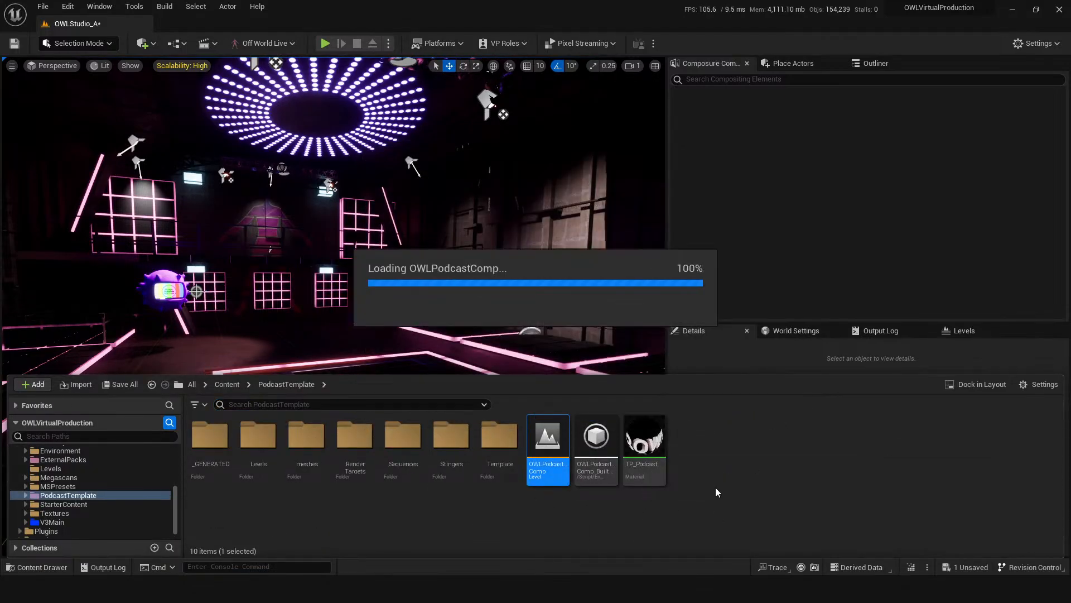
Examine the OWLPodcastComp studio set from several viewpoints, widening the viewport and showing the placeable actors.
{"action": "left_click", "coordinate": [483, 301]}
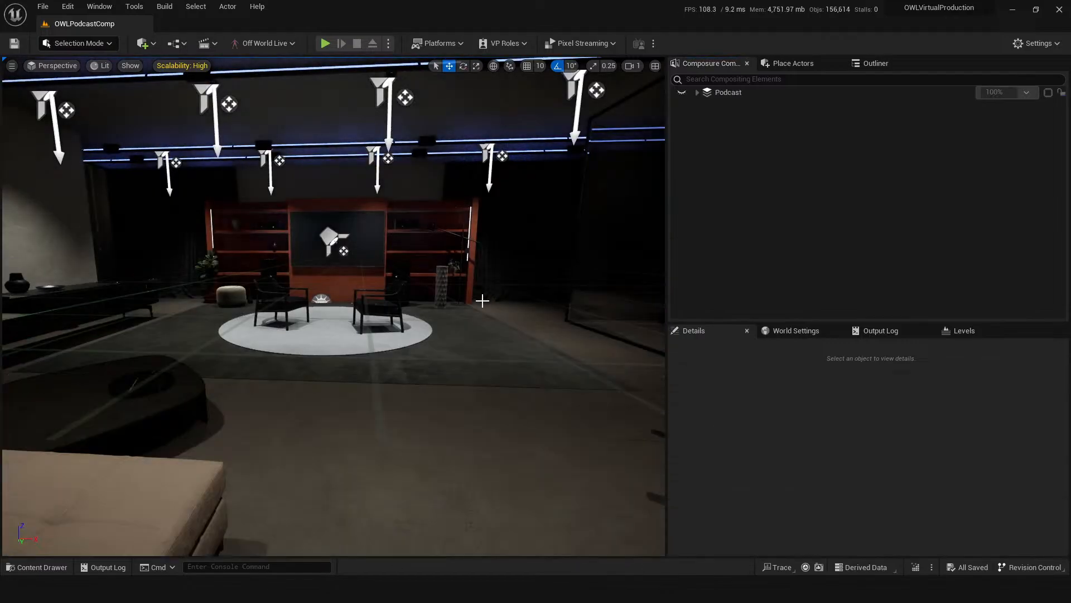
{"action": "key", "text": "s"}
{"action": "right_click_drag", "start_coordinate": [481, 325], "coordinate": [496, 330]}
{"action": "key", "text": "w"}
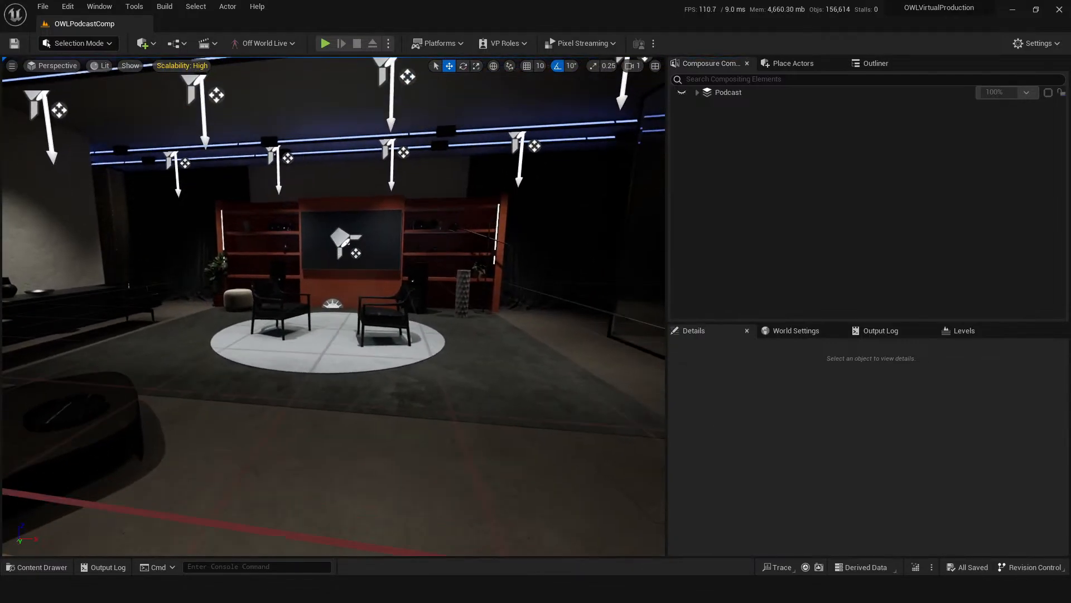
{"action": "right_click_drag", "start_coordinate": [471, 388], "coordinate": [471, 391]}
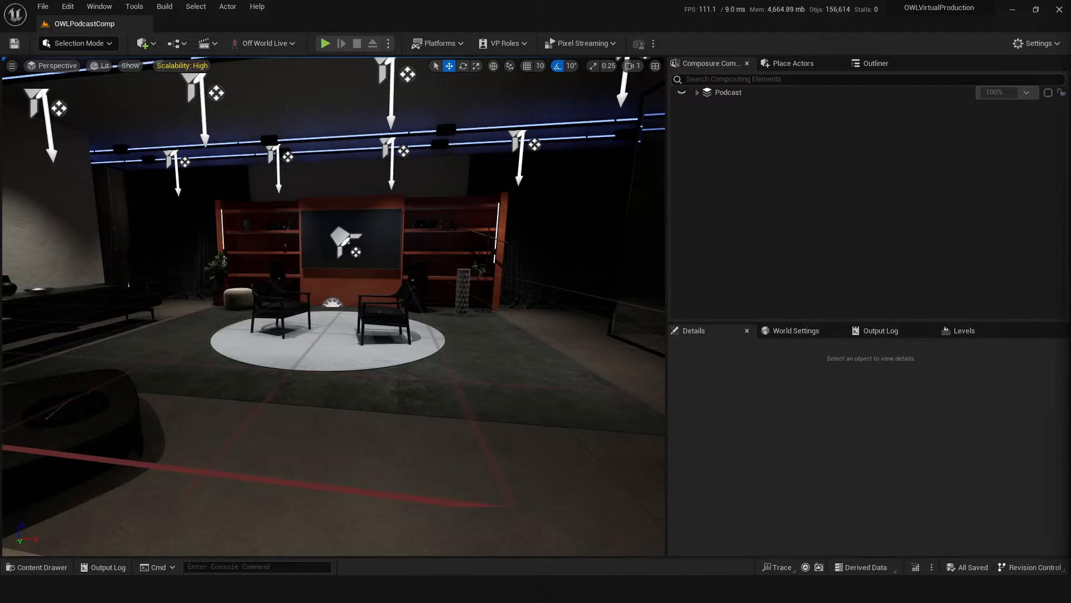
{"action": "left_click_drag", "start_coordinate": [665, 248], "coordinate": [737, 249]}
{"action": "left_click", "coordinate": [850, 65]}
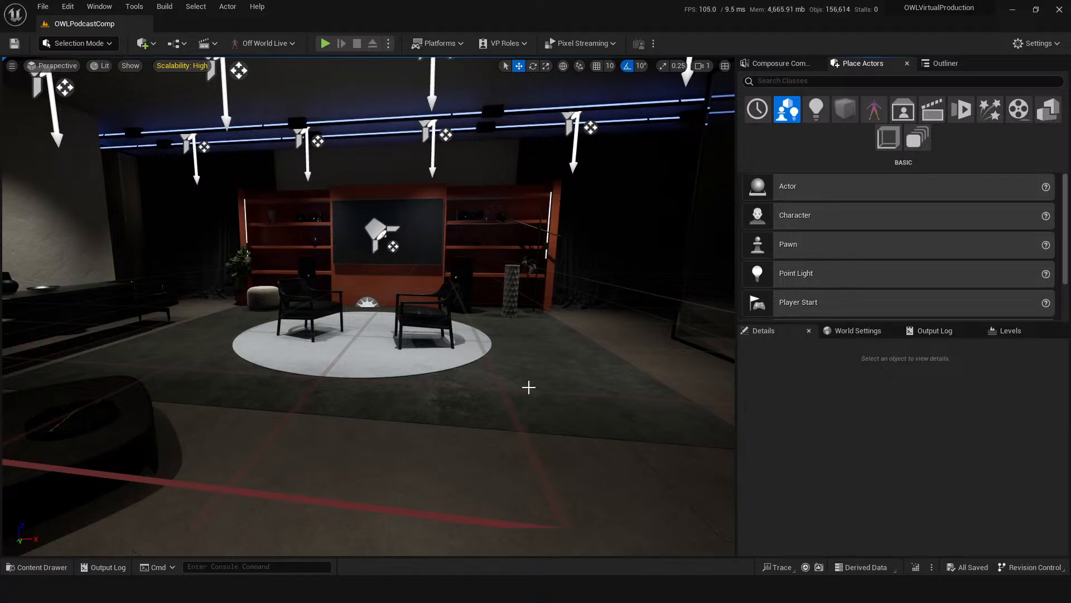
{"action": "left_click_drag", "start_coordinate": [529, 387], "coordinate": [548, 344]}
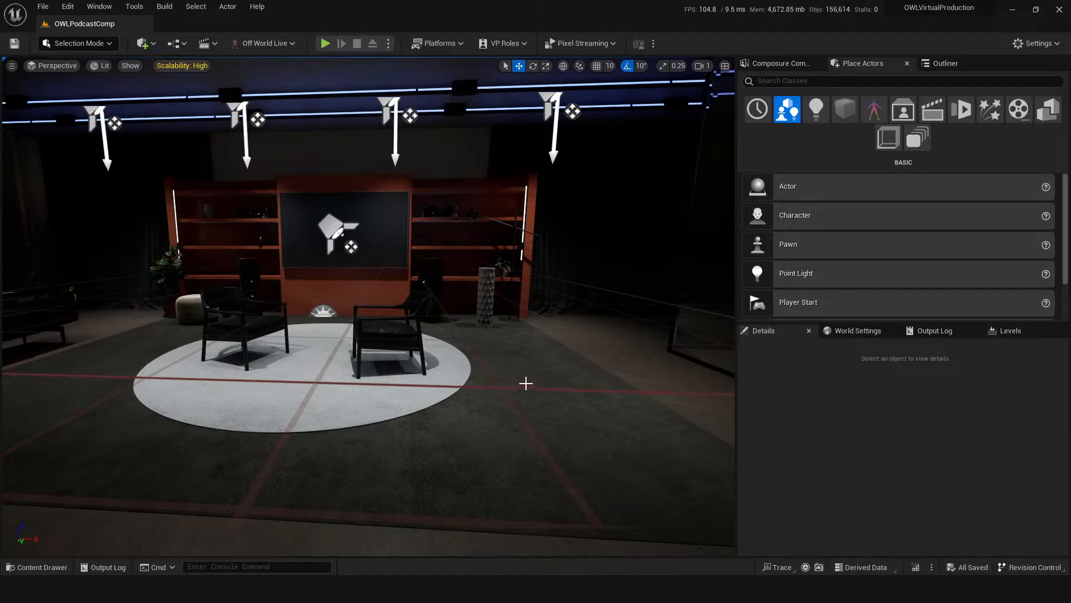
{"action": "mouse_move", "coordinate": [315, 589]}
{"action": "left_click_drag", "start_coordinate": [468, 302], "coordinate": [463, 332]}
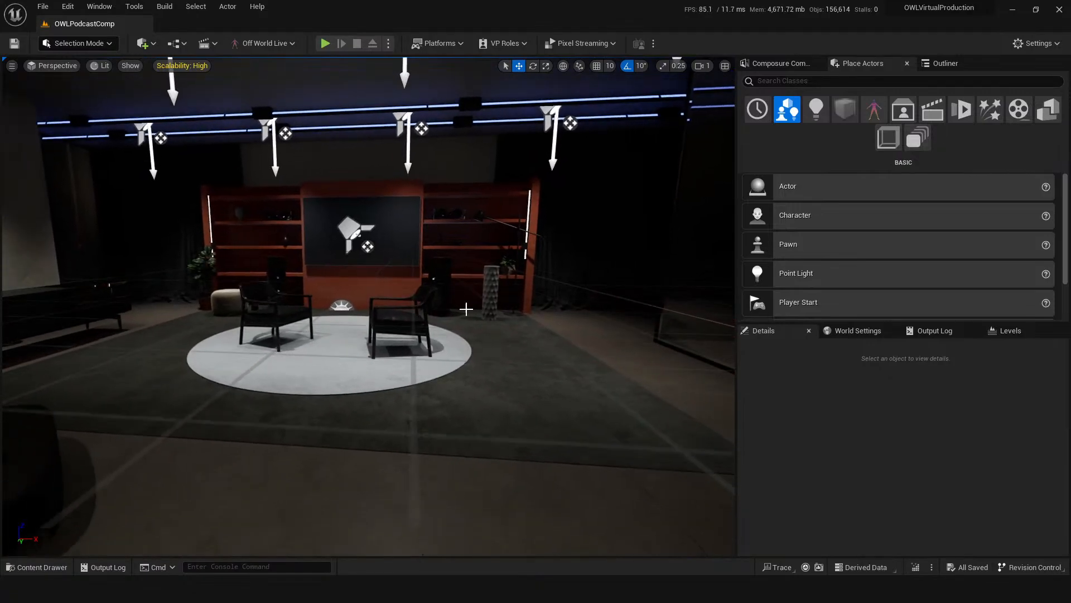
Try moving the StudioShelves1 bookcase downward, and undo the move.
{"action": "key", "text": "ctrl+space"}
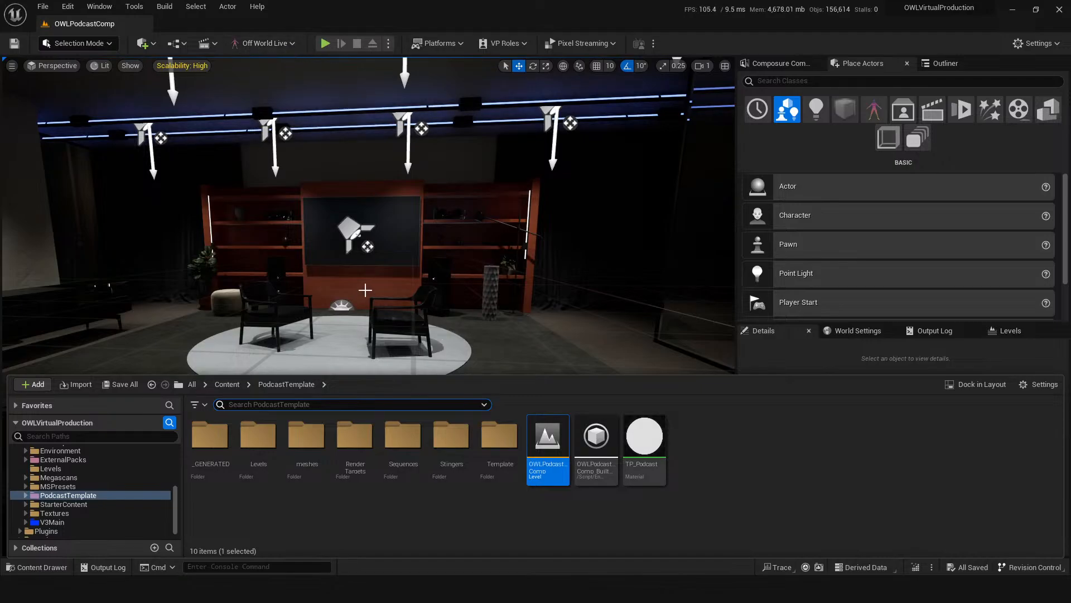
{"action": "left_click", "coordinate": [405, 193]}
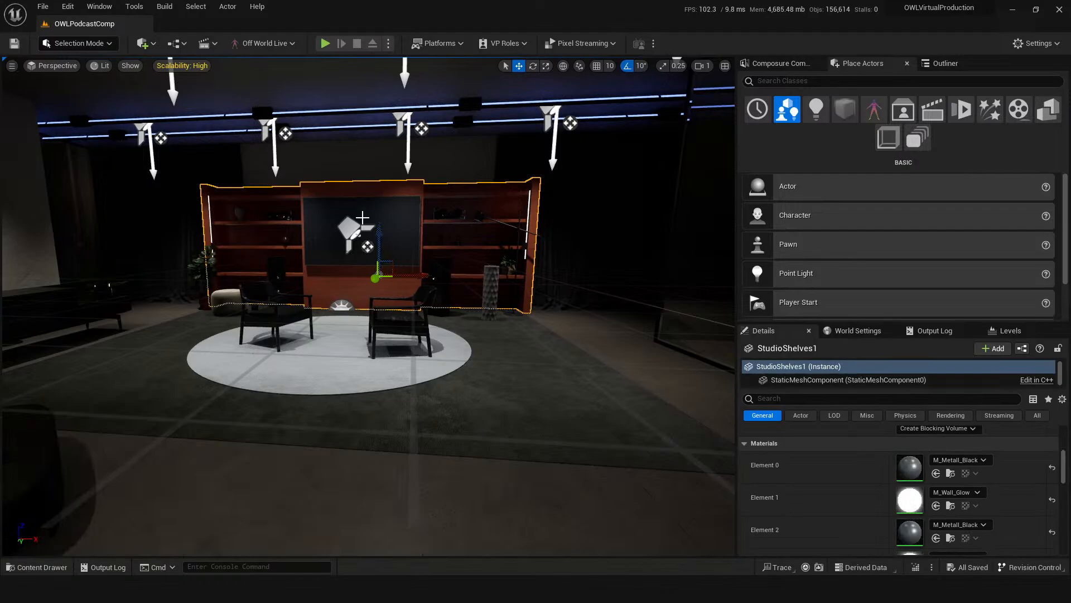
{"action": "left_click_drag", "start_coordinate": [381, 232], "coordinate": [407, 375]}
{"action": "key", "text": "ctrl+z"}
{"action": "key", "text": "ctrl+s"}
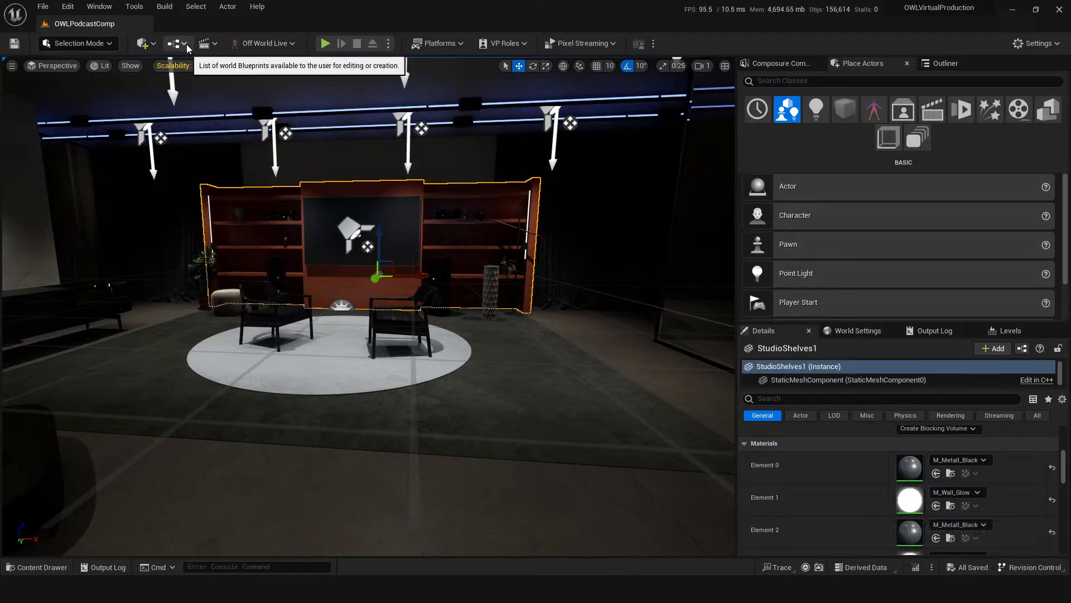
Place the LS_PC_Preset2 sequence from PodcastTemplate/Sequences/Presets on the floor beside the round rug and save the level.
{"action": "key", "text": "ctrl+space"}
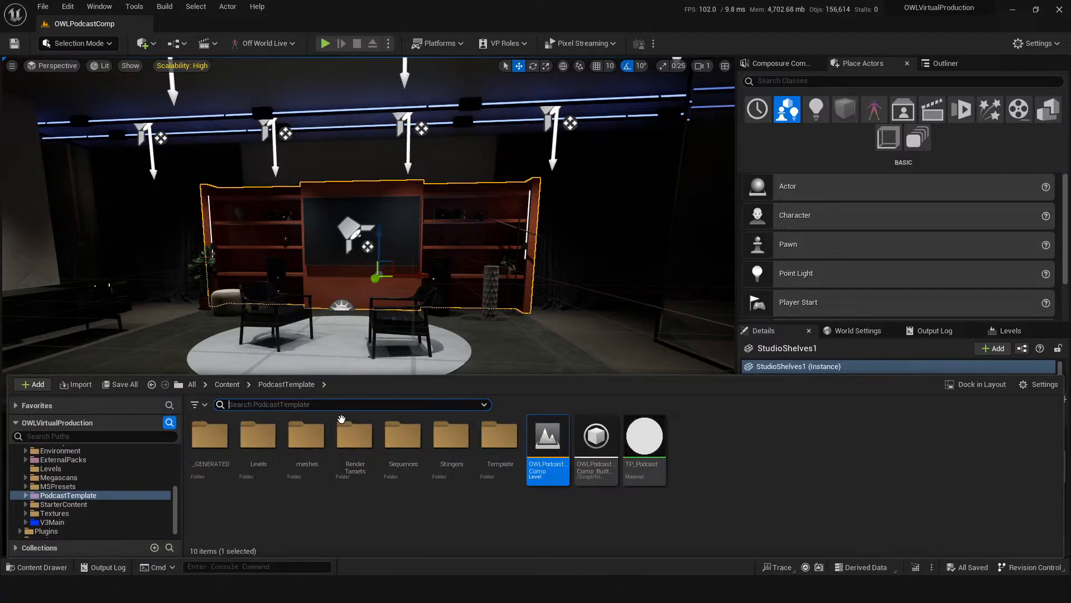
{"action": "double_click", "coordinate": [403, 438]}
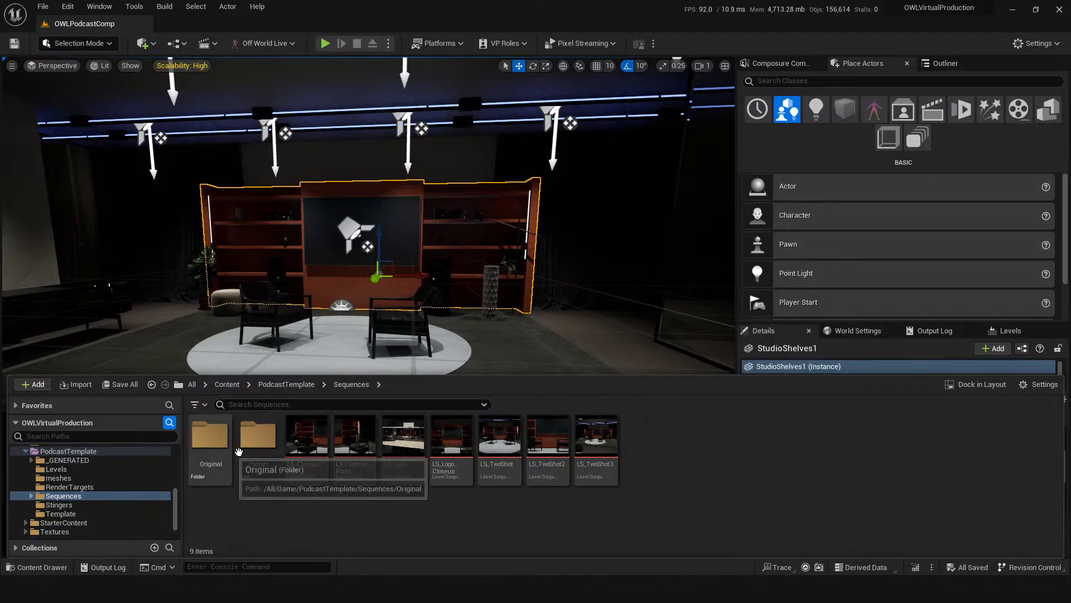
{"action": "double_click", "coordinate": [258, 440]}
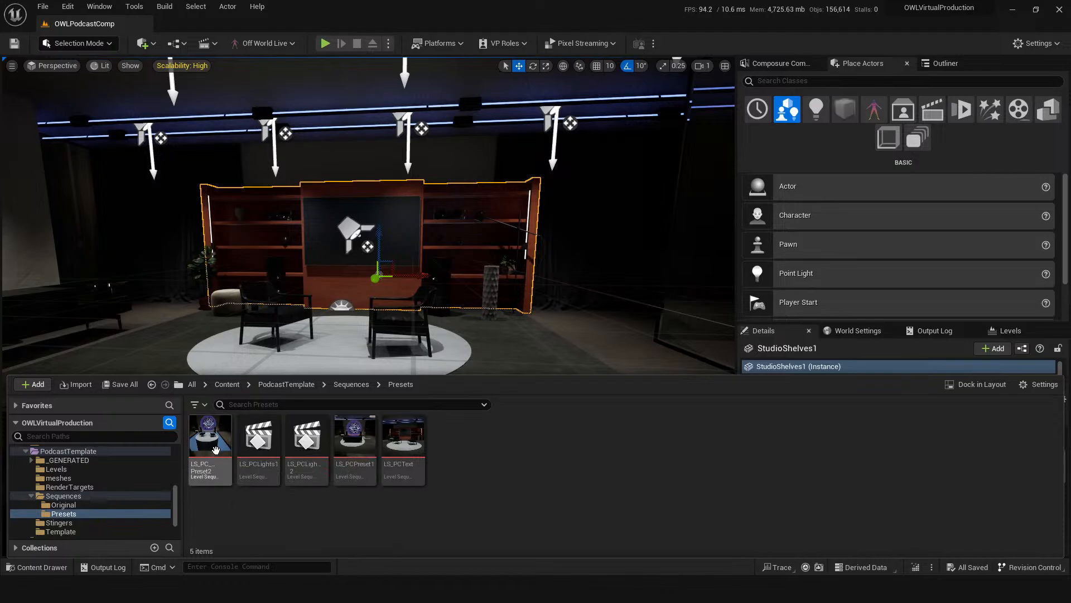
{"action": "left_click_drag", "start_coordinate": [215, 450], "coordinate": [498, 342]}
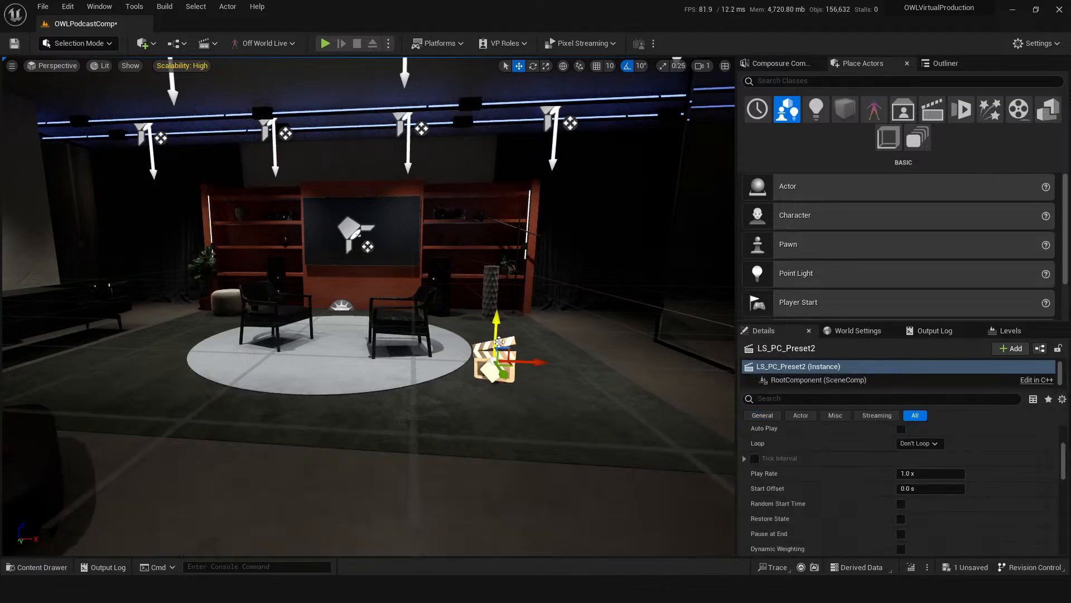
{"action": "key", "text": "ctrl+s"}
Open the LS_PC_Preset2 level sequence for editing and move its window clear of the set.
{"action": "key", "text": "ctrl+space"}
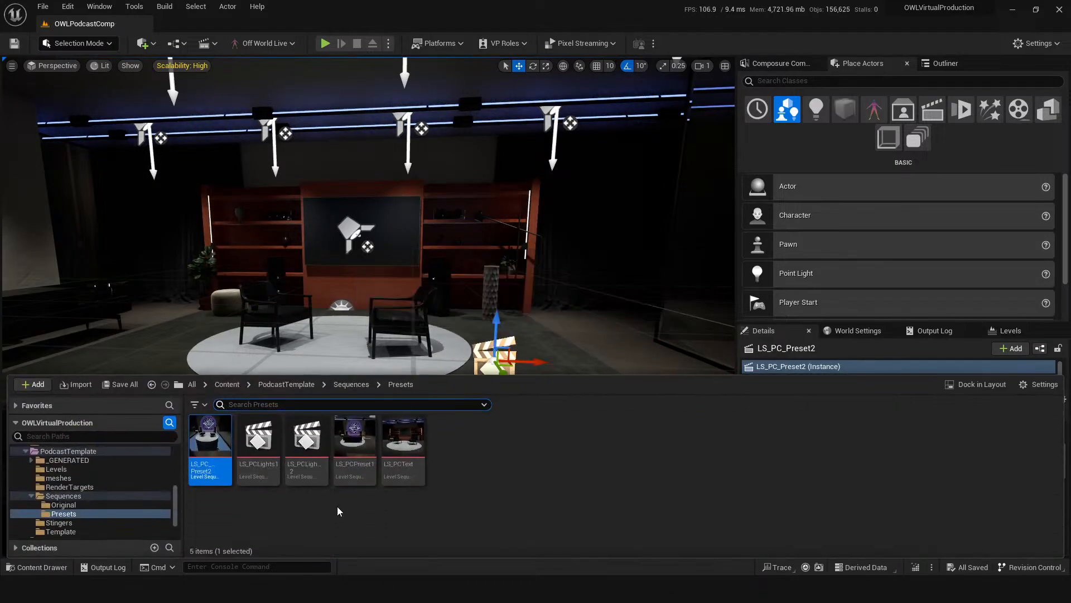
{"action": "double_click", "coordinate": [210, 441]}
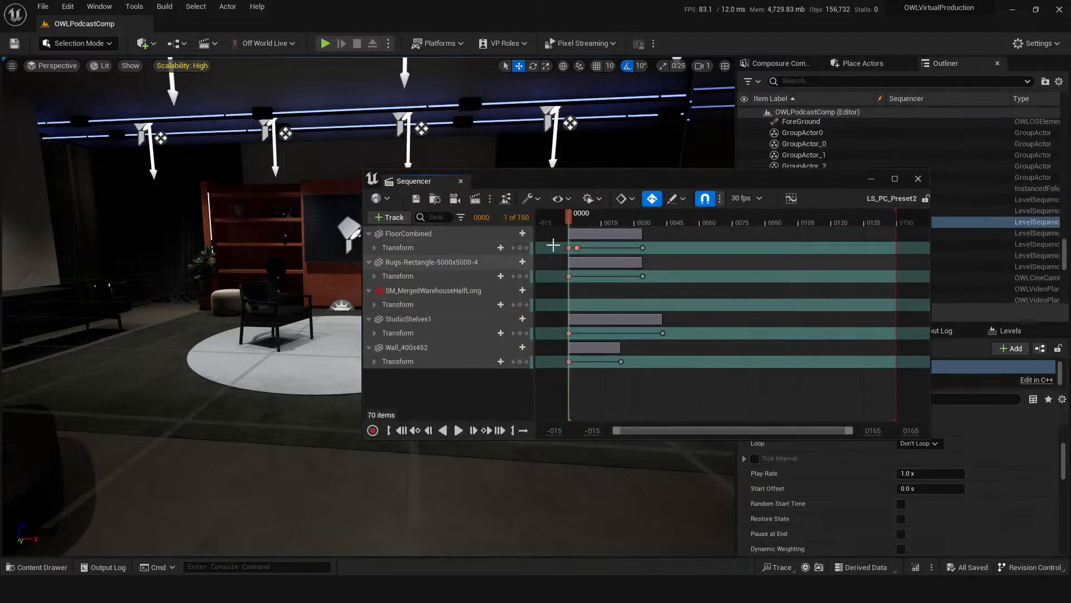
{"action": "left_click_drag", "start_coordinate": [584, 183], "coordinate": [840, 59]}
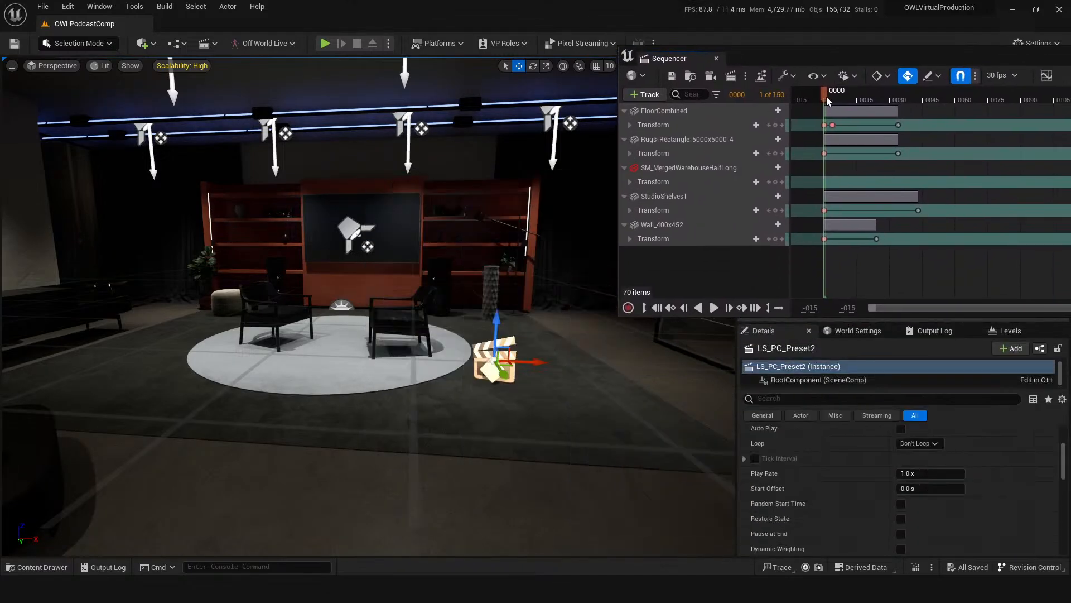
Preview the set change by playing the sequence from frame 0, and park the playhead at frame 40.
{"action": "mouse_move", "coordinate": [826, 96]}
{"action": "left_mouse_down"}
{"action": "mouse_move", "coordinate": [856, 105]}
{"action": "mouse_move", "coordinate": [825, 106]}
{"action": "left_mouse_up"}
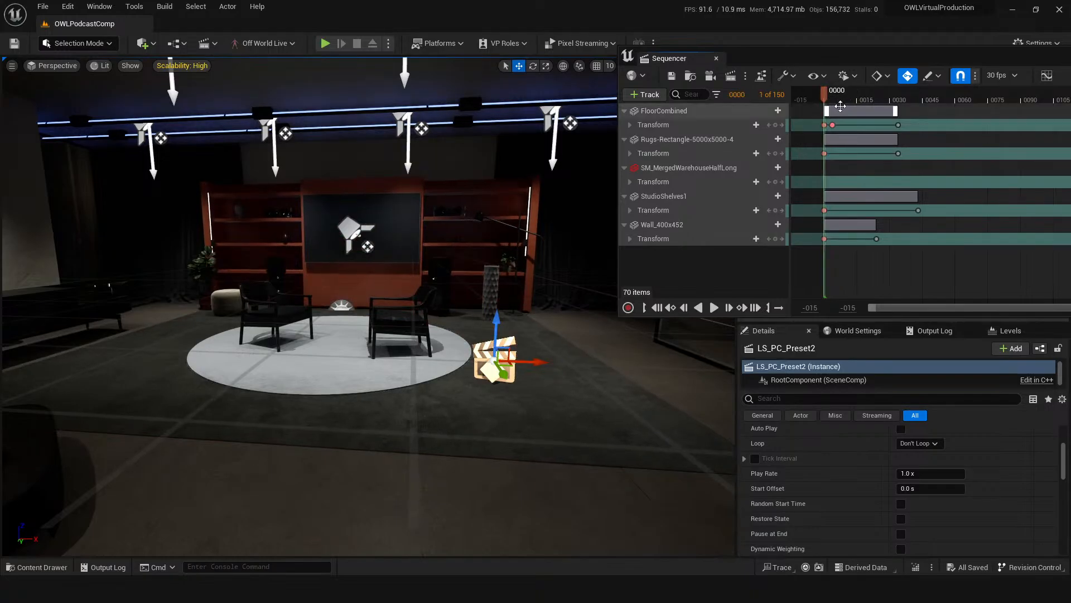
{"action": "key", "text": "g"}
{"action": "key", "text": "space"}
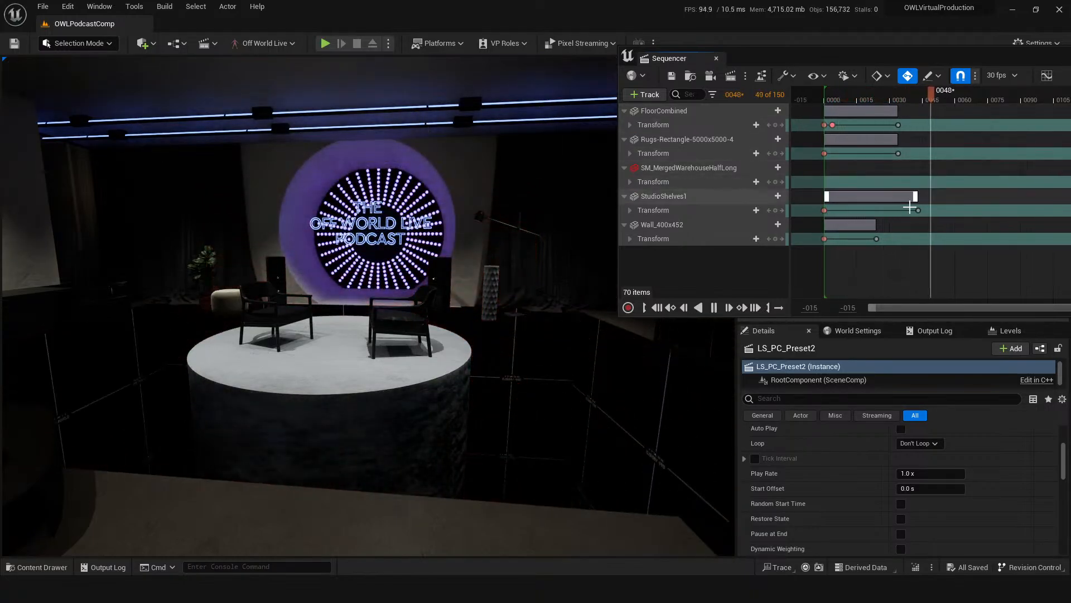
{"action": "key", "text": "space"}
{"action": "left_click", "coordinate": [912, 97]}
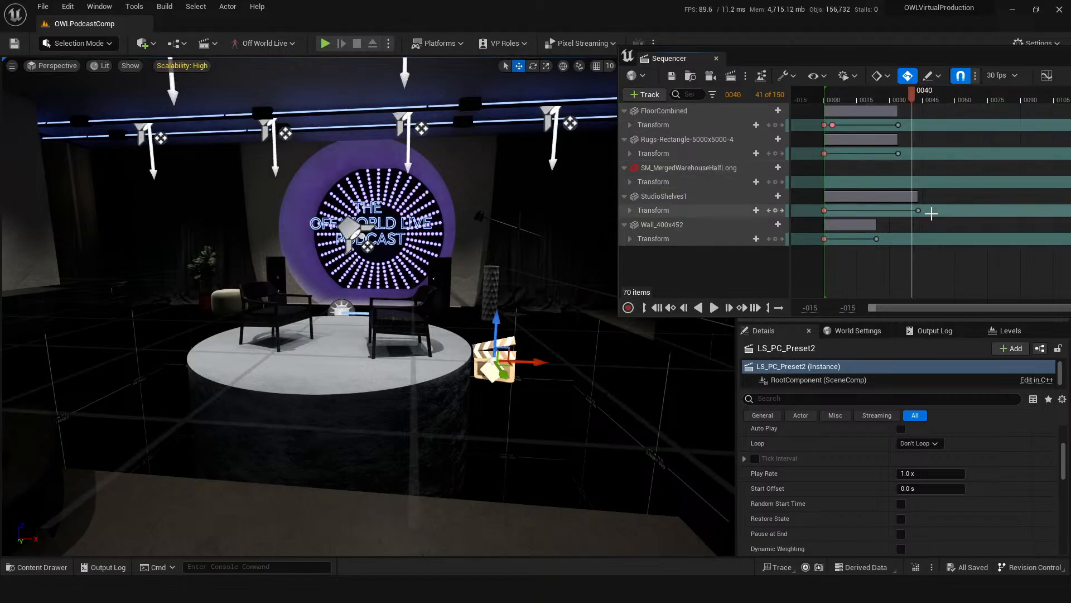
Duplicate the final transform keys of the floor, rug, shelves and wall and align the copies at frame 57.
{"action": "left_click_drag", "start_coordinate": [929, 270], "coordinate": [975, 135]}
{"action": "left_click", "coordinate": [990, 255]}
{"action": "left_click_drag", "start_coordinate": [990, 211], "coordinate": [949, 207]}
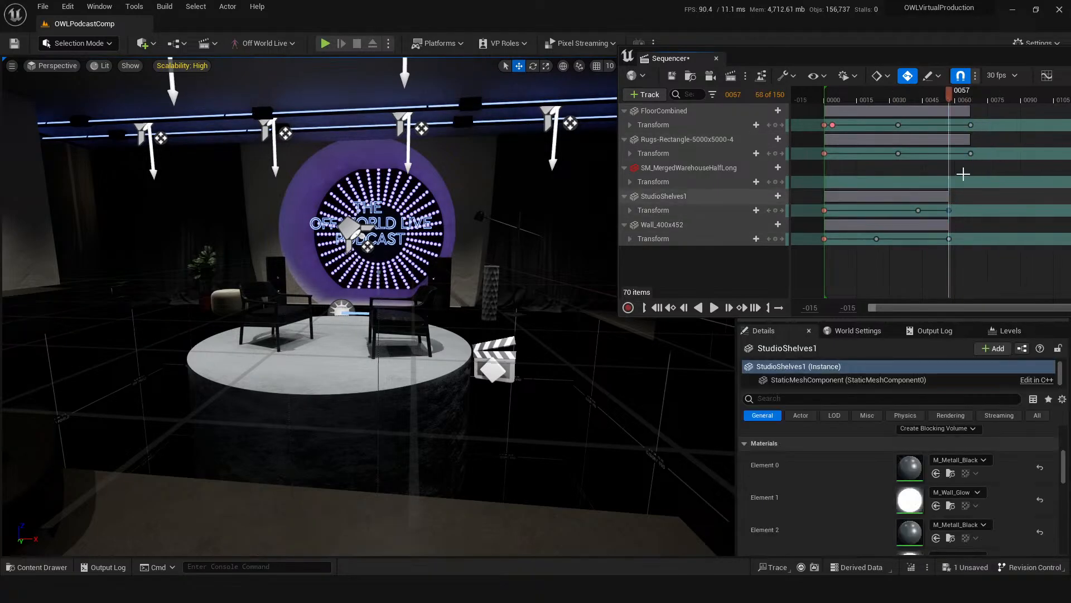
{"action": "left_click_drag", "start_coordinate": [971, 153], "coordinate": [949, 125]}
Play the sequence from near its start to check that the changed set holds until about frame 55.
{"action": "left_click", "coordinate": [829, 103]}
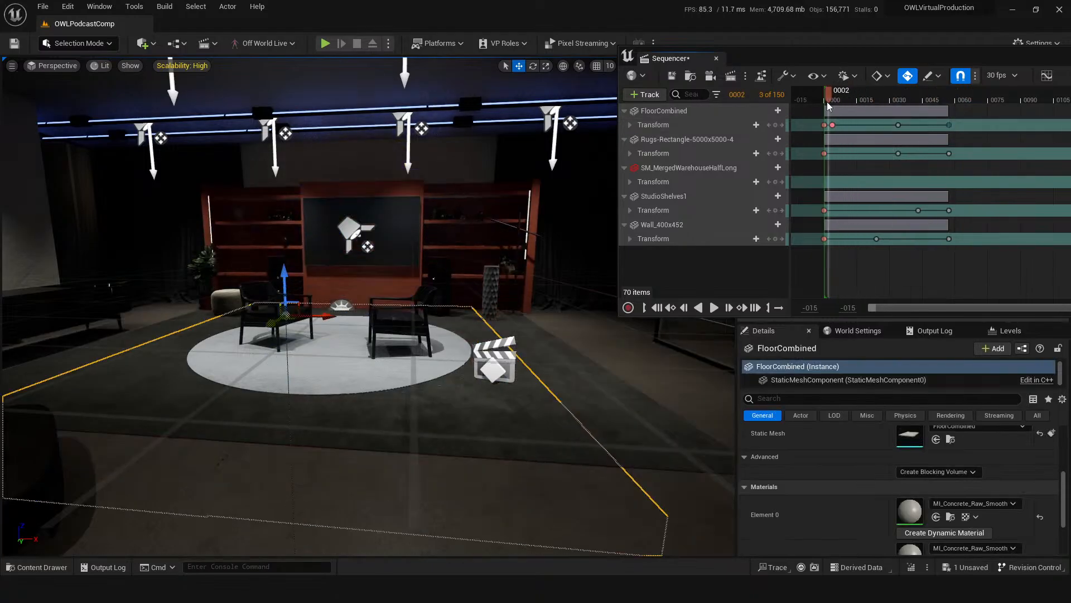
{"action": "key", "text": "space"}
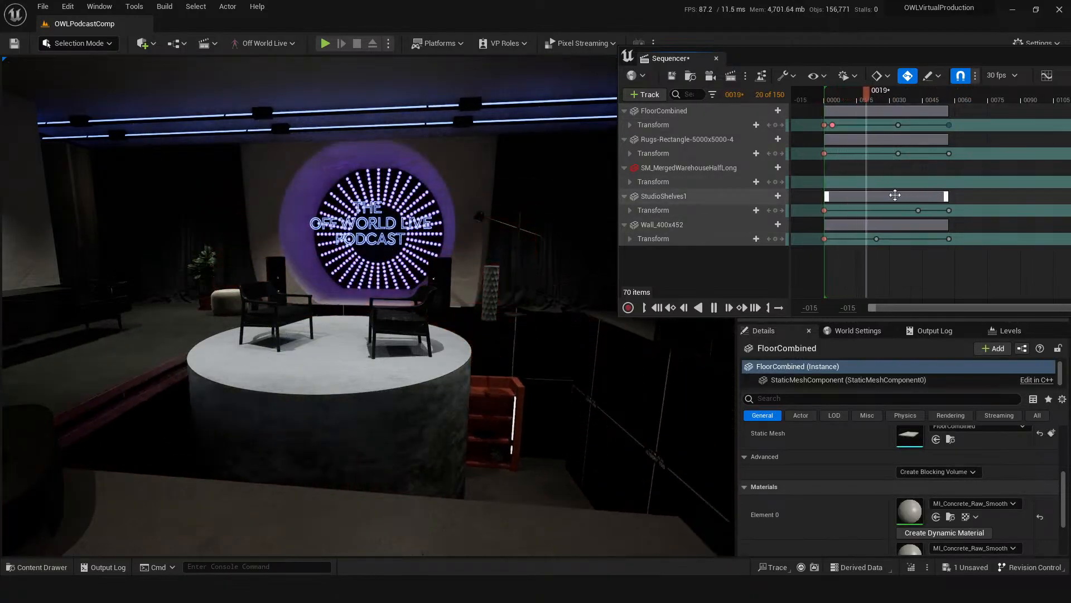
{"action": "key", "text": "space"}
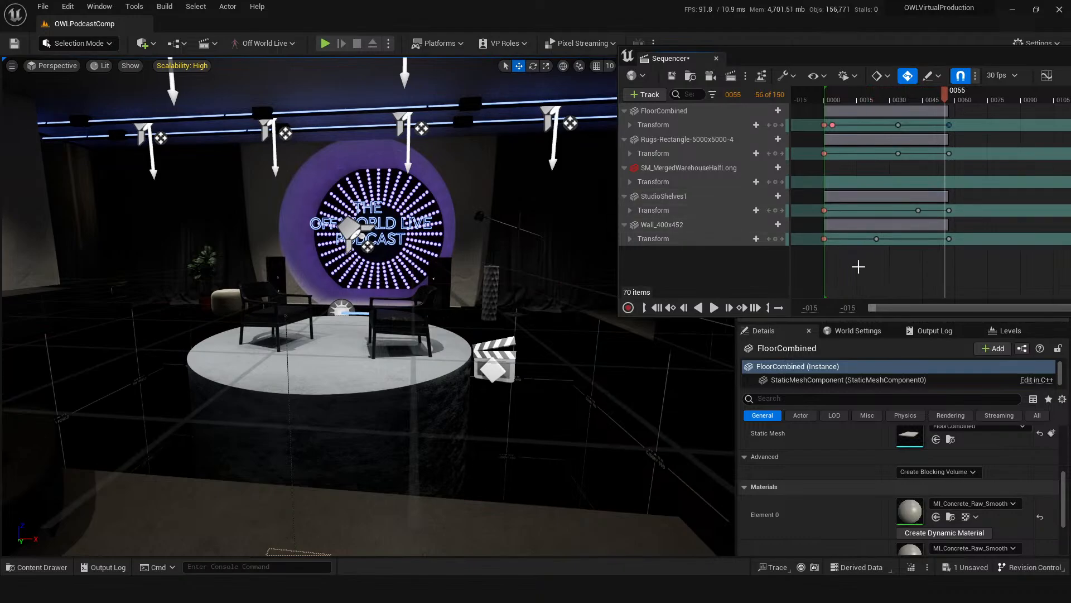
Copy the frame 0 transform keys of the floor, rug, shelves and wall to about frame 78 and save the sequence.
{"action": "left_click_drag", "start_coordinate": [810, 262], "coordinate": [829, 120]}
{"action": "left_click_drag", "start_coordinate": [948, 94], "coordinate": [990, 95]}
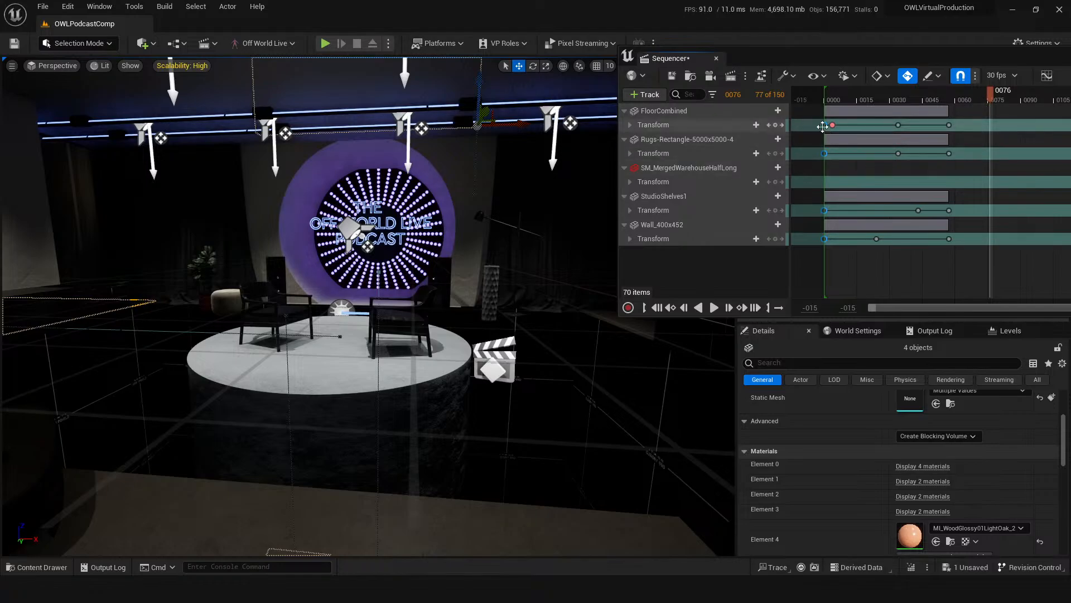
{"action": "left_click_drag", "start_coordinate": [823, 126], "coordinate": [942, 121], "text": "alt"}
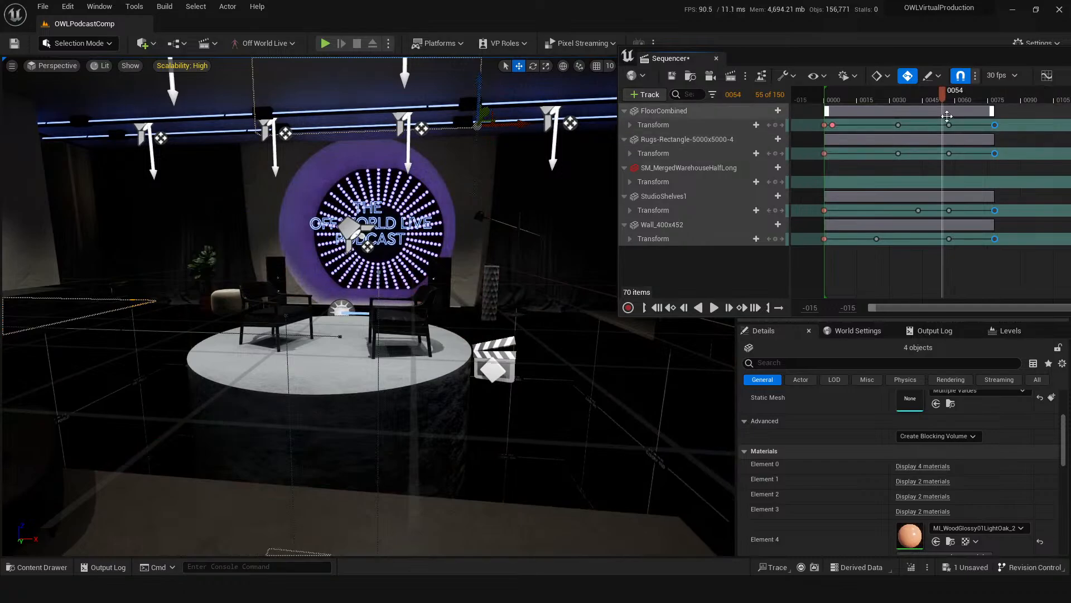
{"action": "left_click", "coordinate": [672, 76]}
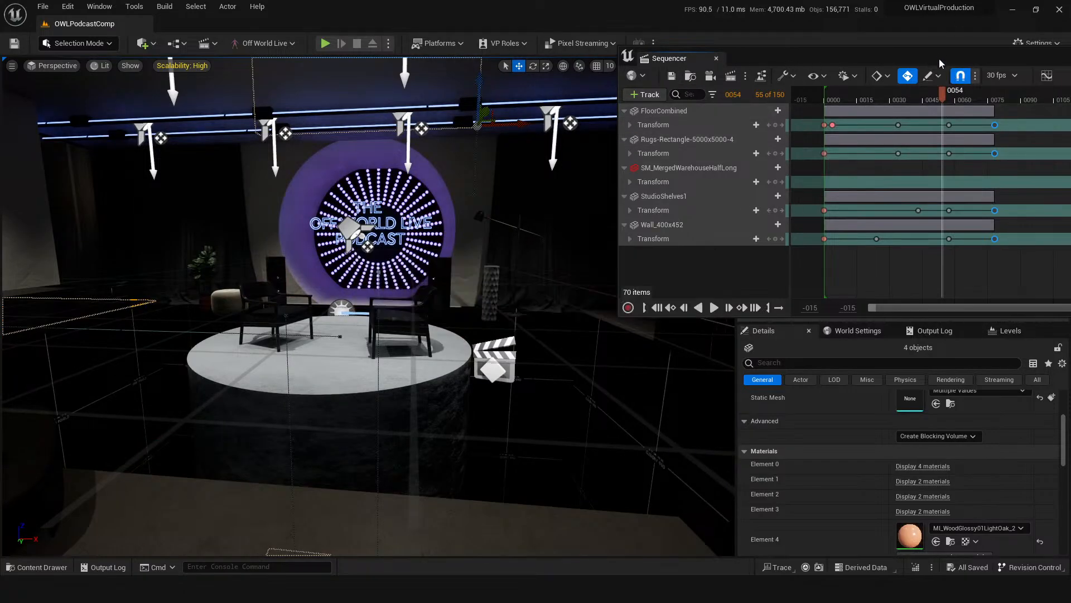
Reposition and resize the Sequencer window, and shorten the playback range to 79 frames, ending at the last transform keys.
{"action": "left_click_drag", "start_coordinate": [940, 63], "coordinate": [813, 47]}
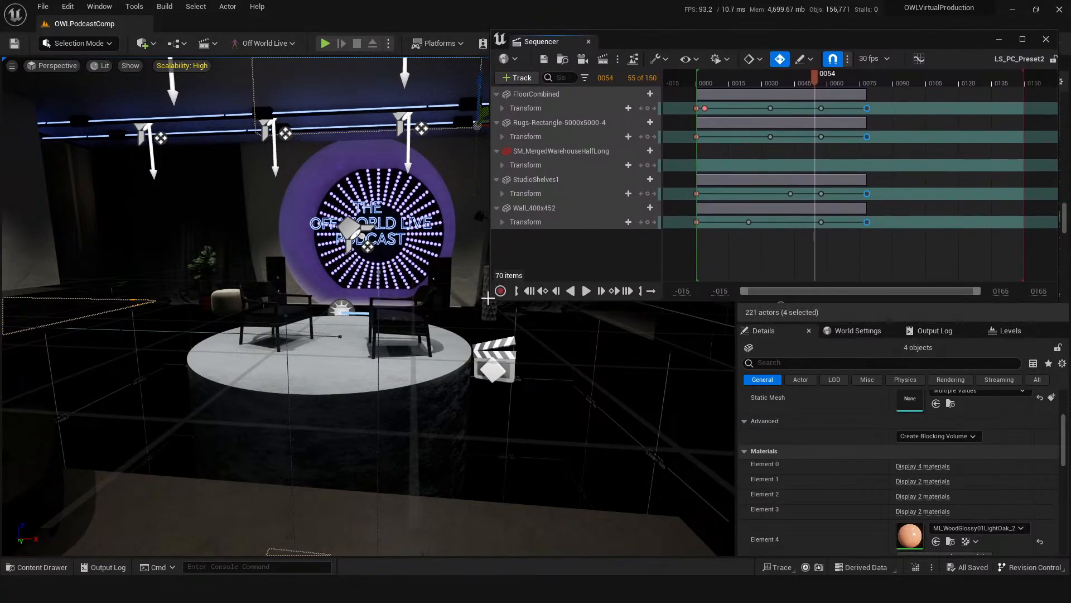
{"action": "left_click_drag", "start_coordinate": [487, 298], "coordinate": [600, 420]}
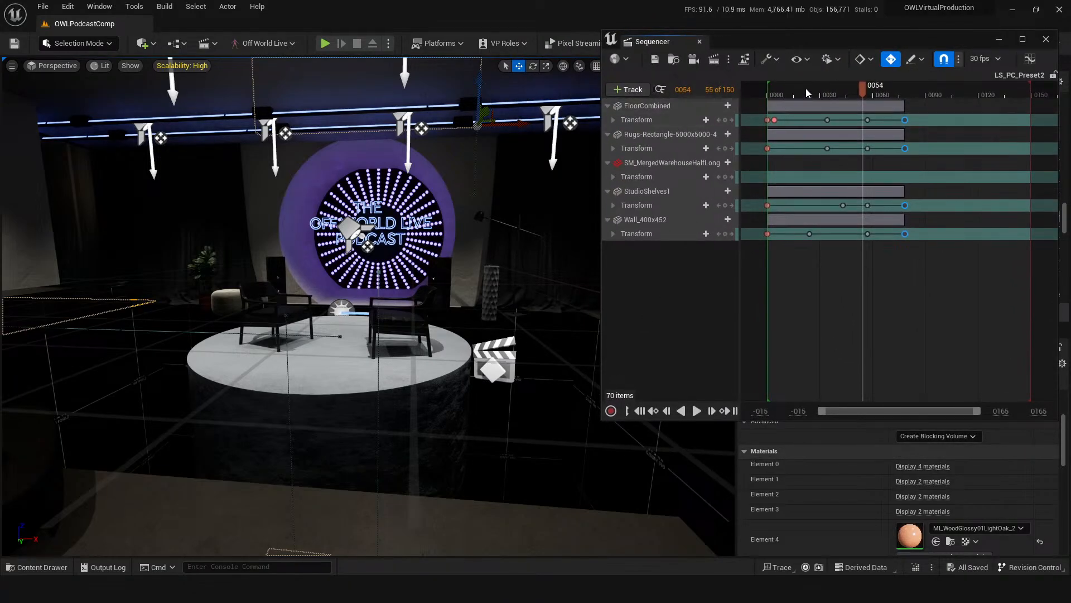
{"action": "left_click", "coordinate": [784, 91]}
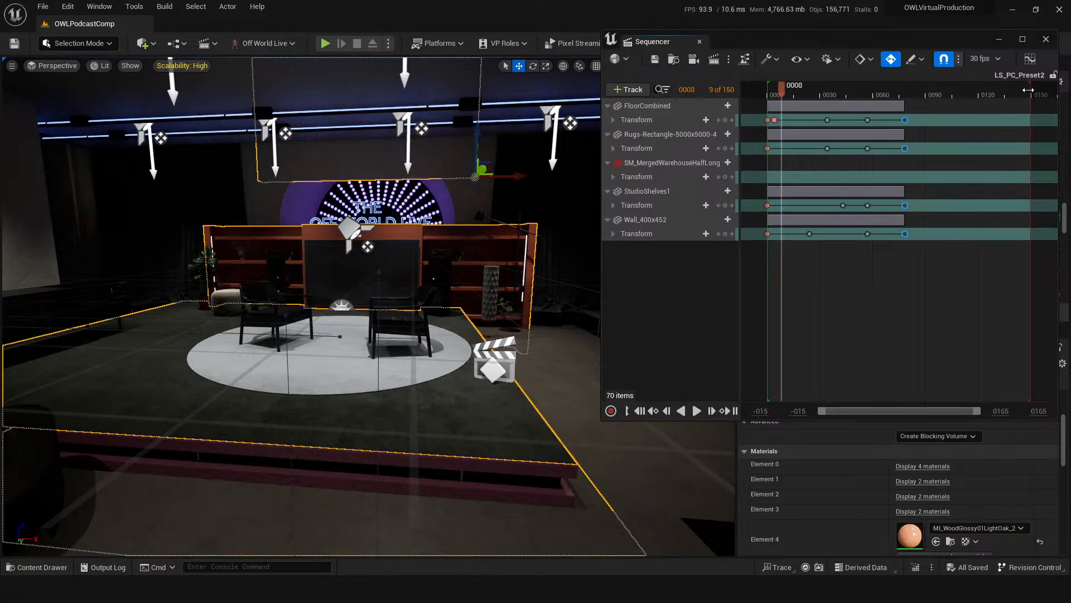
{"action": "left_click_drag", "start_coordinate": [1030, 92], "coordinate": [905, 92]}
Scrub through the opening transition and the hold, and play the return transition from frame 52 to the end.
{"action": "left_click_drag", "start_coordinate": [769, 86], "coordinate": [832, 89]}
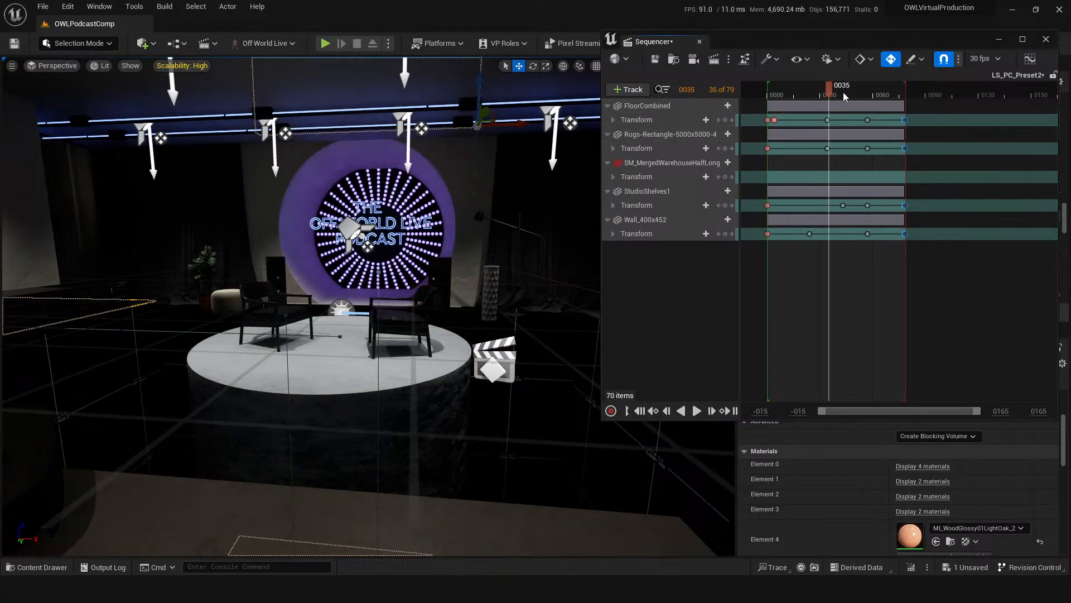
{"action": "left_click_drag", "start_coordinate": [829, 89], "coordinate": [863, 91]}
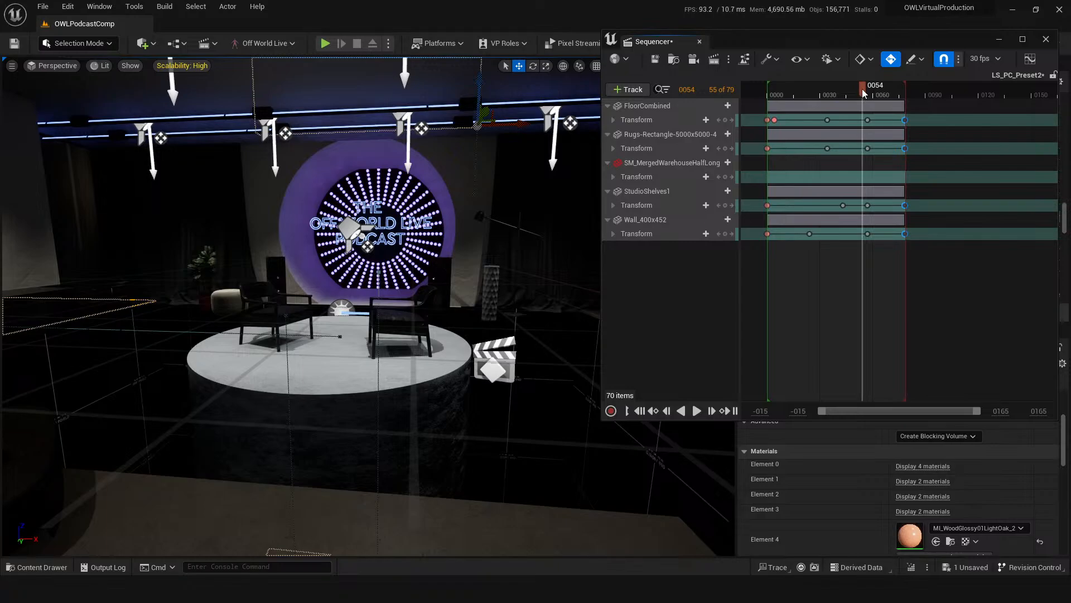
{"action": "mouse_move", "coordinate": [862, 89]}
{"action": "left_mouse_down"}
{"action": "mouse_move", "coordinate": [768, 90]}
{"action": "mouse_move", "coordinate": [859, 92]}
{"action": "left_mouse_up"}
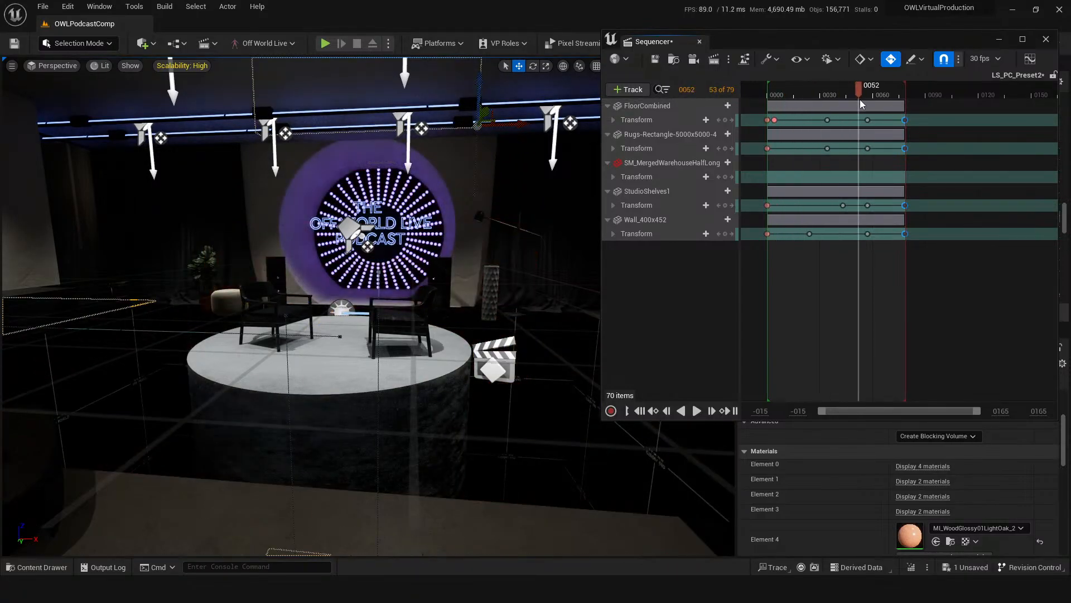
{"action": "key", "text": "space"}
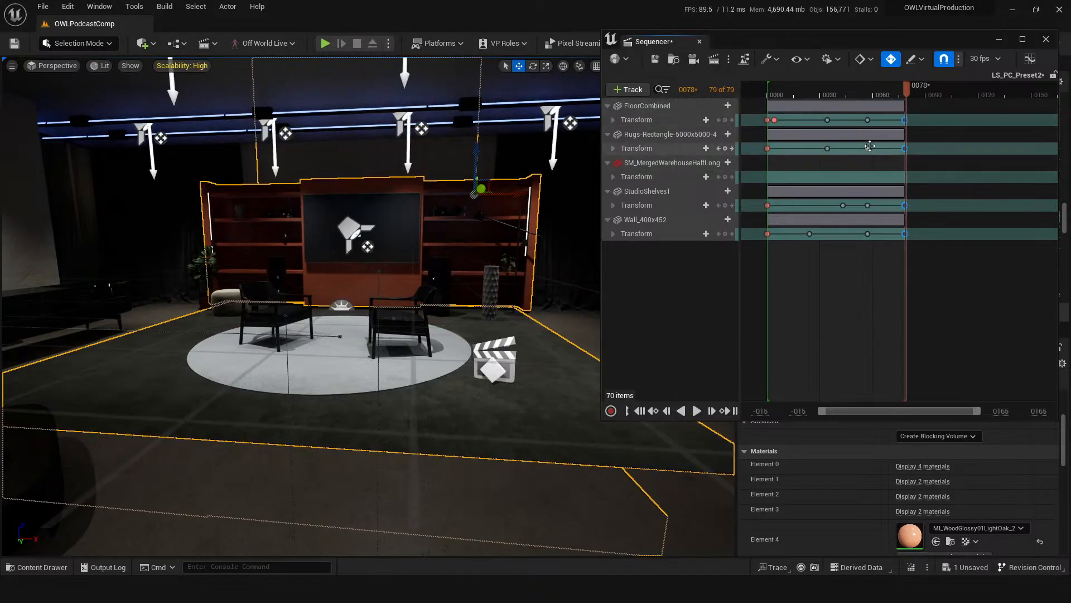
Save the edited sequence and select the LS_PC_Preset2 actor in the level.
{"action": "left_click", "coordinate": [656, 59]}
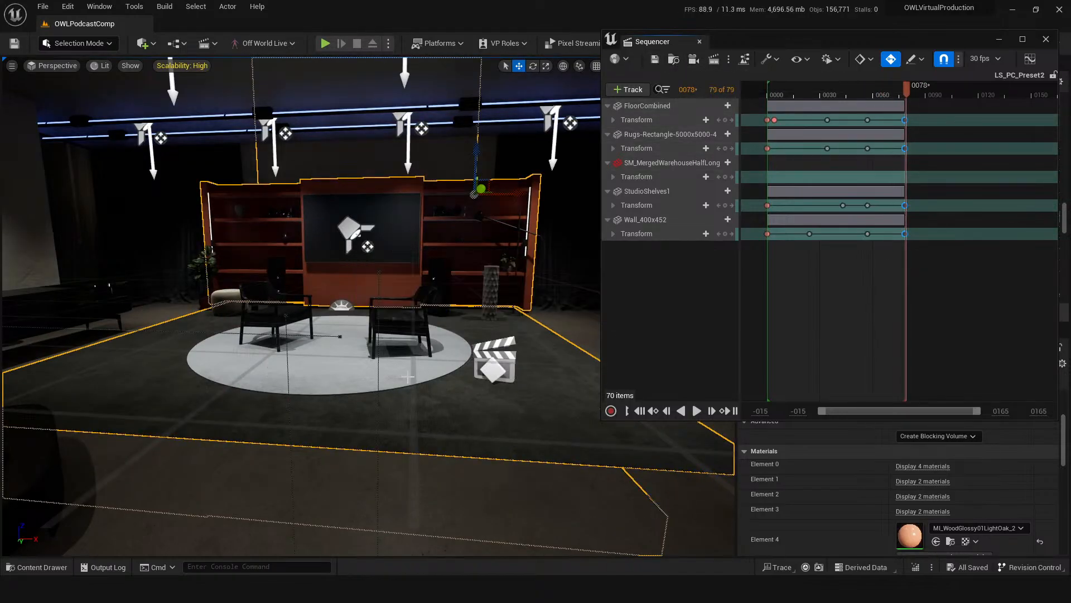
{"action": "left_click", "coordinate": [496, 363]}
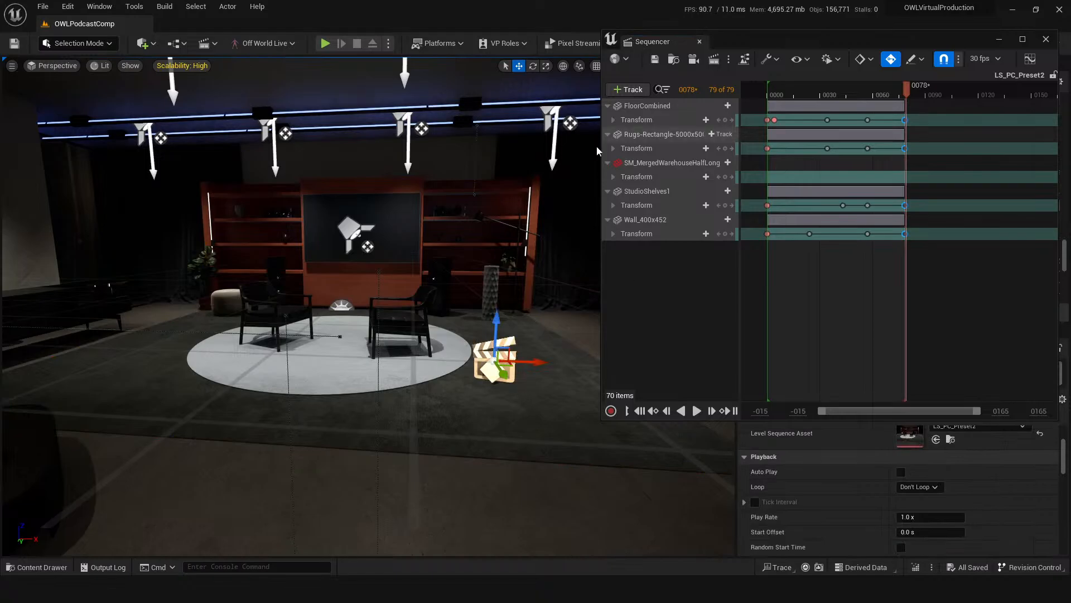
Raise the LS_PC_Preset2 actor slightly in the level and open the Level Blueprint.
{"action": "left_click_drag", "start_coordinate": [494, 329], "coordinate": [494, 323]}
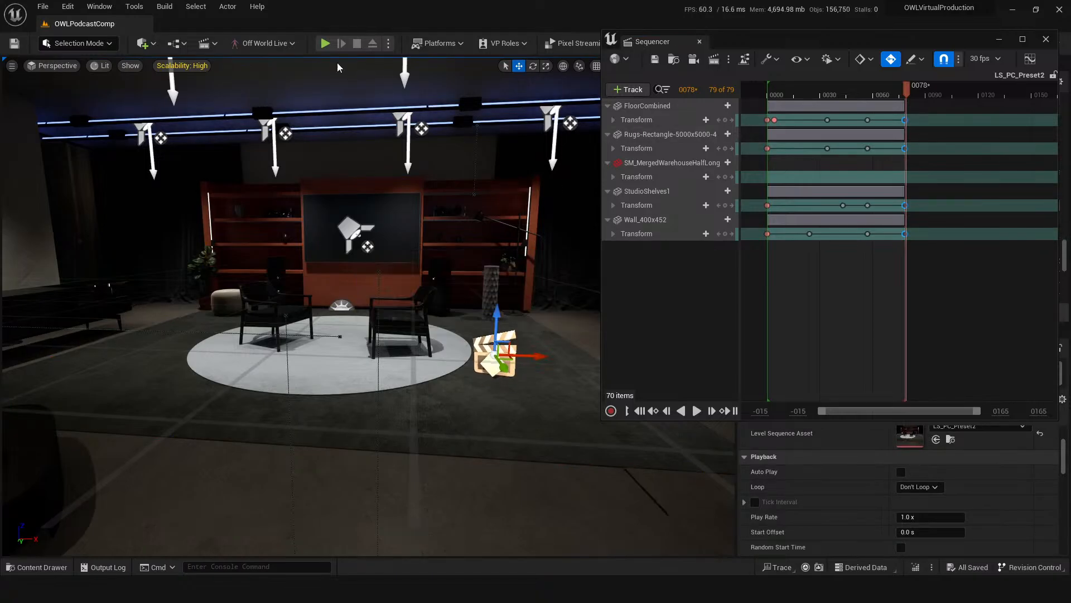
{"action": "left_click", "coordinate": [177, 43]}
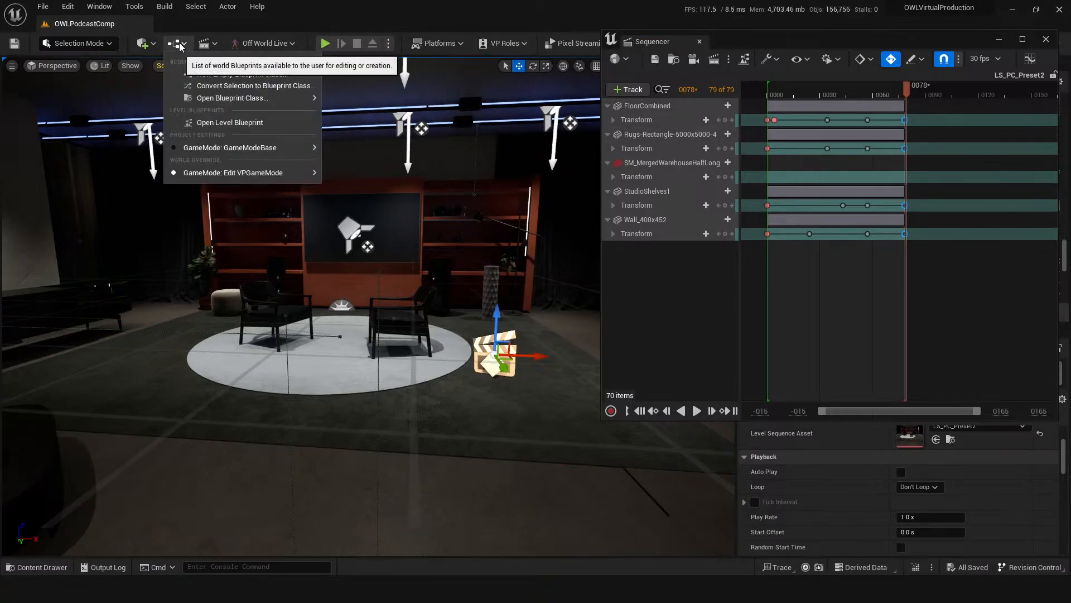
{"action": "left_click", "coordinate": [236, 125]}
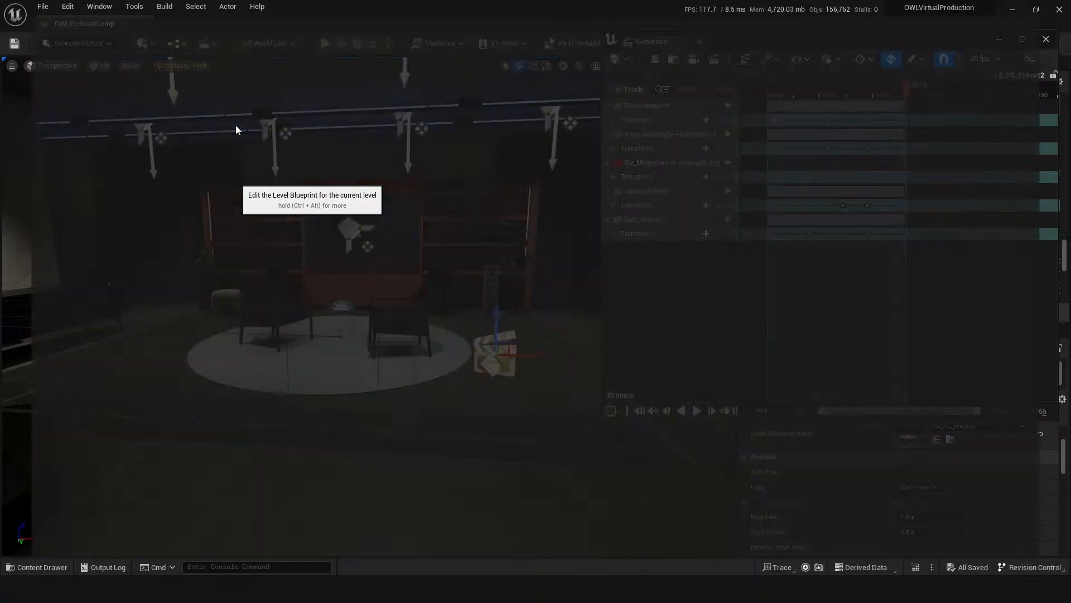
Add a Q keyboard event in the empty graph area above the OpenLevelSequences and Stinger Media comment group.
{"action": "right_click_drag", "start_coordinate": [271, 169], "coordinate": [501, 360]}
{"action": "right_click_drag", "start_coordinate": [302, 161], "coordinate": [599, 276]}
{"action": "scroll", "coordinate": [452, 275], "scroll_direction": "up", "scroll_amount": 1}
{"action": "right_click_drag", "start_coordinate": [422, 250], "coordinate": [394, 189]}
{"action": "scroll", "coordinate": [395, 193], "scroll_direction": "up", "scroll_amount": 2}
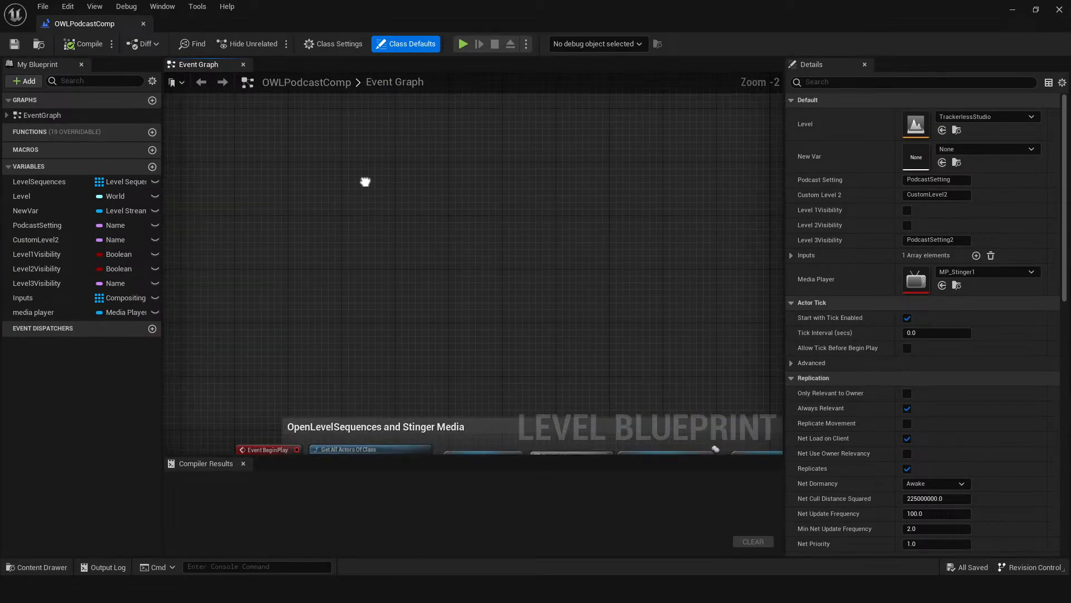
{"action": "right_click", "coordinate": [365, 181]}
{"action": "type", "text": "q key"}
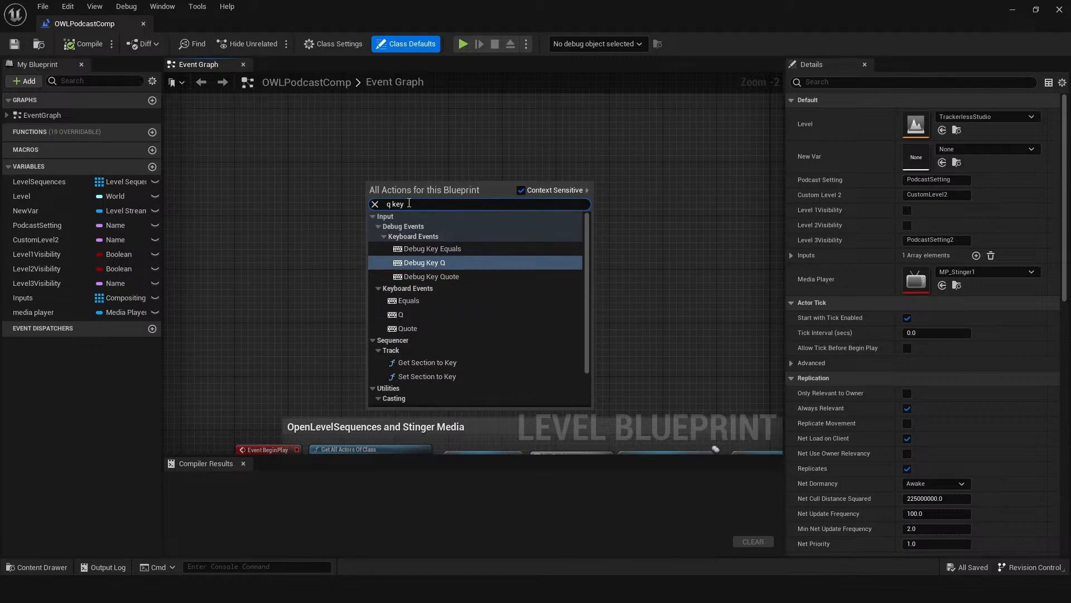
{"action": "left_click", "coordinate": [395, 315]}
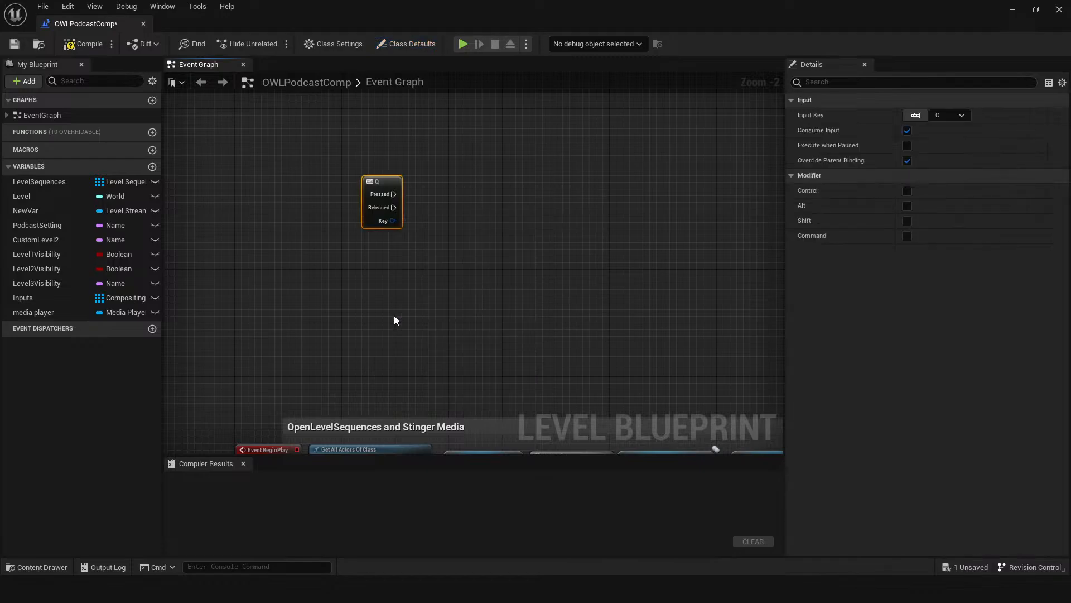
{"action": "left_click_drag", "start_coordinate": [371, 183], "coordinate": [345, 163]}
{"action": "right_click_drag", "start_coordinate": [470, 164], "coordinate": [496, 222]}
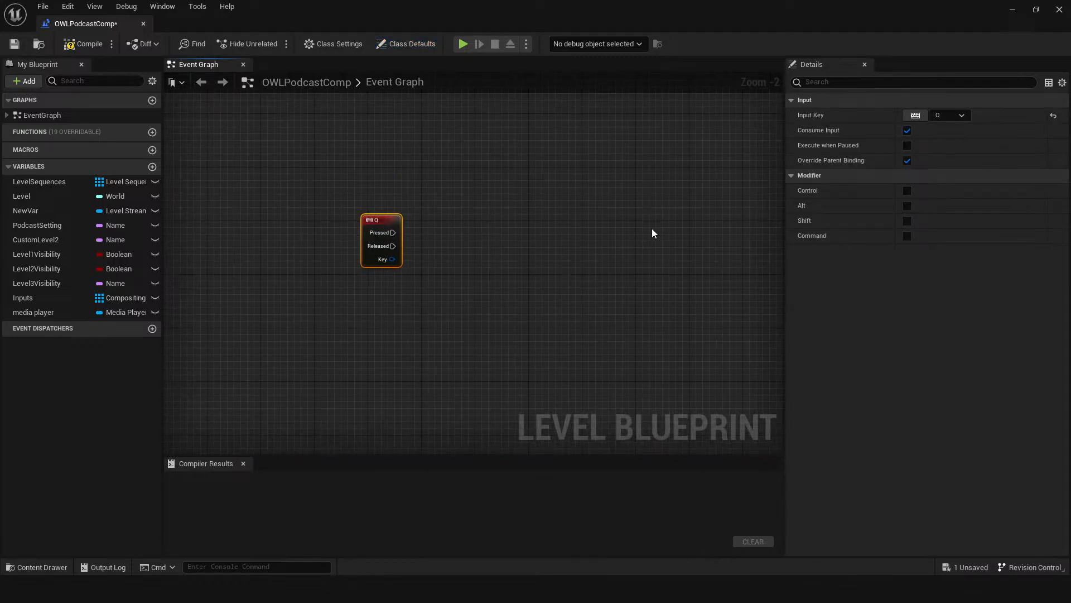
Change the keyboard event's input key to Y, and compile and save the level blueprint.
{"action": "left_click", "coordinate": [916, 115]}
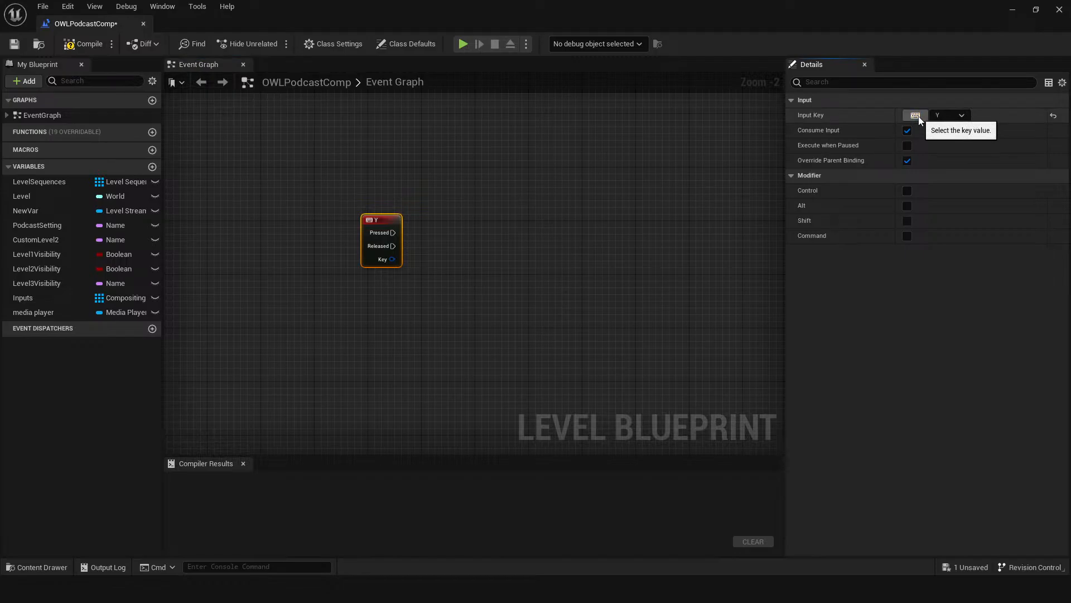
{"action": "key", "text": "y"}
{"action": "left_click", "coordinate": [474, 289]}
{"action": "left_click", "coordinate": [79, 45]}
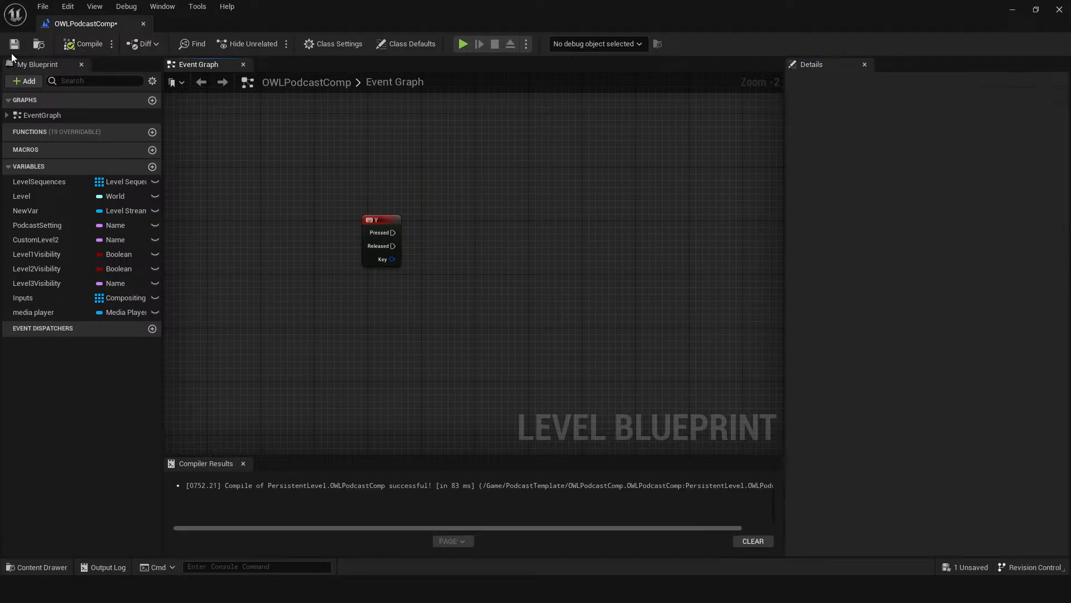
Create a reference to the selected LS_PC_Preset2 actor beside the Y event, and compile and save the blueprint.
{"action": "left_click_drag", "start_coordinate": [333, 1], "coordinate": [677, 423]}
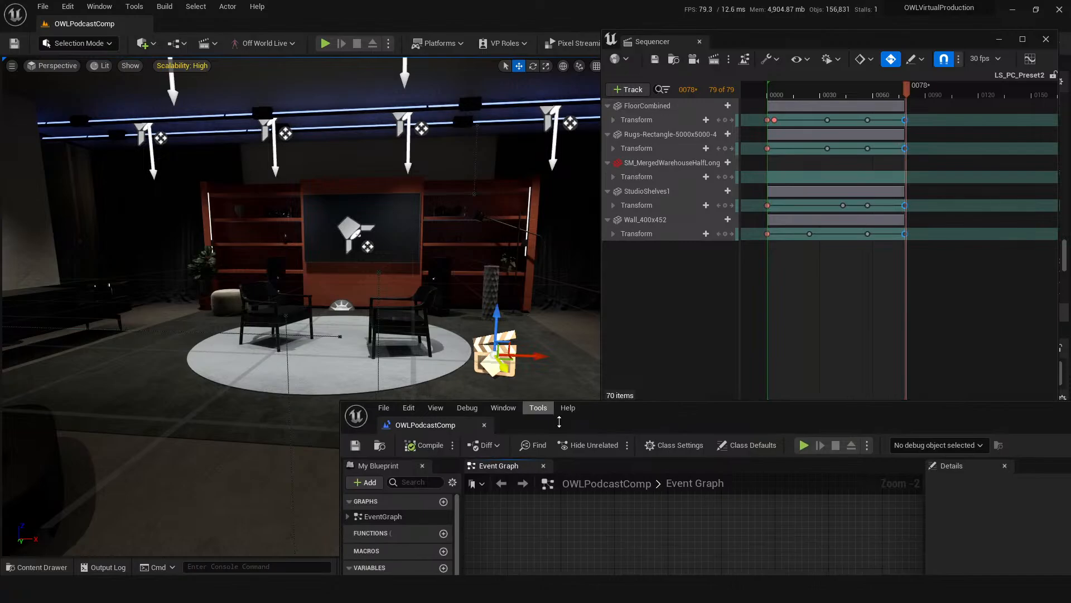
{"action": "left_click_drag", "start_coordinate": [608, 416], "coordinate": [457, 0]}
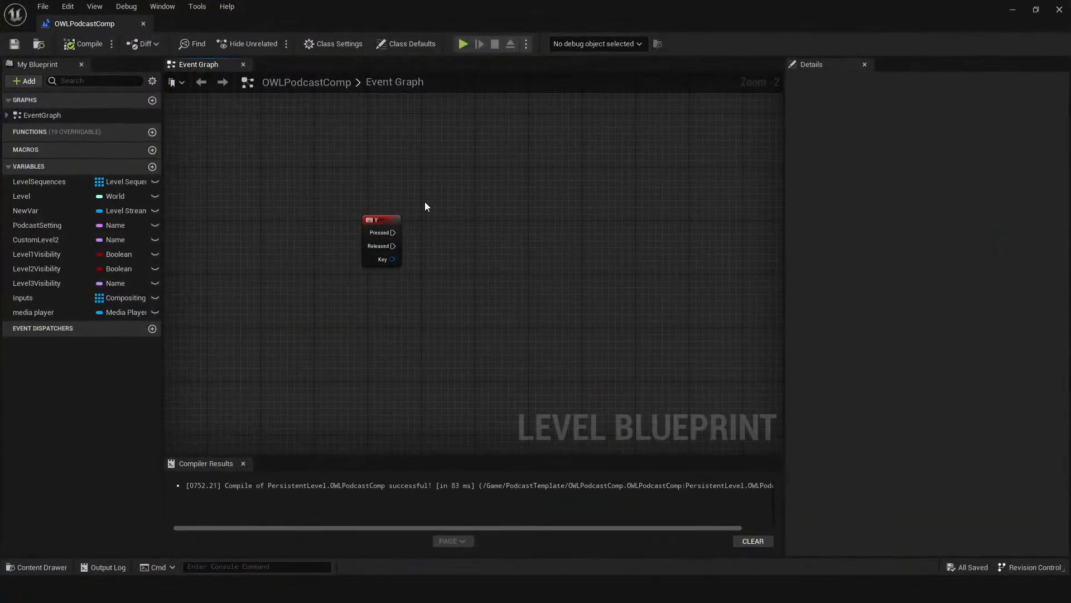
{"action": "right_click", "coordinate": [424, 202]}
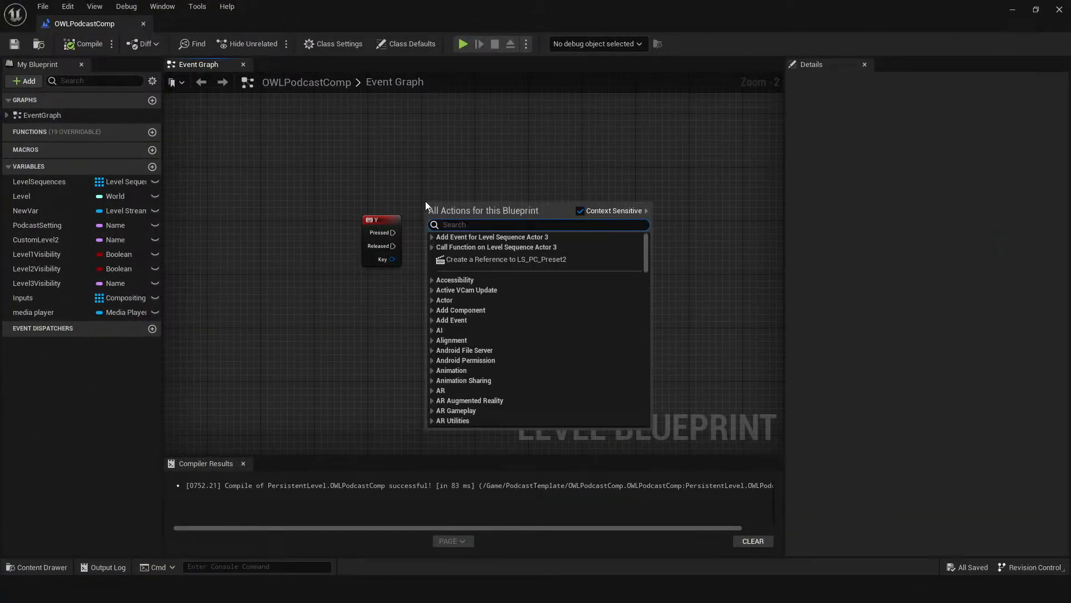
{"action": "left_click", "coordinate": [494, 259]}
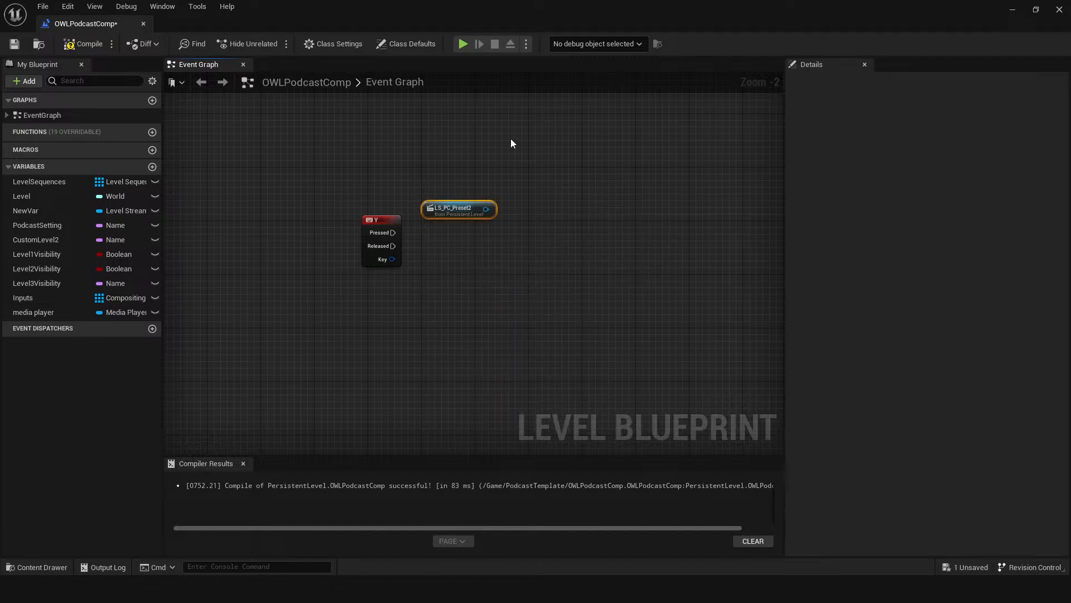
{"action": "left_click", "coordinate": [84, 44]}
{"action": "left_click", "coordinate": [15, 44]}
{"action": "scroll", "coordinate": [340, 232], "scroll_direction": "up", "scroll_amount": 2}
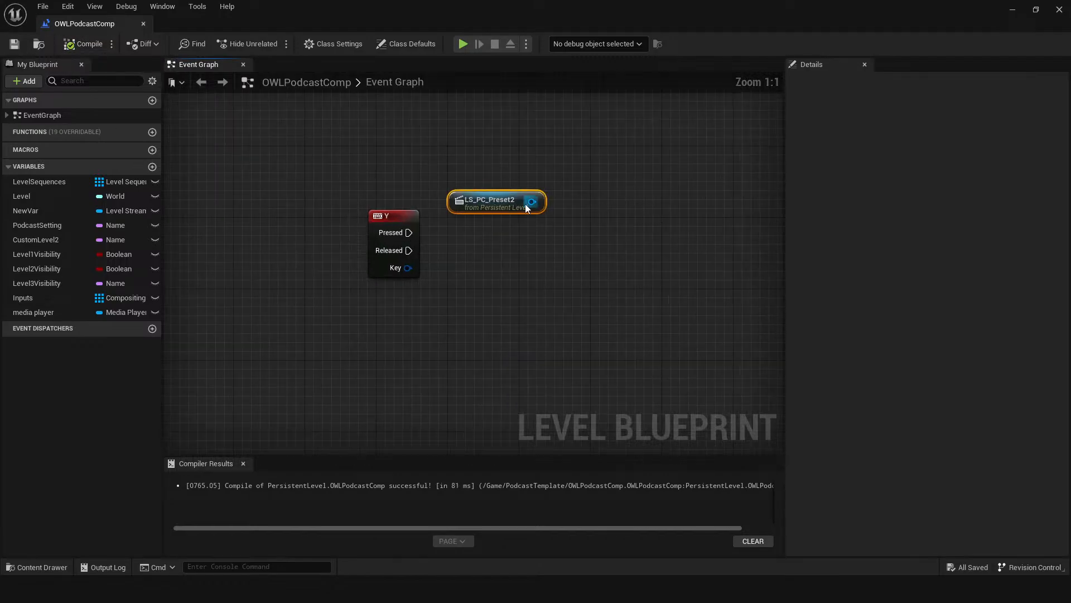
{"action": "left_click_drag", "start_coordinate": [526, 208], "coordinate": [555, 243]}
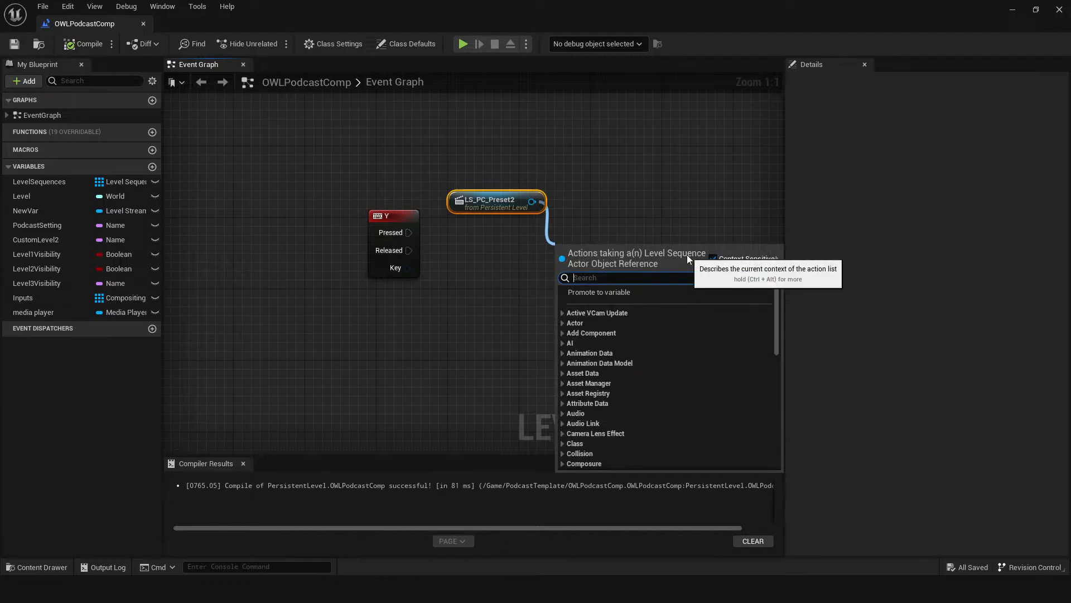
{"action": "type", "text": "stop"}
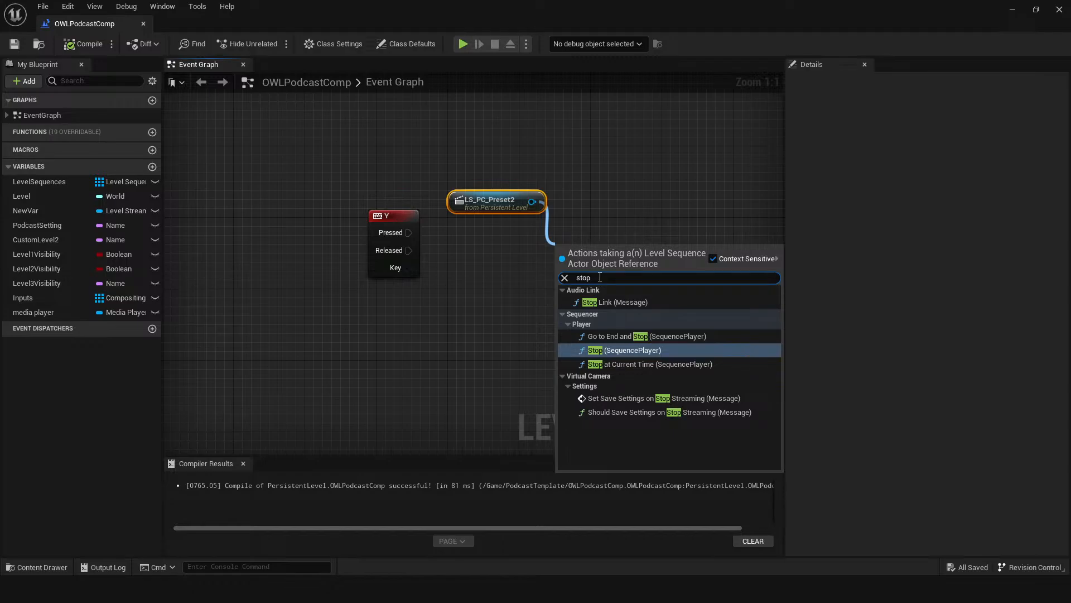
{"action": "left_click", "coordinate": [594, 195]}
Add a Get All Actors Of Class node from the Y event's Pressed output, with LevelSequenceActor as the actor class.
{"action": "left_click_drag", "start_coordinate": [409, 233], "coordinate": [457, 249]}
{"action": "type", "text": "get ak"}
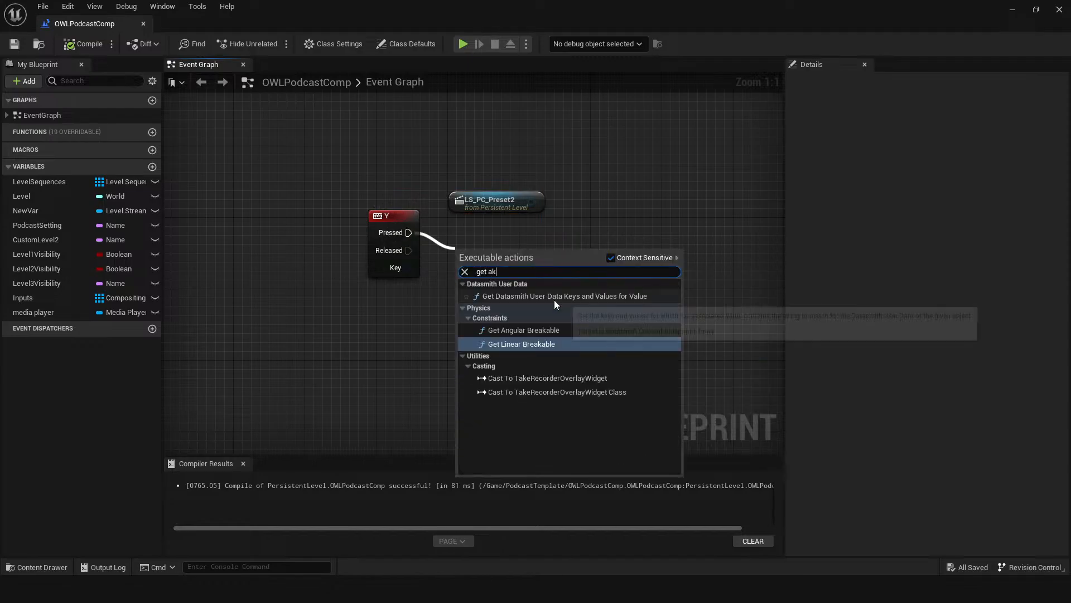
{"action": "key", "text": "BackSpace"}
{"action": "type", "text": "ll a"}
{"action": "left_click", "coordinate": [554, 299]}
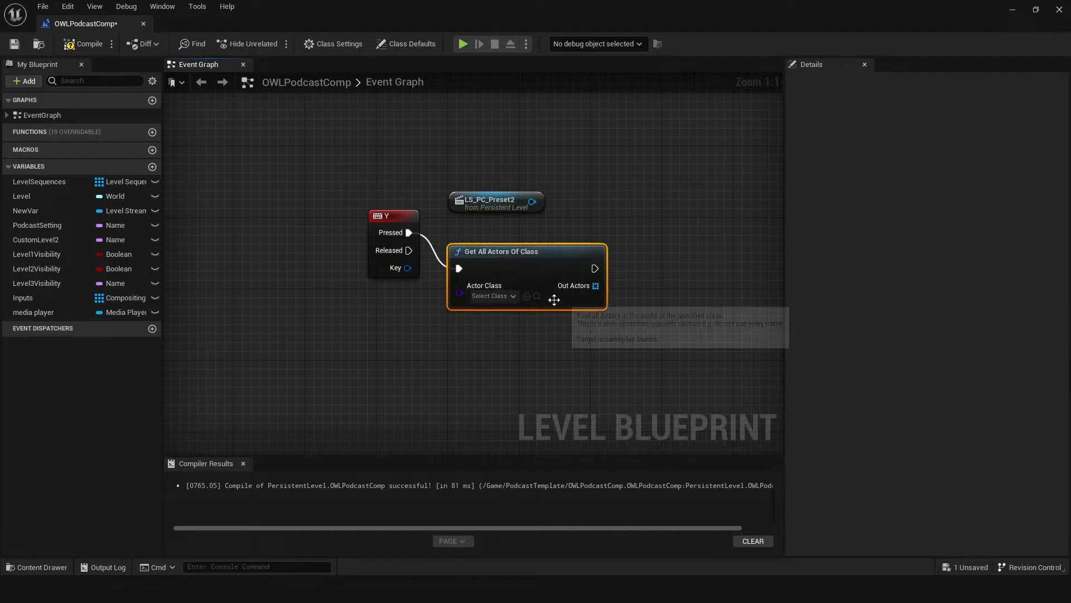
{"action": "left_click", "coordinate": [500, 297]}
{"action": "type", "text": "leve"}
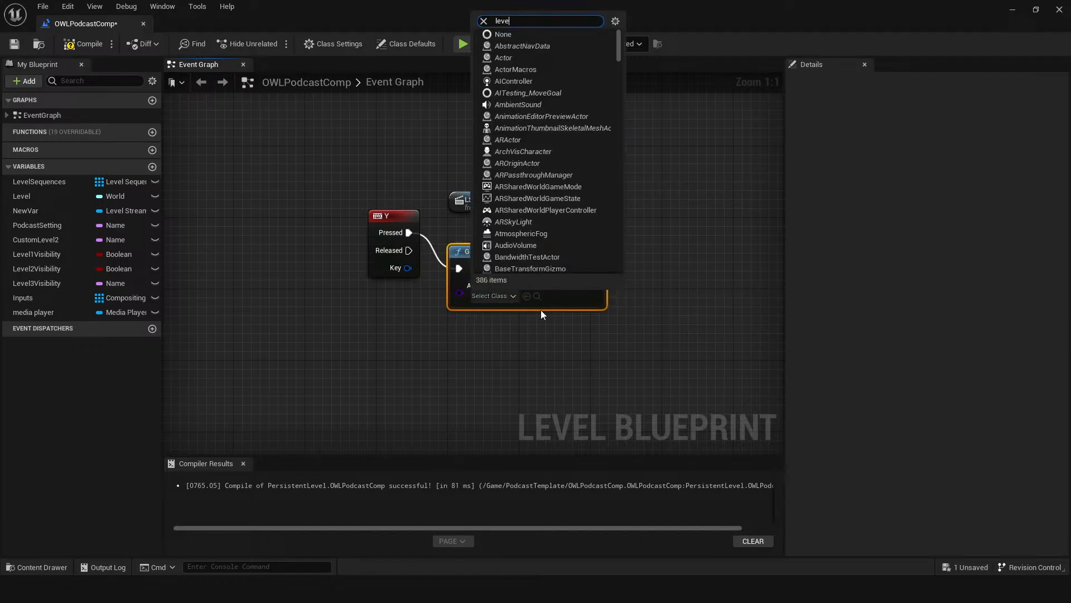
{"action": "type", "text": "l"}
{"action": "type", "text": " seq"}
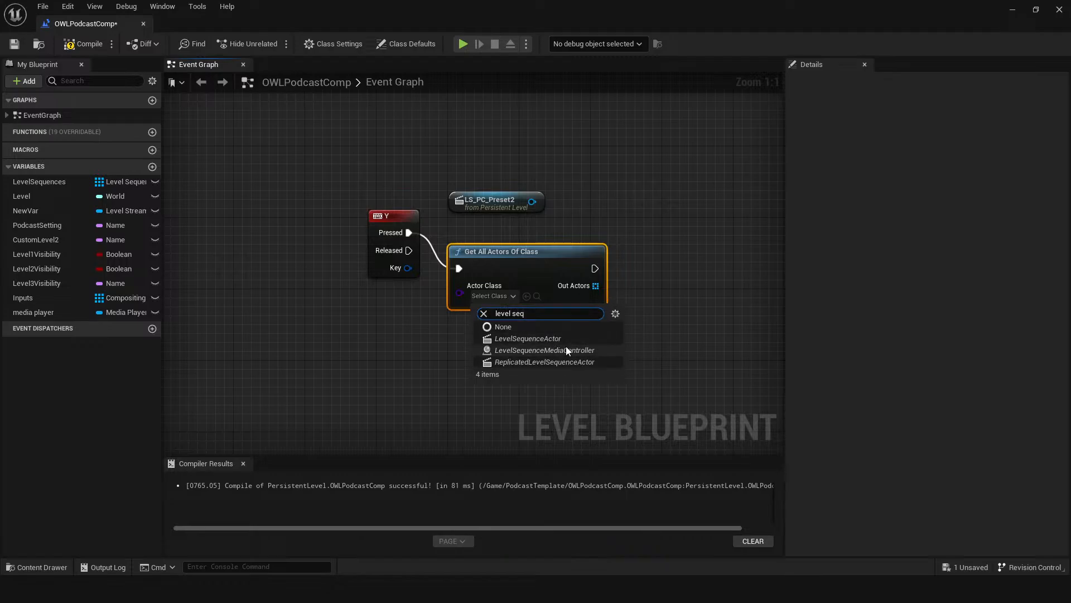
{"action": "left_click", "coordinate": [547, 338]}
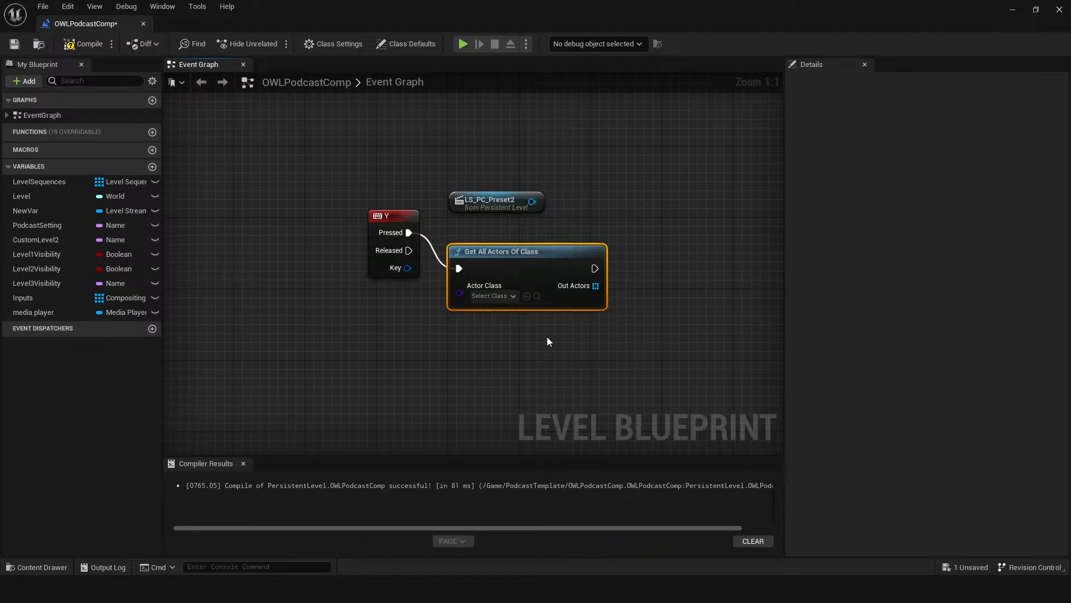
Add a For Each Loop after Get All Actors Of Class, feed Out Actors into its Array, and place it alongside.
{"action": "left_click_drag", "start_coordinate": [601, 268], "coordinate": [655, 275]}
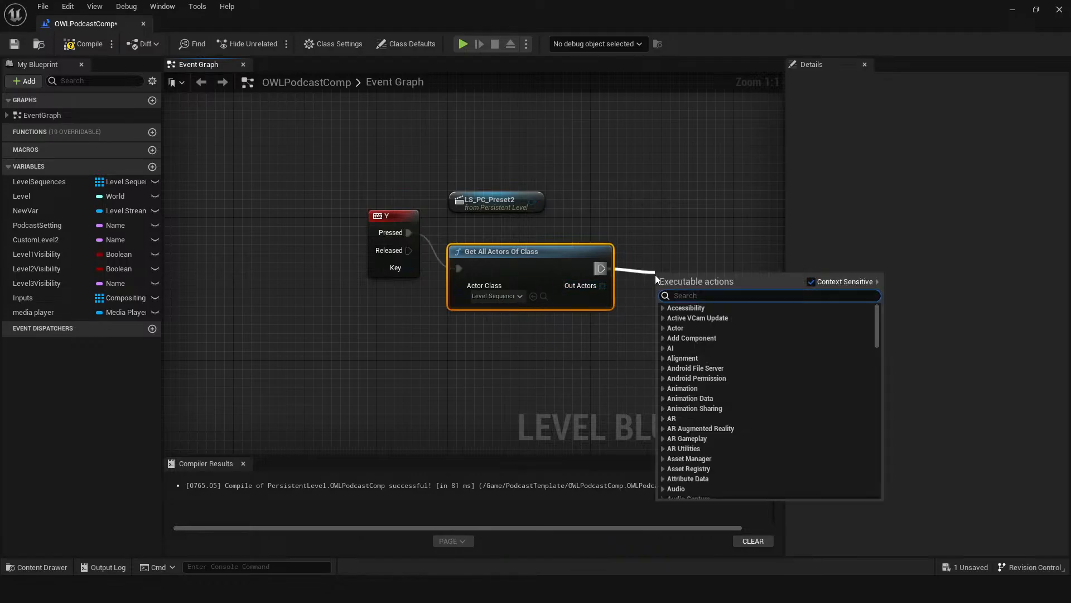
{"action": "type", "text": "each"}
{"action": "key", "text": "Return"}
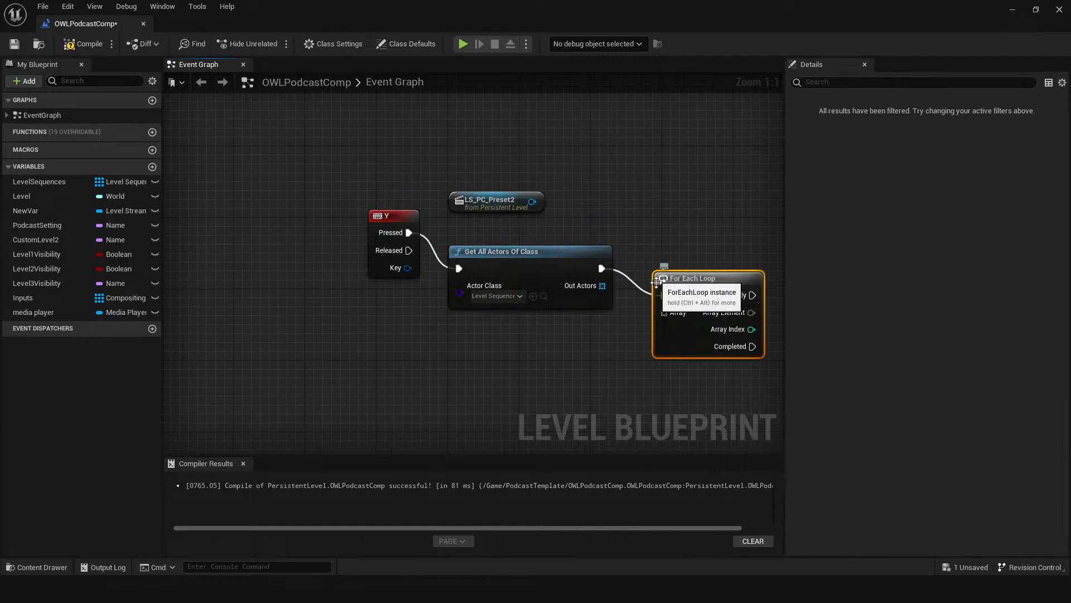
{"action": "left_click_drag", "start_coordinate": [664, 312], "coordinate": [602, 286]}
{"action": "left_click_drag", "start_coordinate": [686, 287], "coordinate": [662, 266]}
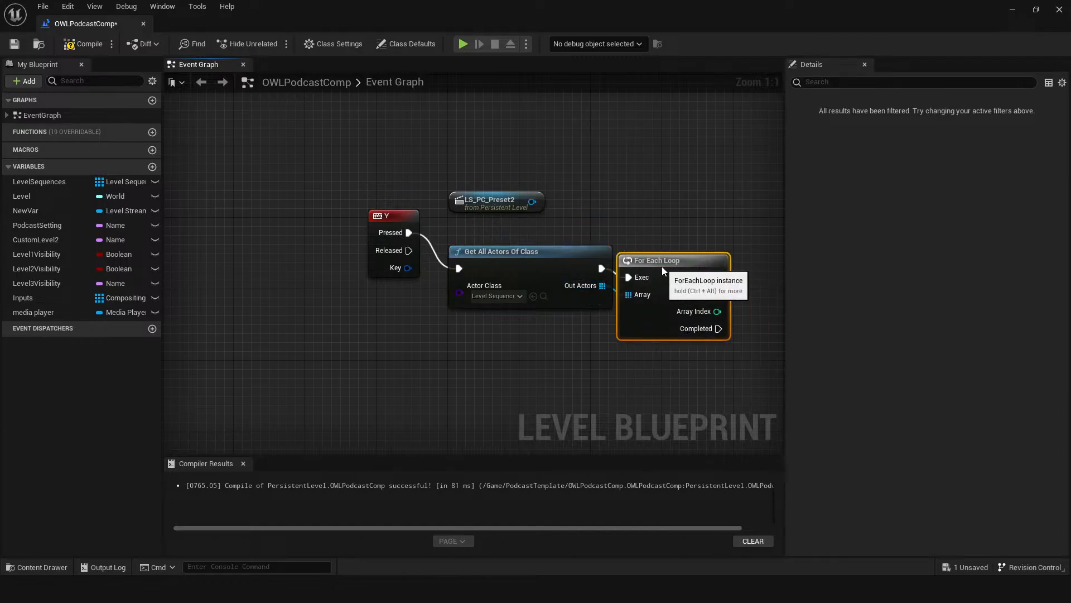
Add a Stop (SequencePlayer) node to the Loop Body, with Array Element as the sequence player's target, and arrange the nodes beside the loop.
{"action": "right_click_drag", "start_coordinate": [673, 201], "coordinate": [562, 191]}
{"action": "left_click_drag", "start_coordinate": [607, 258], "coordinate": [643, 256]}
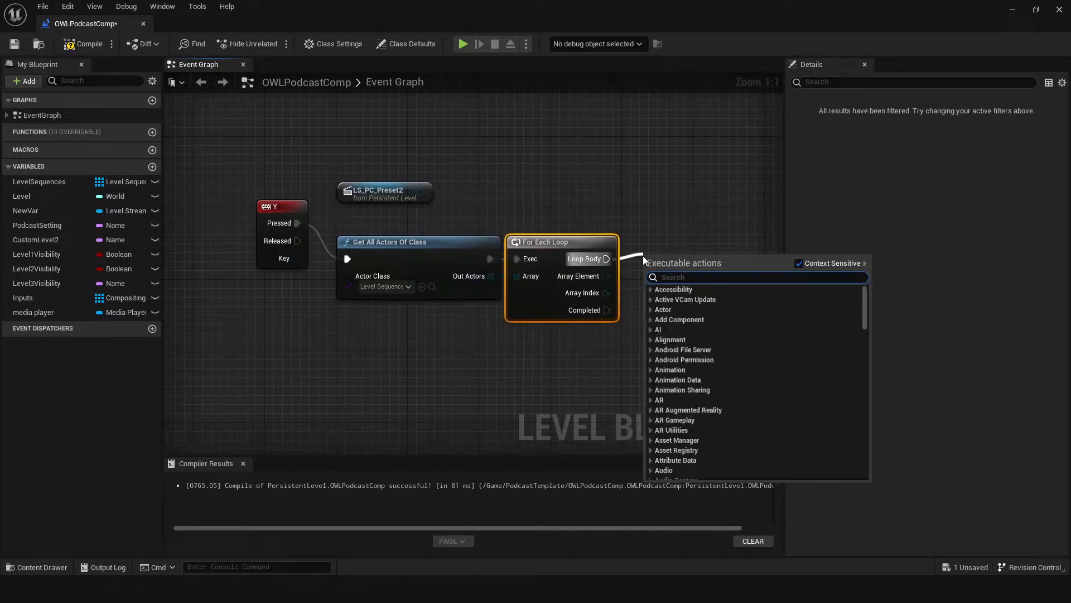
{"action": "type", "text": "stop"}
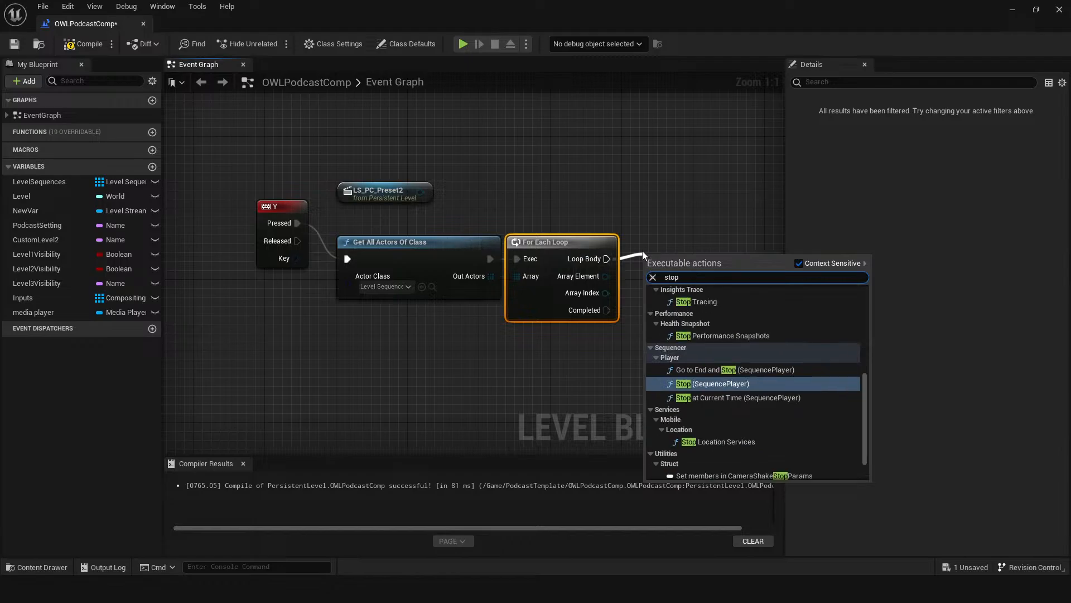
{"action": "left_click", "coordinate": [721, 384]}
{"action": "left_click_drag", "start_coordinate": [588, 232], "coordinate": [610, 277]}
{"action": "right_click_drag", "start_coordinate": [577, 174], "coordinate": [434, 156]}
{"action": "left_click_drag", "start_coordinate": [513, 130], "coordinate": [528, 258]}
{"action": "right_click_drag", "start_coordinate": [406, 167], "coordinate": [454, 199]}
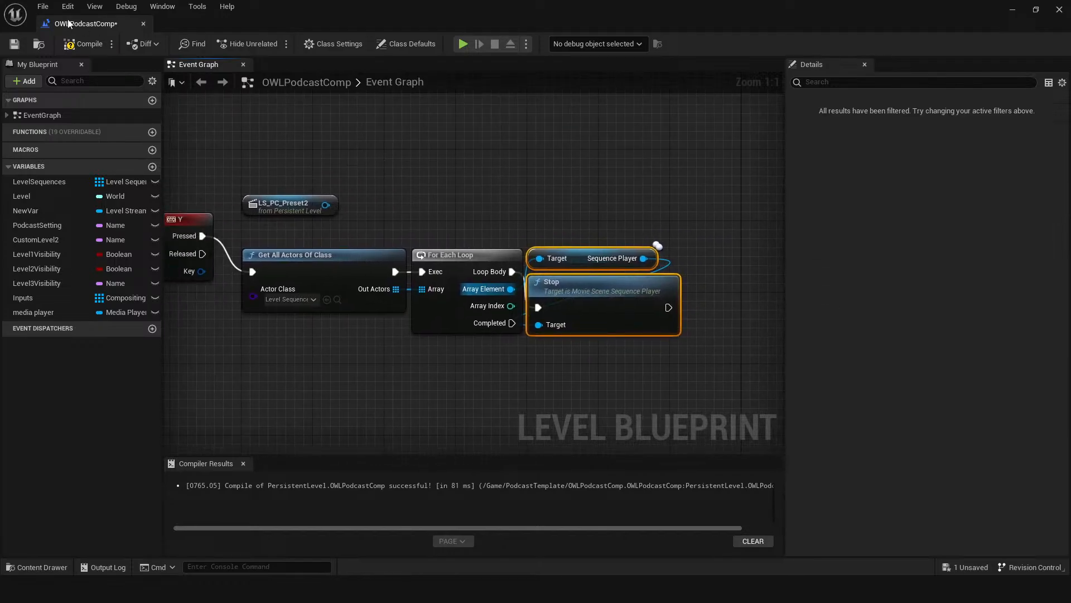
Compile and save the blueprint, and move the LS_PC_Preset2 reference above the Stop node.
{"action": "left_click", "coordinate": [69, 45]}
{"action": "left_click", "coordinate": [12, 43]}
{"action": "left_click_drag", "start_coordinate": [264, 199], "coordinate": [596, 146]}
{"action": "right_click_drag", "start_coordinate": [650, 155], "coordinate": [499, 155]}
{"action": "left_click_drag", "start_coordinate": [504, 148], "coordinate": [654, 293]}
{"action": "type", "text": "play"}
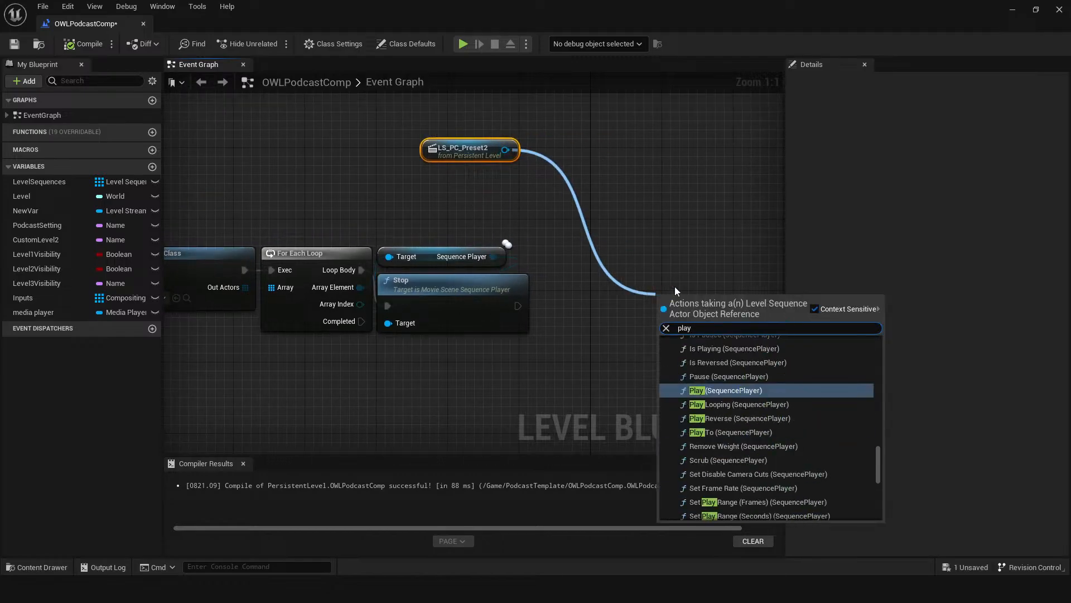
{"action": "type", "text": " to"}
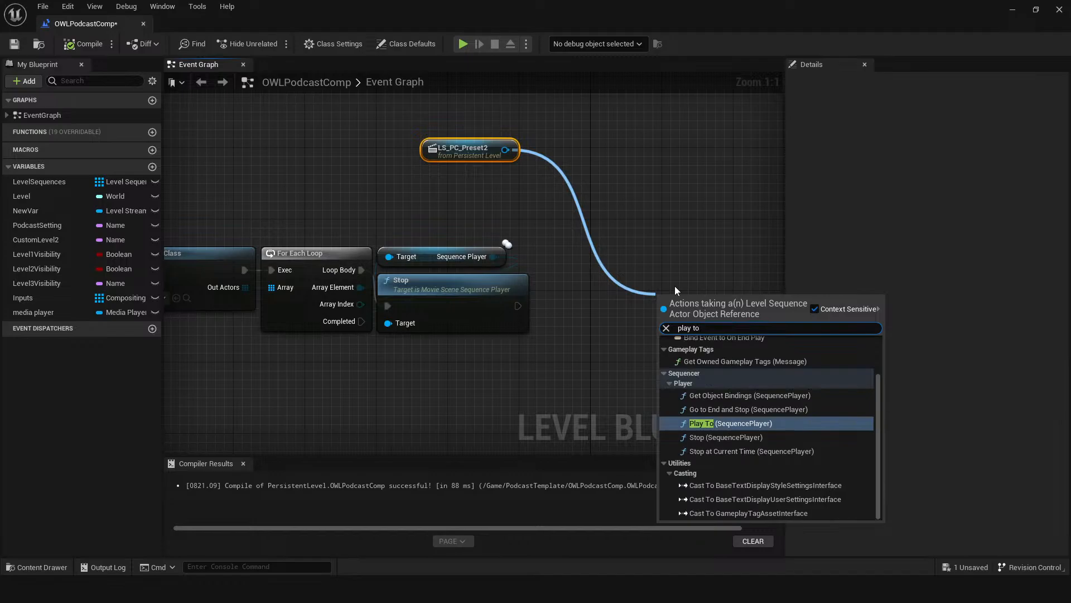
{"action": "left_click", "coordinate": [740, 437]}
{"action": "left_click_drag", "start_coordinate": [651, 220], "coordinate": [744, 382]}
{"action": "key", "text": "Delete"}
Add a Play To (SequencePlayer) node from the LS_PC_Preset2 reference and stack the reference and Sequence Player nodes above it.
{"action": "left_click_drag", "start_coordinate": [510, 153], "coordinate": [615, 263]}
{"action": "type", "text": "play to"}
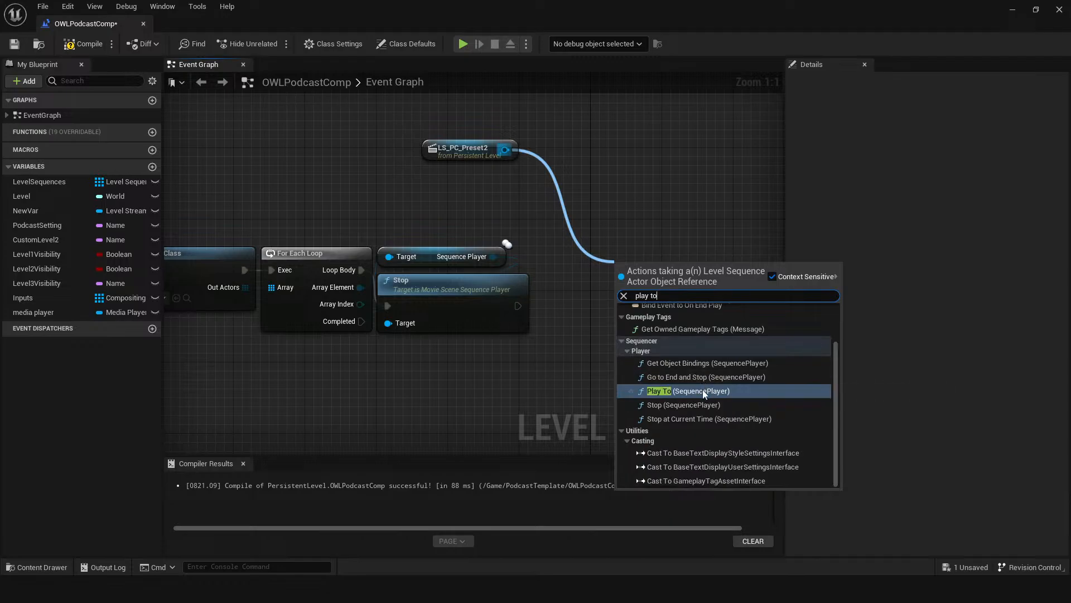
{"action": "left_click", "coordinate": [702, 390]}
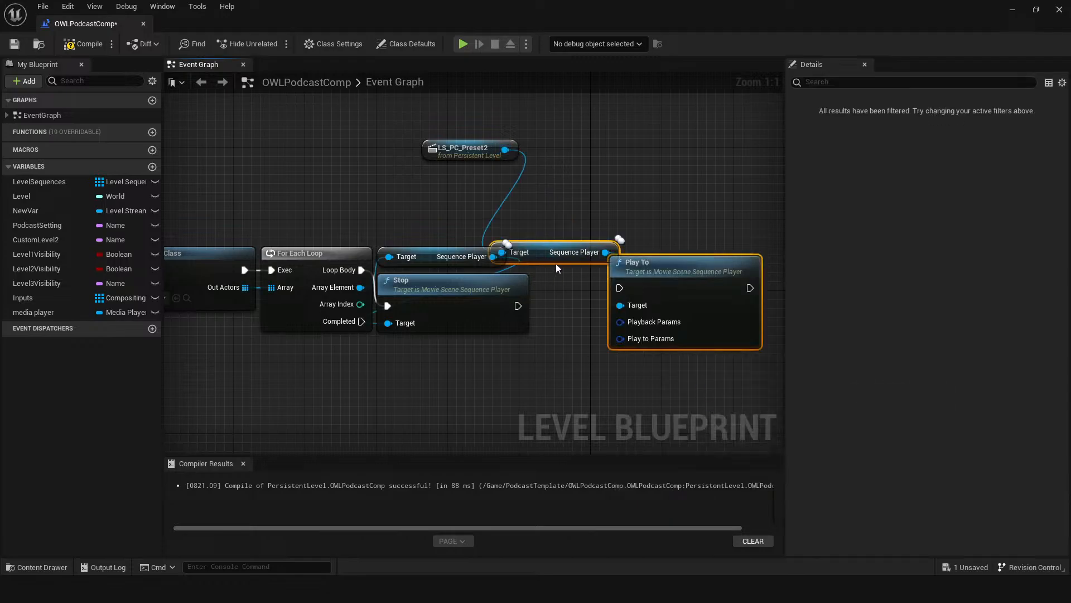
{"action": "left_click_drag", "start_coordinate": [556, 263], "coordinate": [650, 238]}
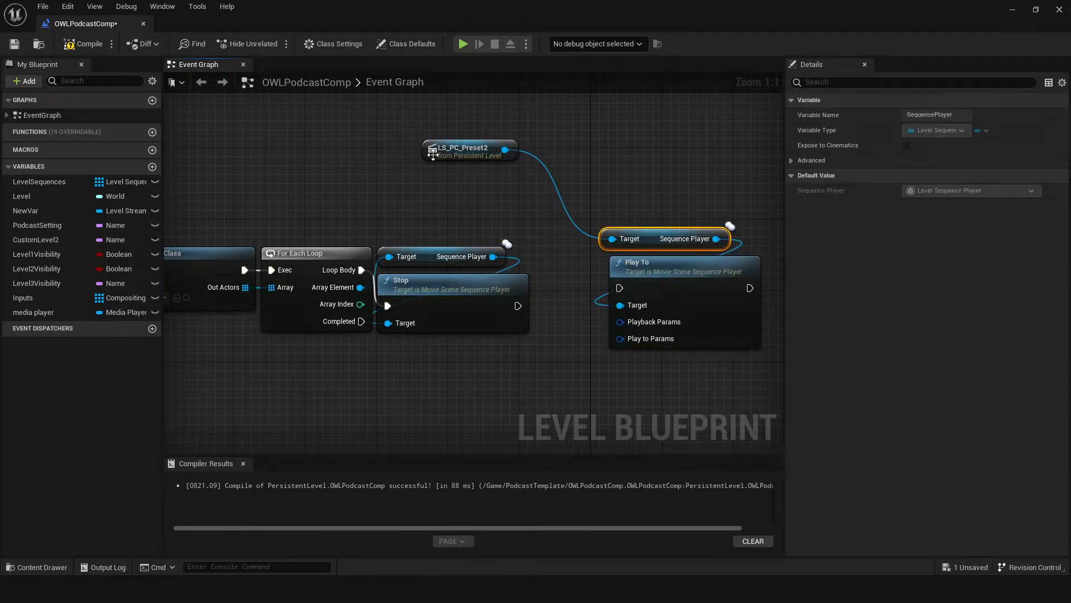
{"action": "left_click_drag", "start_coordinate": [433, 153], "coordinate": [609, 221]}
{"action": "right_click_drag", "start_coordinate": [537, 167], "coordinate": [477, 147]}
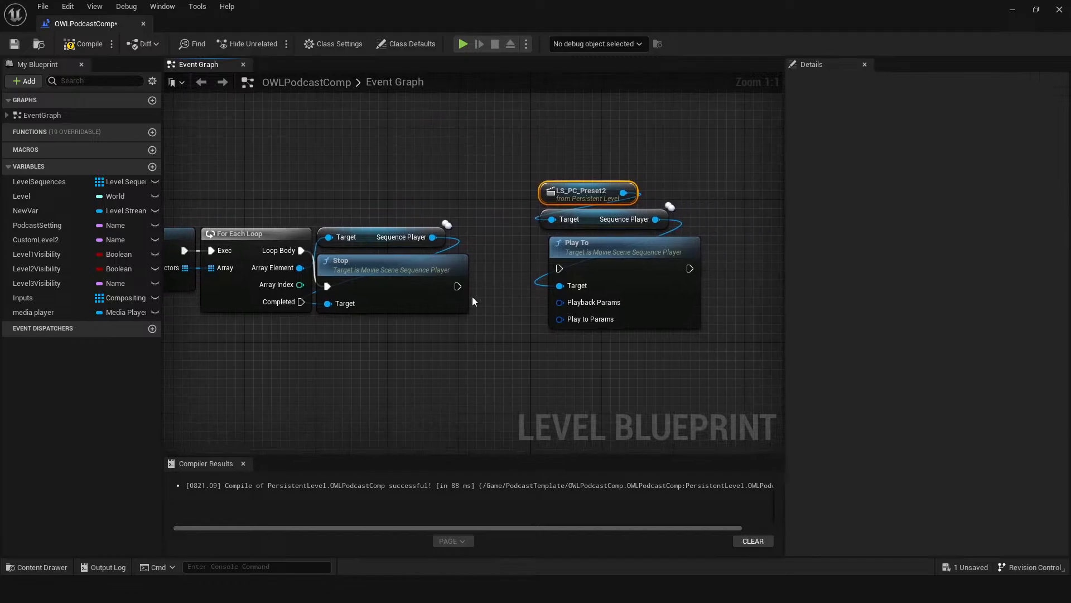
Connect the Stop node's execution output to Play To and split the Playback Params struct pin.
{"action": "left_click_drag", "start_coordinate": [455, 283], "coordinate": [559, 269]}
{"action": "right_click_drag", "start_coordinate": [559, 268], "coordinate": [430, 218]}
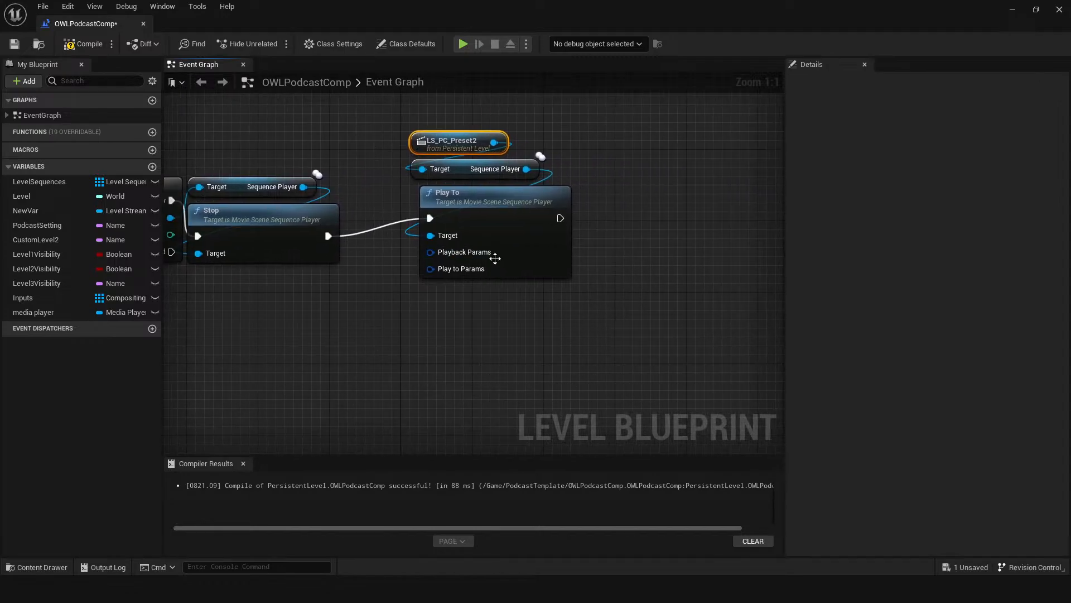
{"action": "right_click", "coordinate": [439, 255]}
{"action": "left_click", "coordinate": [463, 286]}
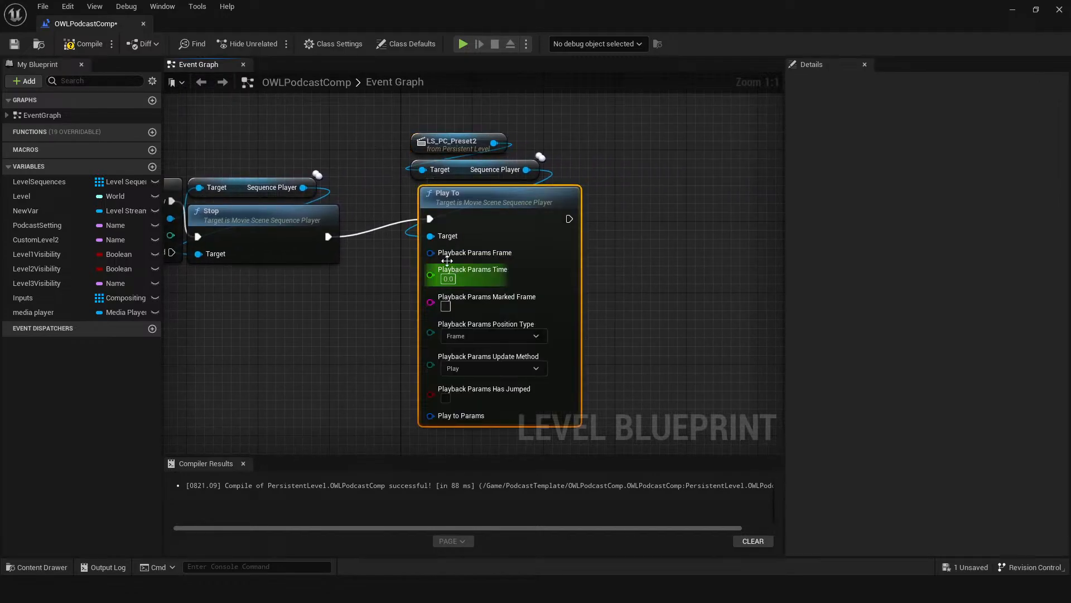
Split Play To's Playback Params Frame pin and set its Sub Frame to 55.0, matching the playhead position in LS_PC_Preset2.
{"action": "right_click", "coordinate": [444, 260]}
{"action": "left_click", "coordinate": [479, 291]}
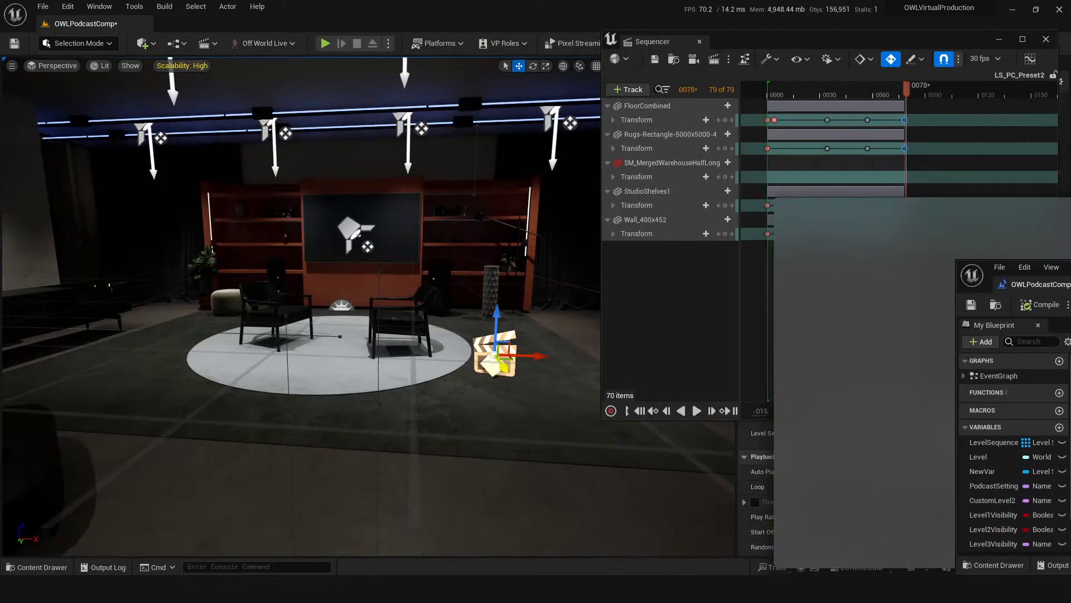
{"action": "left_click", "coordinate": [865, 89]}
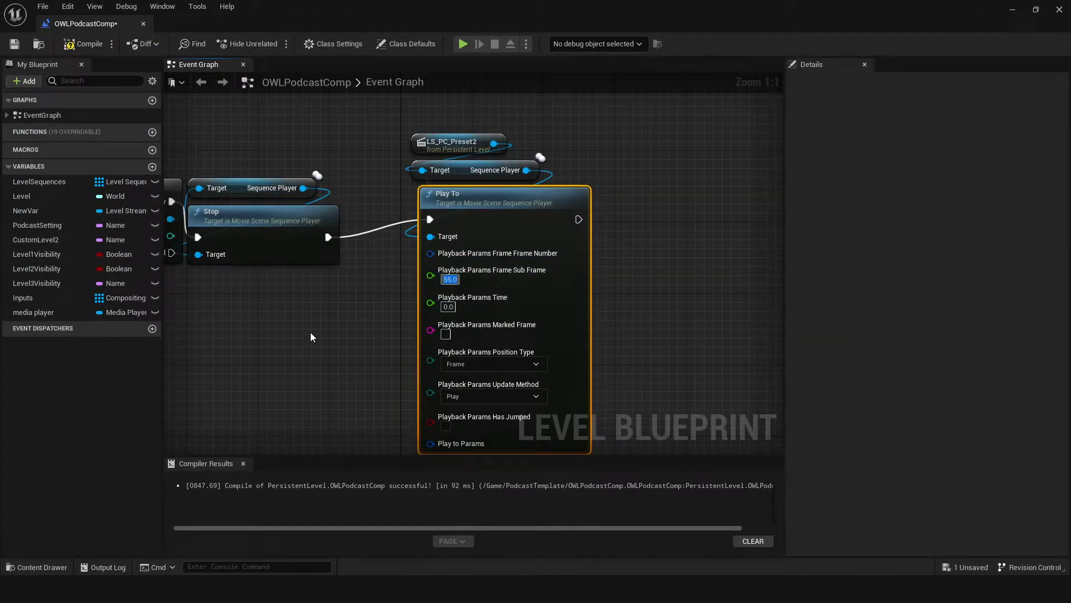
Compile and save the level blueprint with the Play To frame setting.
{"action": "right_click_drag", "start_coordinate": [311, 335], "coordinate": [414, 321]}
{"action": "left_click", "coordinate": [84, 44]}
{"action": "left_click", "coordinate": [15, 44]}
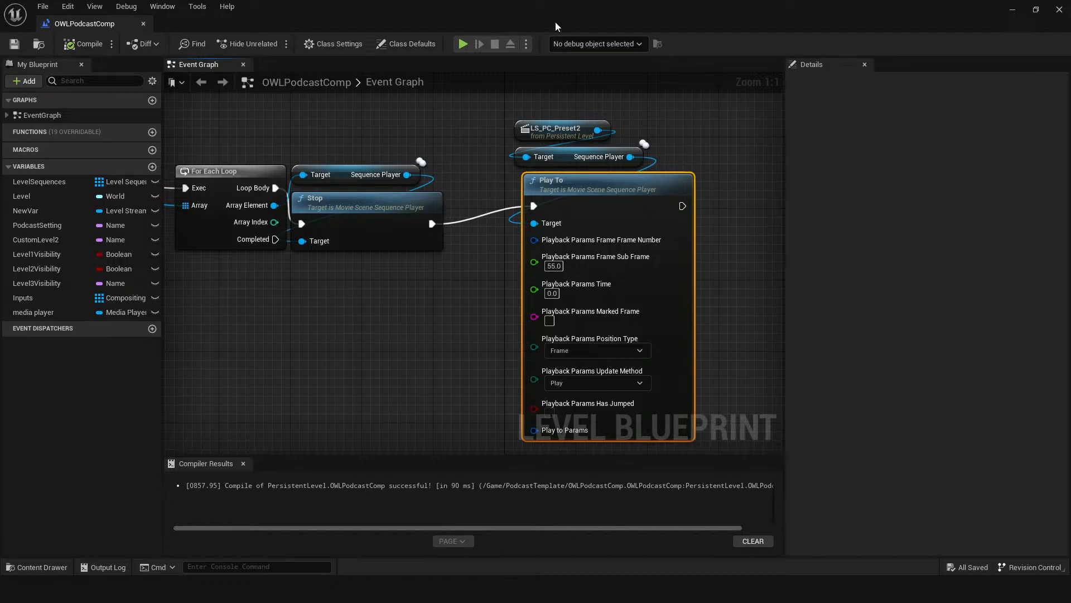
Move the Play To group closer to the Stop node and shift the nodes following the Y event up and away from it.
{"action": "right_click_drag", "start_coordinate": [299, 340], "coordinate": [474, 316]}
{"action": "scroll", "coordinate": [389, 286], "scroll_direction": "down", "scroll_amount": 1}
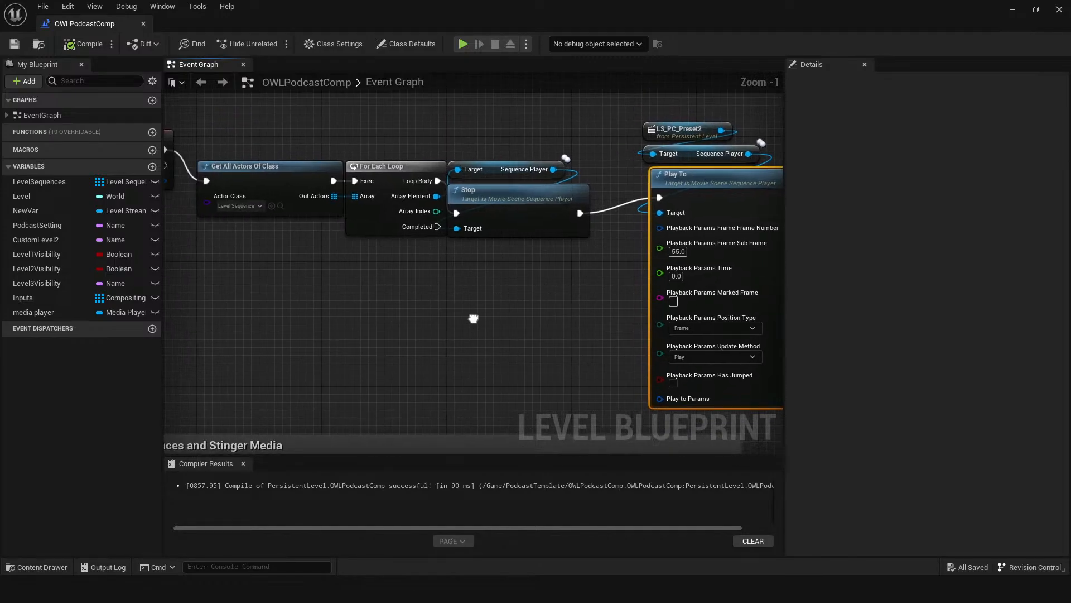
{"action": "left_click_drag", "start_coordinate": [624, 96], "coordinate": [700, 193]}
{"action": "left_click_drag", "start_coordinate": [699, 187], "coordinate": [645, 164]}
{"action": "right_click_drag", "start_coordinate": [470, 304], "coordinate": [510, 328]}
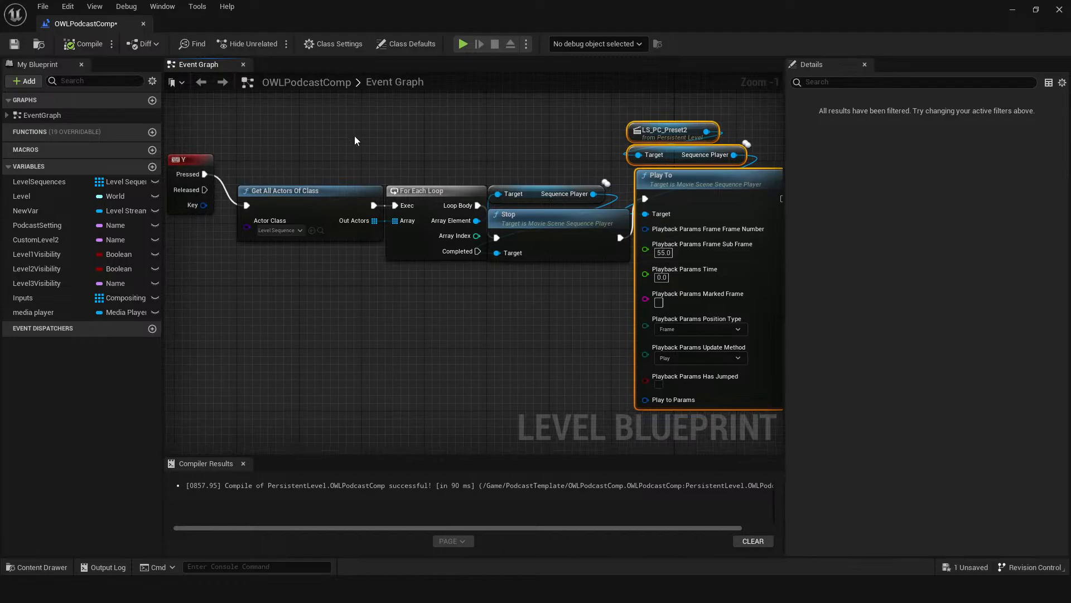
{"action": "left_click_drag", "start_coordinate": [320, 104], "coordinate": [568, 293]}
{"action": "left_click_drag", "start_coordinate": [371, 187], "coordinate": [398, 146]}
{"action": "left_click", "coordinate": [540, 272]}
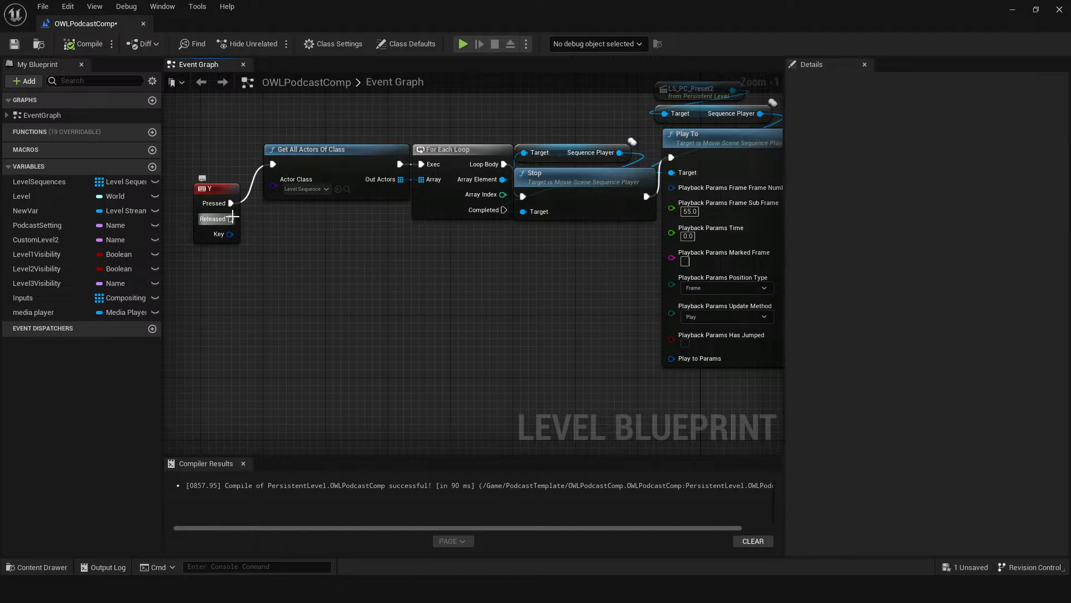
{"action": "left_click_drag", "start_coordinate": [230, 219], "coordinate": [311, 290]}
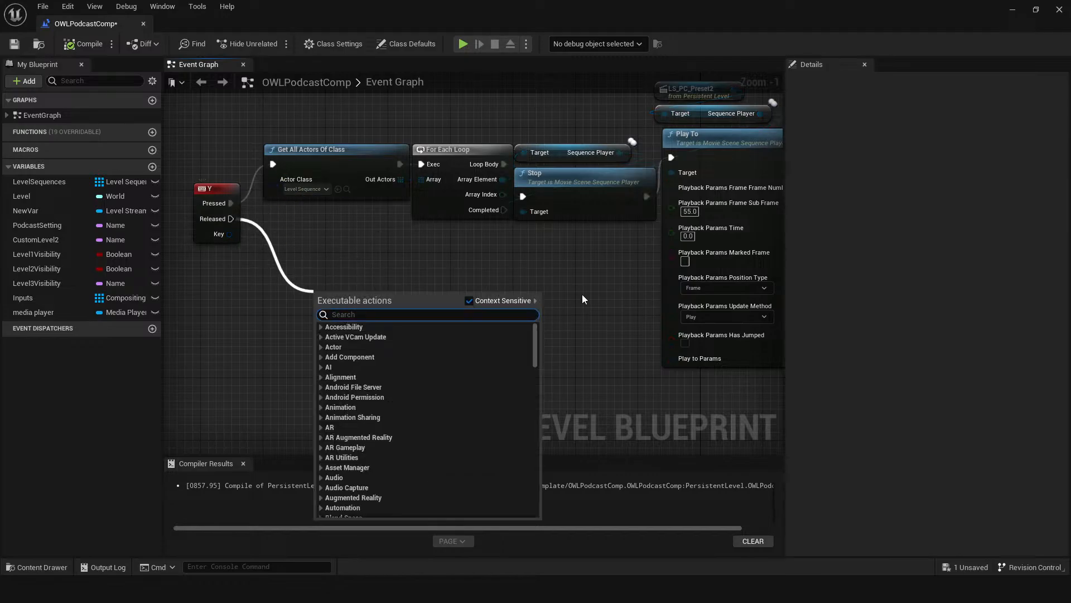
{"action": "type", "text": "create level"}
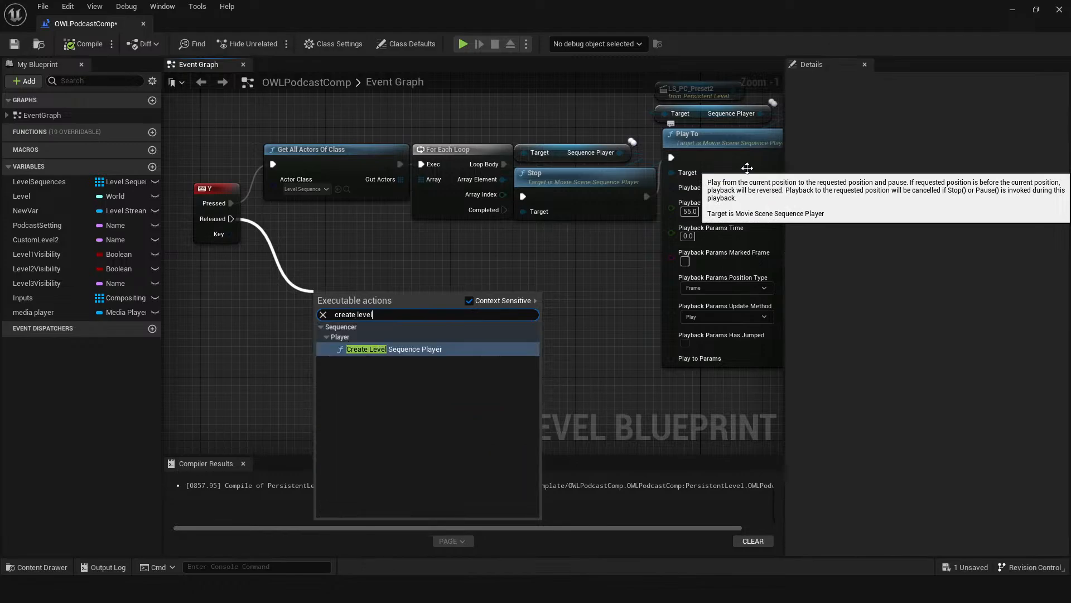
{"action": "key", "text": "Return"}
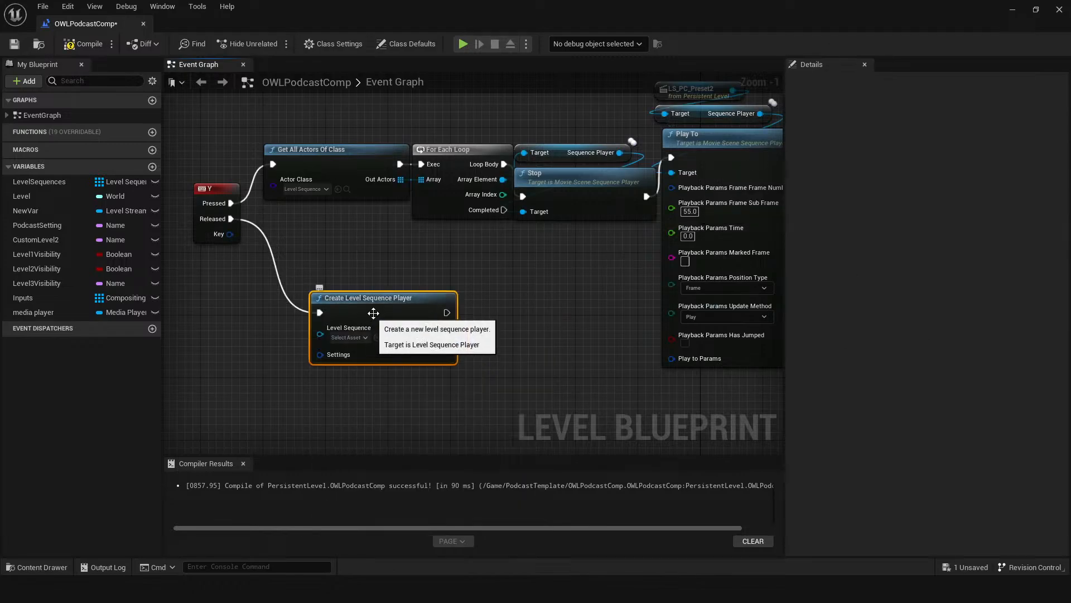
{"action": "left_click_drag", "start_coordinate": [388, 293], "coordinate": [386, 317]}
{"action": "right_click_drag", "start_coordinate": [580, 294], "coordinate": [415, 343]}
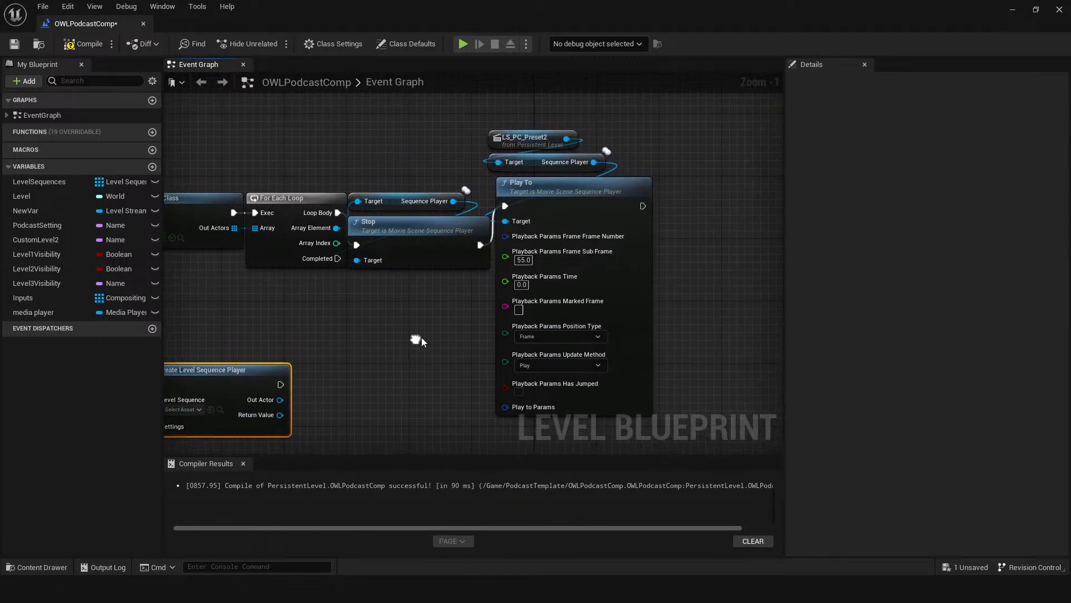
{"action": "mouse_move", "coordinate": [530, 136]}
{"action": "left_mouse_down"}
{"action": "mouse_move", "coordinate": [562, 232]}
{"action": "mouse_move", "coordinate": [532, 140]}
{"action": "left_mouse_up"}
{"action": "right_click_drag", "start_coordinate": [248, 443], "coordinate": [450, 341]}
{"action": "left_click", "coordinate": [393, 275]}
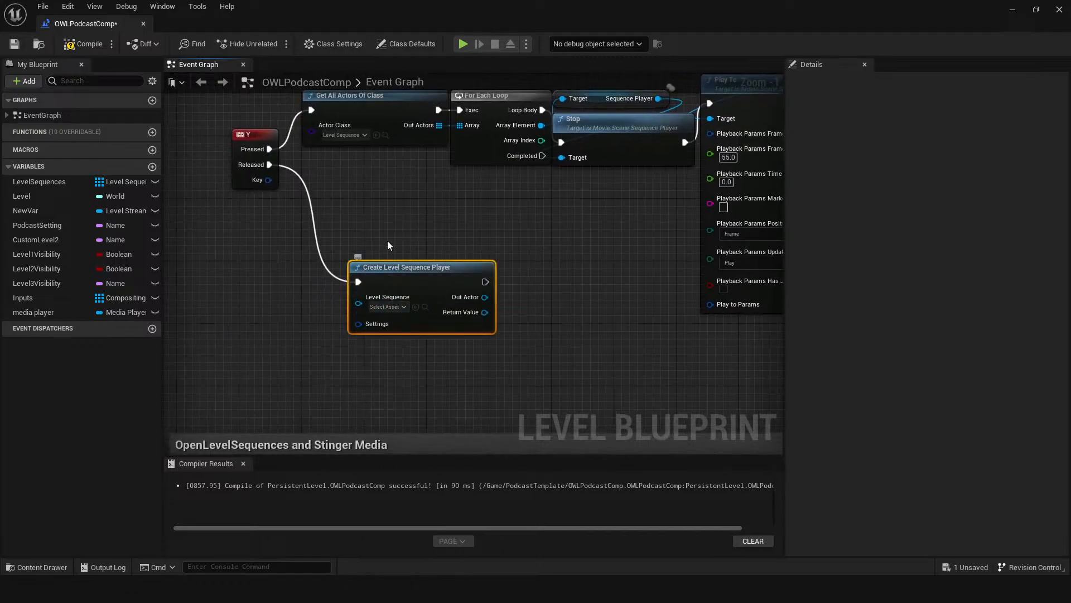
{"action": "left_click", "coordinate": [397, 307]}
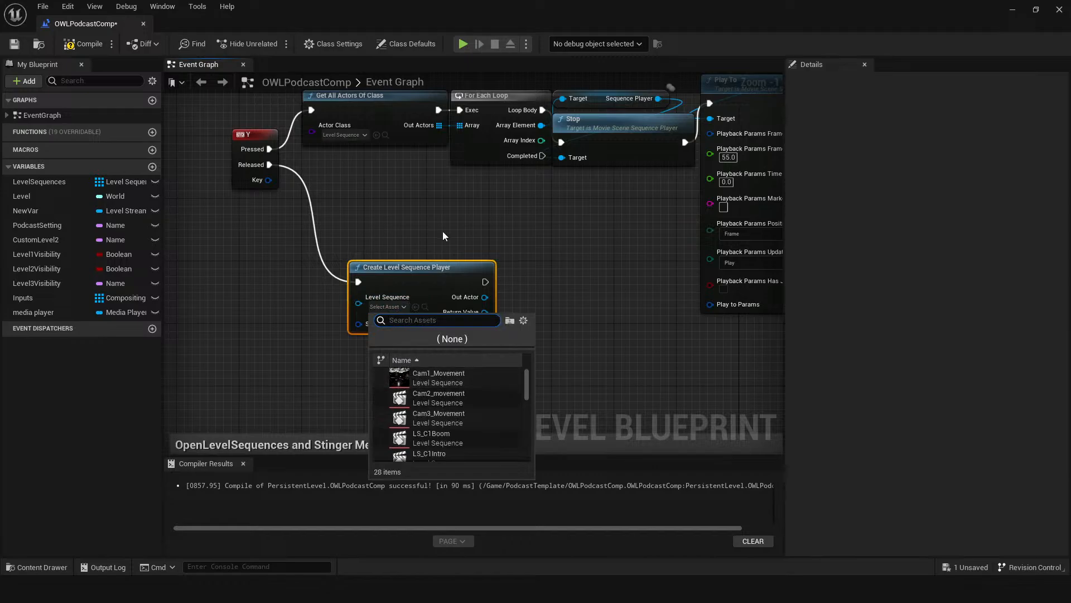
{"action": "key", "text": "Escape"}
{"action": "left_click_drag", "start_coordinate": [486, 281], "coordinate": [546, 300]}
{"action": "type", "text": "plqa"}
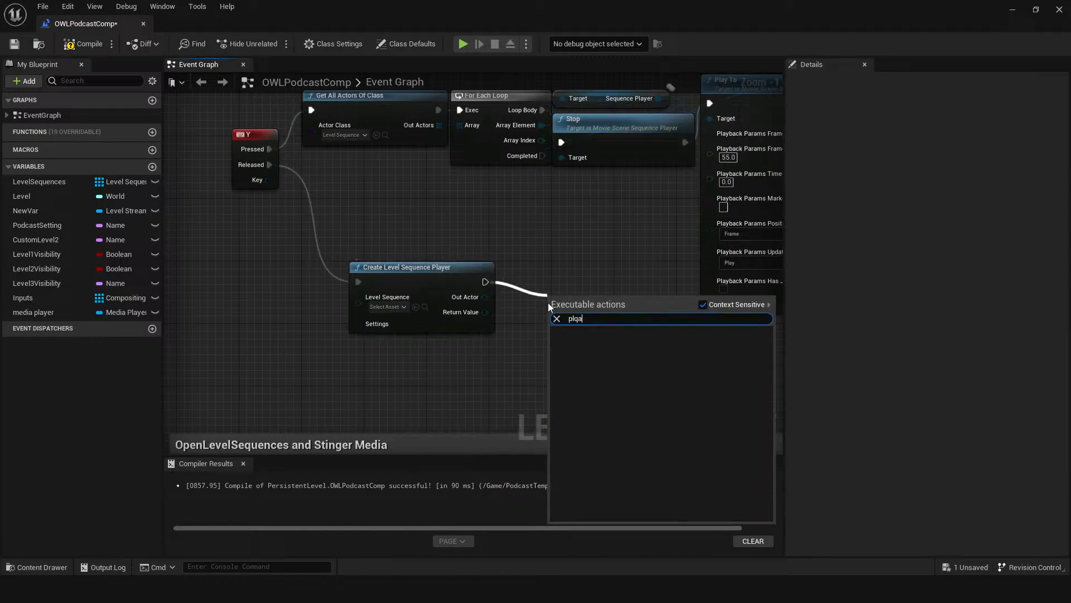
{"action": "type", "text": "y"}
{"action": "key", "text": "BackSpace"}
{"action": "key", "text": "BackSpace"}
{"action": "key", "text": "BackSpace"}
{"action": "type", "text": "ay"}
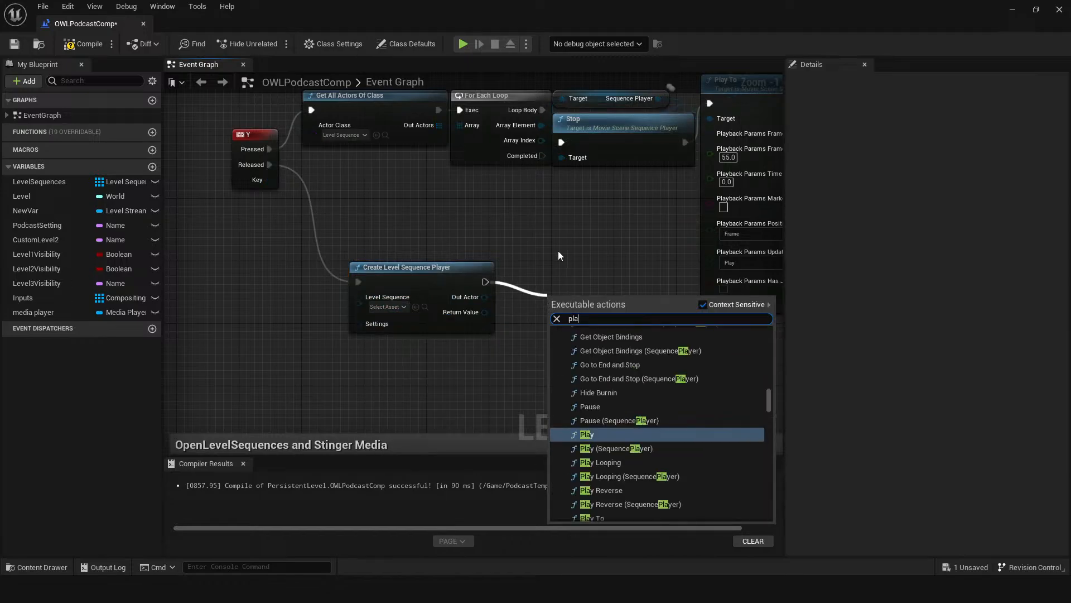
{"action": "left_click", "coordinate": [500, 206]}
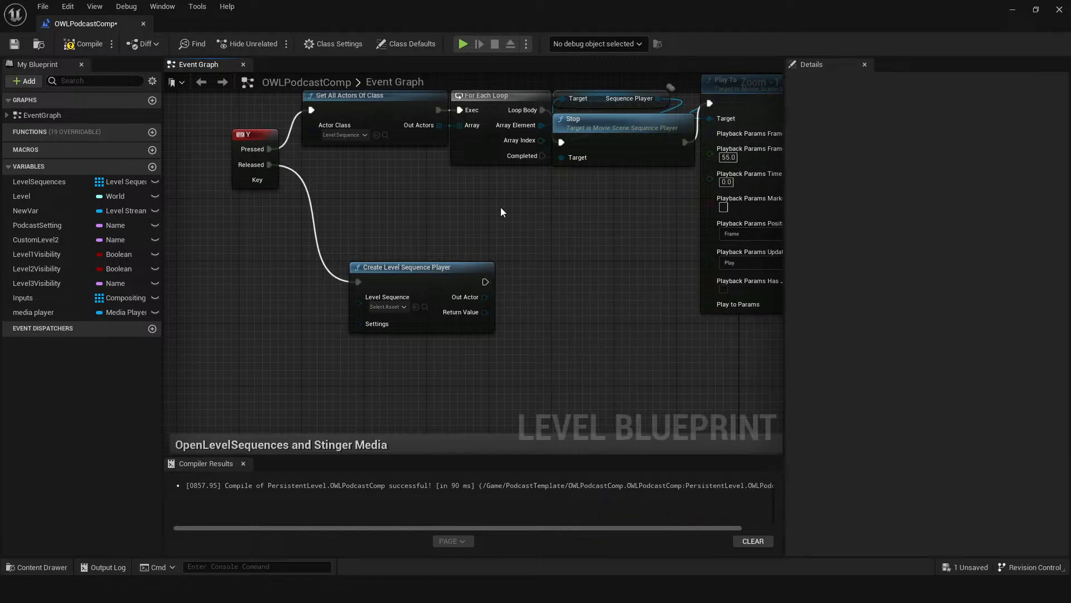
{"action": "left_click", "coordinate": [455, 306]}
{"action": "key", "text": "Delete"}
Compile and save the blueprint.
{"action": "right_click_drag", "start_coordinate": [403, 259], "coordinate": [356, 289]}
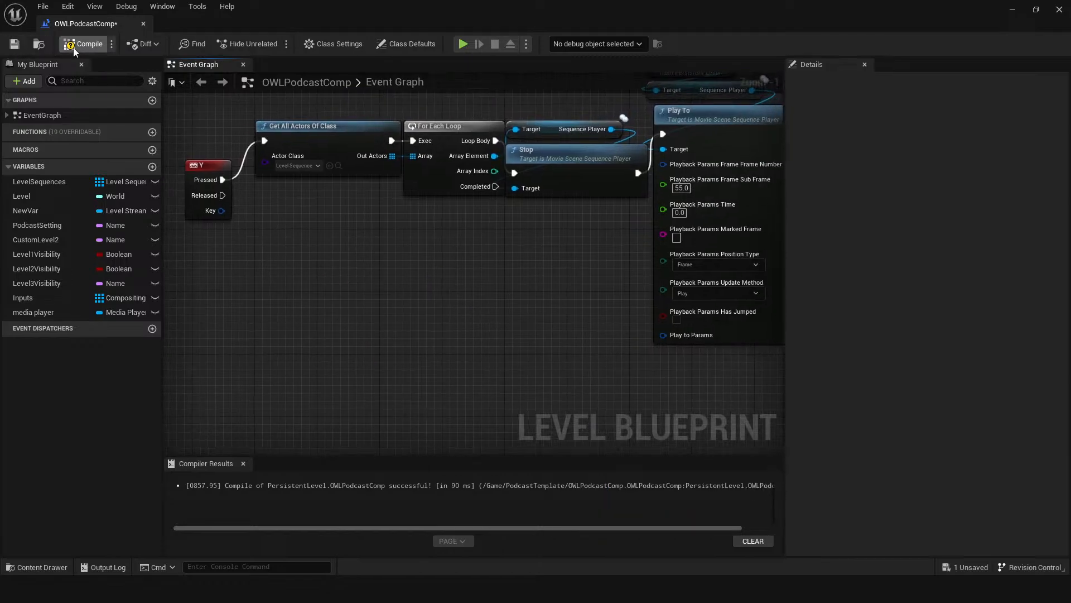
{"action": "left_click", "coordinate": [75, 47]}
{"action": "left_click", "coordinate": [15, 45]}
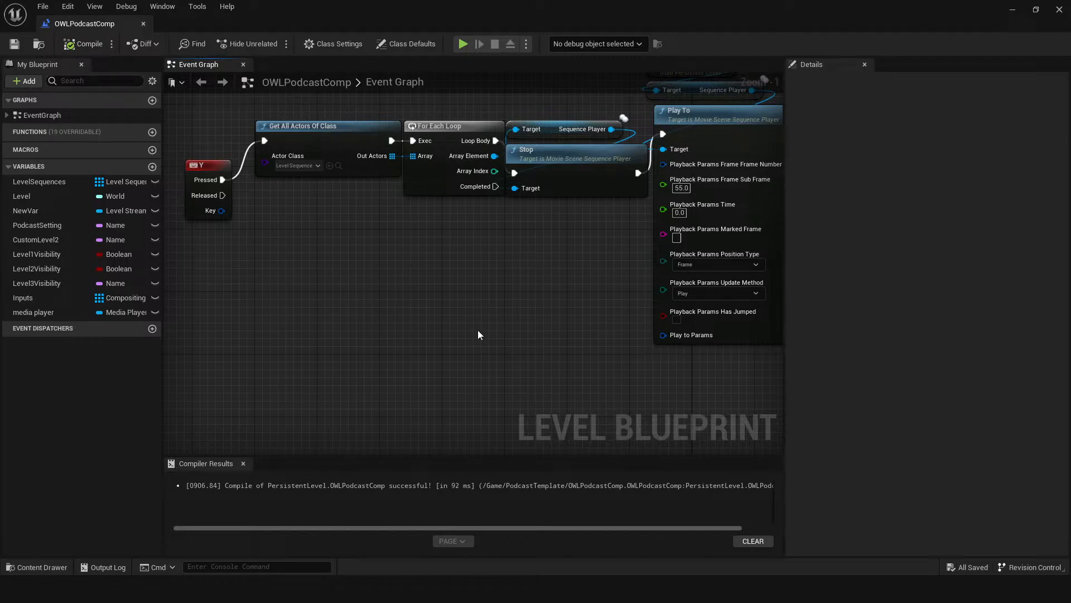
Shift all nodes from Get All Actors Of Class through Play To away from the Y event to make room for another node.
{"action": "right_click_drag", "start_coordinate": [472, 343], "coordinate": [440, 353]}
{"action": "right_click_drag", "start_coordinate": [437, 249], "coordinate": [479, 260]}
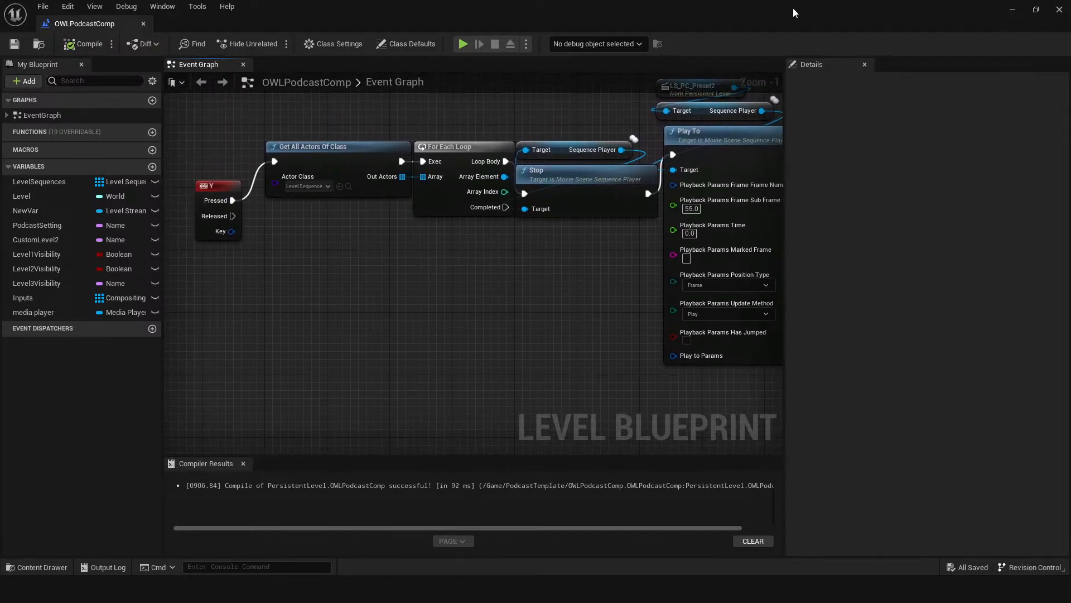
{"action": "right_click_drag", "start_coordinate": [597, 288], "coordinate": [498, 302]}
{"action": "right_click_drag", "start_coordinate": [758, 191], "coordinate": [727, 212]}
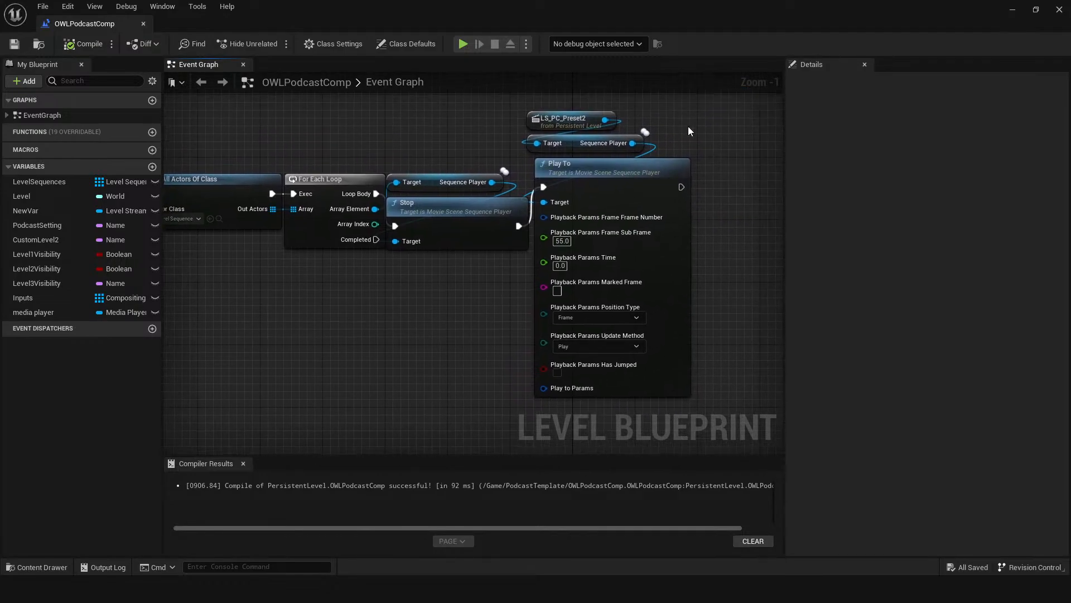
{"action": "left_click_drag", "start_coordinate": [734, 122], "coordinate": [609, 218]}
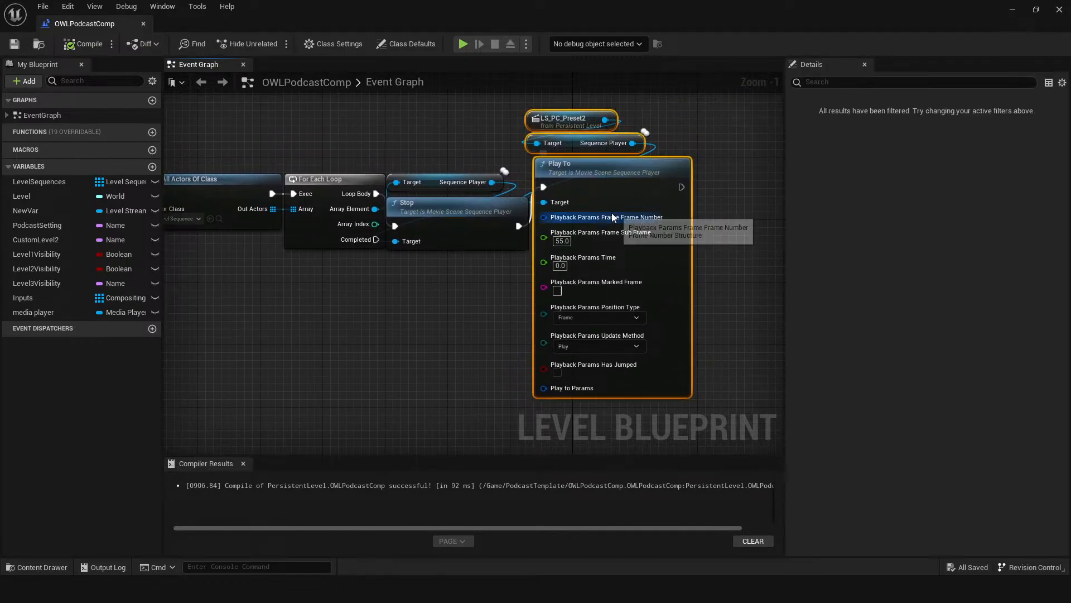
{"action": "left_click_drag", "start_coordinate": [583, 170], "coordinate": [583, 170]}
{"action": "scroll", "coordinate": [419, 333], "scroll_direction": "down", "scroll_amount": 1}
{"action": "right_click_drag", "start_coordinate": [415, 331], "coordinate": [474, 305]}
{"action": "left_click_drag", "start_coordinate": [303, 117], "coordinate": [653, 244]}
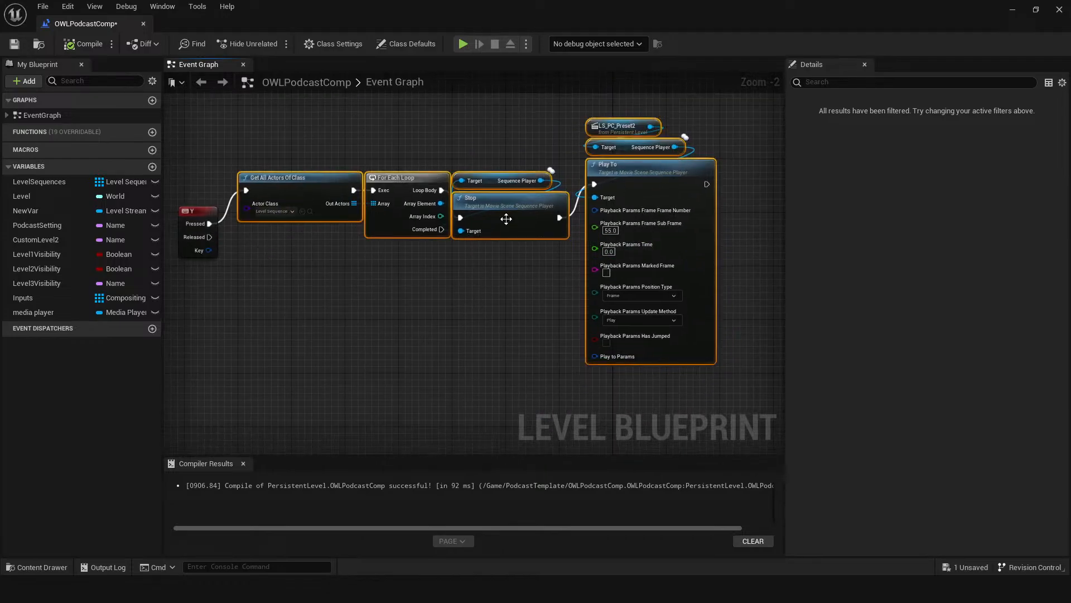
{"action": "left_click_drag", "start_coordinate": [342, 188], "coordinate": [415, 178]}
{"action": "left_click", "coordinate": [352, 232]}
Insert a Flip Flop node after Y's Pressed output, with its A output running Get All Actors Of Class.
{"action": "left_click_drag", "start_coordinate": [328, 184], "coordinate": [256, 222], "text": "ctrl"}
{"action": "type", "text": "flip"}
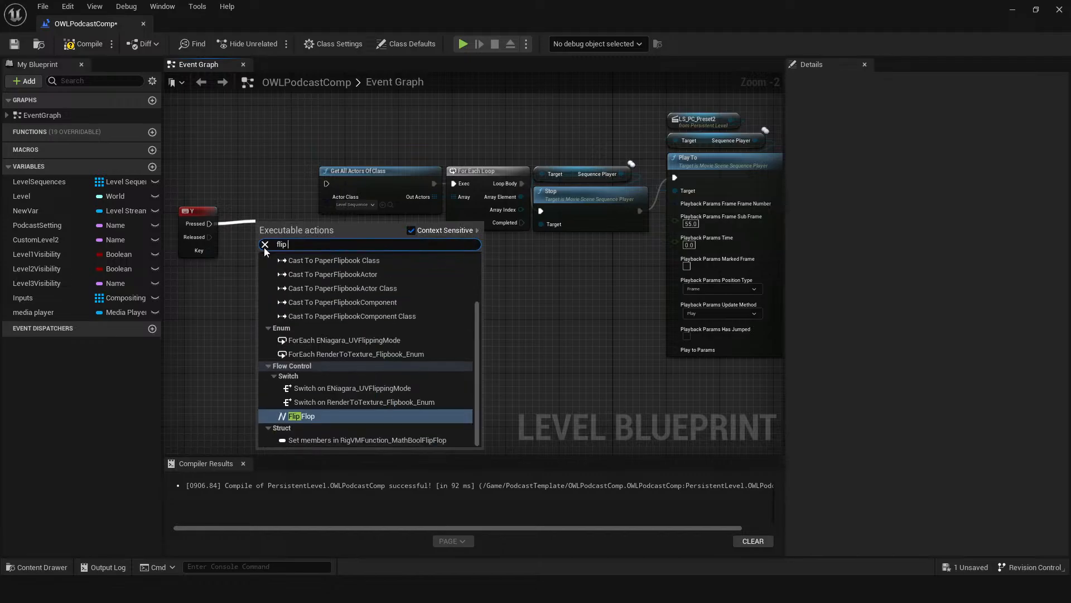
{"action": "left_click", "coordinate": [302, 416]}
{"action": "left_click_drag", "start_coordinate": [293, 238], "coordinate": [327, 184]}
Duplicate the LS_PC_Preset2 reference with its Sequence Player node below the loop and add a Play node targeting the copy.
{"action": "right_click_drag", "start_coordinate": [745, 144], "coordinate": [702, 132]}
{"action": "left_click_drag", "start_coordinate": [736, 117], "coordinate": [683, 197]}
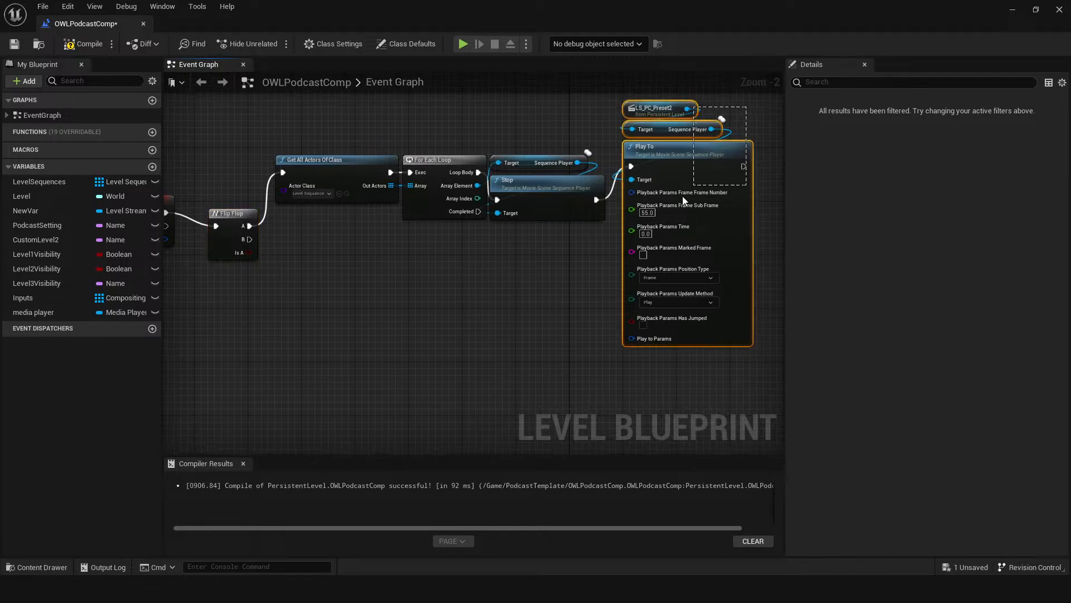
{"action": "left_click", "coordinate": [546, 294]}
{"action": "left_click_drag", "start_coordinate": [597, 99], "coordinate": [625, 119]}
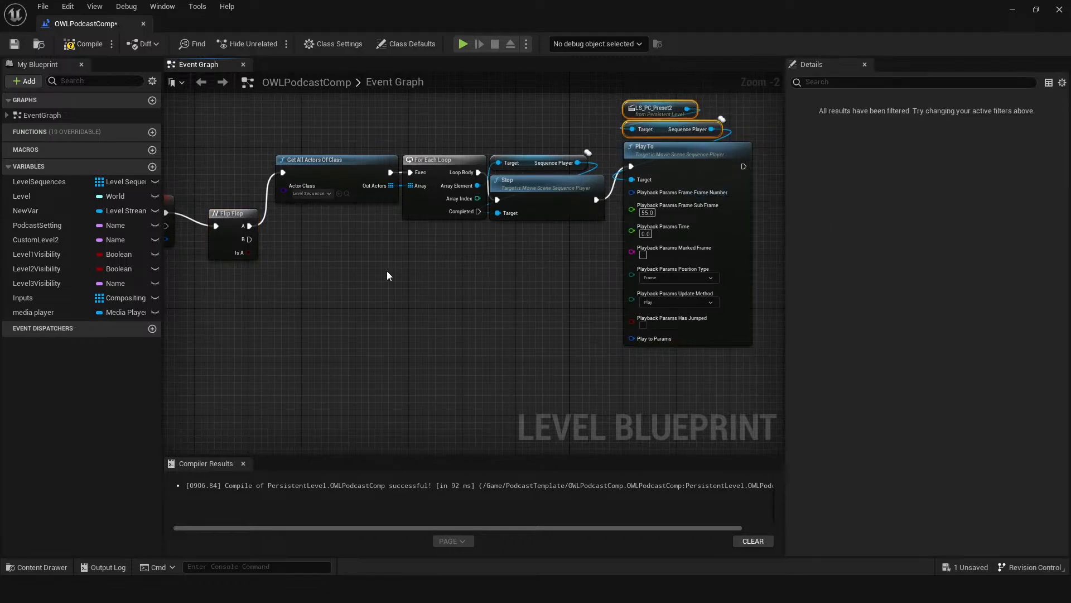
{"action": "key", "text": "ctrl+c"}
{"action": "key", "text": "ctrl+v"}
{"action": "left_click_drag", "start_coordinate": [457, 283], "coordinate": [463, 361]}
{"action": "type", "text": "play"}
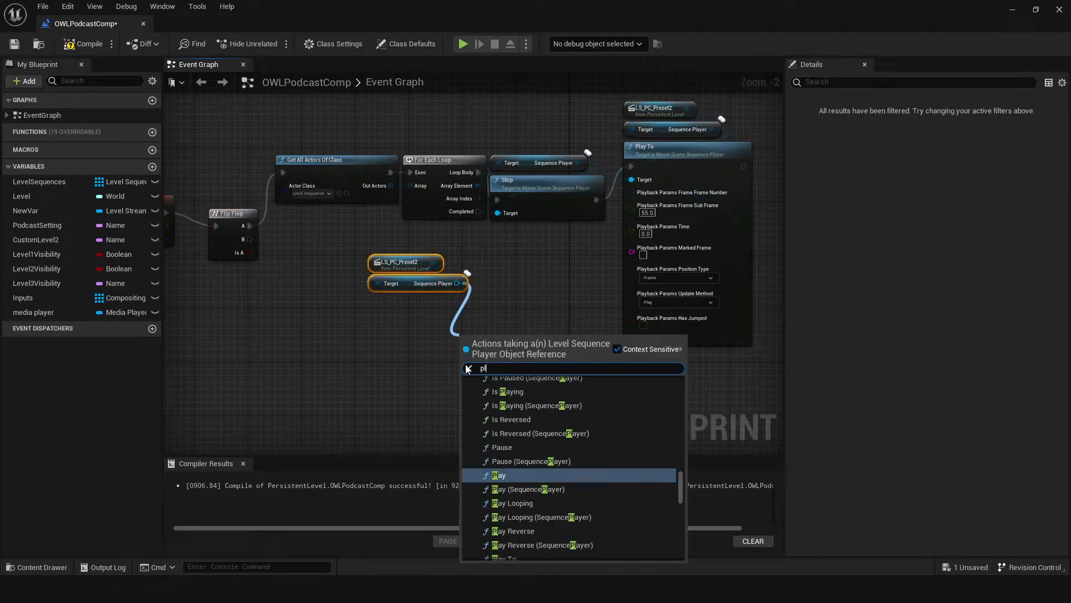
{"action": "left_click", "coordinate": [507, 478]}
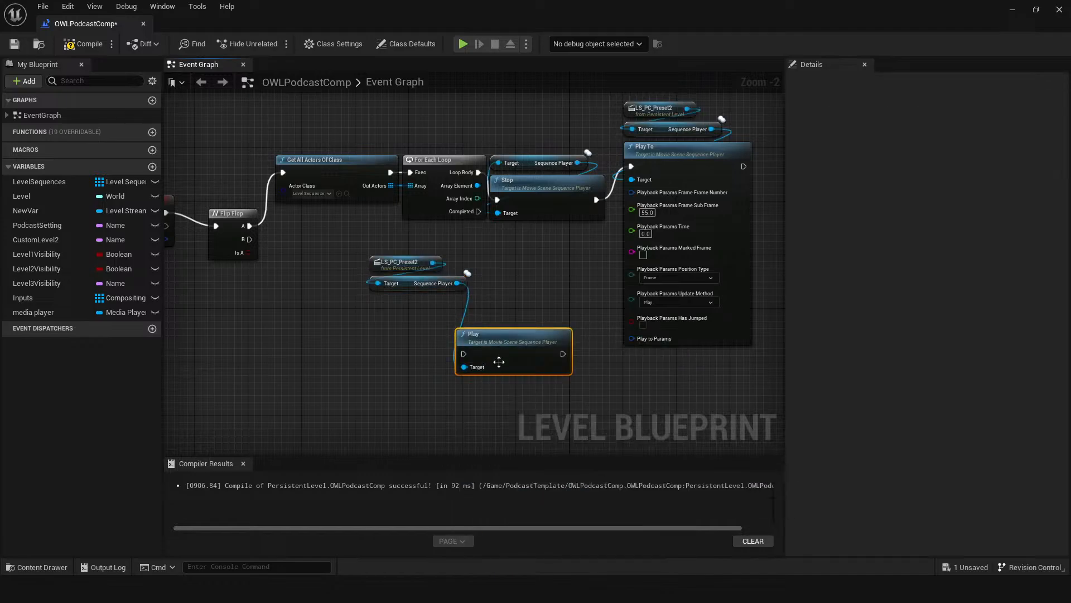
Connect Flip Flop's B output to Play, stack the duplicated nodes above Play beside the Flip Flop, and save the blueprint.
{"action": "left_click_drag", "start_coordinate": [489, 336], "coordinate": [250, 239]}
{"action": "left_click_drag", "start_coordinate": [330, 251], "coordinate": [428, 315]}
{"action": "left_click_drag", "start_coordinate": [429, 317], "coordinate": [343, 290]}
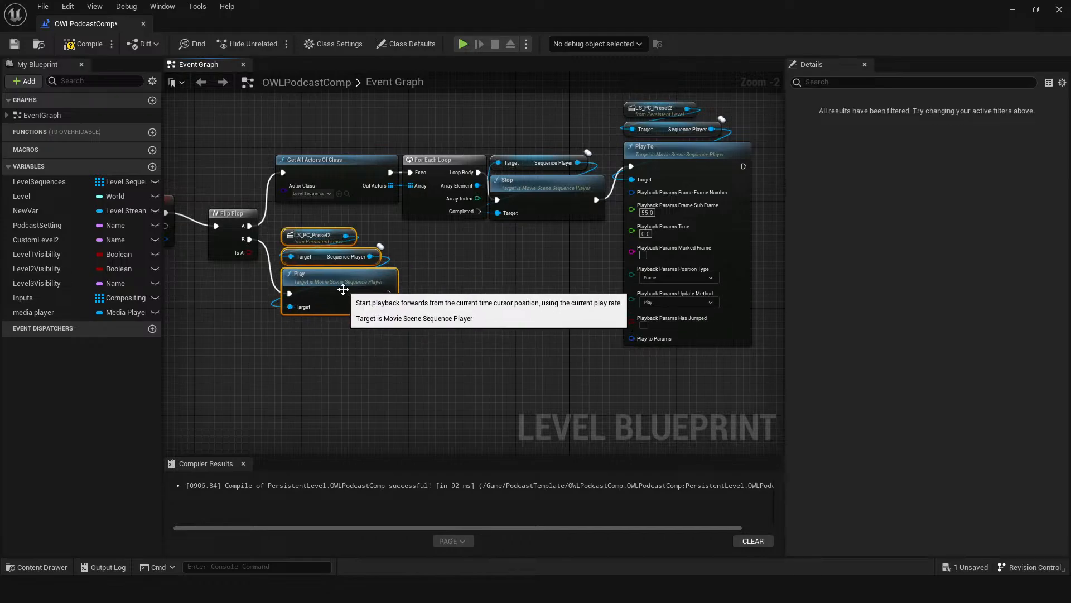
{"action": "left_click", "coordinate": [16, 44]}
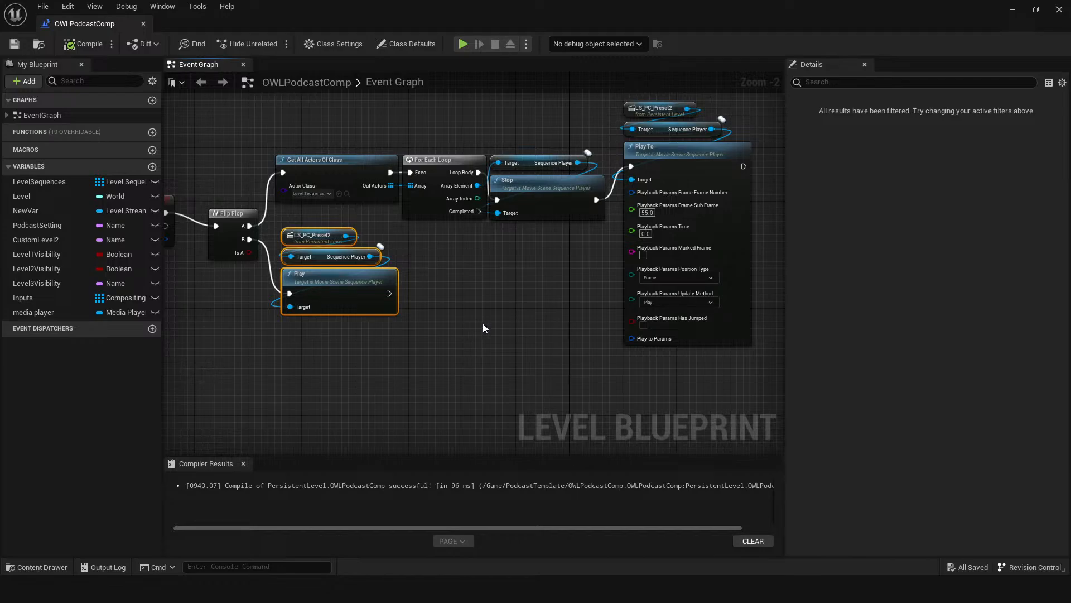
{"action": "right_click_drag", "start_coordinate": [307, 341], "coordinate": [409, 359]}
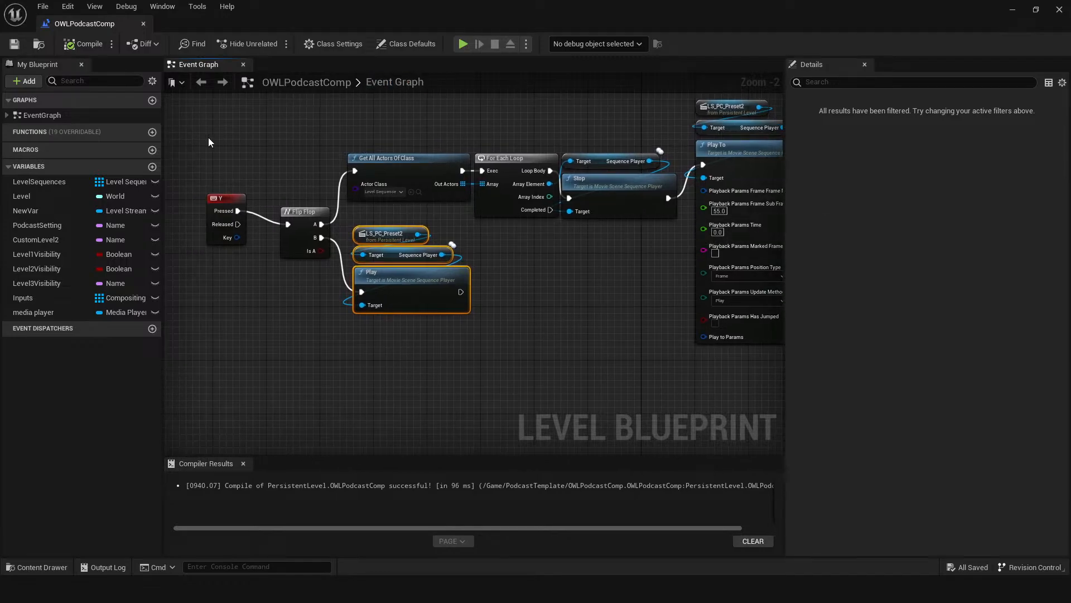
{"action": "left_click_drag", "start_coordinate": [206, 138], "coordinate": [596, 357]}
{"action": "left_click", "coordinate": [541, 281]}
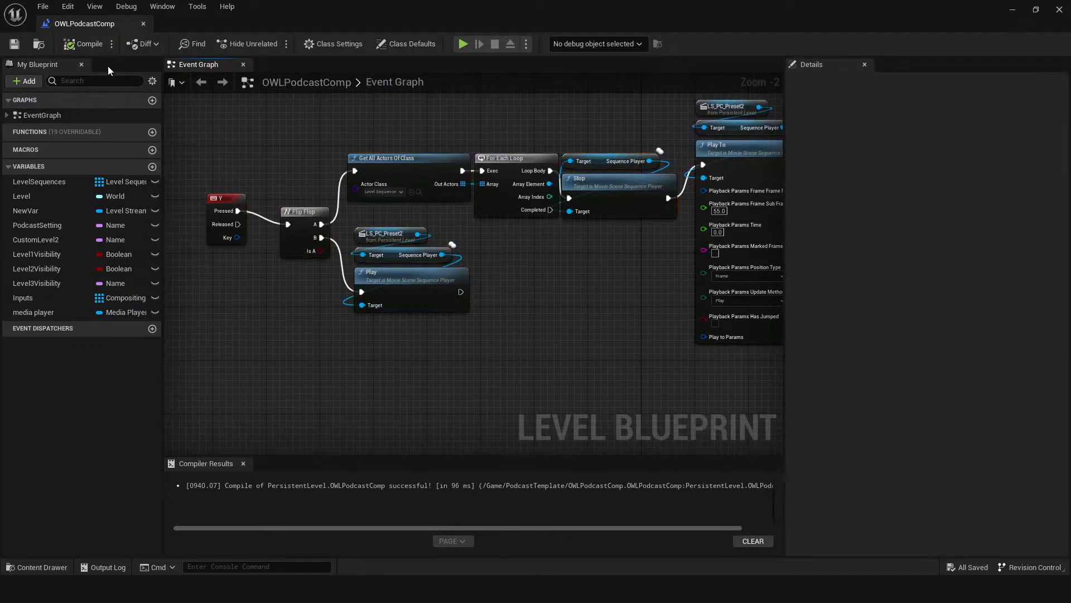
Leave the blueprint editor, play the level in the viewport, and fly in to the round podcast stage.
{"action": "left_click_drag", "start_coordinate": [363, 14], "coordinate": [1070, 17]}
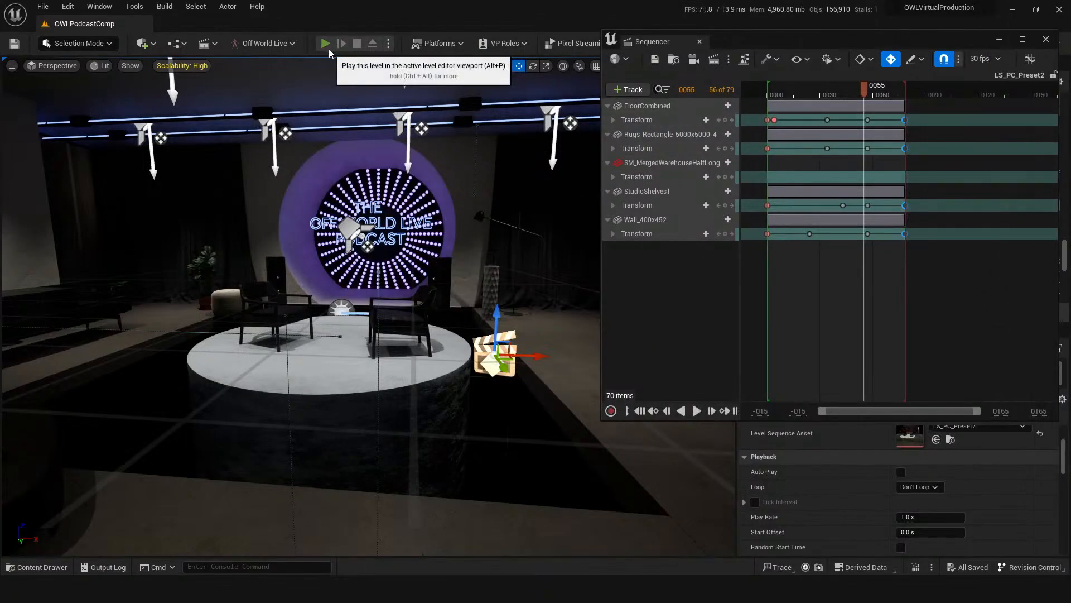
{"action": "left_click", "coordinate": [326, 43]}
{"action": "left_click", "coordinate": [417, 347]}
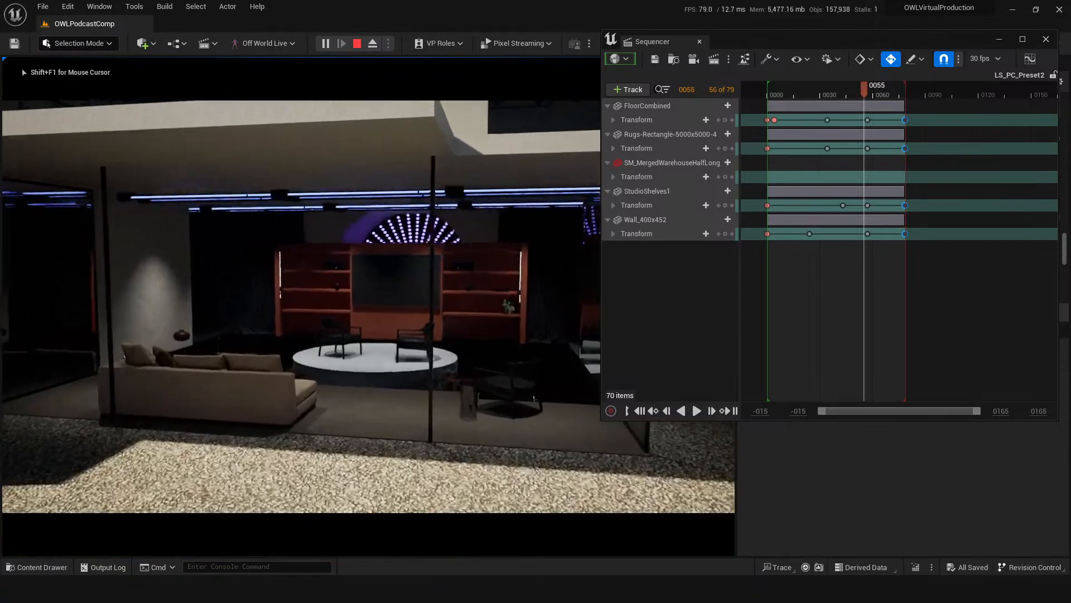
{"action": "key", "text": "w"}
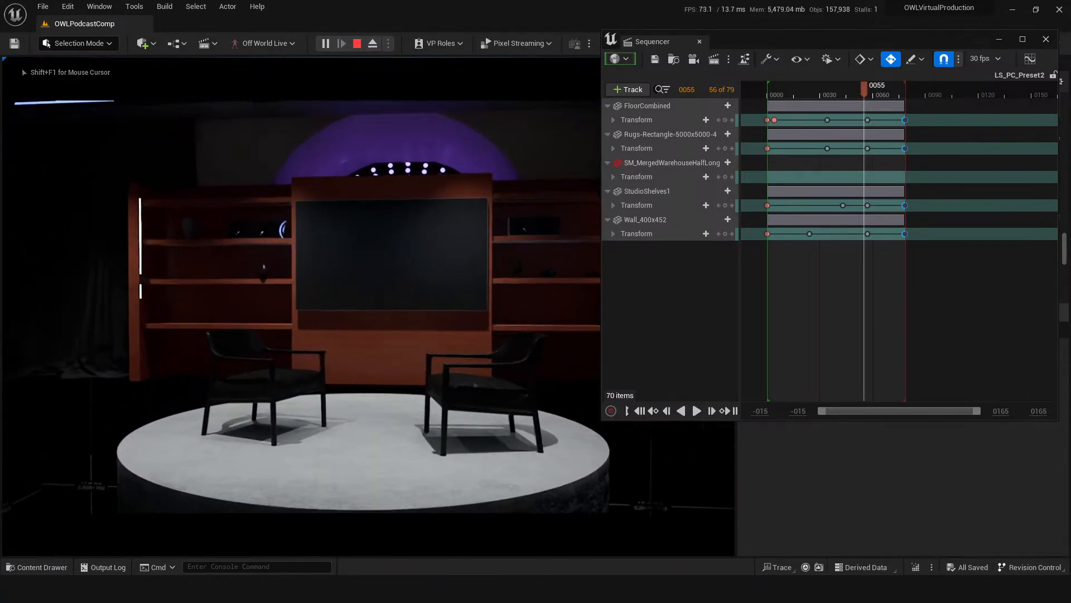
{"action": "key", "text": "w"}
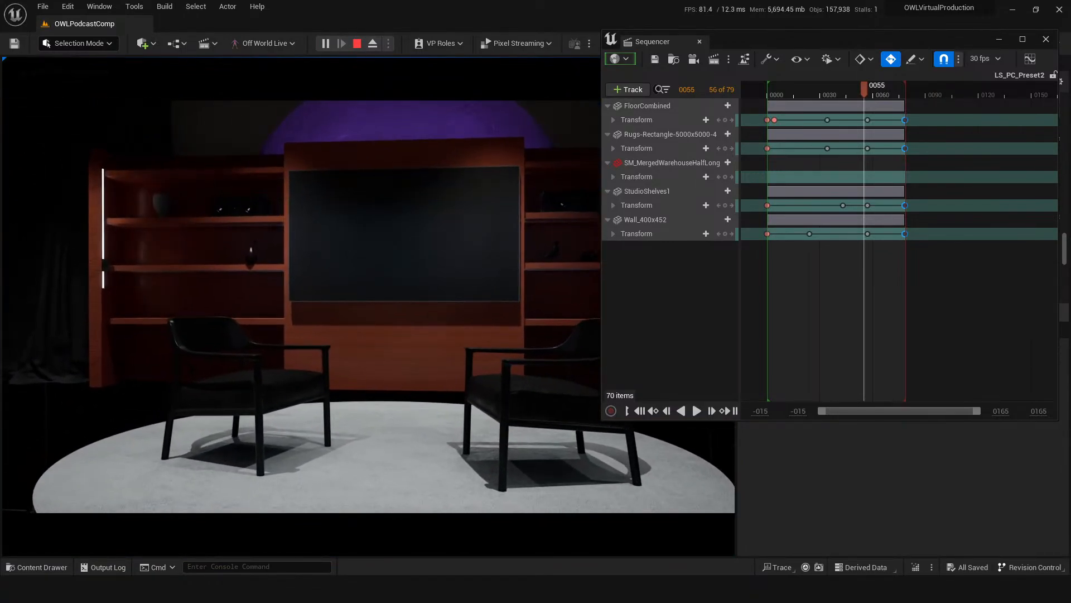
Trigger the stage preset transitions repeatedly in the running level, then end the play session and dismiss the message log.
{"action": "key", "text": "2"}
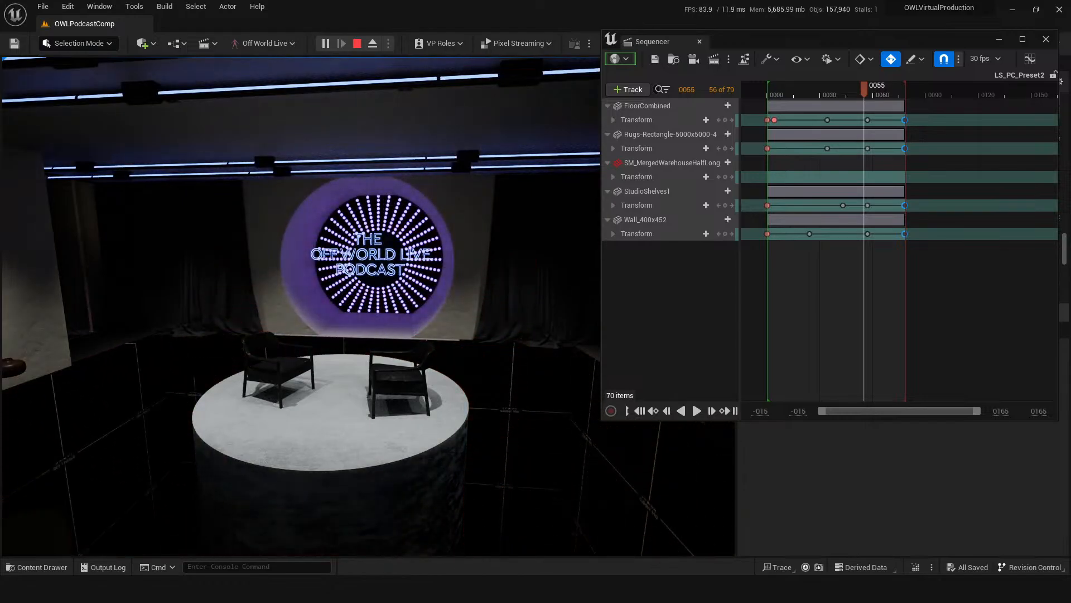
{"action": "key", "text": "3"}
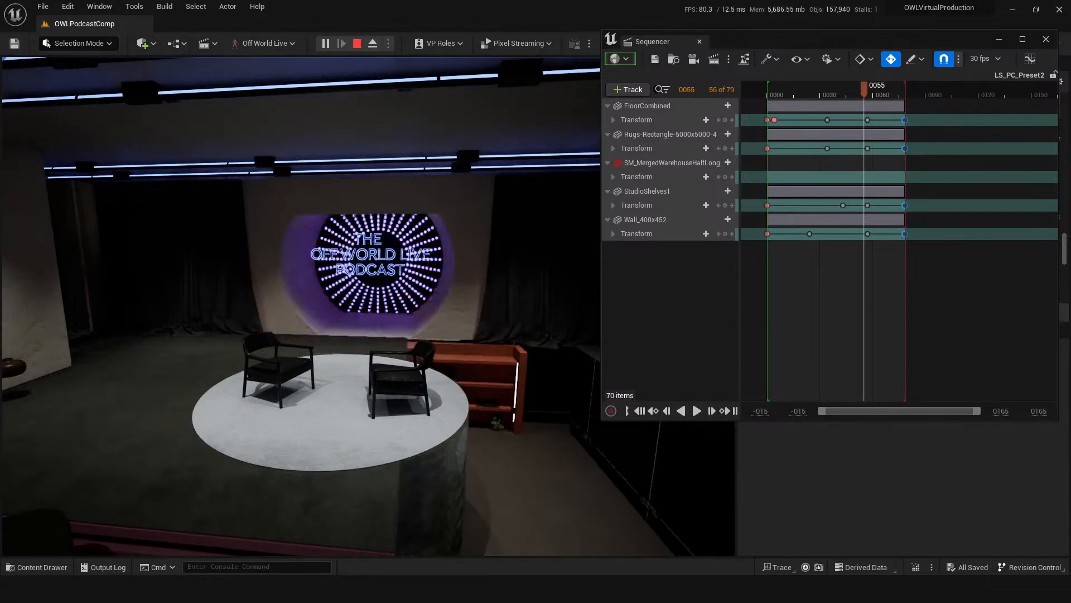
{"action": "key", "text": "3"}
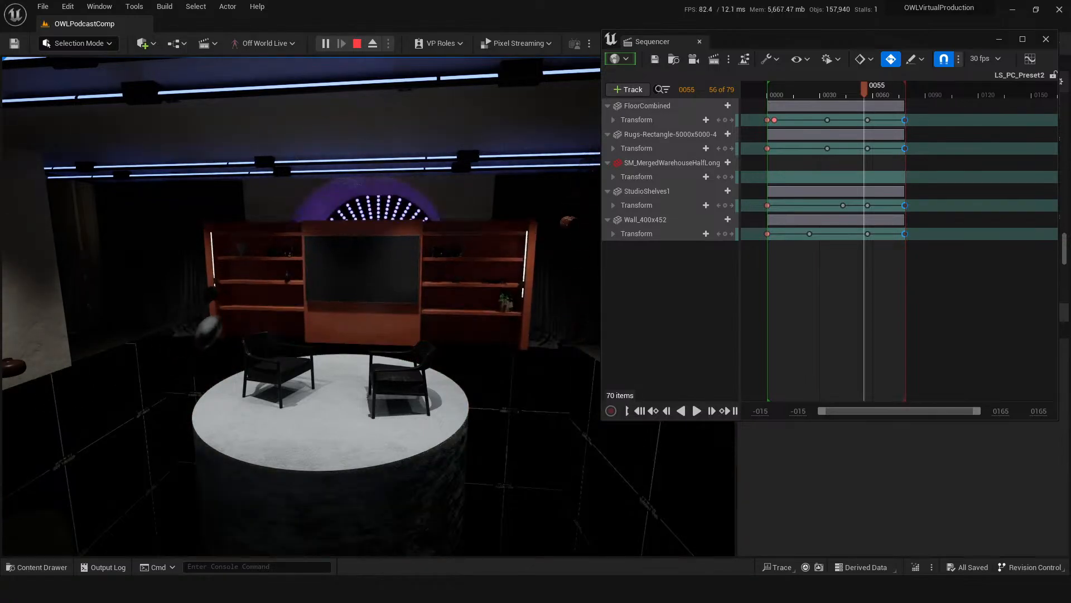
{"action": "key", "text": "2"}
{"action": "key", "text": "3"}
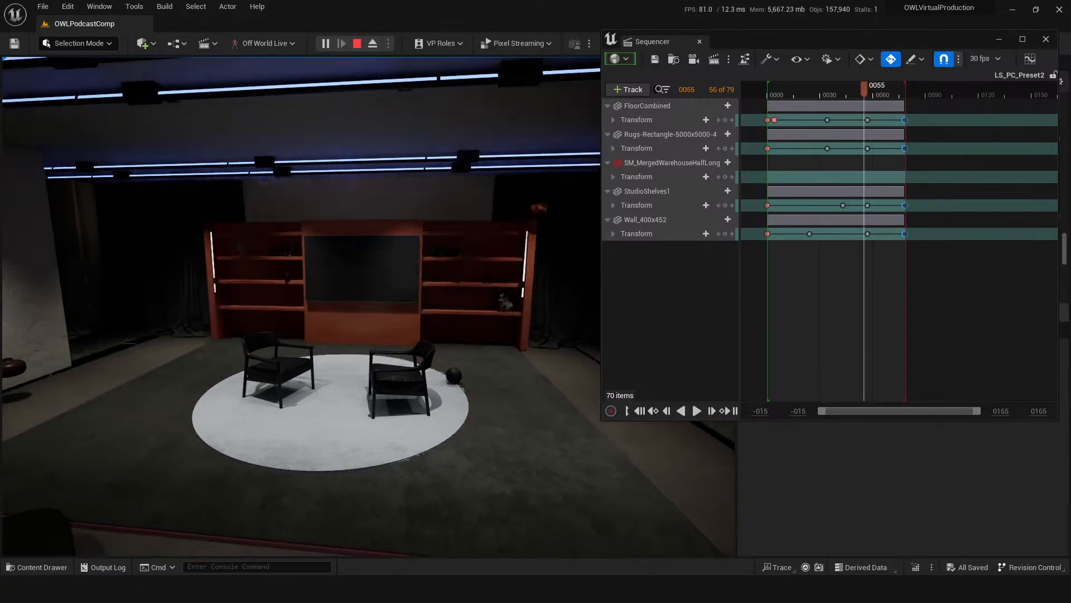
{"action": "key", "text": "2"}
{"action": "key", "text": "2"}
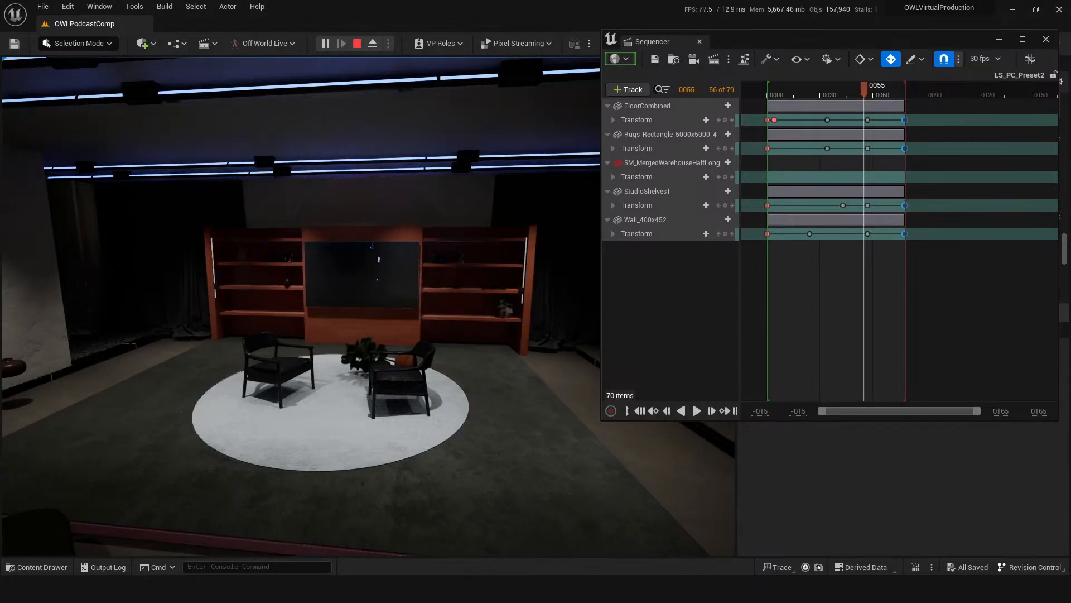
{"action": "key", "text": "3"}
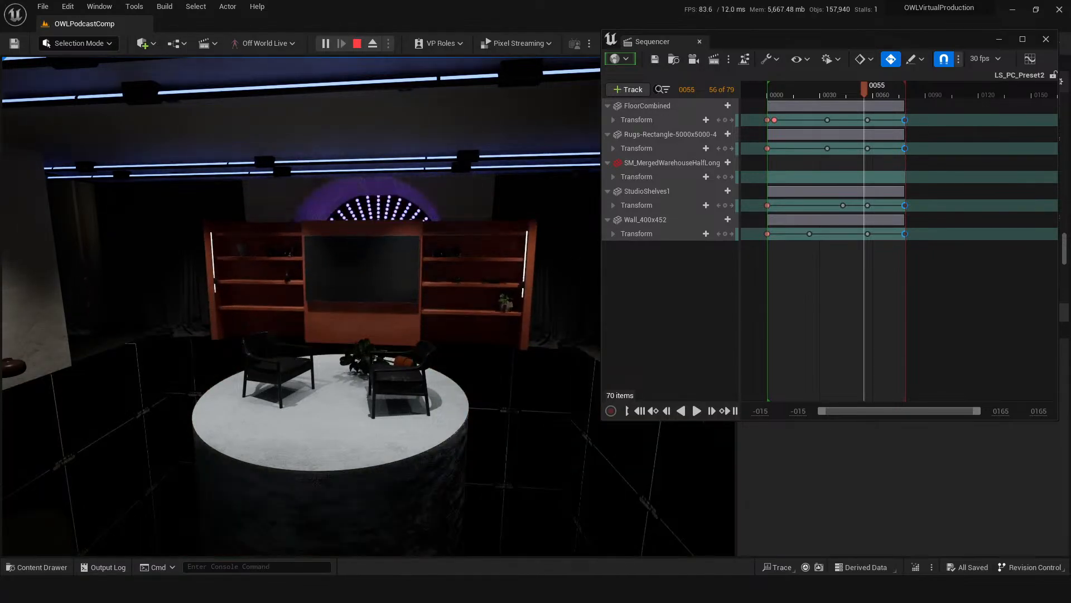
{"action": "key", "text": "2"}
{"action": "key", "text": "2"}
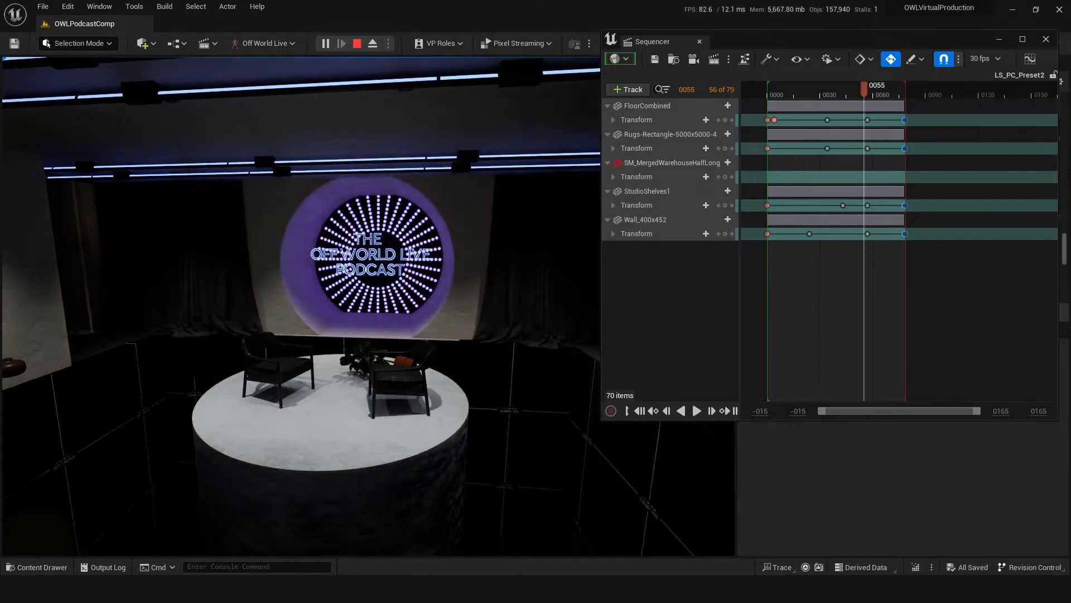
{"action": "key", "text": "3"}
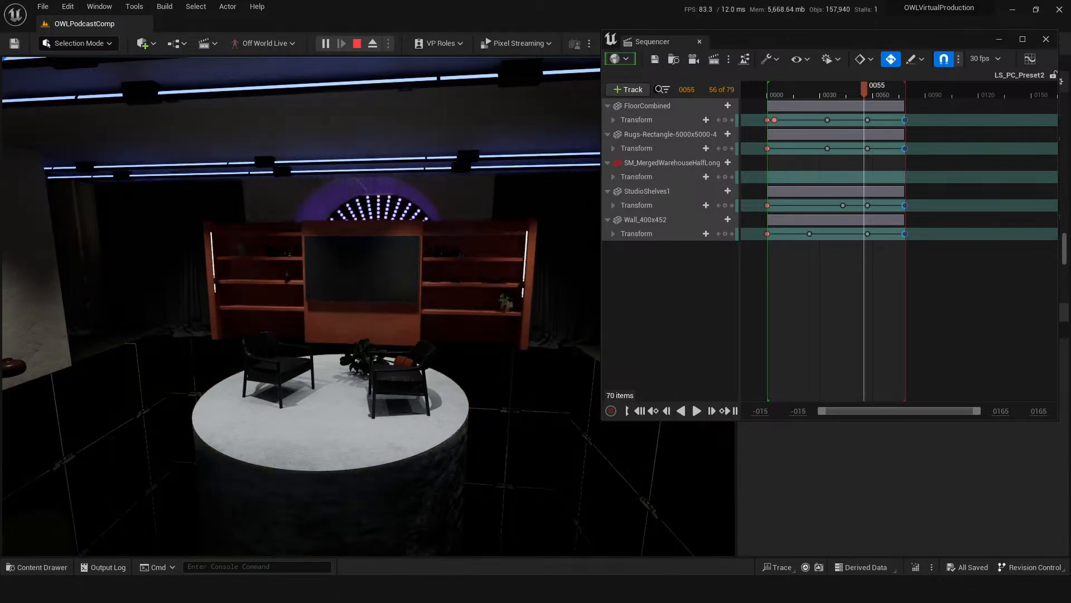
{"action": "key", "text": "Escape"}
{"action": "left_click", "coordinate": [880, 163]}
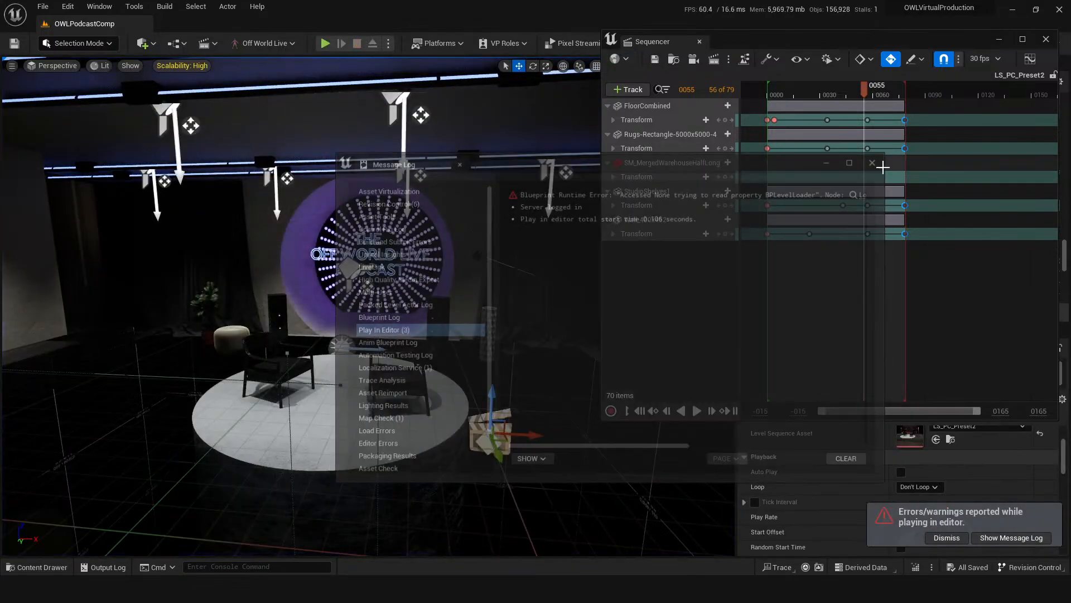
Review the Y event's Flip Flop branches through to Play To, then close the level blueprint and the Sequencer.
{"action": "left_click_drag", "start_coordinate": [215, 600], "coordinate": [441, 2]}
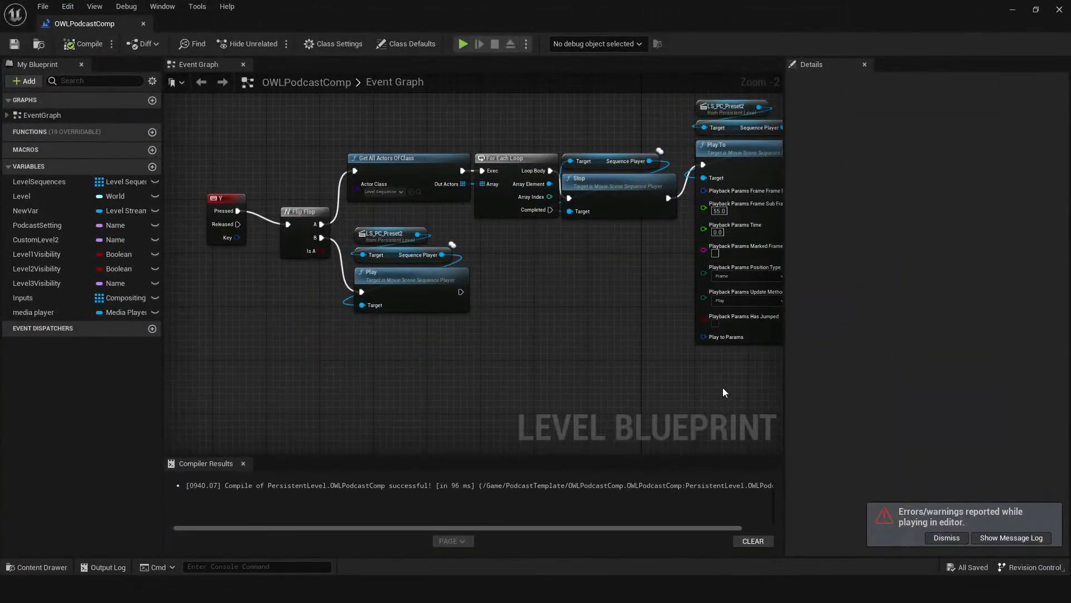
{"action": "right_click_drag", "start_coordinate": [614, 323], "coordinate": [500, 328]}
{"action": "scroll", "coordinate": [507, 335], "scroll_direction": "down", "scroll_amount": 1}
{"action": "scroll", "coordinate": [508, 333], "scroll_direction": "down", "scroll_amount": 1}
{"action": "scroll", "coordinate": [545, 338], "scroll_direction": "up", "scroll_amount": 1}
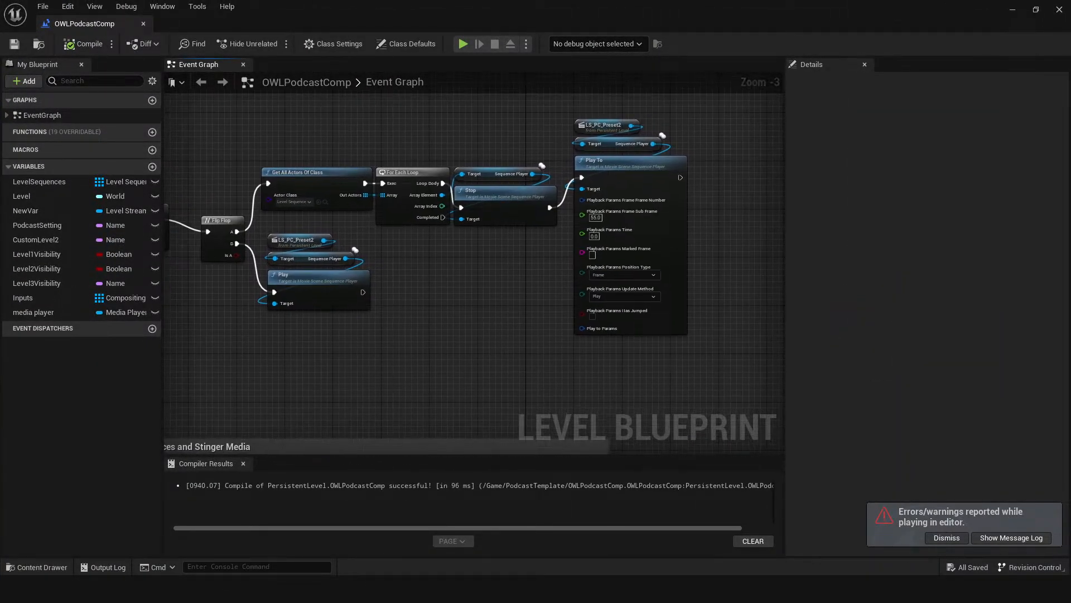
{"action": "left_click", "coordinate": [143, 24]}
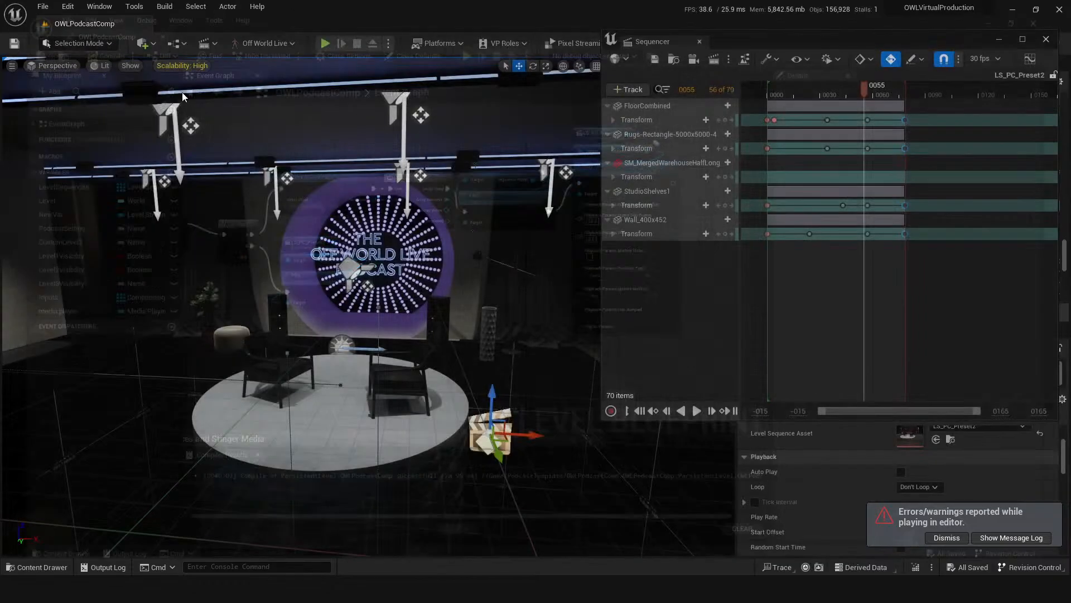
{"action": "left_click", "coordinate": [1046, 39]}
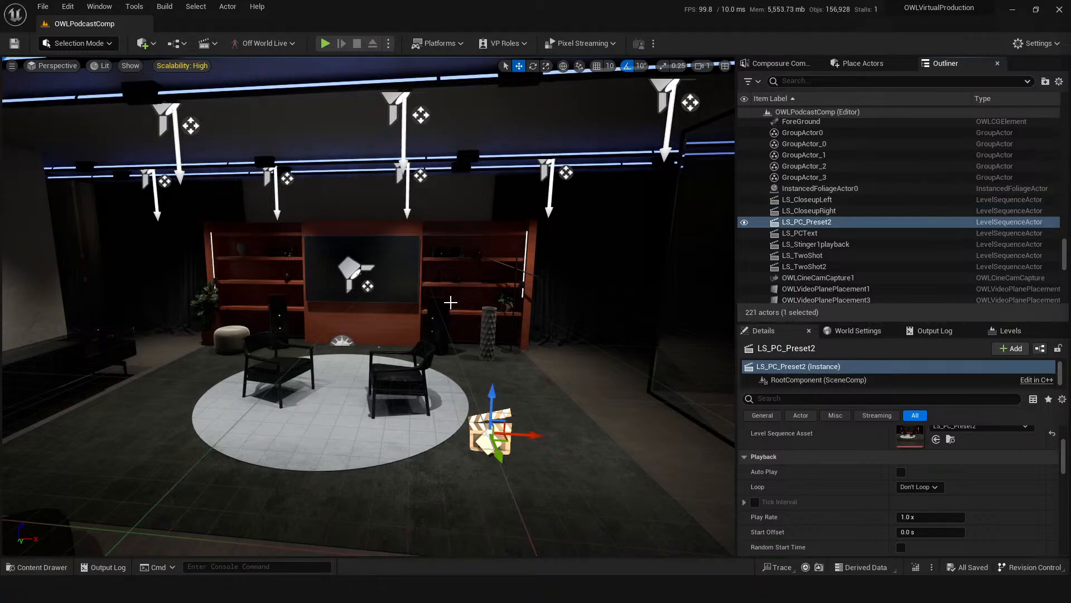
Move the LS_PC_Preset2 sequence actor away from the round stage to the outer corner of the rug.
{"action": "mouse_move", "coordinate": [386, 296]}
{"action": "left_mouse_down"}
{"action": "mouse_move", "coordinate": [381, 335]}
{"action": "mouse_move", "coordinate": [381, 305]}
{"action": "mouse_move", "coordinate": [377, 313]}
{"action": "left_mouse_up"}
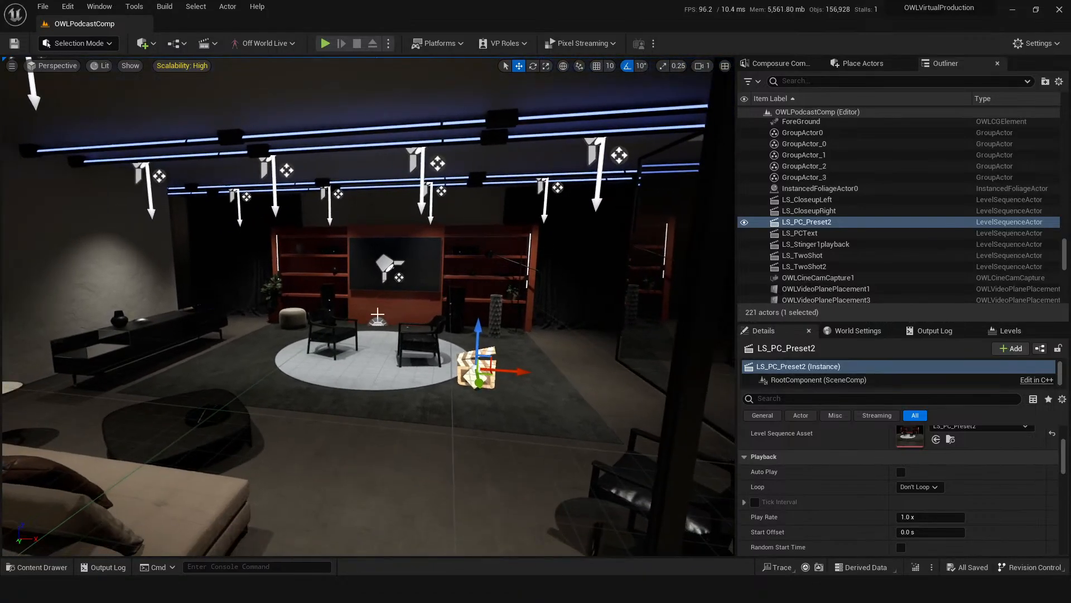
{"action": "middle_click_drag", "start_coordinate": [377, 283], "coordinate": [377, 313]}
{"action": "left_click_drag", "start_coordinate": [364, 410], "coordinate": [358, 354]}
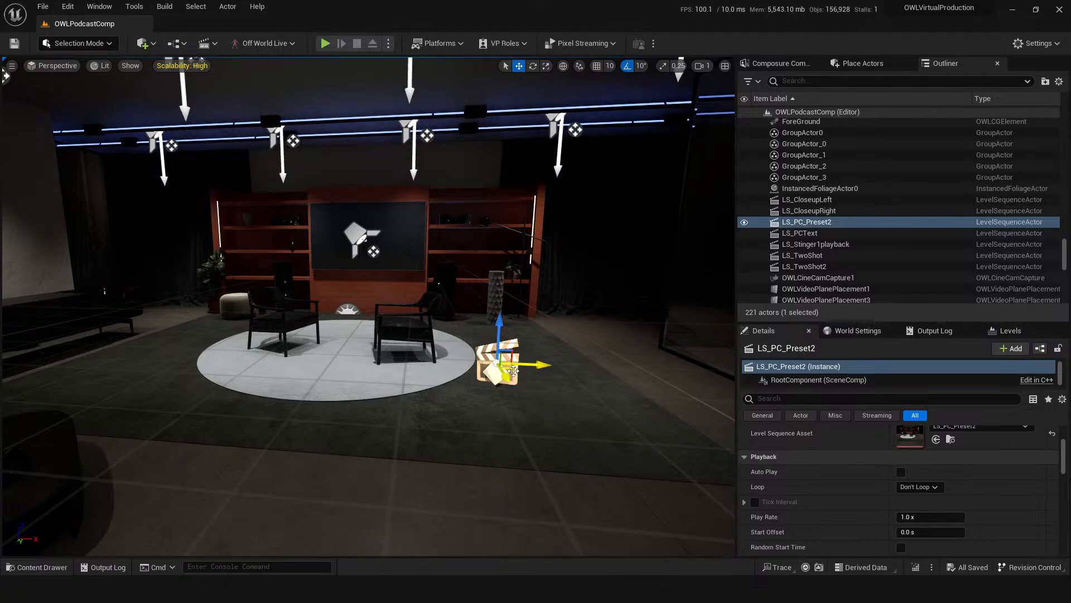
{"action": "left_click_drag", "start_coordinate": [513, 368], "coordinate": [666, 433]}
{"action": "left_click_drag", "start_coordinate": [664, 390], "coordinate": [670, 423]}
{"action": "left_click_drag", "start_coordinate": [677, 485], "coordinate": [731, 452]}
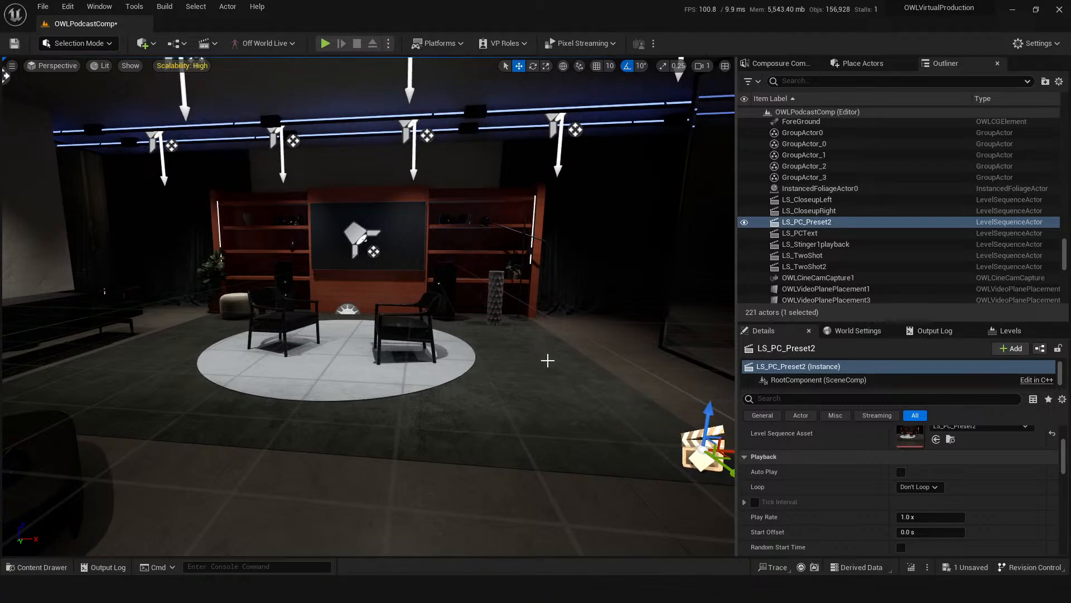
{"action": "left_click", "coordinate": [547, 361]}
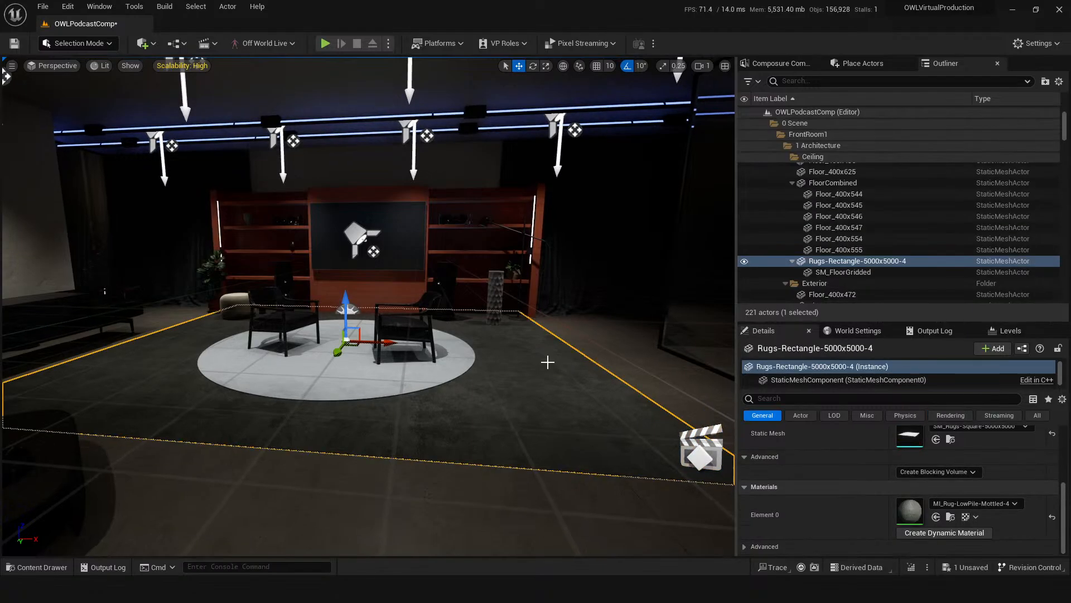
{"action": "left_click", "coordinate": [586, 326]}
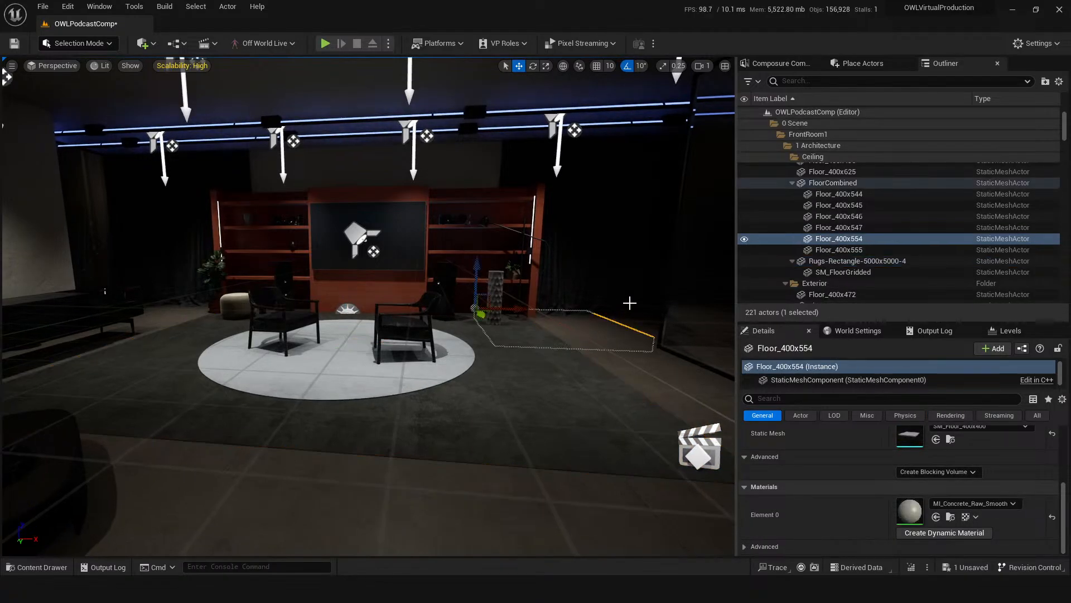
{"action": "left_click", "coordinate": [641, 265]}
{"action": "left_click", "coordinate": [656, 125]}
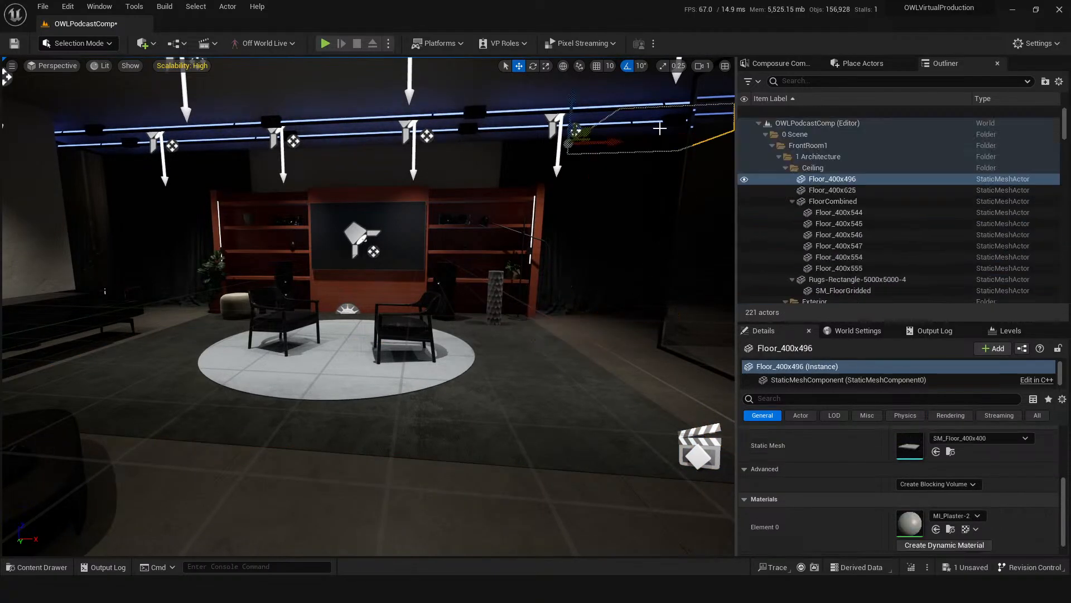
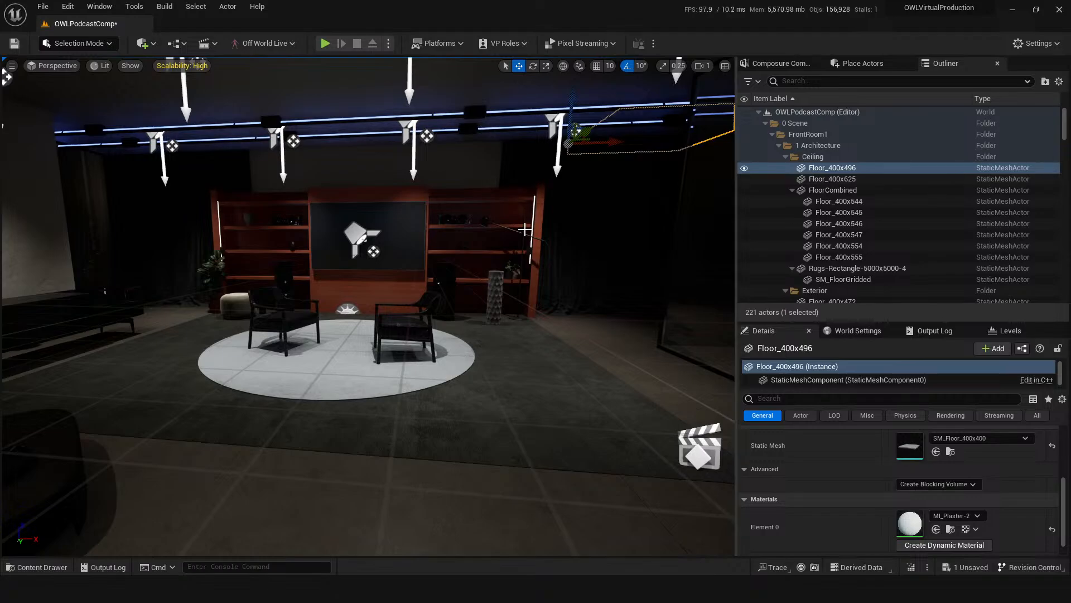
{"action": "left_click_drag", "start_coordinate": [485, 239], "coordinate": [466, 285]}
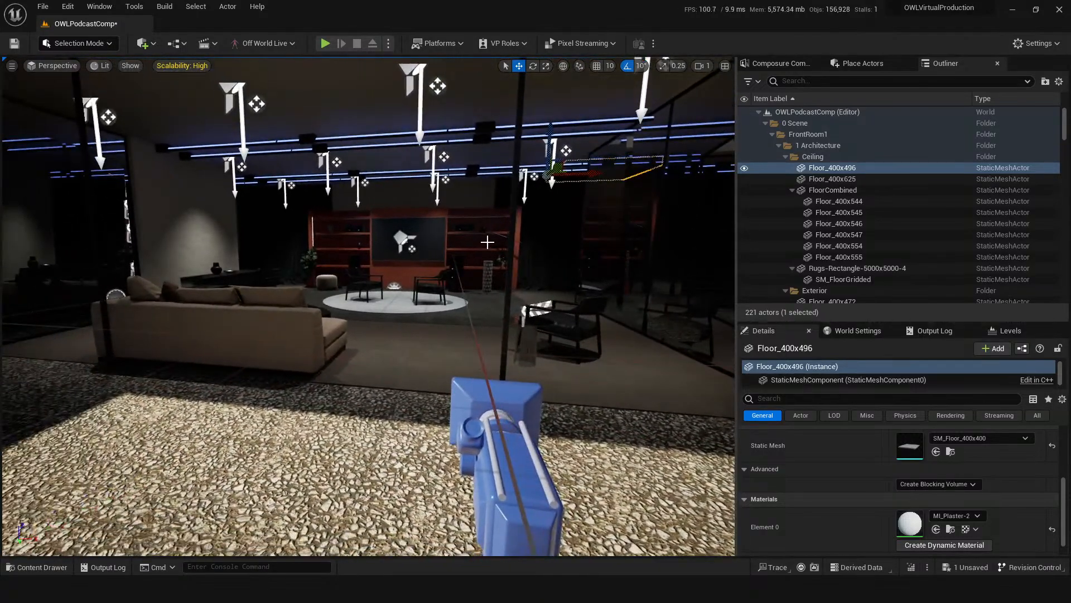
{"action": "middle_click_drag", "start_coordinate": [497, 268], "coordinate": [536, 246]}
{"action": "mouse_move", "coordinate": [494, 445]}
{"action": "left_mouse_down"}
{"action": "mouse_move", "coordinate": [495, 458]}
{"action": "mouse_move", "coordinate": [494, 442]}
{"action": "left_mouse_up"}
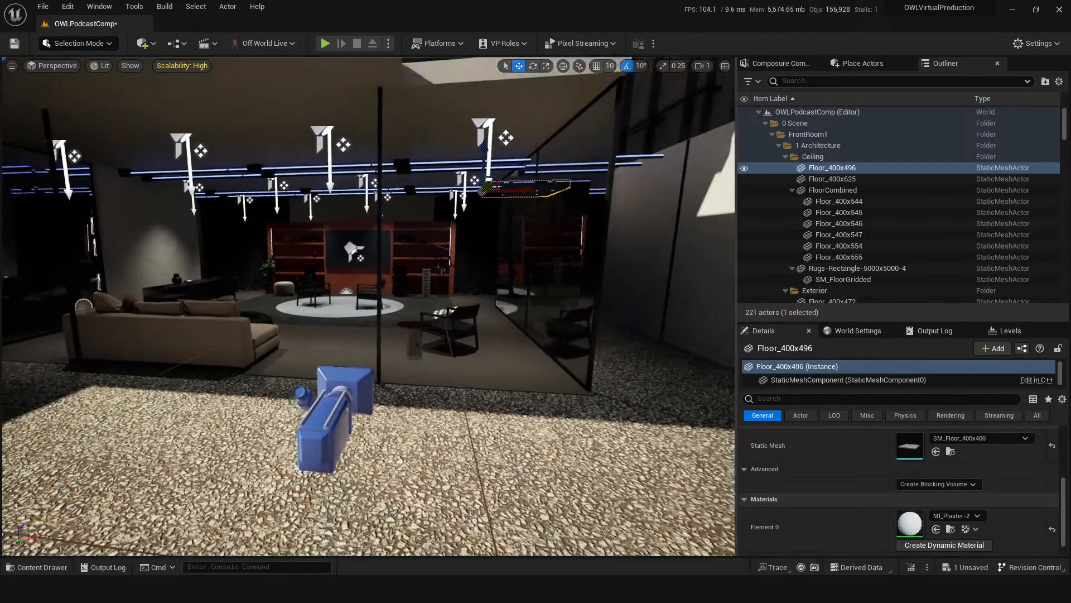
{"action": "left_click_drag", "start_coordinate": [455, 481], "coordinate": [455, 408]}
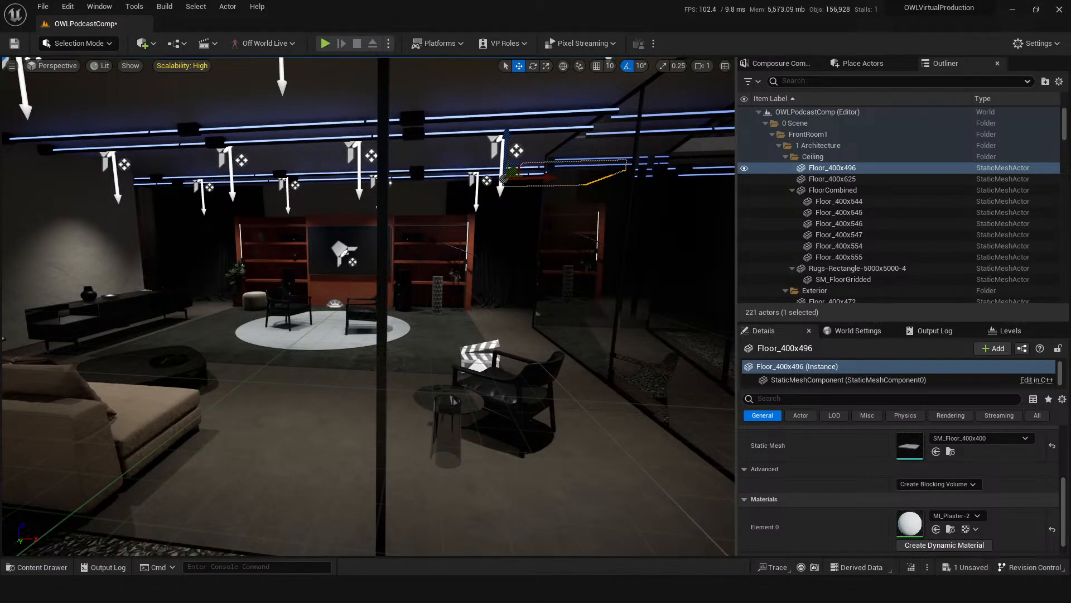
{"action": "left_click_drag", "start_coordinate": [456, 408], "coordinate": [455, 389]}
{"action": "left_click_drag", "start_coordinate": [454, 478], "coordinate": [454, 476]}
{"action": "middle_click_drag", "start_coordinate": [454, 476], "coordinate": [365, 475]}
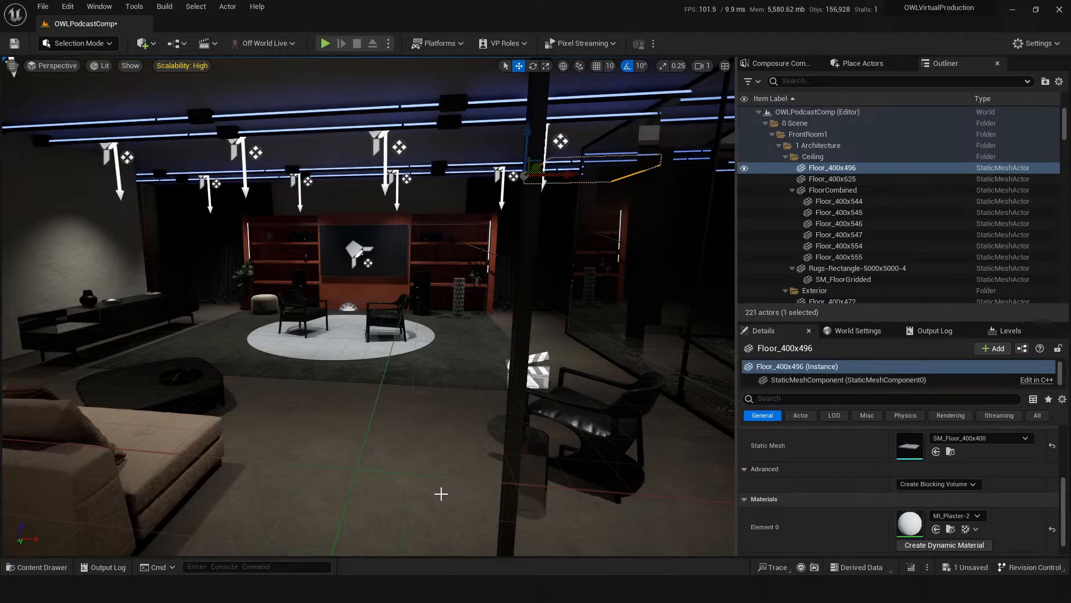
{"action": "left_click_drag", "start_coordinate": [441, 493], "coordinate": [423, 481]}
{"action": "left_click", "coordinate": [441, 494]}
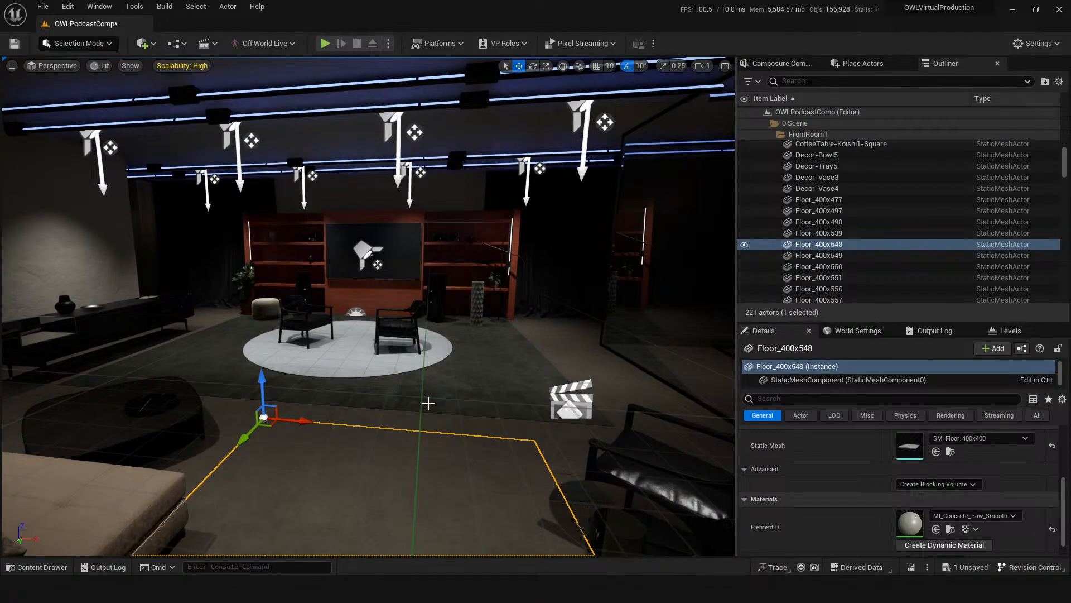
{"action": "left_click", "coordinate": [428, 403]}
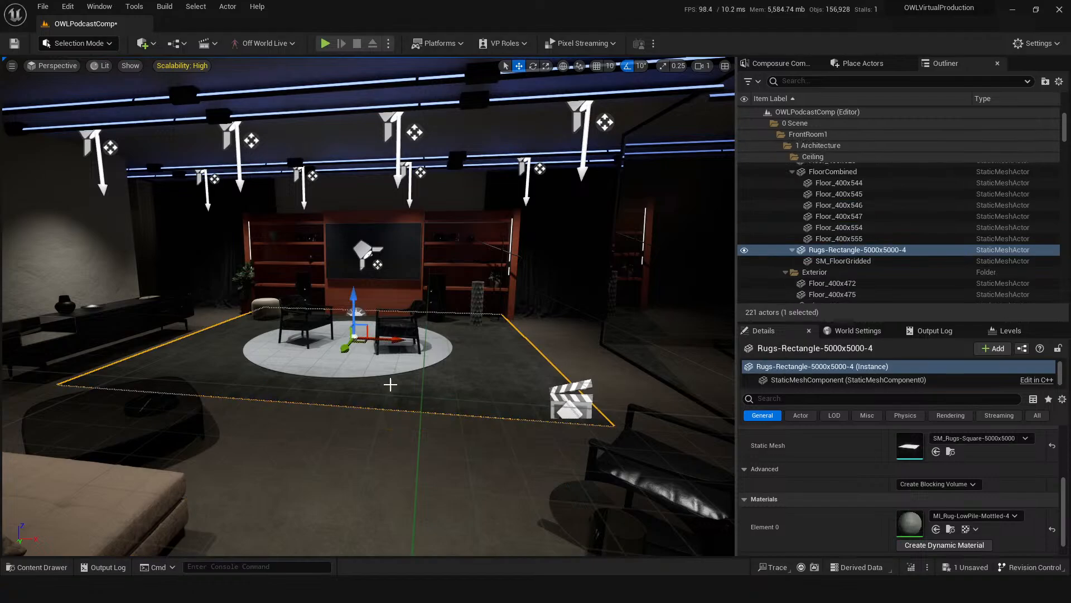
{"action": "left_click", "coordinate": [154, 180]}
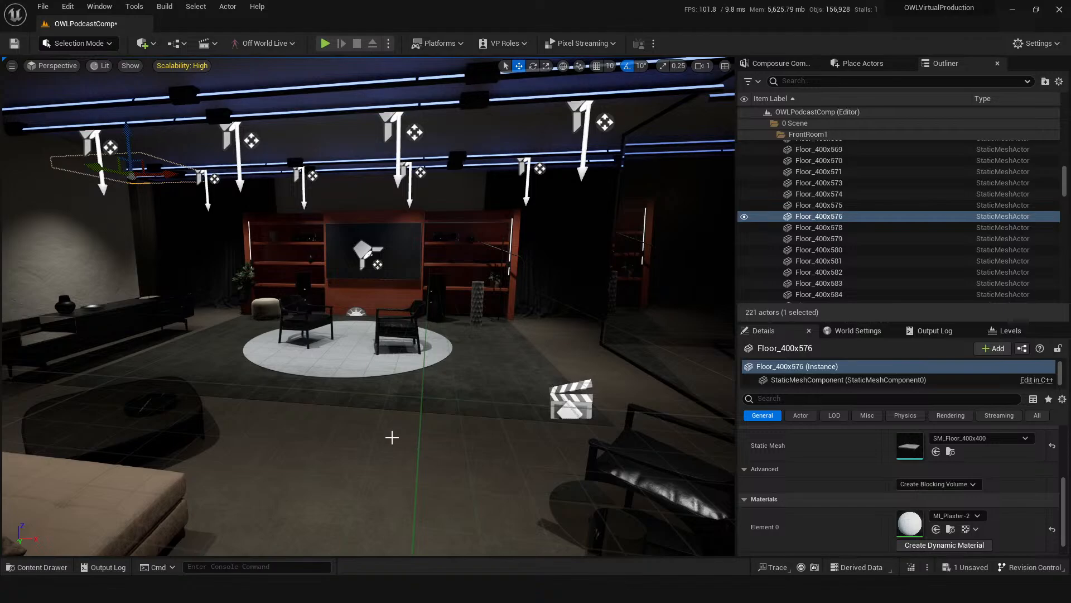
{"action": "right_click_drag", "start_coordinate": [378, 441], "coordinate": [432, 441]}
{"action": "key", "text": "a"}
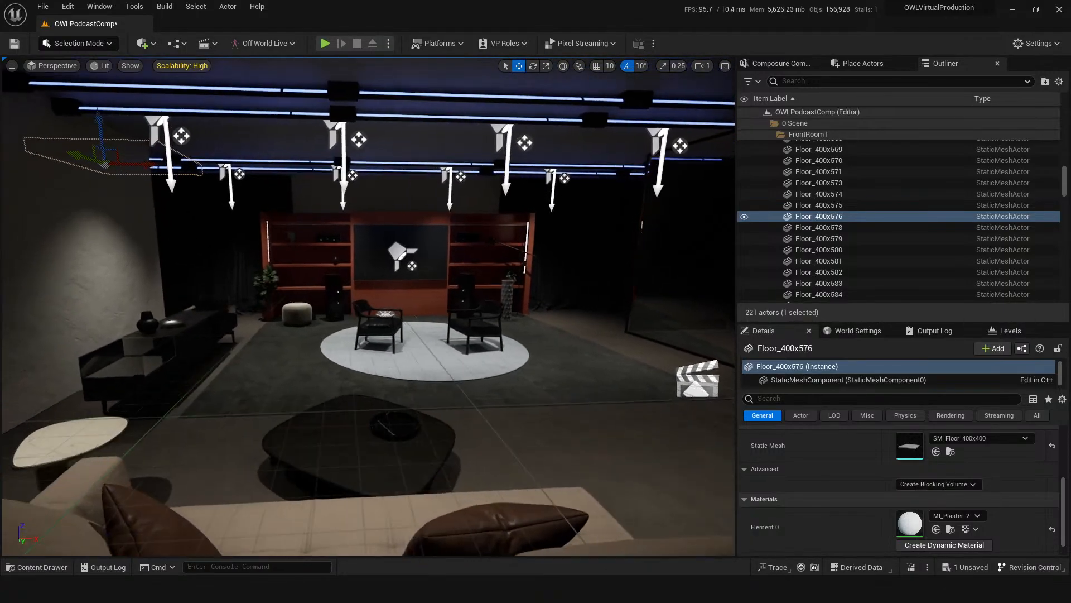
{"action": "right_click_drag", "start_coordinate": [475, 390], "coordinate": [459, 388]}
{"action": "key", "text": "d"}
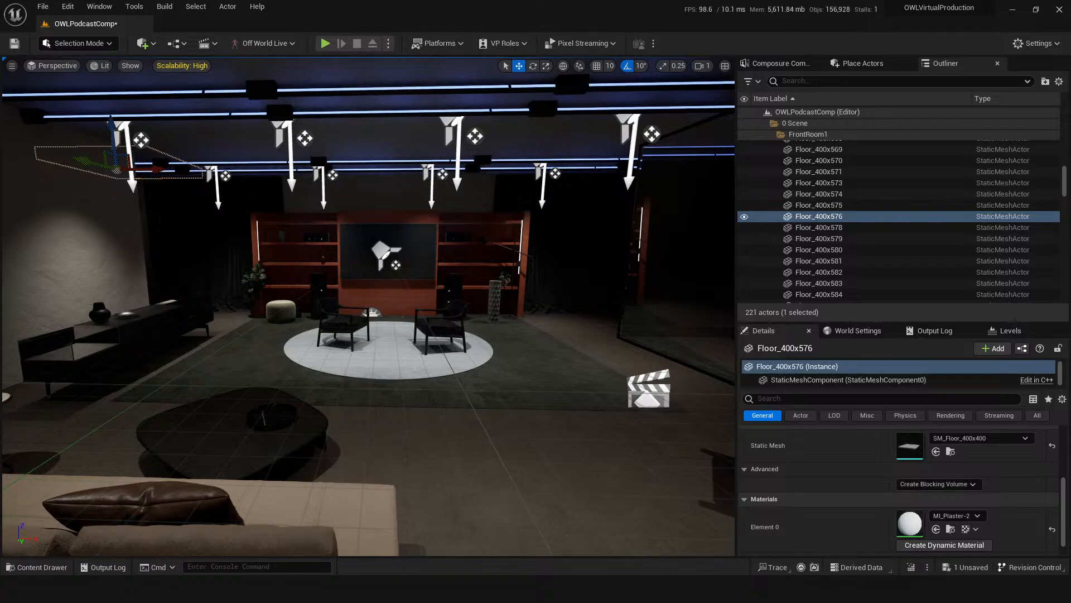
Find the OWLMedia Output actor among the placeable Off World Live actors with the search "media ou" and place it in the studio level.
{"action": "left_click", "coordinate": [784, 64]}
{"action": "left_click", "coordinate": [857, 64]}
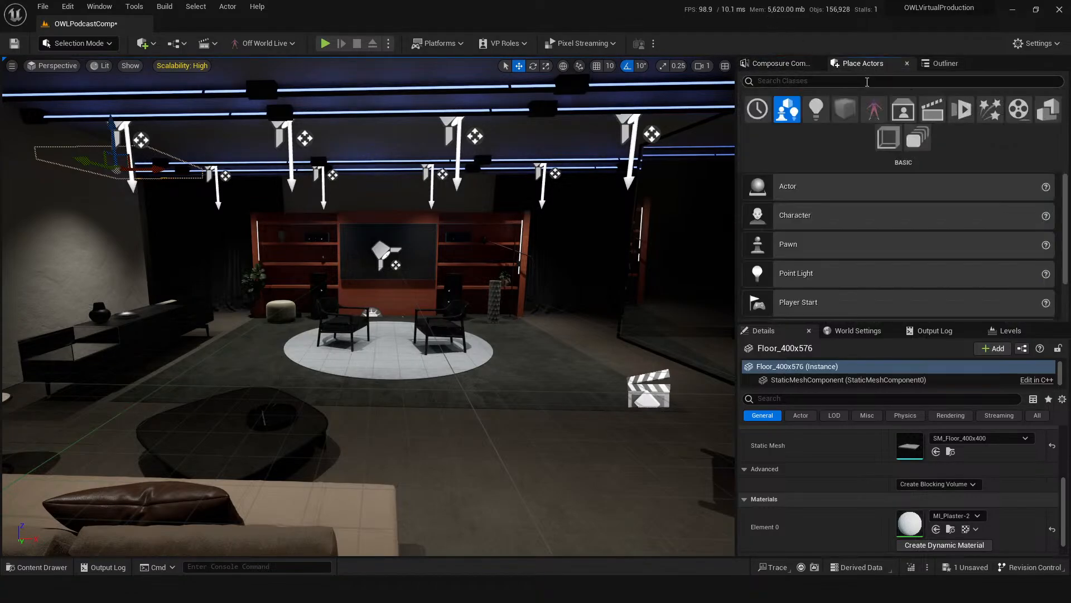
{"action": "left_click", "coordinate": [874, 109]}
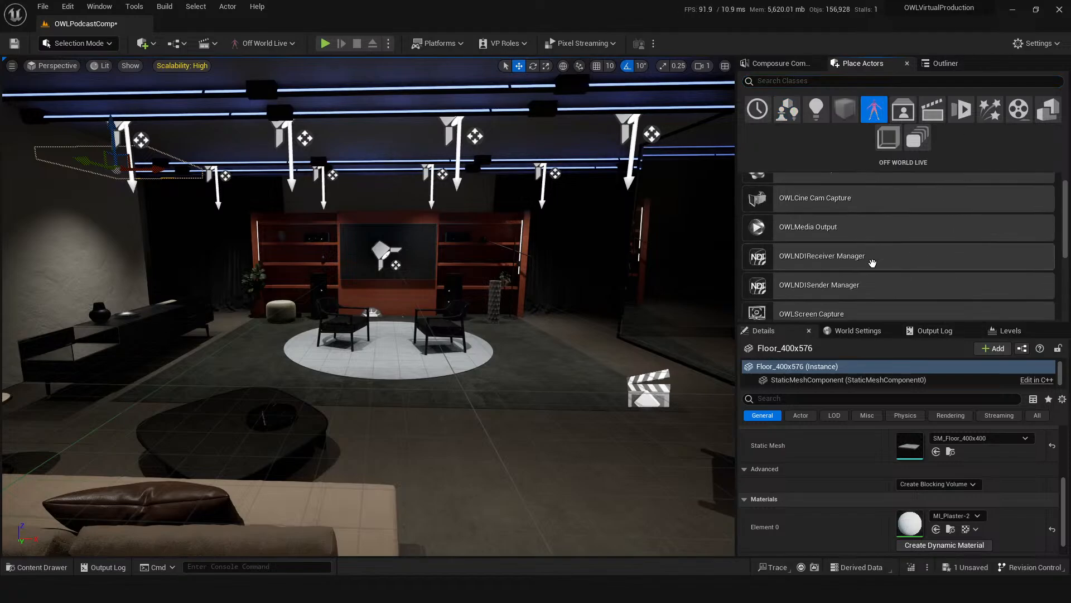
{"action": "scroll", "coordinate": [876, 240], "scroll_direction": "down", "scroll_amount": 4}
{"action": "scroll", "coordinate": [884, 249], "scroll_direction": "down", "scroll_amount": 2}
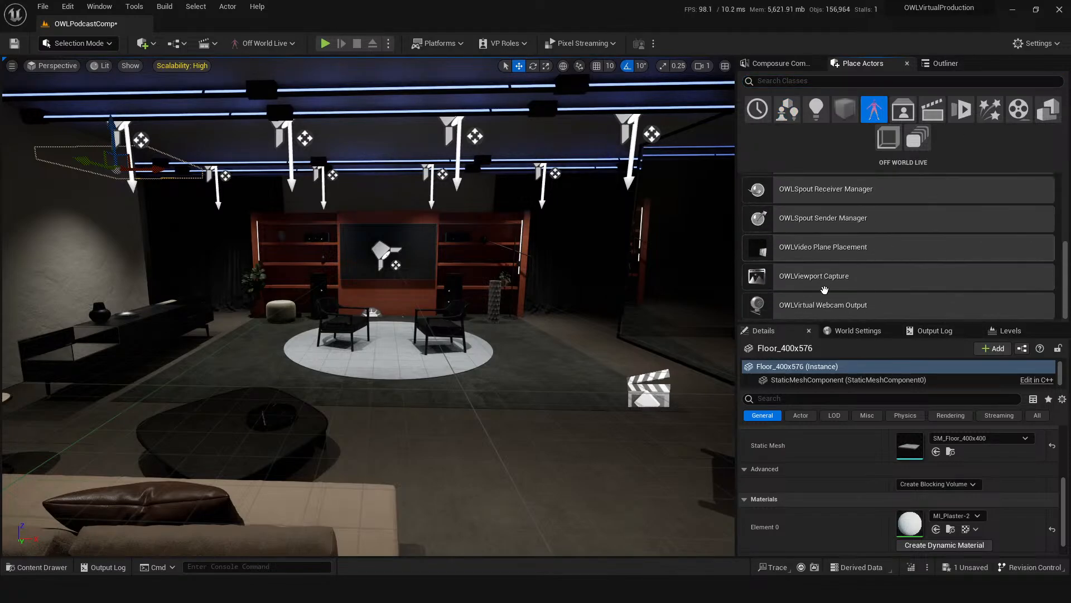
{"action": "left_click", "coordinate": [792, 81]}
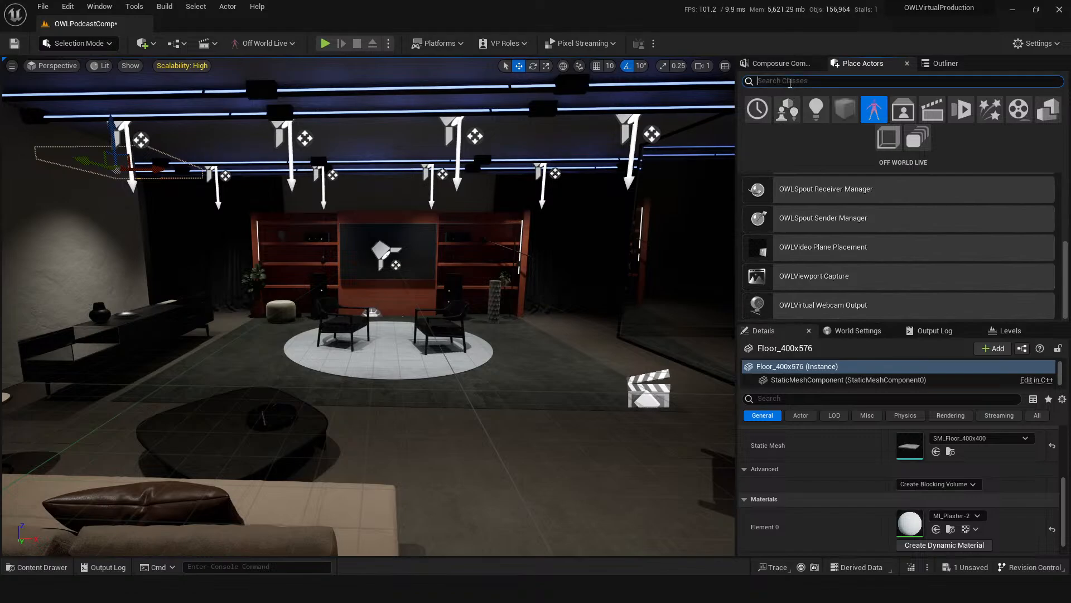
{"action": "type", "text": "media"}
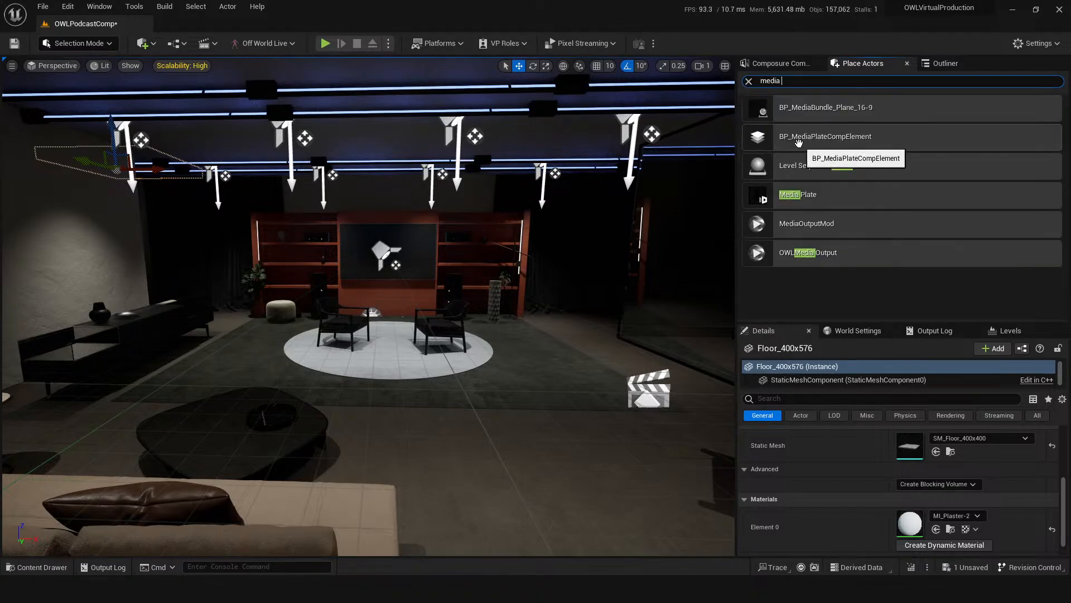
{"action": "type", "text": " ou"}
{"action": "left_click_drag", "start_coordinate": [846, 144], "coordinate": [544, 384]}
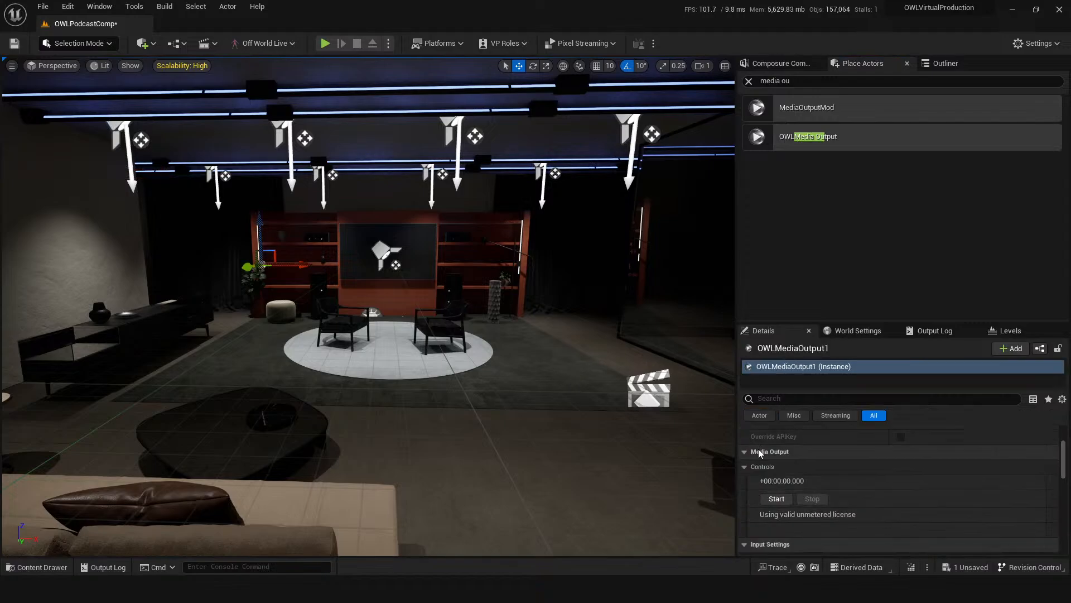
Set the media output actor's Output Type to Save to File and its Destination Format to AVI container.
{"action": "scroll", "coordinate": [855, 464], "scroll_direction": "down", "scroll_amount": 3}
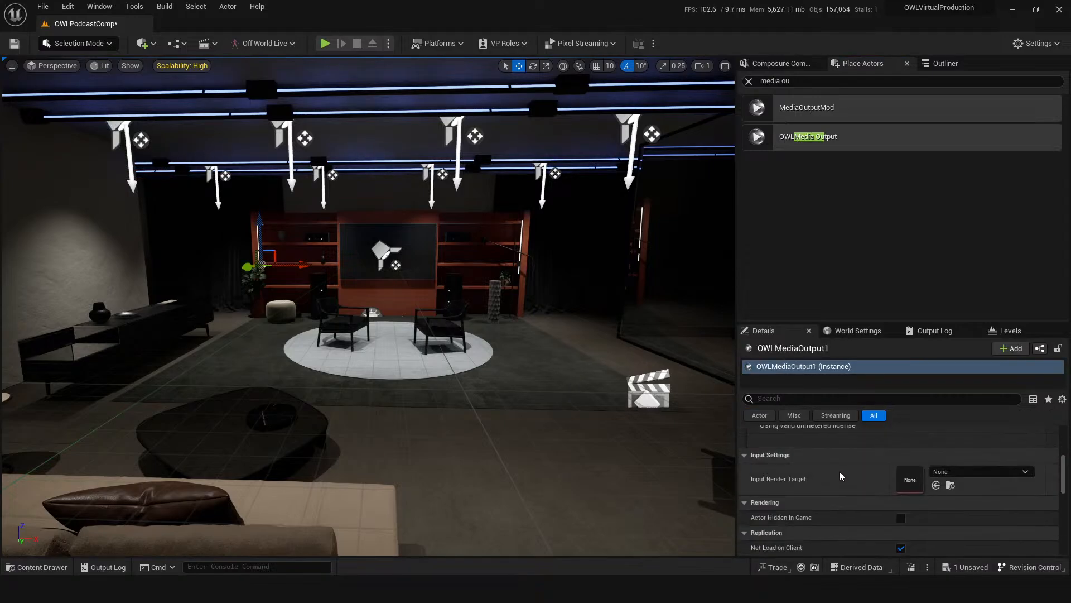
{"action": "scroll", "coordinate": [824, 446], "scroll_direction": "down", "scroll_amount": 6}
{"action": "scroll", "coordinate": [821, 453], "scroll_direction": "up", "scroll_amount": 7}
{"action": "scroll", "coordinate": [822, 460], "scroll_direction": "up", "scroll_amount": 4}
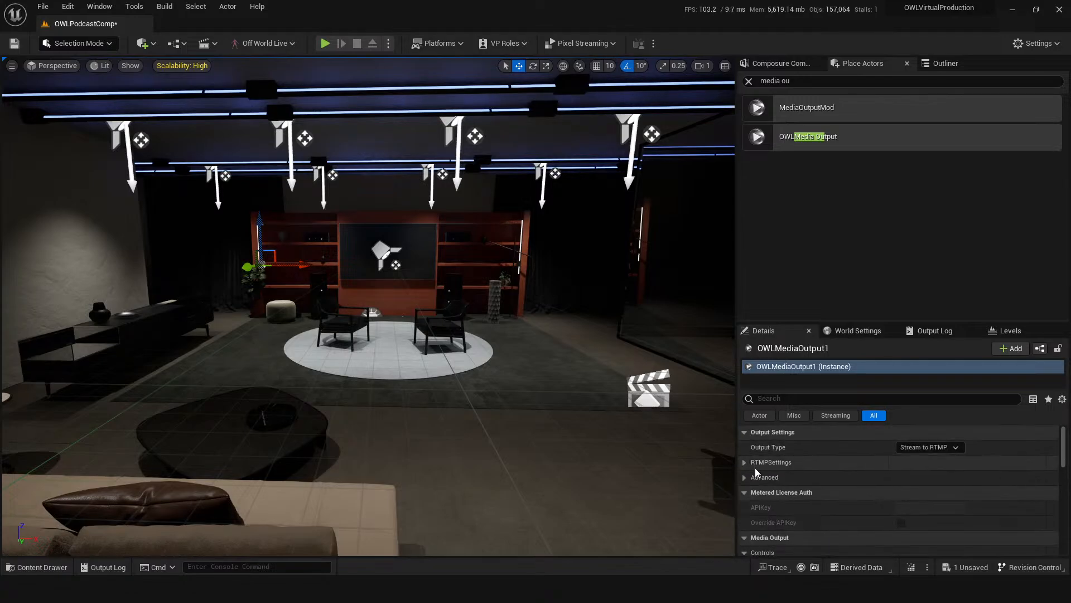
{"action": "left_click", "coordinate": [927, 447]}
{"action": "left_click", "coordinate": [926, 476]}
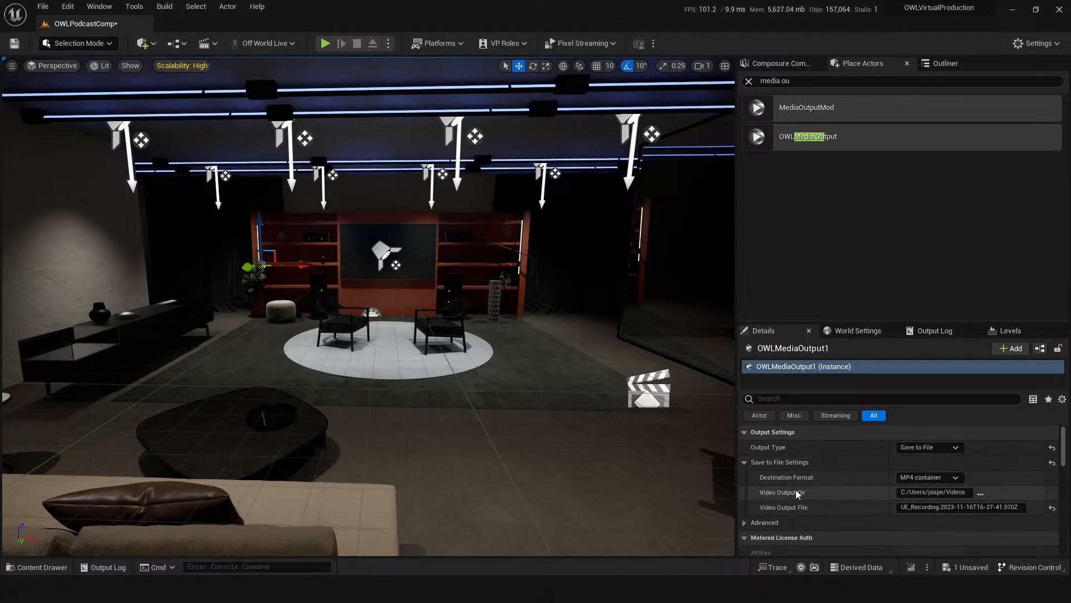
{"action": "left_click", "coordinate": [932, 478]}
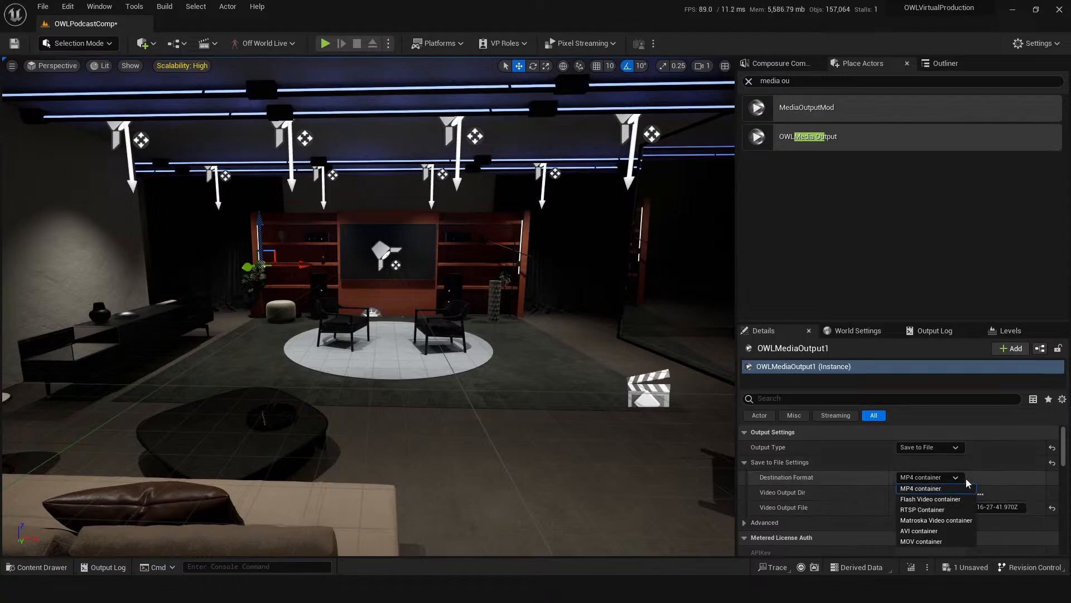
{"action": "left_click", "coordinate": [957, 530]}
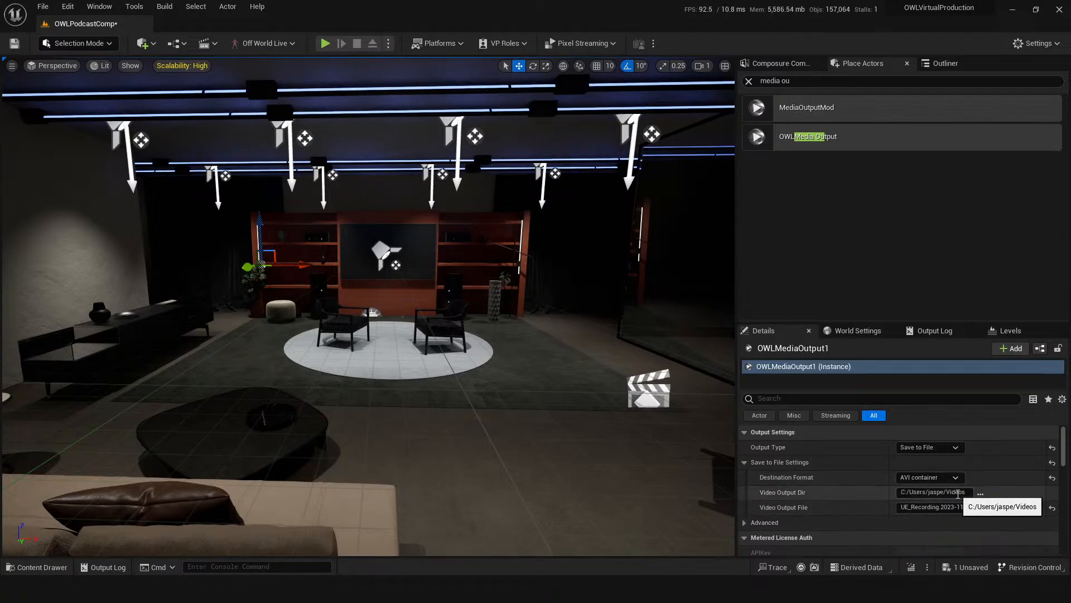
{"action": "left_click", "coordinate": [948, 477]}
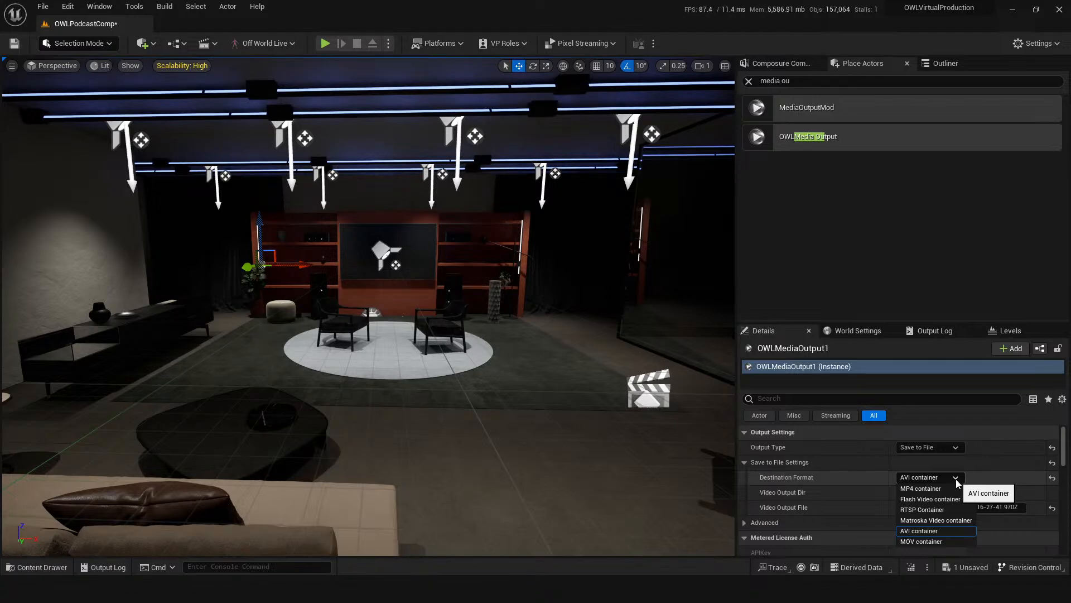
{"action": "left_click", "coordinate": [884, 299]}
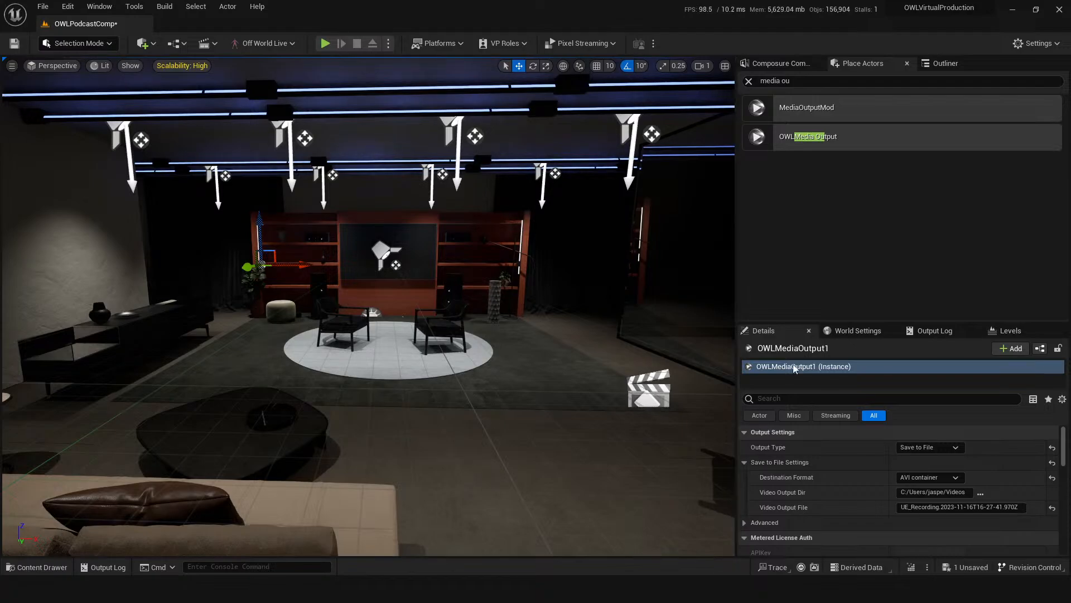
Clear the actor search and delete OWLMediaOutput1 from the level.
{"action": "left_click", "coordinate": [748, 82]}
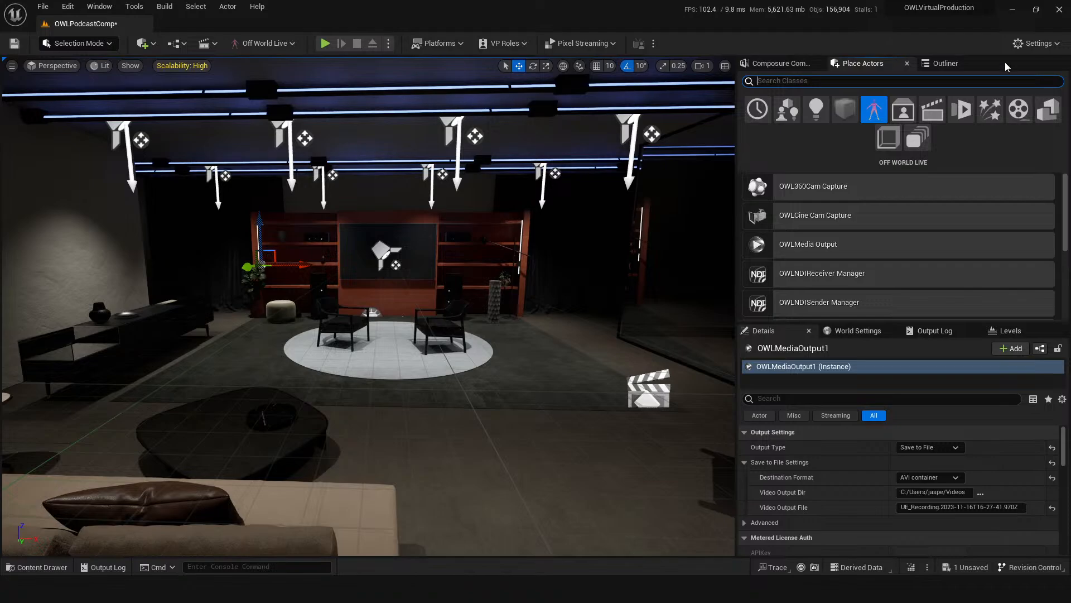
{"action": "left_click", "coordinate": [968, 63]}
{"action": "left_click", "coordinate": [872, 206]}
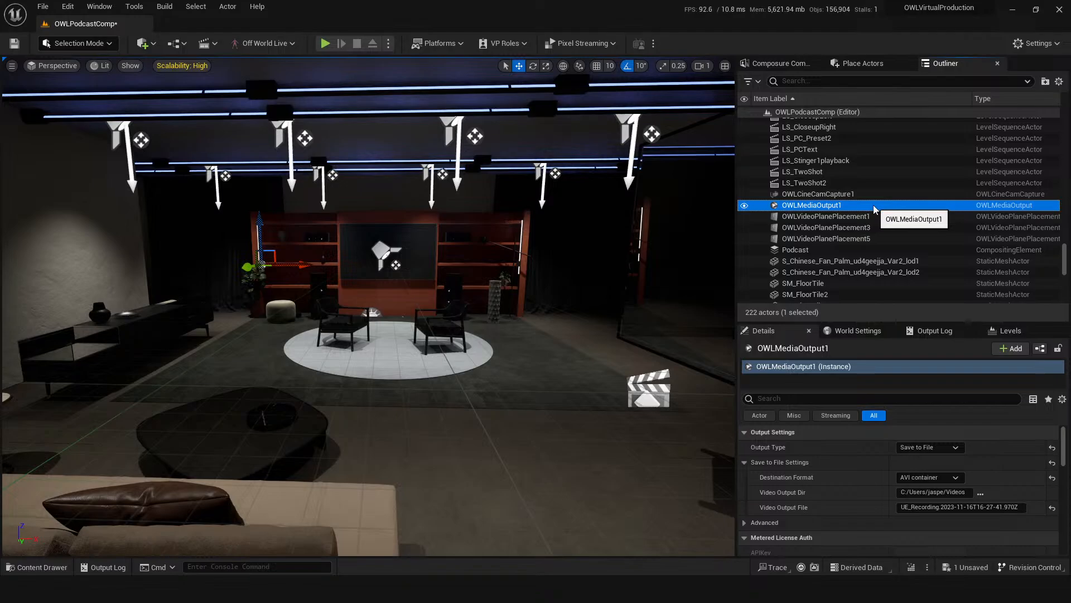
{"action": "key", "text": "Delete"}
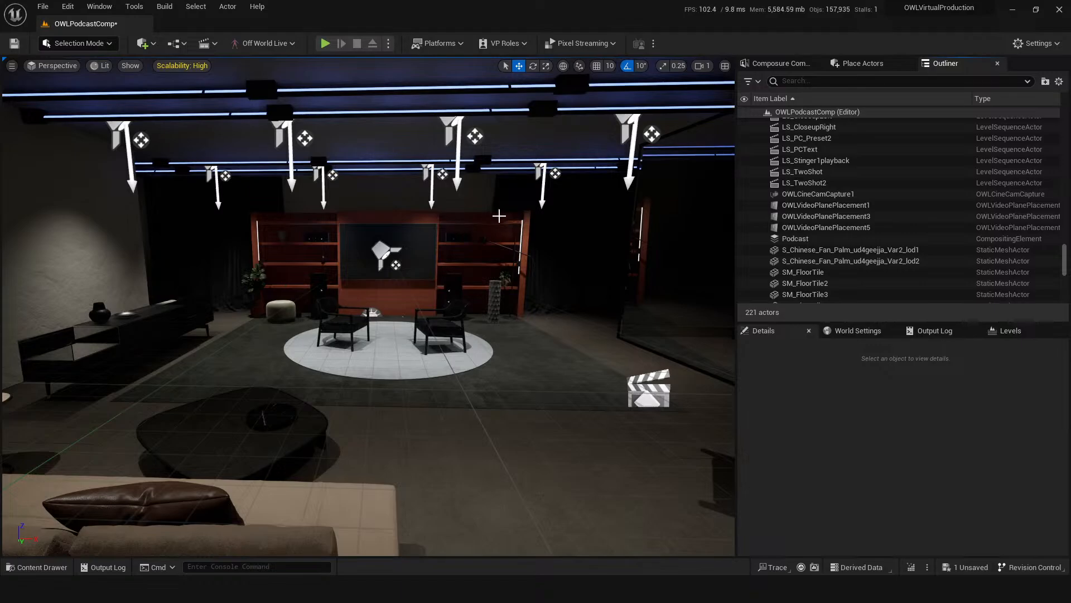
Browse the project's root Content folder and the PodcastTemplate folder, and close the content browser.
{"action": "left_click", "coordinate": [549, 227]}
{"action": "key", "text": "ctrl+space"}
{"action": "left_click", "coordinate": [286, 384]}
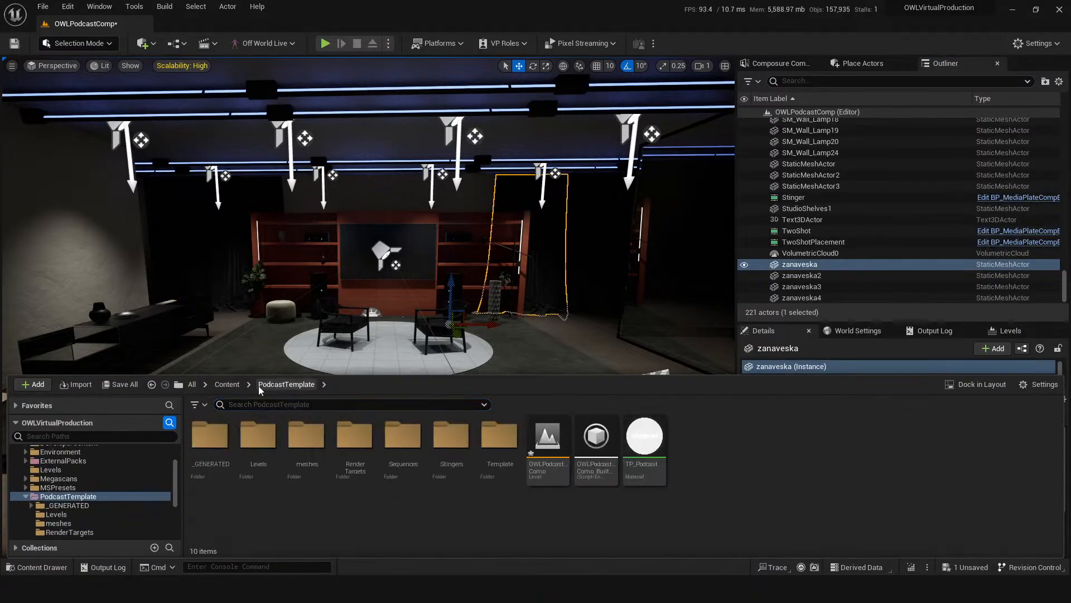
{"action": "left_click", "coordinate": [228, 384]}
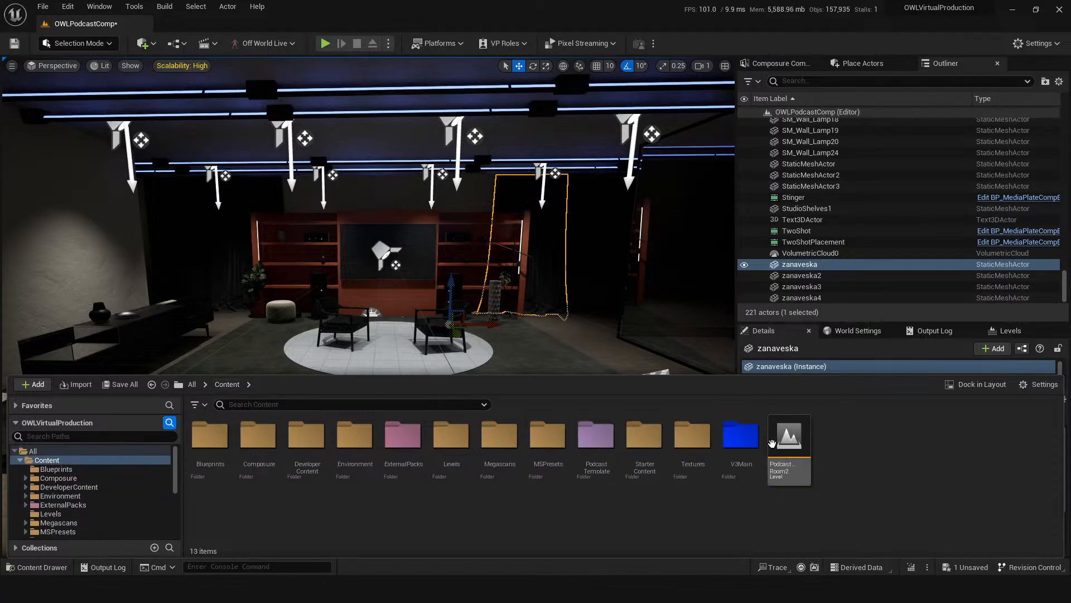
{"action": "double_click", "coordinate": [596, 438]}
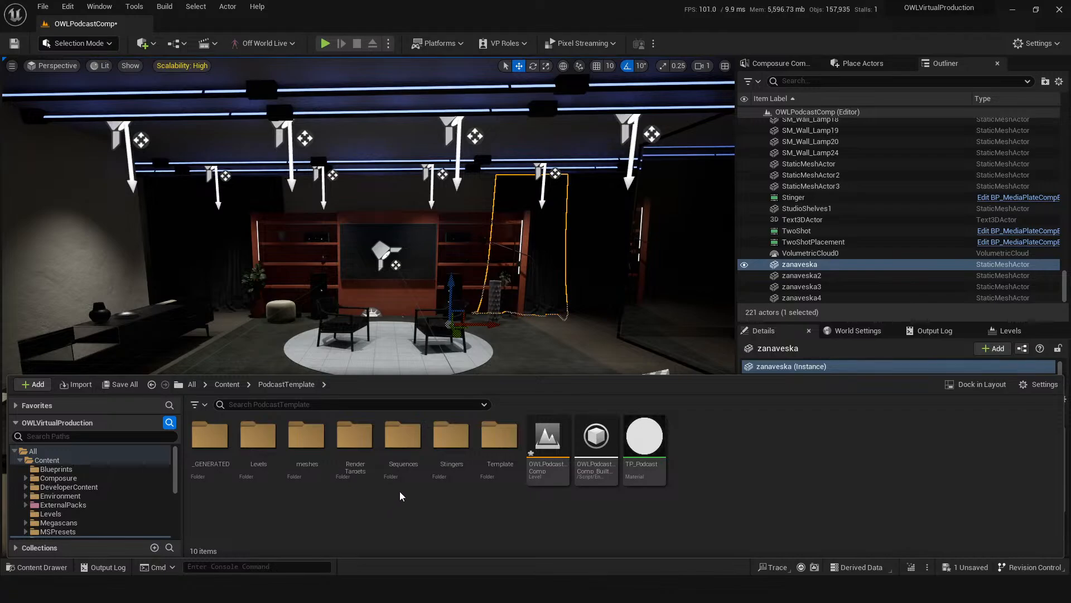
{"action": "key", "text": "ctrl+space"}
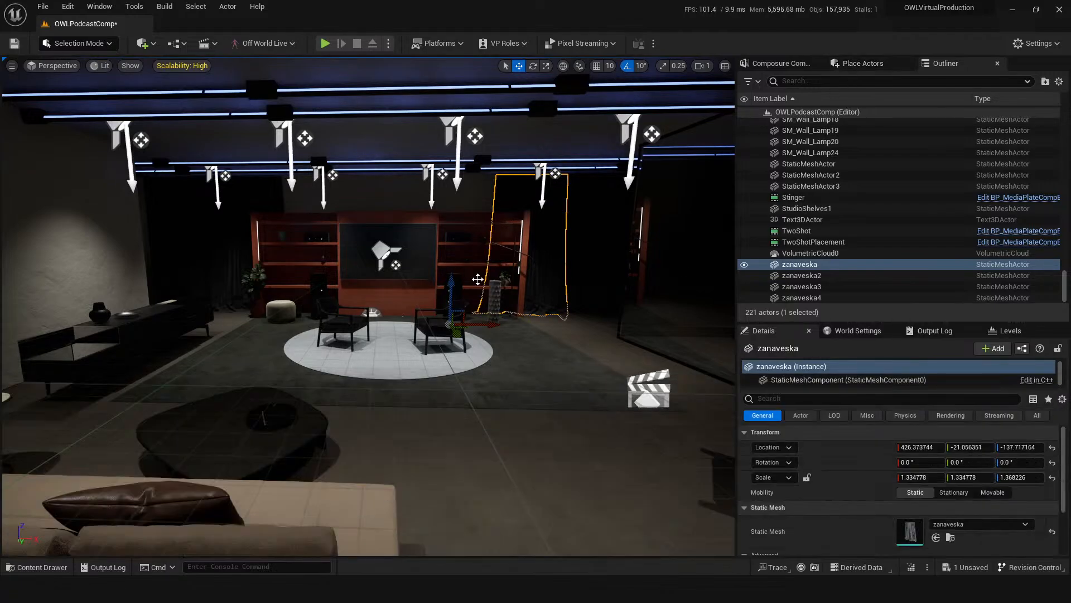
Locate the BP_AnimationSelector1 actor in the level and open its blueprint for editing.
{"action": "right_click_drag", "start_coordinate": [478, 279], "coordinate": [344, 317]}
{"action": "key", "text": "a"}
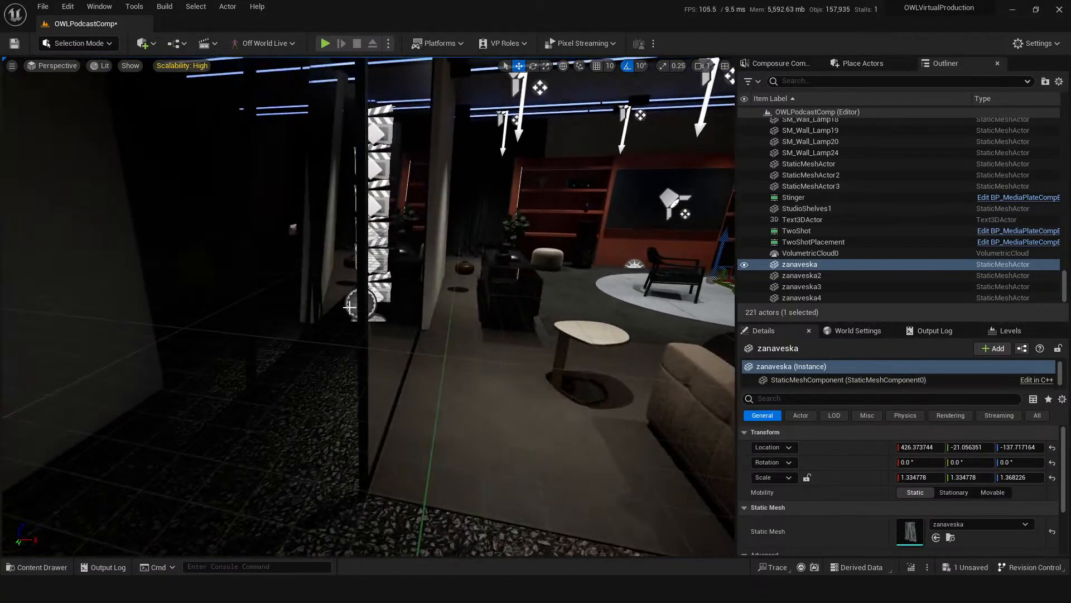
{"action": "left_click", "coordinate": [351, 307]}
{"action": "key", "text": "d"}
{"action": "right_click_drag", "start_coordinate": [506, 334], "coordinate": [507, 330]}
{"action": "key", "text": "w"}
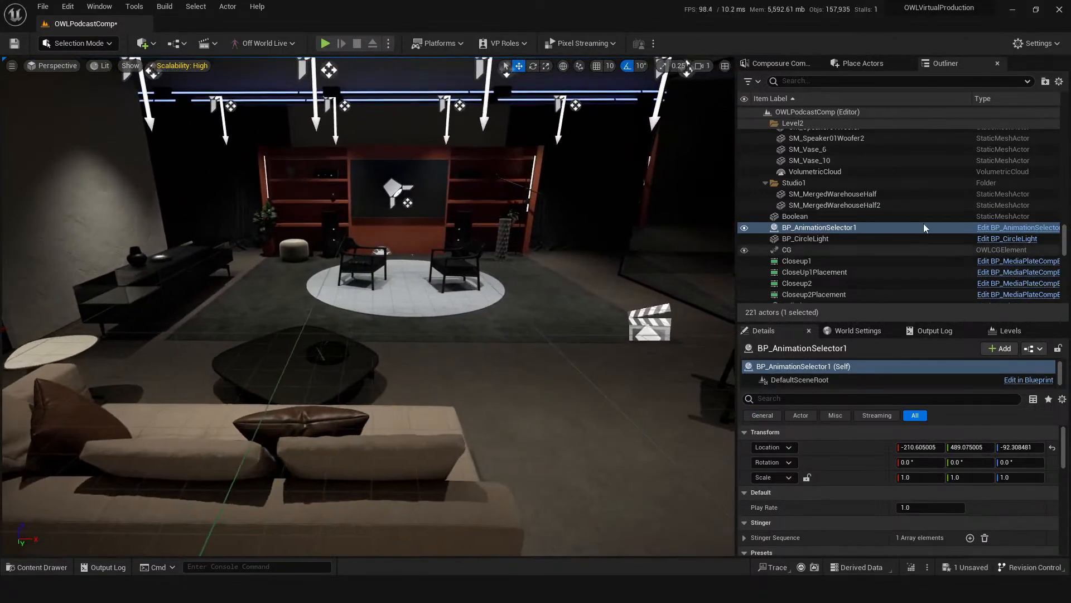
{"action": "left_click", "coordinate": [1008, 227]}
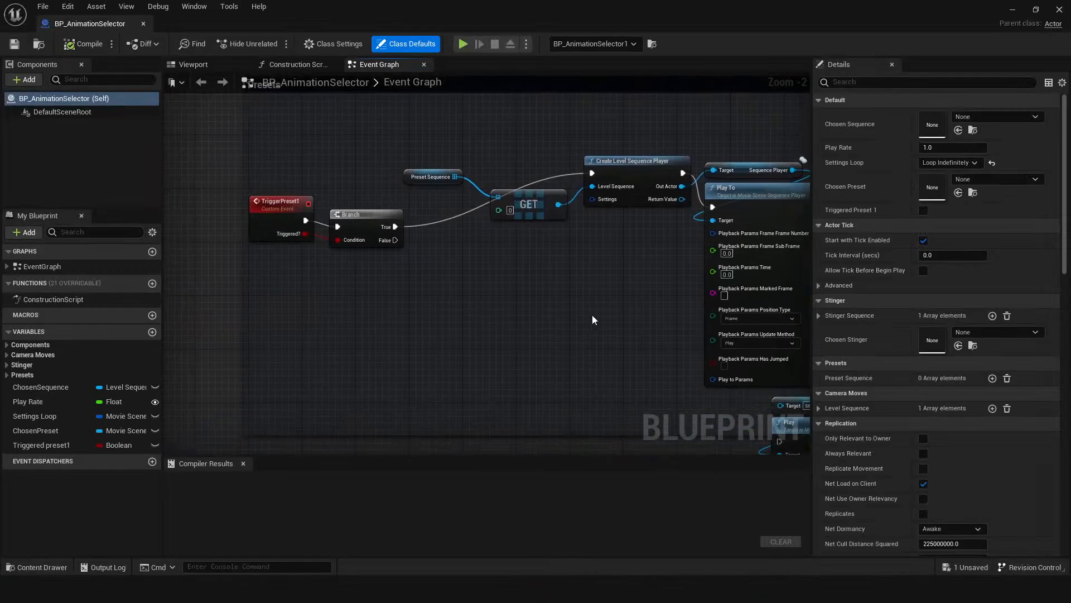
Move the Preset Sequence node directly above the GET node in the Presets section and compile the blueprint.
{"action": "scroll", "coordinate": [530, 321], "scroll_direction": "down", "scroll_amount": 2}
{"action": "right_click_drag", "start_coordinate": [530, 320], "coordinate": [474, 305]}
{"action": "scroll", "coordinate": [473, 304], "scroll_direction": "up", "scroll_amount": 1}
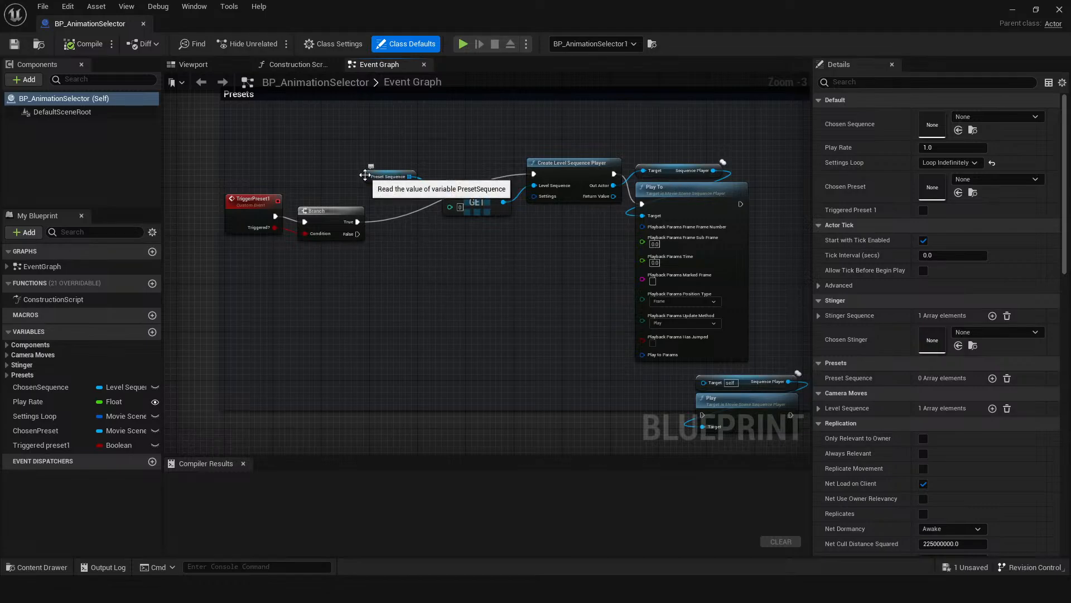
{"action": "left_click_drag", "start_coordinate": [367, 177], "coordinate": [445, 178]}
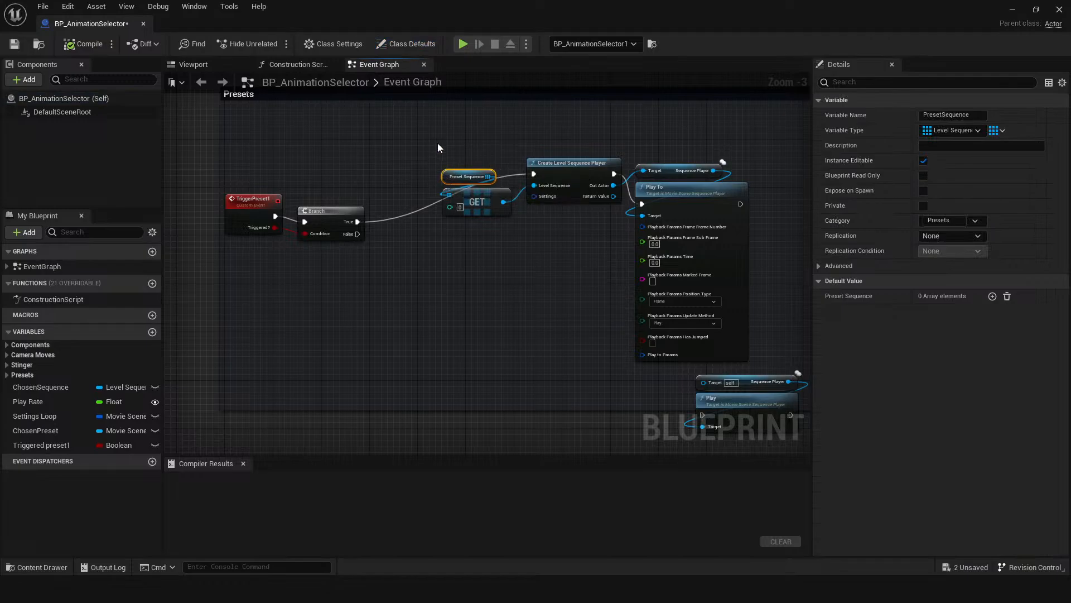
{"action": "mouse_move", "coordinate": [534, 185]}
{"action": "left_mouse_down", "text": "ctrl"}
{"action": "mouse_move", "coordinate": [581, 229]}
{"action": "mouse_move", "coordinate": [644, 217]}
{"action": "mouse_move", "coordinate": [646, 173]}
{"action": "mouse_move", "coordinate": [574, 253]}
{"action": "mouse_move", "coordinate": [534, 190]}
{"action": "left_mouse_up", "text": "ctrl"}
{"action": "scroll", "coordinate": [493, 240], "scroll_direction": "up", "scroll_amount": 1}
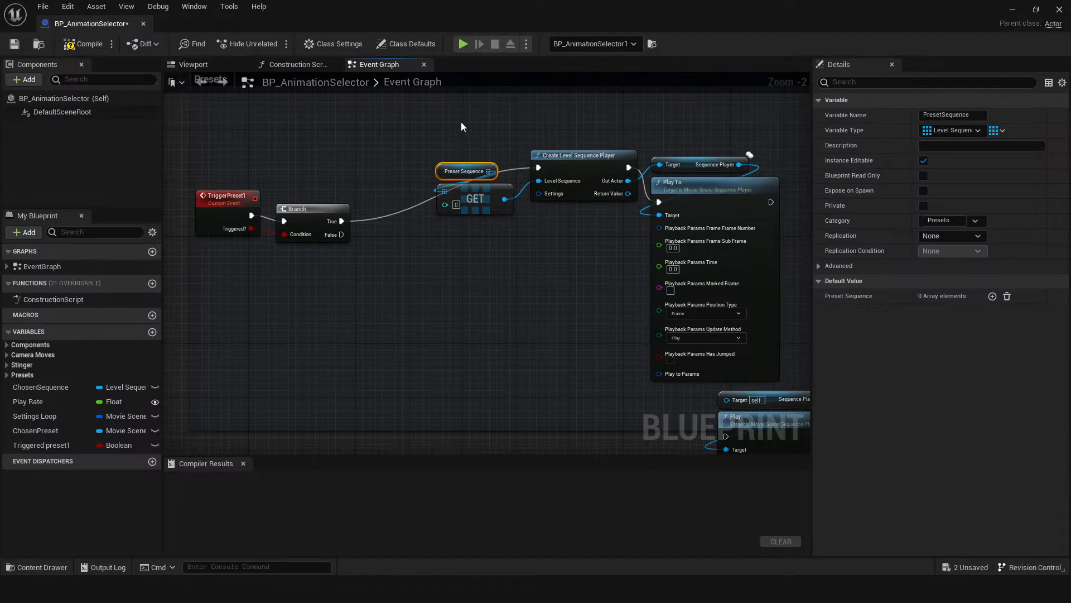
{"action": "left_click", "coordinate": [85, 47]}
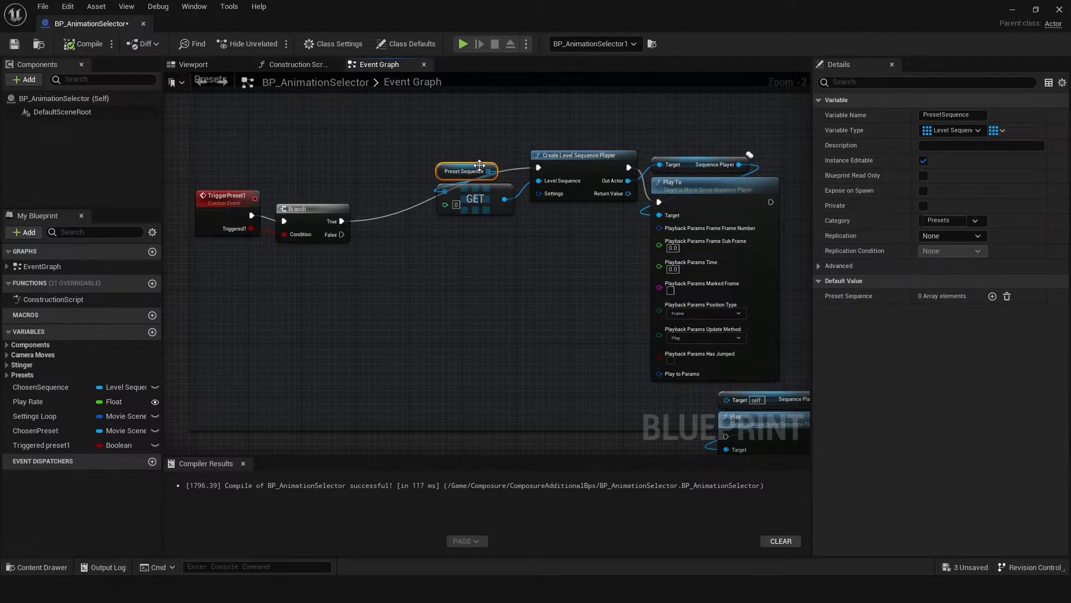
{"action": "left_click", "coordinate": [683, 166]}
{"action": "key", "text": "ctrl+d"}
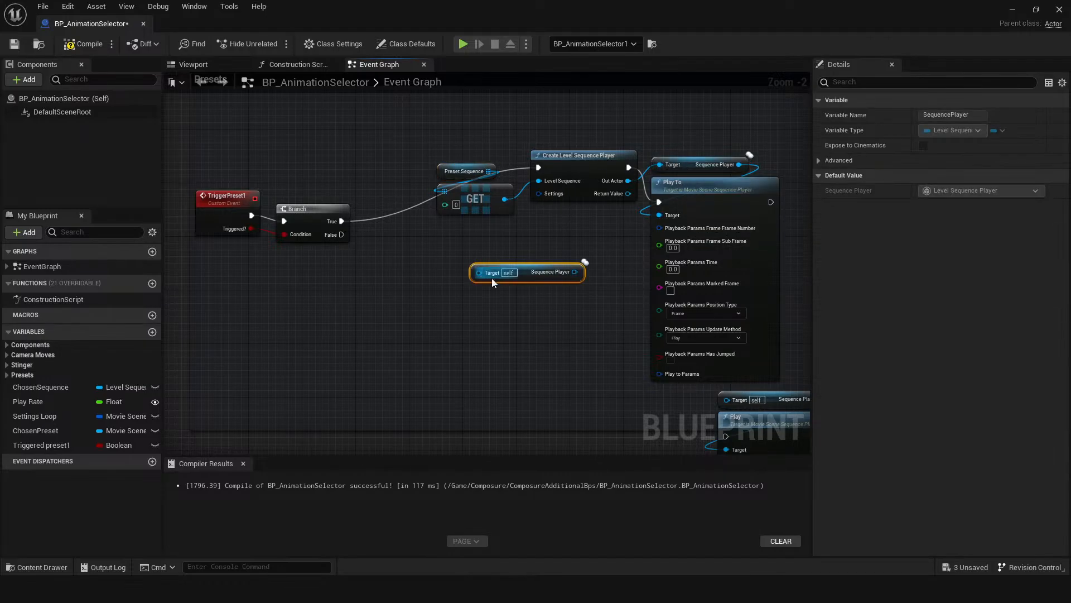
{"action": "left_click_drag", "start_coordinate": [500, 204], "coordinate": [479, 273]}
{"action": "key", "text": "Delete"}
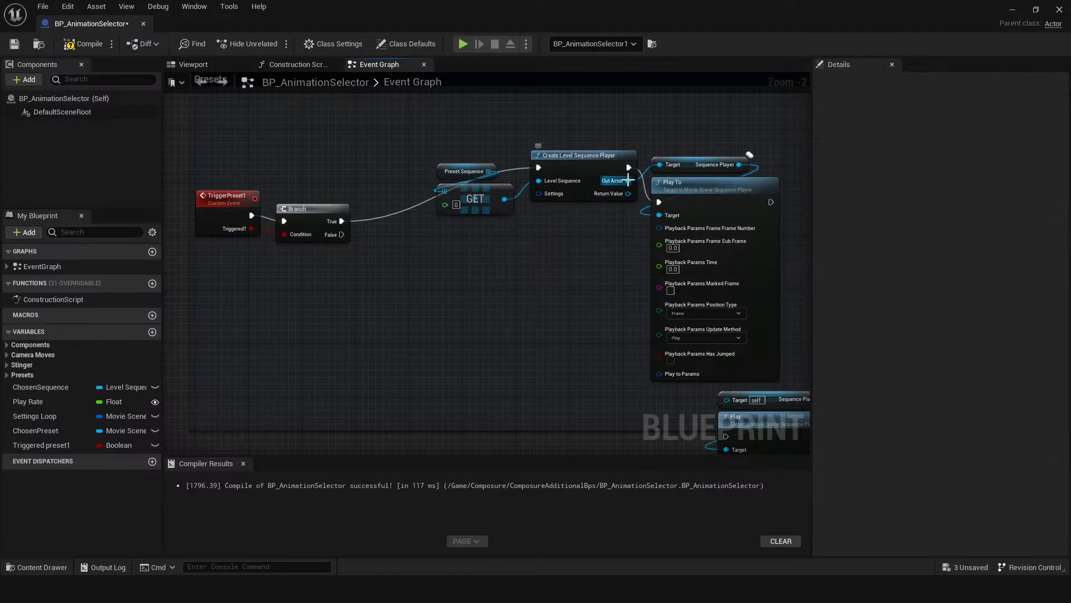
Add a Play (SequencePlayer) node from Out Actor, driven by the Branch's False output, and compile and save the blueprint.
{"action": "left_click_drag", "start_coordinate": [628, 180], "coordinate": [495, 299]}
{"action": "type", "text": "play"}
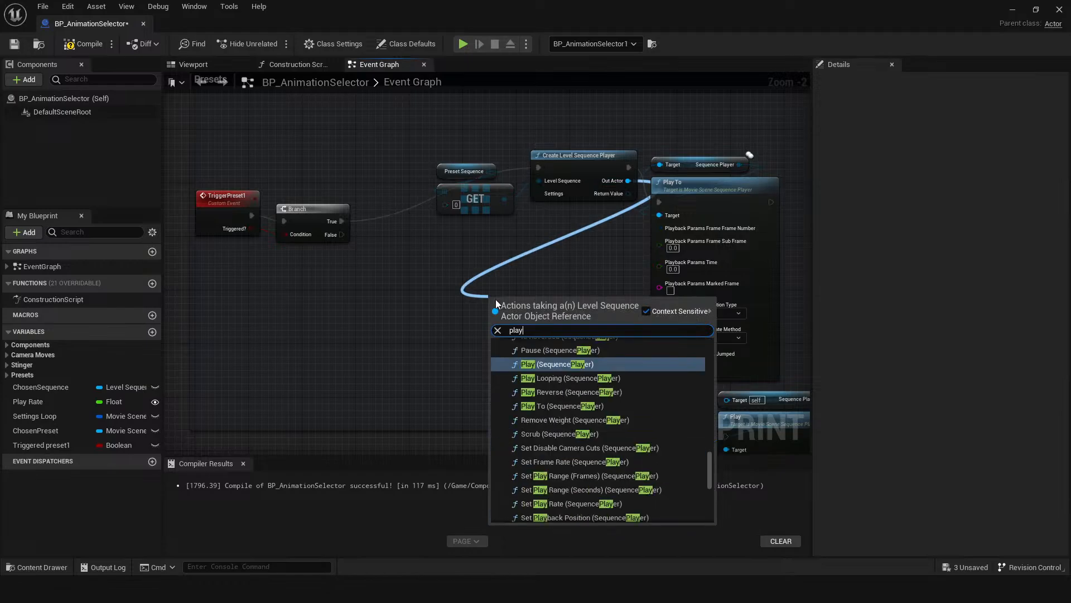
{"action": "key", "text": "Return"}
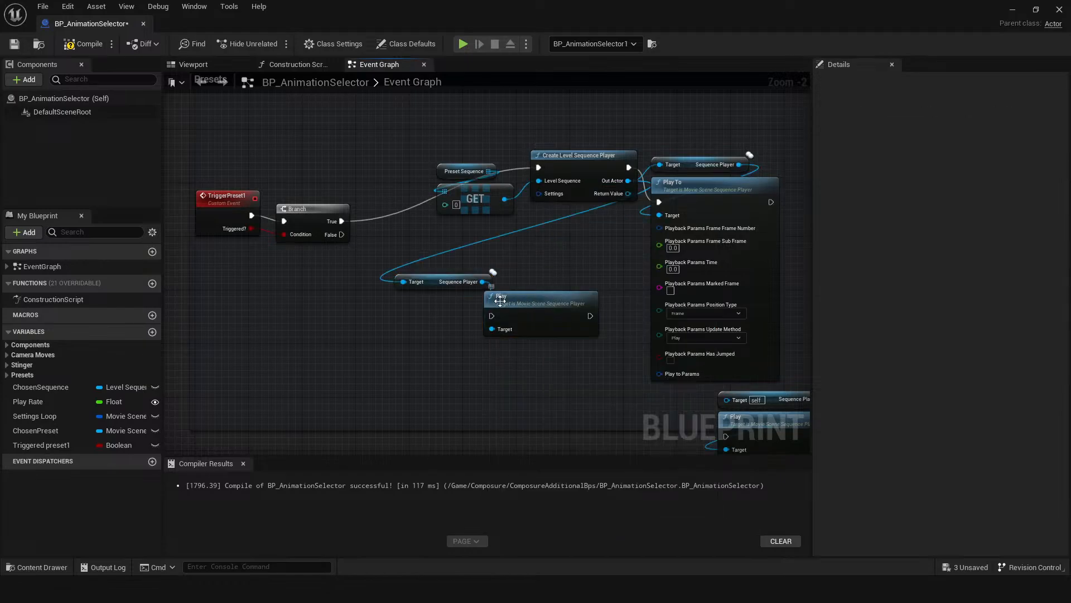
{"action": "left_click_drag", "start_coordinate": [514, 307], "coordinate": [343, 234]}
{"action": "left_click_drag", "start_coordinate": [449, 322], "coordinate": [456, 302]}
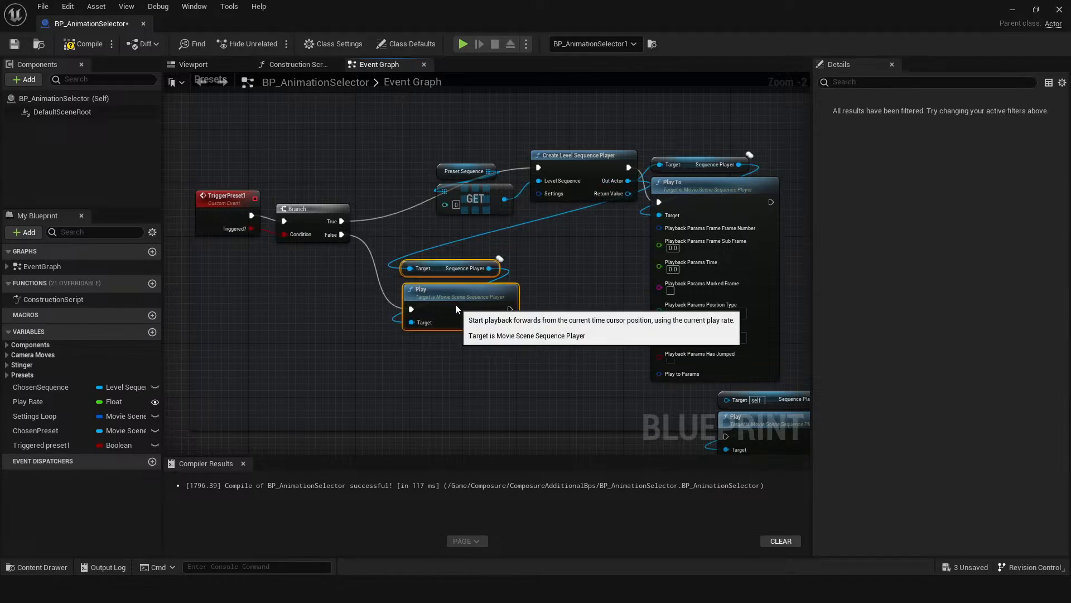
{"action": "left_click", "coordinate": [83, 43]}
{"action": "left_click", "coordinate": [17, 45]}
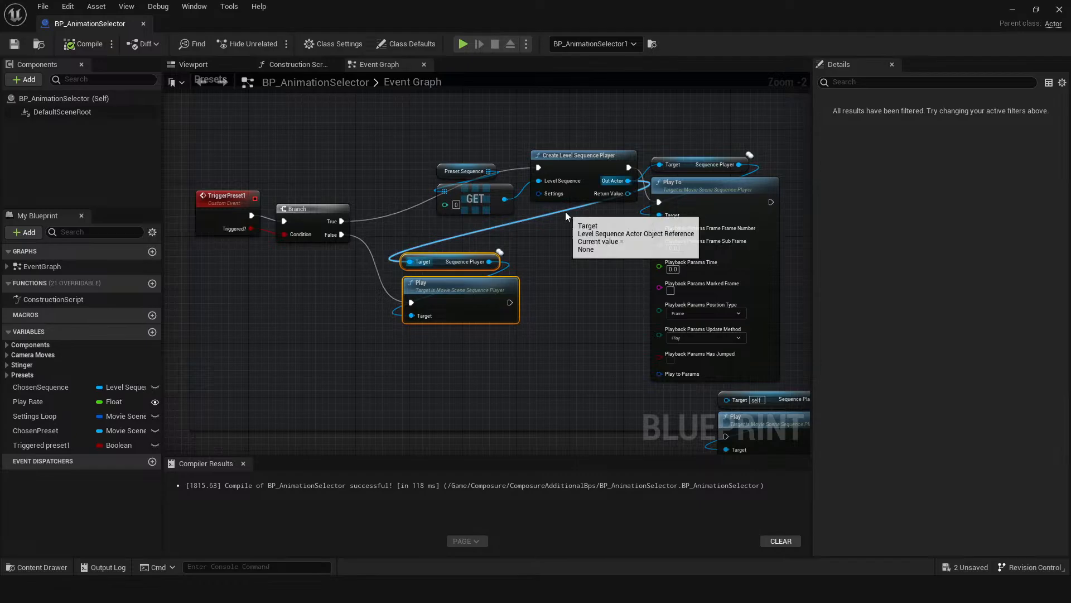
Stack Preset Sequence and GET above Create Level Sequence Player and shift all three nodes toward the Branch, above the Play node.
{"action": "left_click_drag", "start_coordinate": [455, 133], "coordinate": [565, 117]}
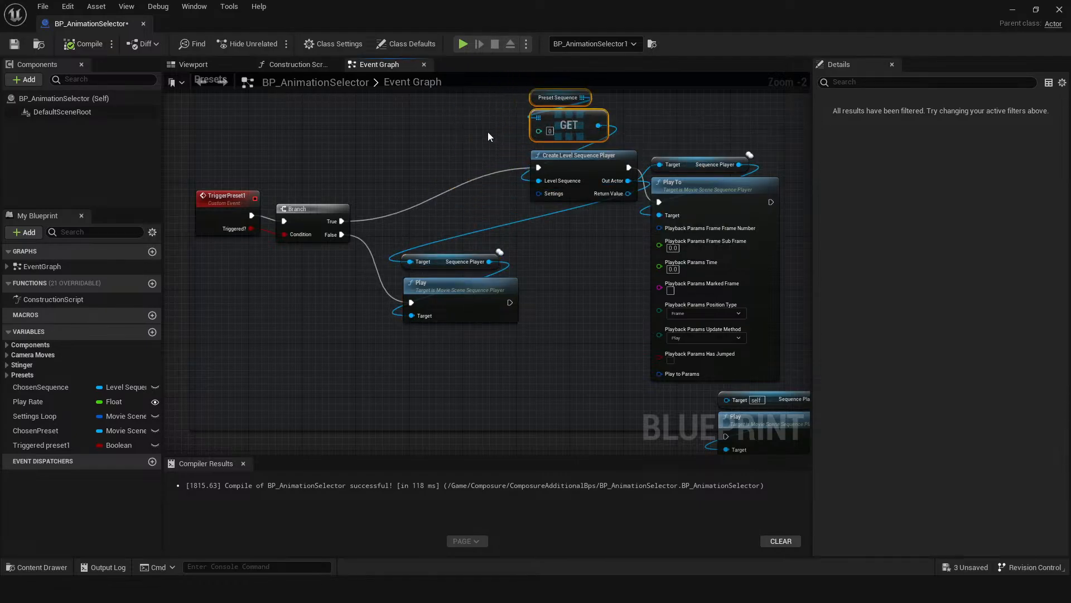
{"action": "right_click_drag", "start_coordinate": [488, 131], "coordinate": [466, 157]}
{"action": "left_click_drag", "start_coordinate": [445, 120], "coordinate": [551, 203]}
{"action": "left_click_drag", "start_coordinate": [560, 194], "coordinate": [440, 220]}
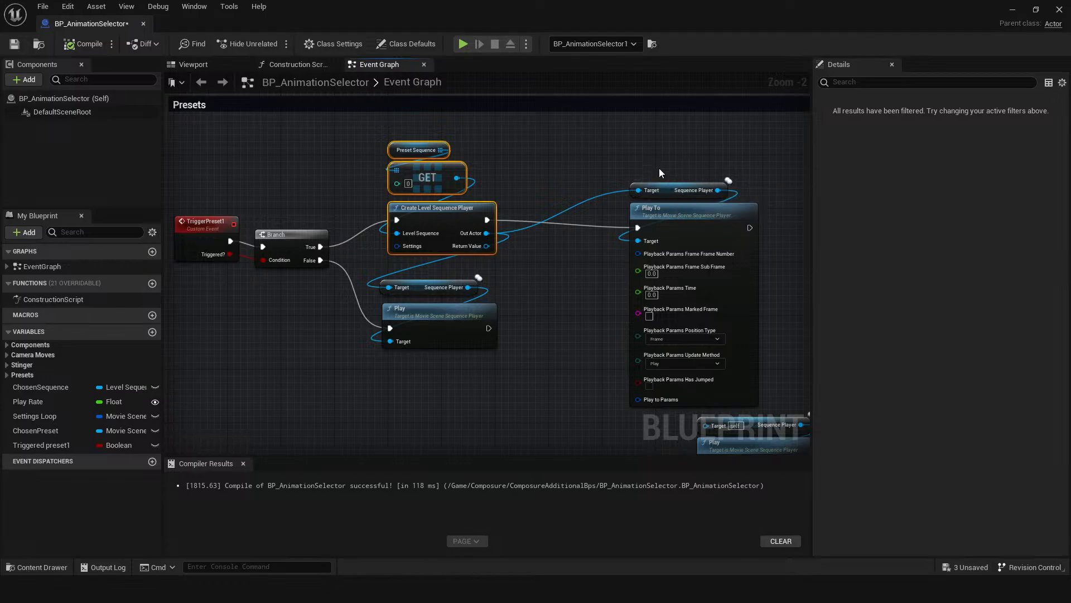
Move the Play To node and its Sequence Player node directly beside Create Level Sequence Player, then compile and save the blueprint.
{"action": "left_click_drag", "start_coordinate": [659, 169], "coordinate": [585, 220]}
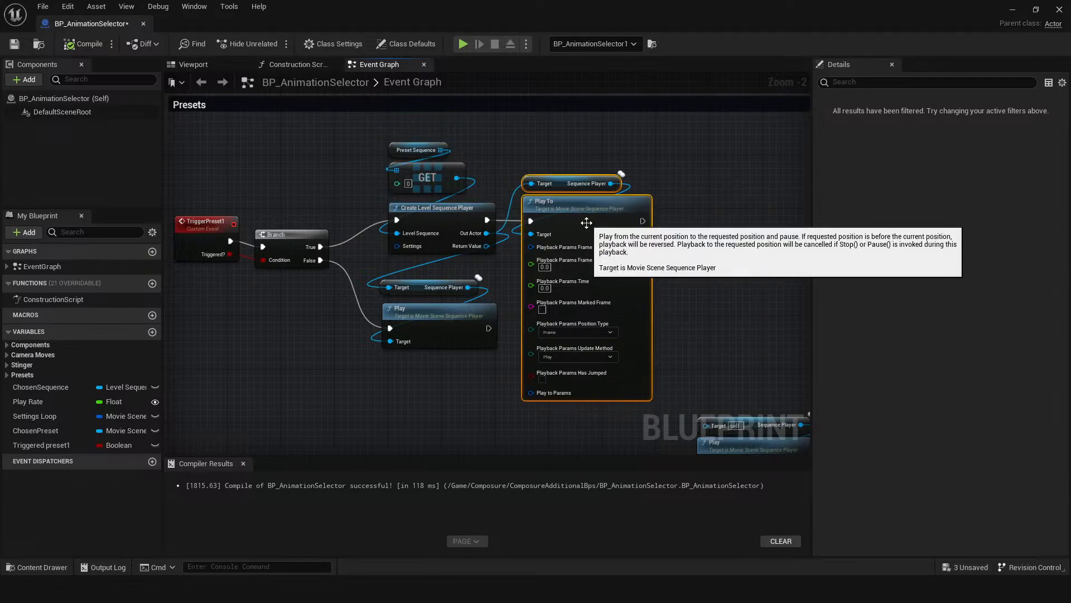
{"action": "left_click", "coordinate": [83, 45]}
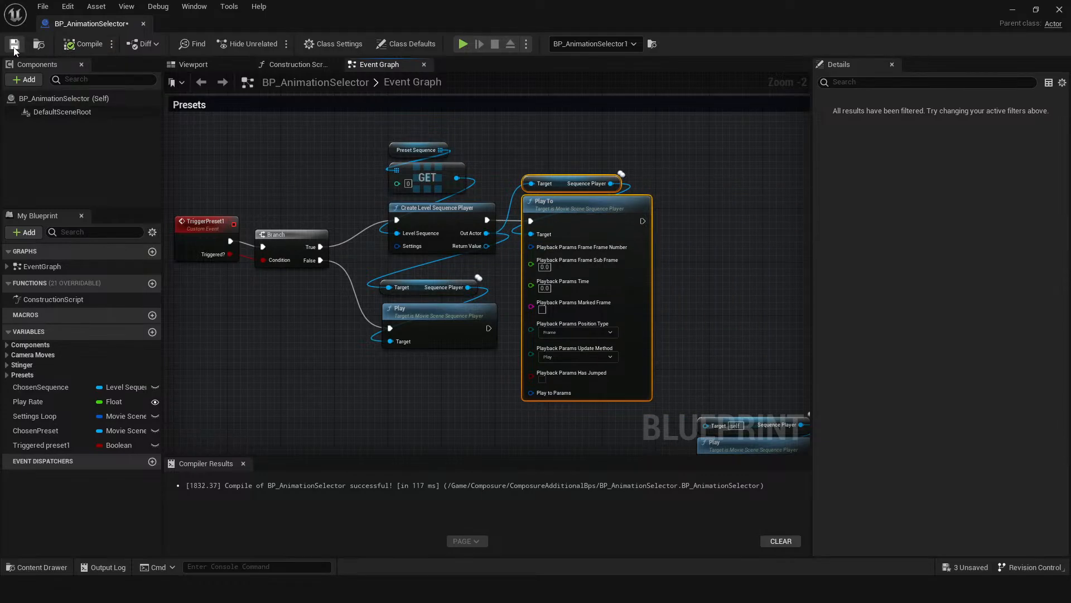
Open the level's default pawn class VP_PawnV3 from the World Settings and review its key events for Trigger Preset 1.
{"action": "left_click_drag", "start_coordinate": [355, 17], "coordinate": [1070, 192]}
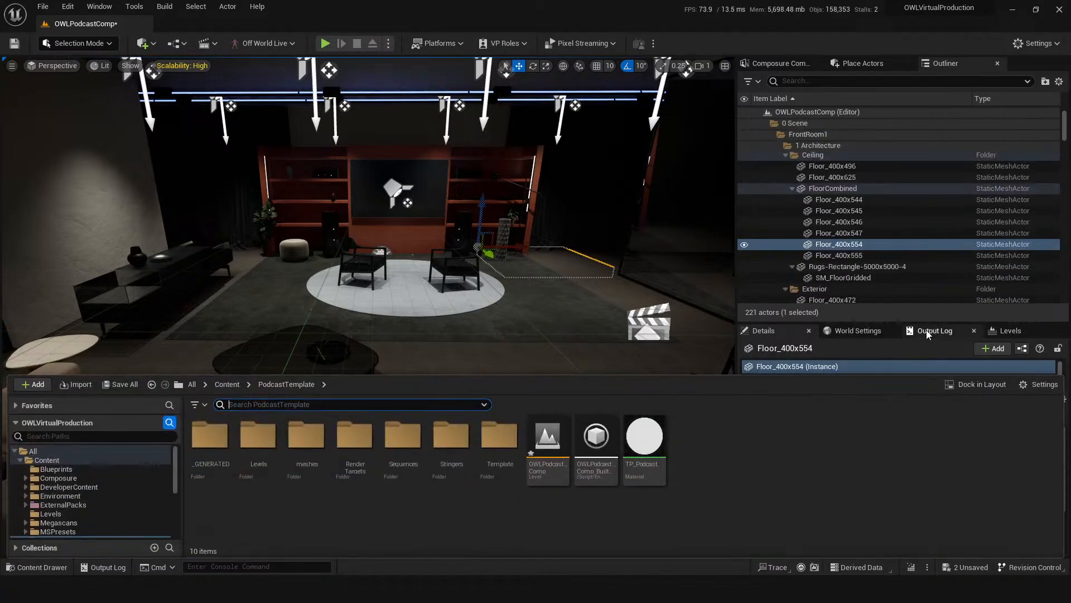
{"action": "left_click", "coordinate": [928, 331]}
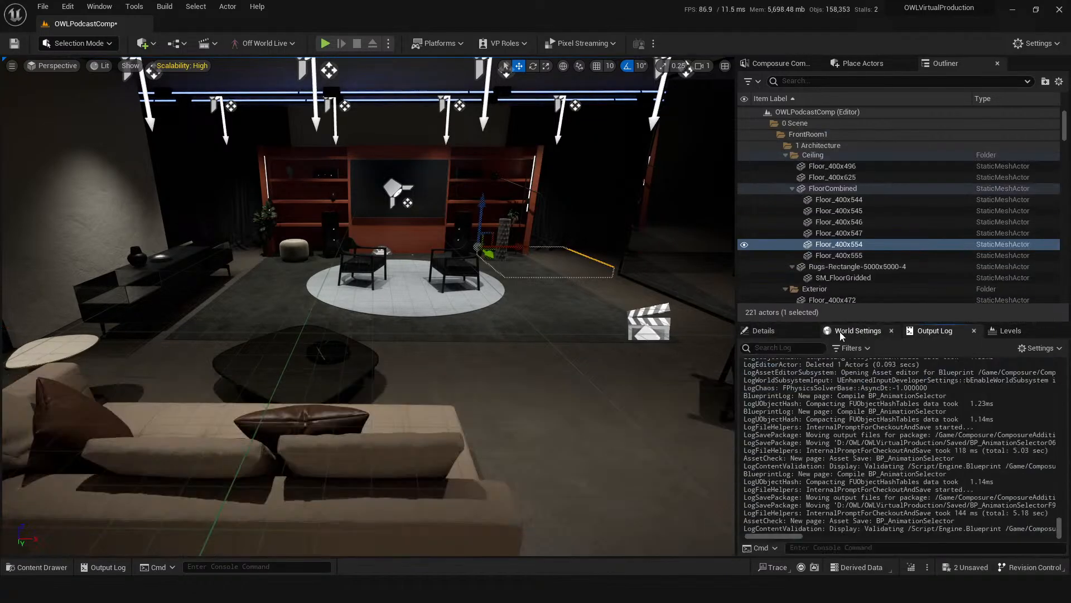
{"action": "left_click", "coordinate": [840, 332]}
{"action": "left_click", "coordinate": [994, 411]}
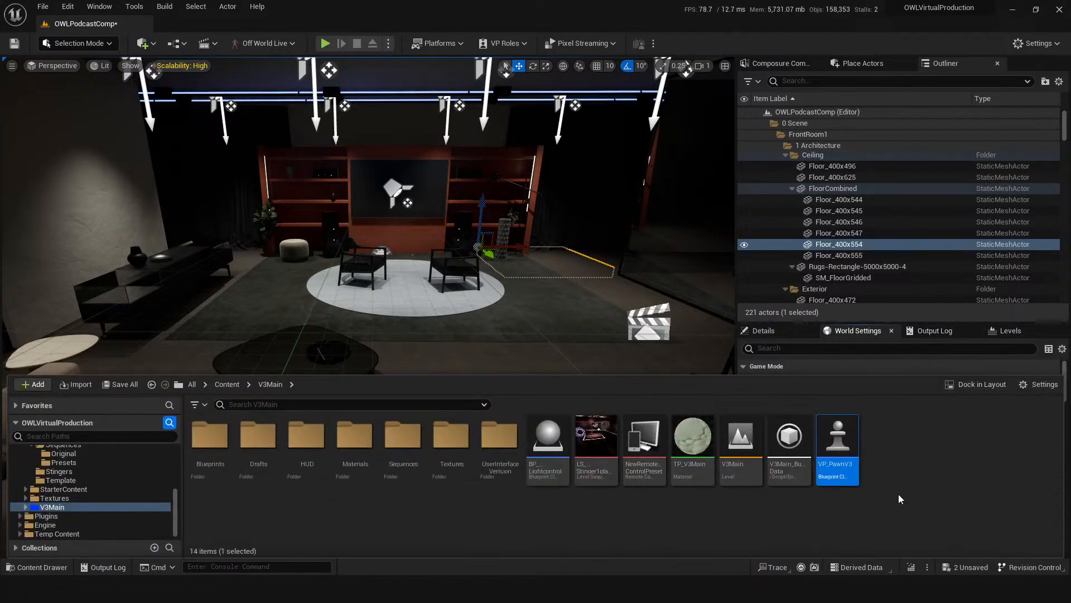
{"action": "double_click", "coordinate": [849, 447]}
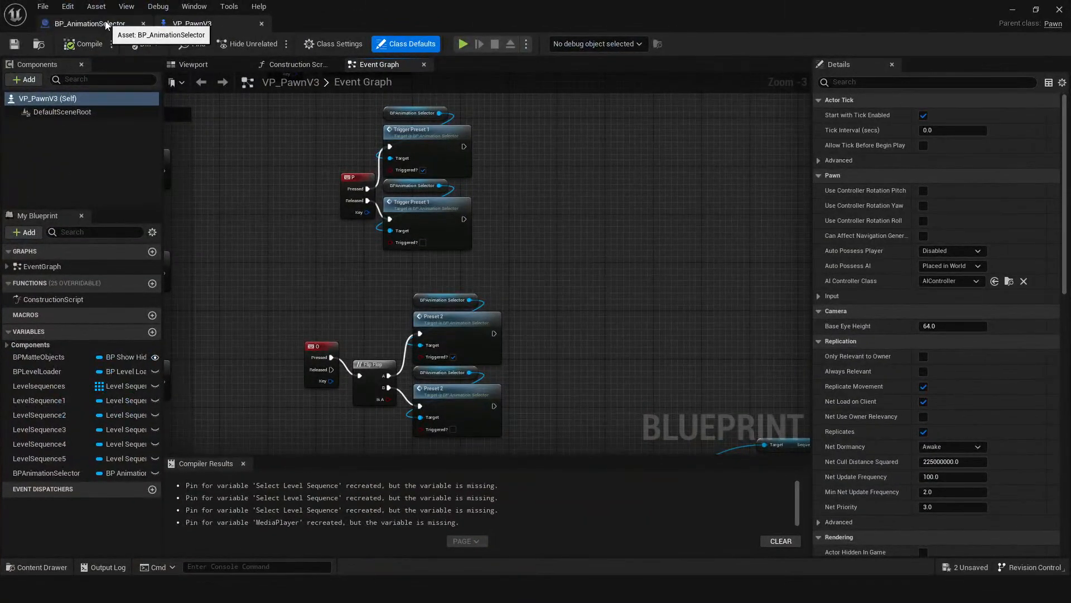
{"action": "scroll", "coordinate": [303, 233], "scroll_direction": "up", "scroll_amount": 1}
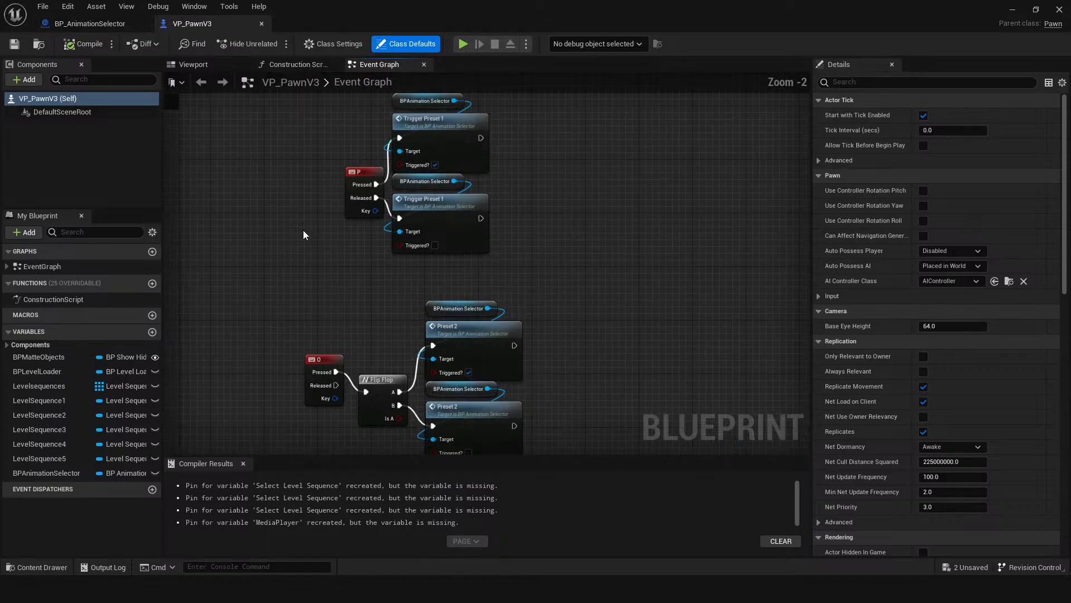
{"action": "left_click", "coordinate": [90, 24]}
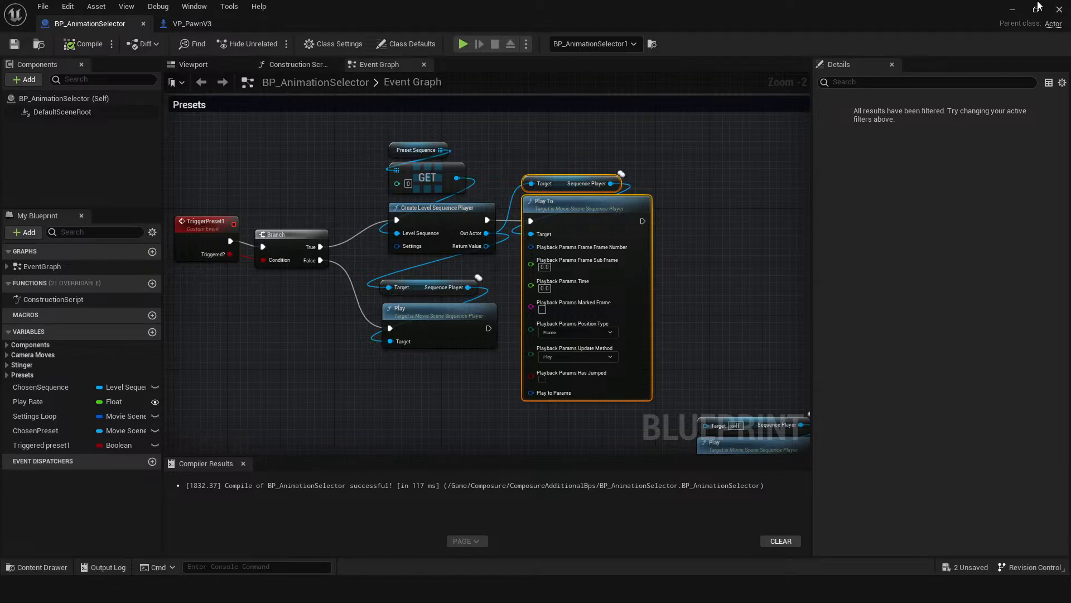
Save the OWLPodcastComp level and run a play-in-editor test of the preset trigger.
{"action": "left_click", "coordinate": [1012, 10]}
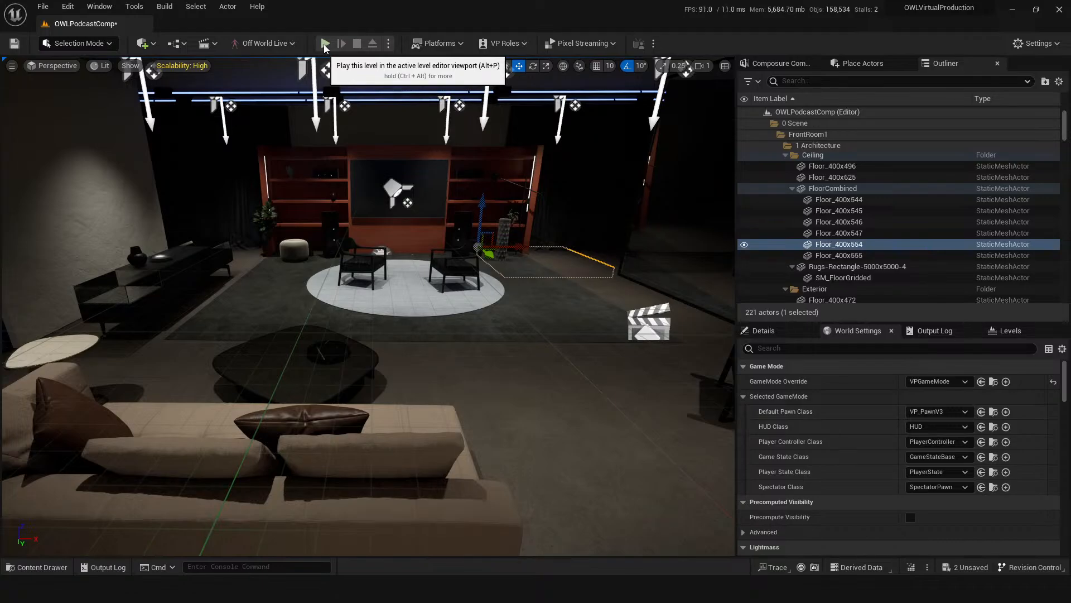
{"action": "key", "text": "ctrl+s"}
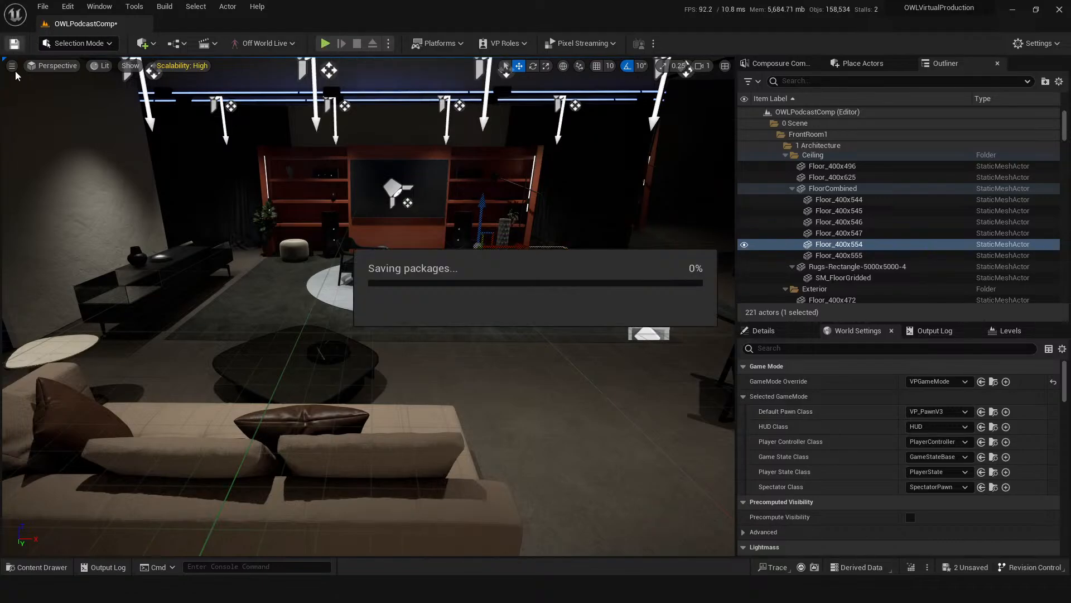
{"action": "left_click", "coordinate": [324, 44]}
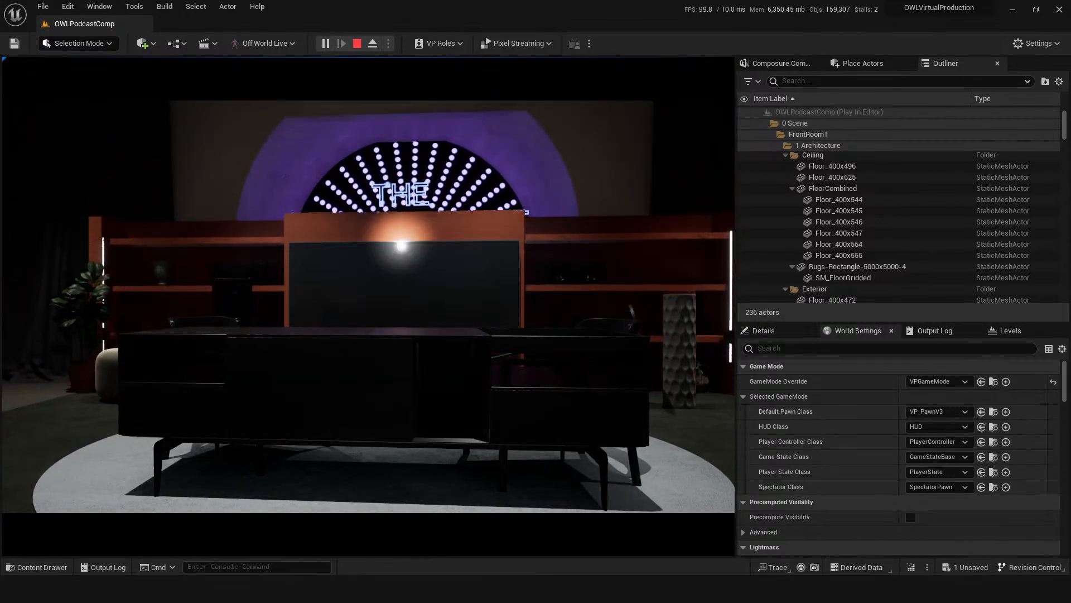
{"action": "key", "text": "Escape"}
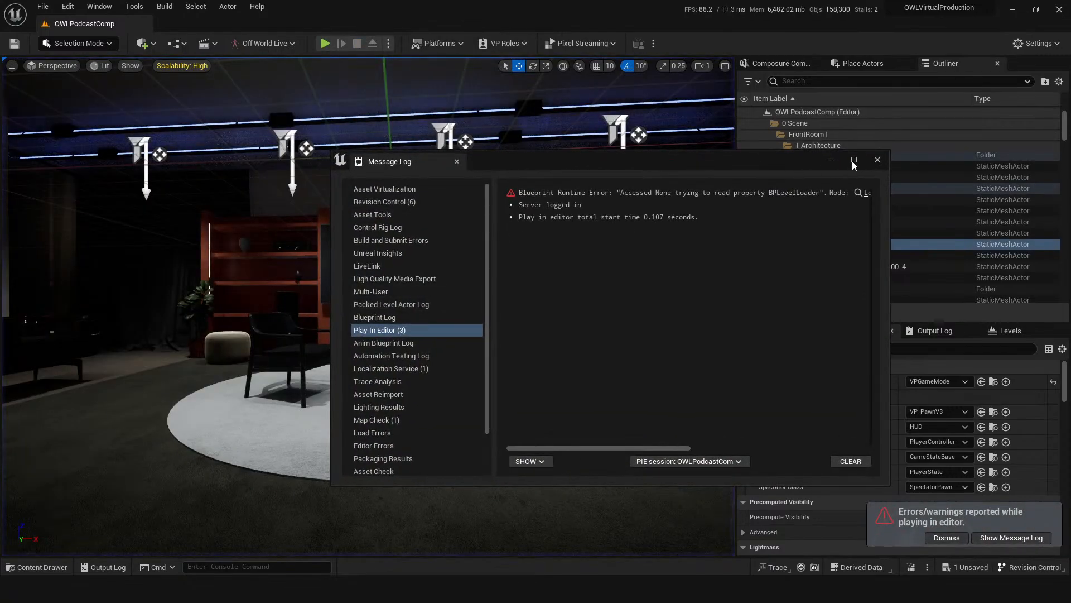
{"action": "left_click", "coordinate": [877, 159]}
In VP_PawnV3, move the P key event away from its Trigger Preset 1 calls and open the TriggerPreset1 event's definition.
{"action": "key", "text": "ctrl+space"}
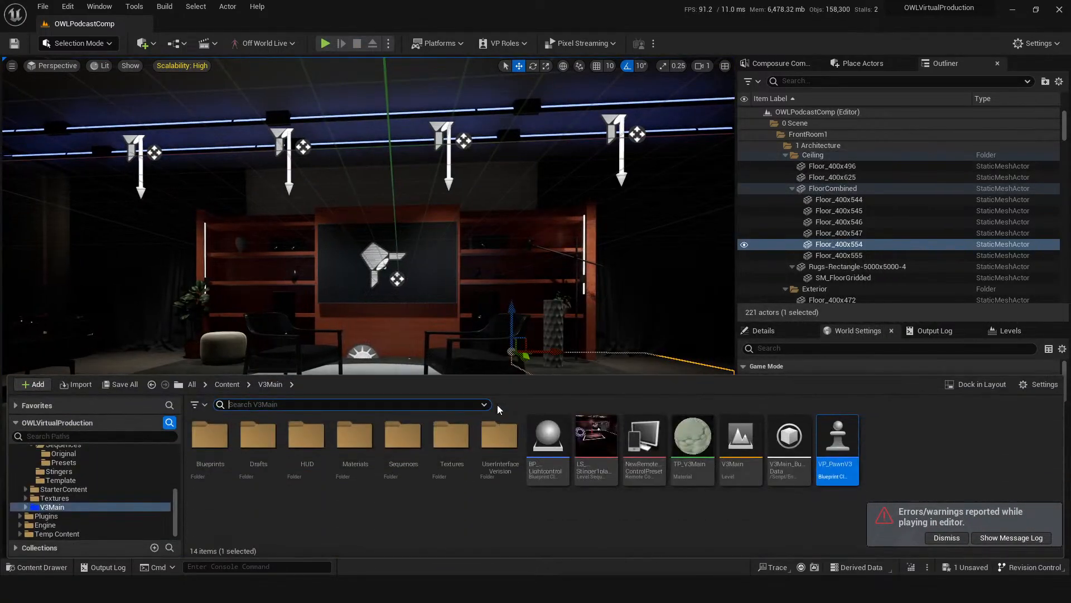
{"action": "double_click", "coordinate": [840, 451]}
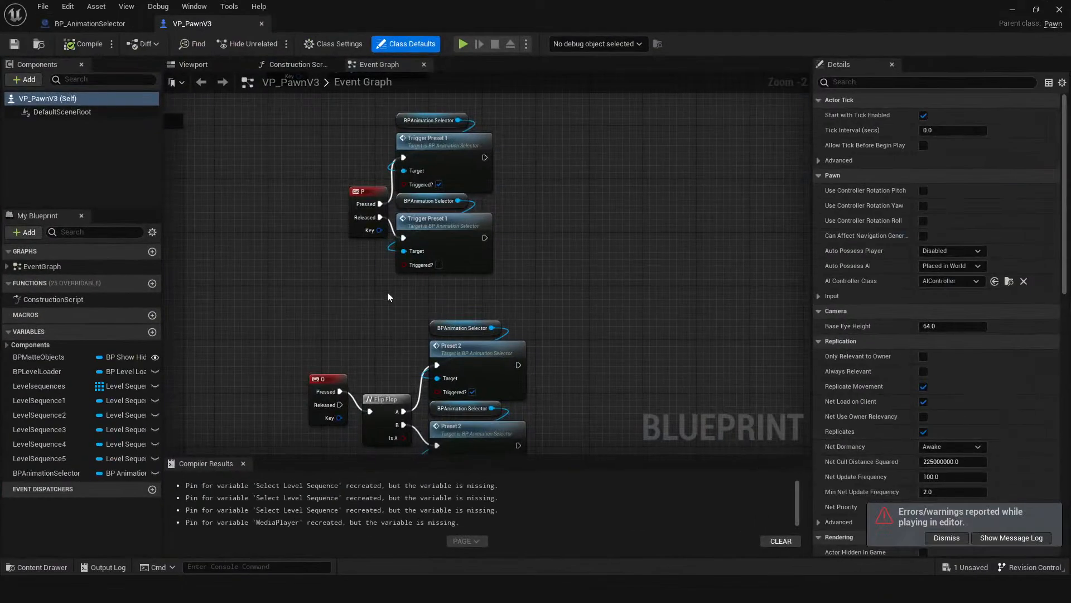
{"action": "left_click_drag", "start_coordinate": [352, 188], "coordinate": [323, 188]}
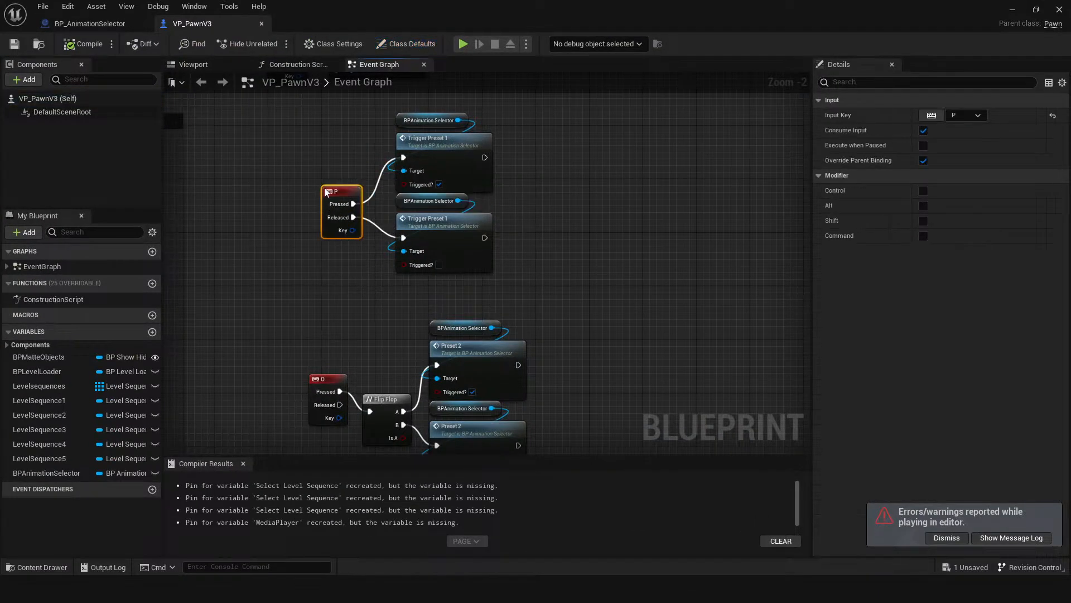
{"action": "double_click", "coordinate": [462, 147]}
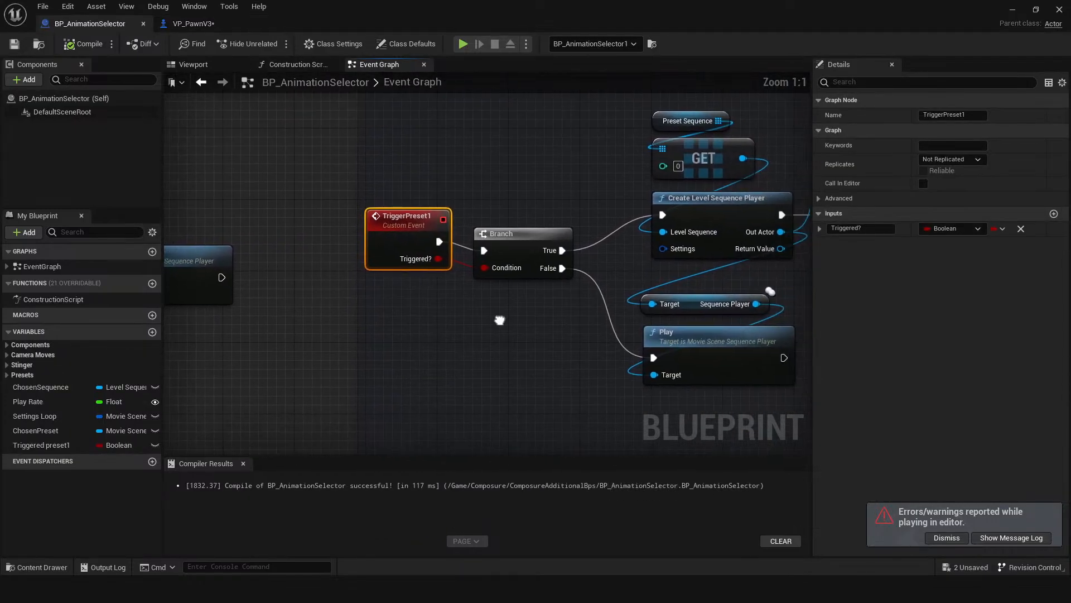
{"action": "right_click_drag", "start_coordinate": [451, 318], "coordinate": [406, 304]}
{"action": "scroll", "coordinate": [406, 304], "scroll_direction": "down", "scroll_amount": 1}
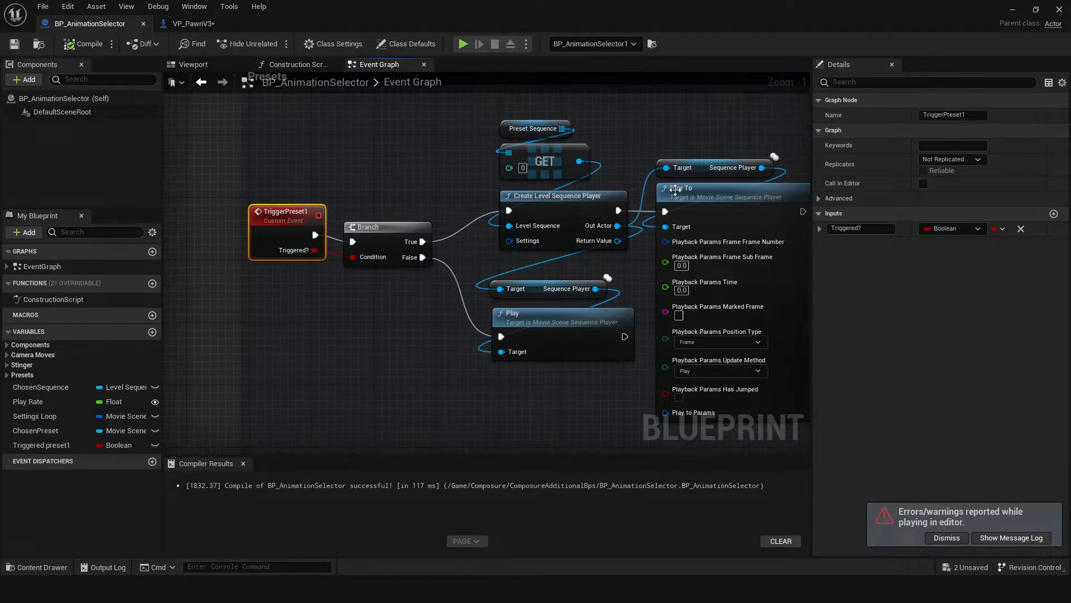
{"action": "right_click_drag", "start_coordinate": [675, 189], "coordinate": [605, 178]}
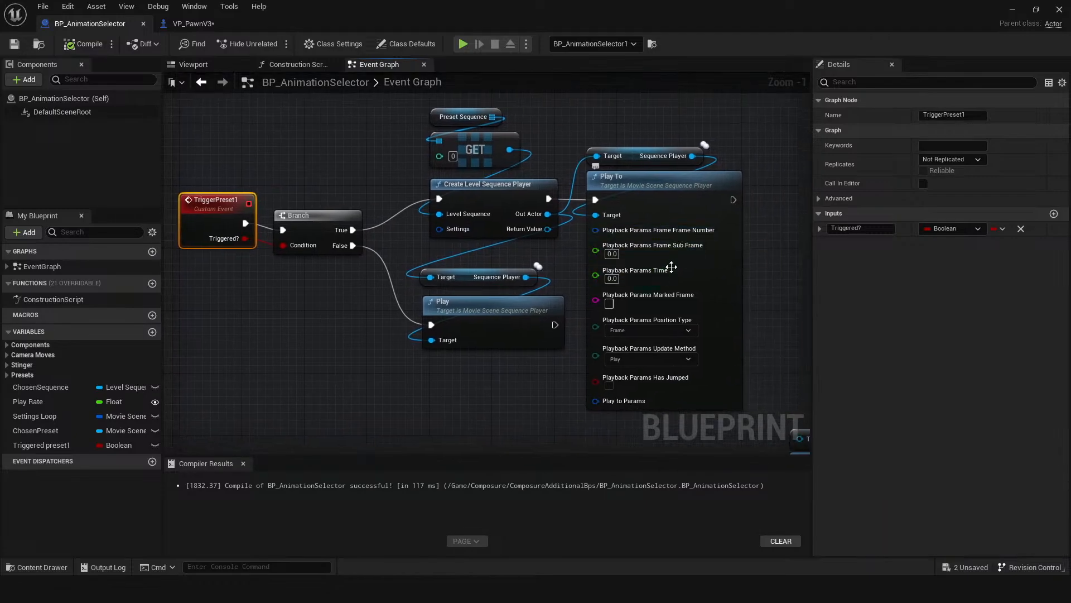
{"action": "left_click", "coordinate": [612, 253]}
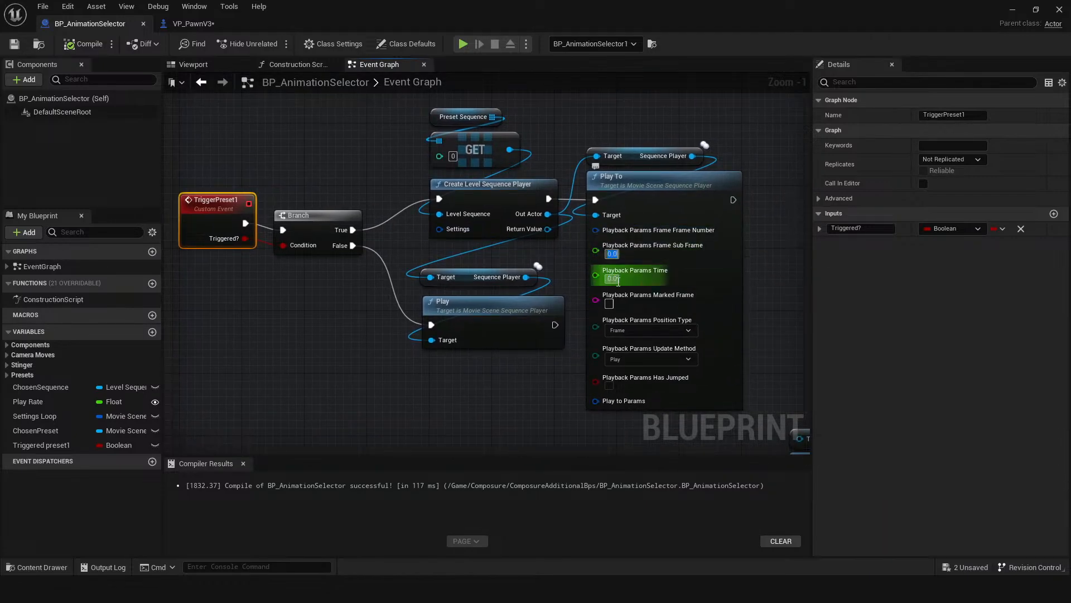
{"action": "key", "text": "ctrl+shift+s"}
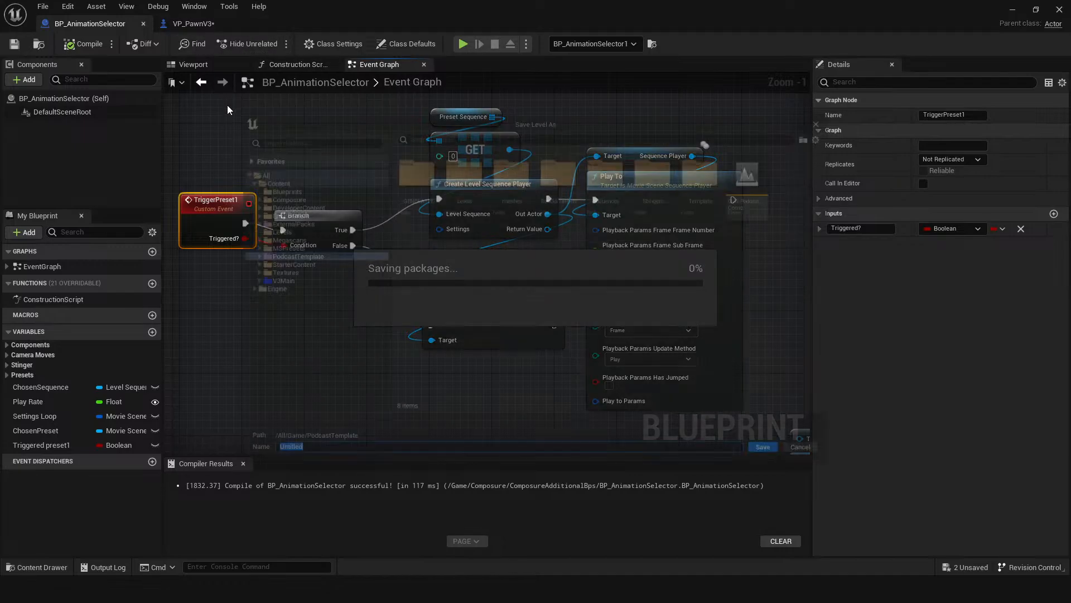
{"action": "left_click", "coordinate": [844, 107]}
{"action": "left_click", "coordinate": [350, 377]}
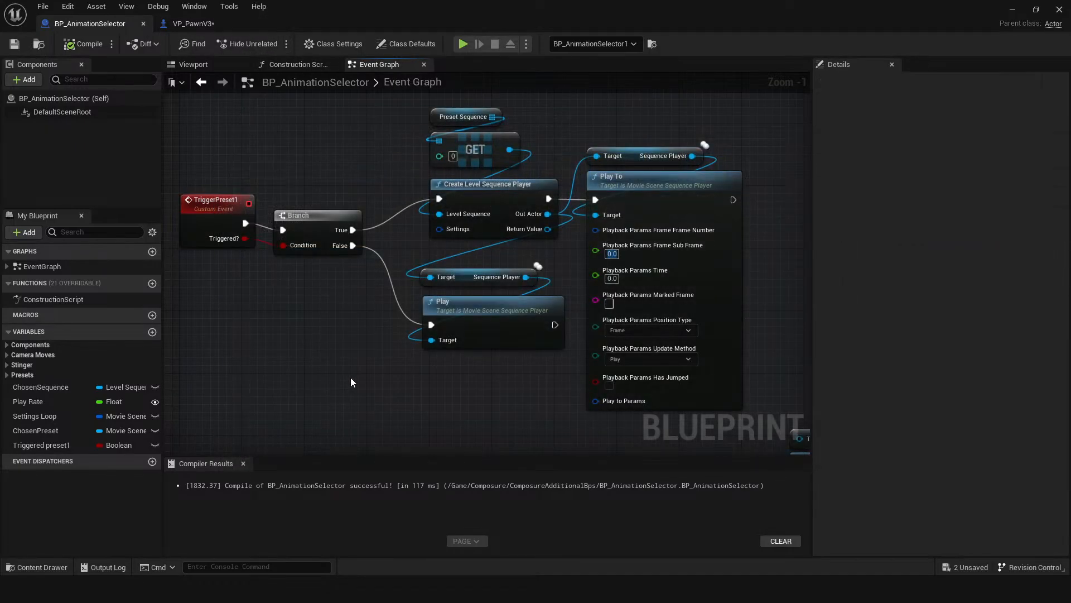
{"action": "key", "text": "ctrl+shift+s"}
{"action": "key", "text": "Escape"}
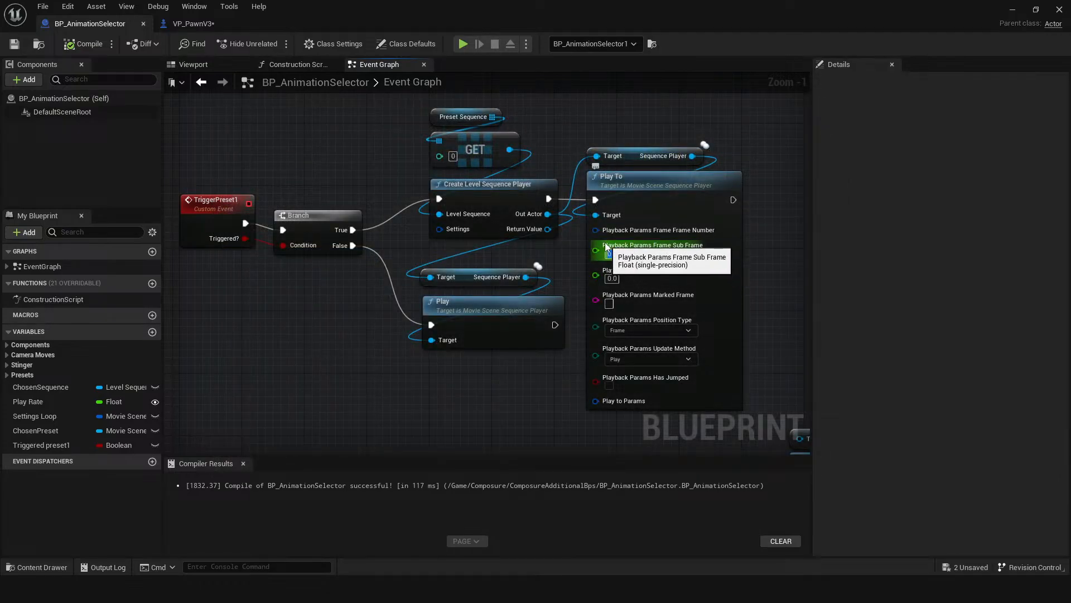
Open the LS_V3Preset2 level sequence from V3Main's Sequences/Presets folder, scrub through its timeline and close it.
{"action": "left_click_drag", "start_coordinate": [324, 10], "coordinate": [1070, 109]}
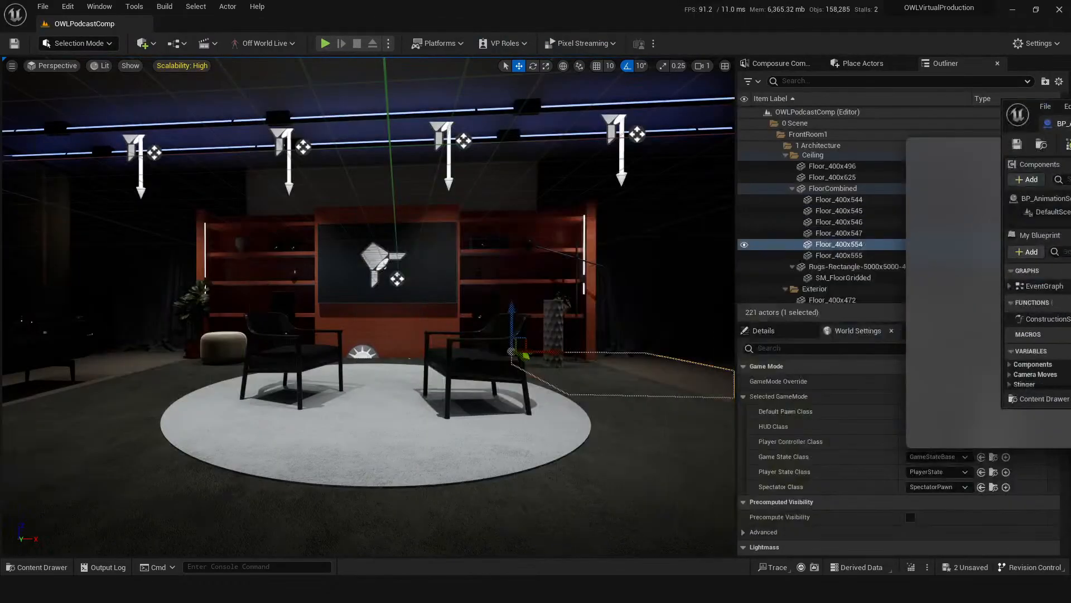
{"action": "left_click", "coordinate": [433, 270]}
{"action": "key", "text": "ctrl+space"}
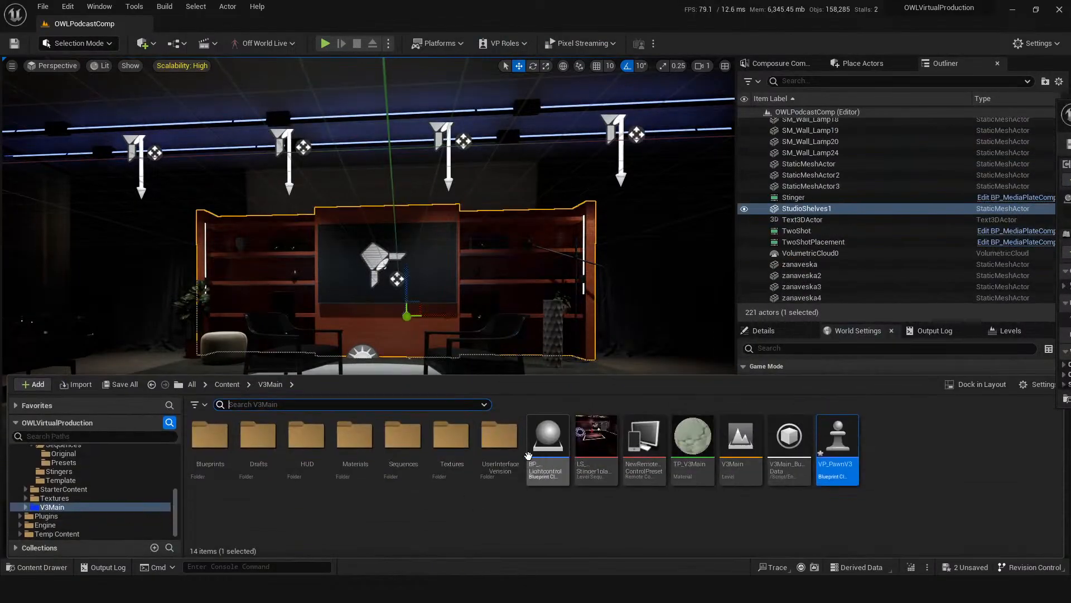
{"action": "double_click", "coordinate": [402, 446]}
{"action": "double_click", "coordinate": [276, 443]}
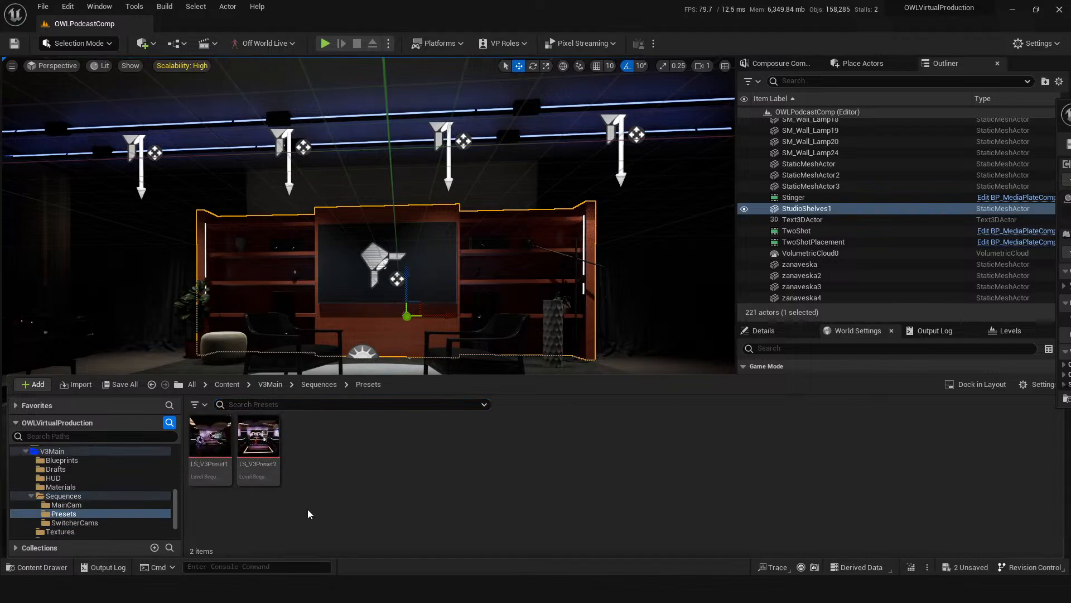
{"action": "double_click", "coordinate": [259, 438]}
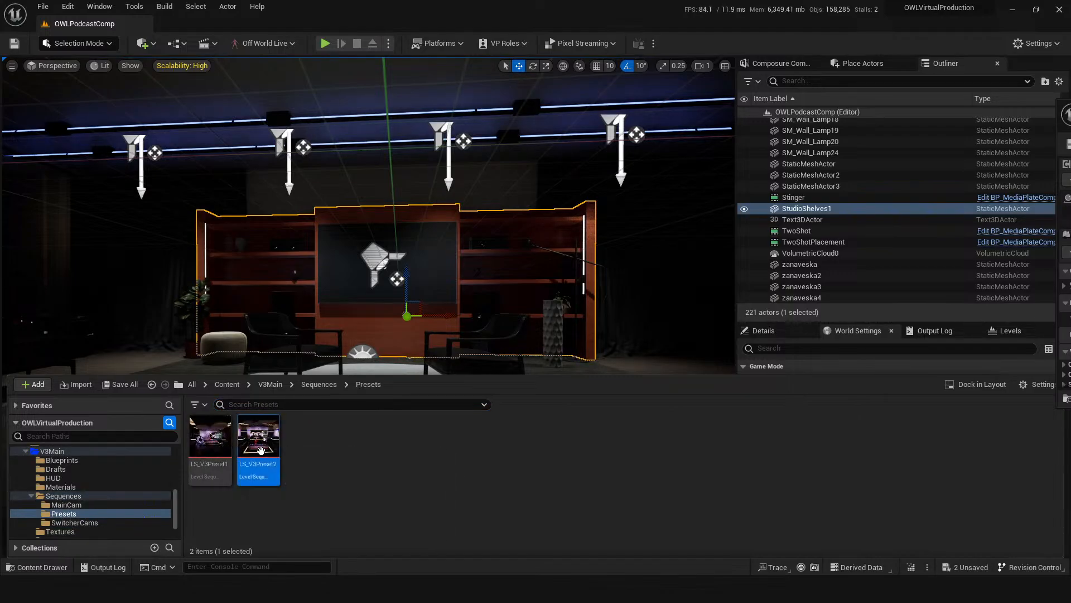
{"action": "left_click", "coordinate": [829, 92]}
{"action": "left_click_drag", "start_coordinate": [829, 94], "coordinate": [895, 99]}
{"action": "left_click", "coordinate": [1046, 39]}
Open the LS_PCPreset1 level sequence from PodcastTemplate's Sequences/Presets folder and scrub its timeline to examine the keyframe timing.
{"action": "key", "text": "ctrl+space"}
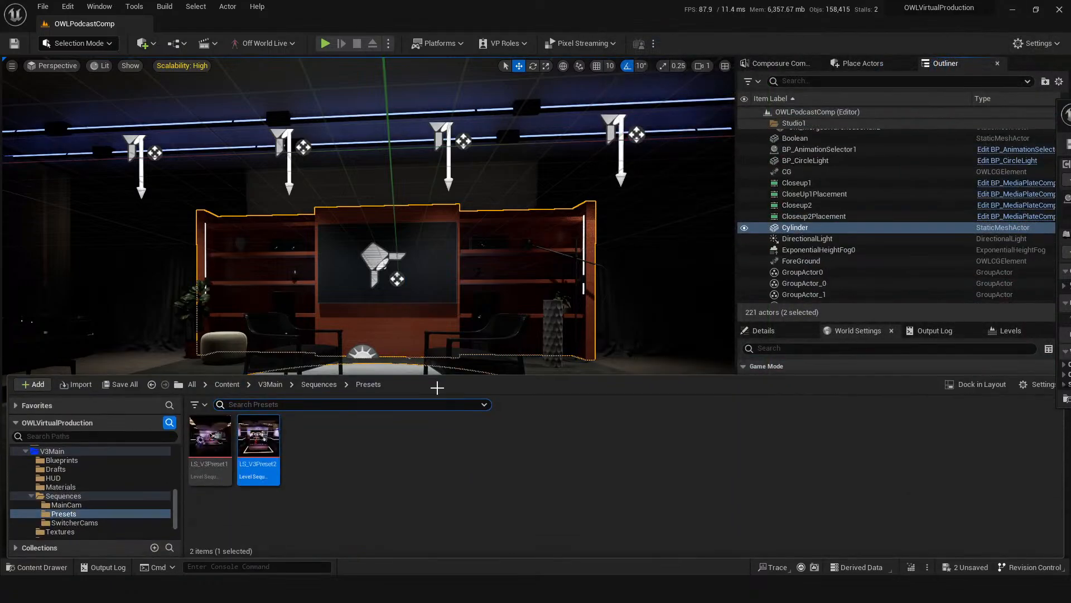
{"action": "left_click", "coordinate": [228, 385]}
{"action": "left_click", "coordinate": [580, 436]}
{"action": "double_click", "coordinate": [581, 437]}
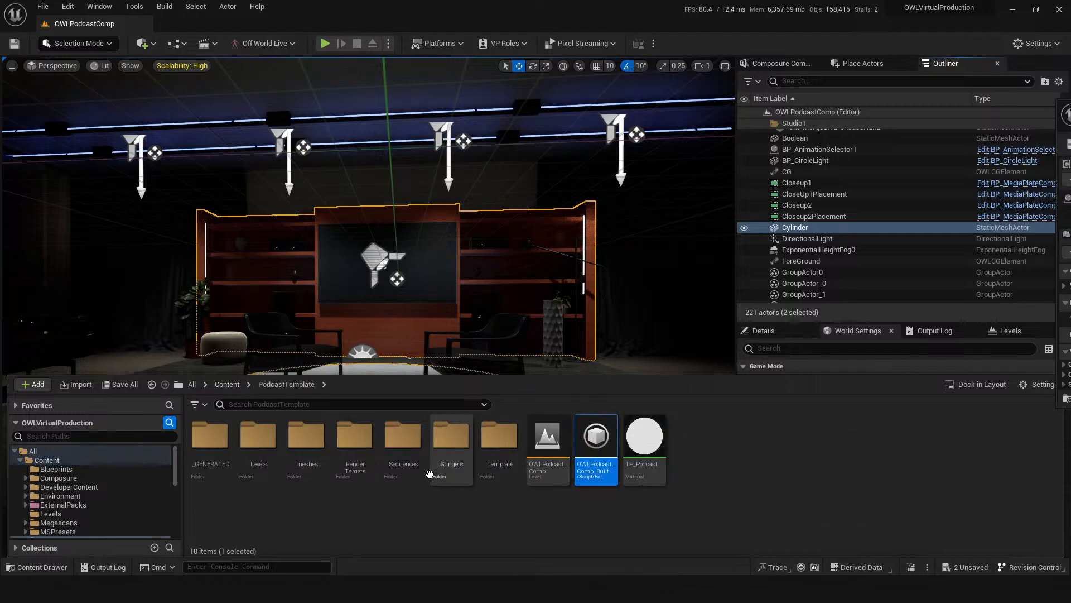
{"action": "left_click", "coordinate": [437, 435]}
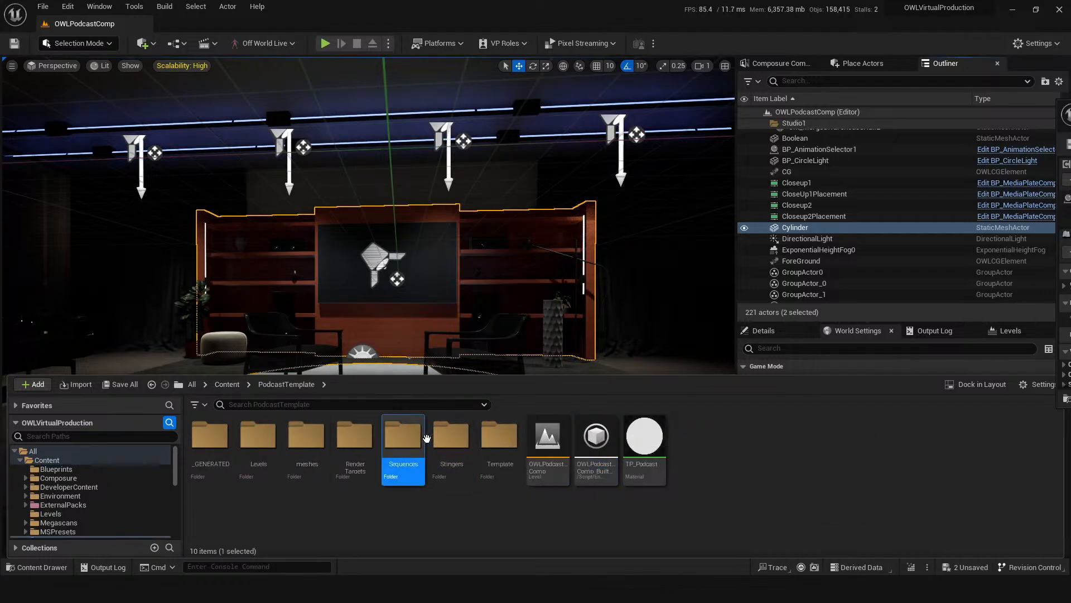
{"action": "double_click", "coordinate": [403, 438]}
{"action": "double_click", "coordinate": [268, 464]}
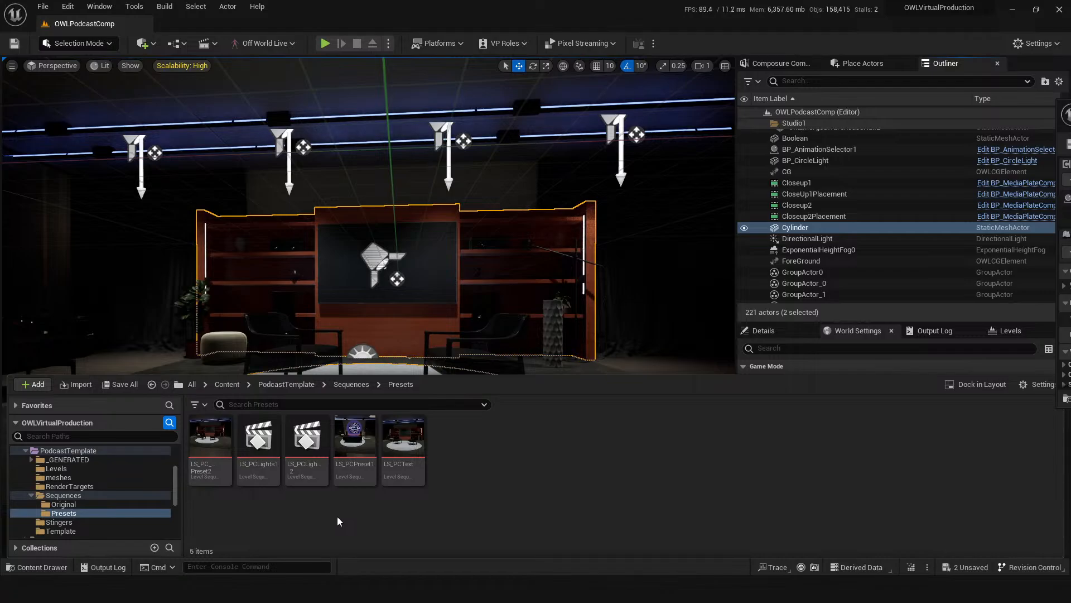
{"action": "double_click", "coordinate": [362, 444]}
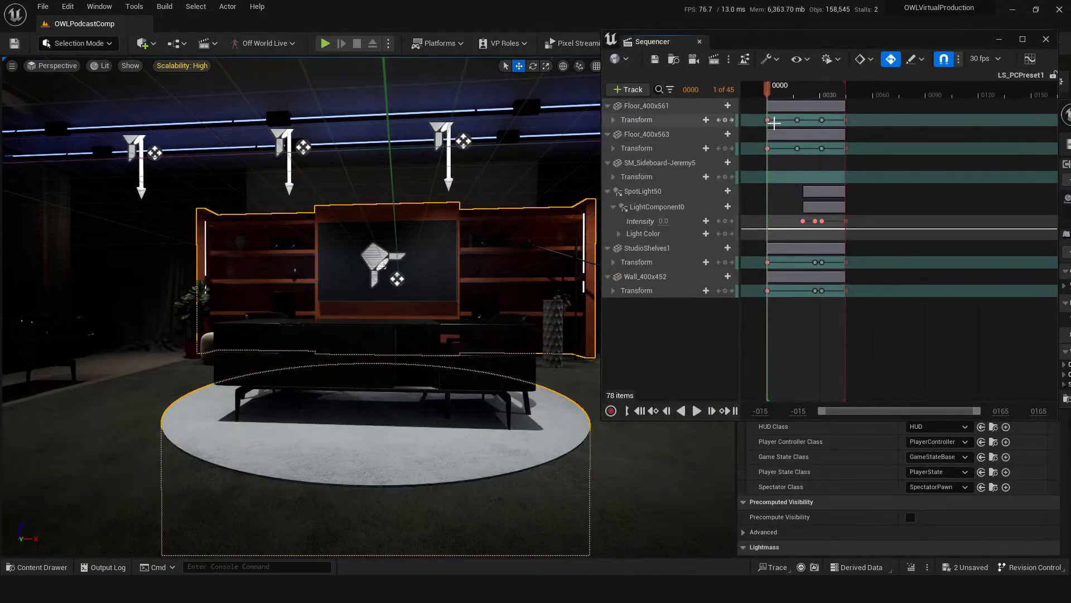
{"action": "left_click_drag", "start_coordinate": [780, 94], "coordinate": [814, 96]}
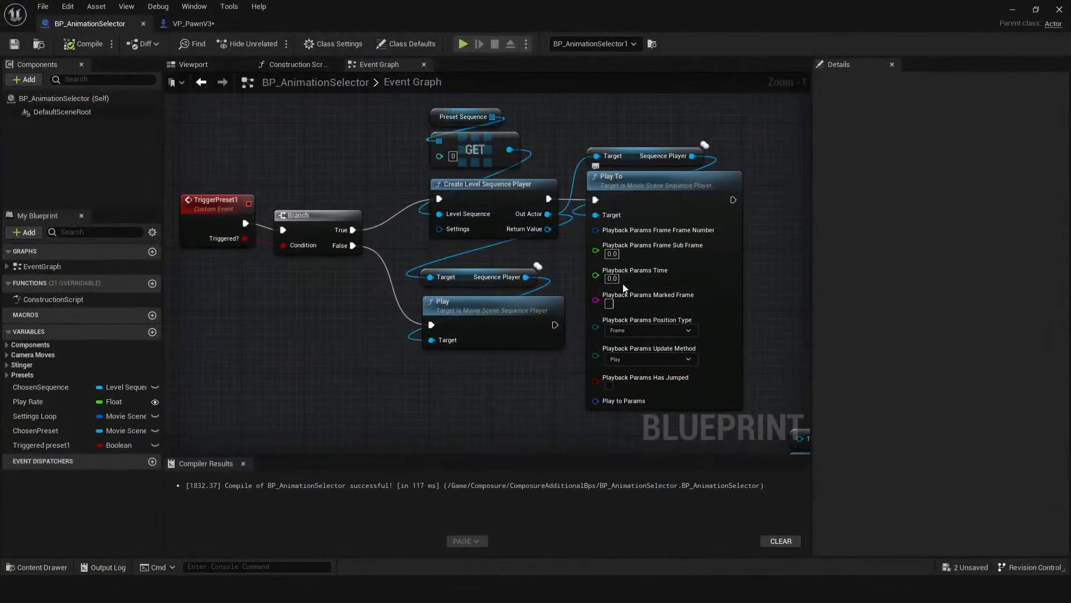
Set Playback Params Frame Sub Frame on the Play To node to 25 and compile BP_AnimationSelector.
{"action": "left_click", "coordinate": [612, 254]}
{"action": "type", "text": "25"}
{"action": "key", "text": "Return"}
{"action": "left_click", "coordinate": [84, 43]}
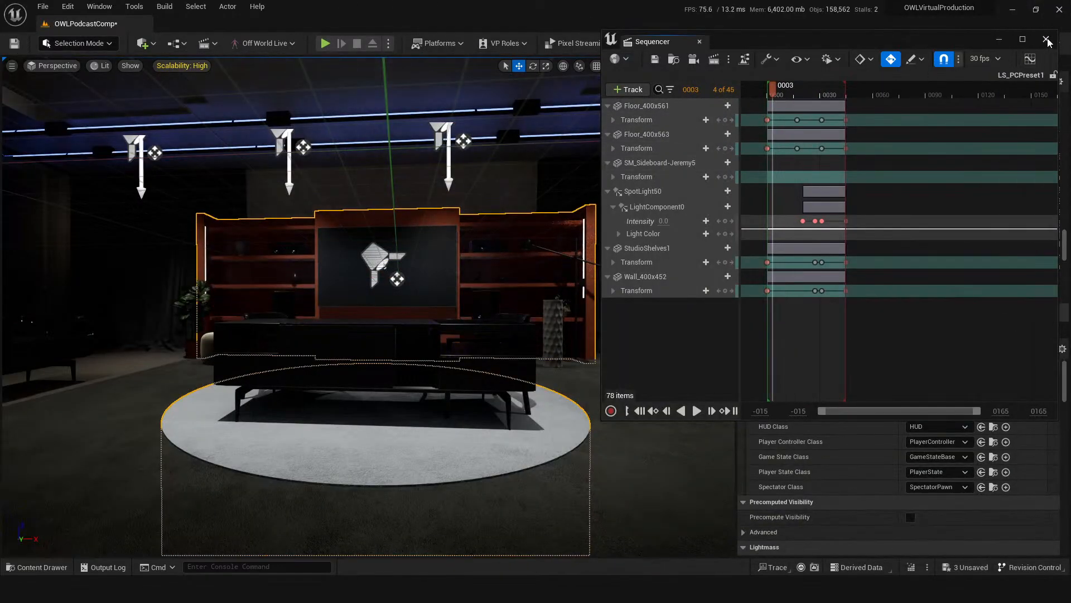
Close the sequence editor and play the level to test the preset animation with the new Play To frame value.
{"action": "left_click", "coordinate": [1046, 39]}
{"action": "left_click", "coordinate": [325, 43]}
{"action": "left_click", "coordinate": [389, 348]}
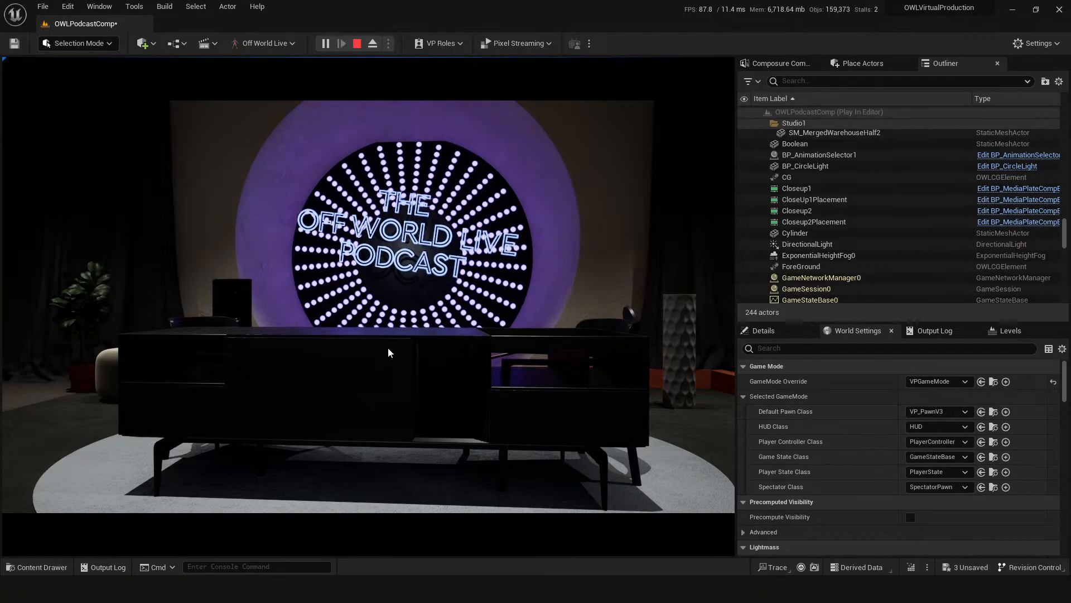
{"action": "key", "text": "Escape"}
{"action": "left_click", "coordinate": [877, 164]}
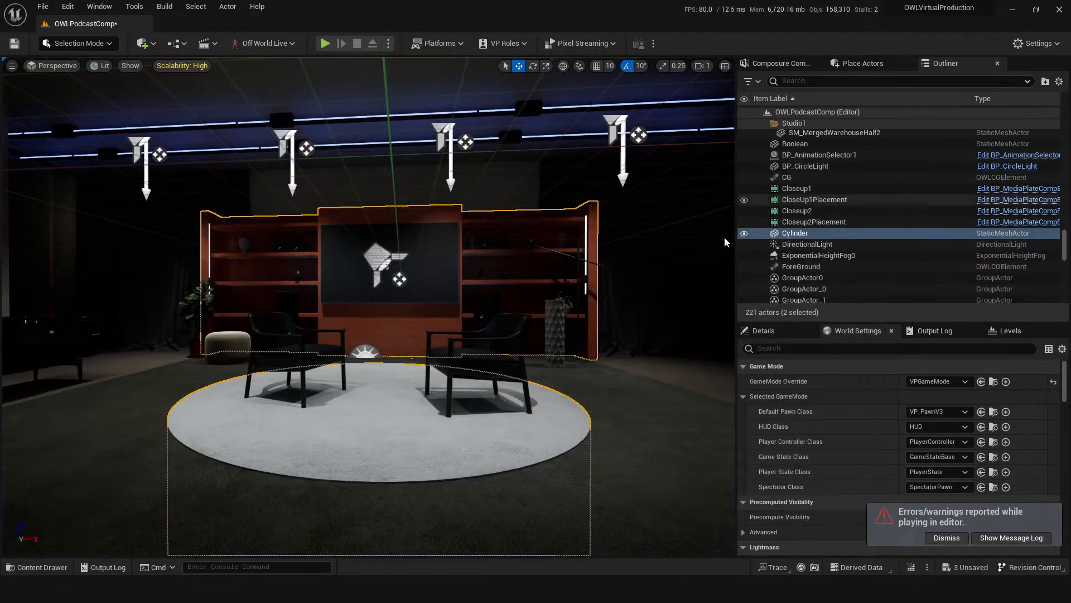
Save the level, nudge the Flip Flop node after the P key event in VP_PawnV3, and save that blueprint.
{"action": "key", "text": "ctrl+s"}
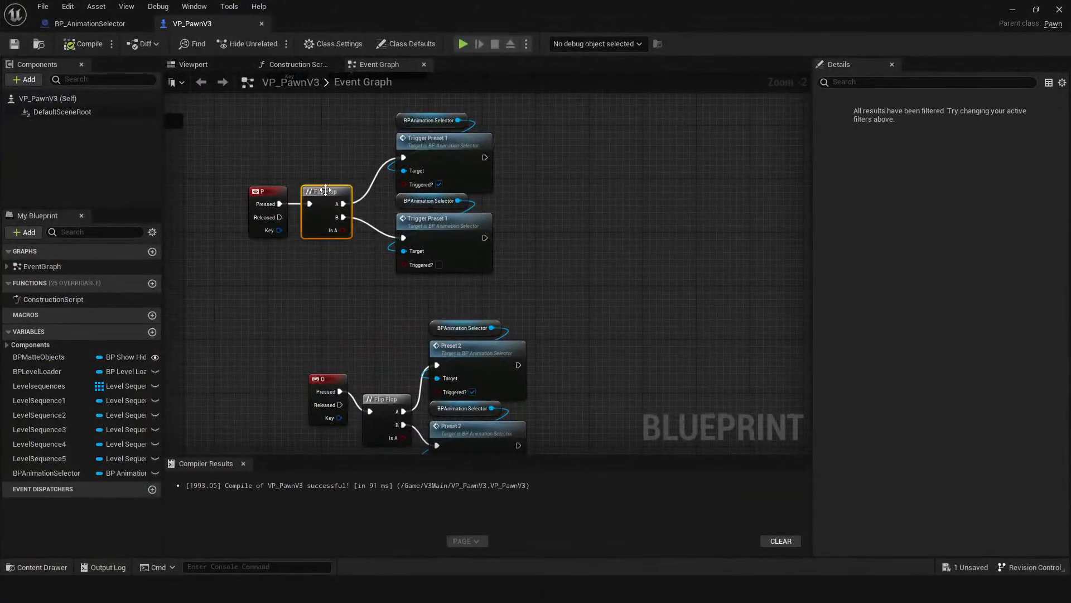
{"action": "left_click_drag", "start_coordinate": [326, 190], "coordinate": [326, 197]}
{"action": "scroll", "coordinate": [325, 259], "scroll_direction": "up", "scroll_amount": 1}
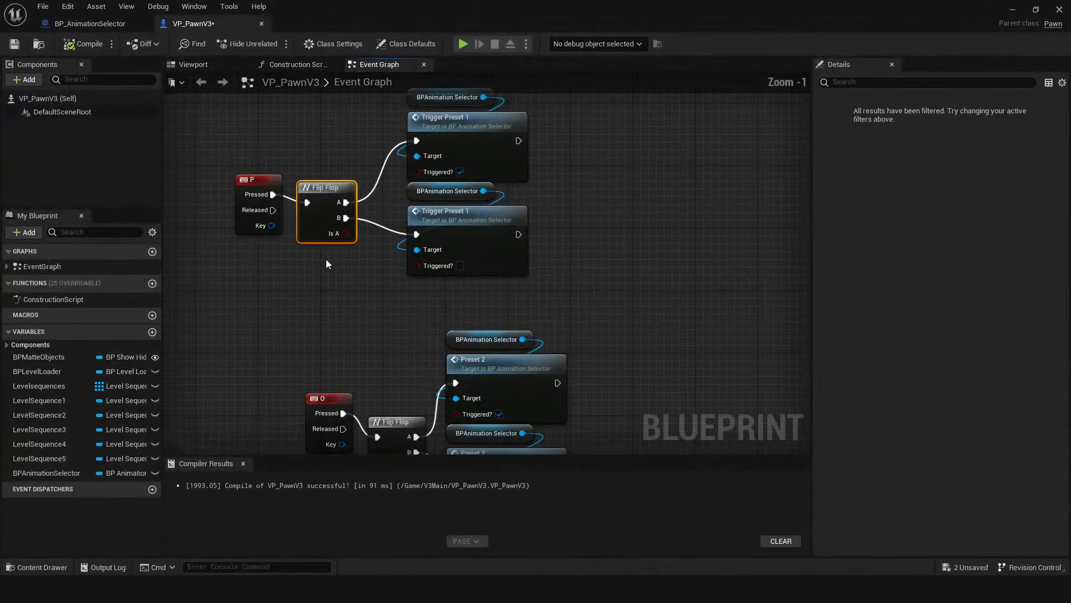
{"action": "left_click", "coordinate": [16, 45]}
{"action": "left_click", "coordinate": [115, 28]}
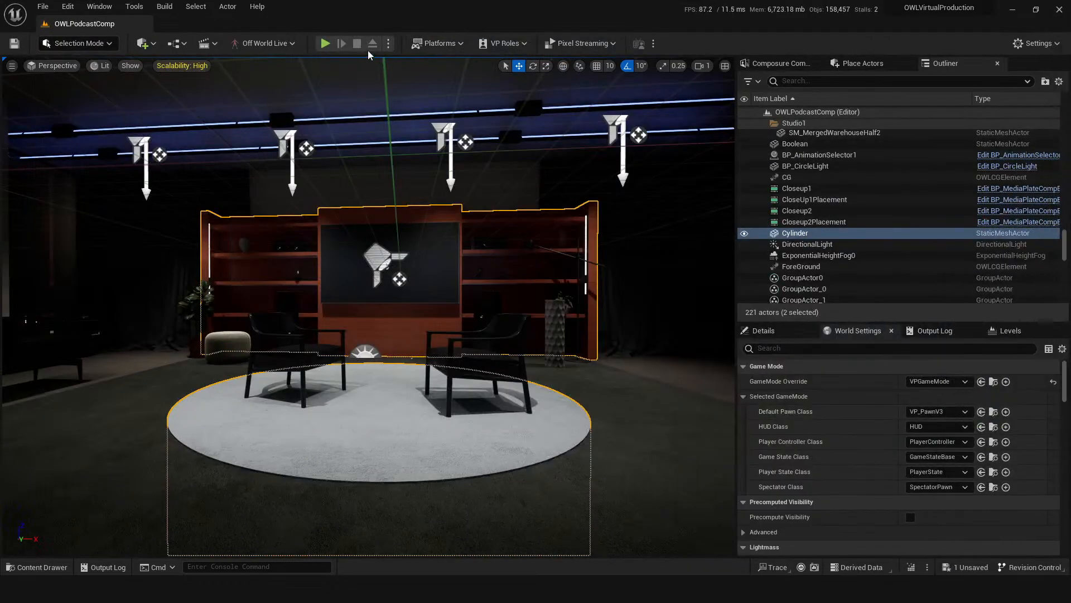
Play the level to test the preset animation, stop it and close the message log.
{"action": "left_click", "coordinate": [325, 43]}
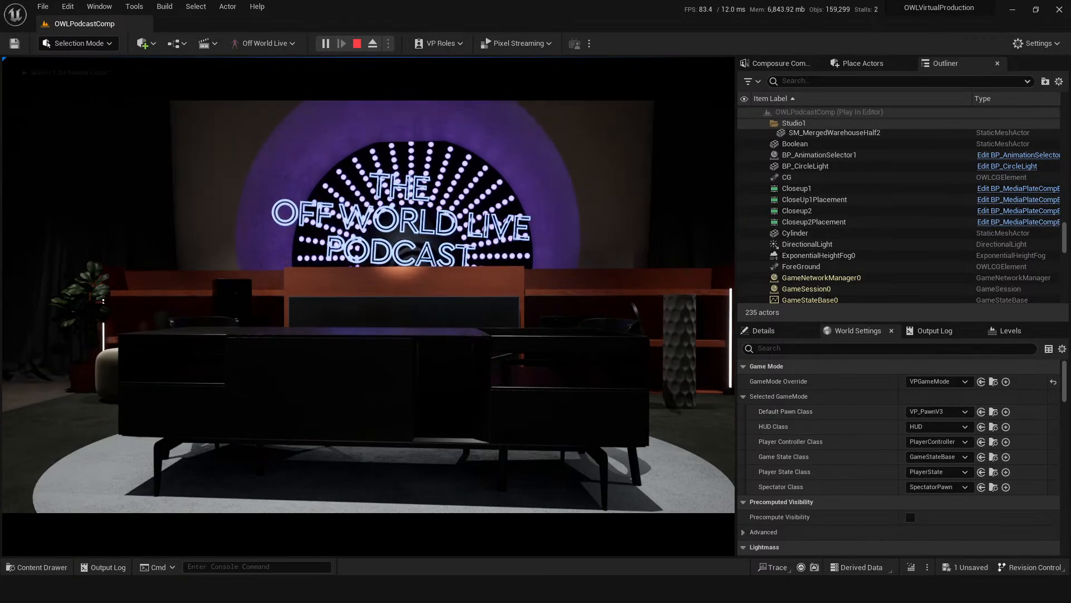
{"action": "key", "text": "Escape"}
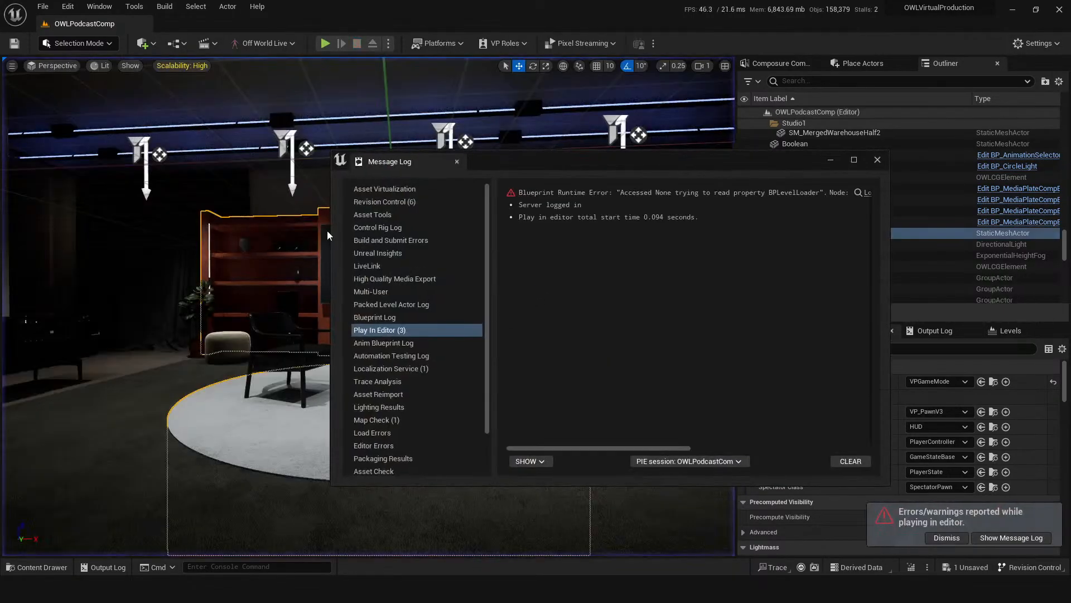
{"action": "left_click", "coordinate": [878, 160]}
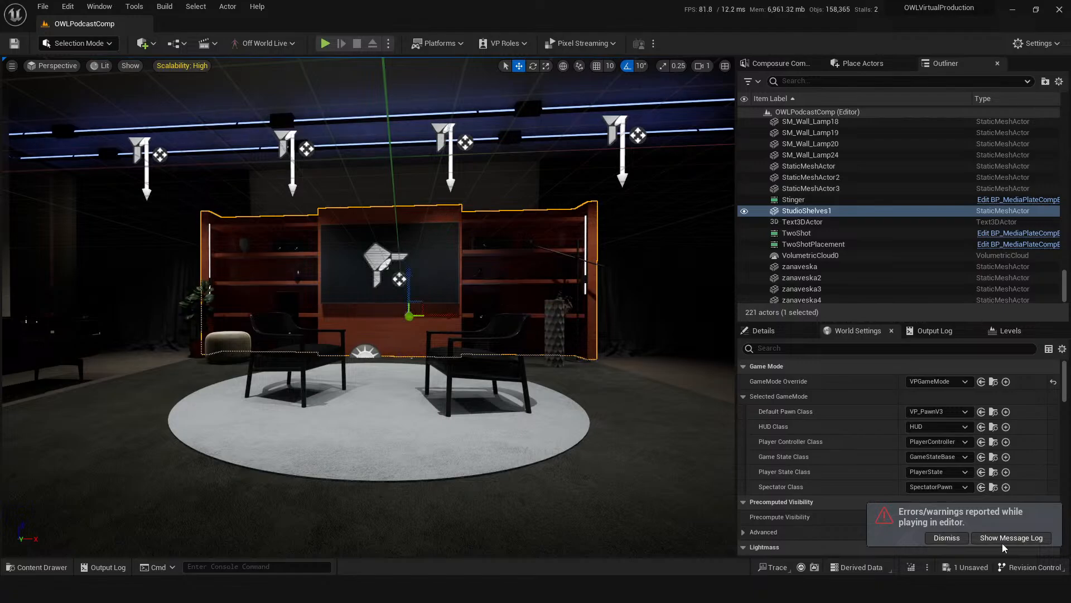
Open the LS_PCPreset1 level sequence from PodcastTemplate's Sequences/Presets folder, scrub its timeline to about frame 37 and close it.
{"action": "key", "text": "ctrl+space"}
{"action": "left_click", "coordinate": [365, 458]}
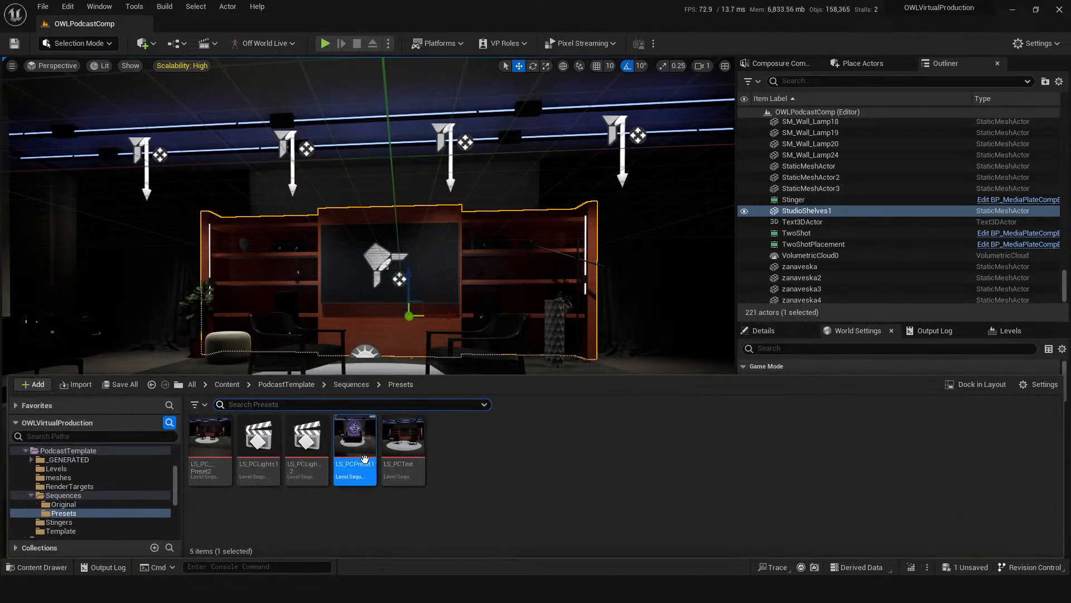
{"action": "double_click", "coordinate": [365, 458]}
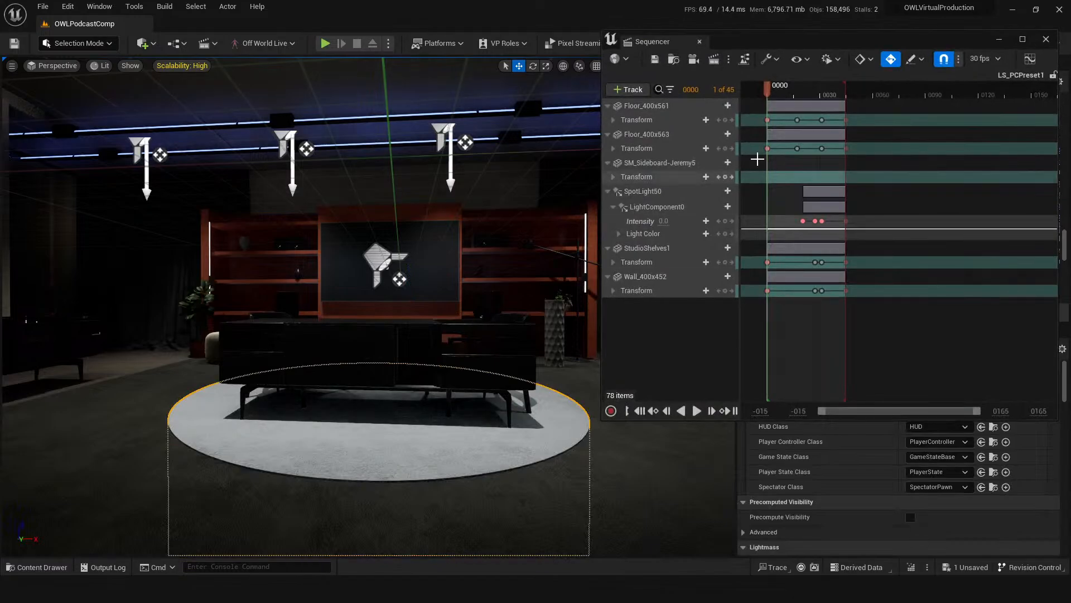
{"action": "left_click_drag", "start_coordinate": [771, 93], "coordinate": [836, 105]}
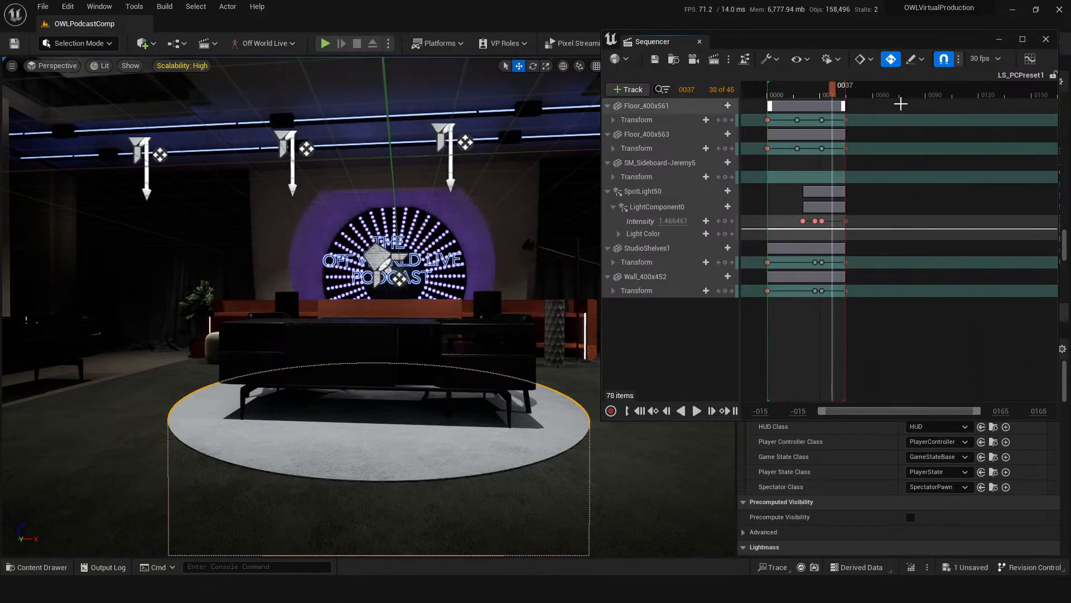
{"action": "left_click", "coordinate": [1045, 40]}
{"action": "left_click", "coordinate": [443, 328]}
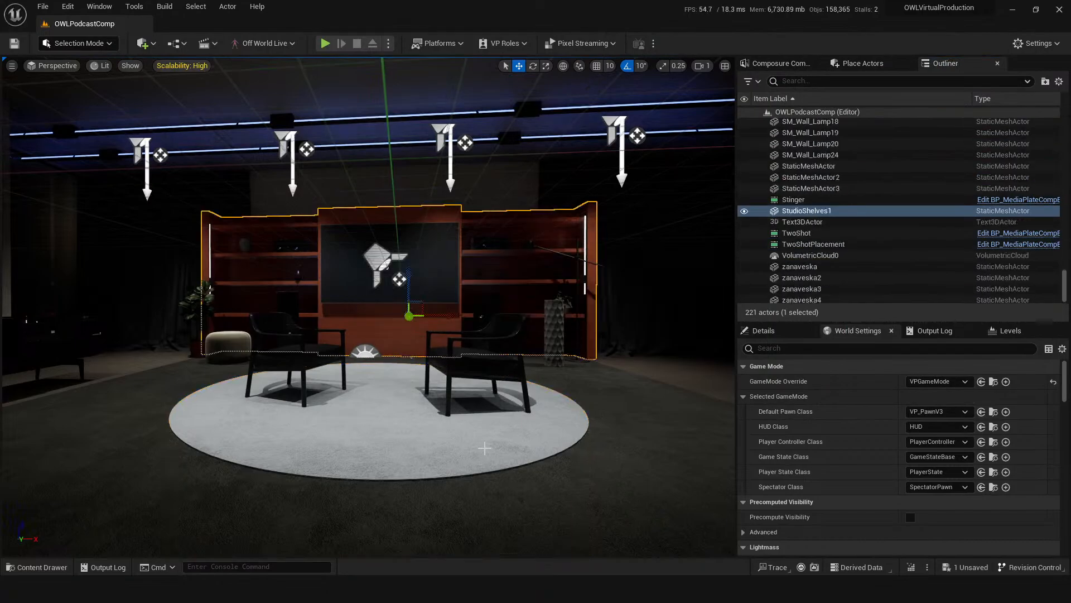
Browse to the StudioShelves1 actor's static mesh asset and open it in the Reference Viewer.
{"action": "key", "text": "ctrl+space"}
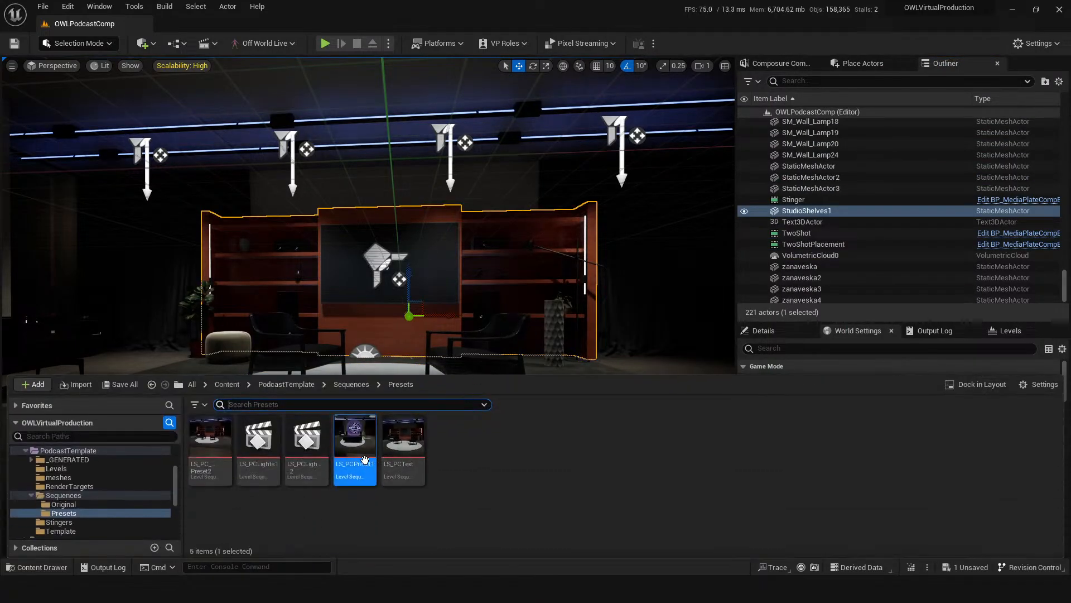
{"action": "right_click", "coordinate": [801, 213]}
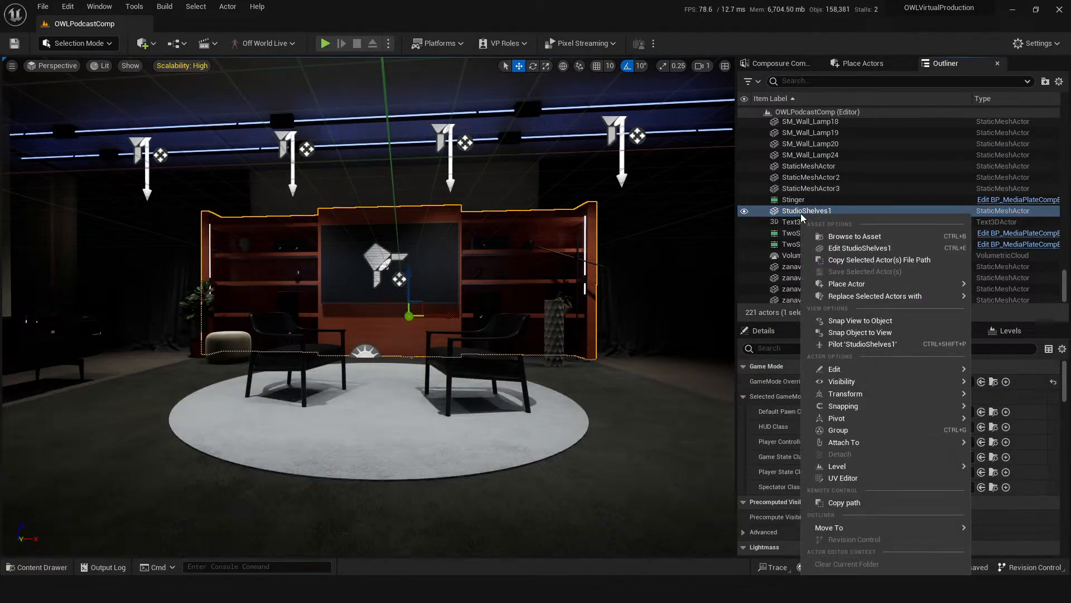
{"action": "left_click", "coordinate": [856, 237]}
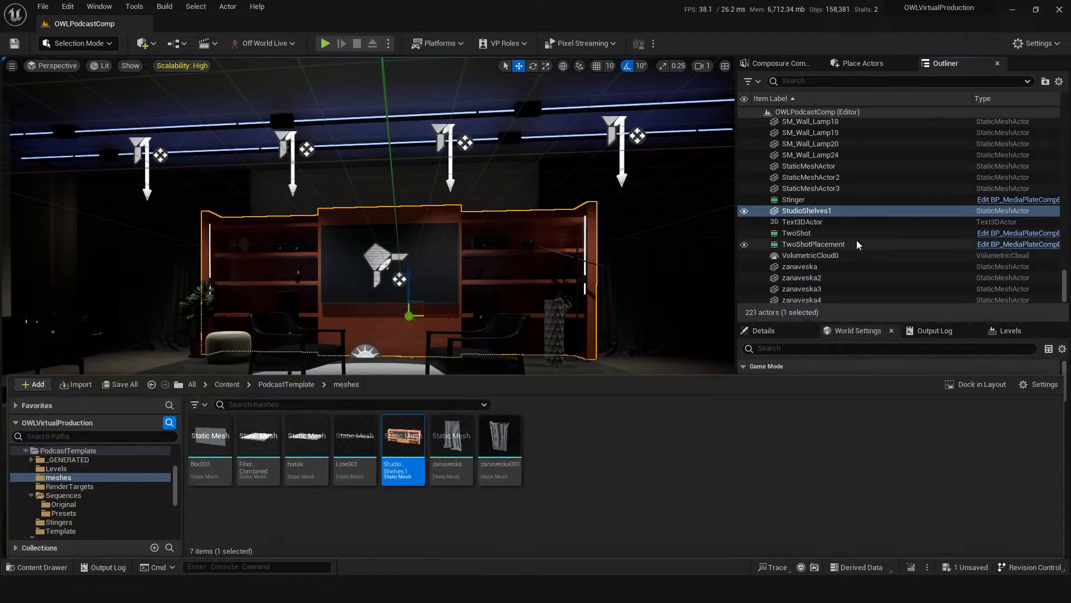
{"action": "right_click", "coordinate": [413, 444]}
{"action": "mouse_move", "coordinate": [550, 282]}
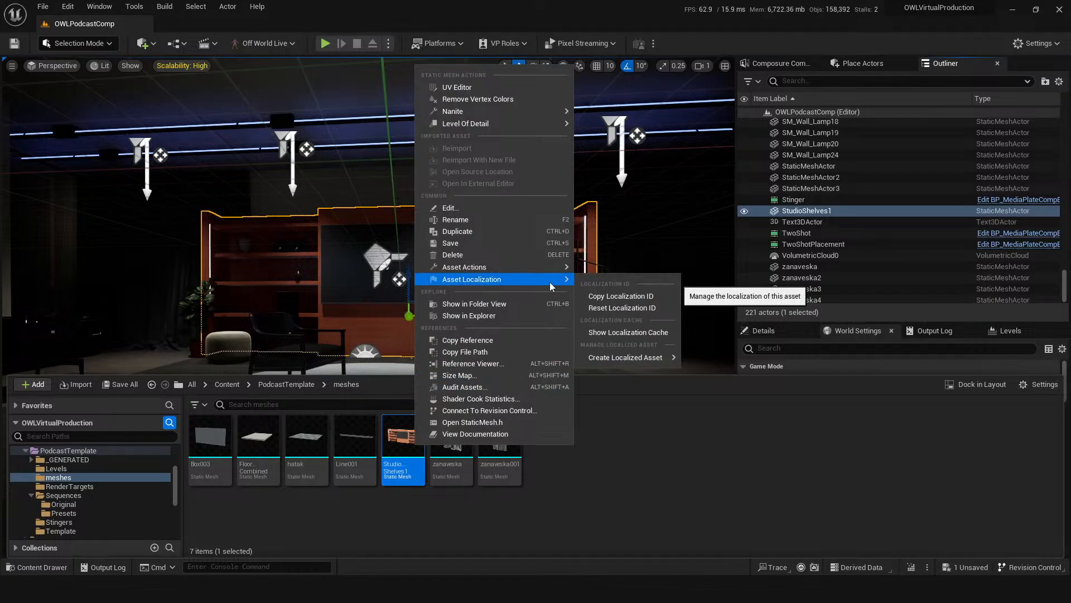
{"action": "left_click", "coordinate": [494, 366]}
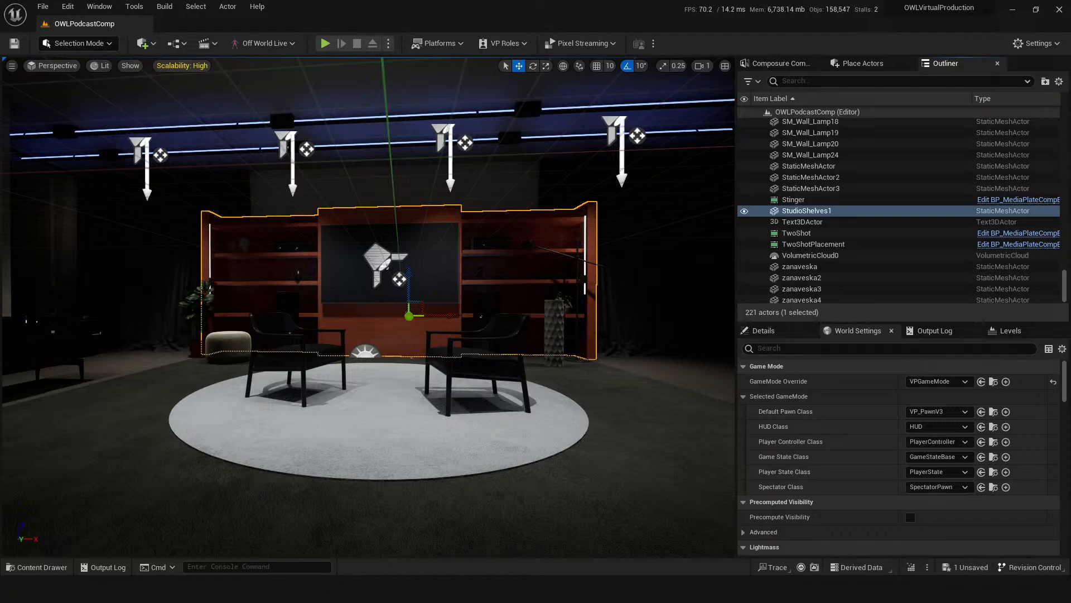
{"action": "left_click_drag", "start_coordinate": [1070, 234], "coordinate": [464, 2]}
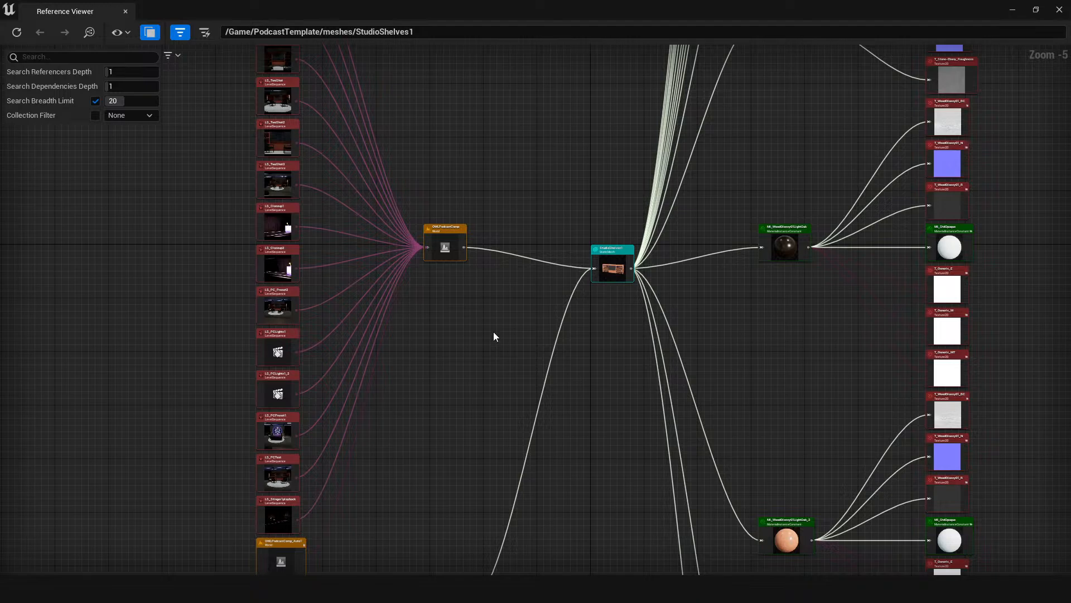
Examine which levels and level sequences reference the StudioShelves1 mesh, and move the Reference Viewer window out of the way.
{"action": "right_click_drag", "start_coordinate": [493, 330], "coordinate": [470, 231]}
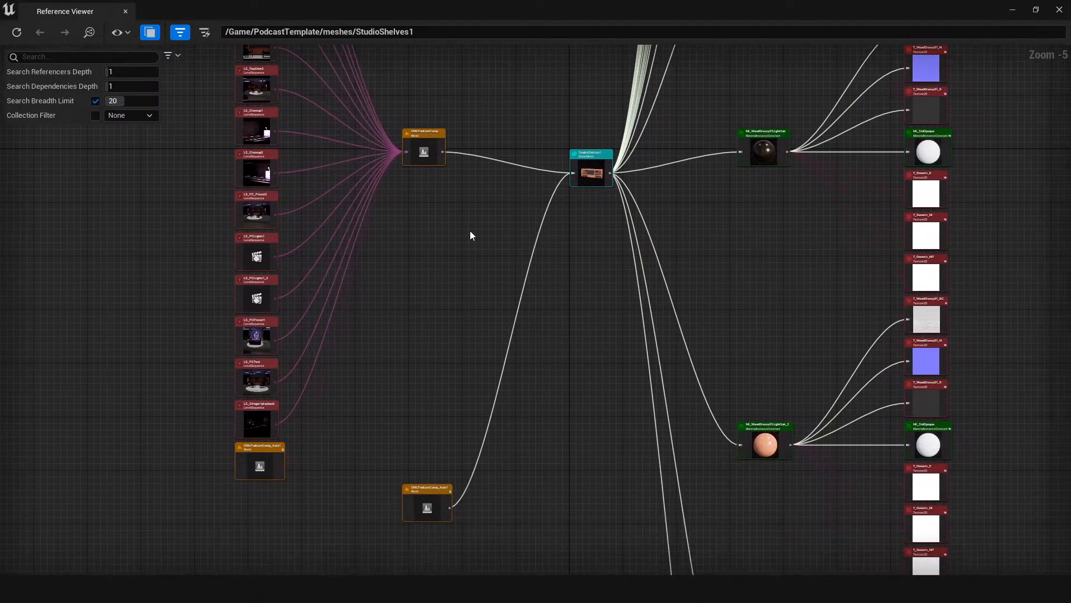
{"action": "scroll", "coordinate": [399, 285], "scroll_direction": "up", "scroll_amount": 2}
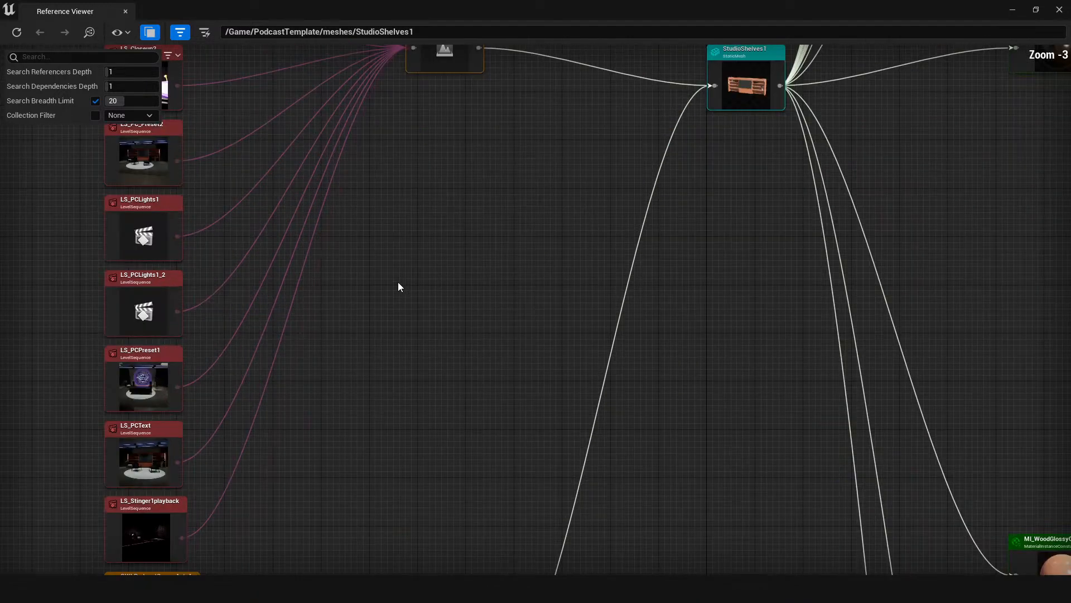
{"action": "right_click_drag", "start_coordinate": [379, 262], "coordinate": [411, 436]}
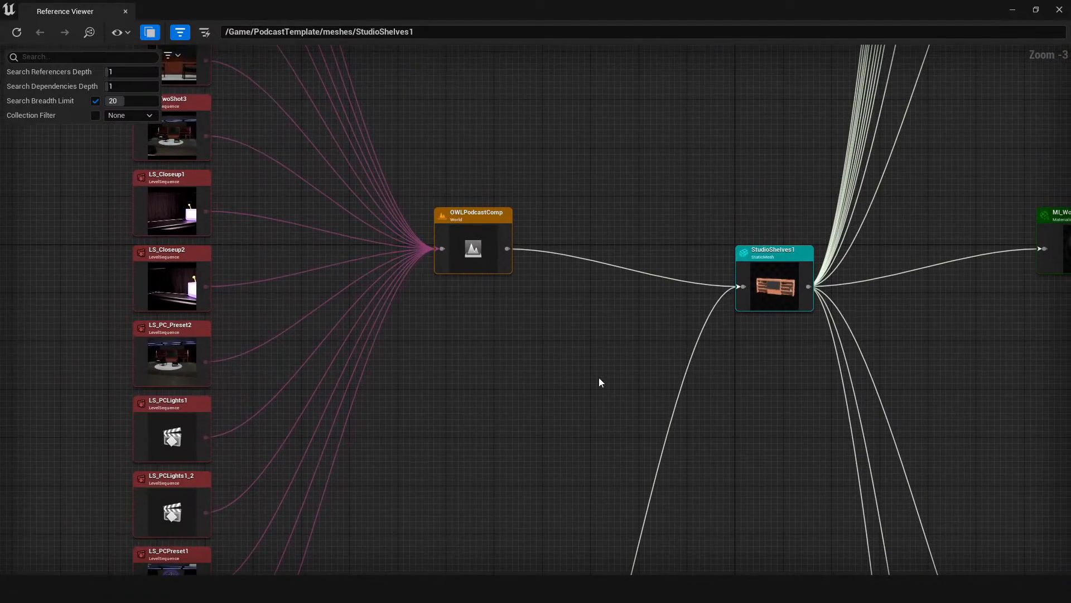
{"action": "scroll", "coordinate": [537, 364], "scroll_direction": "down", "scroll_amount": 3}
{"action": "right_click_drag", "start_coordinate": [487, 517], "coordinate": [505, 383]}
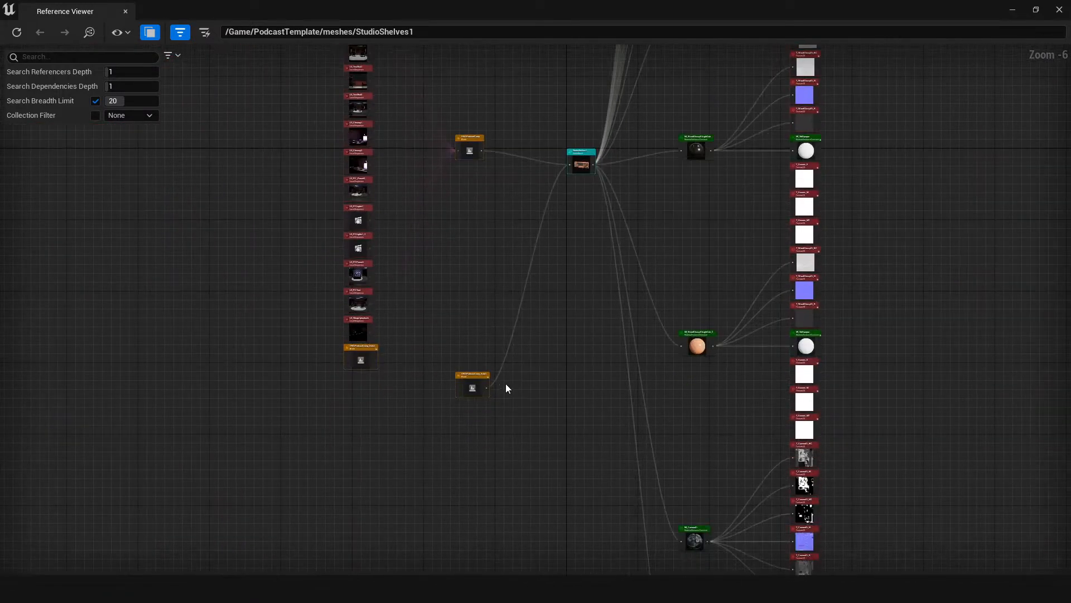
{"action": "right_click_drag", "start_coordinate": [586, 221], "coordinate": [409, 498]}
{"action": "right_click_drag", "start_coordinate": [440, 256], "coordinate": [461, 163]}
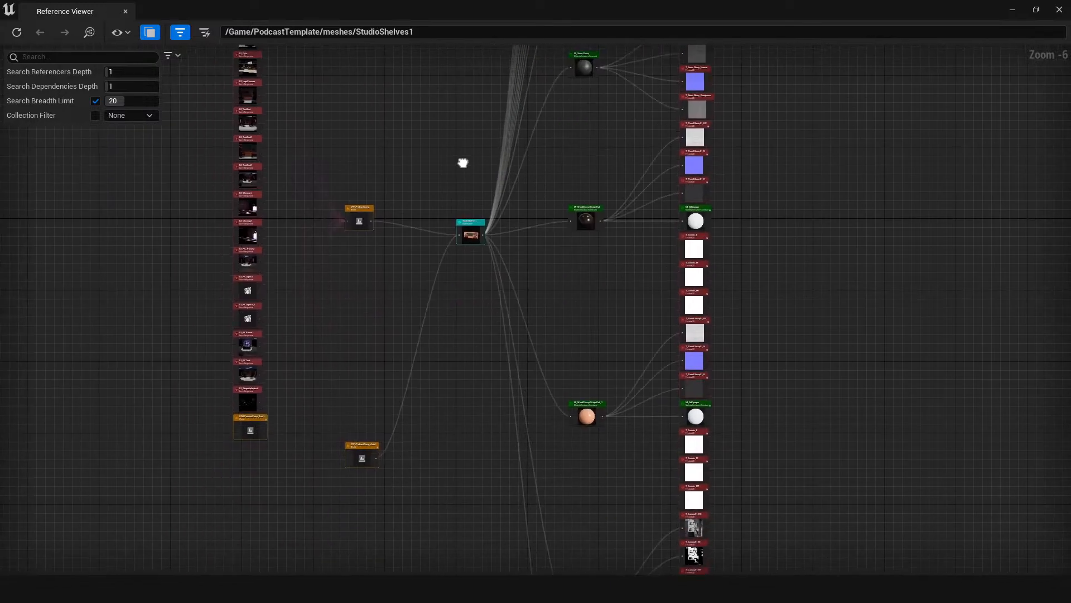
{"action": "scroll", "coordinate": [360, 494], "scroll_direction": "up", "scroll_amount": 3}
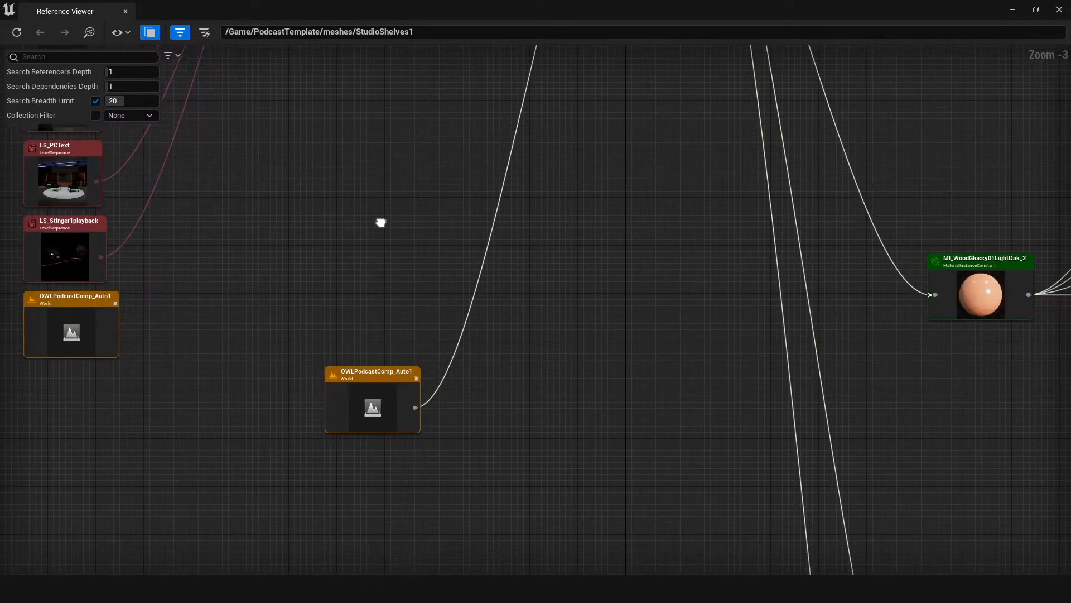
{"action": "right_click_drag", "start_coordinate": [380, 222], "coordinate": [495, 514]}
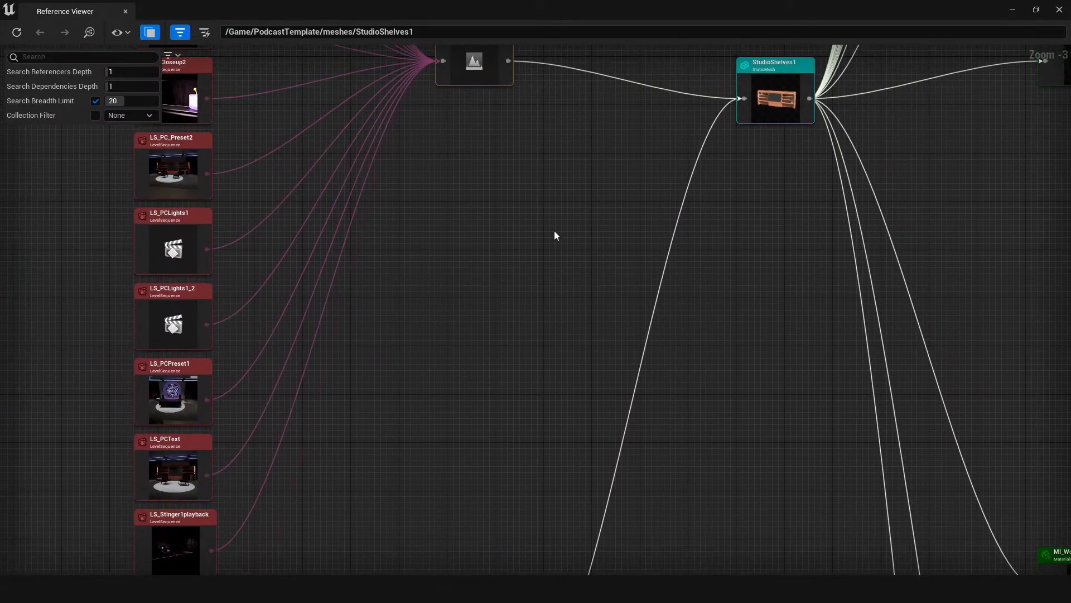
{"action": "right_click_drag", "start_coordinate": [476, 281], "coordinate": [541, 390]}
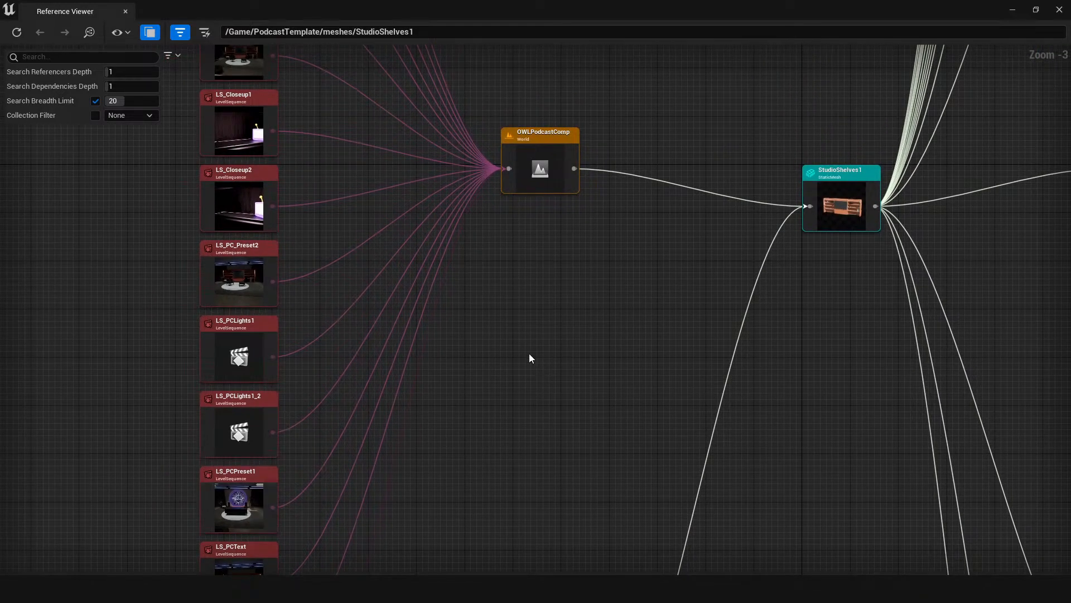
{"action": "scroll", "coordinate": [453, 370], "scroll_direction": "down", "scroll_amount": 2}
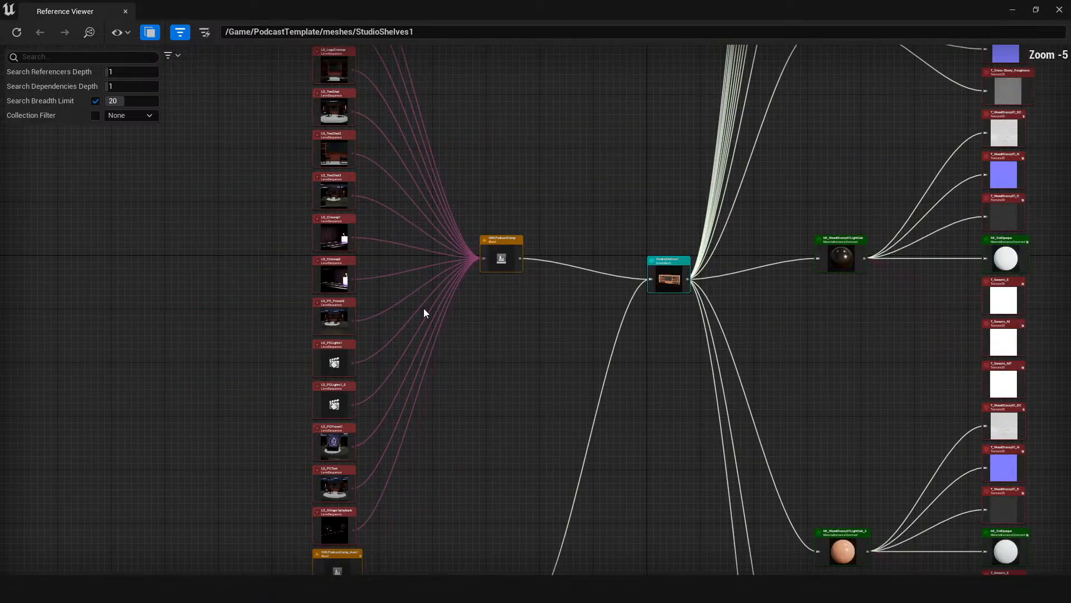
{"action": "scroll", "coordinate": [349, 239], "scroll_direction": "up", "scroll_amount": 1}
{"action": "right_click_drag", "start_coordinate": [310, 248], "coordinate": [320, 51]}
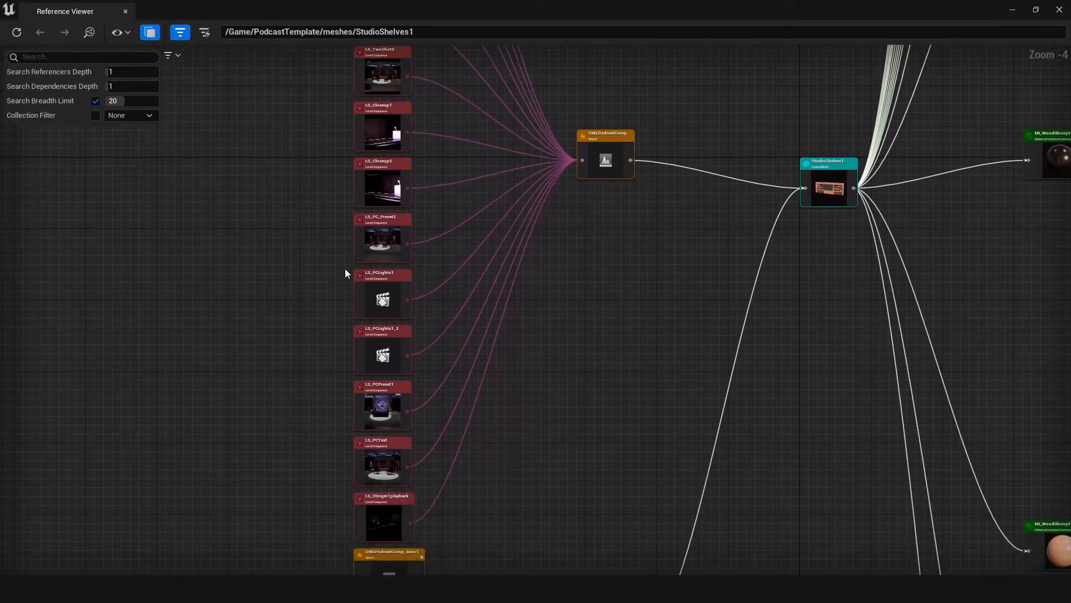
{"action": "scroll", "coordinate": [346, 271], "scroll_direction": "up", "scroll_amount": 1}
{"action": "right_click_drag", "start_coordinate": [339, 351], "coordinate": [345, 186]}
{"action": "scroll", "coordinate": [345, 189], "scroll_direction": "down", "scroll_amount": 2}
{"action": "right_click_drag", "start_coordinate": [335, 108], "coordinate": [343, 163]}
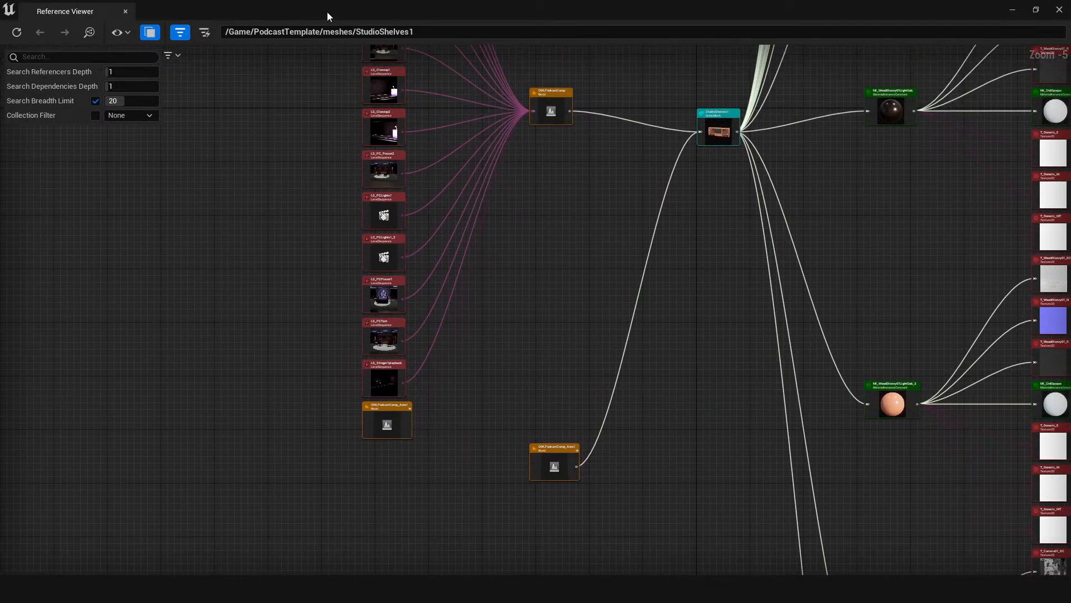
{"action": "left_click_drag", "start_coordinate": [328, 13], "coordinate": [1070, 237]}
Open the OWLPodcastComp level blueprint, disconnect the E key event from its streaming-level visibility nodes, then compile and save.
{"action": "left_click", "coordinate": [182, 46]}
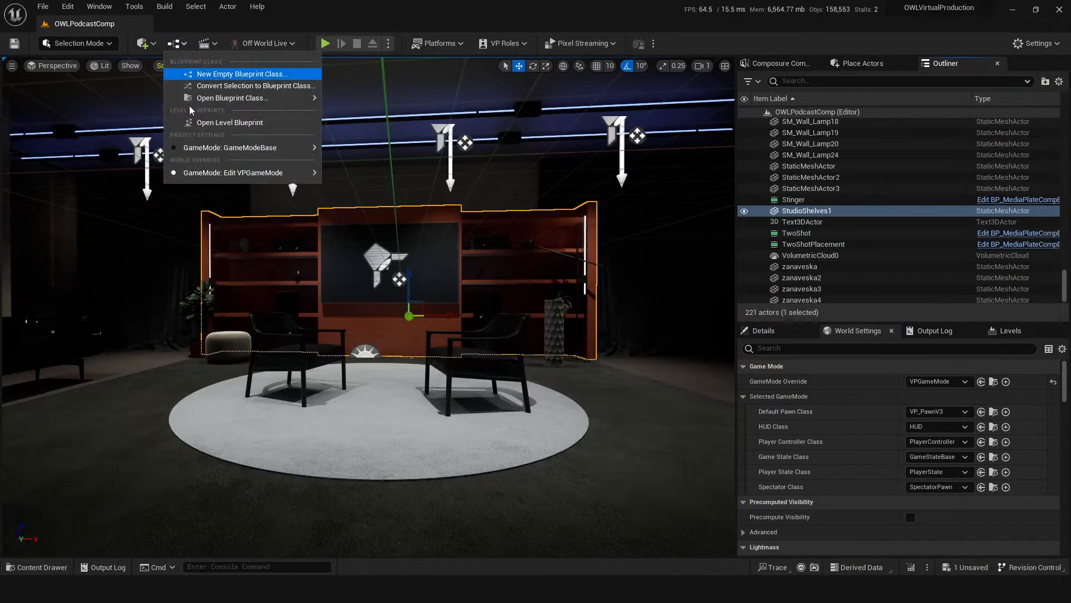
{"action": "left_click", "coordinate": [326, 258]}
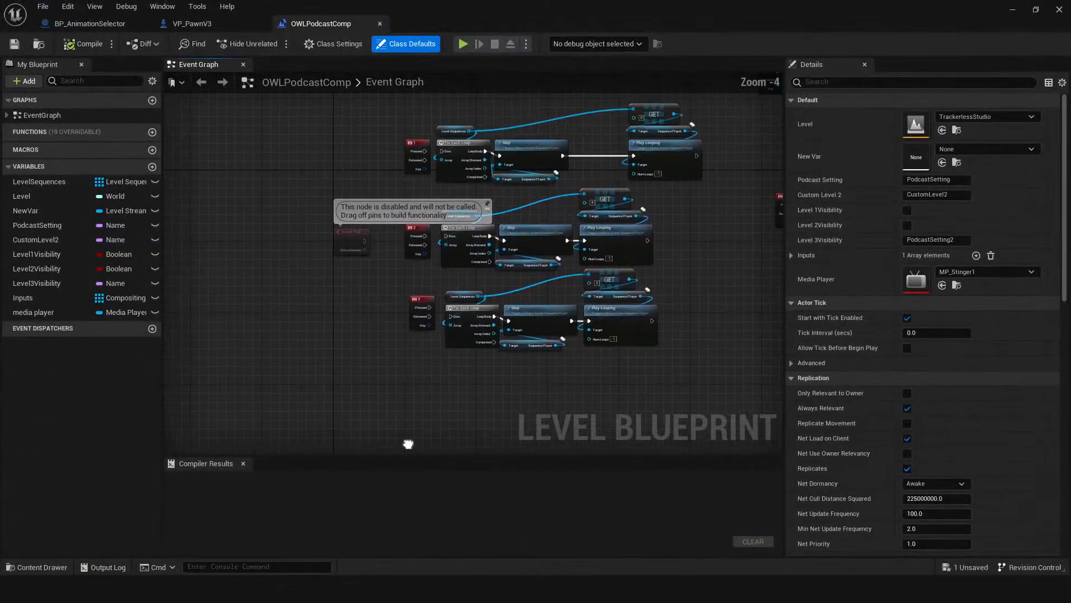
{"action": "right_click_drag", "start_coordinate": [626, 272], "coordinate": [512, 378]}
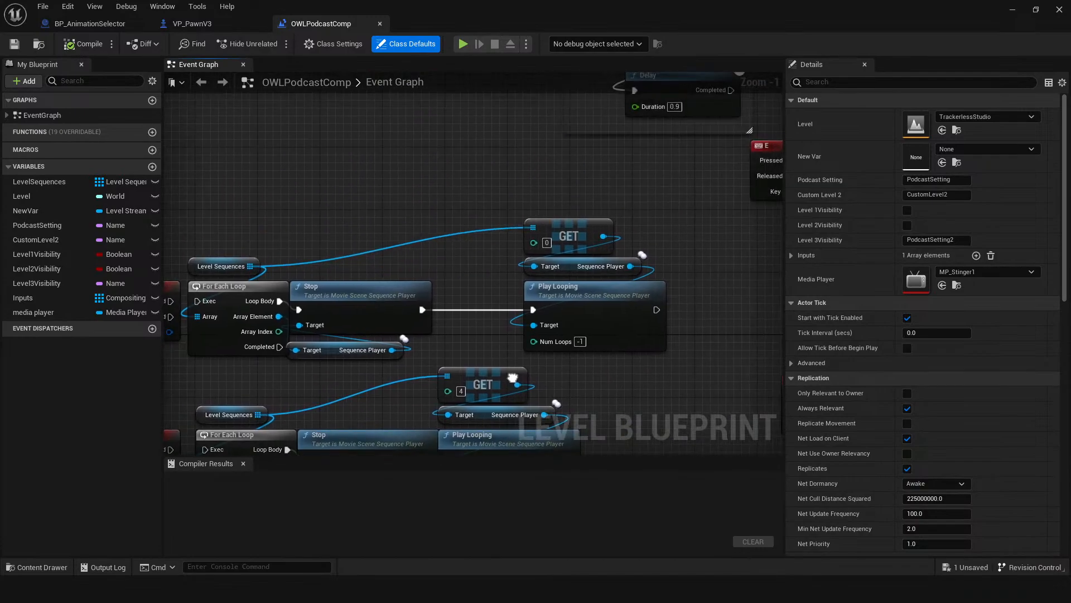
{"action": "scroll", "coordinate": [500, 281], "scroll_direction": "down", "scroll_amount": 1}
{"action": "right_click_drag", "start_coordinate": [496, 246], "coordinate": [370, 321]}
{"action": "right_click_drag", "start_coordinate": [405, 251], "coordinate": [268, 336]}
{"action": "scroll", "coordinate": [303, 356], "scroll_direction": "down", "scroll_amount": 1}
{"action": "right_click_drag", "start_coordinate": [411, 402], "coordinate": [370, 375]}
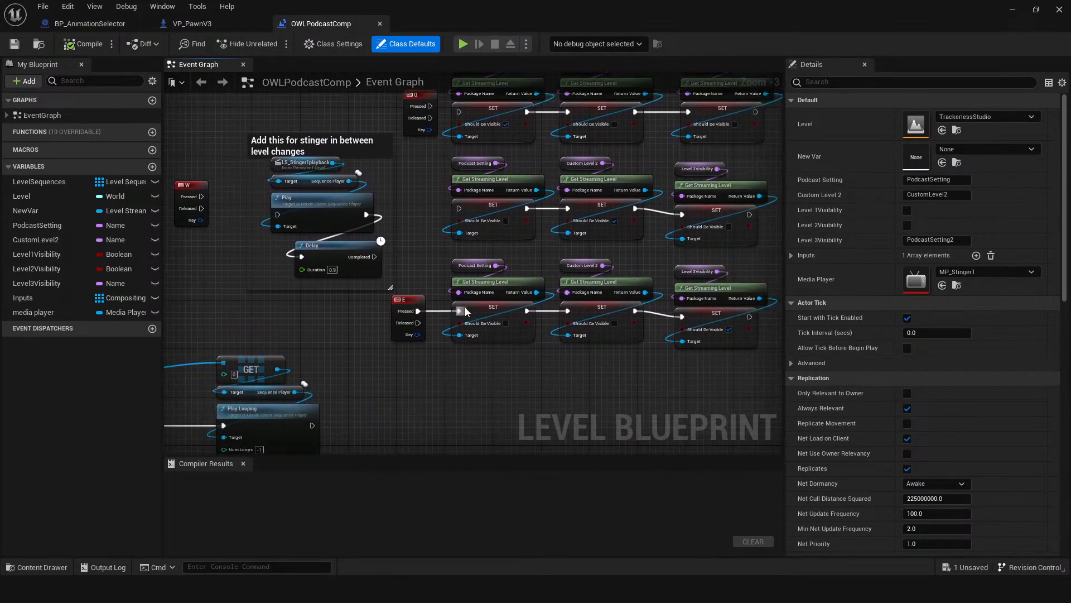
{"action": "left_click", "coordinate": [461, 311], "text": "alt"}
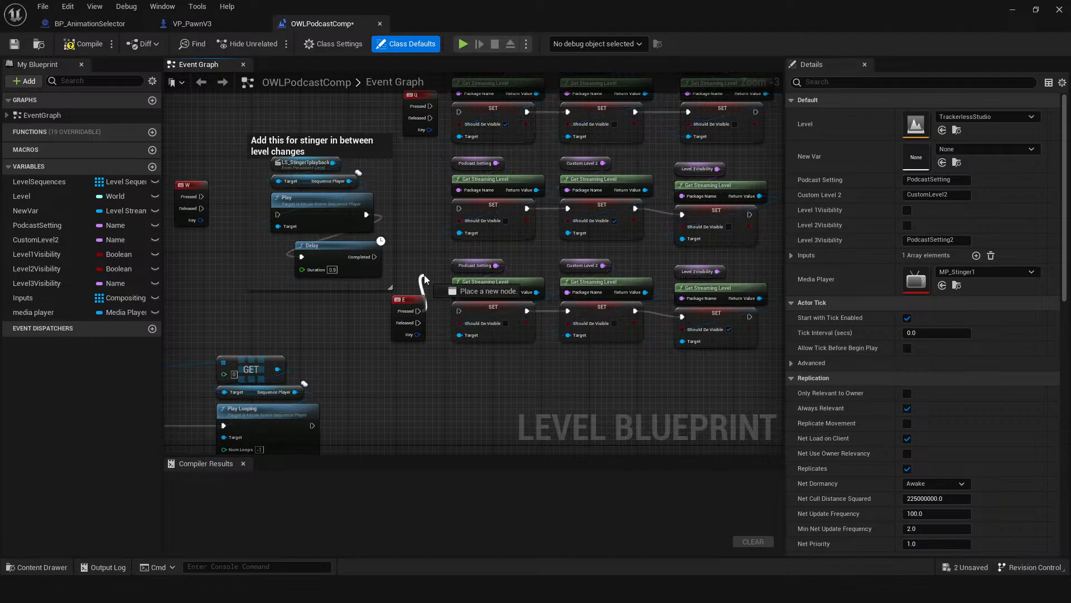
{"action": "left_click", "coordinate": [83, 49]}
{"action": "left_click", "coordinate": [15, 43]}
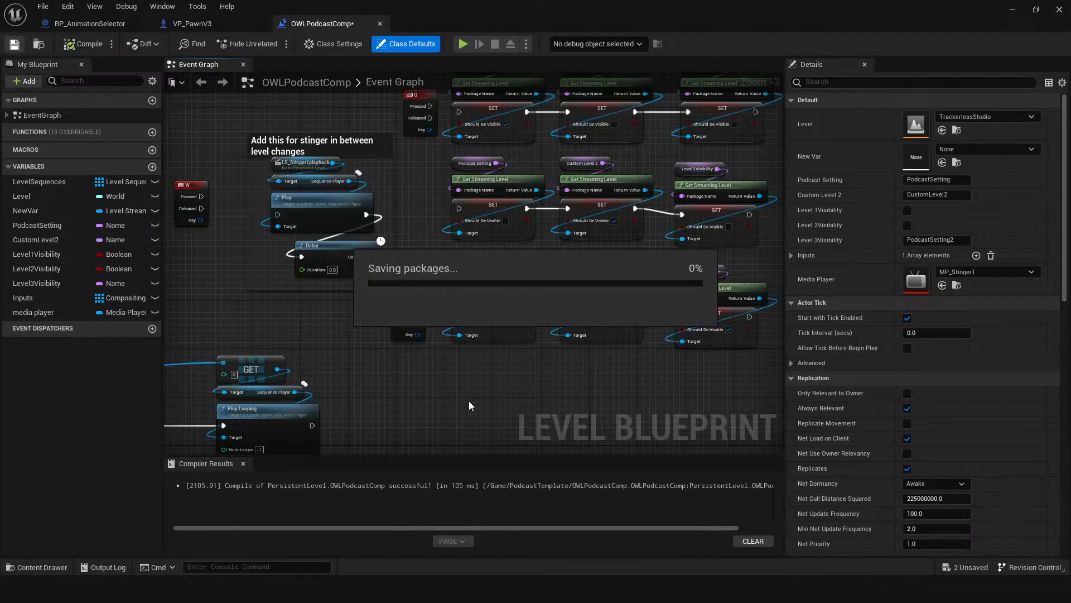
Disconnect the Y key event from the Flip Flop node that drives the LS_PC_Preset2 playback, compile, and move the blueprint window away.
{"action": "scroll", "coordinate": [365, 329], "scroll_direction": "down", "scroll_amount": 2}
{"action": "right_click_drag", "start_coordinate": [364, 329], "coordinate": [312, 183]}
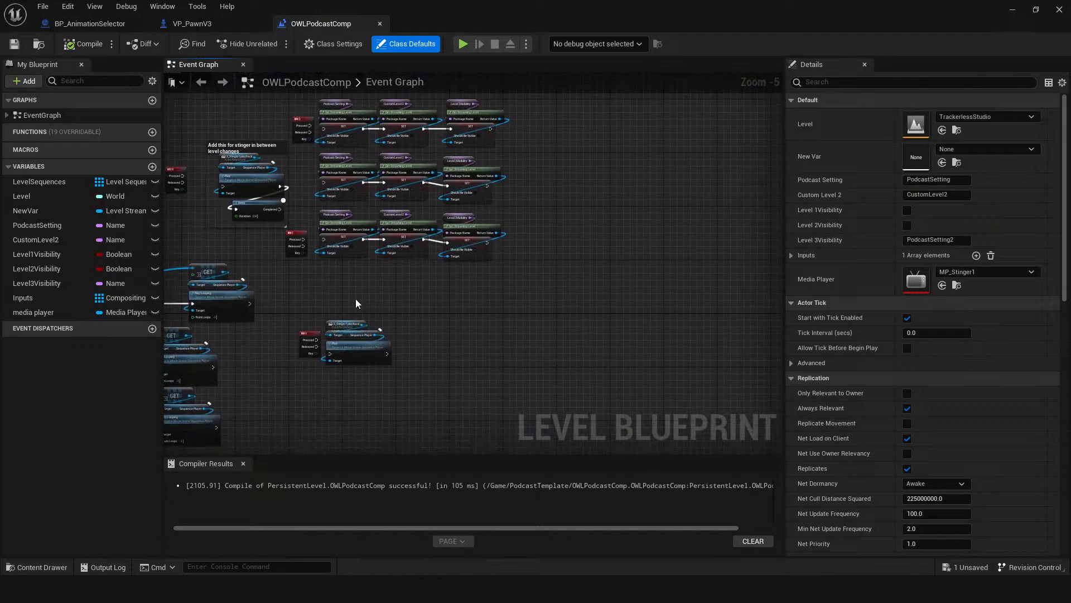
{"action": "right_click_drag", "start_coordinate": [356, 299], "coordinate": [628, 335]}
{"action": "right_click_drag", "start_coordinate": [454, 126], "coordinate": [482, 244]}
{"action": "right_click_drag", "start_coordinate": [391, 273], "coordinate": [498, 341]}
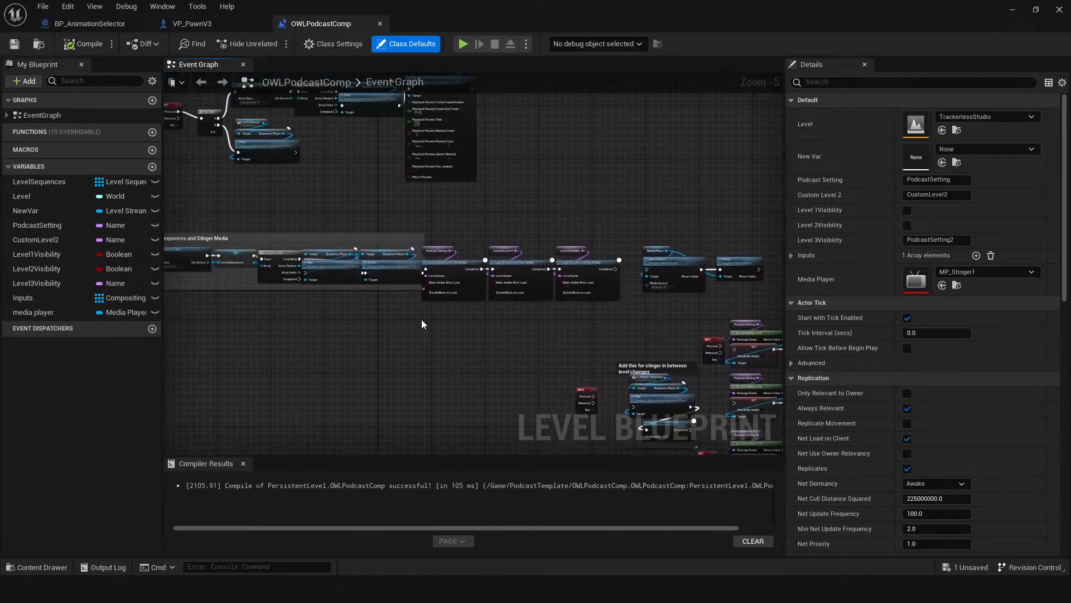
{"action": "right_click_drag", "start_coordinate": [422, 319], "coordinate": [506, 373]}
{"action": "scroll", "coordinate": [244, 244], "scroll_direction": "up", "scroll_amount": 1}
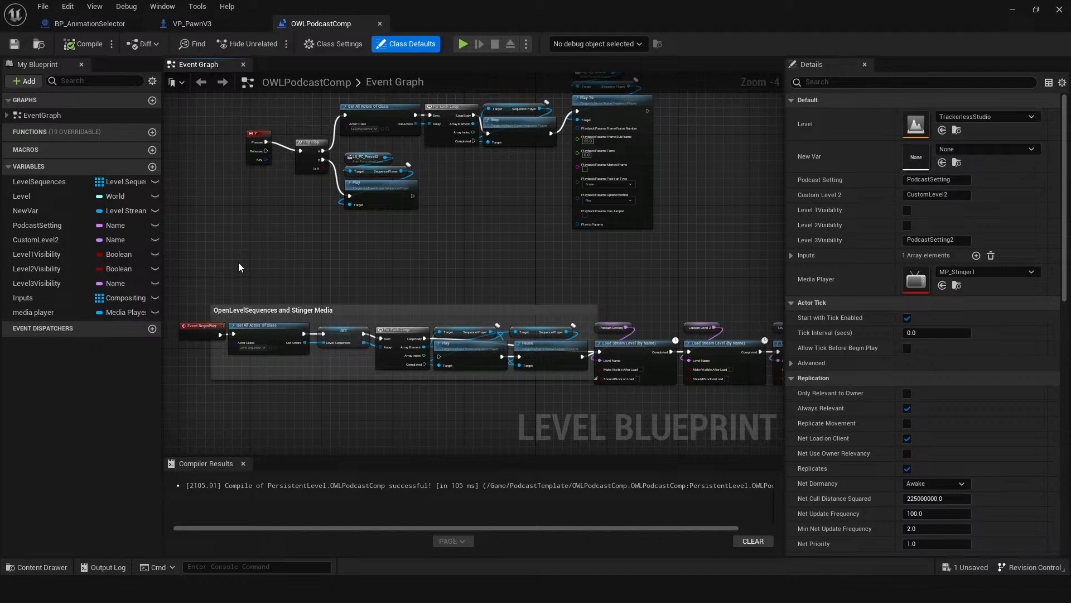
{"action": "right_click_drag", "start_coordinate": [270, 232], "coordinate": [285, 285]}
{"action": "scroll", "coordinate": [284, 286], "scroll_direction": "up", "scroll_amount": 1}
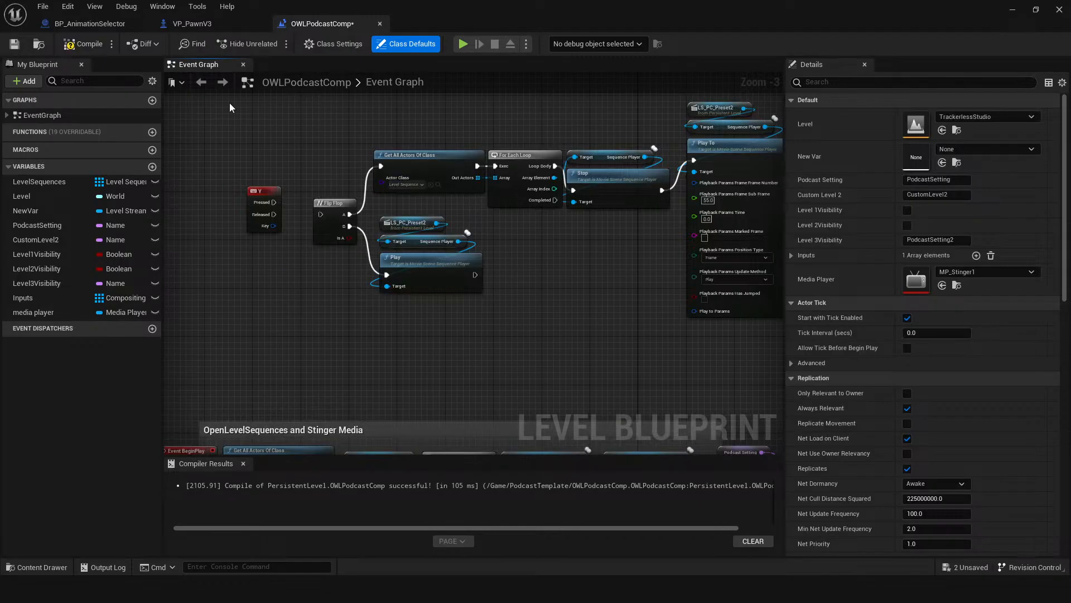
{"action": "left_click", "coordinate": [84, 44]}
{"action": "left_click_drag", "start_coordinate": [447, 11], "coordinate": [1070, 61]}
Open the LS_CloseupLeft level sequence from PodcastTemplate's Sequences folder and examine its tracks and the resulting studio view.
{"action": "left_click_drag", "start_coordinate": [469, 256], "coordinate": [473, 260]}
{"action": "key", "text": "ctrl+space"}
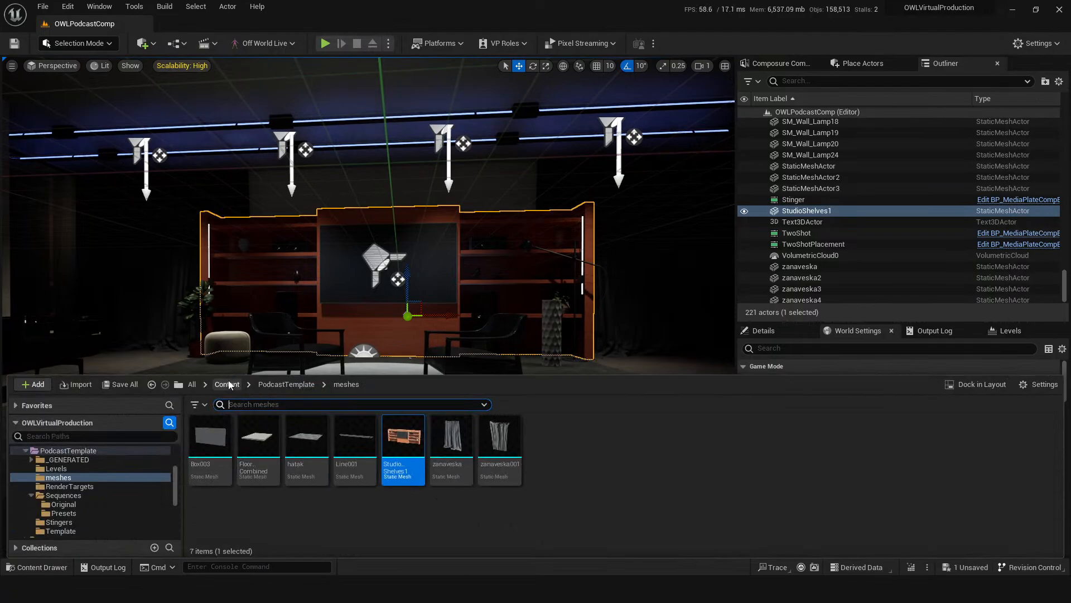
{"action": "left_click", "coordinate": [288, 385]}
{"action": "double_click", "coordinate": [405, 438]}
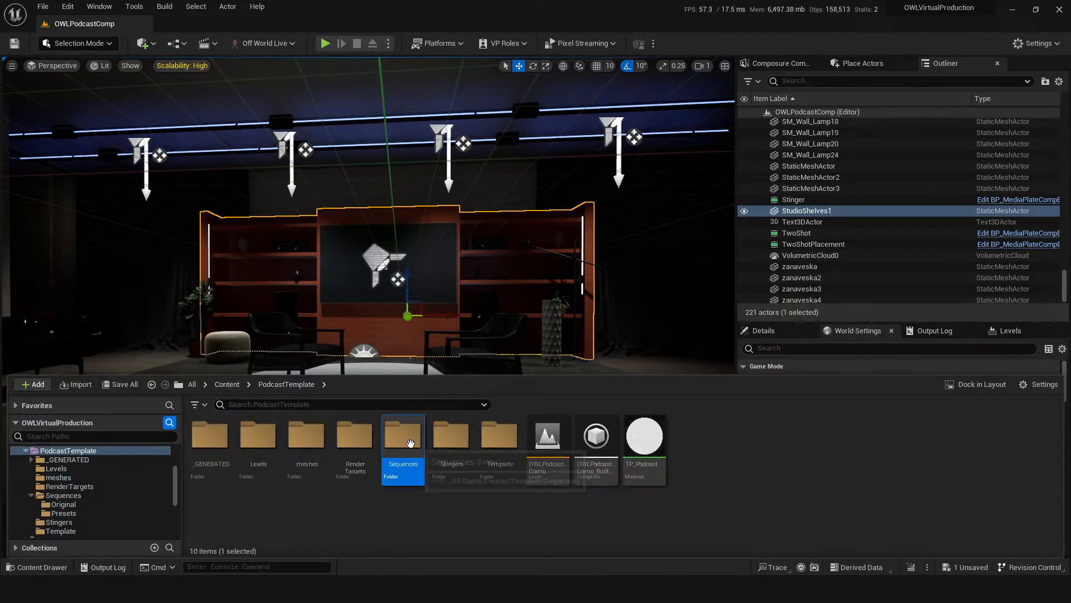
{"action": "double_click", "coordinate": [306, 447]}
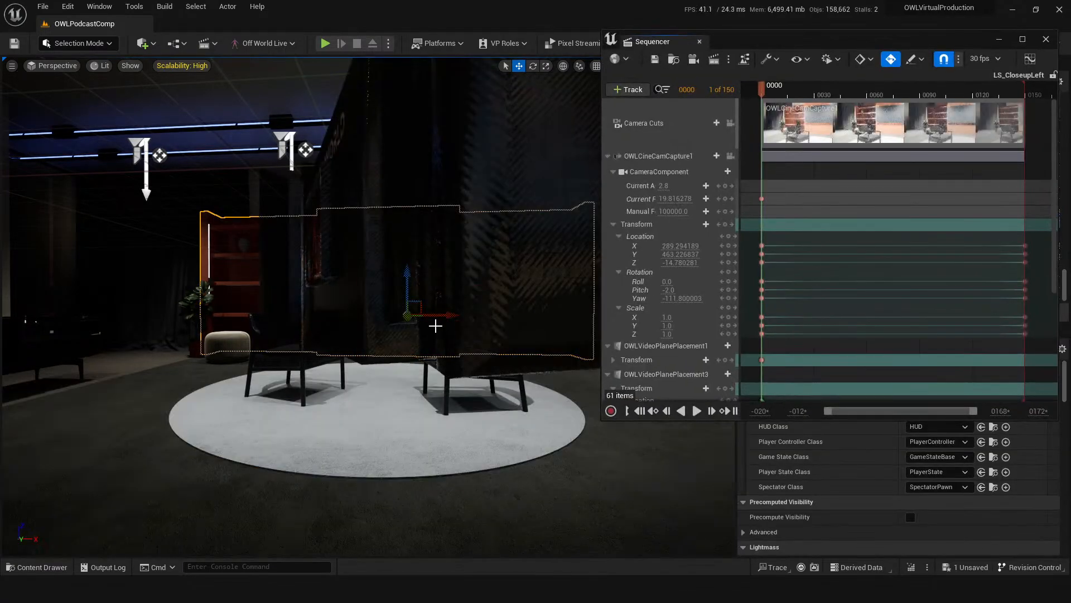
{"action": "right_click_drag", "start_coordinate": [369, 366], "coordinate": [369, 370]}
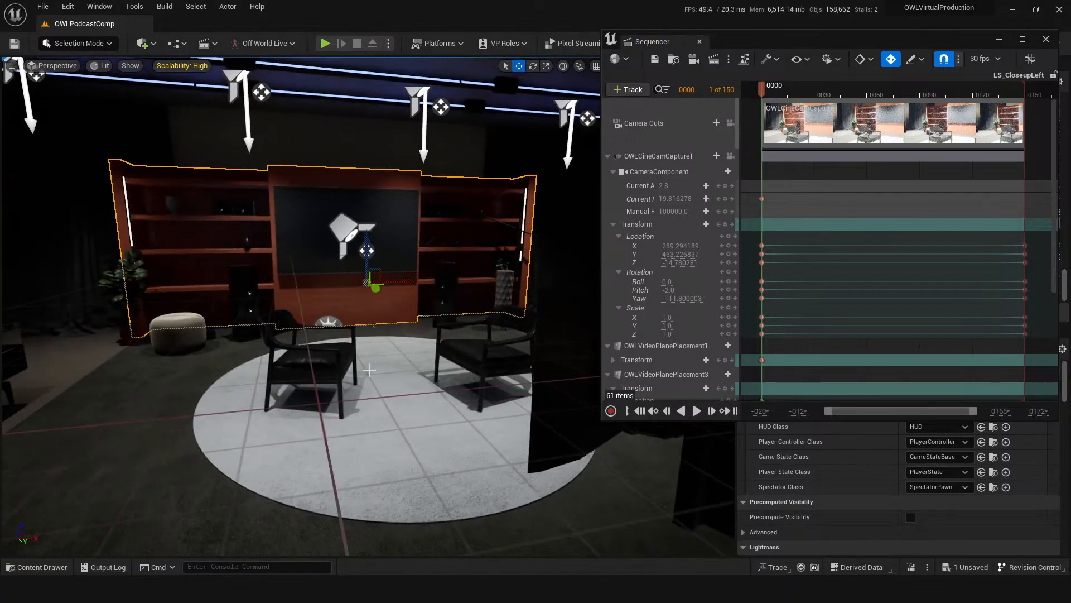
{"action": "scroll", "coordinate": [669, 278], "scroll_direction": "down", "scroll_amount": 5}
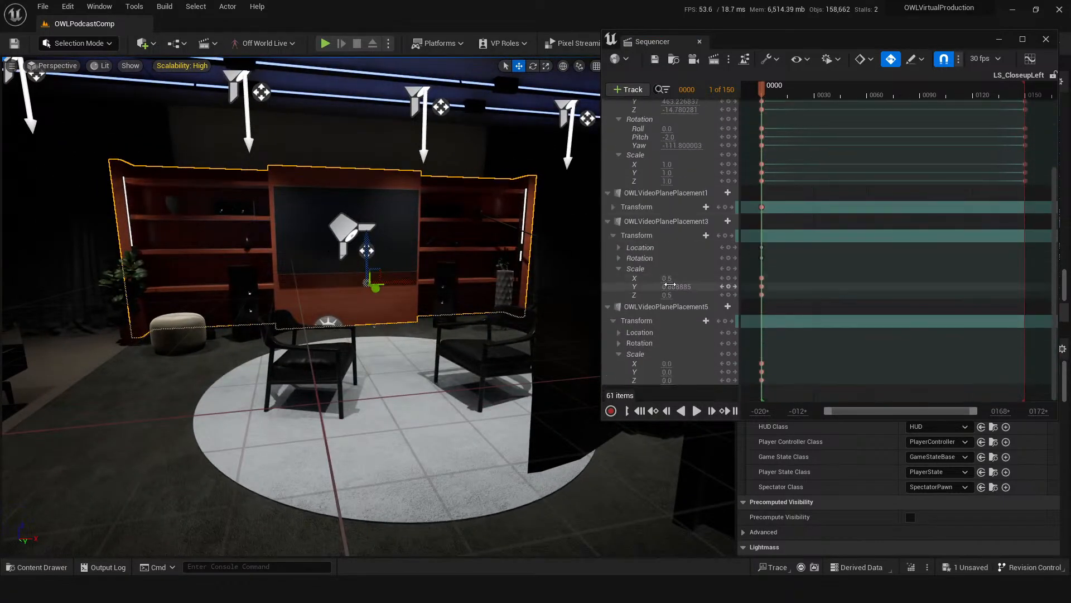
{"action": "scroll", "coordinate": [682, 305], "scroll_direction": "up", "scroll_amount": 4}
{"action": "scroll", "coordinate": [682, 305], "scroll_direction": "up", "scroll_amount": 2}
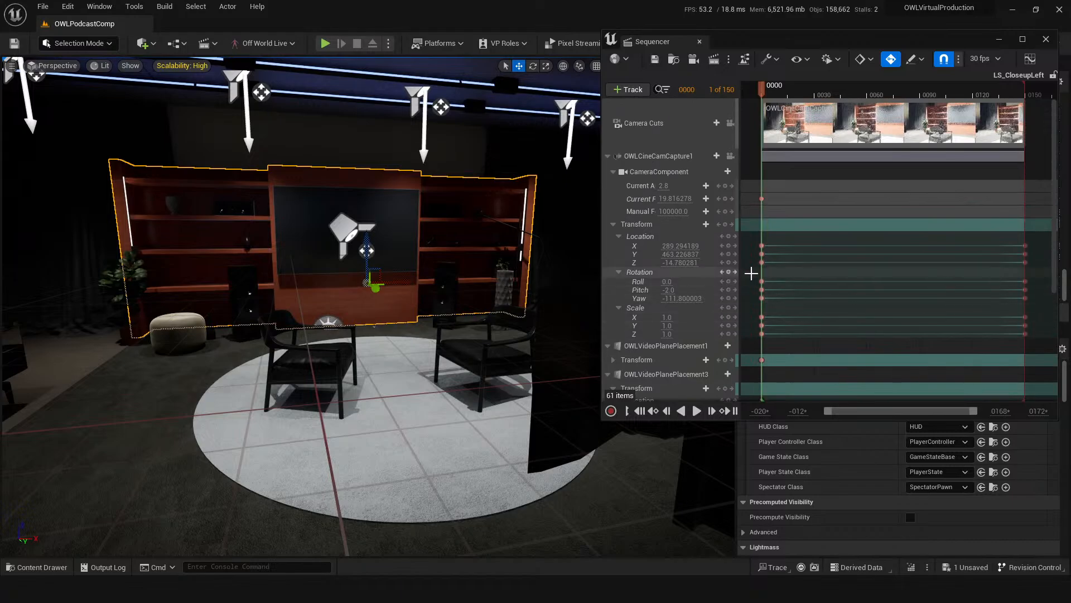
Open the LS_CloseupRight and LS_FlyIn level sequences in turn to check their tracks.
{"action": "key", "text": "ctrl+space"}
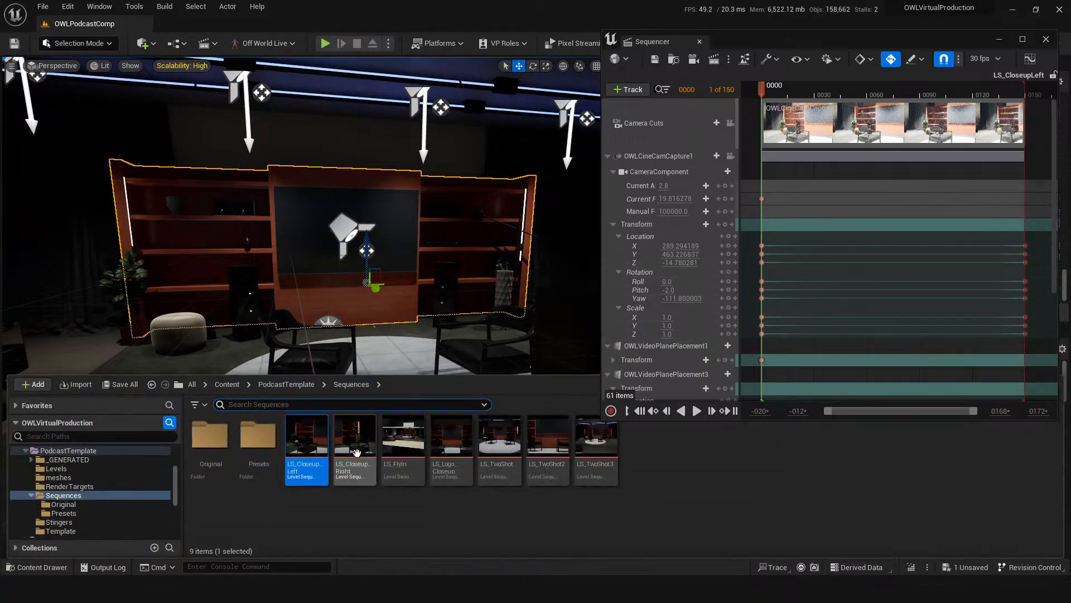
{"action": "double_click", "coordinate": [358, 462]}
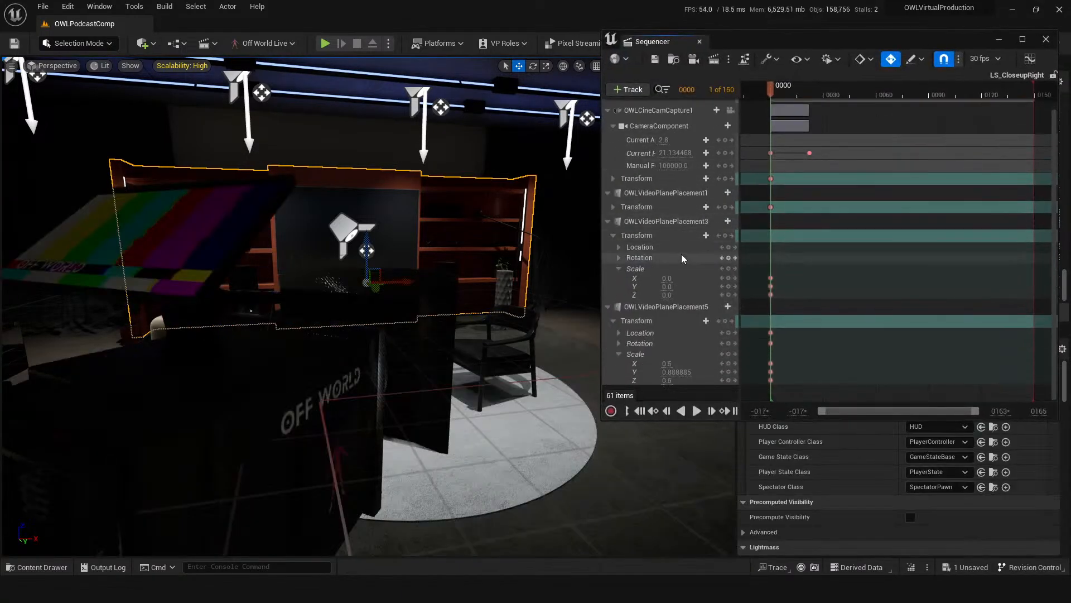
{"action": "key", "text": "ctrl+space"}
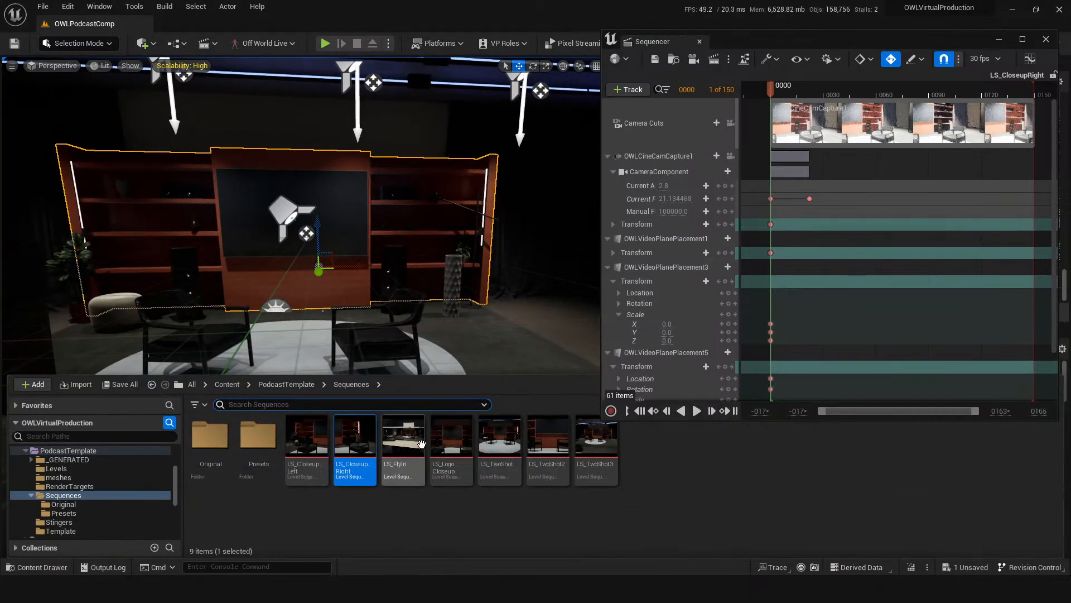
{"action": "double_click", "coordinate": [422, 445]}
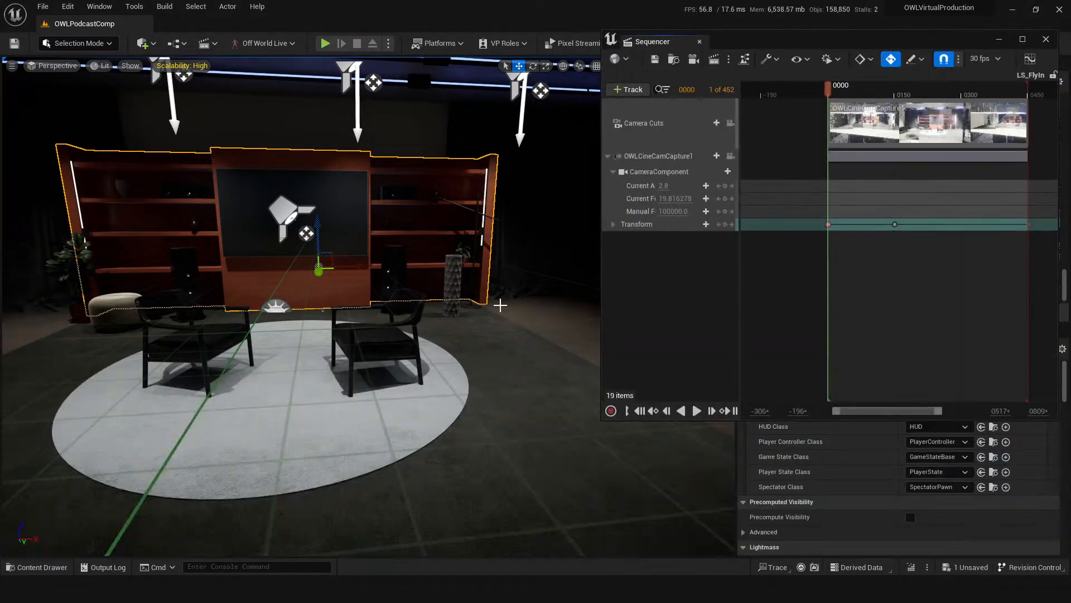
Open the LS_LogoCloseup level sequence and check its tracks against the studio scene.
{"action": "key", "text": "ctrl+space"}
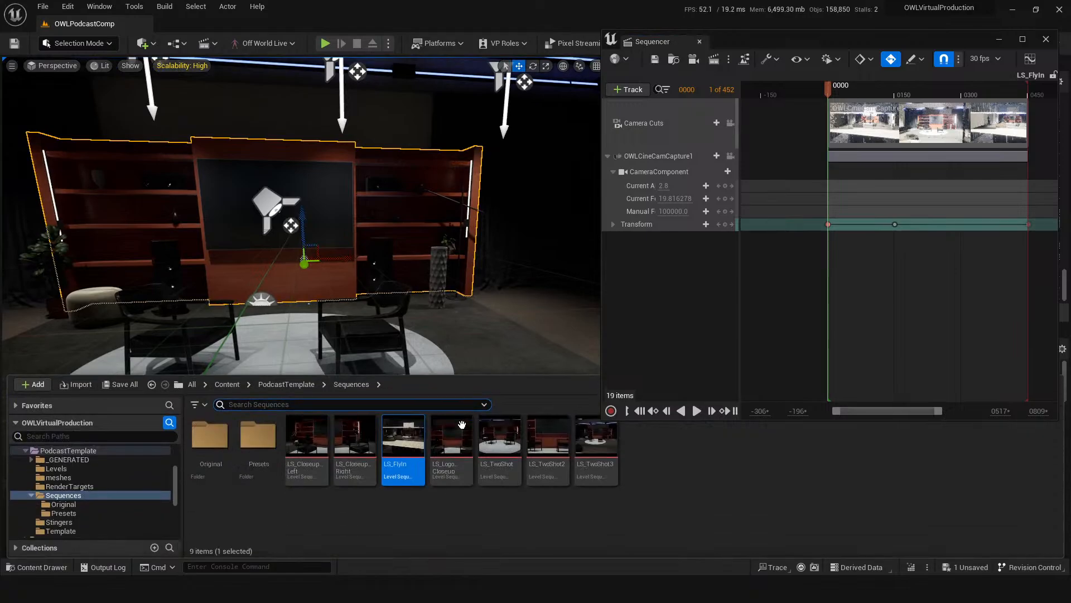
{"action": "double_click", "coordinate": [459, 441]}
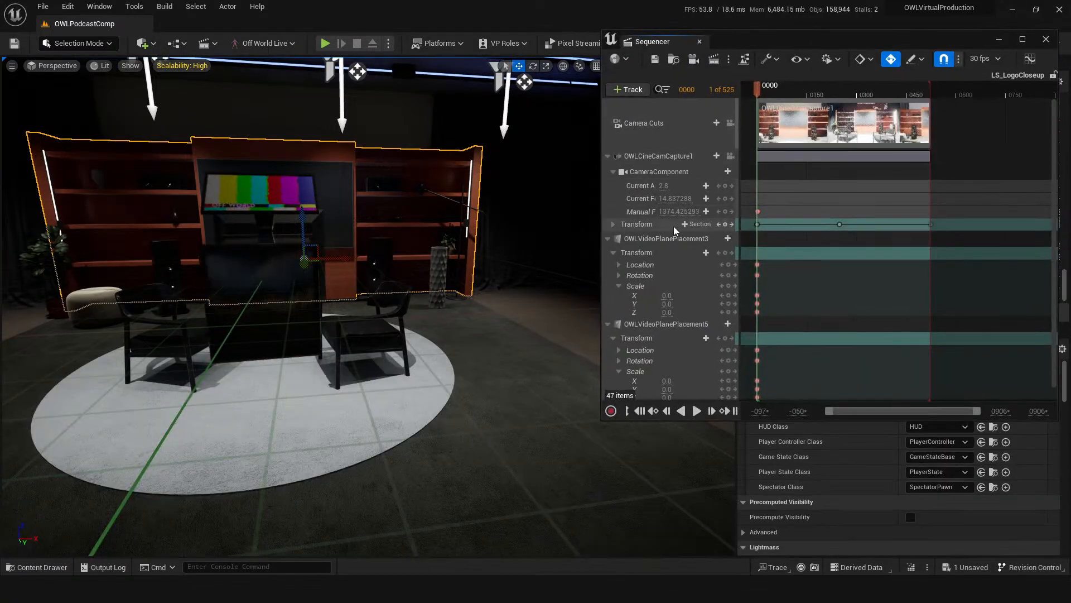
{"action": "scroll", "coordinate": [673, 230], "scroll_direction": "down", "scroll_amount": 1}
{"action": "scroll", "coordinate": [647, 261], "scroll_direction": "up", "scroll_amount": 1}
{"action": "right_click_drag", "start_coordinate": [502, 312], "coordinate": [461, 352]}
{"action": "key", "text": "s"}
Open the LS_TwoShot level sequence and look through its camera and video plane placement tracks.
{"action": "key", "text": "ctrl+space"}
{"action": "double_click", "coordinate": [494, 468]}
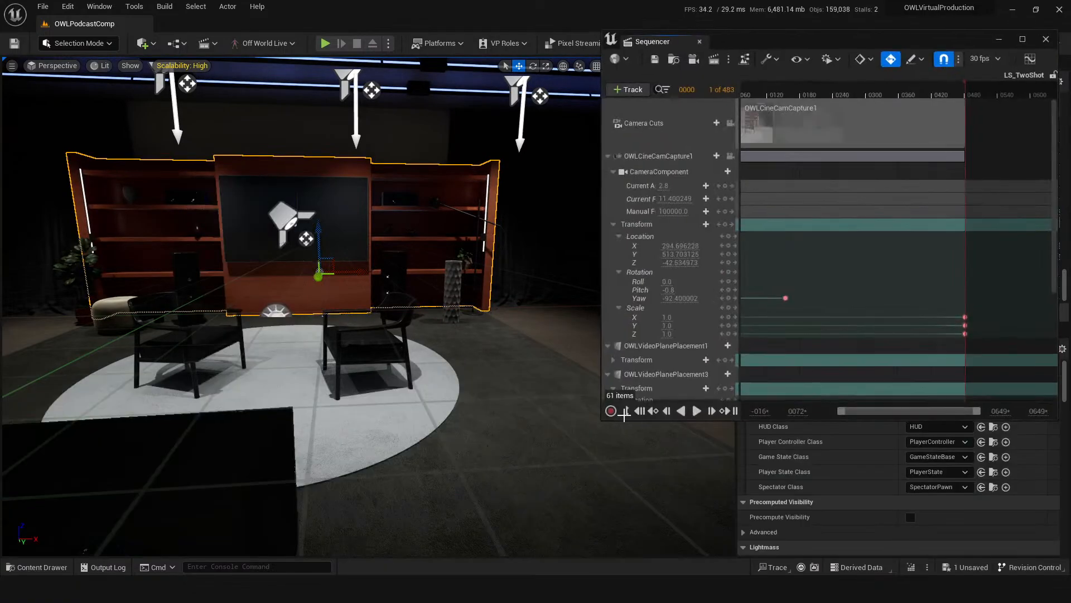
{"action": "scroll", "coordinate": [654, 223], "scroll_direction": "down", "scroll_amount": 5}
{"action": "scroll", "coordinate": [655, 244], "scroll_direction": "up", "scroll_amount": 5}
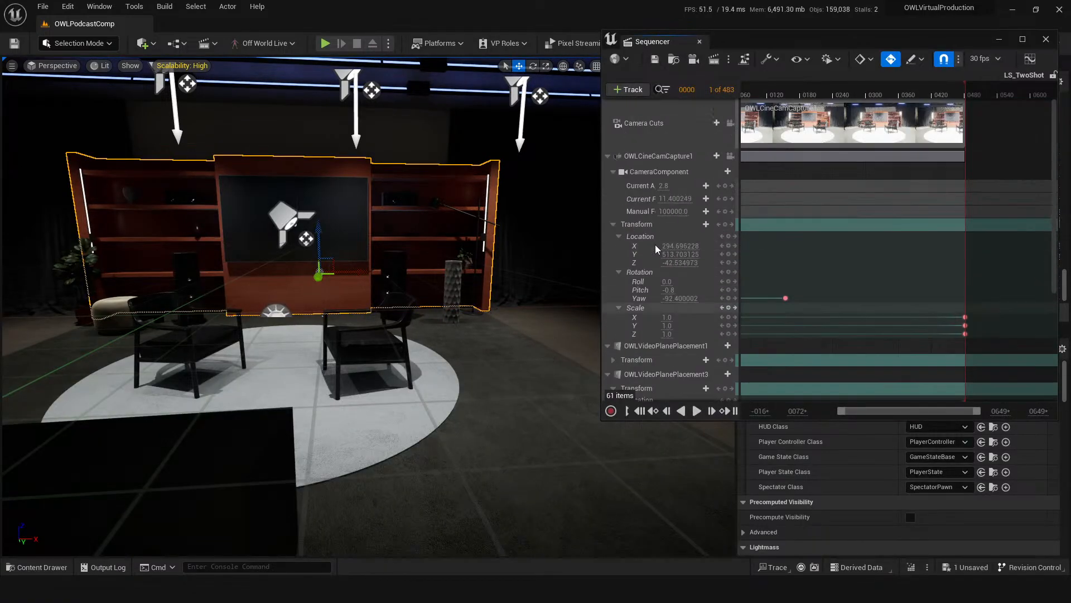
Open the LS_TwoShot2 and LS_TwoShot3 level sequences in turn and inspect their tracks and the studio scene.
{"action": "key", "text": "ctrl+space"}
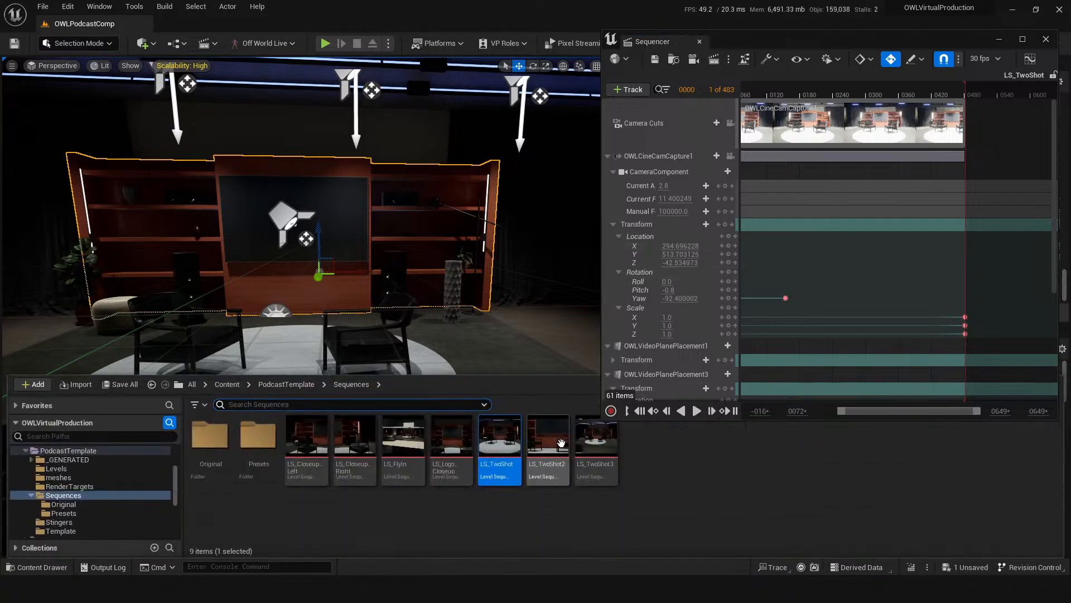
{"action": "double_click", "coordinate": [551, 465]}
{"action": "scroll", "coordinate": [638, 229], "scroll_direction": "down", "scroll_amount": 2}
{"action": "scroll", "coordinate": [664, 257], "scroll_direction": "up", "scroll_amount": 2}
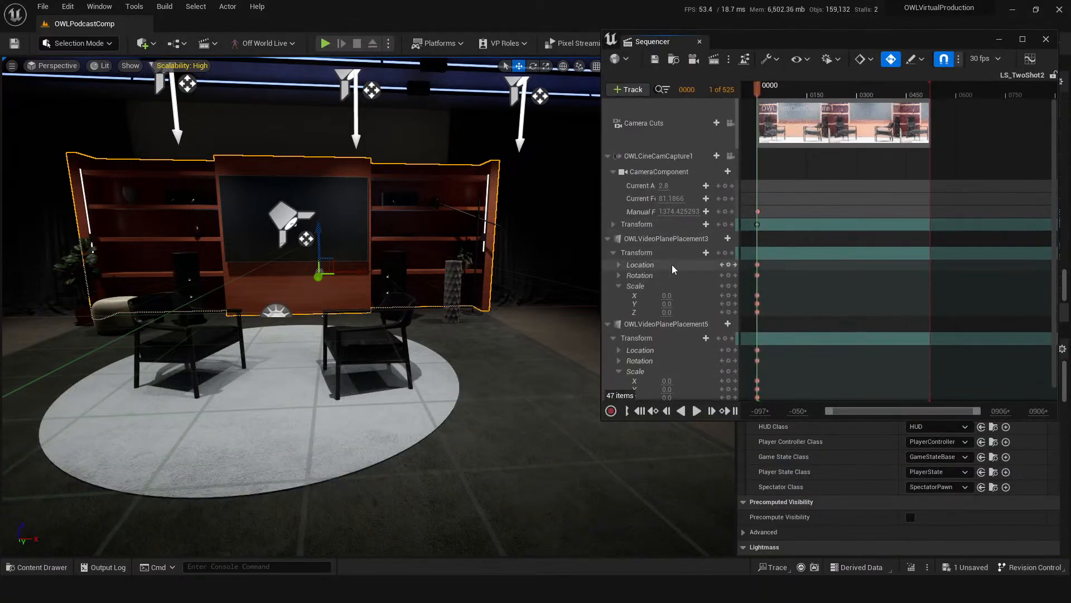
{"action": "right_click_drag", "start_coordinate": [534, 350], "coordinate": [516, 352]}
{"action": "key", "text": "ctrl+space"}
{"action": "double_click", "coordinate": [597, 463]}
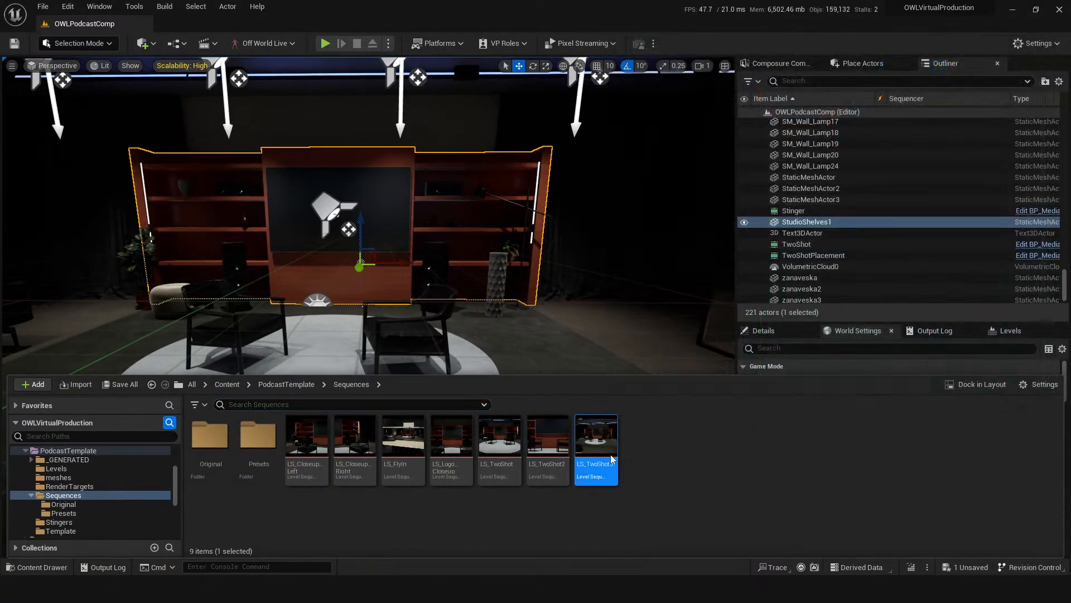
{"action": "scroll", "coordinate": [675, 261], "scroll_direction": "down", "scroll_amount": 1}
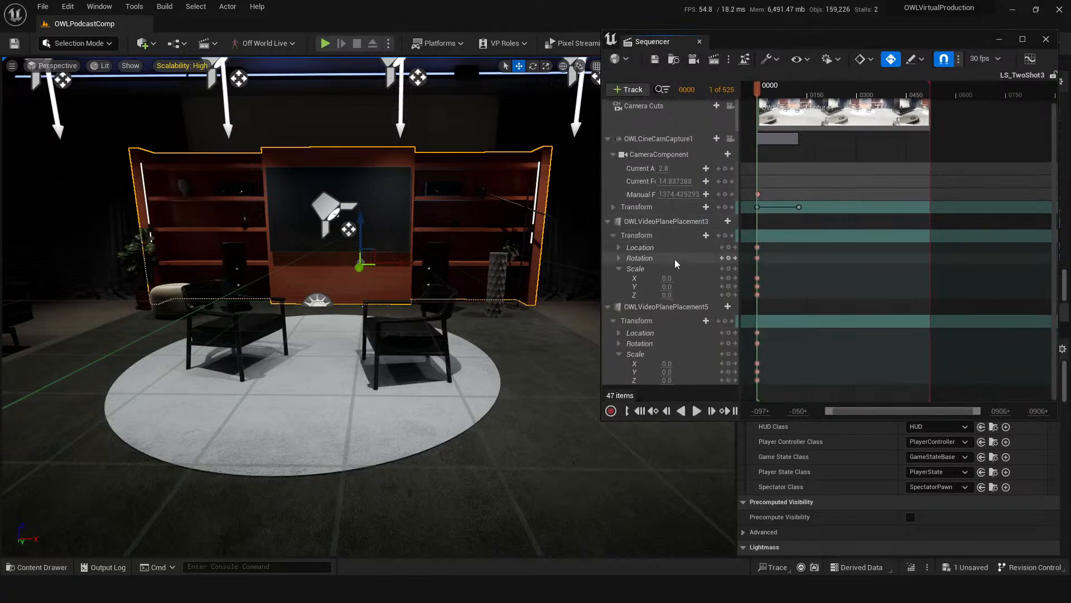
{"action": "right_click_drag", "start_coordinate": [524, 346], "coordinate": [497, 323]}
Open LS_PC_Preset2 from the Presets folder, scrub its timeline to frame 32, and inspect the changed set.
{"action": "key", "text": "ctrl+space"}
{"action": "double_click", "coordinate": [258, 436]}
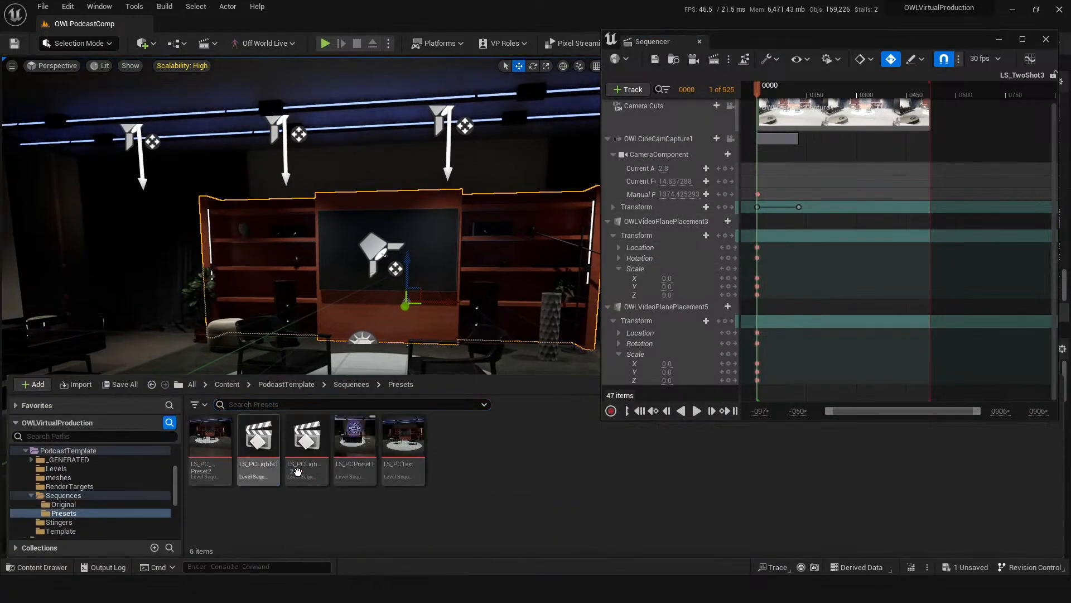
{"action": "left_click", "coordinate": [218, 453]}
{"action": "double_click", "coordinate": [211, 446]}
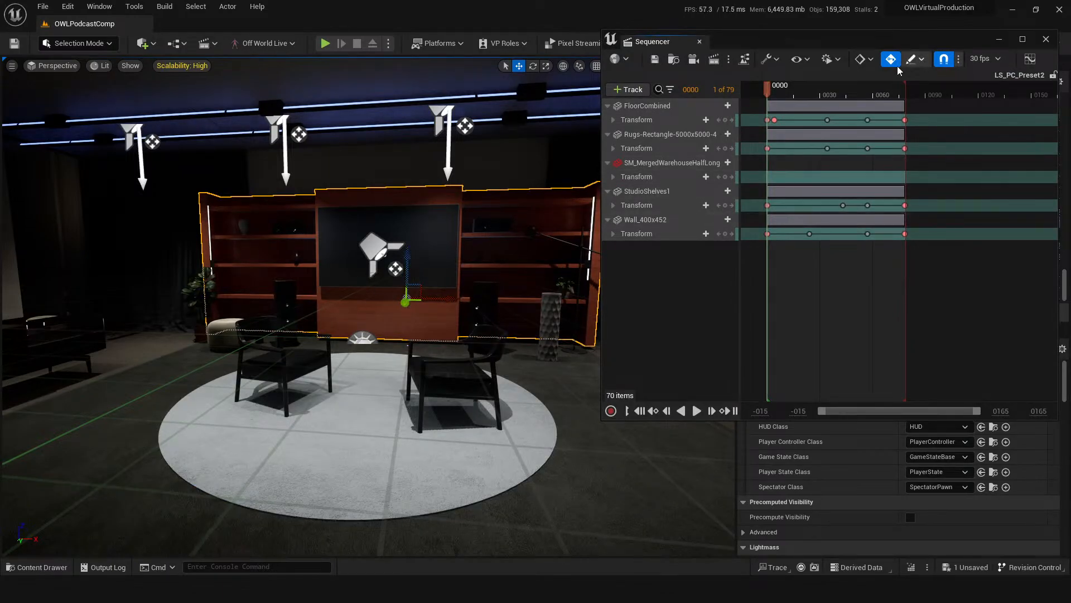
{"action": "left_click_drag", "start_coordinate": [776, 96], "coordinate": [824, 124]}
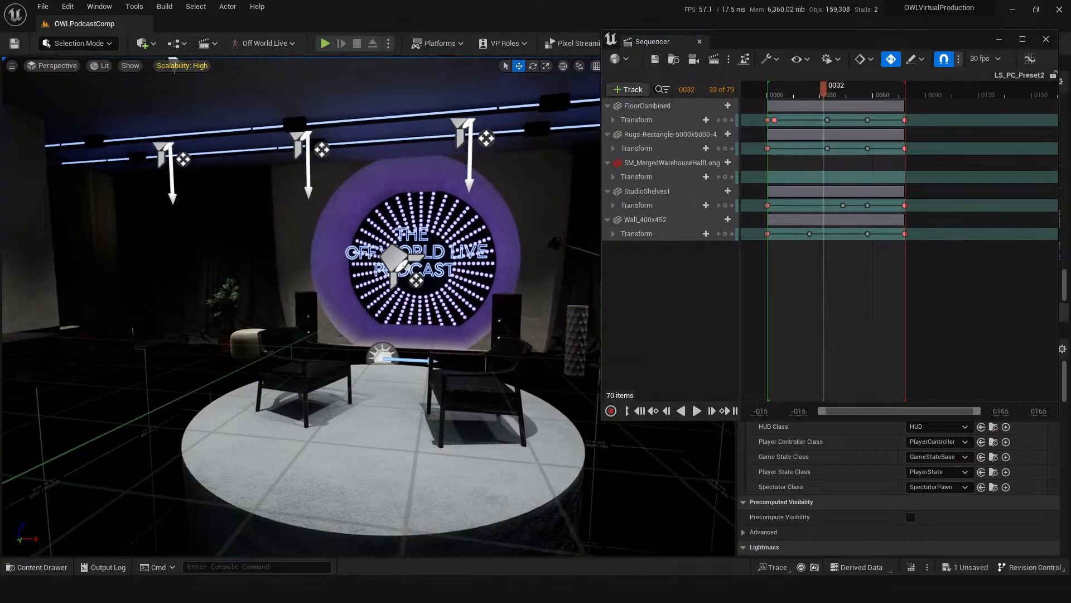
{"action": "left_click", "coordinate": [36, 567]}
{"action": "right_click_drag", "start_coordinate": [304, 306], "coordinate": [322, 355]}
{"action": "right_click_drag", "start_coordinate": [448, 259], "coordinate": [463, 243]}
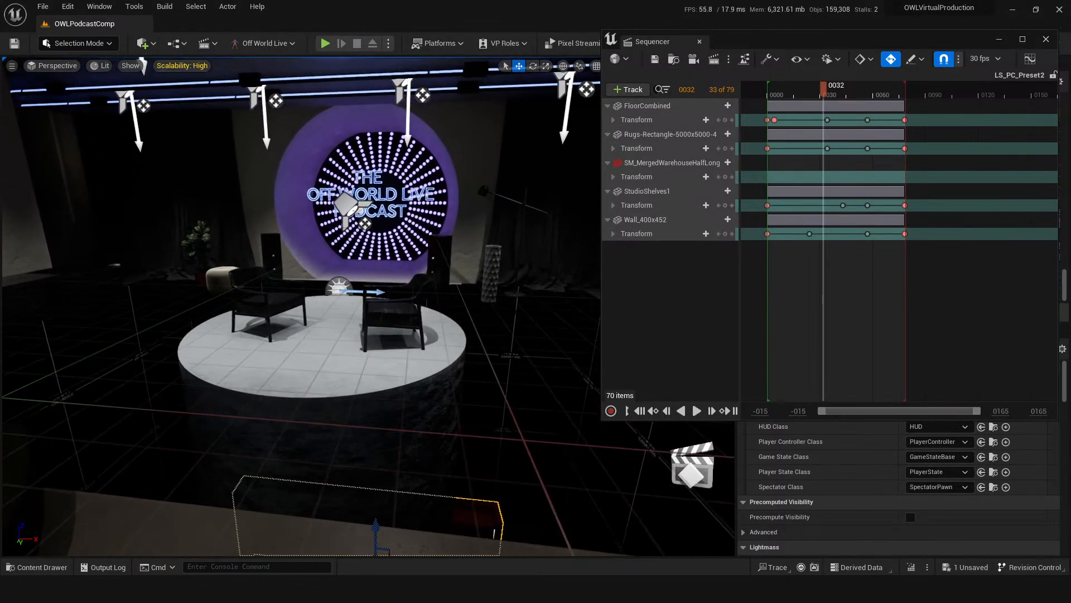
{"action": "right_click_drag", "start_coordinate": [471, 355], "coordinate": [467, 356]}
Open the LS_PCLights1 level sequence and scrub its timeline to check the lighting.
{"action": "key", "text": "ctrl+space"}
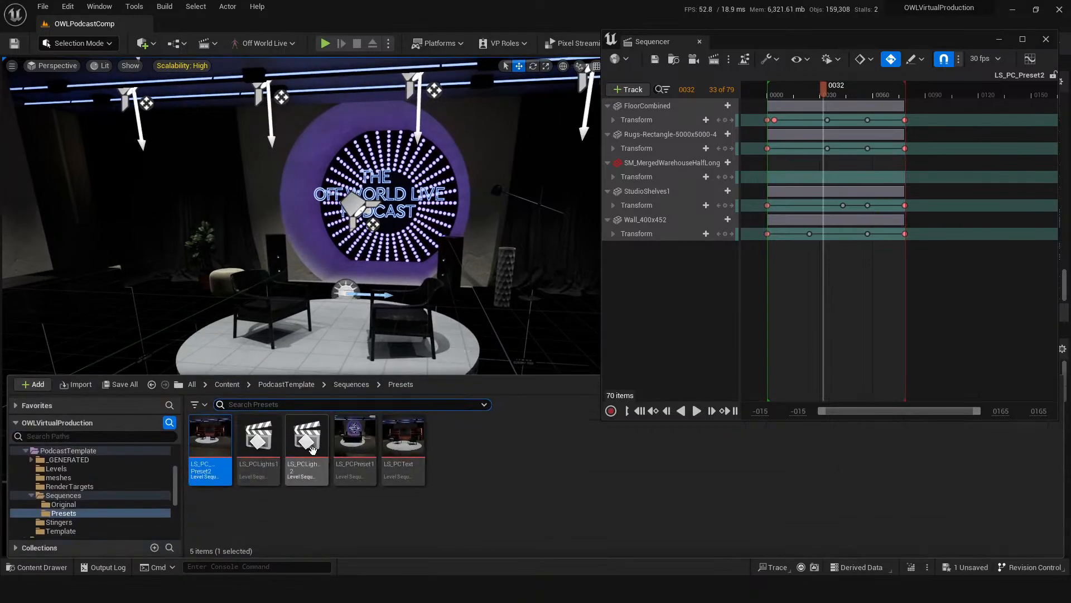
{"action": "double_click", "coordinate": [268, 445]}
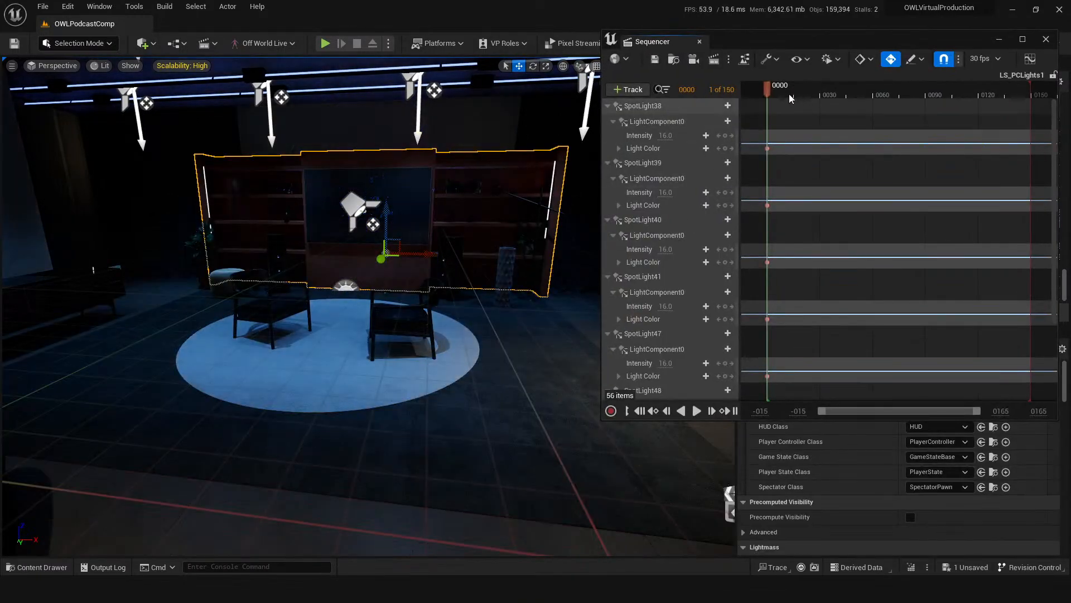
{"action": "left_click_drag", "start_coordinate": [809, 95], "coordinate": [859, 86]}
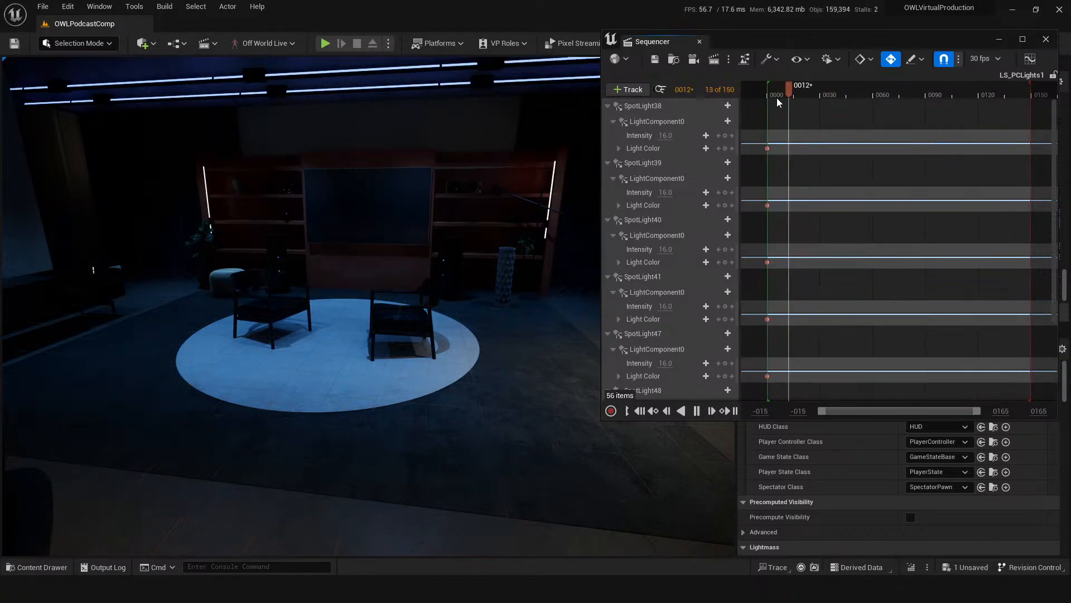
Open the LS_PCLights1_2 level sequence and look around the studio under its lighting.
{"action": "key", "text": "ctrl+space"}
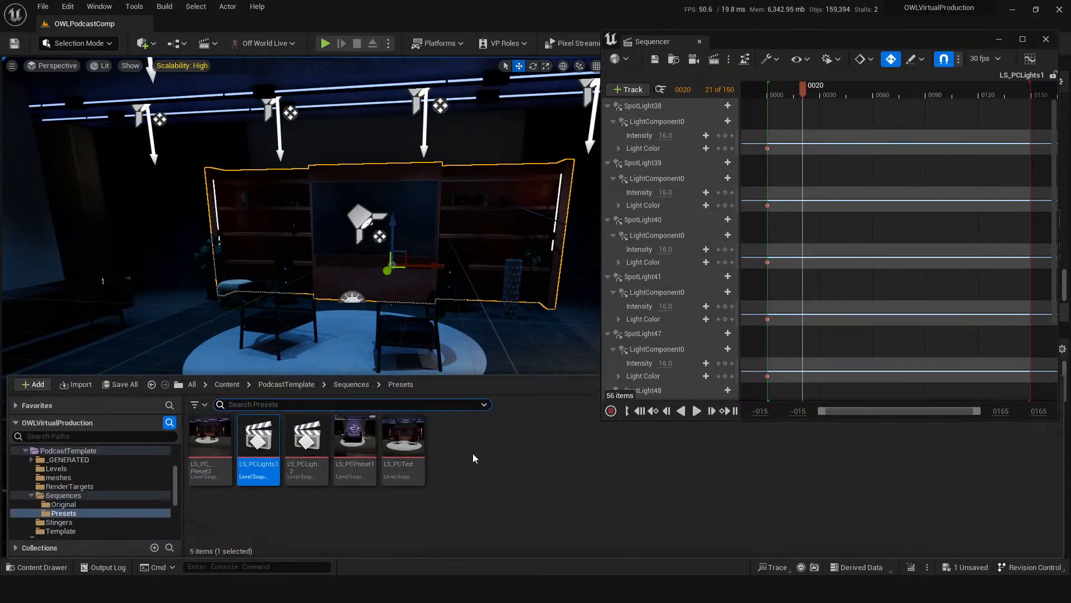
{"action": "left_click", "coordinate": [307, 441]}
{"action": "double_click", "coordinate": [314, 448]}
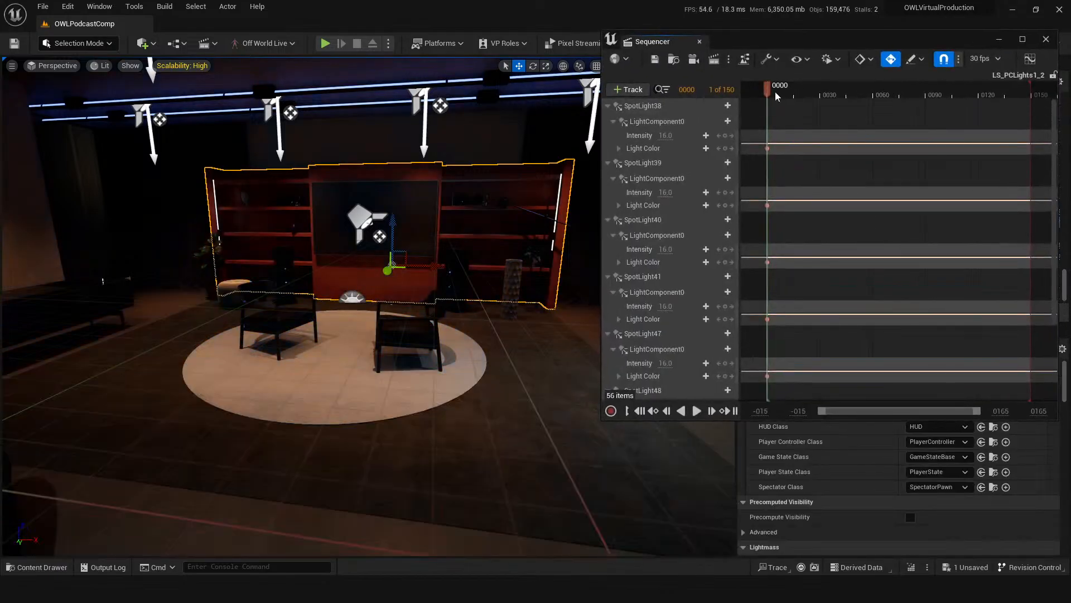
{"action": "right_click", "coordinate": [405, 330]}
{"action": "right_click_drag", "start_coordinate": [337, 423], "coordinate": [344, 422]}
Open the LS_PCPreset1 level sequence and scrub its playhead back to frame -1.
{"action": "key", "text": "ctrl+space"}
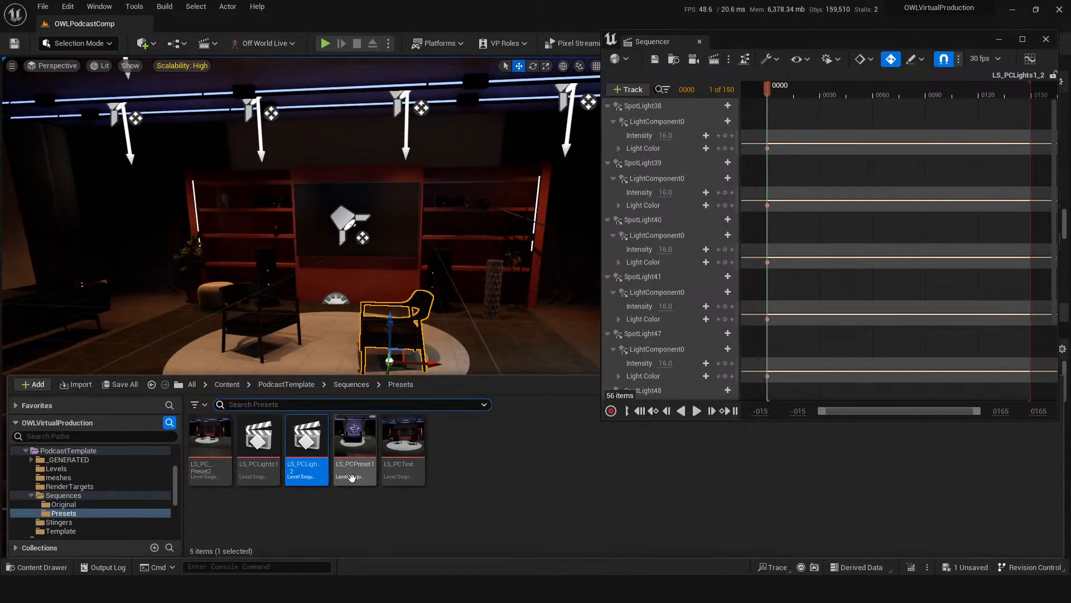
{"action": "double_click", "coordinate": [352, 474]}
{"action": "mouse_move", "coordinate": [774, 95]}
{"action": "left_mouse_down"}
{"action": "mouse_move", "coordinate": [855, 99]}
{"action": "mouse_move", "coordinate": [767, 97]}
{"action": "left_mouse_up"}
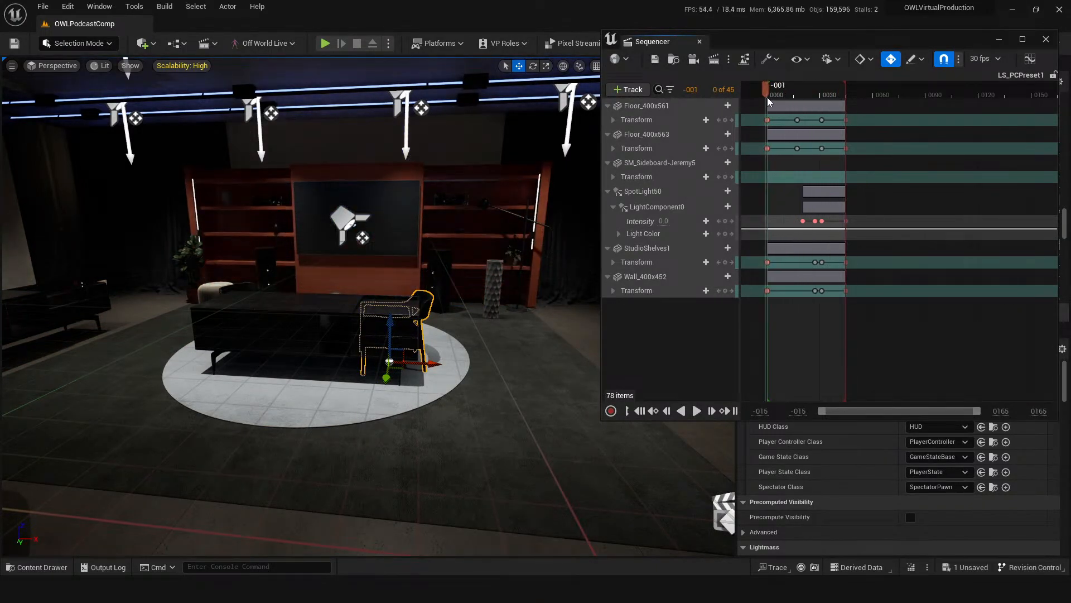
Select the sideboard standing on the round rug and delete its SM_Sideboard-Jeremy5 track from LS_PCPreset1.
{"action": "left_click", "coordinate": [319, 328]}
{"action": "right_click_drag", "start_coordinate": [356, 439], "coordinate": [392, 446]}
{"action": "right_click_drag", "start_coordinate": [413, 314], "coordinate": [430, 314]}
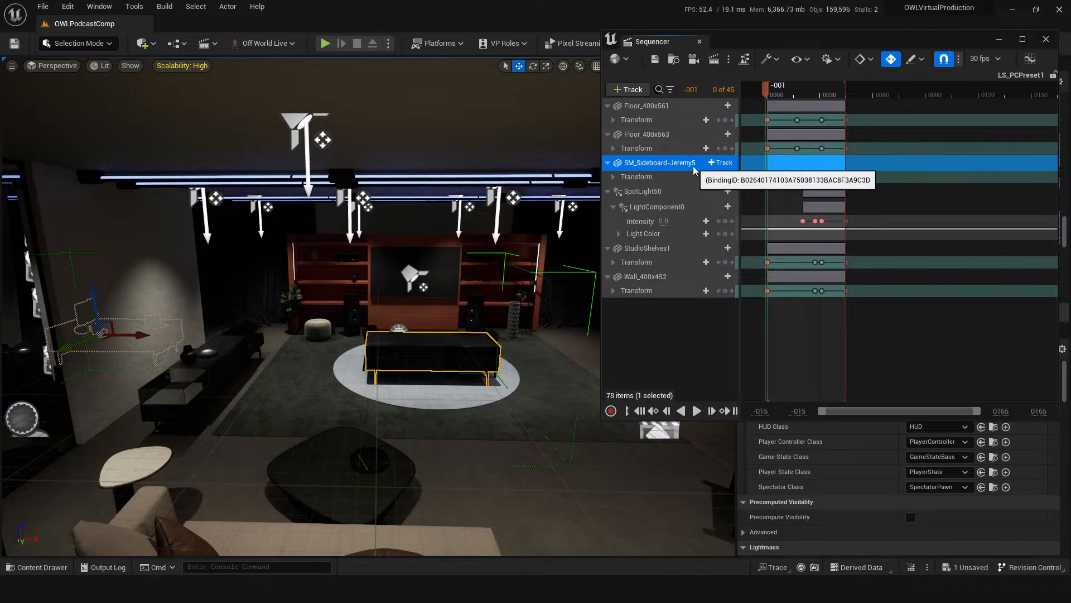
{"action": "key", "text": "Delete"}
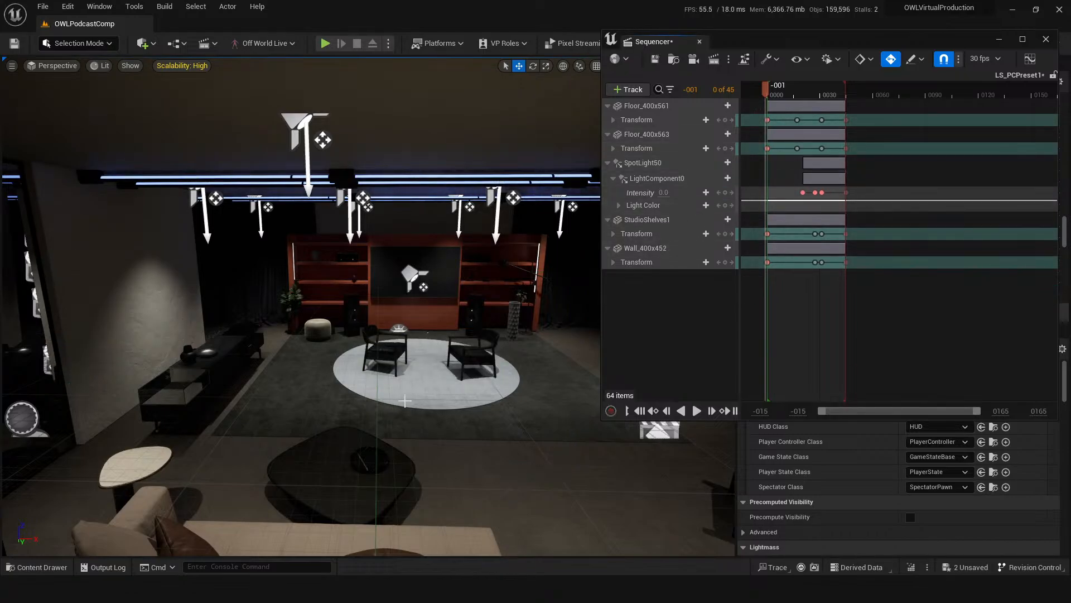
Open the LS_PCText level sequence and scrub its timeline back to frame 24 to check the studio.
{"action": "right_click_drag", "start_coordinate": [405, 401], "coordinate": [385, 307]}
{"action": "left_click", "coordinate": [359, 351]}
{"action": "right_click_drag", "start_coordinate": [359, 351], "coordinate": [435, 351]}
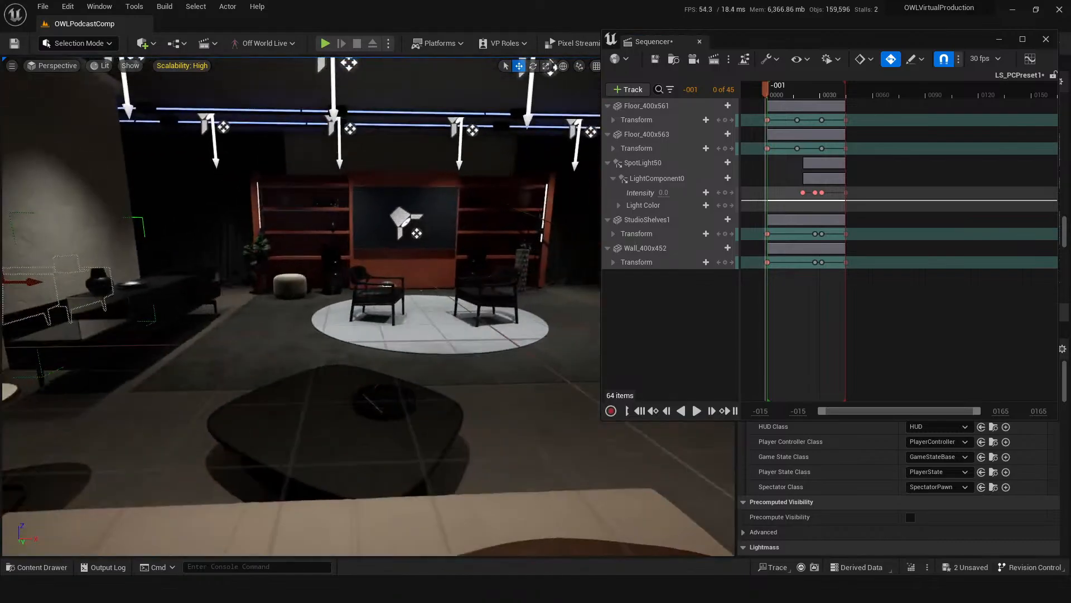
{"action": "right_click_drag", "start_coordinate": [359, 352], "coordinate": [379, 335]}
{"action": "key", "text": "ctrl+space"}
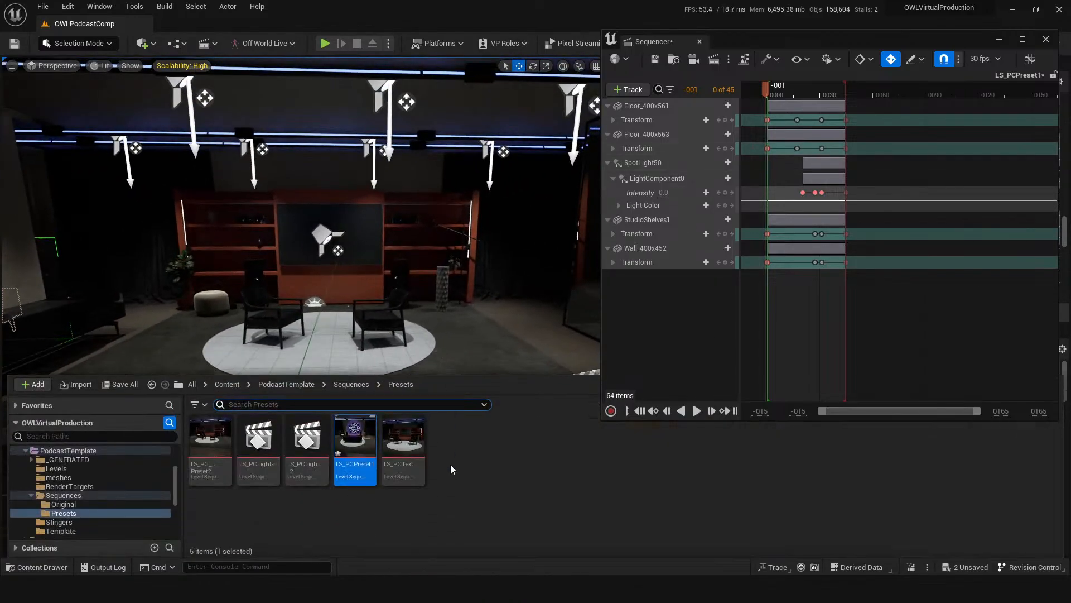
{"action": "double_click", "coordinate": [410, 453]}
{"action": "left_click", "coordinate": [774, 94]}
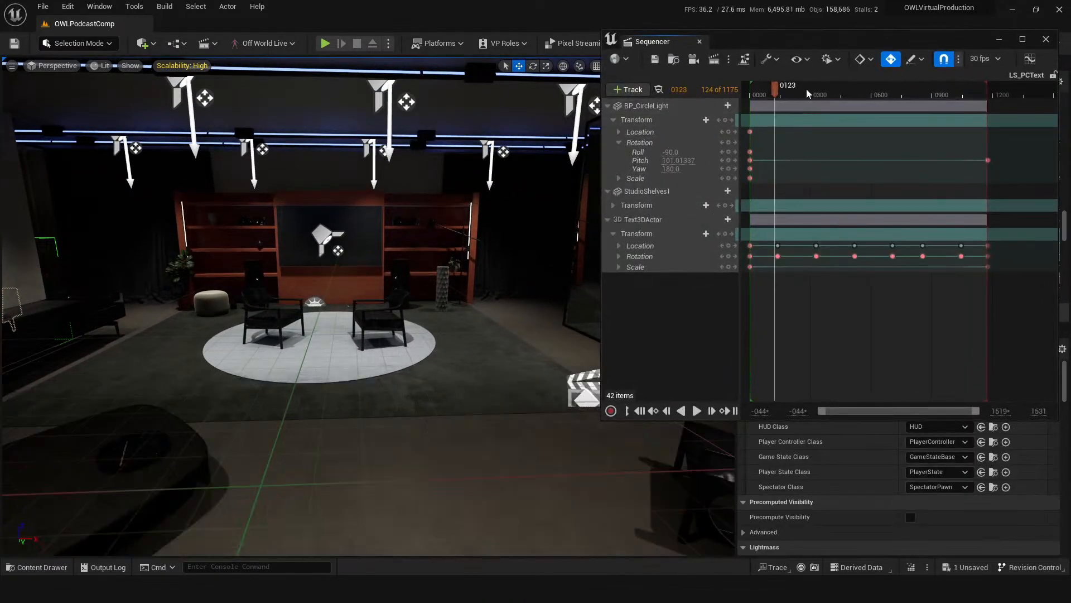
{"action": "left_click_drag", "start_coordinate": [780, 95], "coordinate": [755, 96]}
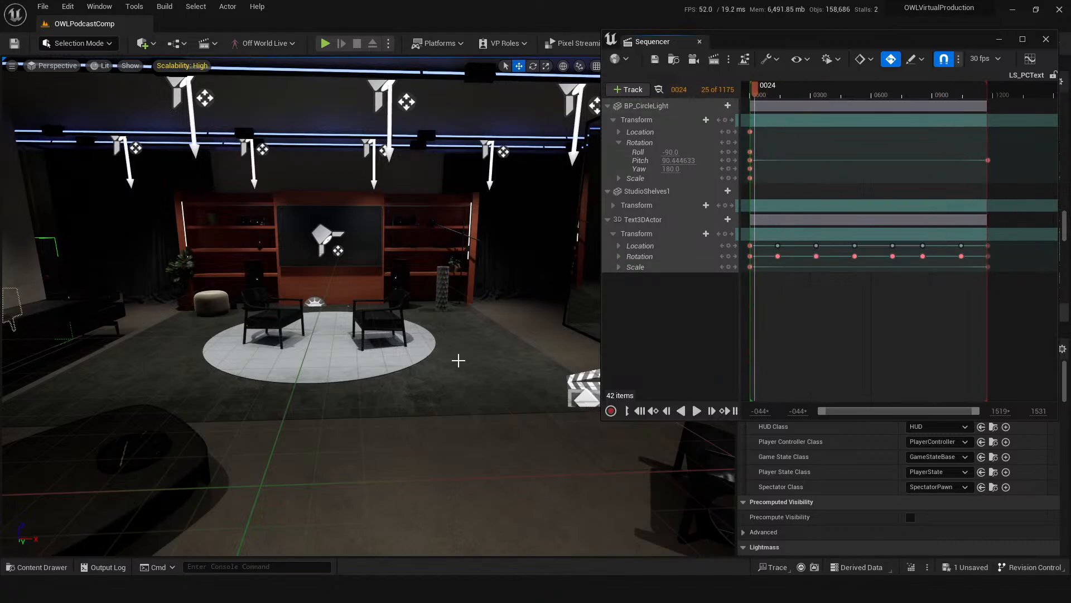
Save the current level and close the level sequence editor.
{"action": "key", "text": "ctrl+s"}
{"action": "left_click", "coordinate": [1046, 39]}
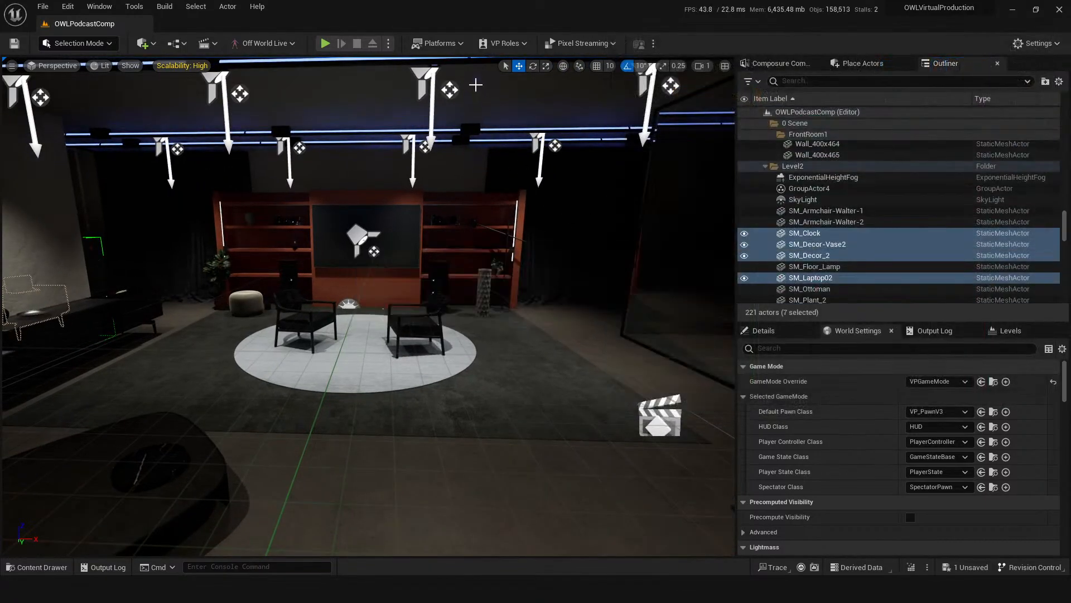
Play the level to preview the podcast preset, stop it, and read through the Play In Editor error in the message log.
{"action": "left_click", "coordinate": [325, 44]}
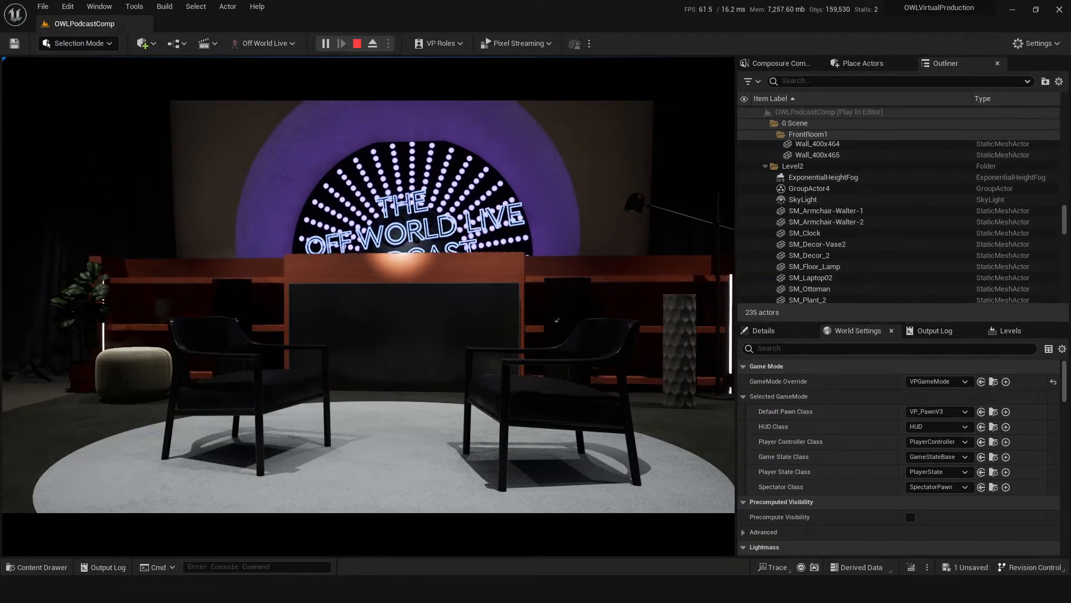
{"action": "key", "text": "Escape"}
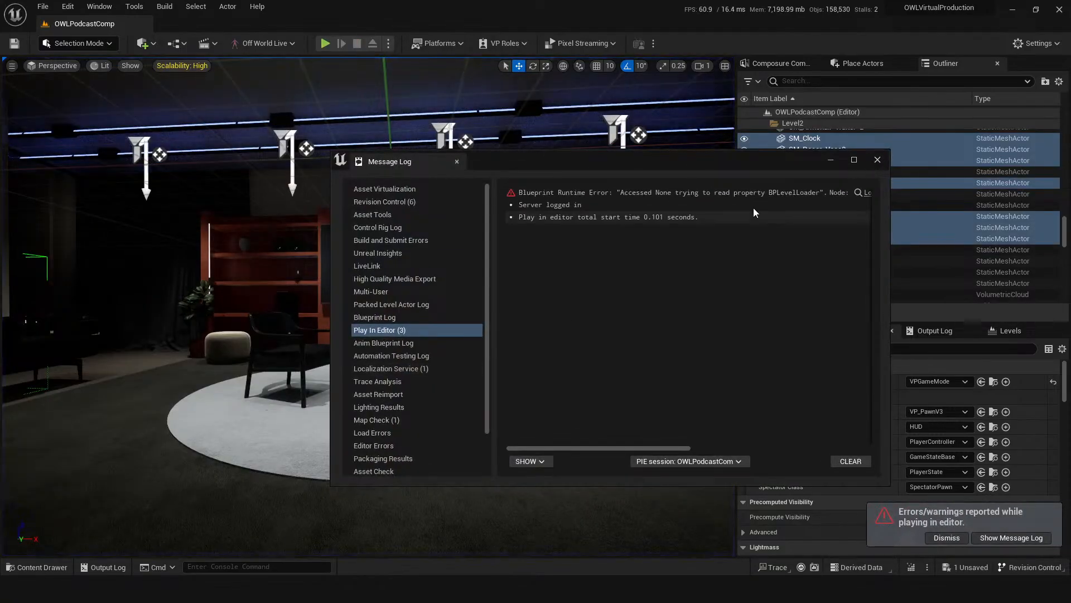
{"action": "left_click_drag", "start_coordinate": [620, 447], "coordinate": [837, 440]}
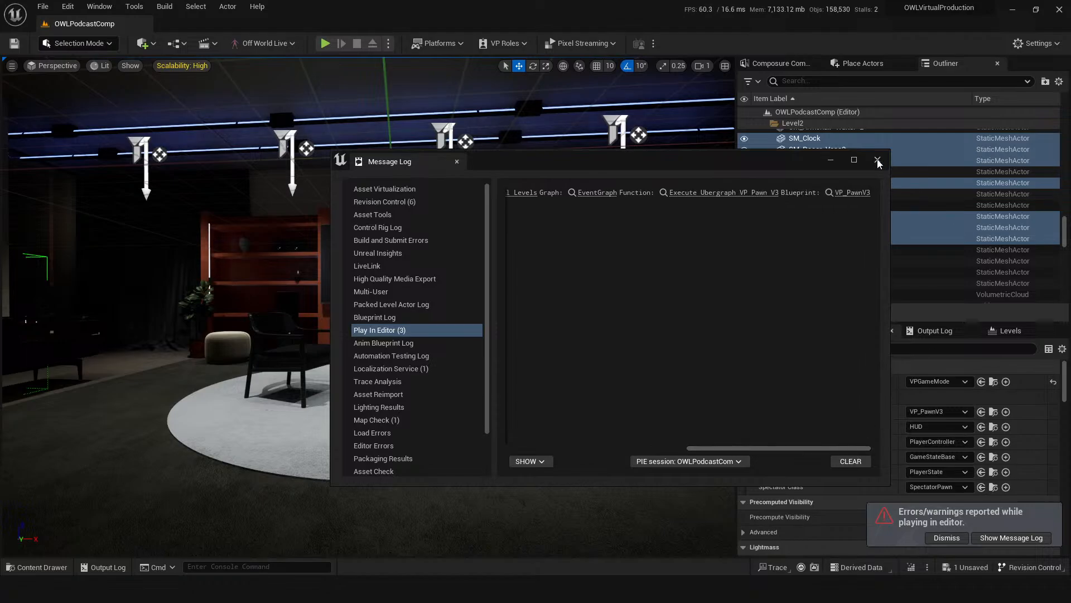
{"action": "left_click", "coordinate": [878, 160]}
Save the level, select the StudioShelves1 bookcase and check which level sequences reference it, declining its deletion.
{"action": "key", "text": "ctrl+s"}
{"action": "left_click", "coordinate": [477, 346]}
{"action": "key", "text": "ctrl+space"}
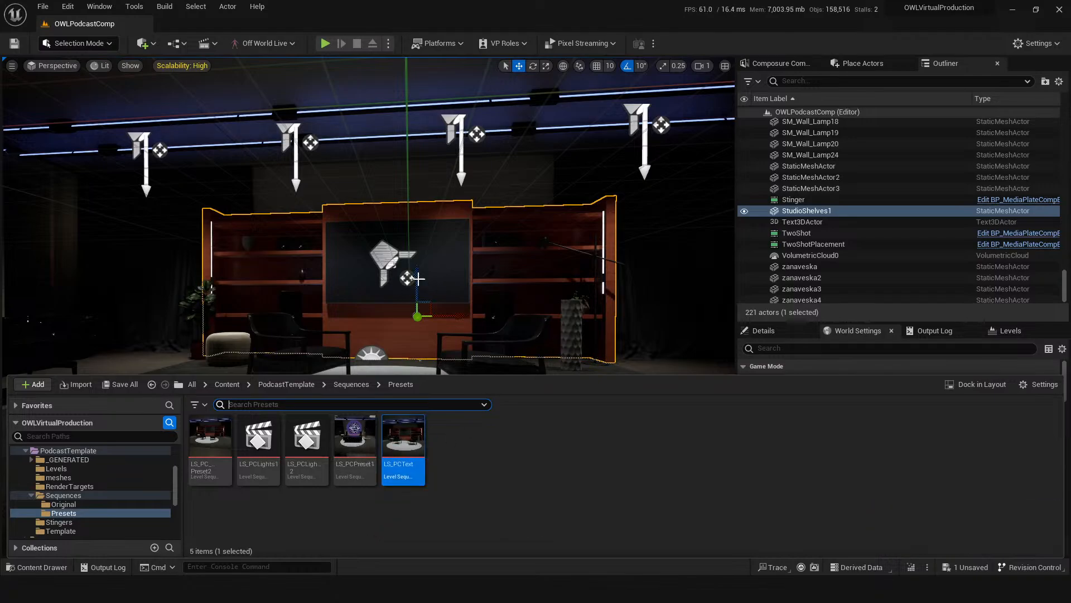
{"action": "left_click_drag", "start_coordinate": [419, 278], "coordinate": [417, 273]}
{"action": "key", "text": "Delete"}
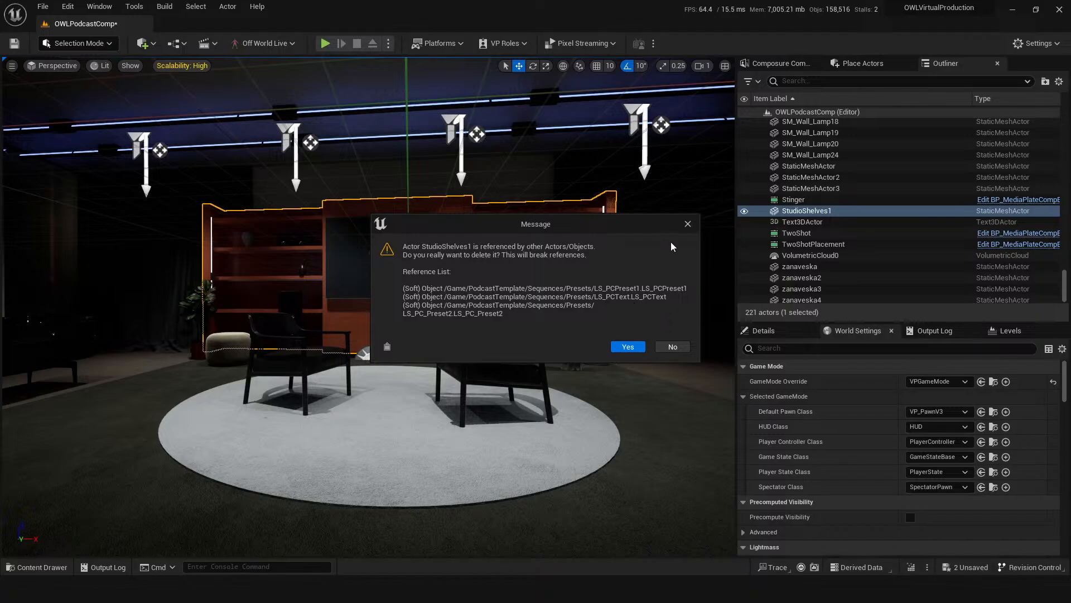
{"action": "left_click", "coordinate": [688, 225]}
Reopen the LS_PCText level sequence from the Presets folder.
{"action": "right_click_drag", "start_coordinate": [461, 397], "coordinate": [450, 397]}
{"action": "key", "text": "ctrl+space"}
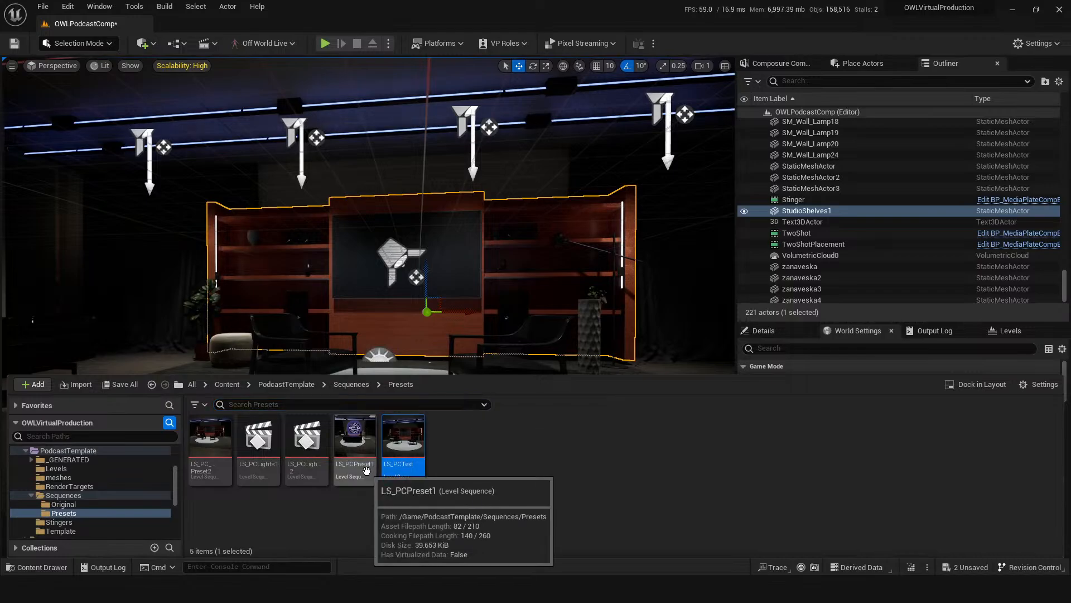
{"action": "double_click", "coordinate": [396, 471]}
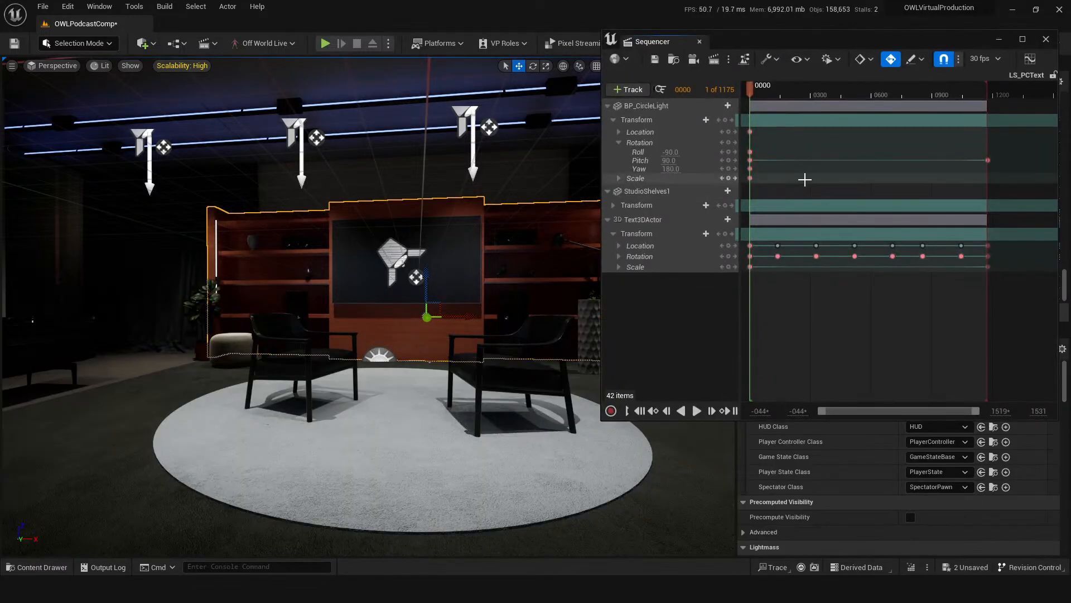
Delete the StudioShelves1 track from the LS_PCText sequence, close the sequence and save the level.
{"action": "left_click", "coordinate": [687, 192]}
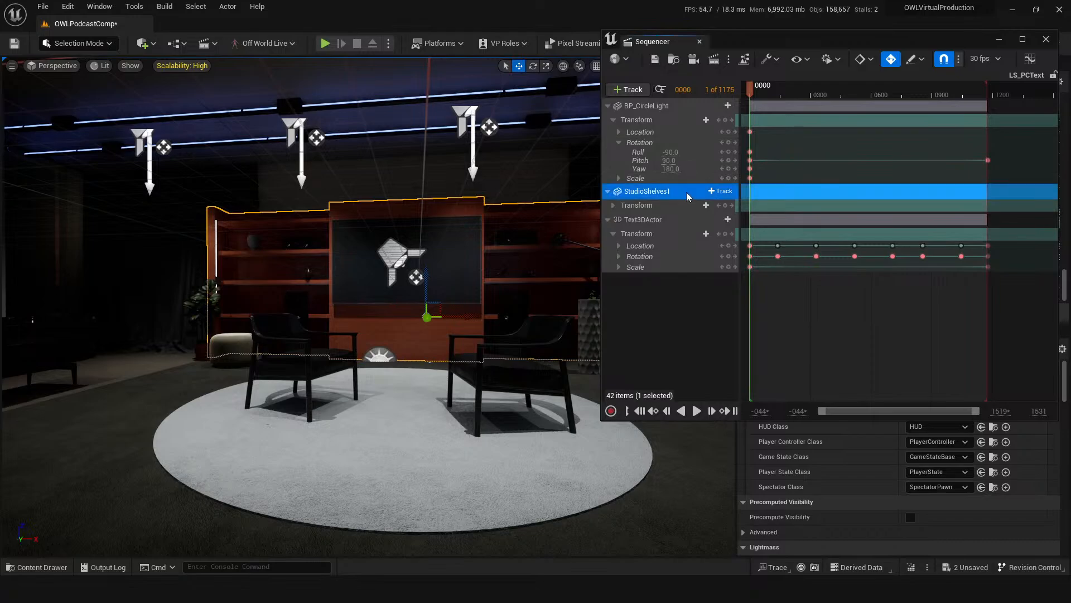
{"action": "key", "text": "Delete"}
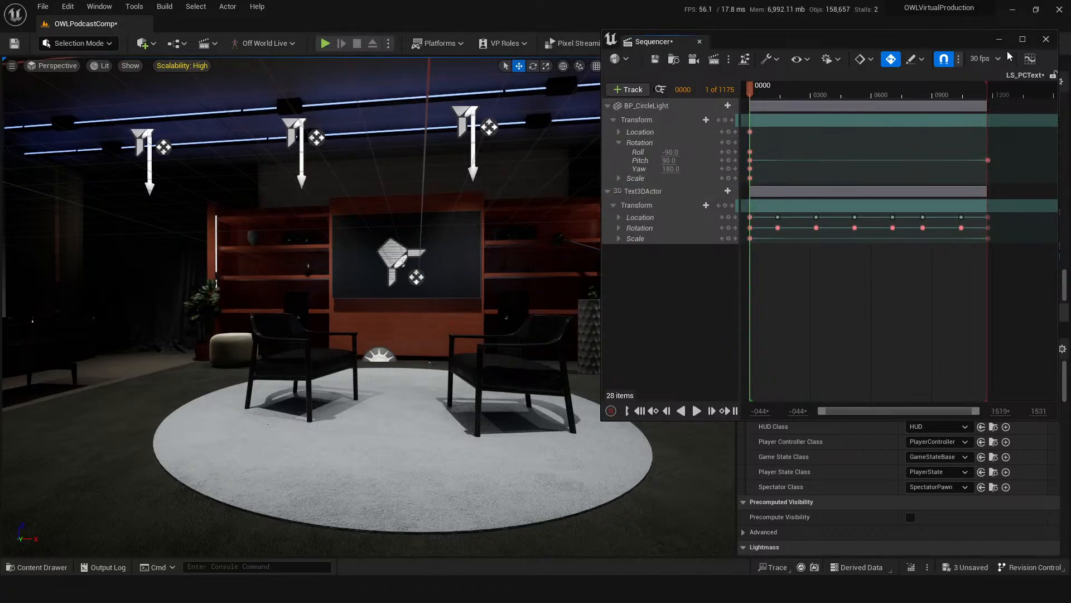
{"action": "left_click", "coordinate": [1046, 40]}
{"action": "key", "text": "ctrl+s"}
Lower the StudioShelves1 mesh slightly towards the studio floor and save the level.
{"action": "left_click", "coordinate": [402, 322]}
{"action": "right_click_drag", "start_coordinate": [402, 323], "coordinate": [391, 323]}
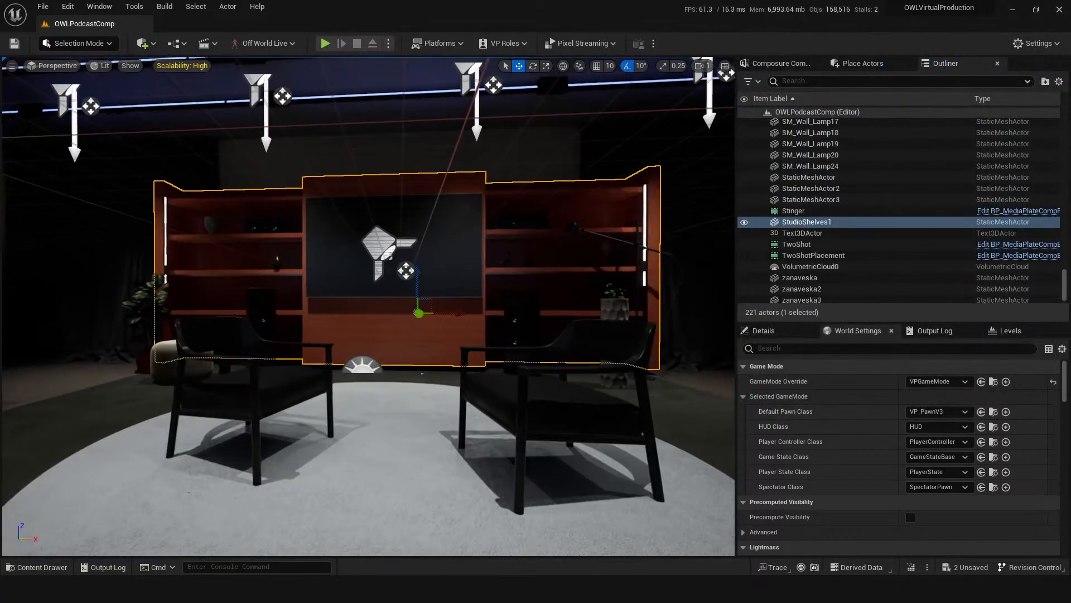
{"action": "left_click_drag", "start_coordinate": [418, 277], "coordinate": [419, 283]}
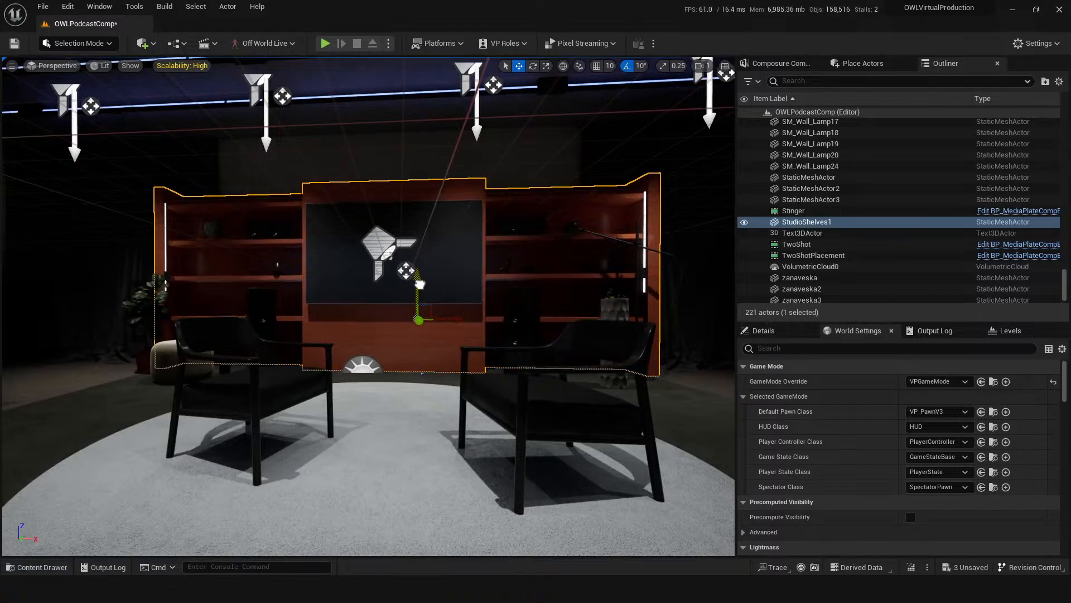
{"action": "scroll", "coordinate": [399, 435], "scroll_direction": "up", "scroll_amount": 3}
{"action": "key", "text": "ctrl+s"}
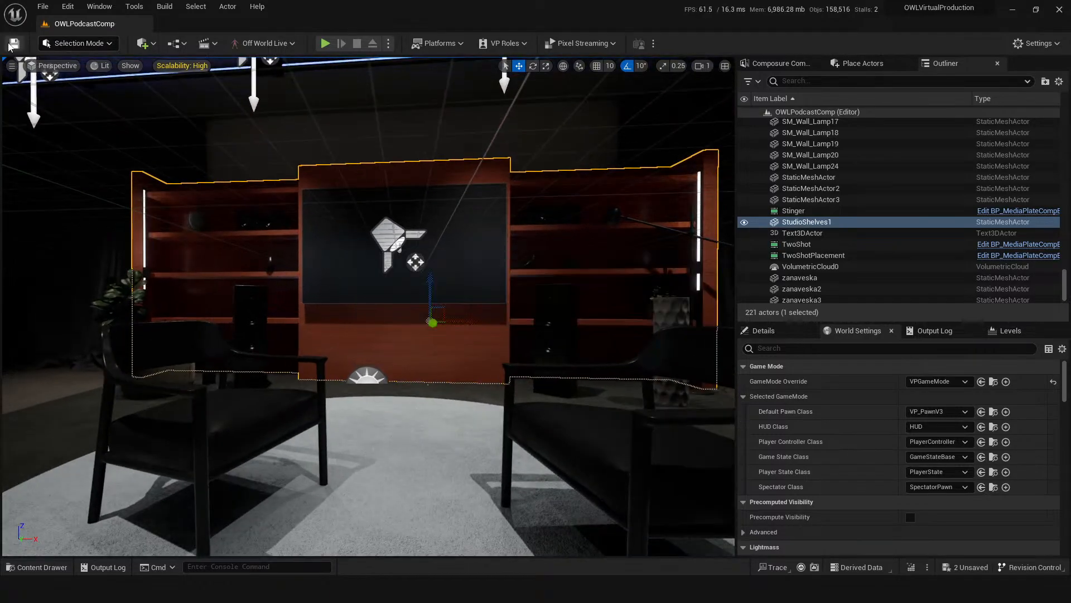
Play the level in the editor to check the shelves' placement, and stop the playback.
{"action": "left_click", "coordinate": [323, 43]}
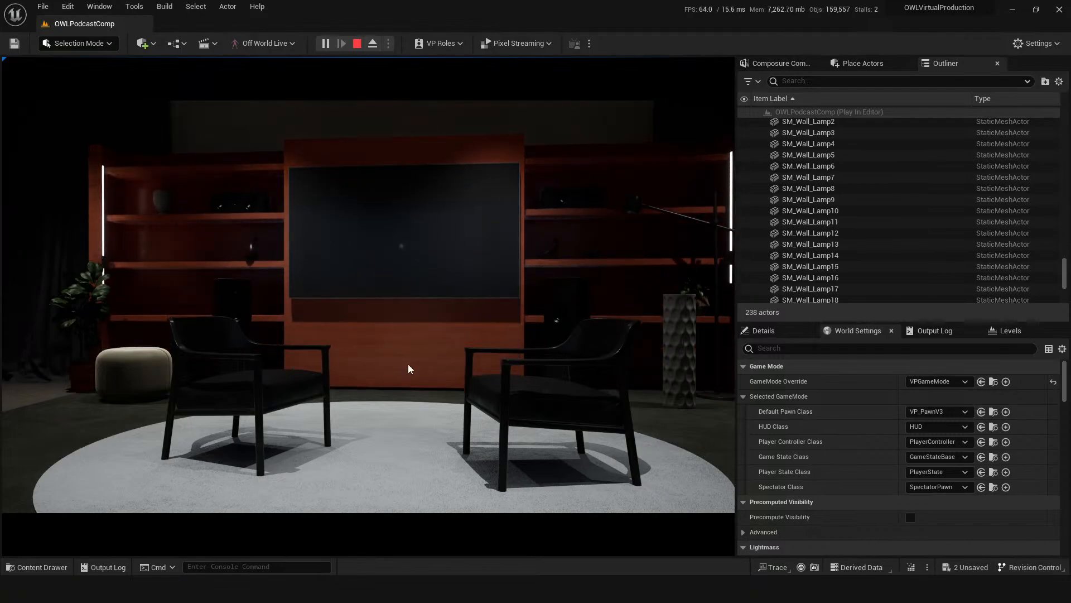
{"action": "key", "text": "Escape"}
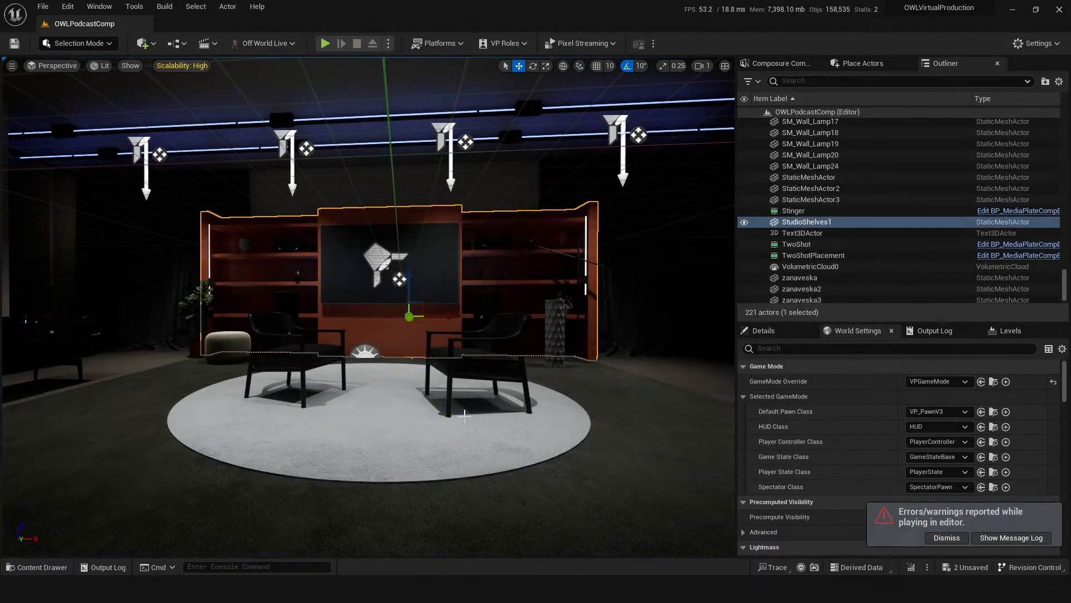
Save the modified LS_PCText level sequence without saving the level under another name.
{"action": "key", "text": "ctrl+space"}
{"action": "double_click", "coordinate": [389, 455]}
{"action": "key", "text": "ctrl+alt+s"}
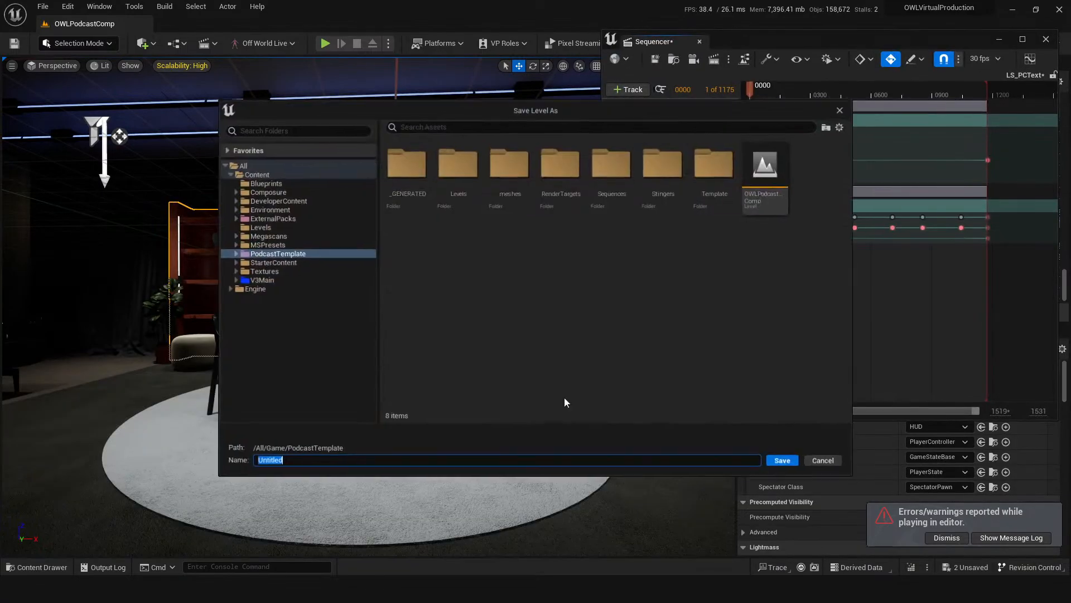
{"action": "left_click", "coordinate": [846, 107]}
{"action": "left_click", "coordinate": [1046, 39]}
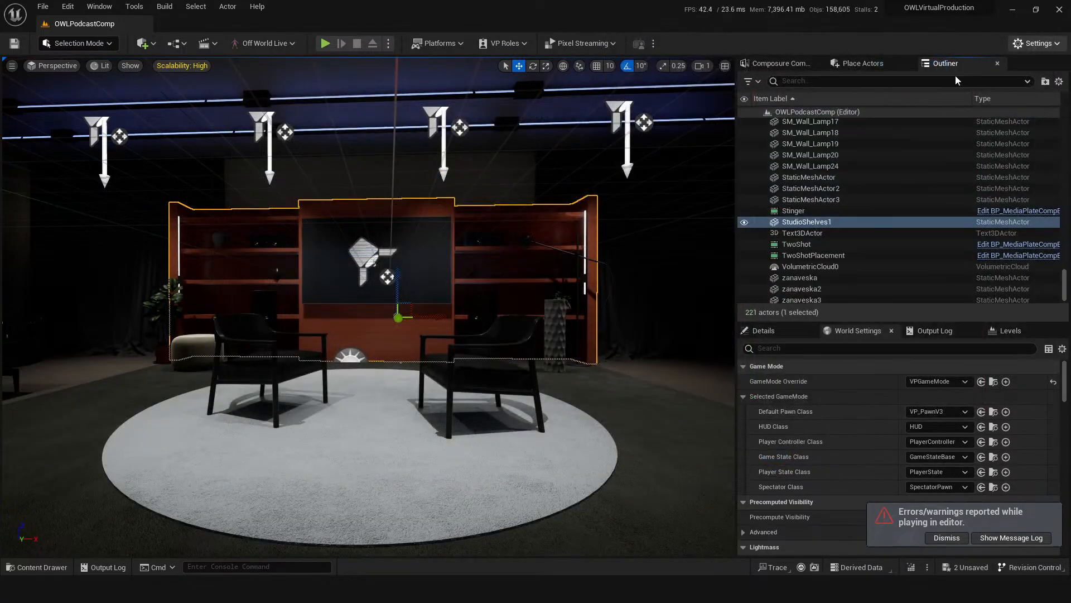
{"action": "left_click", "coordinate": [658, 268]}
{"action": "key", "text": "ctrl+space"}
{"action": "key", "text": "ctrl+s"}
Open the LS_PCPreset1 sequence and lower StudioShelves1 slightly at frame 0.
{"action": "double_click", "coordinate": [355, 438]}
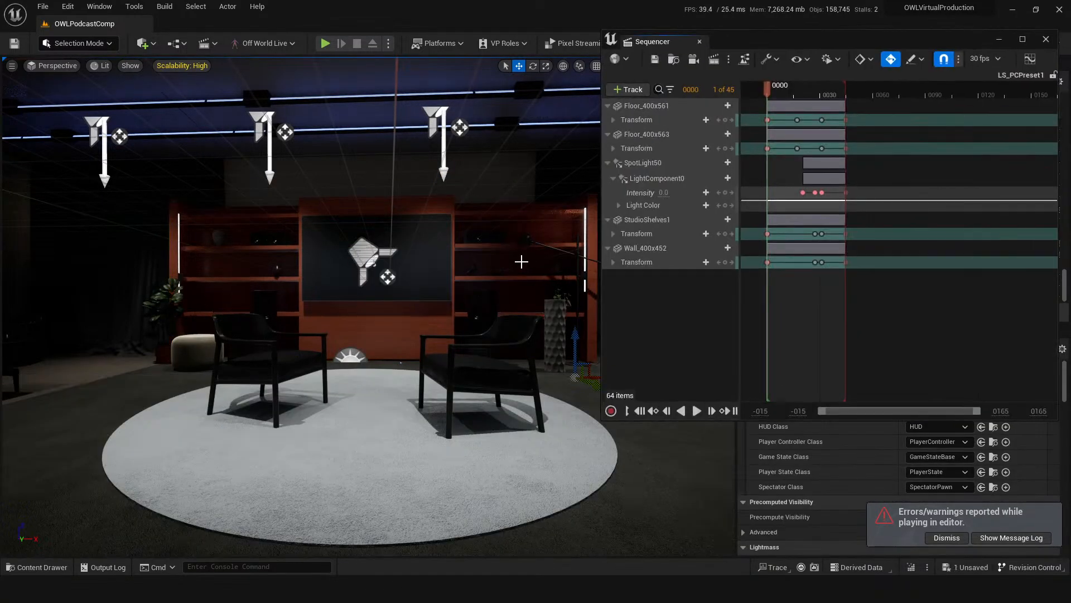
{"action": "left_click", "coordinate": [646, 220]}
{"action": "key", "text": "f"}
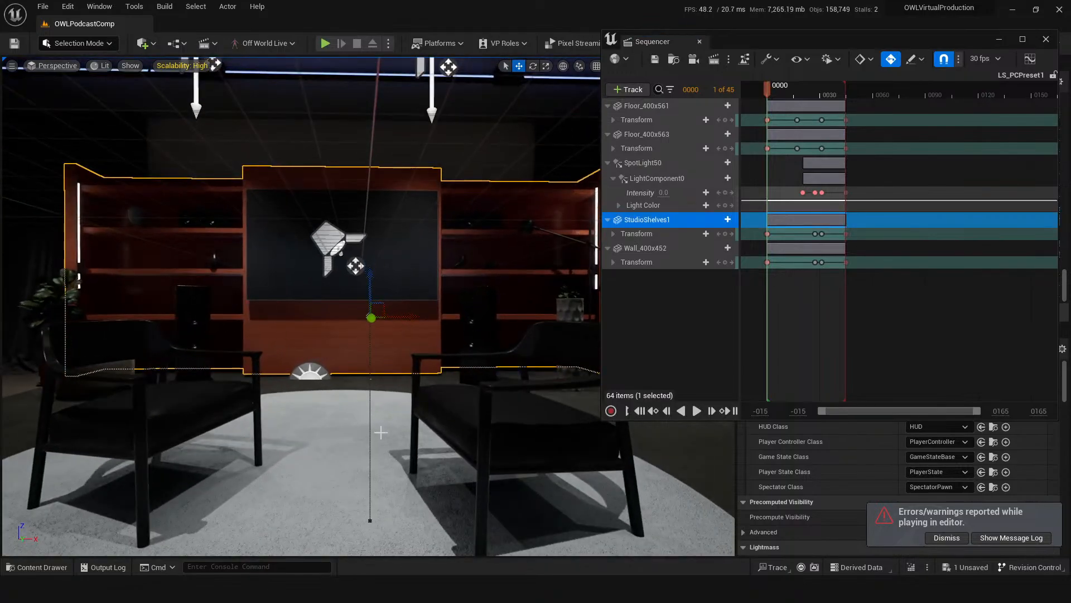
{"action": "key", "text": "w"}
{"action": "mouse_move", "coordinate": [352, 399]}
{"action": "right_mouse_down"}
{"action": "mouse_move", "coordinate": [329, 400]}
{"action": "mouse_move", "coordinate": [346, 411]}
{"action": "right_mouse_up"}
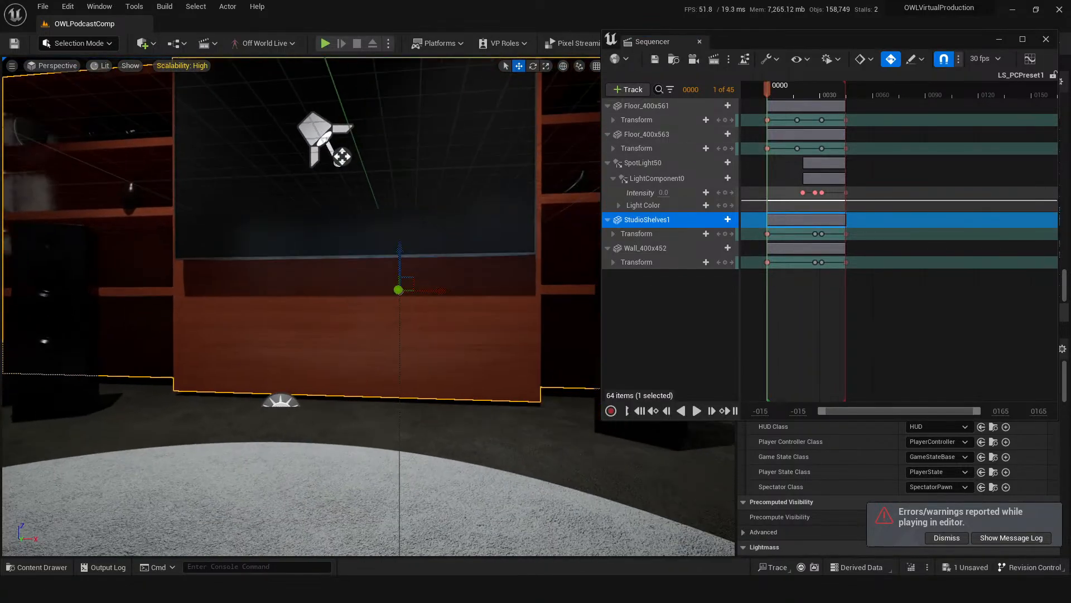
{"action": "left_click_drag", "start_coordinate": [399, 252], "coordinate": [399, 259]}
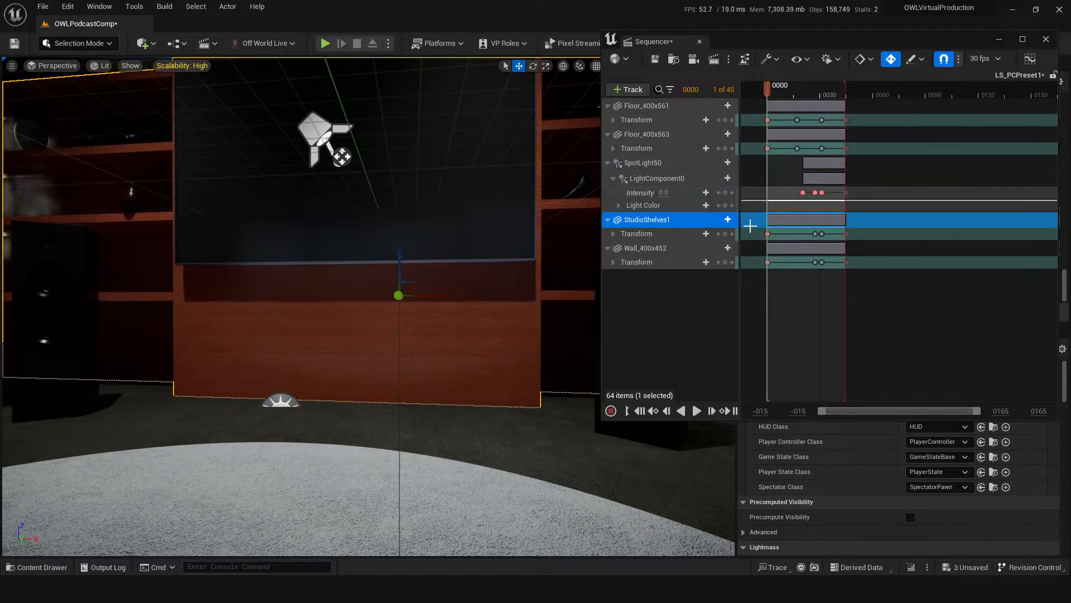
Replace the StudioShelves1 transform key at frame 45 with a copy of its frame 0 key, save LS_PCPreset1 and close it.
{"action": "left_click", "coordinate": [732, 234]}
{"action": "left_click", "coordinate": [732, 233]}
{"action": "left_click", "coordinate": [732, 234]}
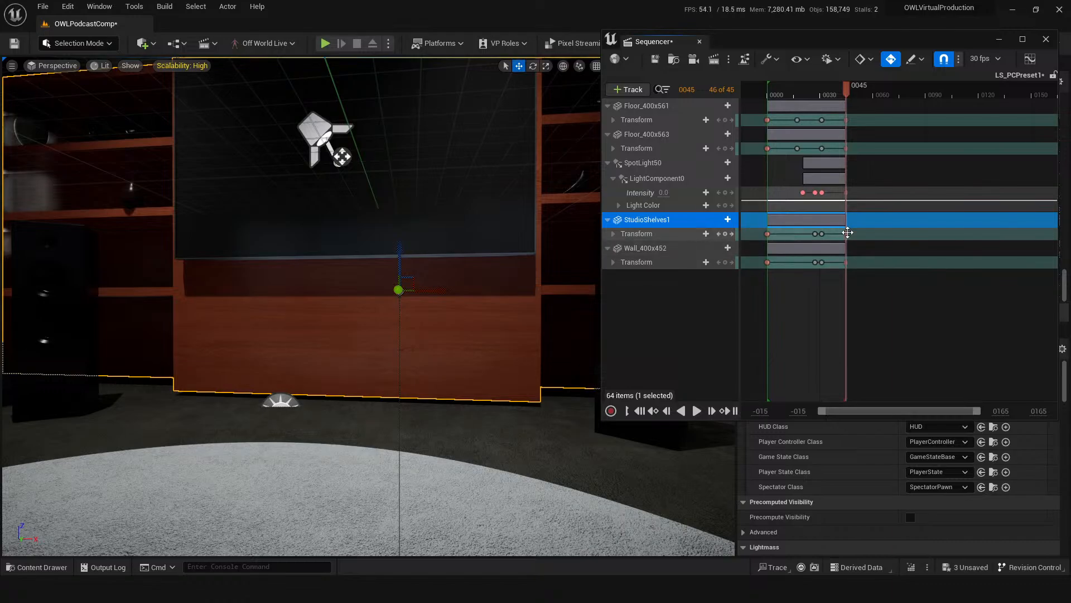
{"action": "key", "text": "ctrl+z"}
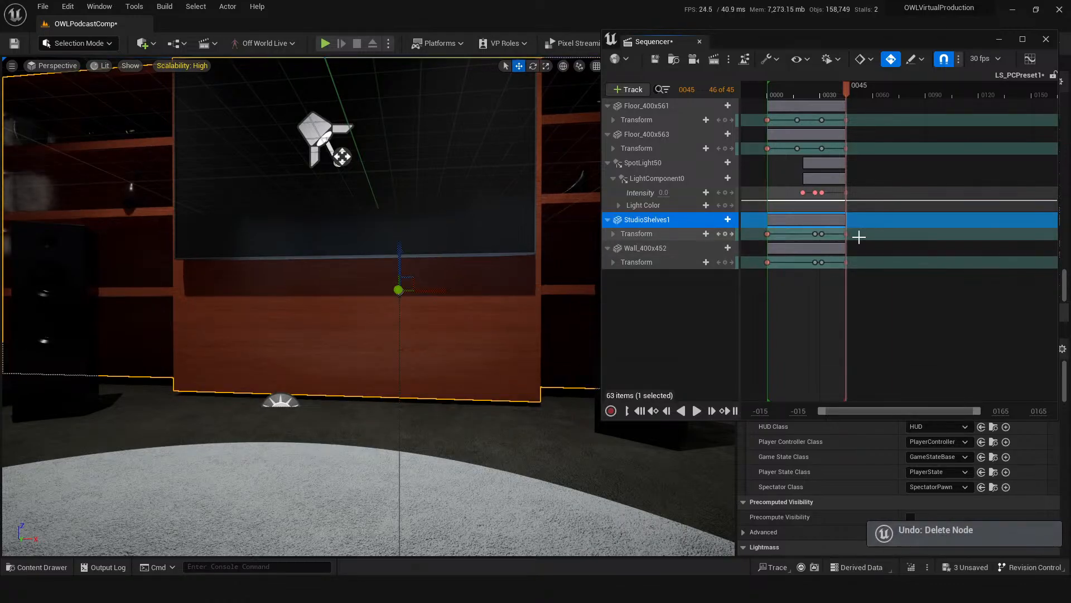
{"action": "left_click", "coordinate": [847, 233]}
{"action": "key", "text": "Delete"}
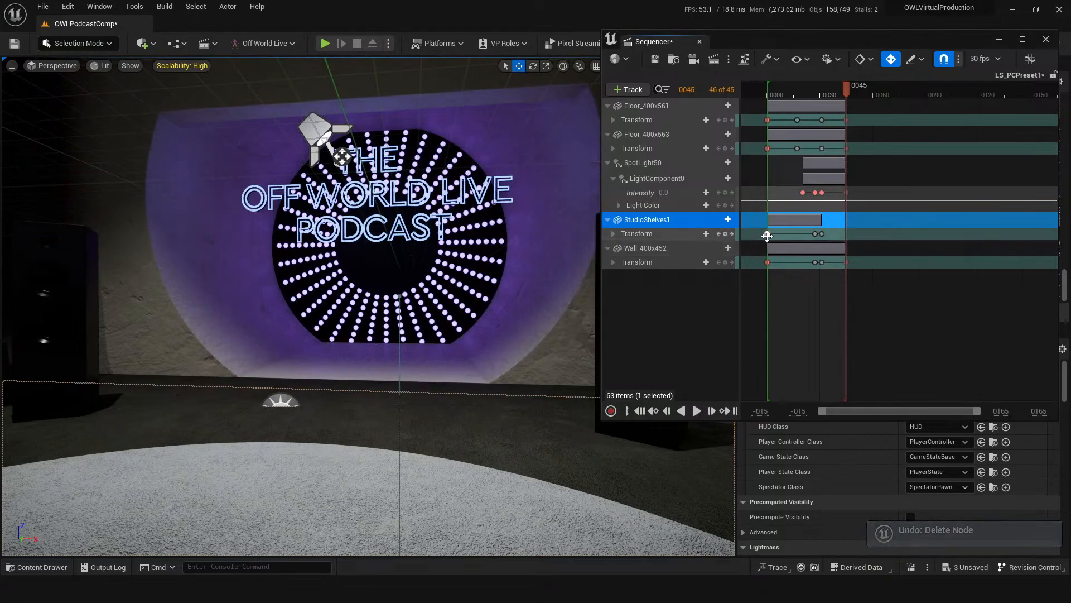
{"action": "left_click_drag", "start_coordinate": [767, 234], "coordinate": [827, 236]}
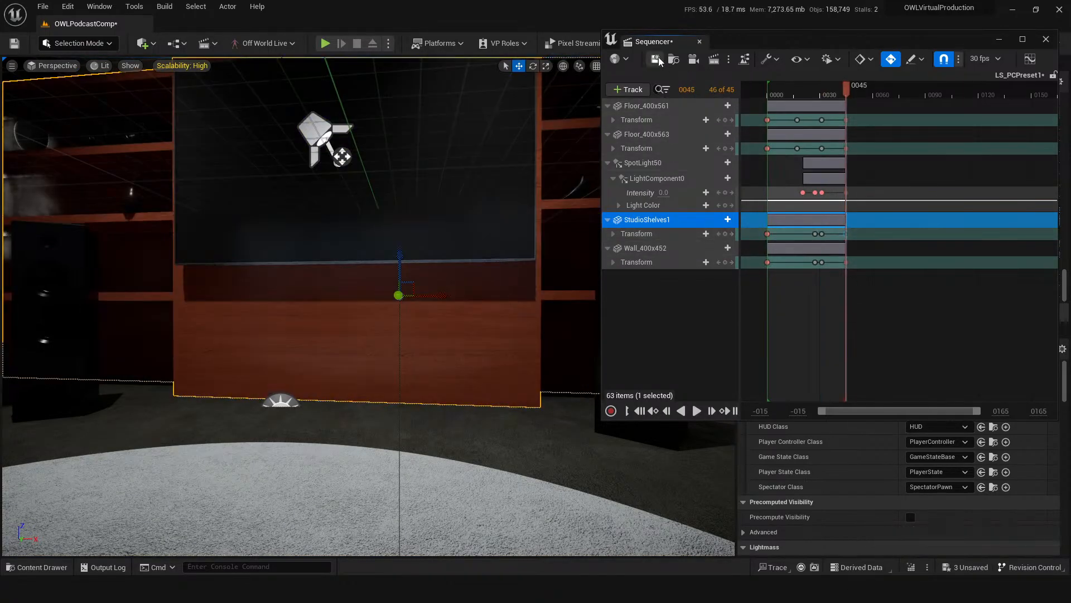
{"action": "left_click", "coordinate": [656, 59]}
{"action": "key", "text": "space"}
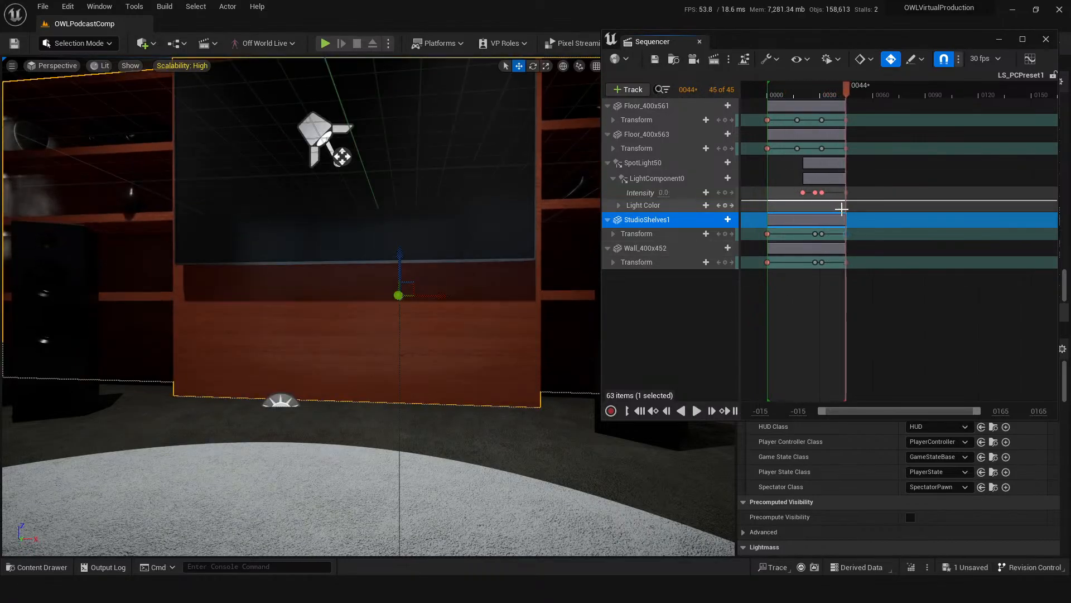
{"action": "left_click", "coordinate": [332, 393]}
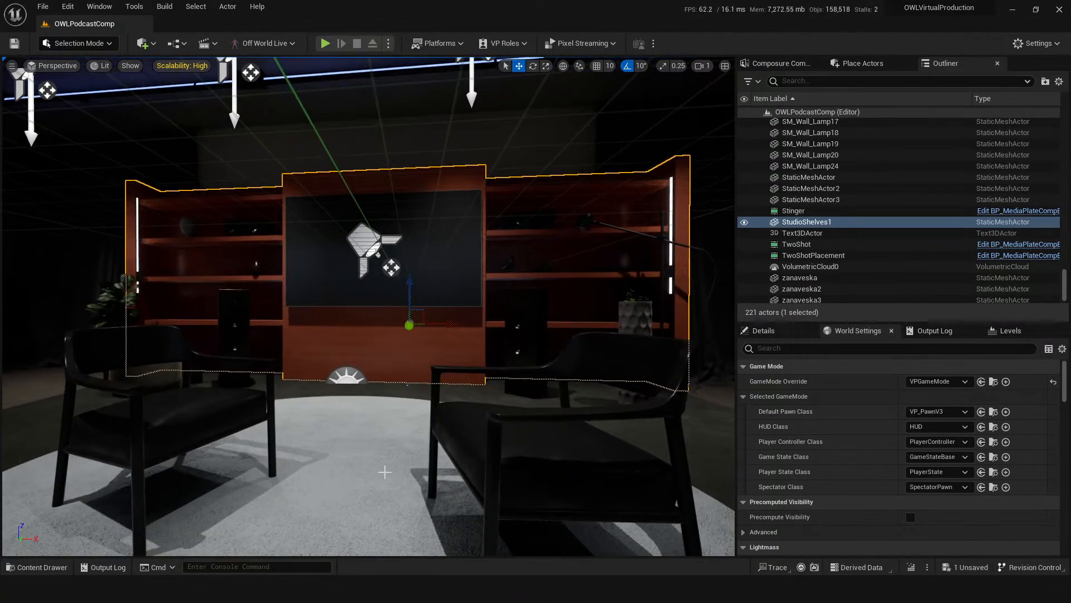
Open the LS_PCText sequence to check its remaining tracks at the start, and close it.
{"action": "key", "text": "ctrl+space"}
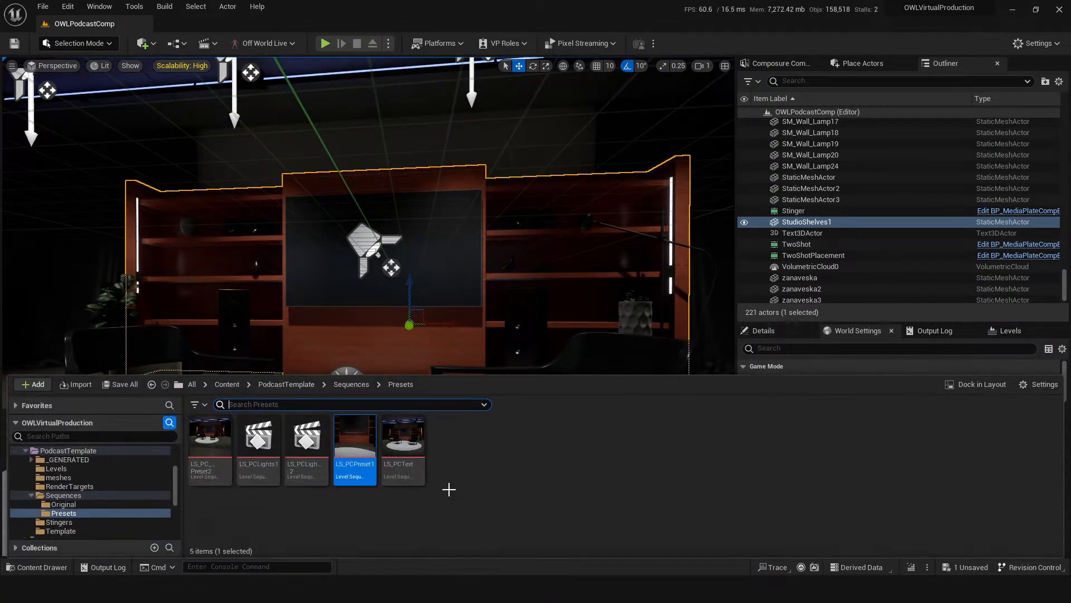
{"action": "double_click", "coordinate": [403, 440]}
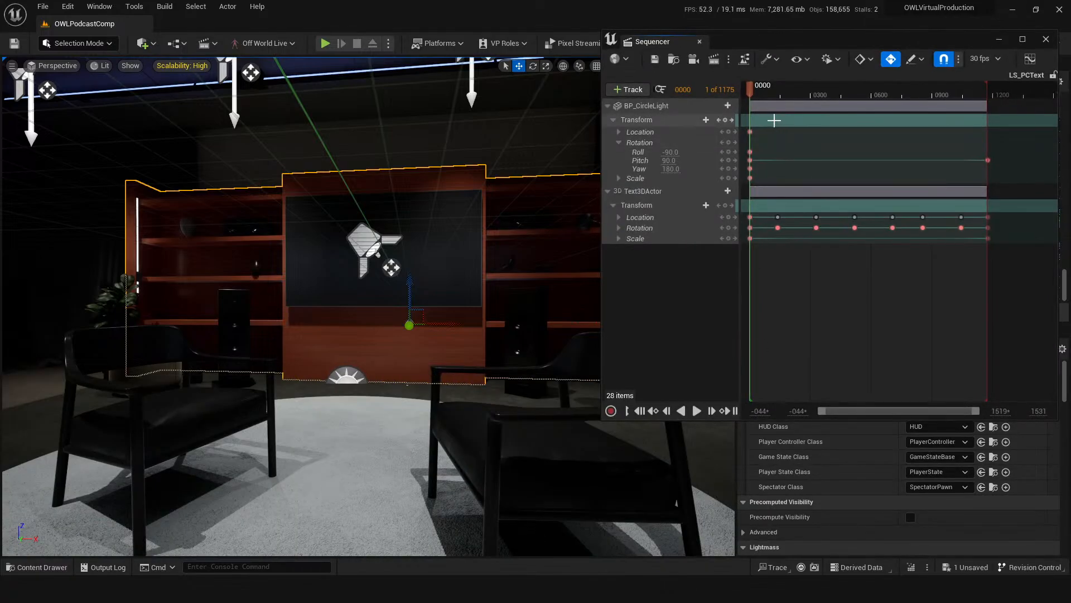
{"action": "mouse_move", "coordinate": [761, 85]}
{"action": "left_mouse_down"}
{"action": "mouse_move", "coordinate": [978, 85]}
{"action": "mouse_move", "coordinate": [752, 86]}
{"action": "left_mouse_up"}
{"action": "left_click", "coordinate": [1047, 39]}
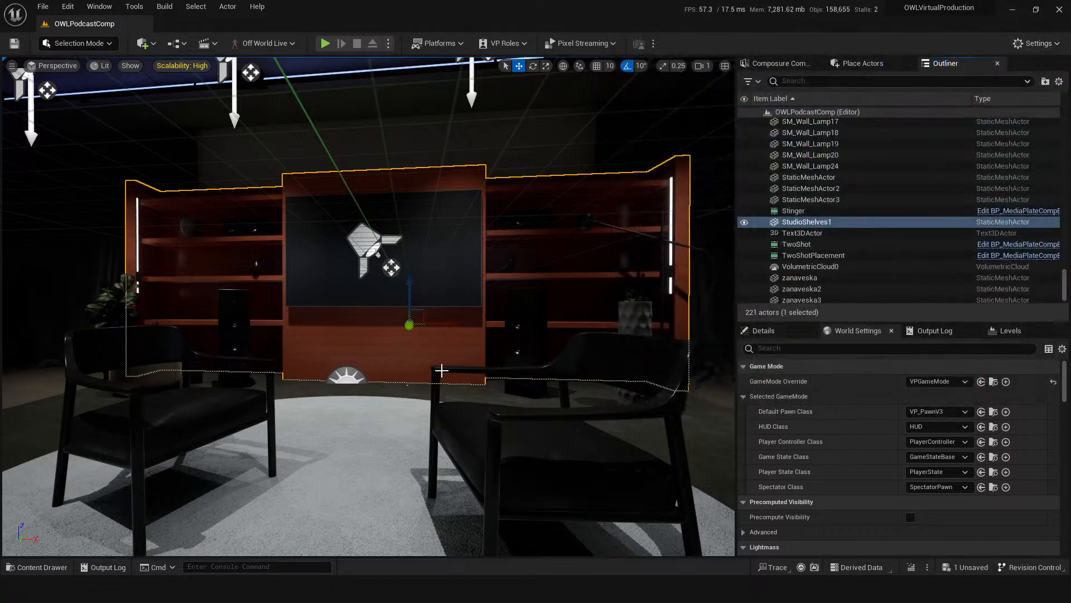
{"action": "right_click_drag", "start_coordinate": [439, 399], "coordinate": [440, 394]}
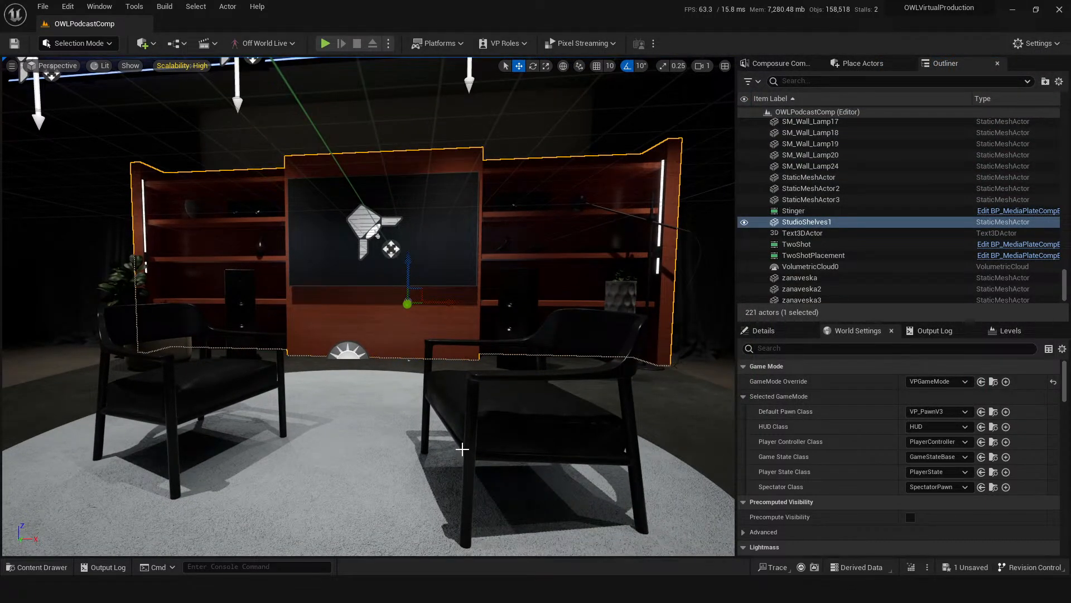
Open the VP_PawnV3 default pawn blueprint and go from its Preset 2 call to the event in BP_AnimationSelector.
{"action": "key", "text": "ctrl+space"}
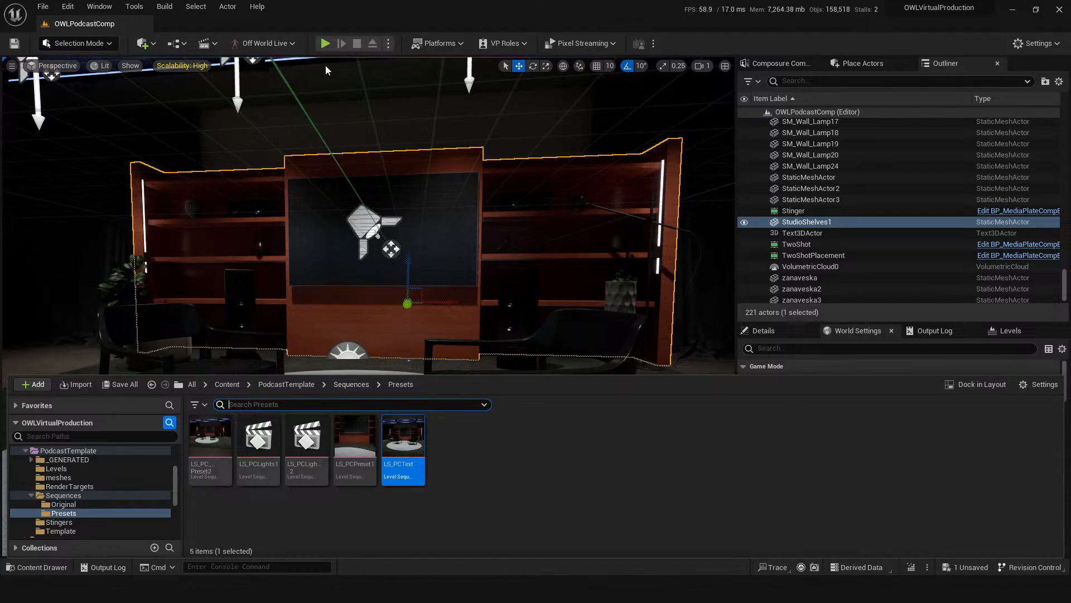
{"action": "left_click", "coordinate": [446, 330]}
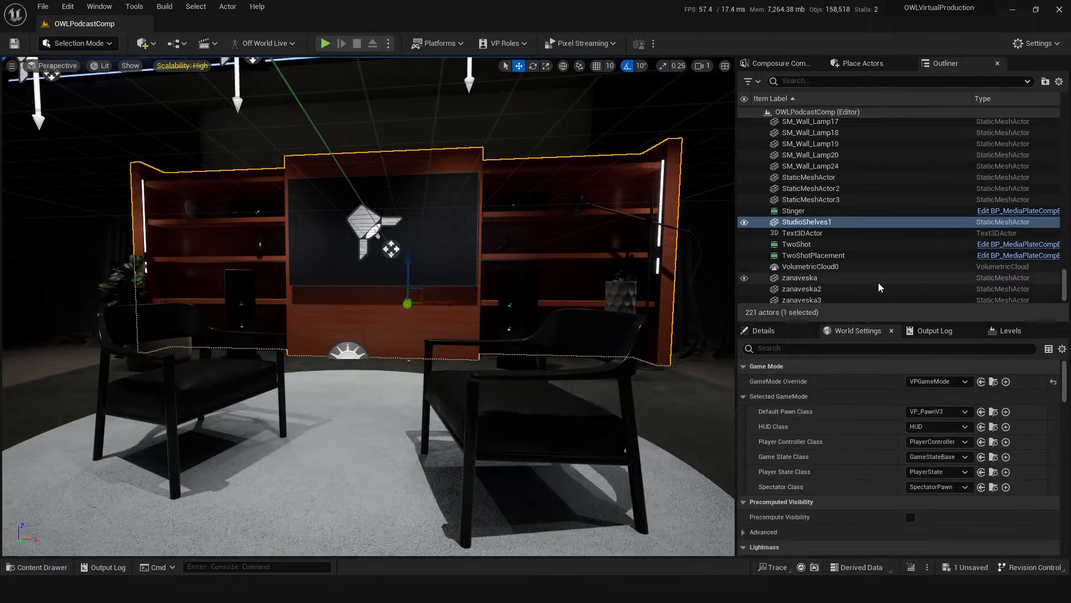
{"action": "left_click", "coordinate": [994, 413]}
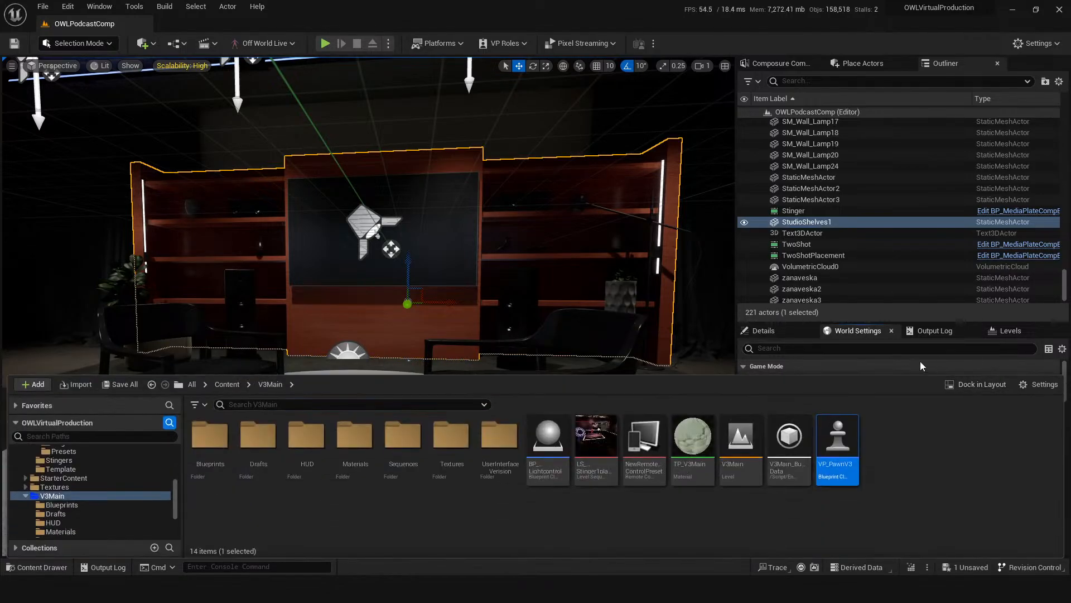
{"action": "double_click", "coordinate": [836, 464]}
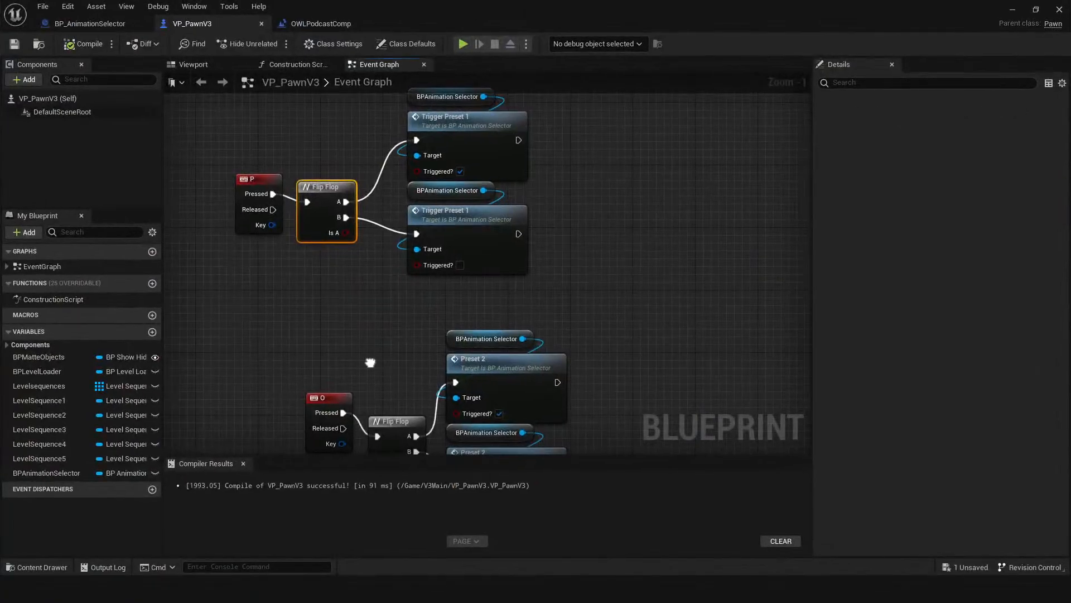
{"action": "right_click_drag", "start_coordinate": [371, 363], "coordinate": [398, 251]}
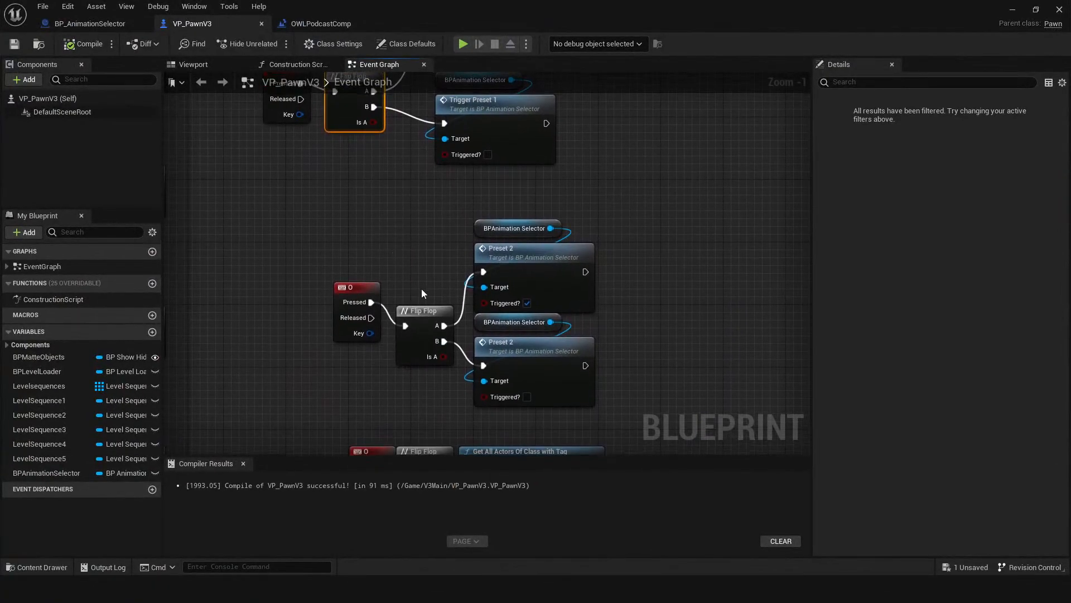
{"action": "double_click", "coordinate": [550, 288]}
Delete the stray Play and Sequence Player nodes above the Presets comment in the event graph.
{"action": "scroll", "coordinate": [497, 160], "scroll_direction": "down", "scroll_amount": 4}
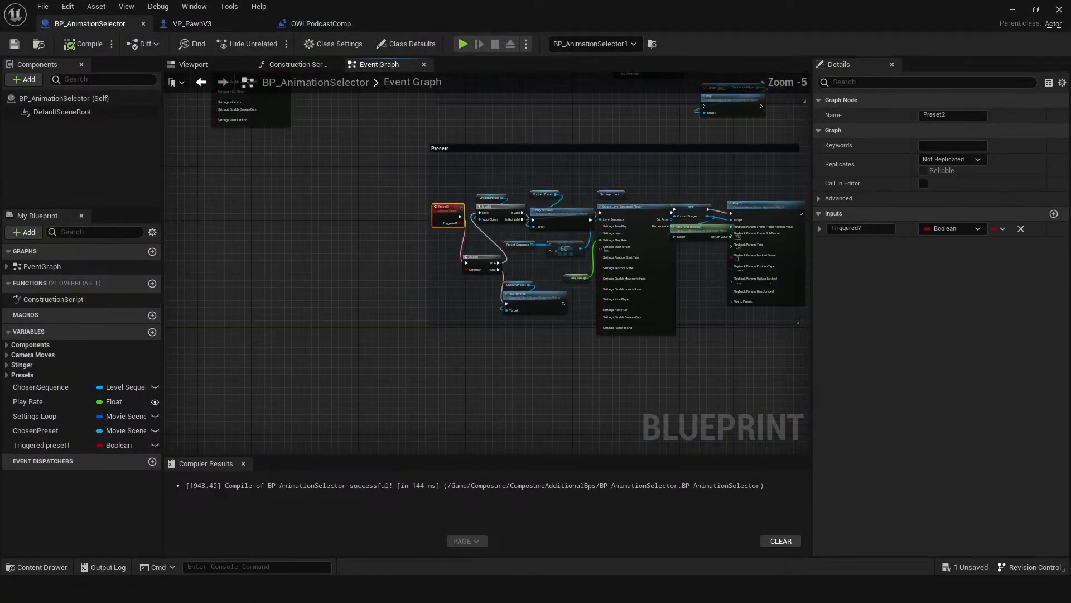
{"action": "right_click_drag", "start_coordinate": [346, 344], "coordinate": [347, 334]}
{"action": "left_click_drag", "start_coordinate": [561, 205], "coordinate": [592, 310]}
{"action": "left_click_drag", "start_coordinate": [556, 173], "coordinate": [571, 238]}
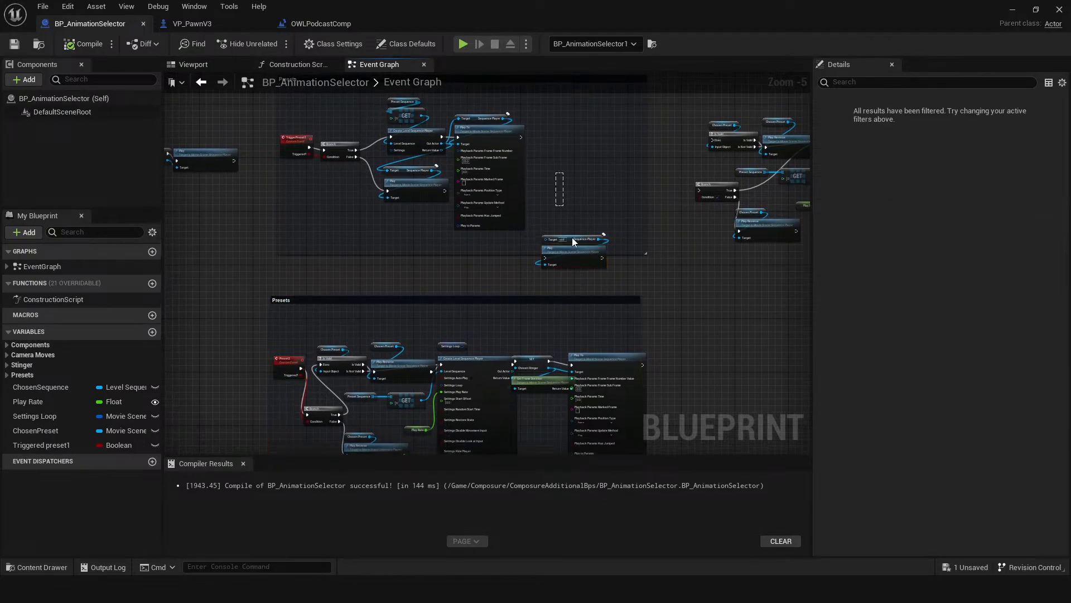
{"action": "key", "text": "Delete"}
Delete all old nodes following the Preset2 event inside the Presets comment, keeping the event itself.
{"action": "right_click_drag", "start_coordinate": [335, 337], "coordinate": [336, 304]}
{"action": "left_click_drag", "start_coordinate": [321, 294], "coordinate": [590, 410]}
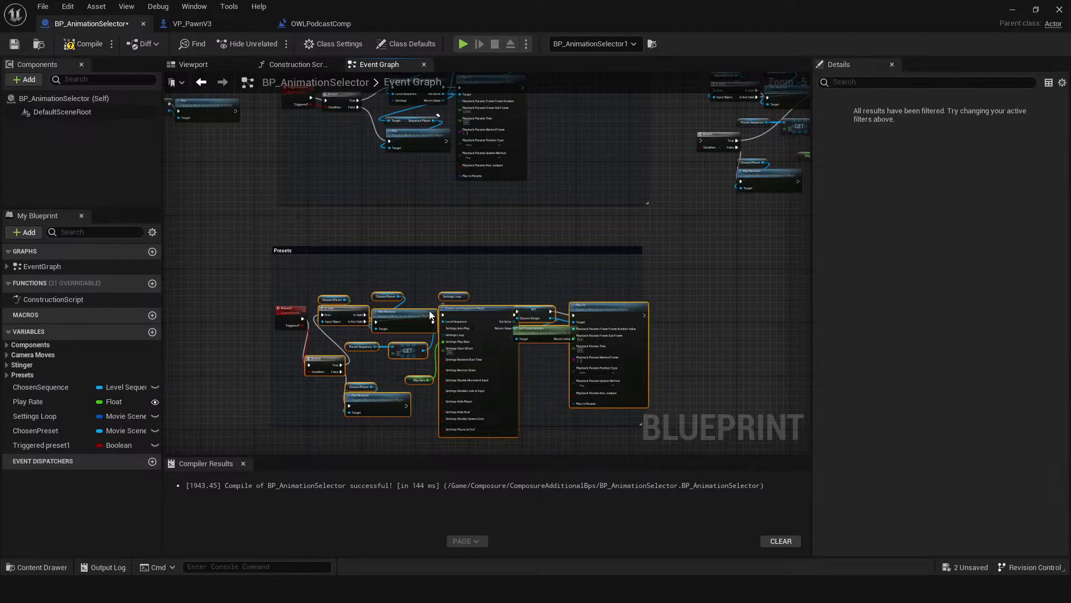
{"action": "key", "text": "Delete"}
Paste a copy of the first preset trigger's Branch, level sequence player, Play and Play To nodes beside the Preset2 event.
{"action": "right_click_drag", "start_coordinate": [392, 262], "coordinate": [424, 296]}
{"action": "right_click_drag", "start_coordinate": [399, 210], "coordinate": [407, 227]}
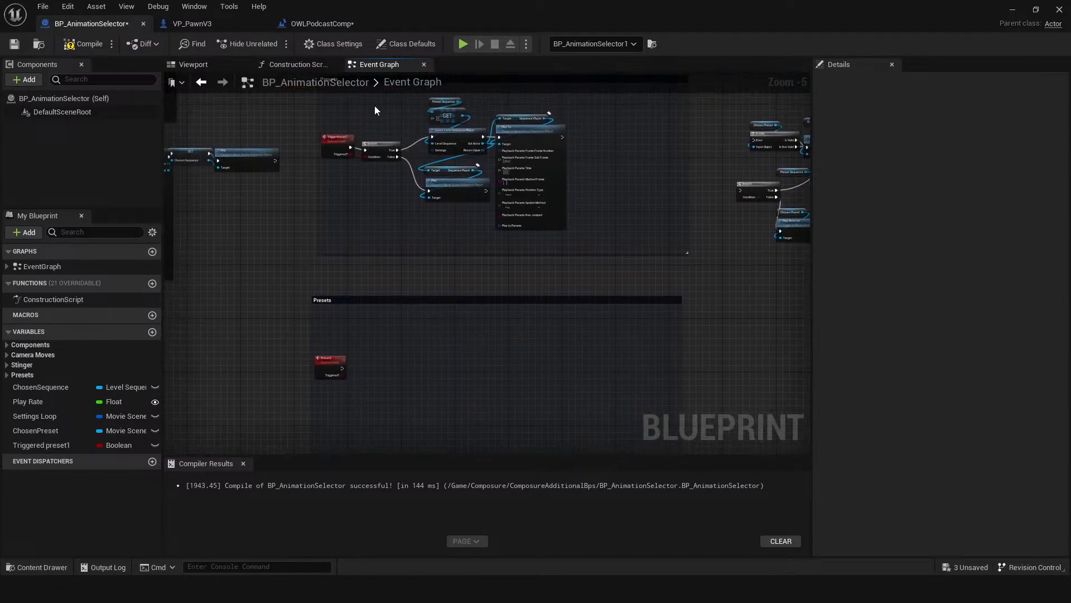
{"action": "left_click", "coordinate": [517, 195]}
{"action": "left_click", "coordinate": [453, 384]}
{"action": "key", "text": "ctrl+v"}
{"action": "right_click_drag", "start_coordinate": [353, 409], "coordinate": [357, 360]}
{"action": "scroll", "coordinate": [357, 360], "scroll_direction": "up", "scroll_amount": 2}
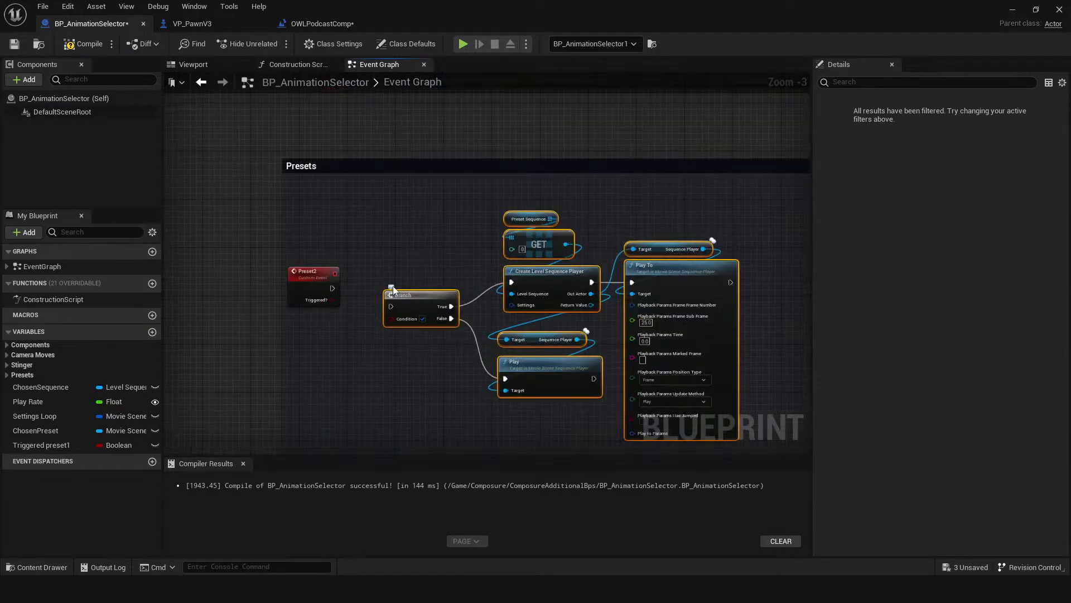
Connect the Preset2 event and its Triggered? value to the Branch, and set the Preset Sequence GET index to 1.
{"action": "right_click_drag", "start_coordinate": [370, 253], "coordinate": [374, 322]}
{"action": "left_click_drag", "start_coordinate": [394, 388], "coordinate": [335, 371]}
{"action": "right_click_drag", "start_coordinate": [412, 339], "coordinate": [366, 302]}
{"action": "scroll", "coordinate": [367, 303], "scroll_direction": "up", "scroll_amount": 1}
{"action": "left_click", "coordinate": [397, 304]}
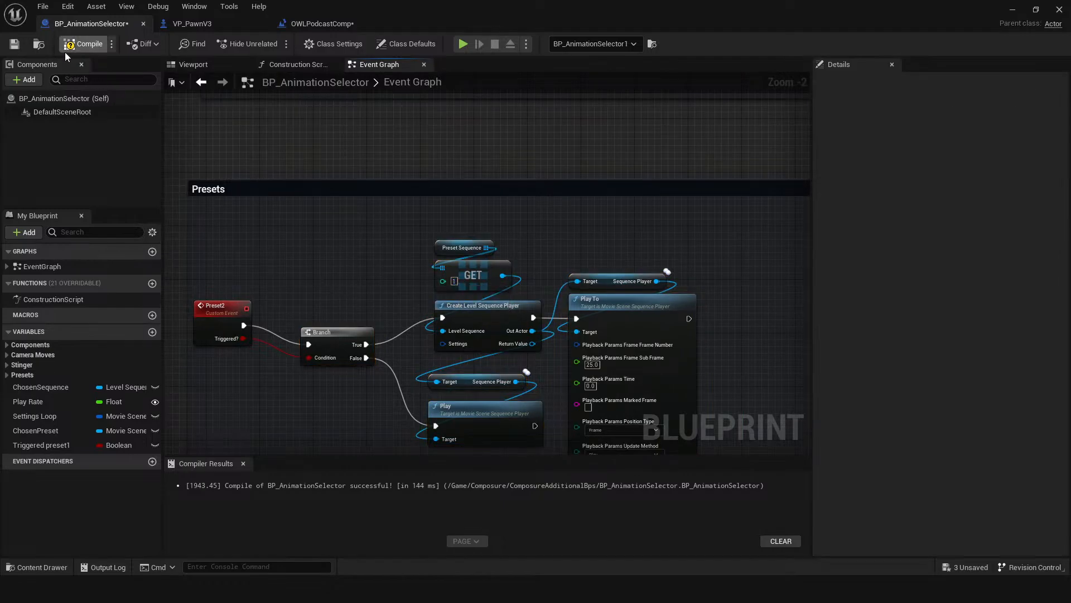
Return to the OWLPodcastComp level and play it in the editor to test the rebuilt preset.
{"action": "left_click_drag", "start_coordinate": [494, 10], "coordinate": [1070, 234]}
{"action": "left_click", "coordinate": [326, 48]}
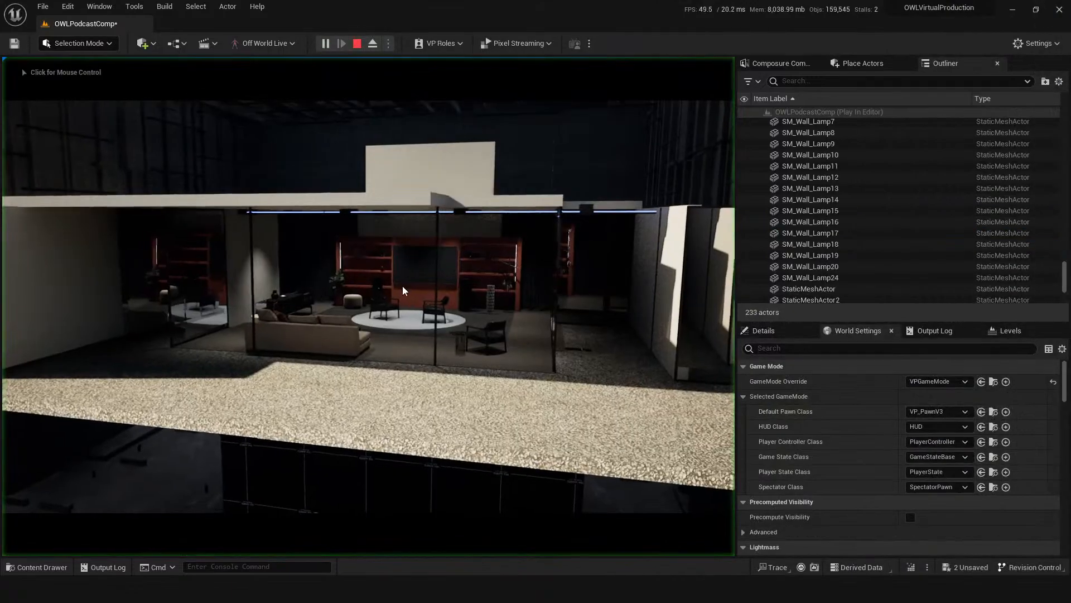
Trigger preset 2 and preset 1 in the running level, stop the play session, and close the message log.
{"action": "key", "text": "w"}
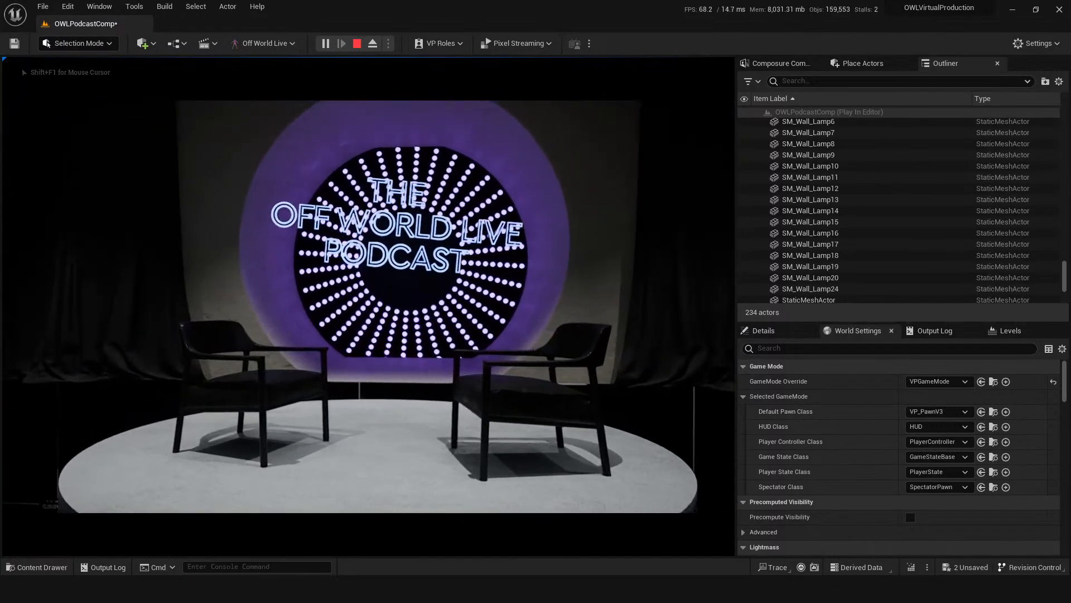
{"action": "key", "text": "2"}
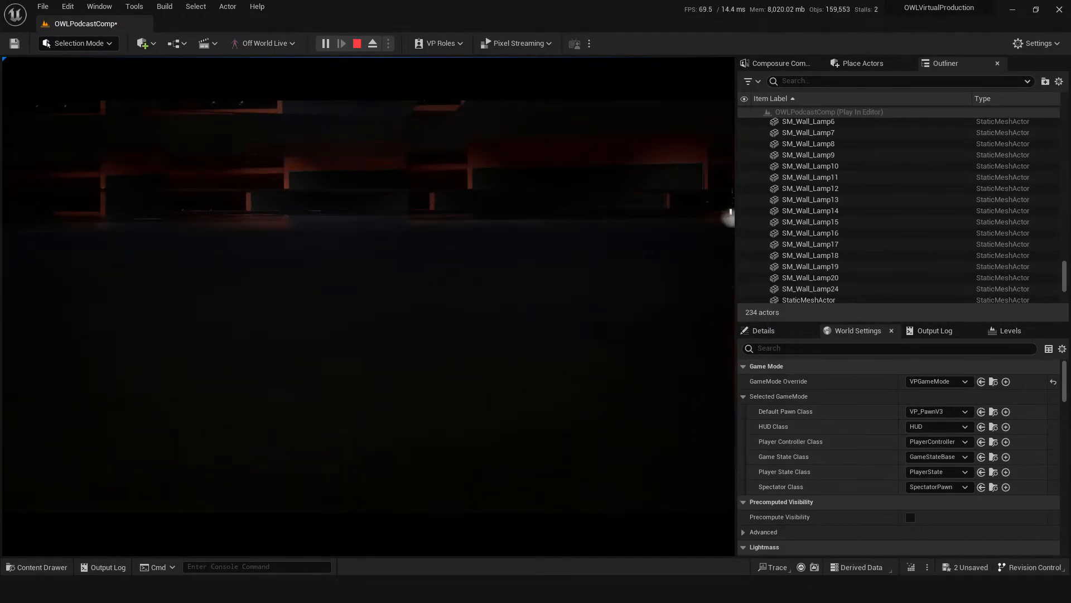
{"action": "key", "text": "1"}
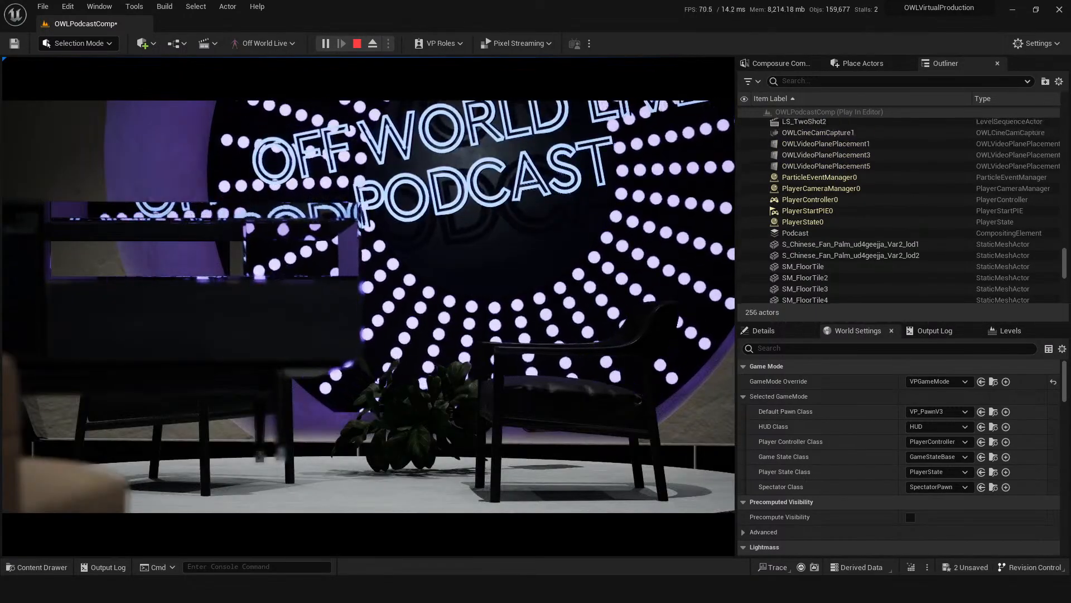
{"action": "key", "text": "Escape"}
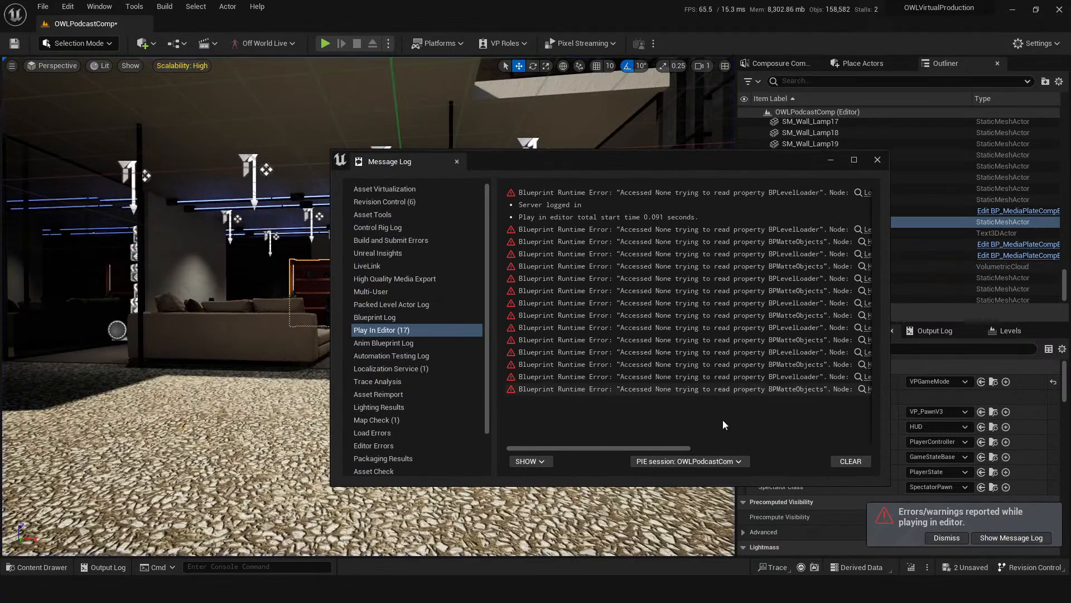
{"action": "left_click_drag", "start_coordinate": [627, 448], "coordinate": [869, 465]}
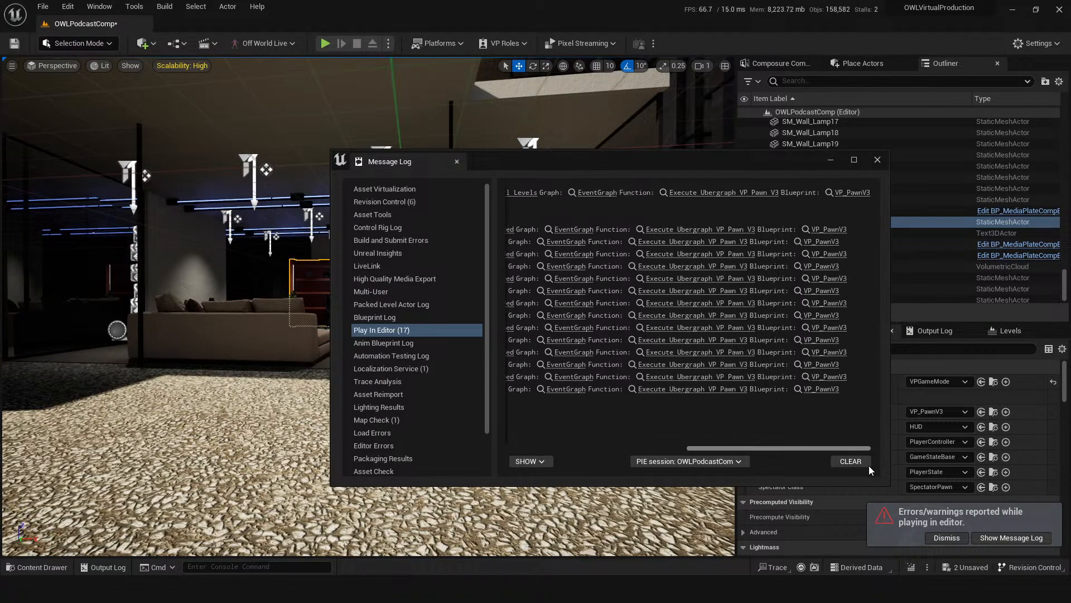
{"action": "left_click", "coordinate": [877, 160]}
Save the OWLPodcastComp level.
{"action": "key", "text": "w"}
{"action": "mouse_move", "coordinate": [536, 245]}
{"action": "right_mouse_down"}
{"action": "mouse_move", "coordinate": [491, 245]}
{"action": "mouse_move", "coordinate": [535, 256]}
{"action": "right_mouse_up"}
{"action": "key", "text": "w"}
{"action": "mouse_move", "coordinate": [412, 422]}
{"action": "right_mouse_down"}
{"action": "mouse_move", "coordinate": [399, 422]}
{"action": "mouse_move", "coordinate": [413, 421]}
{"action": "right_mouse_up"}
{"action": "key", "text": "ctrl+s"}
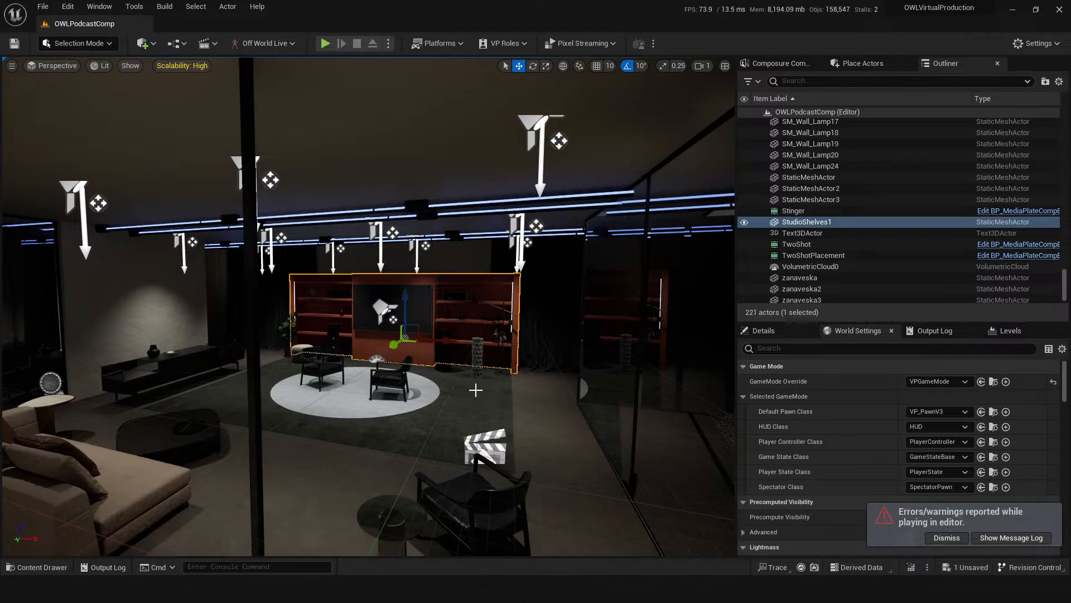
Open the LS_PC_Preset2 level sequence from the PodcastTemplate/Sequences/Presets folder.
{"action": "key", "text": "ctrl+space"}
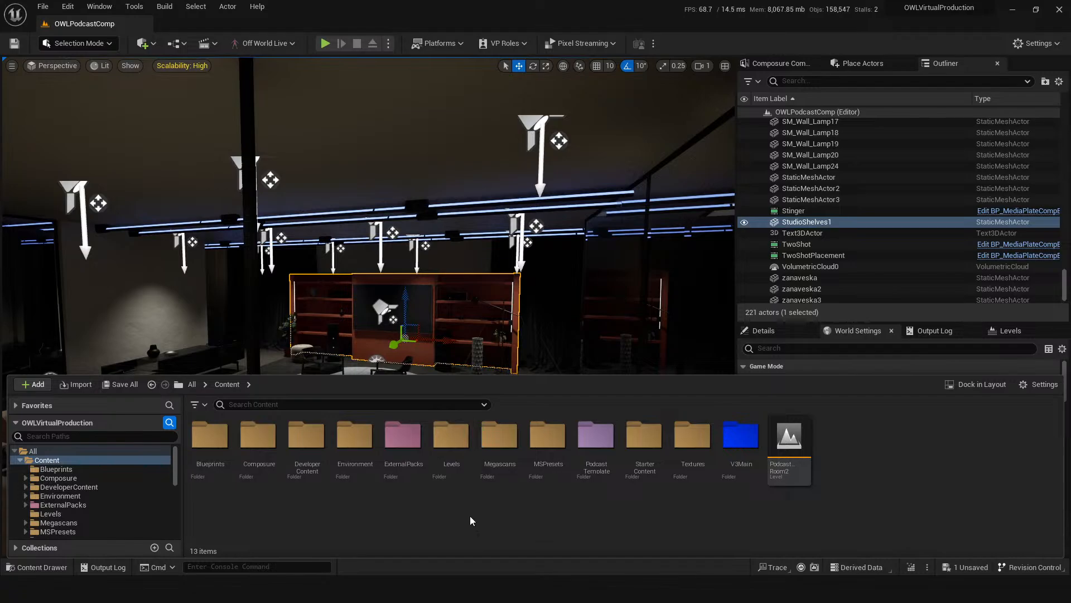
{"action": "left_click", "coordinate": [586, 444]}
{"action": "double_click", "coordinate": [585, 444]}
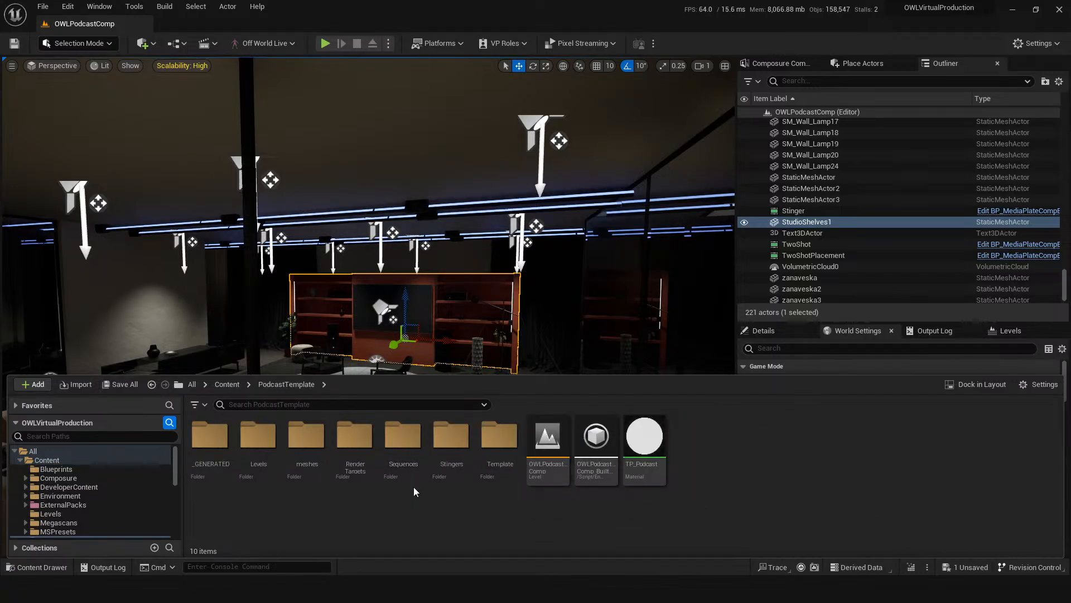
{"action": "double_click", "coordinate": [403, 438]}
{"action": "double_click", "coordinate": [261, 440]}
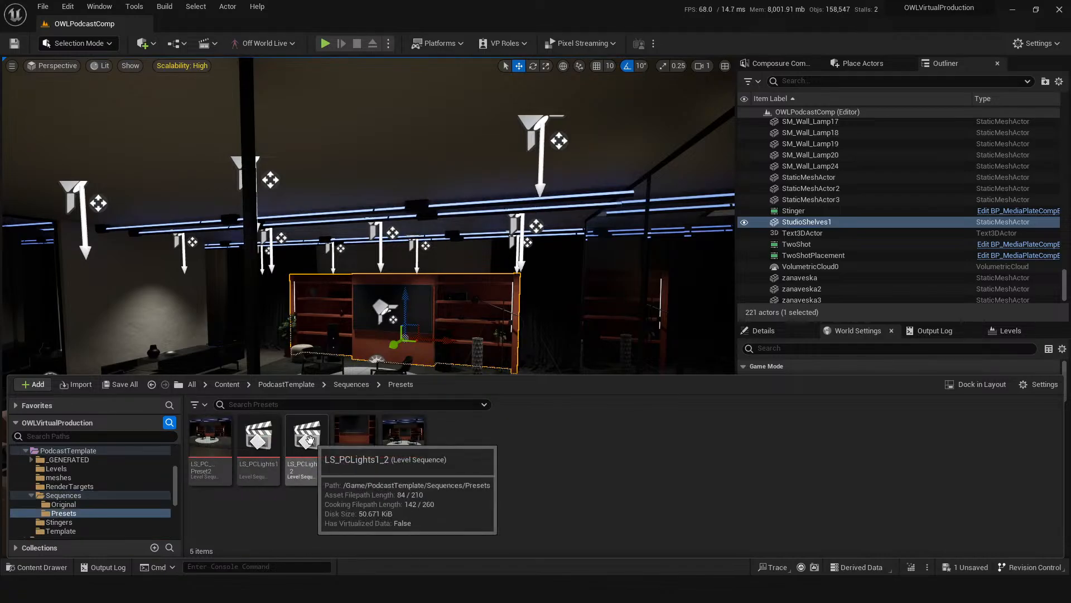
{"action": "double_click", "coordinate": [226, 465]}
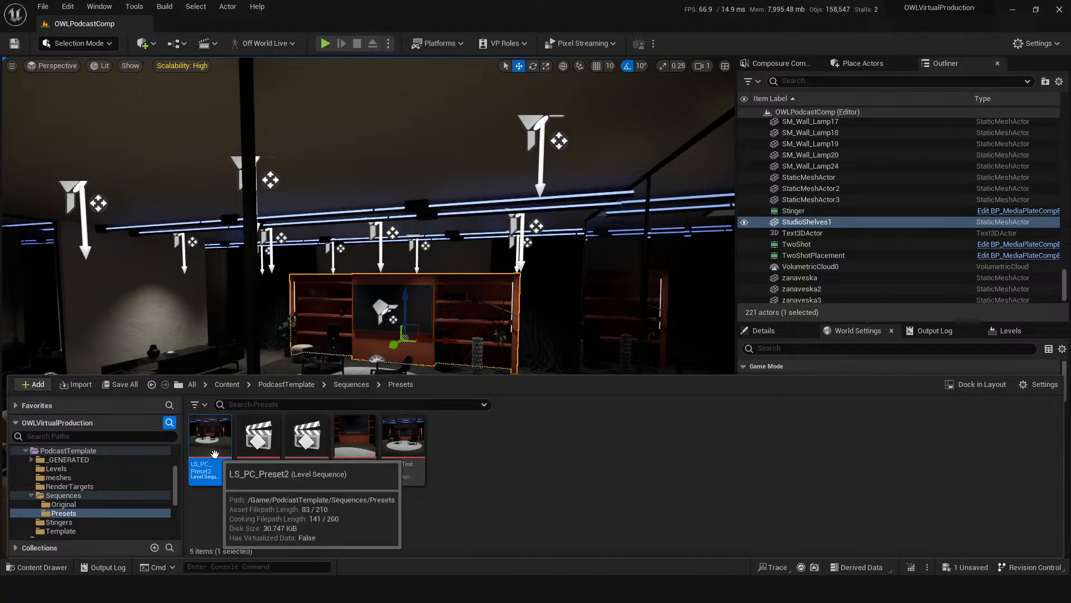
Scrub LS_PC_Preset2 to frame 53, delete the object track directly below Rugs-Rectangle-5000x5000-4, and close the sequence.
{"action": "left_click", "coordinate": [790, 88]}
{"action": "left_click_drag", "start_coordinate": [789, 88], "coordinate": [862, 100]}
{"action": "left_click", "coordinate": [633, 163]}
{"action": "key", "text": "Delete"}
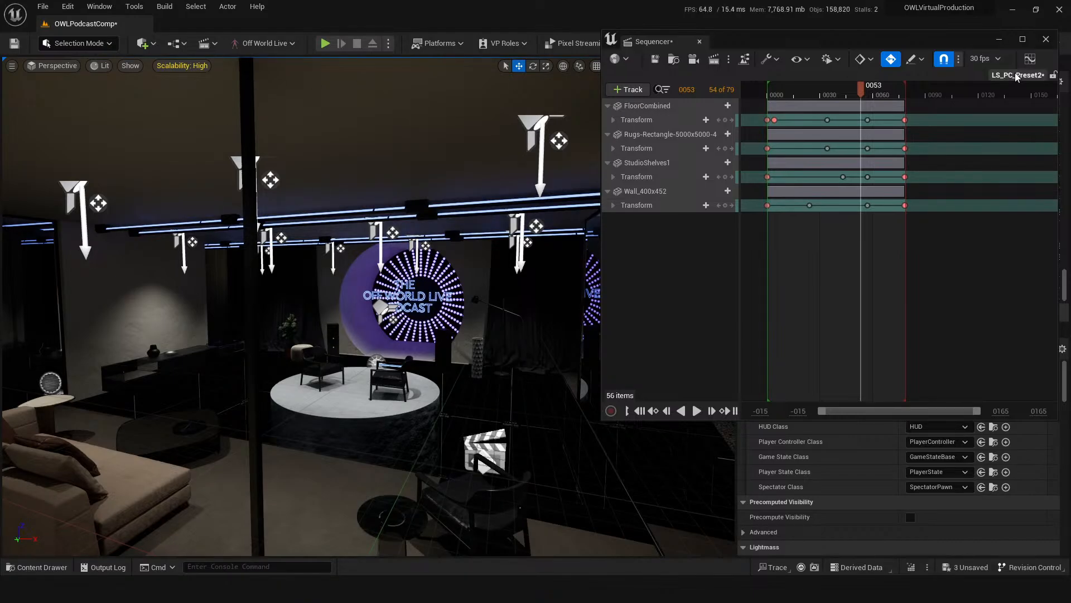
{"action": "left_click", "coordinate": [1046, 39]}
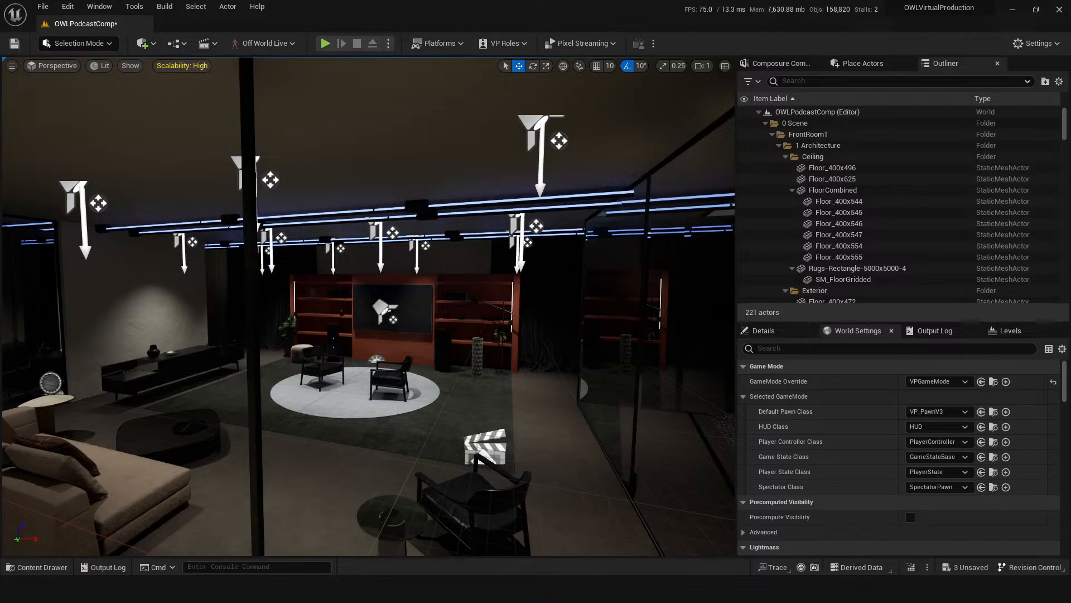
Play the level to test the edited preset, stop the session, dismiss the error notices, and save the level.
{"action": "left_click", "coordinate": [325, 43]}
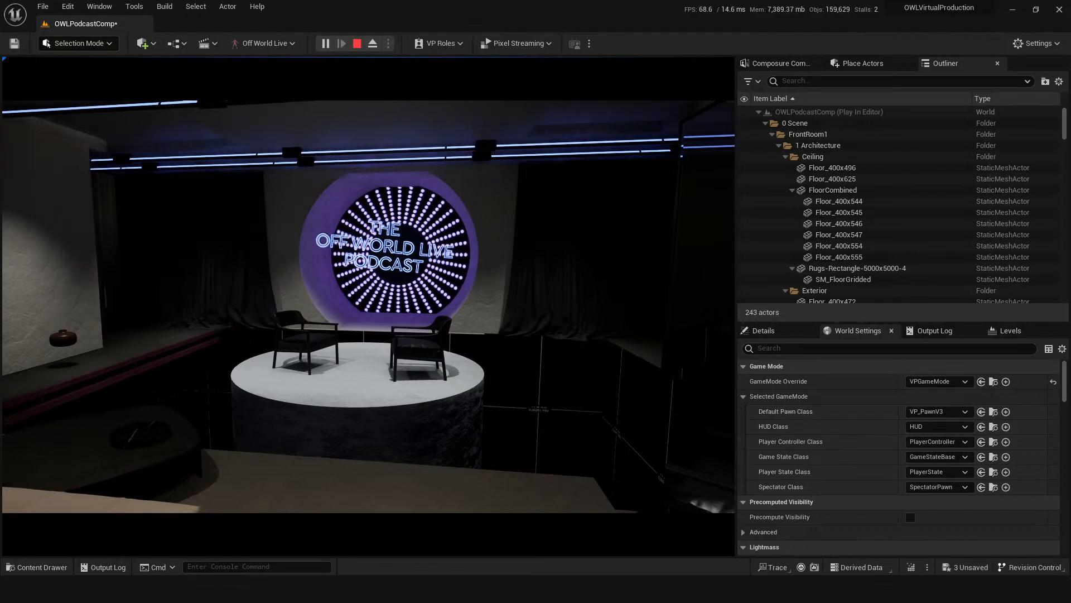
{"action": "key", "text": "Escape"}
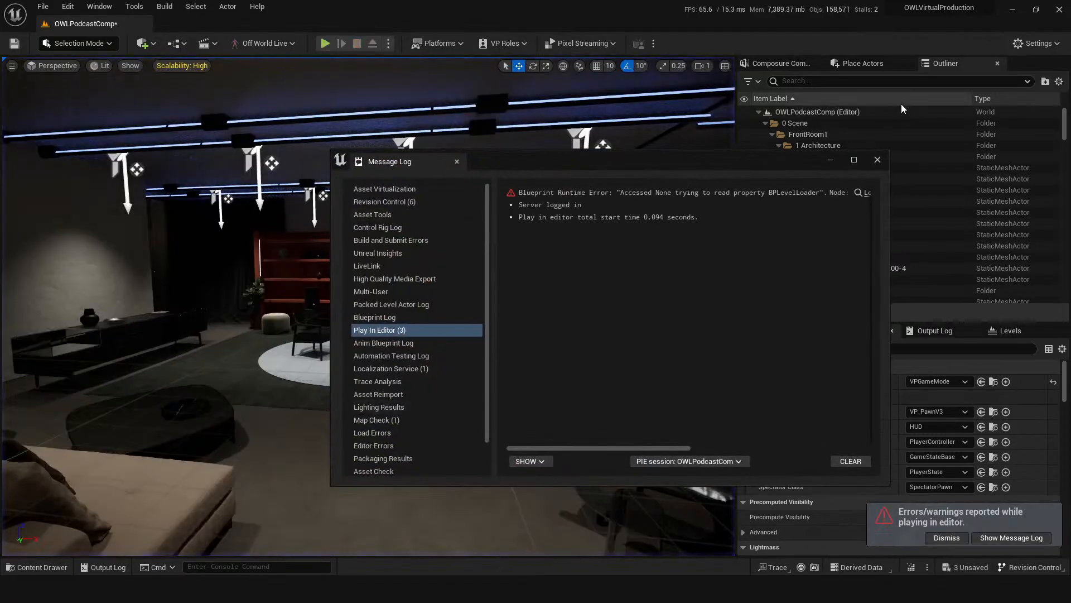
{"action": "left_click", "coordinate": [877, 159]}
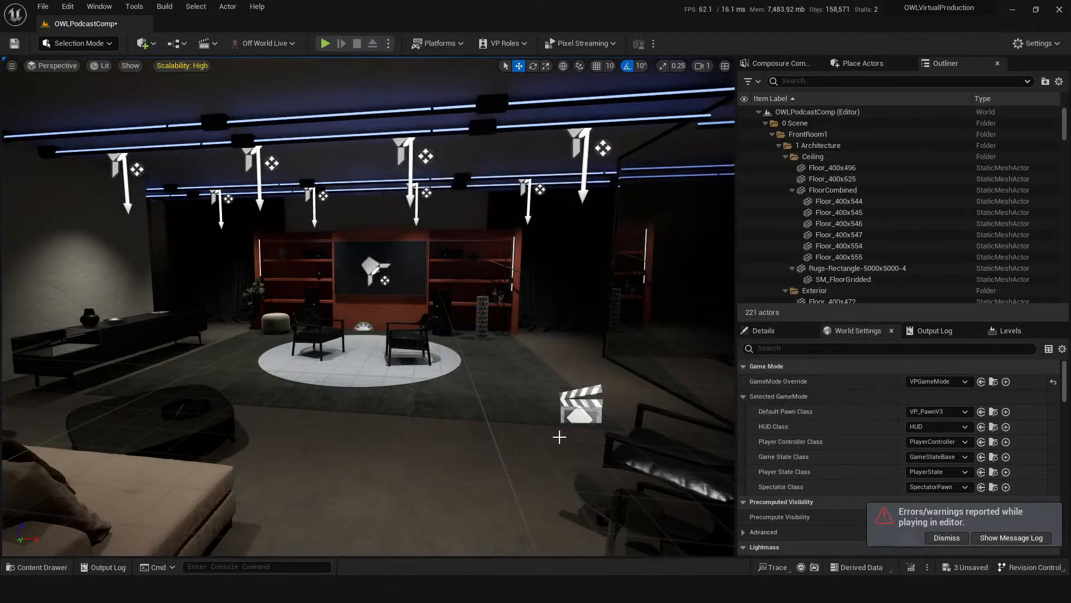
{"action": "left_click", "coordinate": [946, 537]}
{"action": "scroll", "coordinate": [416, 441], "scroll_direction": "up", "scroll_amount": 1}
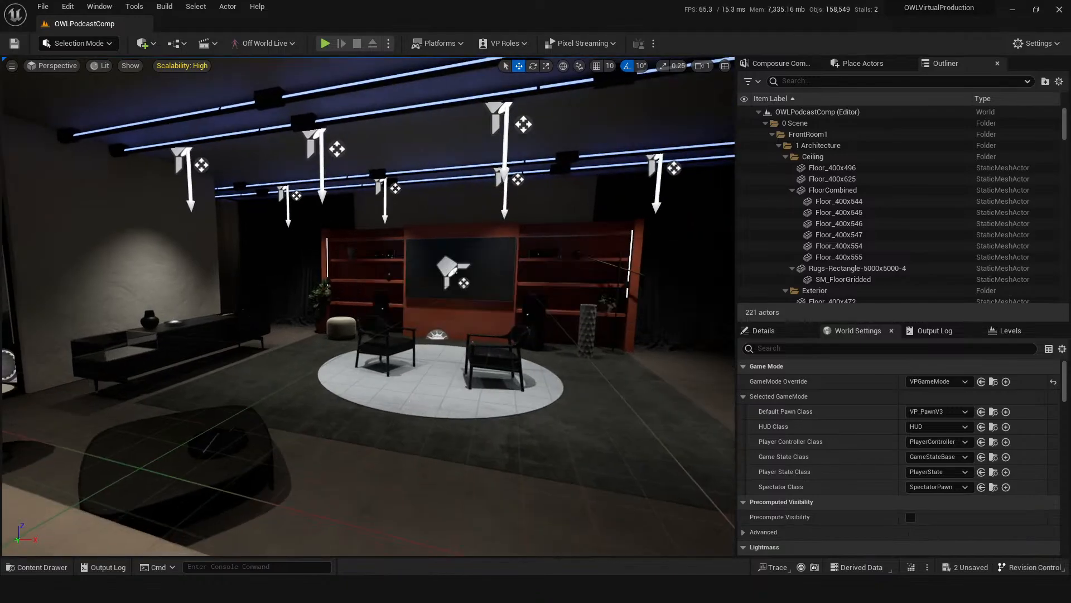
{"action": "scroll", "coordinate": [424, 424], "scroll_direction": "up", "scroll_amount": 1}
Reopen LS_PC_Preset2, scrub through its animation to frame 89, and close the sequence.
{"action": "key", "text": "ctrl+space"}
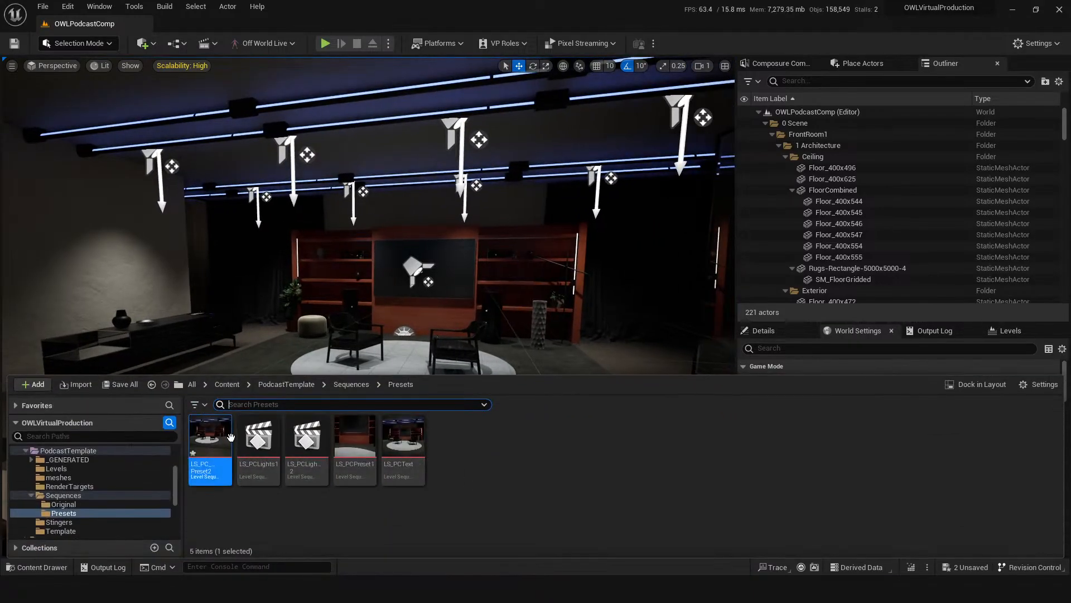
{"action": "double_click", "coordinate": [210, 438]}
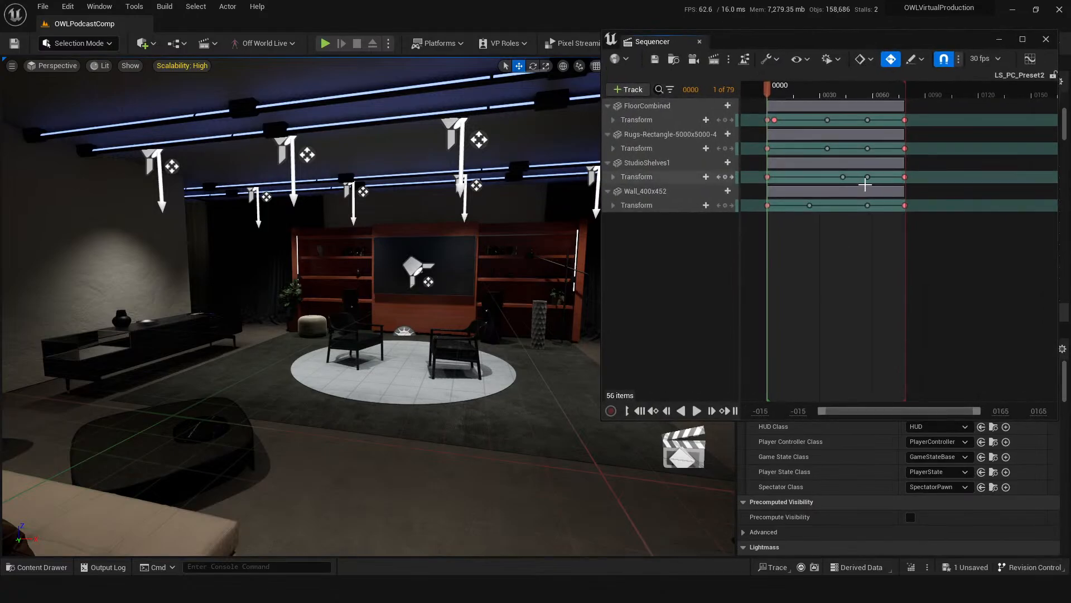
{"action": "left_click_drag", "start_coordinate": [786, 88], "coordinate": [923, 96]}
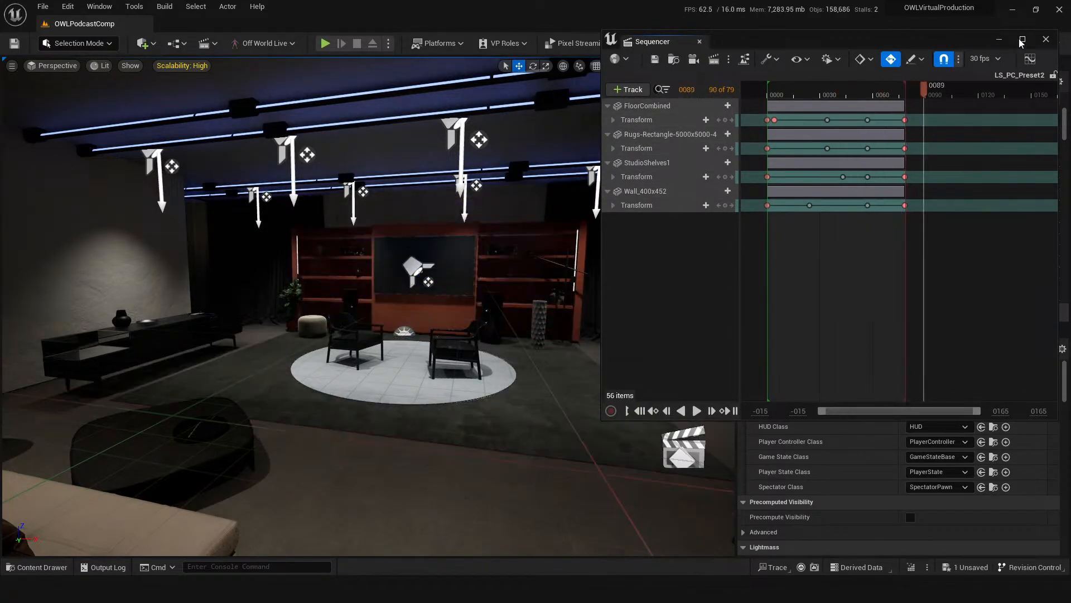
{"action": "left_click", "coordinate": [1045, 40]}
Play the level in the editor to retest the presets, and close the message log after stopping.
{"action": "left_click", "coordinate": [330, 43]}
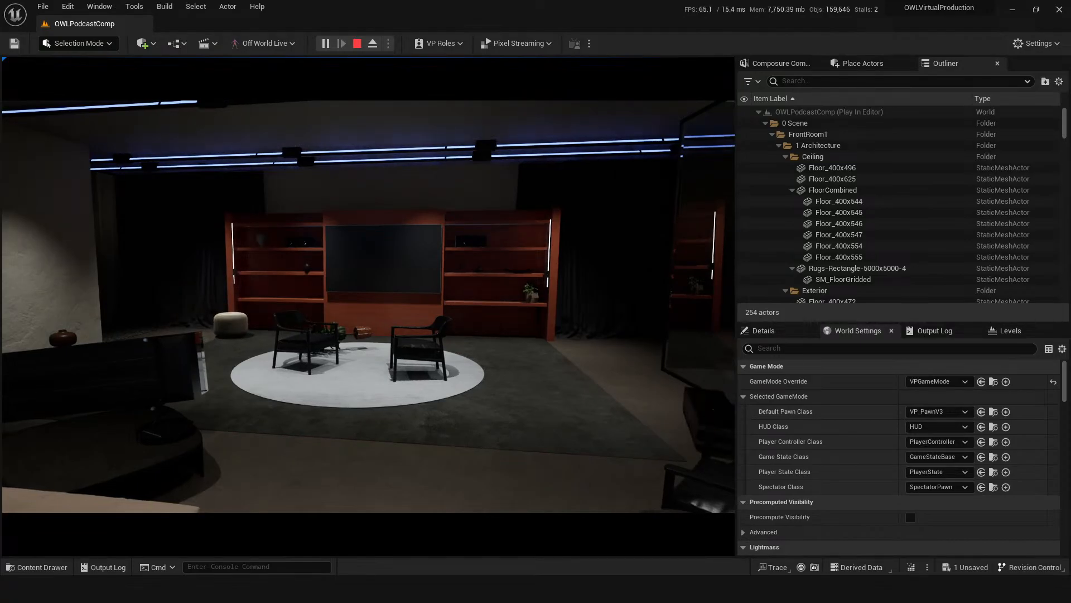
{"action": "key", "text": "Escape"}
{"action": "left_click", "coordinate": [878, 160]}
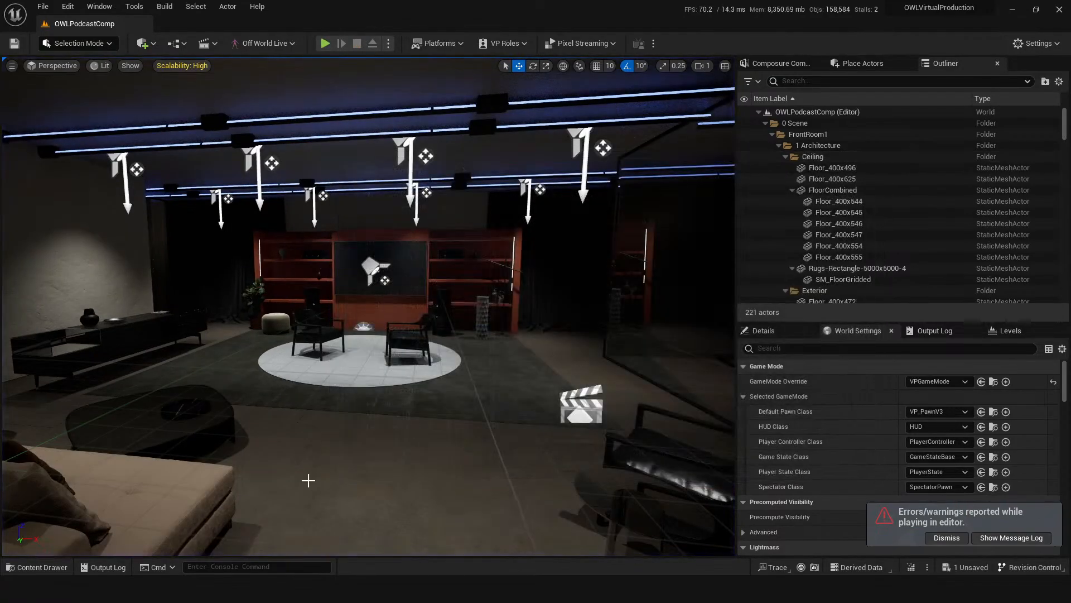
Select Decor-Bowl5 on the black console and filter its details by "sim" to check its physics settings.
{"action": "right_click_drag", "start_coordinate": [308, 481], "coordinate": [330, 429]}
{"action": "right_click_drag", "start_coordinate": [345, 537], "coordinate": [352, 539]}
{"action": "left_click_drag", "start_coordinate": [351, 539], "coordinate": [314, 493]}
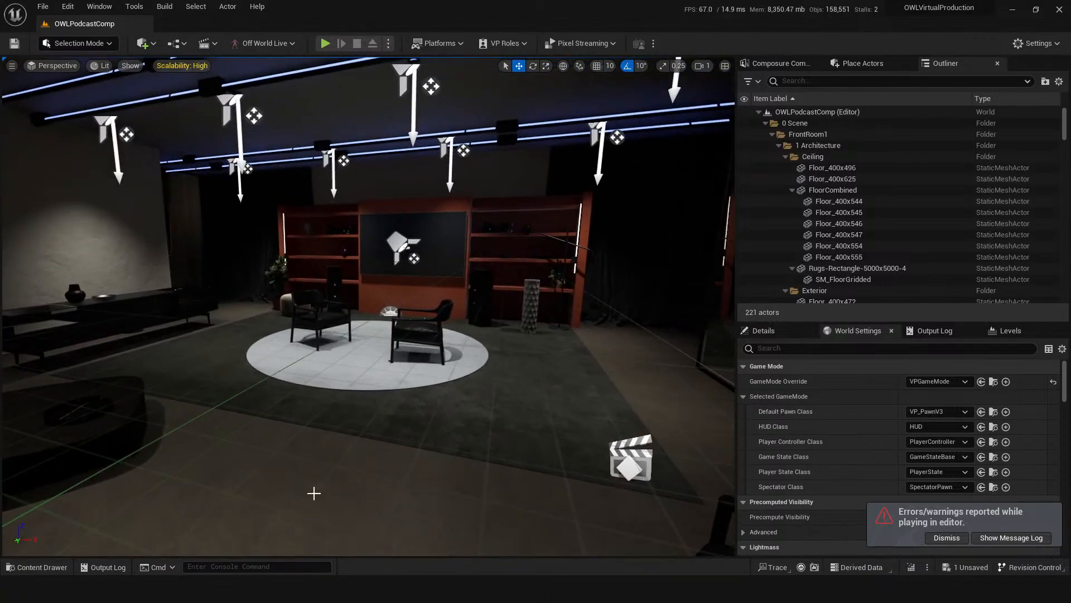
{"action": "left_click", "coordinate": [104, 297]}
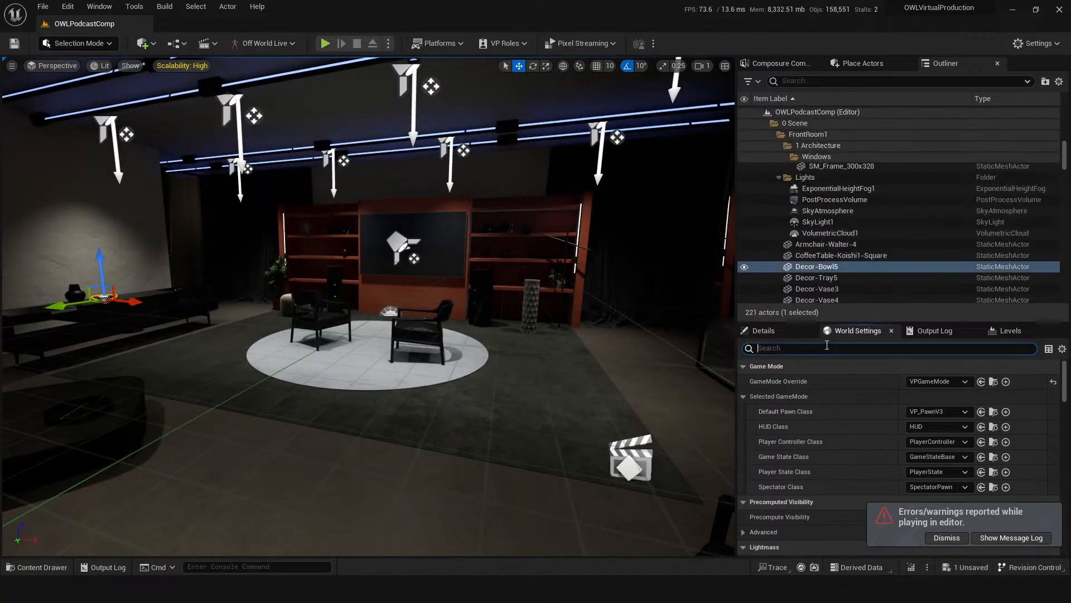
{"action": "left_click", "coordinate": [803, 335]}
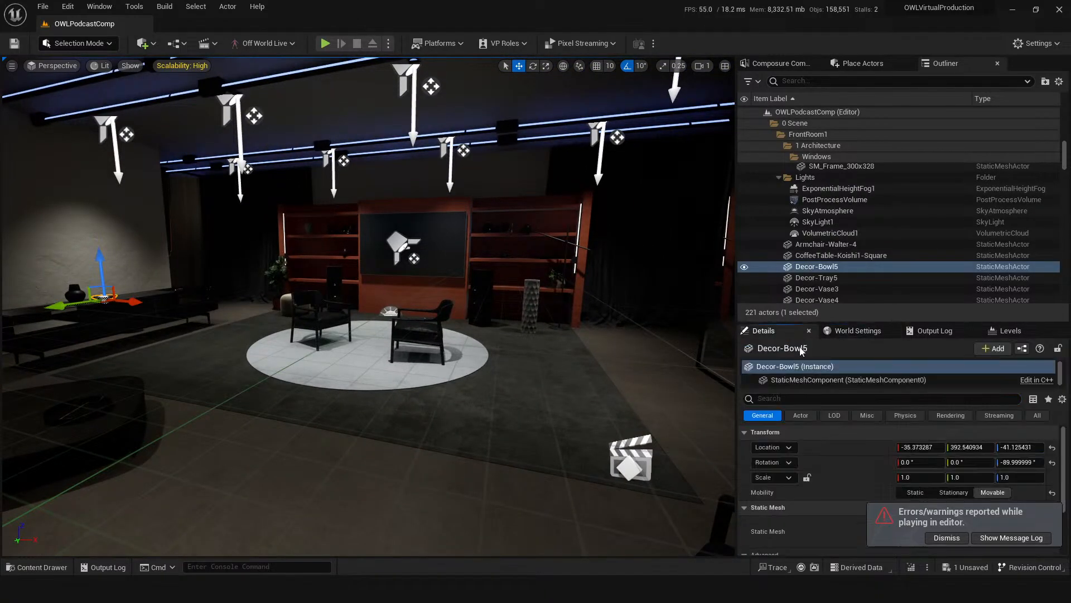
{"action": "left_click", "coordinate": [844, 399]}
{"action": "type", "text": "sim"}
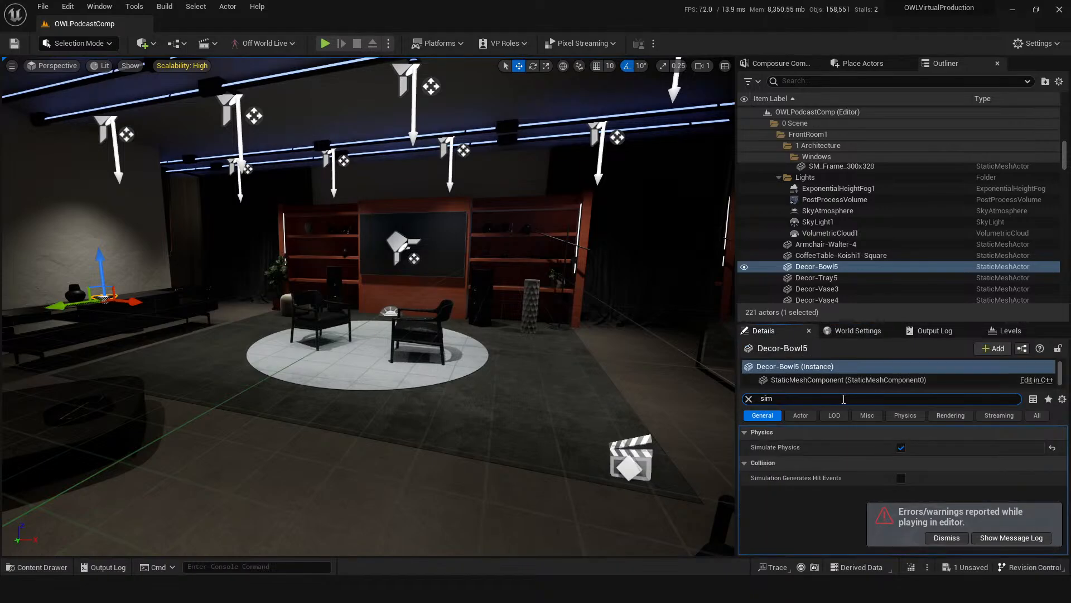
Move Decor-Vase4 from behind the black console onto its top and enable Simulate Physics for it.
{"action": "left_click", "coordinate": [76, 287]}
{"action": "key", "text": "w"}
{"action": "right_click_drag", "start_coordinate": [384, 395], "coordinate": [349, 384]}
{"action": "key", "text": "a"}
{"action": "key", "text": "w"}
{"action": "left_click", "coordinate": [363, 382]}
{"action": "key", "text": "a"}
{"action": "left_click", "coordinate": [429, 356]}
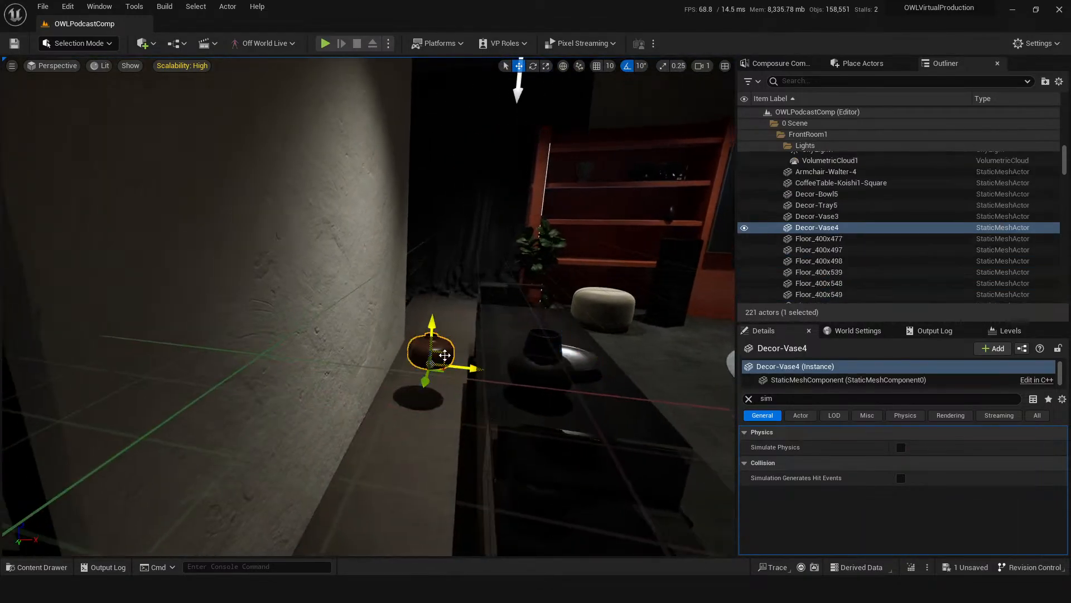
{"action": "left_click_drag", "start_coordinate": [445, 355], "coordinate": [563, 304]}
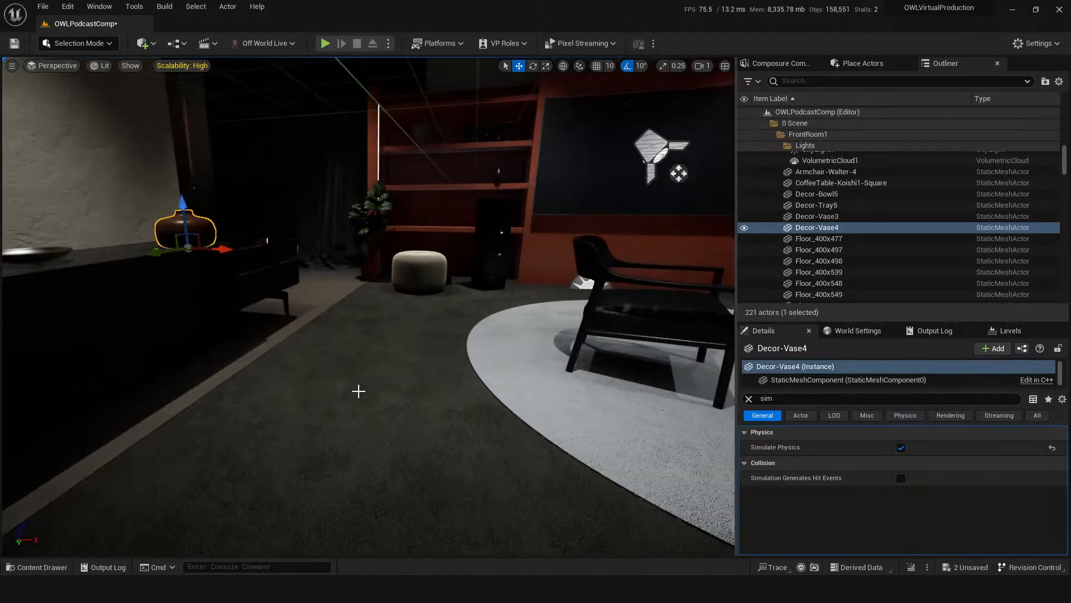
Reselect Decor-Vase4 on the console and save the level.
{"action": "left_click", "coordinate": [324, 354]}
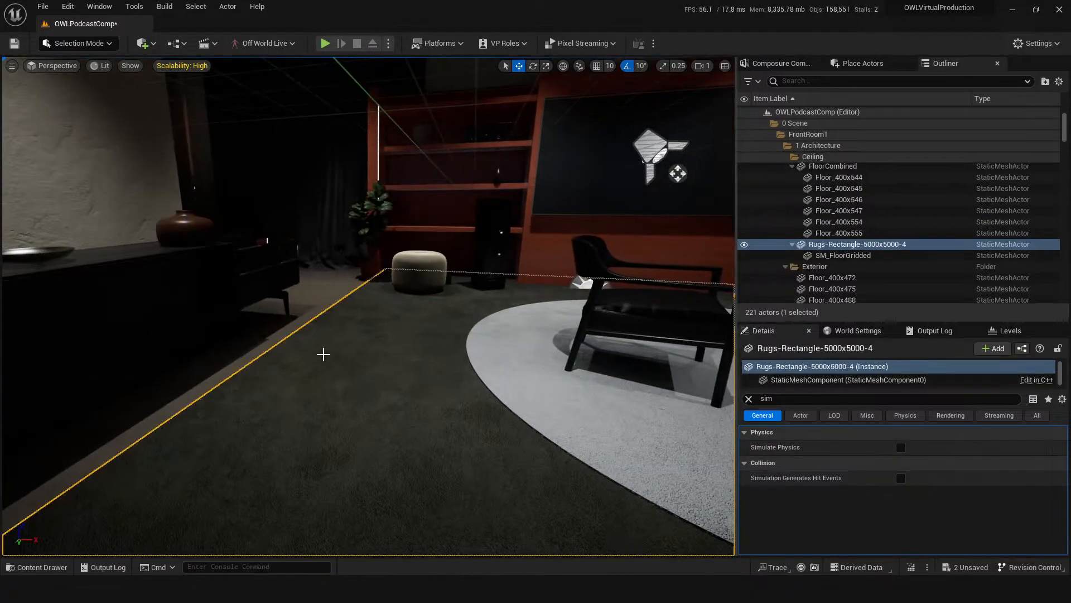
{"action": "left_click", "coordinate": [182, 219]}
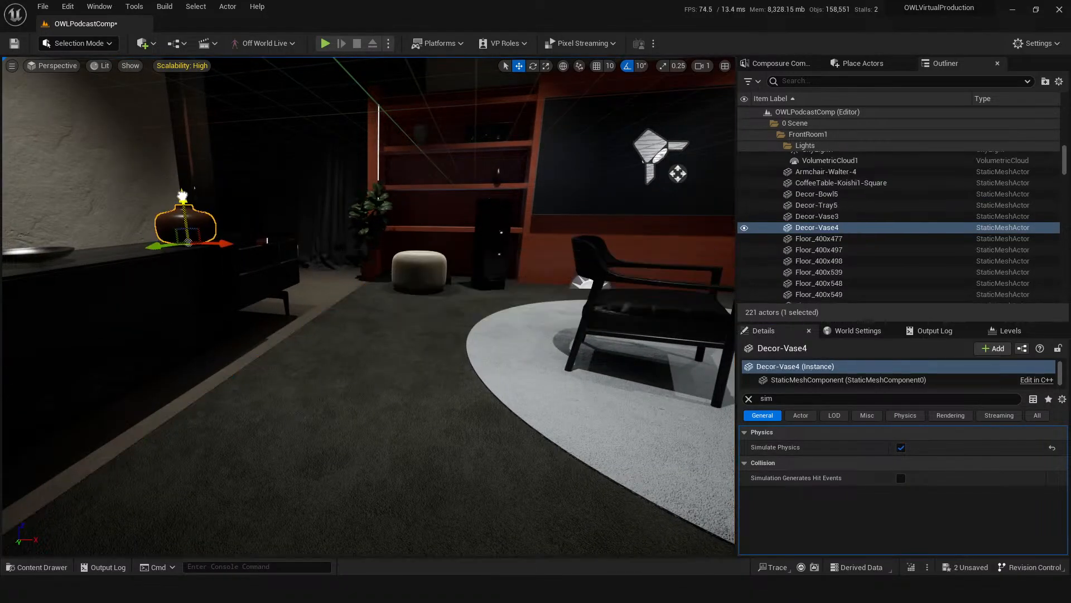
{"action": "left_click", "coordinate": [15, 43]}
Play the level to test the physics-enabled decor with the preset animations, stop the session, and close the message log.
{"action": "left_click", "coordinate": [325, 43]}
{"action": "left_click", "coordinate": [413, 324]}
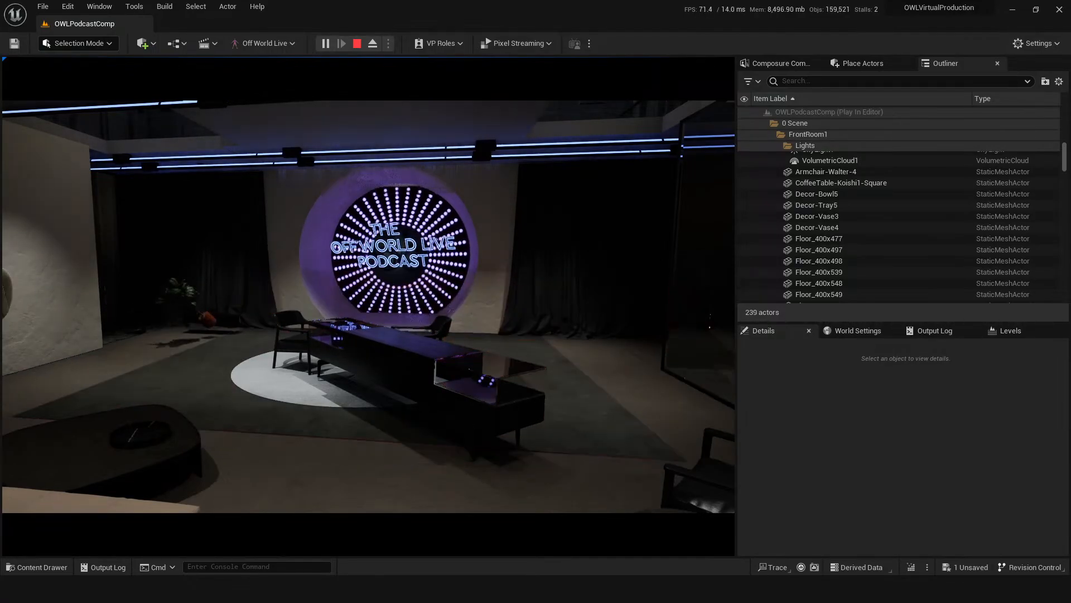
{"action": "key", "text": "Escape"}
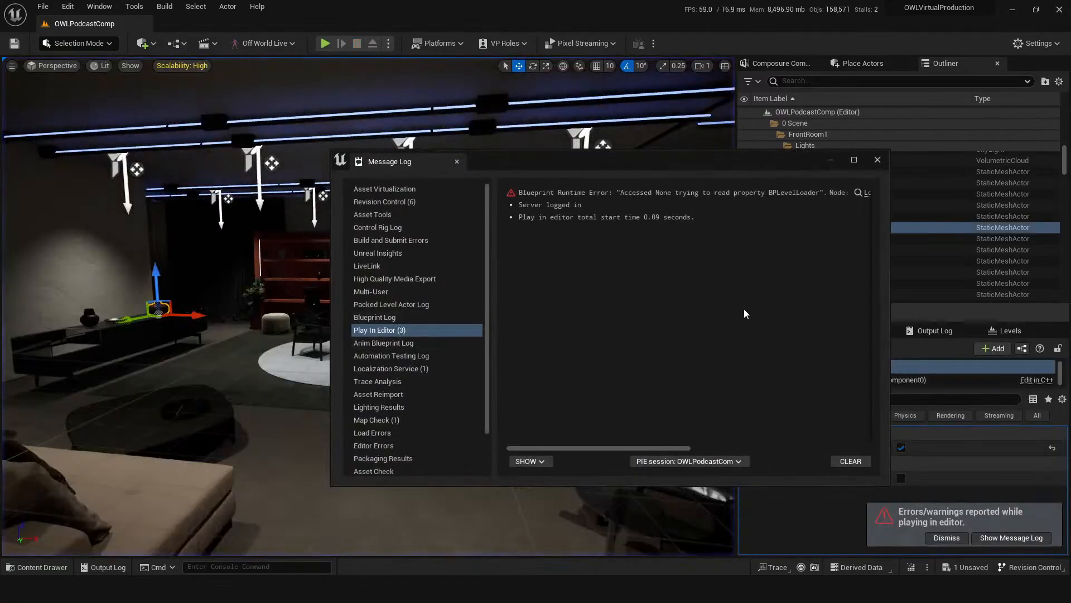
{"action": "left_click", "coordinate": [877, 160]}
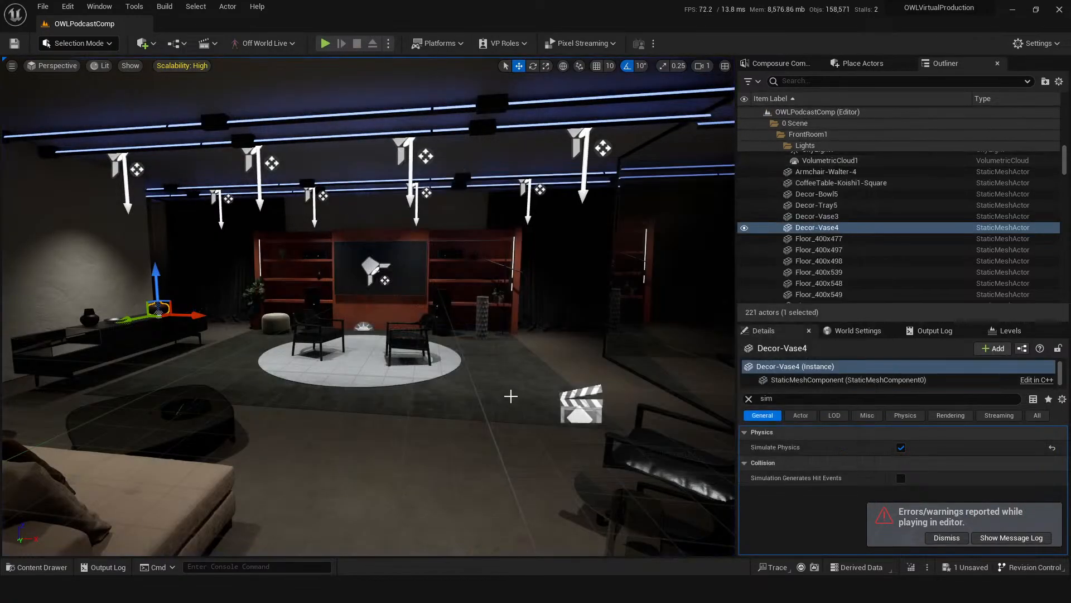
Open the LS_PC_Preset2 sequence and duplicate its asset within the Presets folder.
{"action": "key", "text": "ctrl+space"}
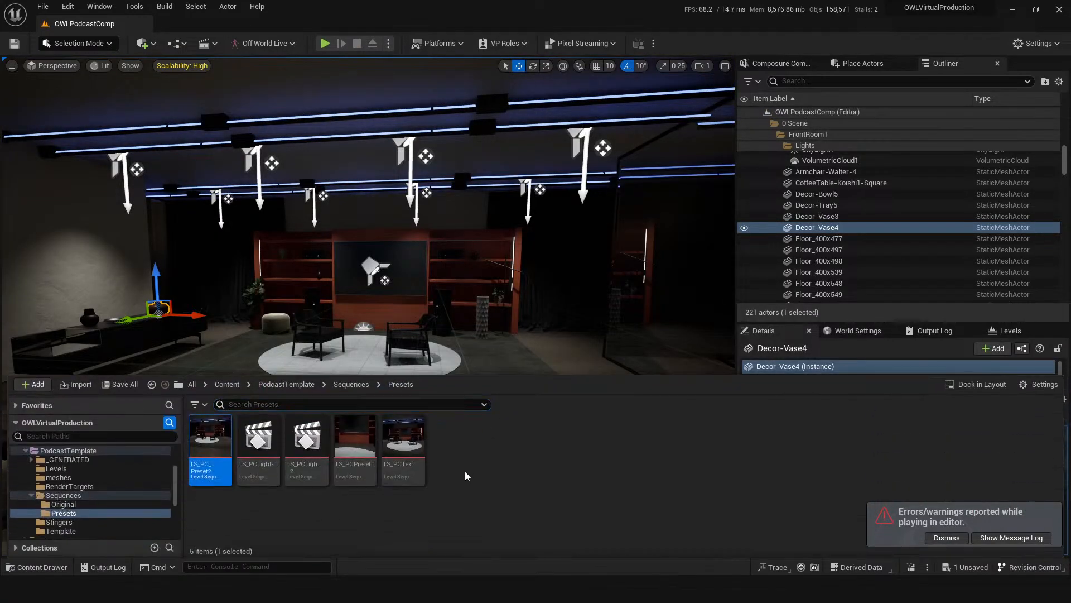
{"action": "double_click", "coordinate": [211, 441]}
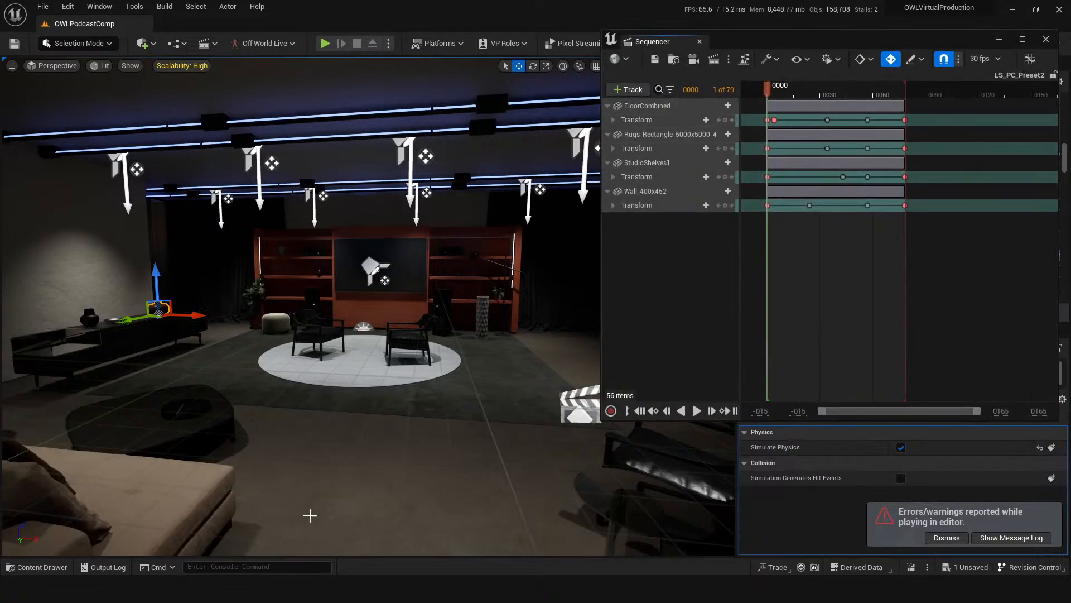
{"action": "key", "text": "ctrl+space"}
{"action": "key", "text": "ctrl+c"}
{"action": "left_click", "coordinate": [285, 510]}
{"action": "key", "text": "ctrl+v"}
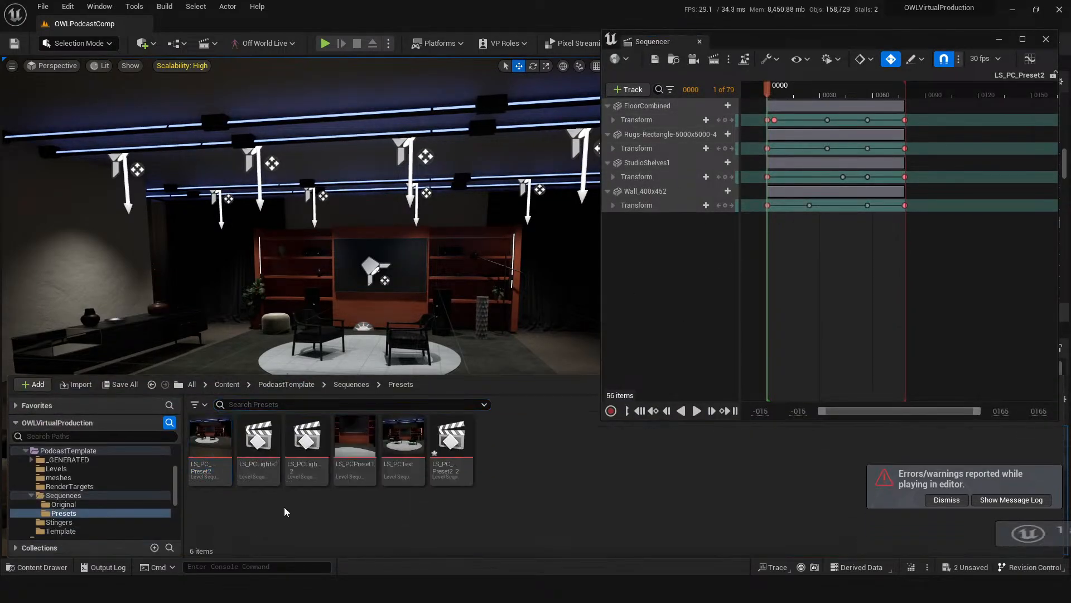
Rename the duplicated sequence asset to LS_PC_Reset and open it.
{"action": "key", "text": "F2"}
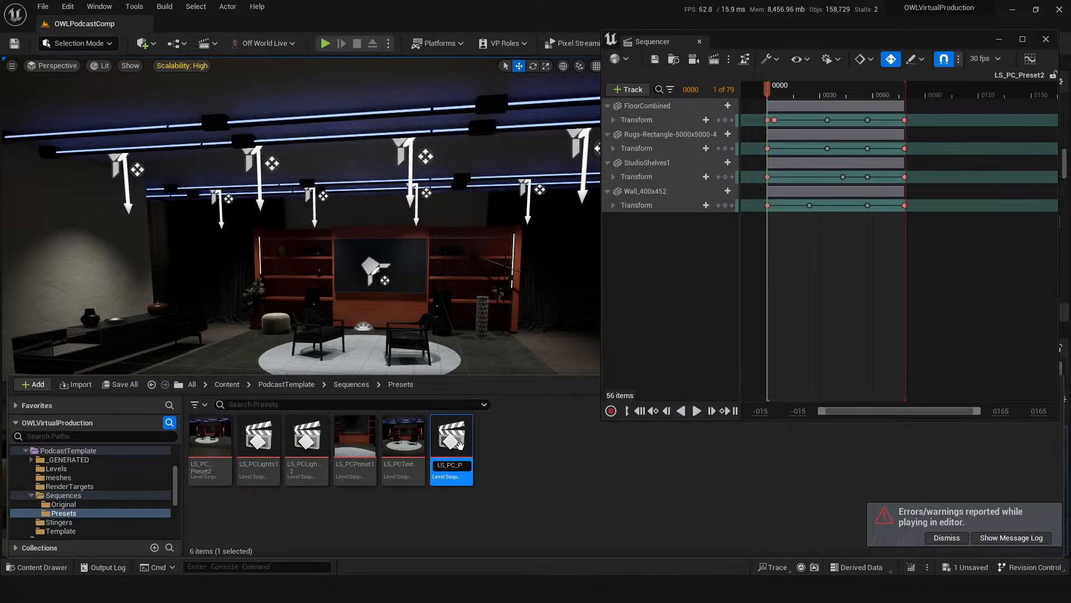
{"action": "type", "text": "LS_PC_Reset"}
{"action": "key", "text": "Return"}
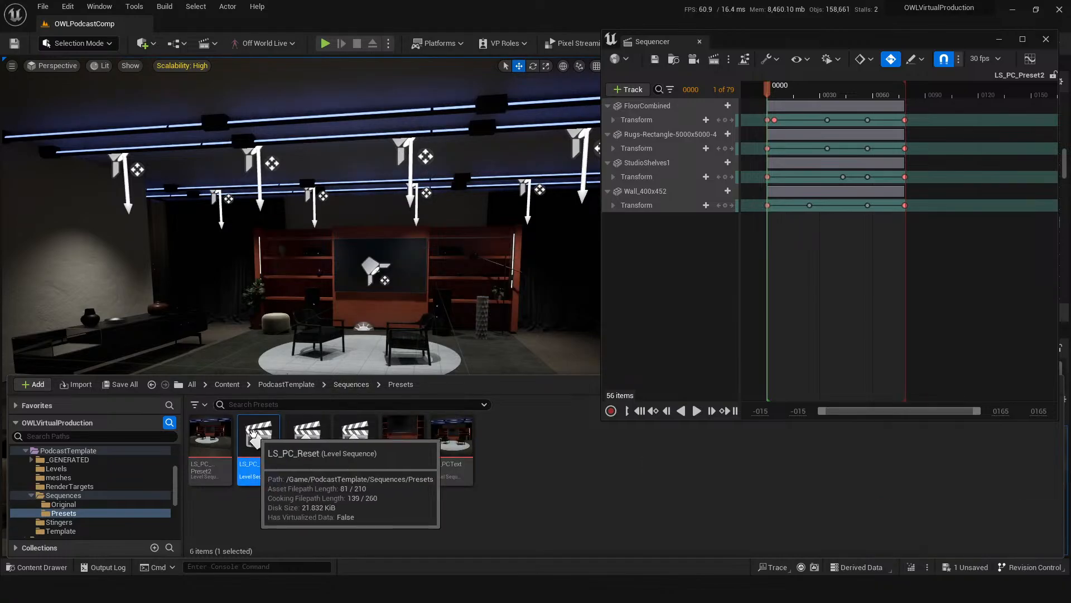
{"action": "left_click_drag", "start_coordinate": [258, 441], "coordinate": [280, 466]}
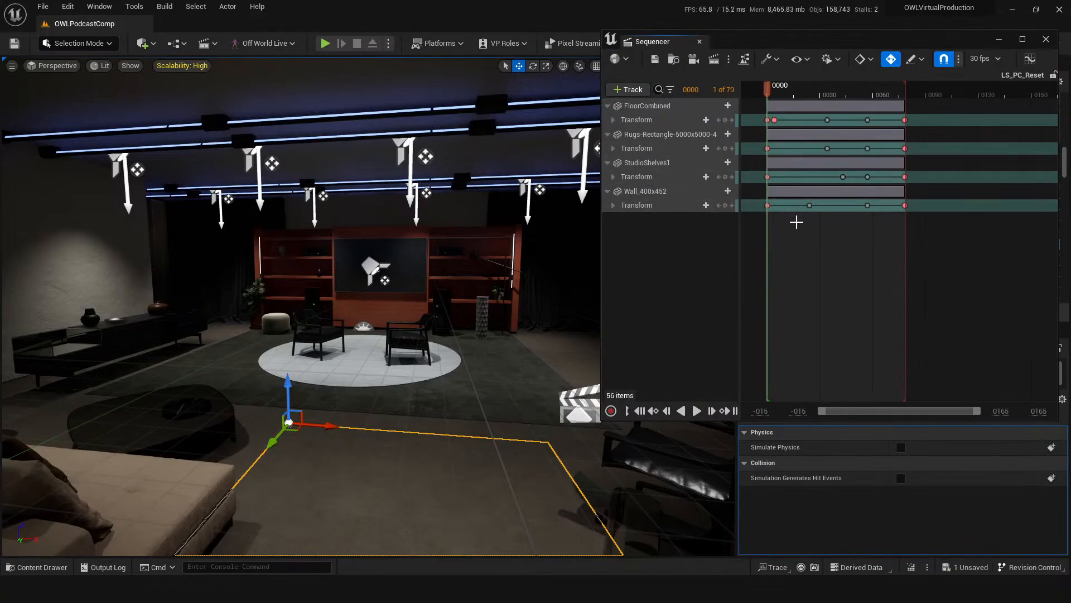
Delete every transform keyframe after frame 0 on the floor, rug, shelf and wall tracks of LS_PC_Reset, and close the sequence.
{"action": "left_click_drag", "start_coordinate": [797, 149], "coordinate": [792, 109]}
{"action": "key", "text": "Delete"}
{"action": "left_click", "coordinate": [775, 120]}
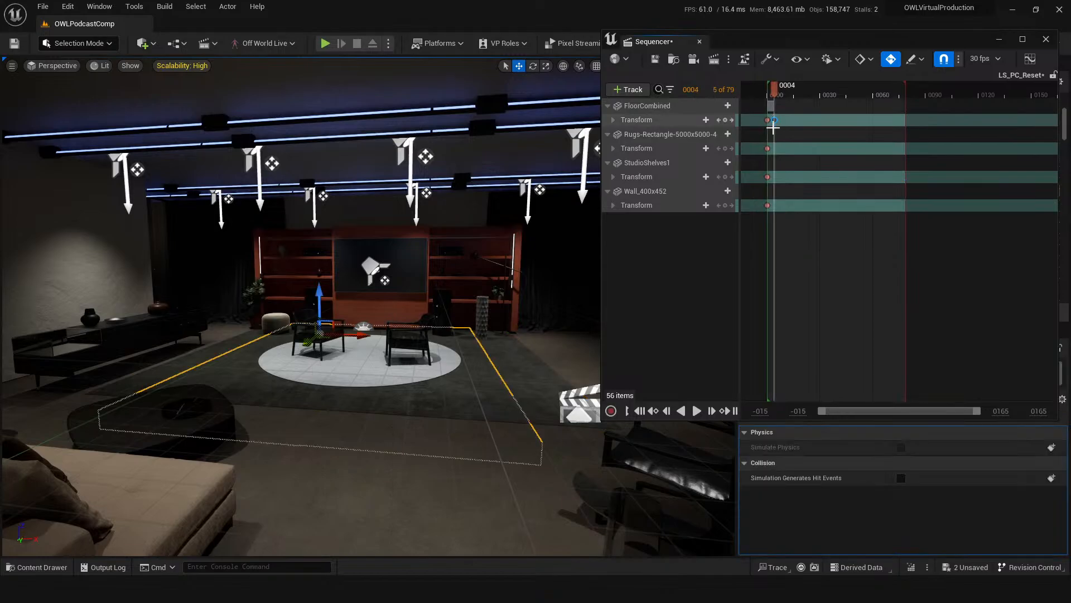
{"action": "key", "text": "Delete"}
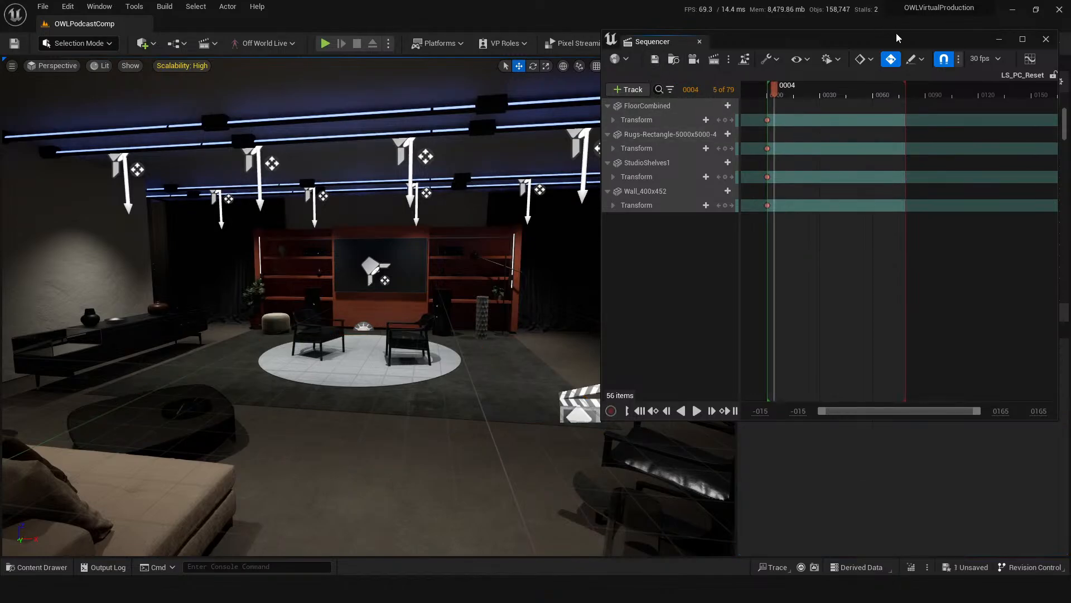
{"action": "left_click_drag", "start_coordinate": [898, 38], "coordinate": [869, 47]}
{"action": "left_click", "coordinate": [1017, 49]}
Reopen LS_PC_Reset with StudioShelves1 selected, lower the shelves slightly in the level, close the sequence and save the level.
{"action": "left_click", "coordinate": [534, 359]}
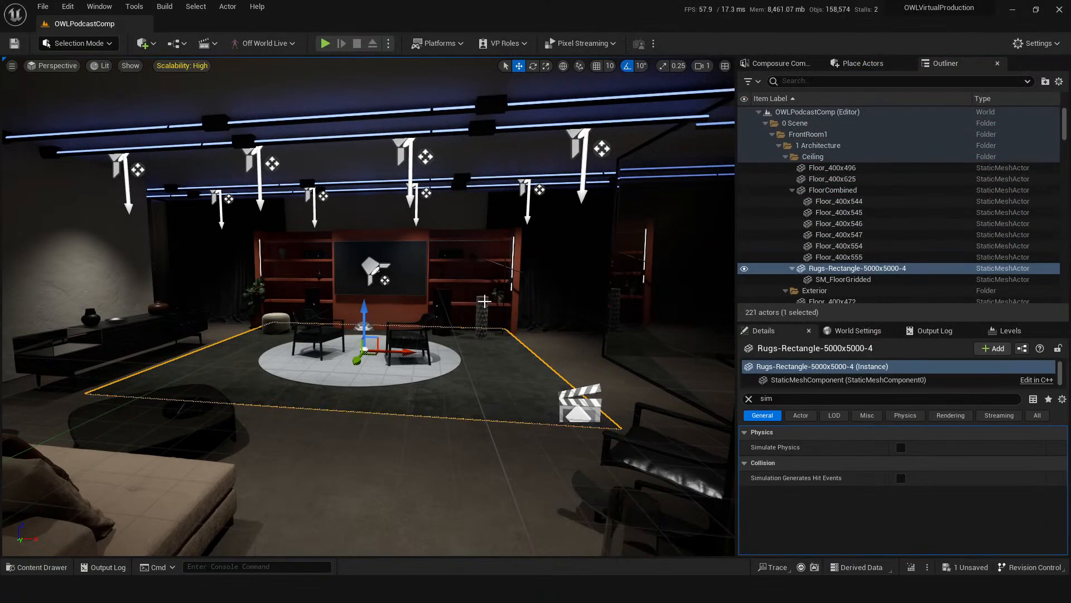
{"action": "left_click", "coordinate": [405, 302]}
{"action": "key", "text": "ctrl+space"}
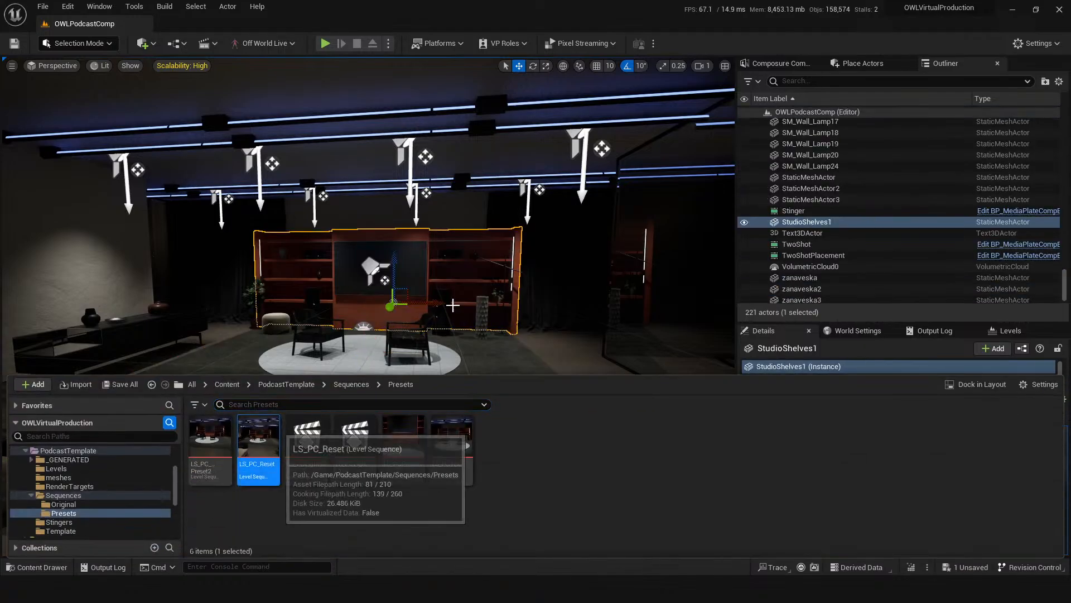
{"action": "double_click", "coordinate": [278, 429]}
{"action": "scroll", "coordinate": [379, 435], "scroll_direction": "up", "scroll_amount": 6}
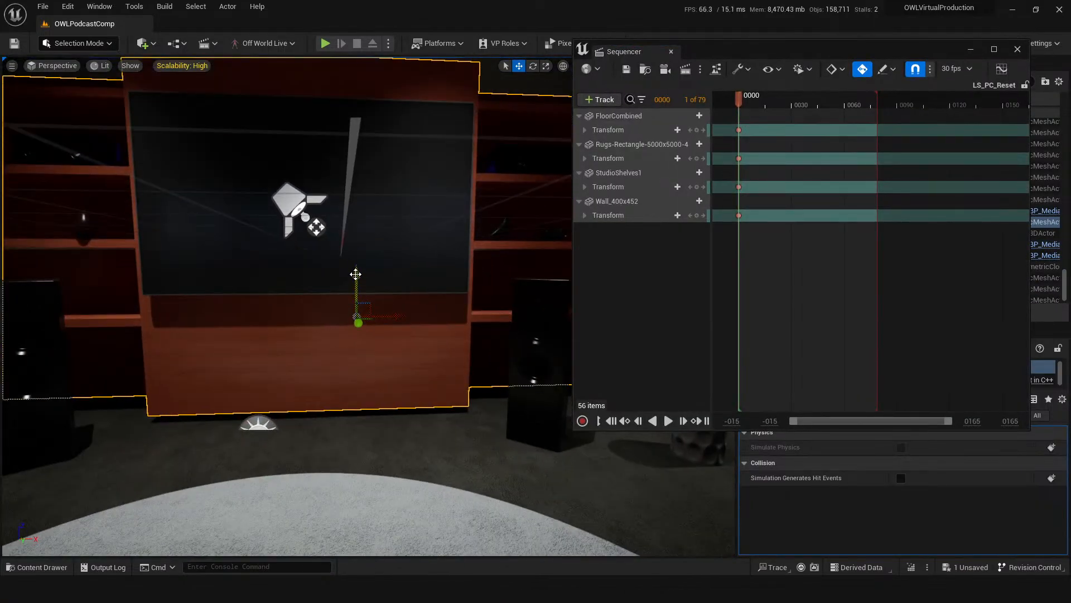
{"action": "left_click_drag", "start_coordinate": [355, 274], "coordinate": [359, 282]}
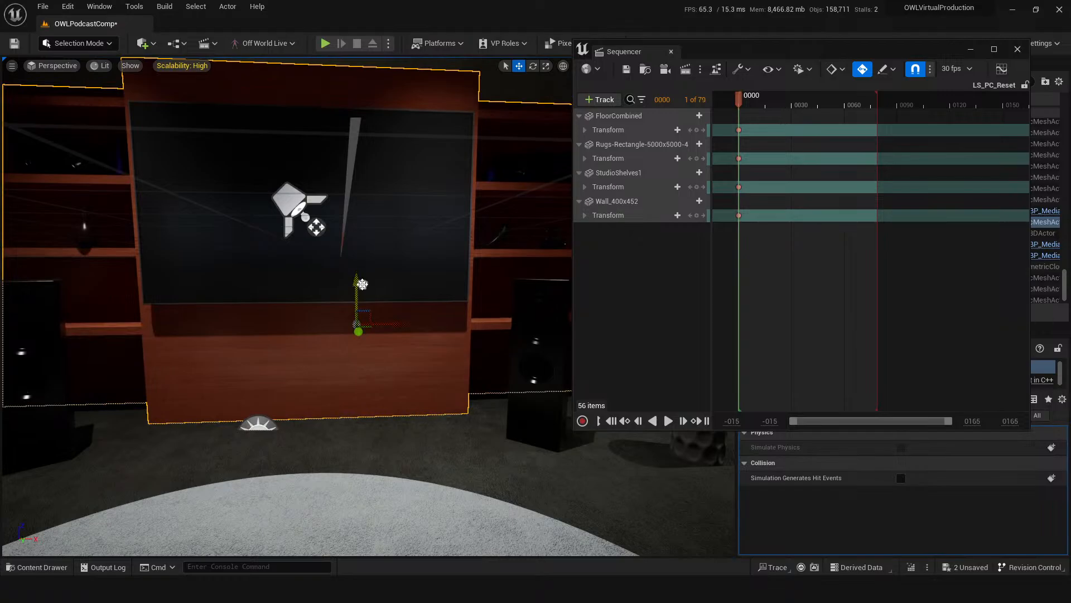
{"action": "key", "text": "s"}
{"action": "right_click_drag", "start_coordinate": [363, 284], "coordinate": [408, 422]}
{"action": "key", "text": "ctrl+s"}
{"action": "left_click_drag", "start_coordinate": [406, 420], "coordinate": [392, 399]}
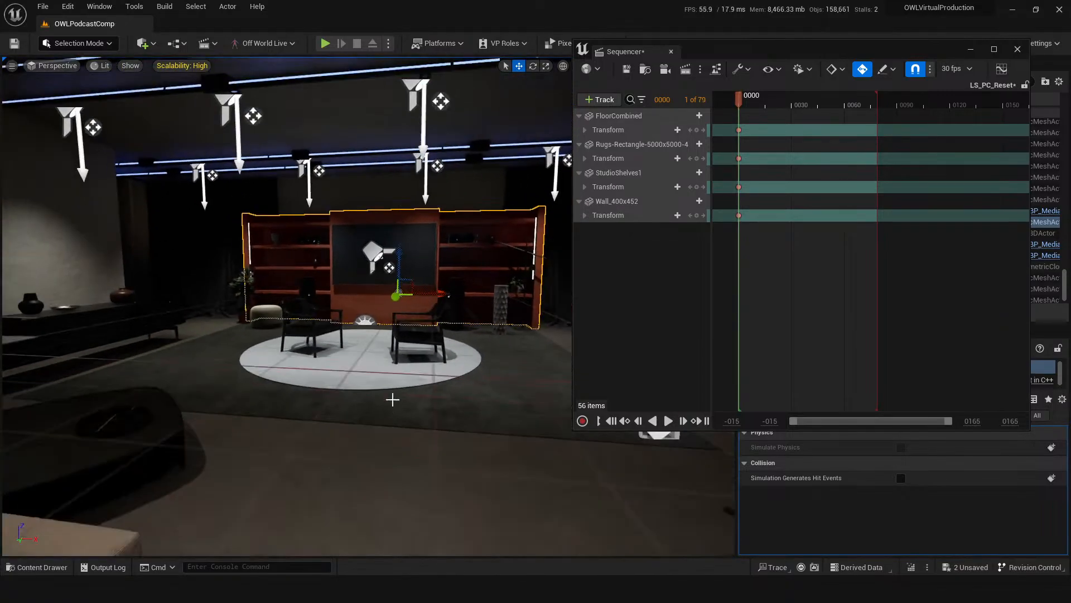
{"action": "left_click", "coordinate": [1018, 49]}
{"action": "key", "text": "ctrl+s"}
{"action": "key", "text": "ctrl+space"}
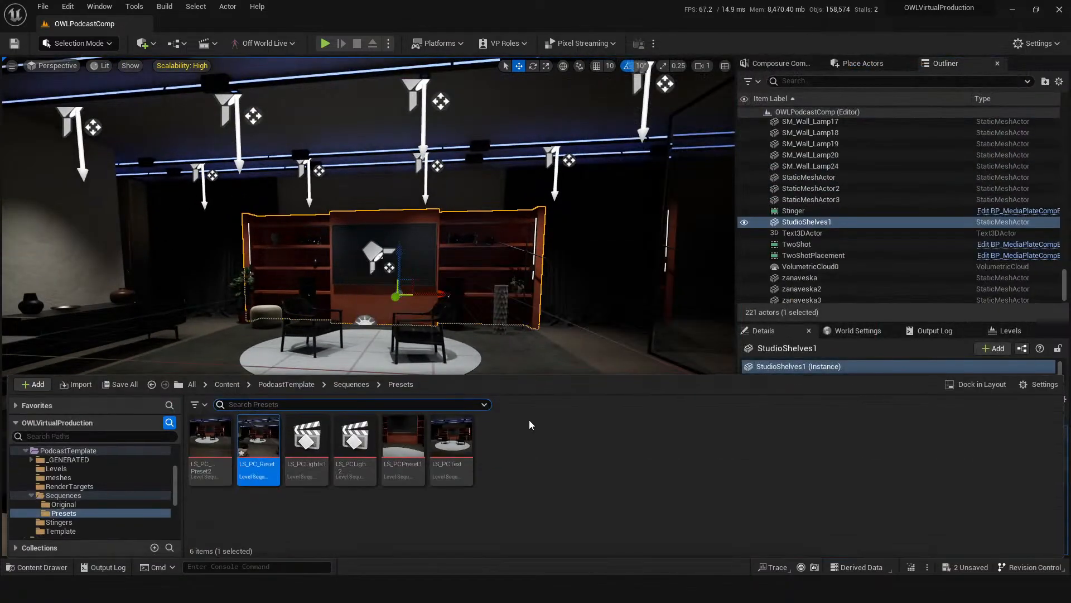
{"action": "double_click", "coordinate": [260, 446]}
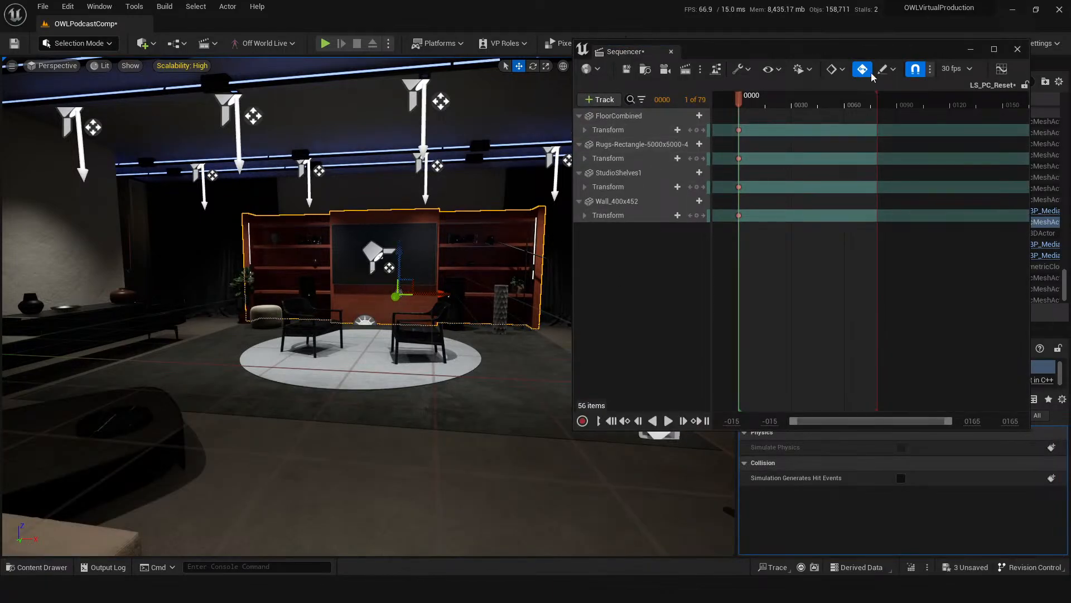
{"action": "key", "text": "ctrl+alt+s"}
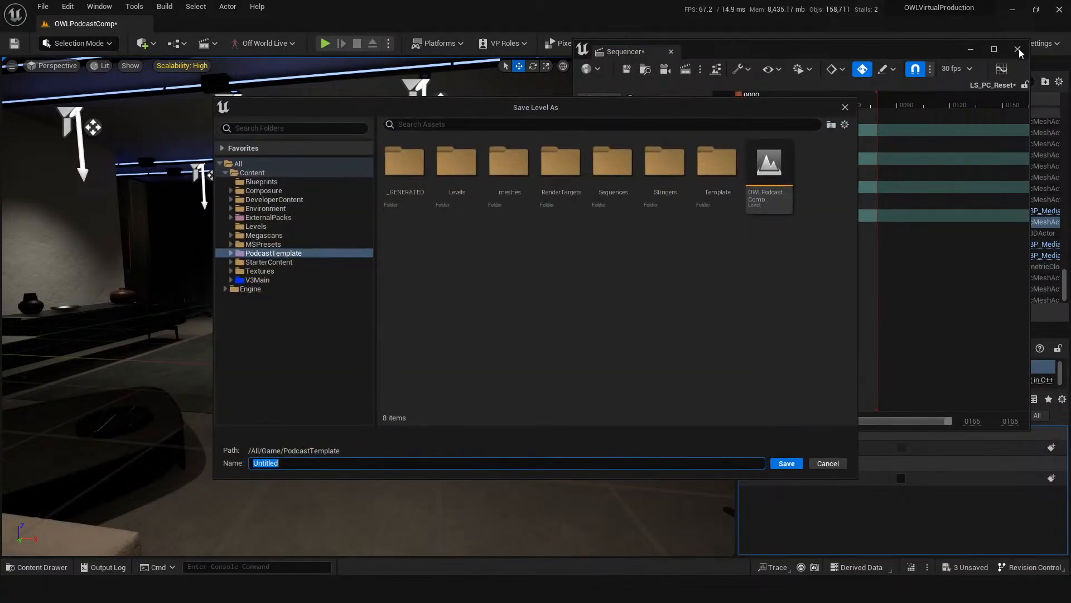
{"action": "left_click", "coordinate": [845, 108]}
{"action": "left_click", "coordinate": [1017, 49]}
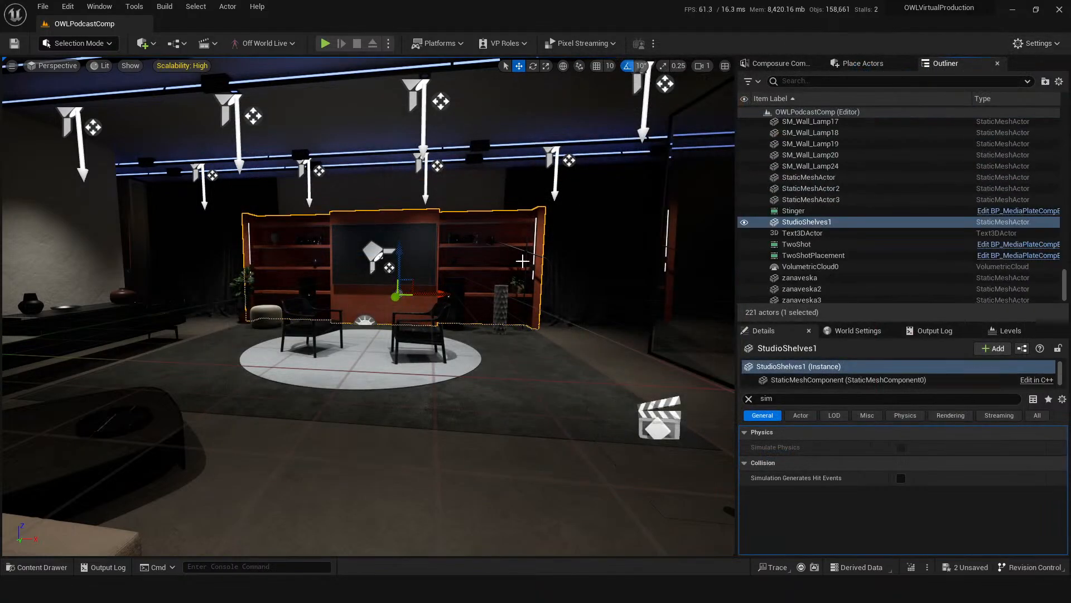
{"action": "key", "text": "f"}
{"action": "scroll", "coordinate": [376, 414], "scroll_direction": "down", "scroll_amount": 10}
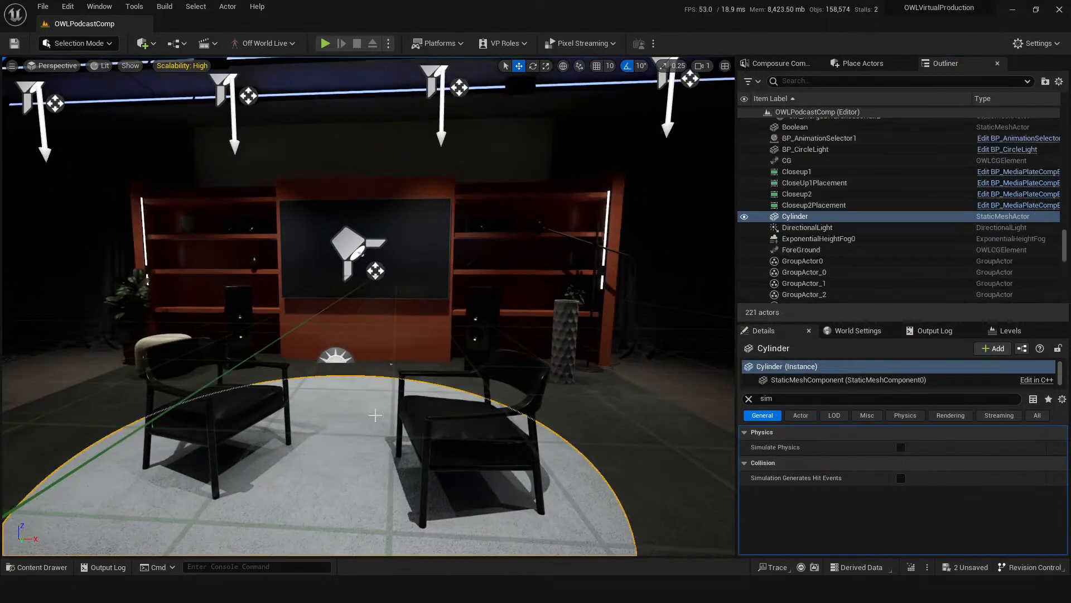
{"action": "key", "text": "ctrl+space"}
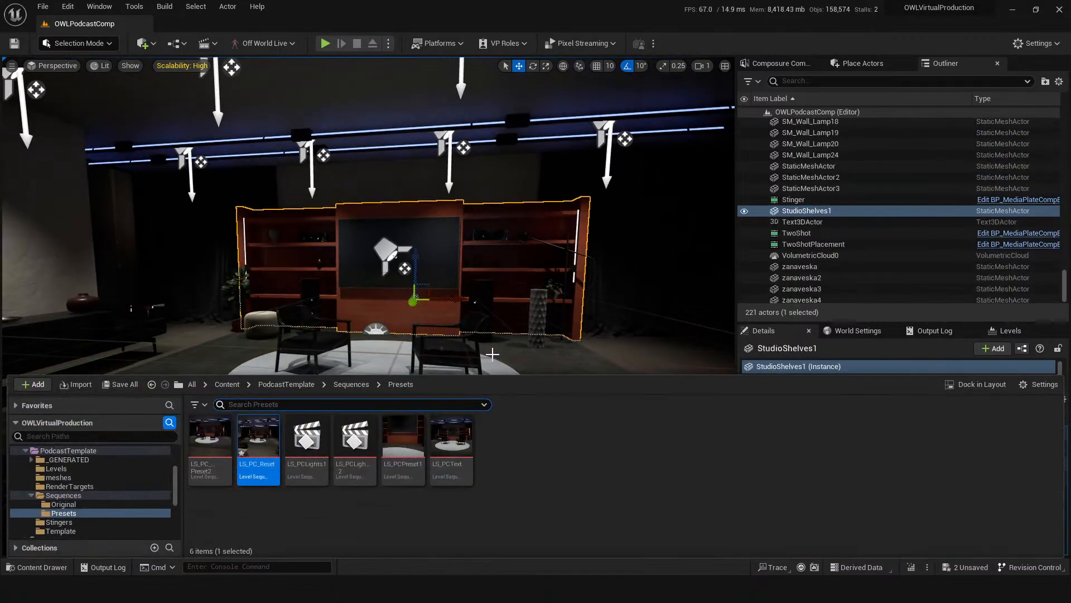
{"action": "left_click", "coordinate": [260, 438]}
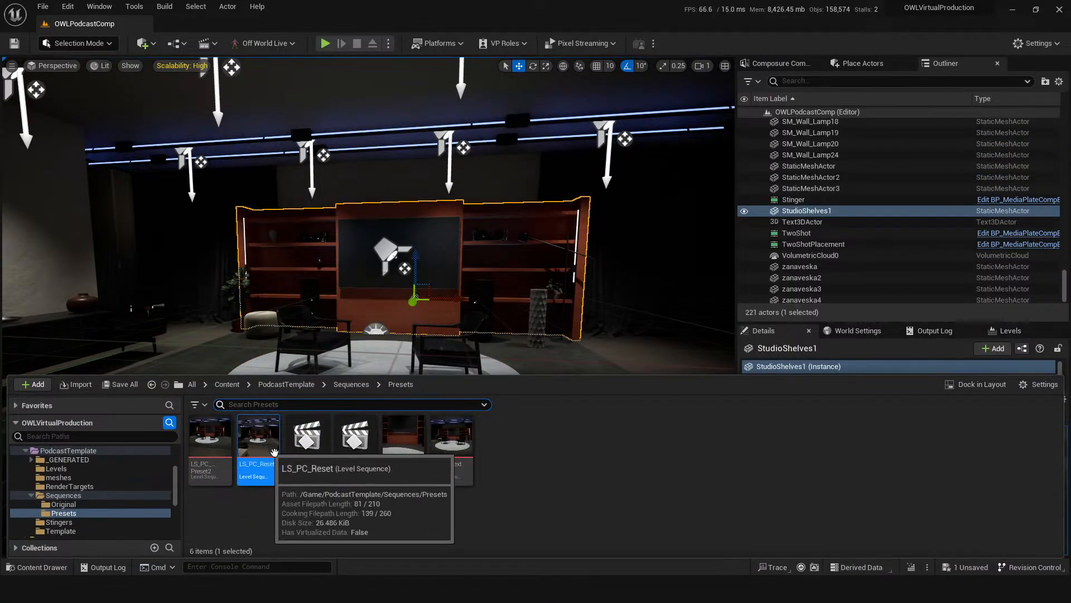
{"action": "left_click", "coordinate": [445, 322]}
{"action": "left_click_drag", "start_coordinate": [450, 351], "coordinate": [432, 379]}
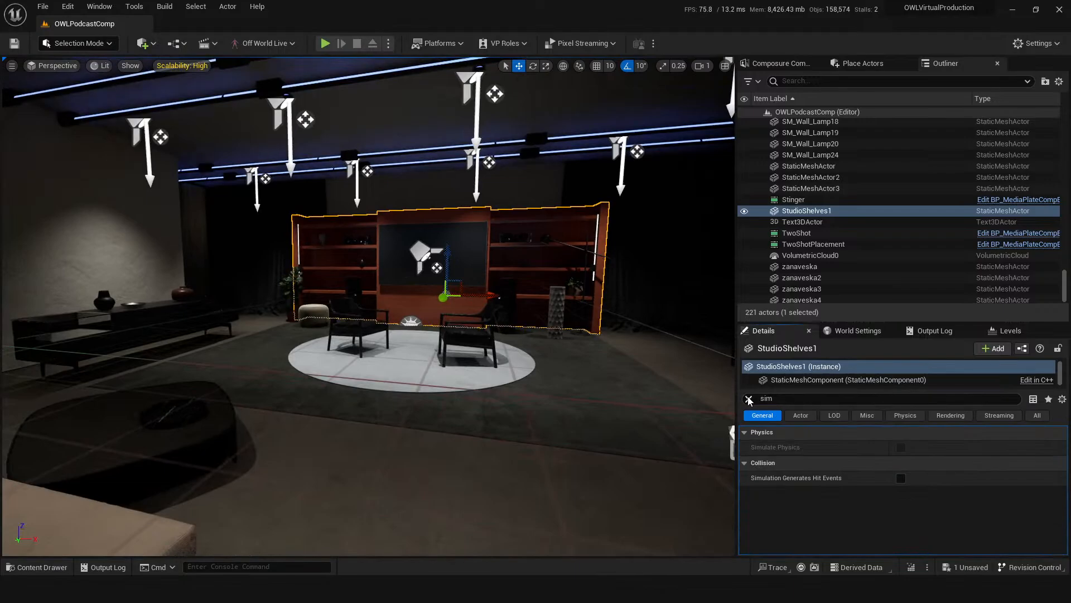
Clear the details search filter, select BP_AnimationSelector1 and examine its stinger, preset and camera-move sequence arrays.
{"action": "left_click", "coordinate": [749, 399]}
{"action": "left_click_drag", "start_coordinate": [496, 354], "coordinate": [418, 357]}
{"action": "left_click", "coordinate": [371, 350]}
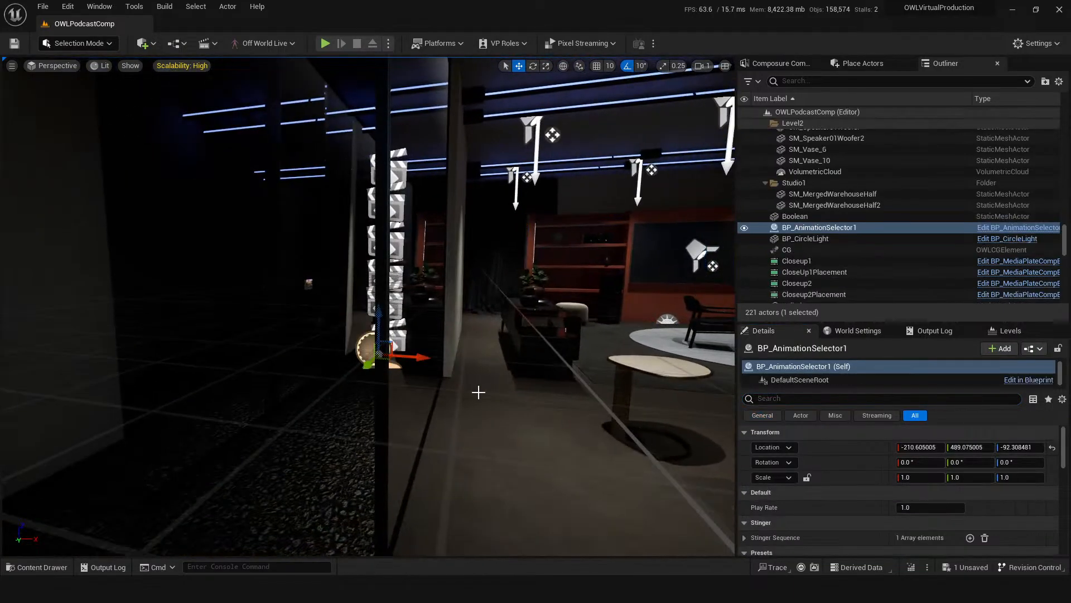
{"action": "right_click_drag", "start_coordinate": [478, 392], "coordinate": [522, 388]}
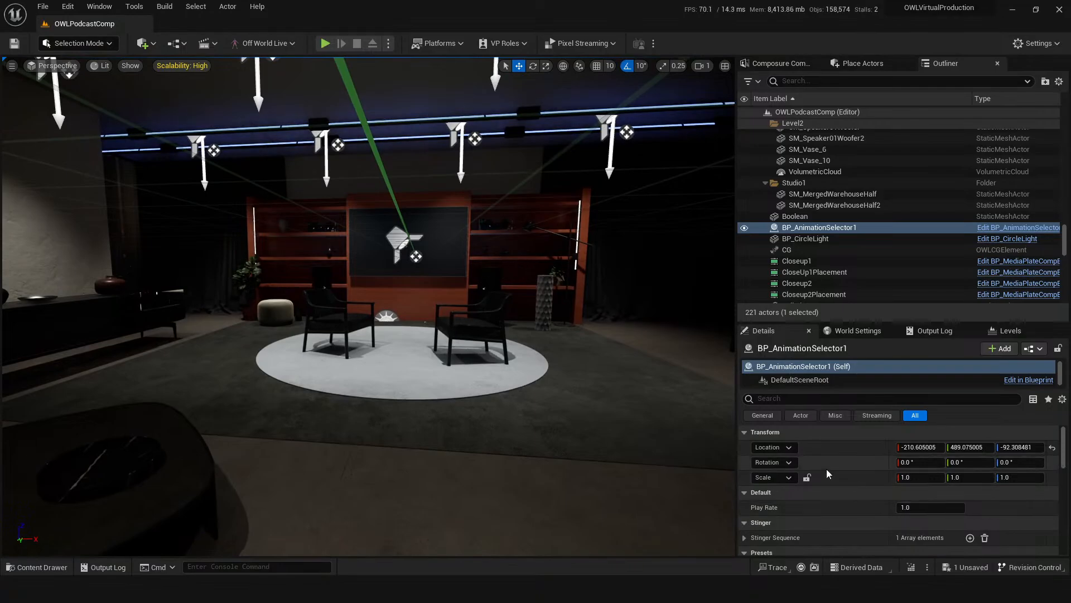
{"action": "scroll", "coordinate": [751, 486], "scroll_direction": "down", "scroll_amount": 2}
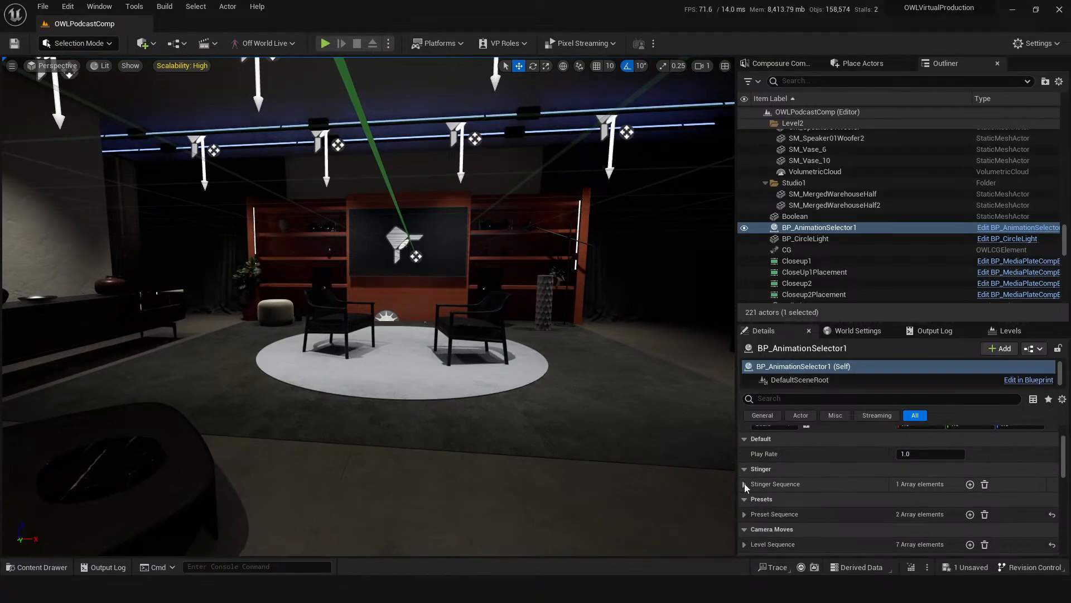
{"action": "scroll", "coordinate": [798, 487], "scroll_direction": "up", "scroll_amount": 2}
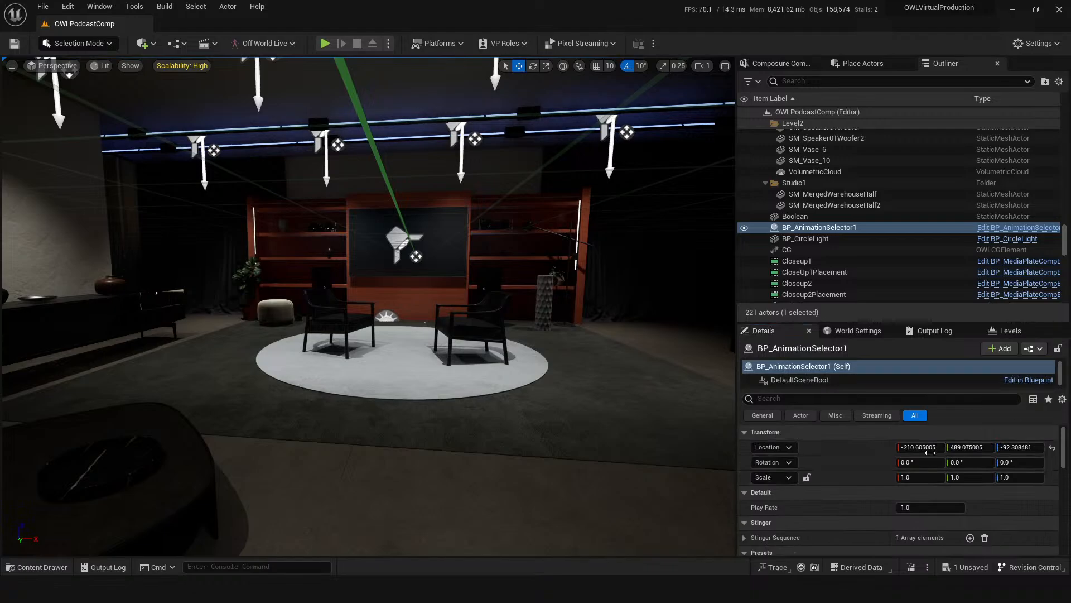
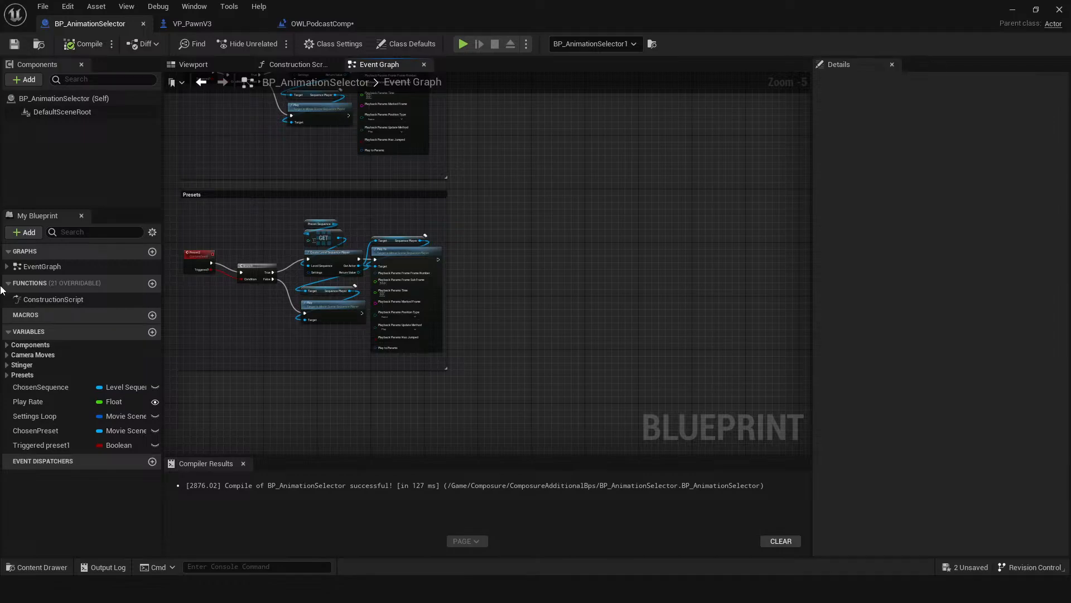
Duplicate the Presets comment group with all its nodes in the BP_AnimationSelector event graph and place the copy beside the original.
{"action": "right_click_drag", "start_coordinate": [505, 242], "coordinate": [540, 318]}
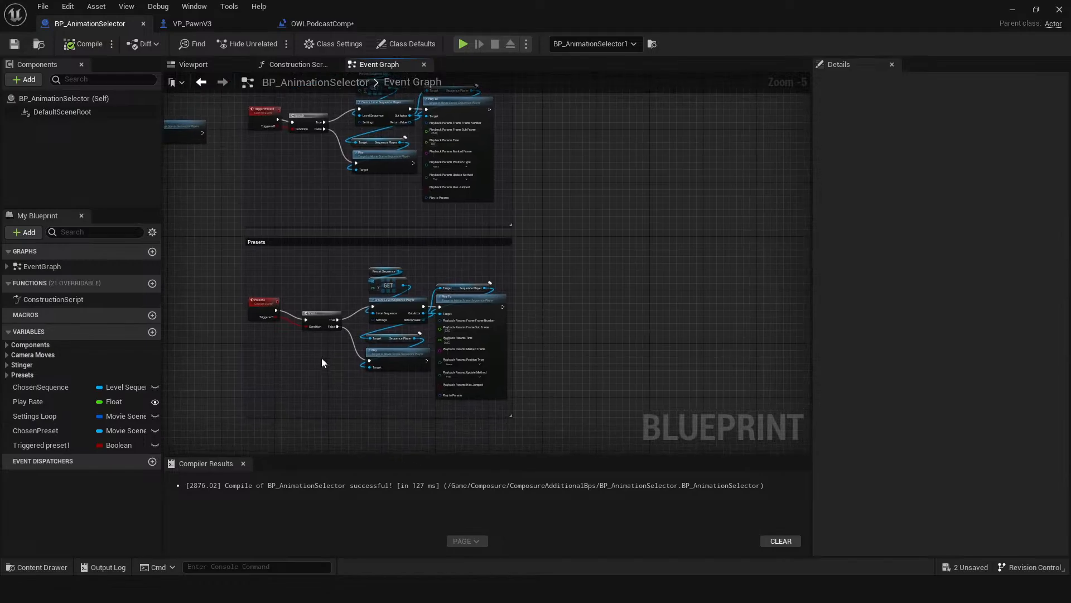
{"action": "scroll", "coordinate": [321, 357], "scroll_direction": "up", "scroll_amount": 2}
{"action": "right_click_drag", "start_coordinate": [317, 369], "coordinate": [304, 321]}
{"action": "scroll", "coordinate": [270, 320], "scroll_direction": "down", "scroll_amount": 1}
{"action": "left_click_drag", "start_coordinate": [198, 147], "coordinate": [549, 399]}
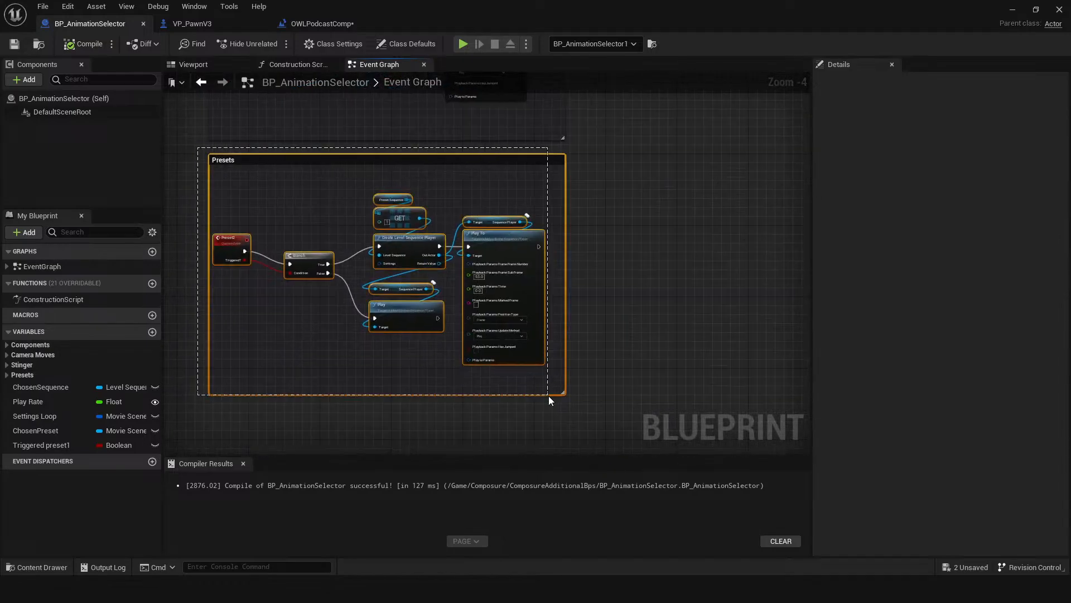
{"action": "key", "text": "ctrl+c"}
{"action": "right_click_drag", "start_coordinate": [637, 349], "coordinate": [464, 314]}
{"action": "key", "text": "ctrl+v"}
{"action": "left_click_drag", "start_coordinate": [512, 191], "coordinate": [475, 133]}
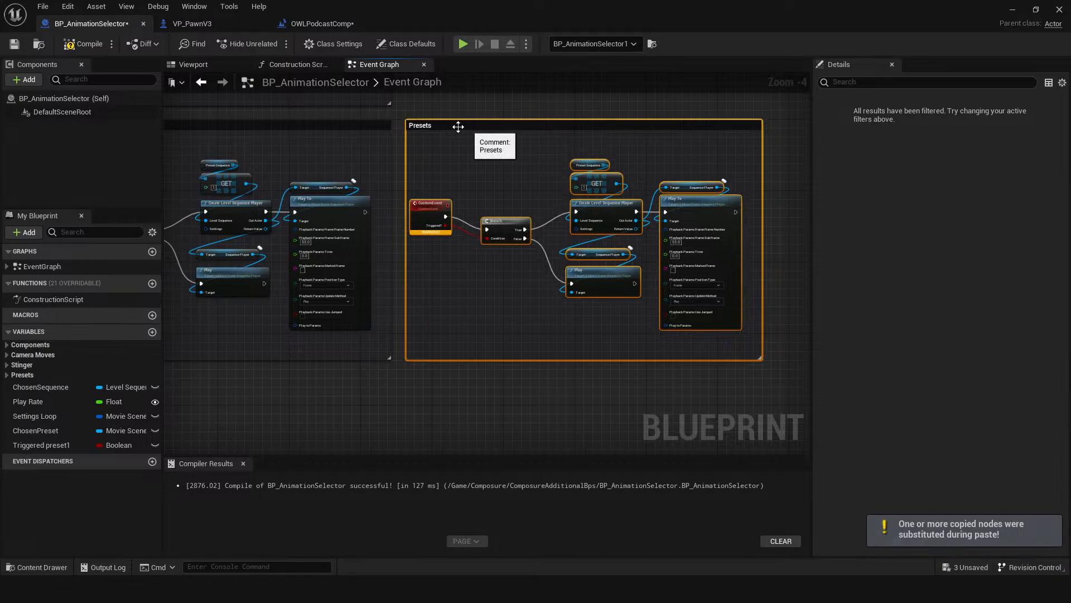
Rename the duplicated comment group as Reset.
{"action": "double_click", "coordinate": [456, 126]}
{"action": "type", "text": "Res"}
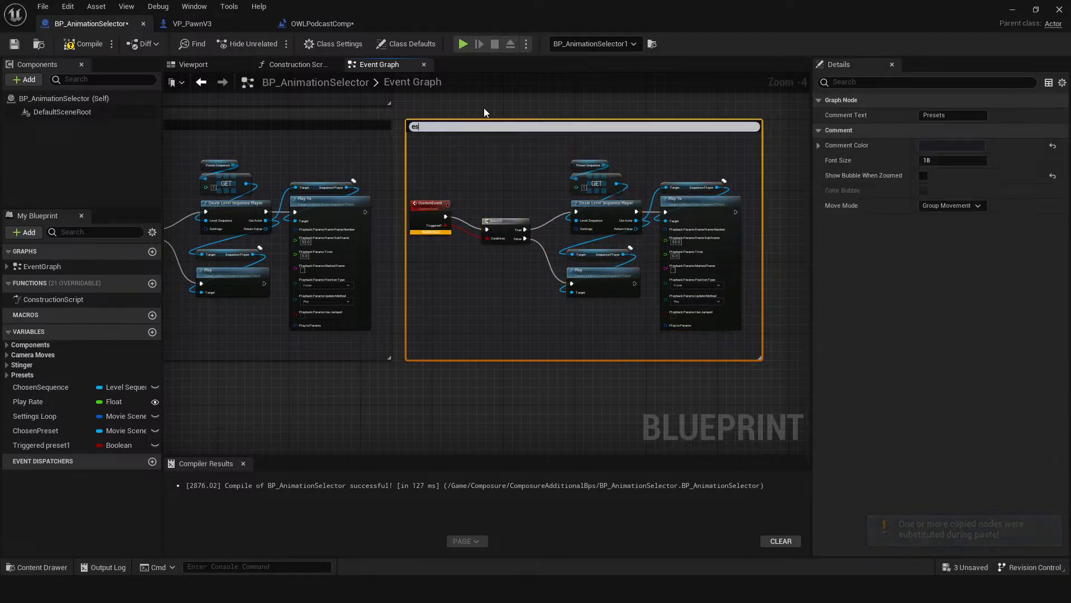
{"action": "type", "text": "et"}
{"action": "key", "text": "Return"}
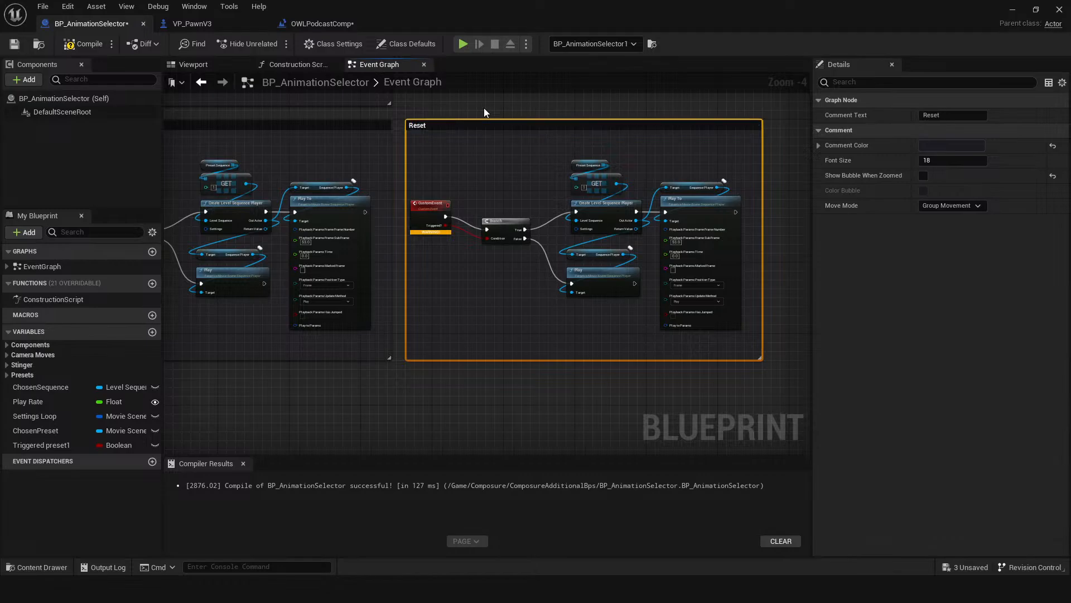
Rename the custom event in the Reset group to Reset, and compile and save the blueprint.
{"action": "left_click", "coordinate": [441, 204]}
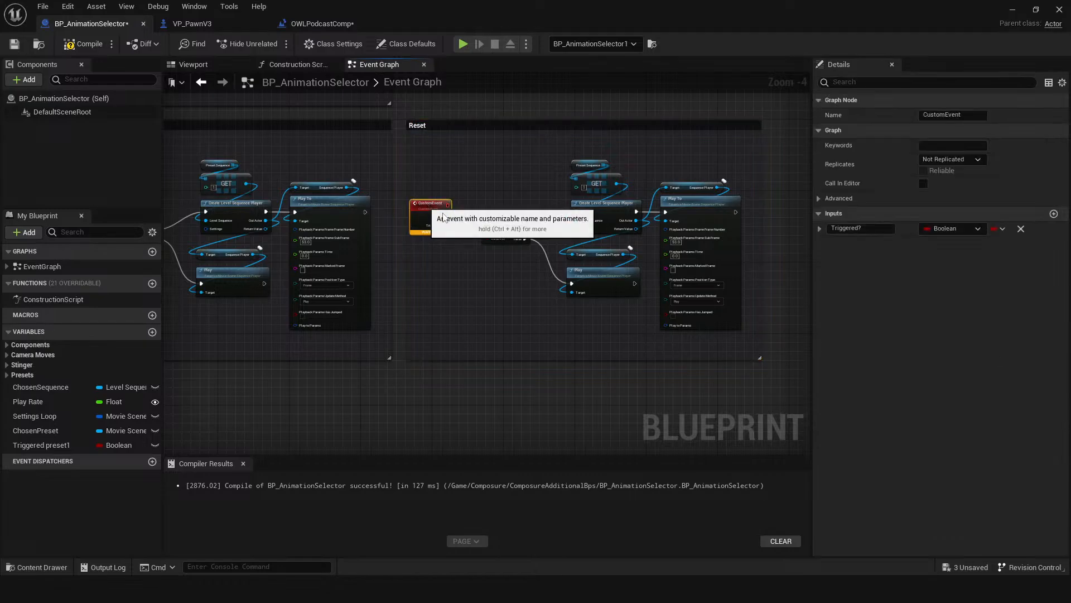
{"action": "left_click", "coordinate": [936, 116]}
{"action": "type", "text": "rese"}
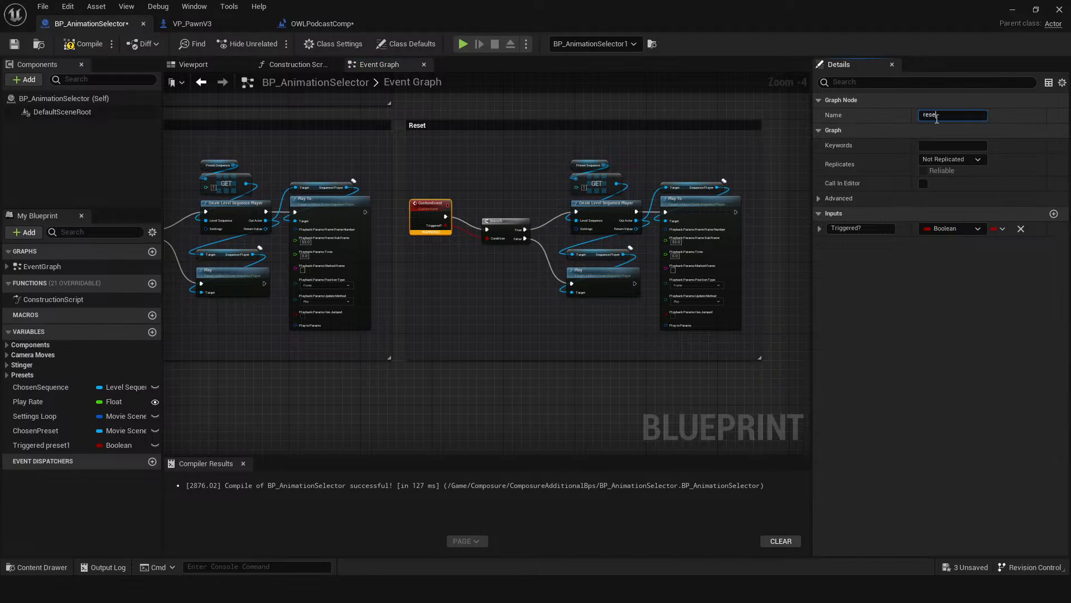
{"action": "type", "text": "t"}
{"action": "key", "text": "Return"}
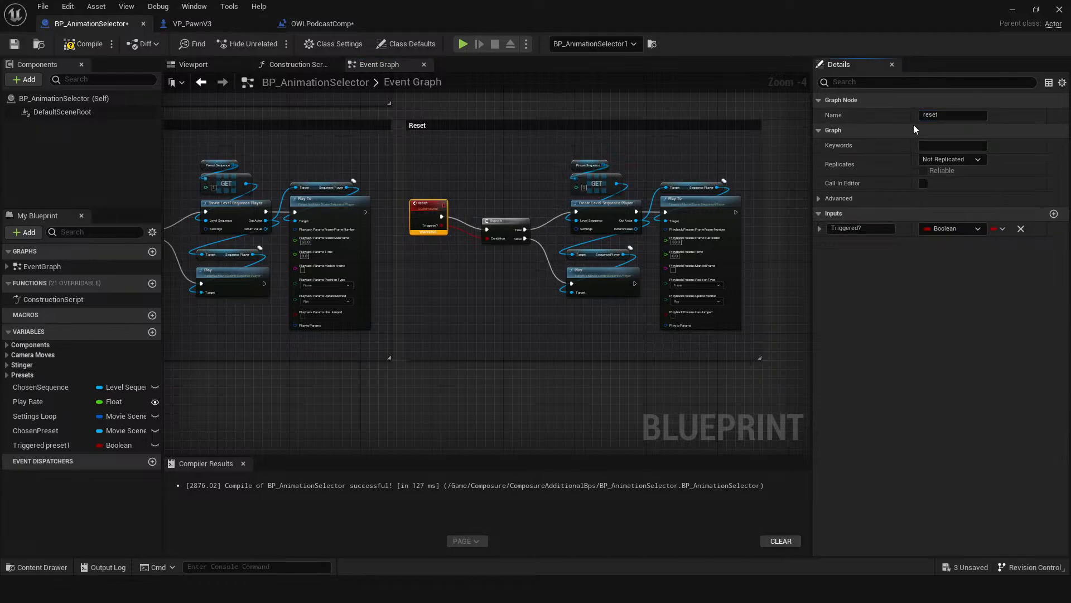
{"action": "left_click", "coordinate": [926, 114]}
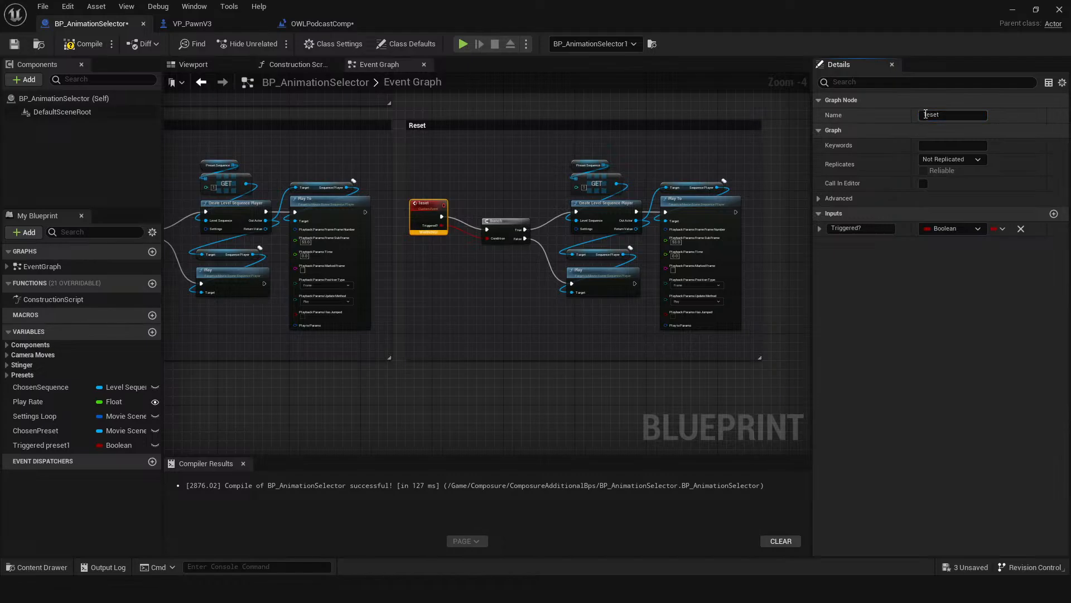
{"action": "left_click", "coordinate": [925, 114]}
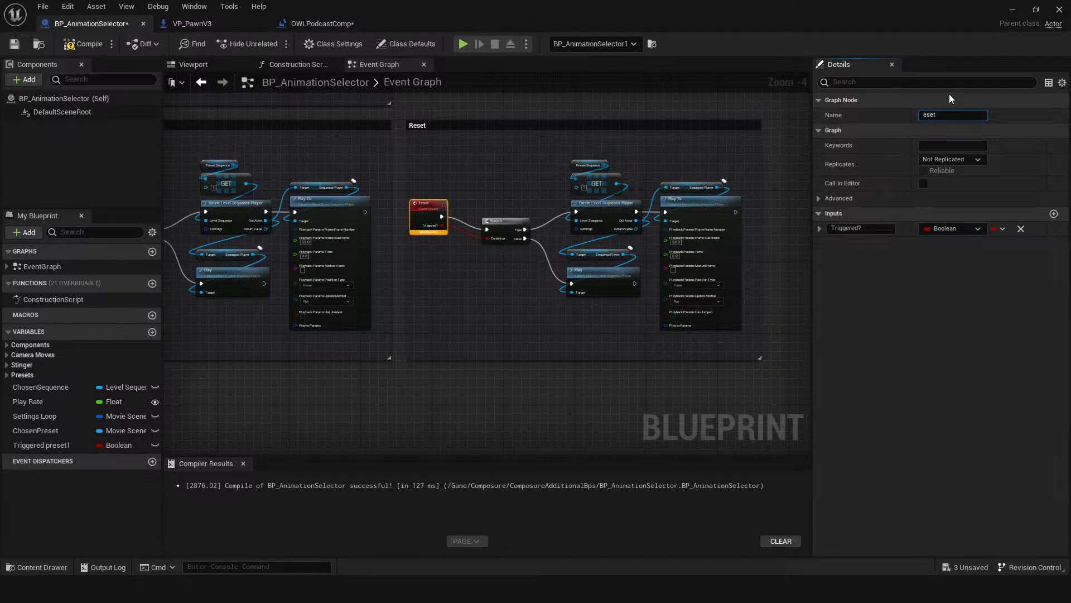
{"action": "type", "text": "R"}
{"action": "key", "text": "Return"}
{"action": "left_click", "coordinate": [83, 44]}
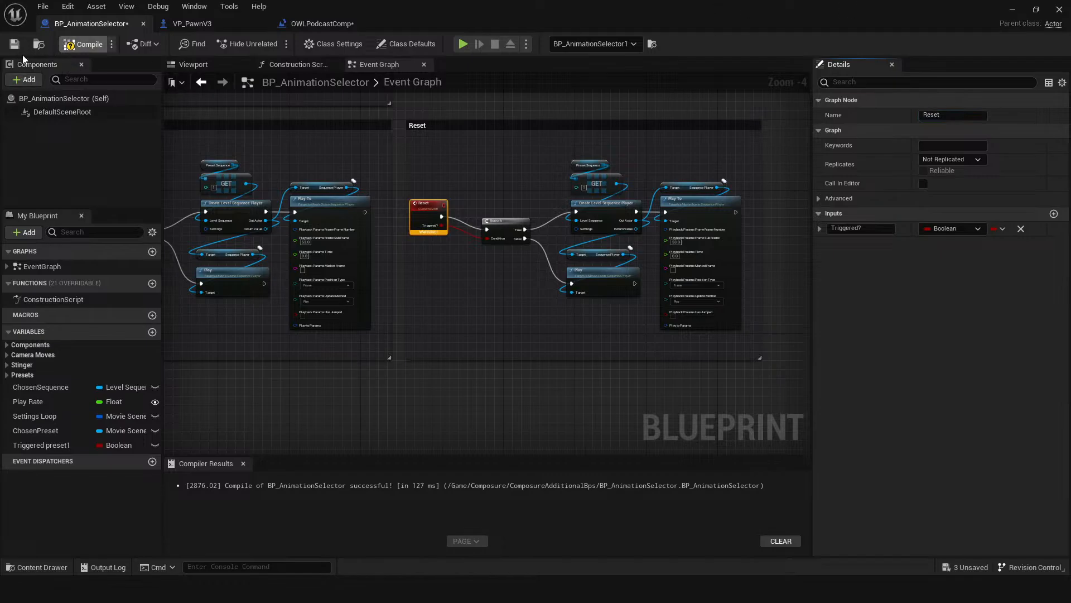
{"action": "left_click", "coordinate": [14, 44]}
{"action": "scroll", "coordinate": [633, 341], "scroll_direction": "up", "scroll_amount": 1}
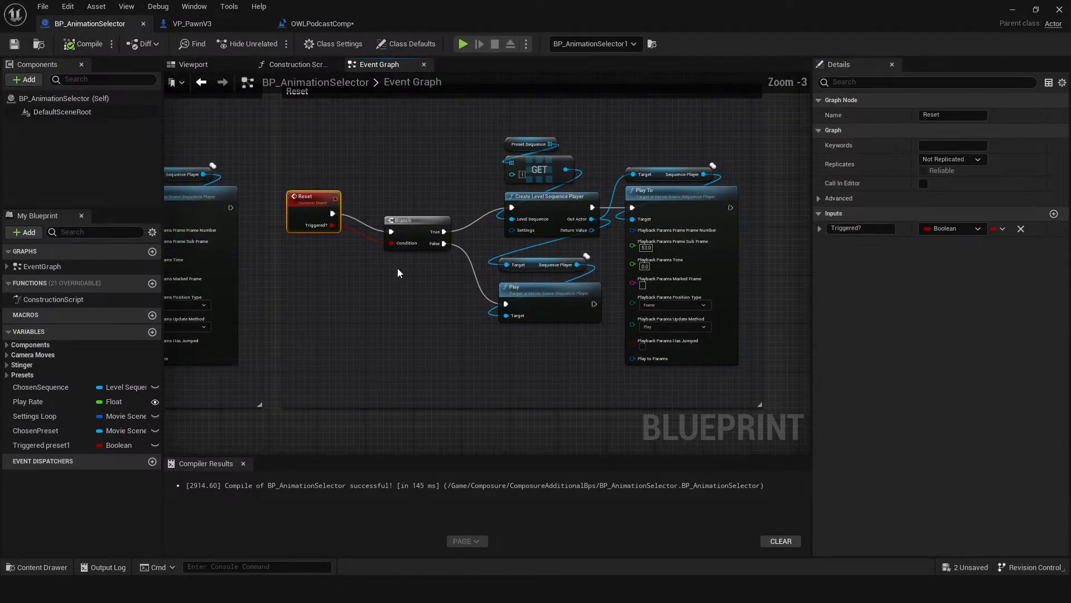
Review the Reset comment group's nodes in the BP_AnimationSelector event graph and save the blueprint.
{"action": "mouse_move", "coordinate": [331, 301]}
{"action": "right_mouse_down"}
{"action": "mouse_move", "coordinate": [571, 359]}
{"action": "mouse_move", "coordinate": [658, 226]}
{"action": "mouse_move", "coordinate": [736, 268]}
{"action": "mouse_move", "coordinate": [455, 234]}
{"action": "right_mouse_up"}
{"action": "right_click_drag", "start_coordinate": [744, 250], "coordinate": [544, 296]}
{"action": "left_click", "coordinate": [343, 296]}
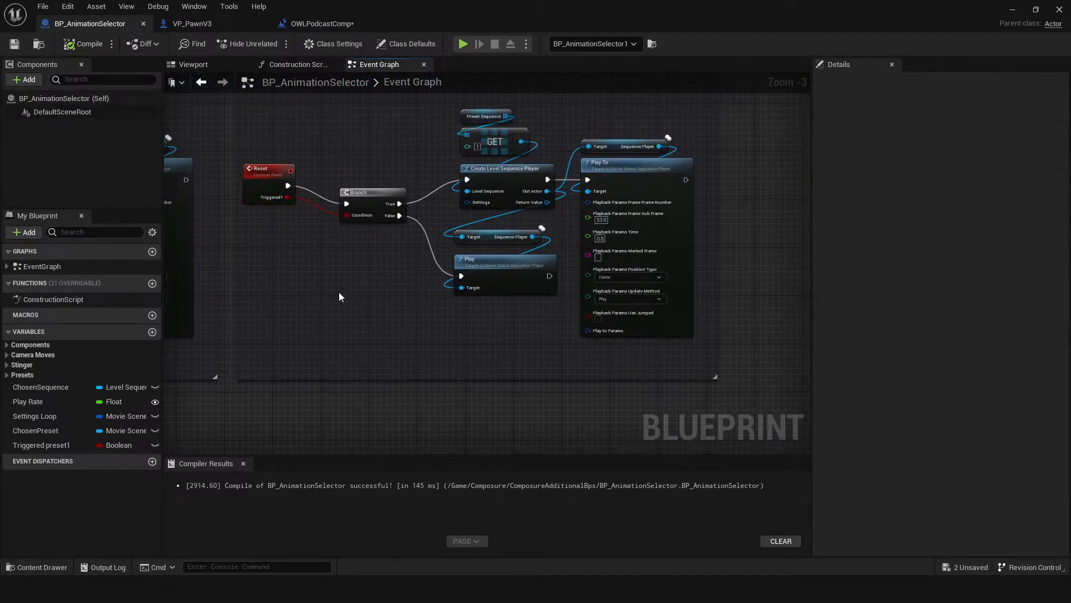
{"action": "right_click_drag", "start_coordinate": [339, 292], "coordinate": [346, 334]}
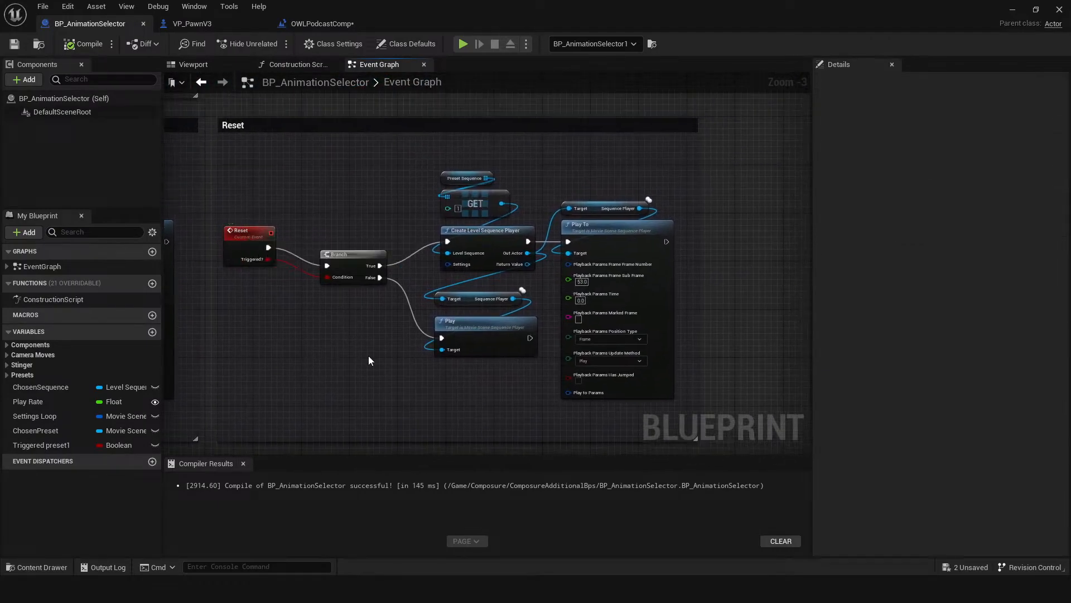
{"action": "right_click_drag", "start_coordinate": [411, 350], "coordinate": [384, 334]}
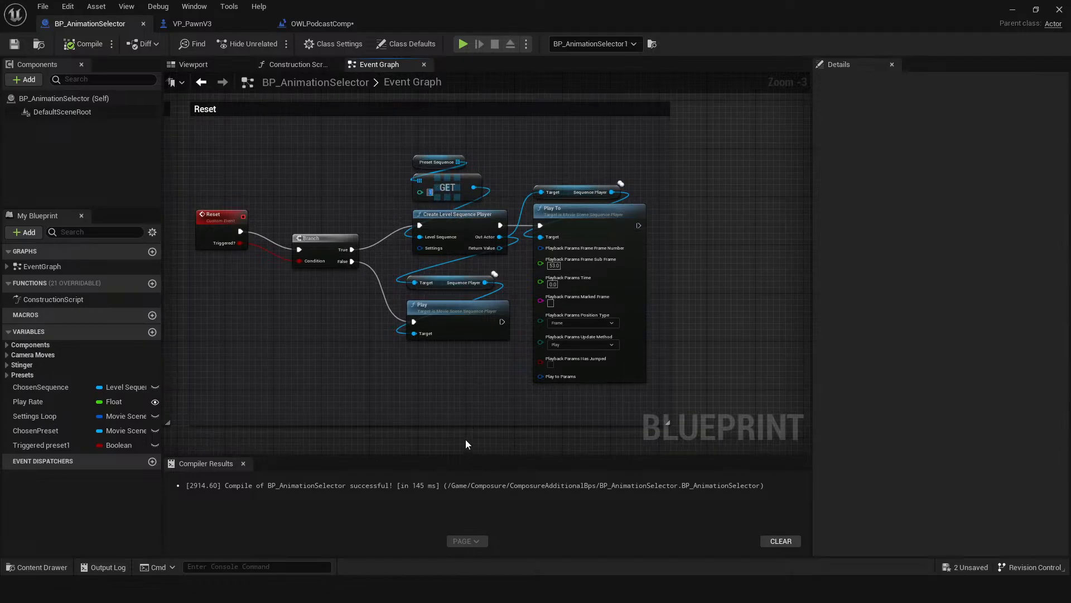
{"action": "left_click", "coordinate": [356, 313]}
{"action": "left_click", "coordinate": [13, 44]}
Add a third element, LS_PC_Reset, to the Preset Sequence array of BP_AnimationSelector1 in the OWLPodcastComp level and save the level.
{"action": "left_click", "coordinate": [335, 24]}
{"action": "key", "text": "f"}
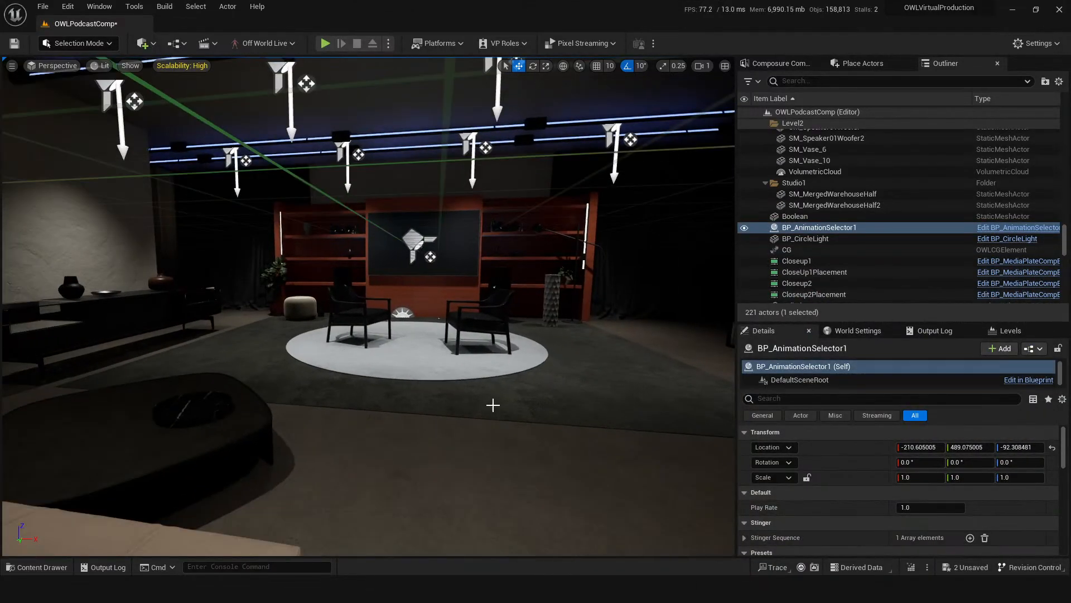
{"action": "scroll", "coordinate": [583, 368], "scroll_direction": "down", "scroll_amount": 8}
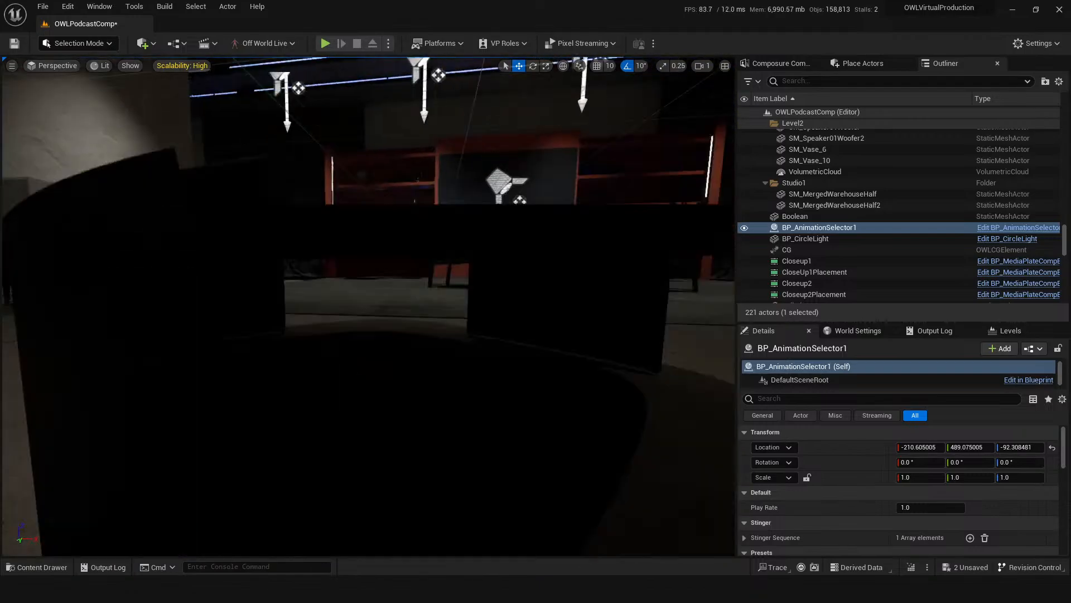
{"action": "scroll", "coordinate": [840, 479], "scroll_direction": "down", "scroll_amount": 2}
{"action": "scroll", "coordinate": [834, 476], "scroll_direction": "down", "scroll_amount": 2}
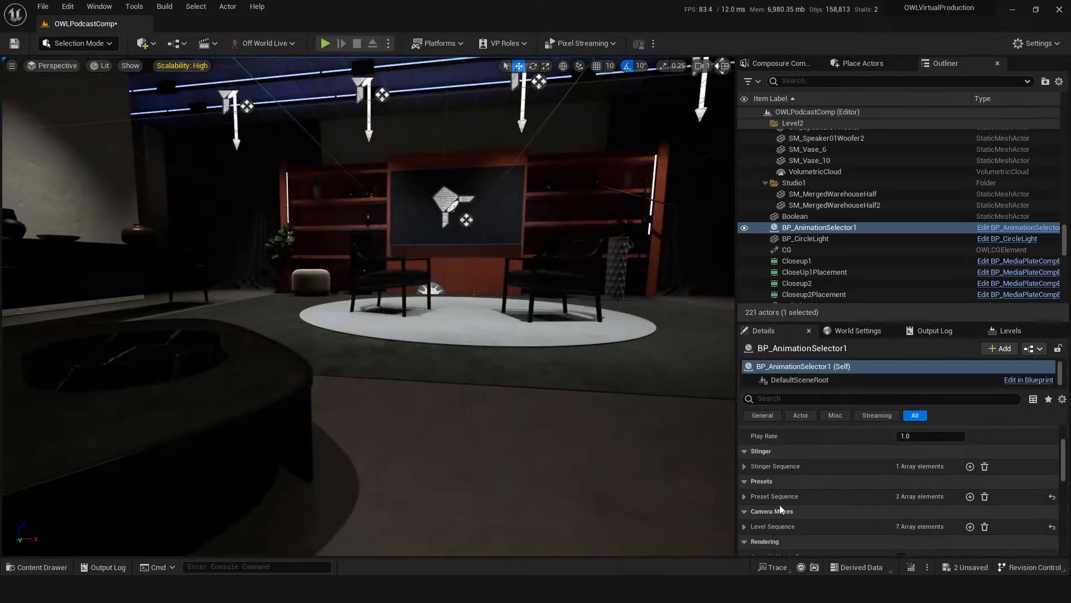
{"action": "left_click", "coordinate": [744, 496]}
{"action": "scroll", "coordinate": [784, 488], "scroll_direction": "down", "scroll_amount": 2}
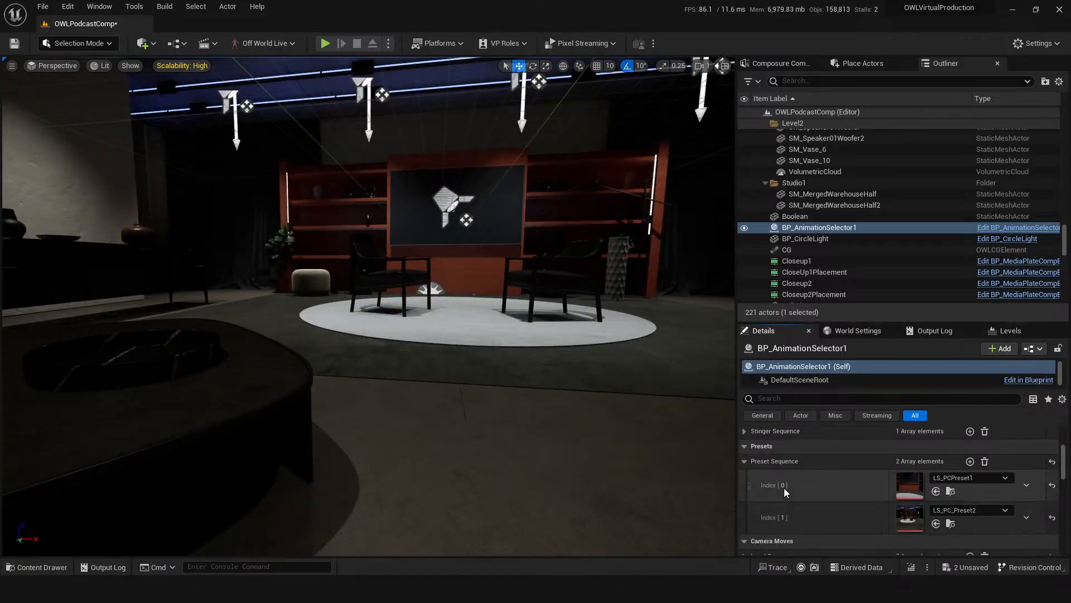
{"action": "left_click", "coordinate": [970, 461]}
{"action": "scroll", "coordinate": [878, 481], "scroll_direction": "down", "scroll_amount": 3}
{"action": "left_click", "coordinate": [974, 489]}
{"action": "type", "text": "reset"}
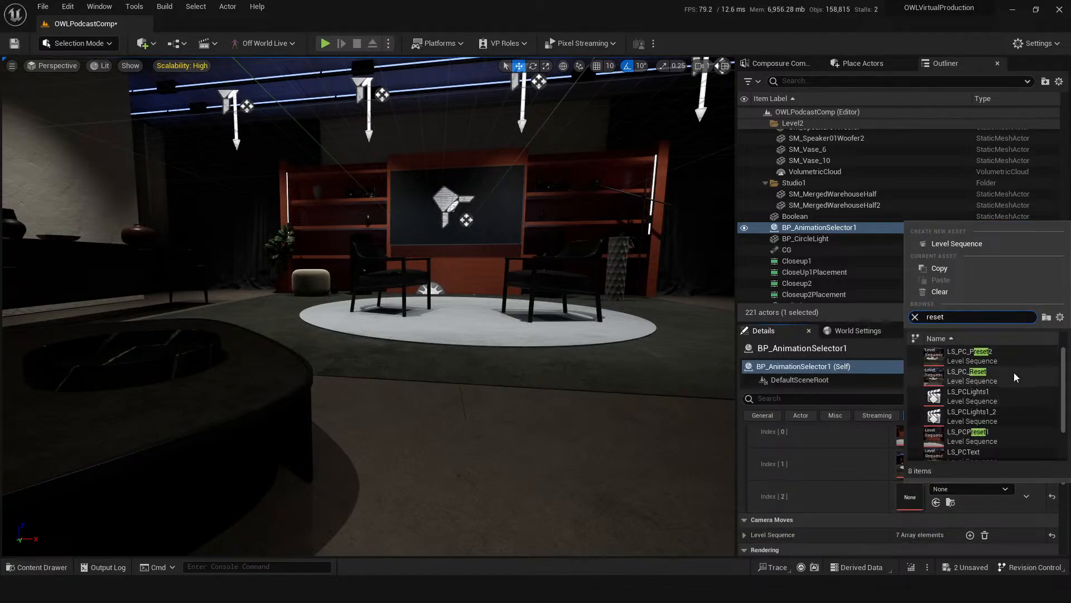
{"action": "left_click", "coordinate": [999, 376]}
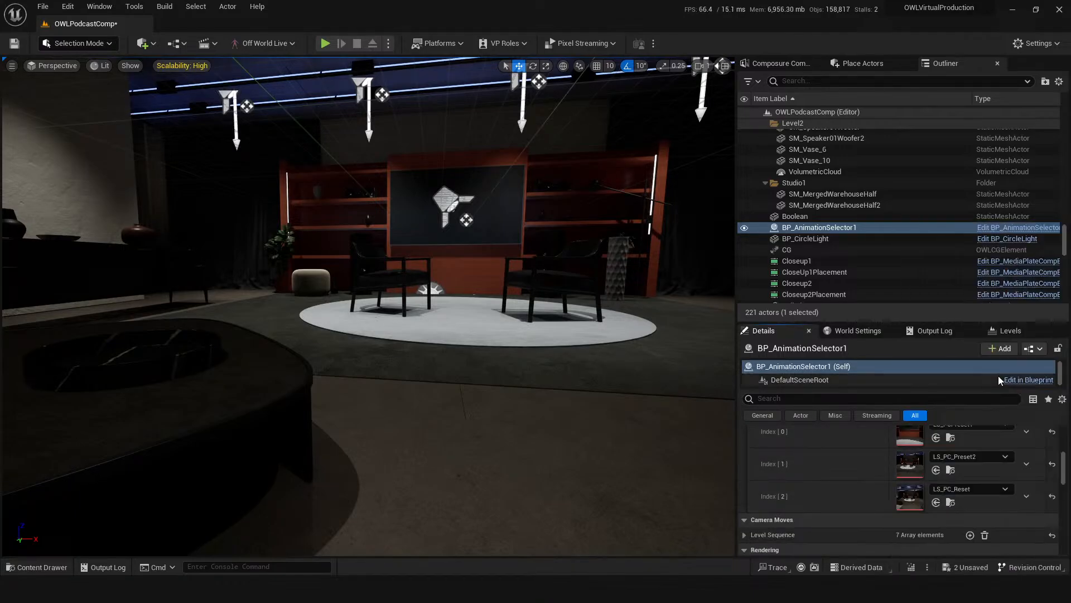
{"action": "left_click", "coordinate": [14, 43]}
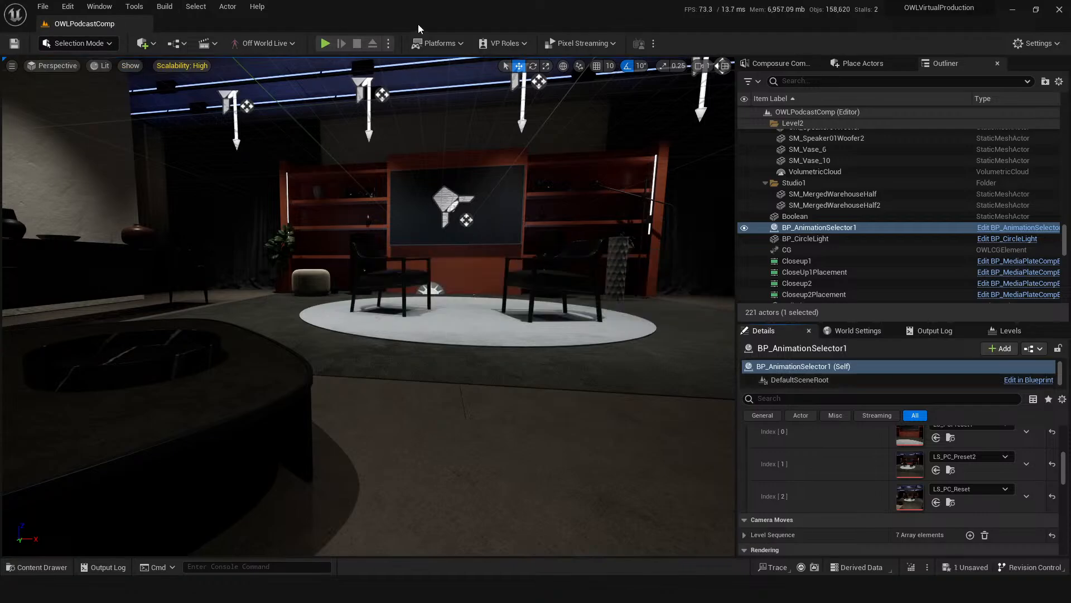
Play the level in the editor to preview the studio animation, and stop the session.
{"action": "key", "text": "alt+p"}
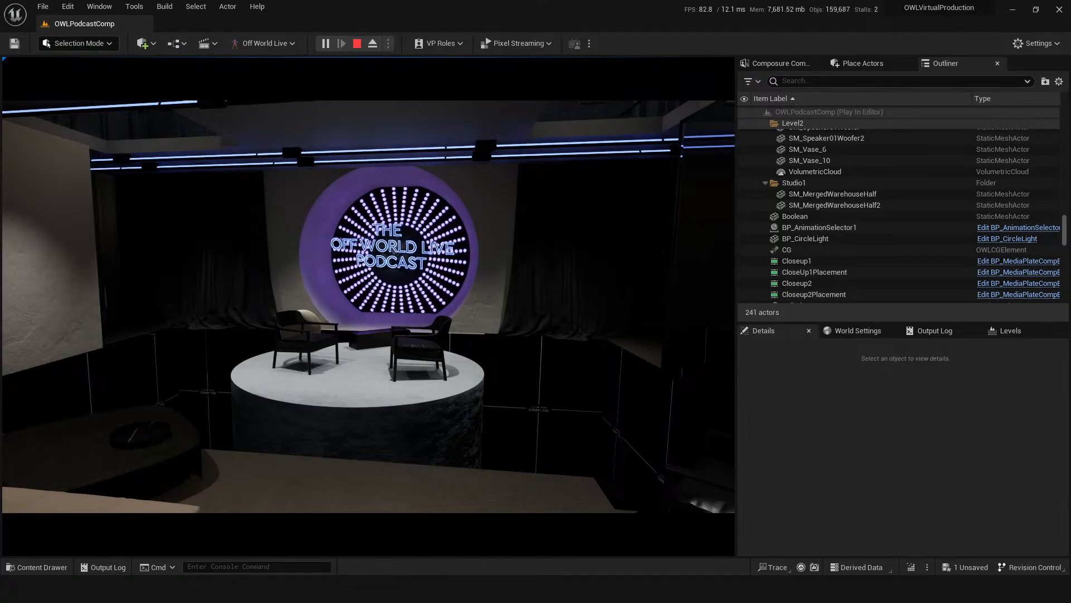
{"action": "key", "text": "Escape"}
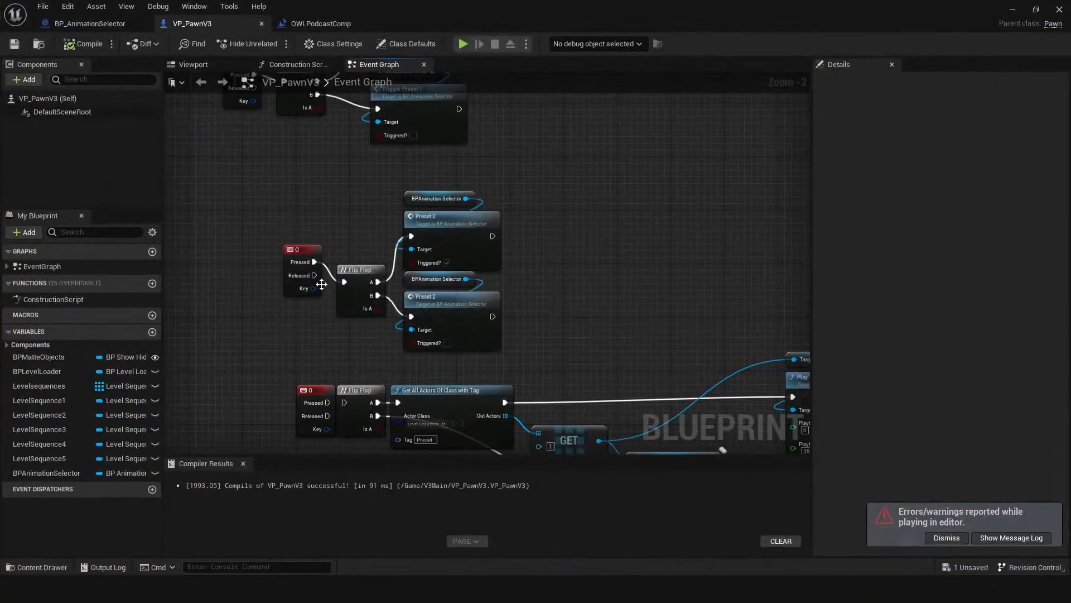
Duplicate the O key's Flip Flop and Preset 2 nodes in VP_PawnV3 and place the copy beside the Trigger Preset 1 nodes.
{"action": "left_click_drag", "start_coordinate": [317, 272], "coordinate": [462, 328]}
{"action": "right_click_drag", "start_coordinate": [489, 226], "coordinate": [578, 335]}
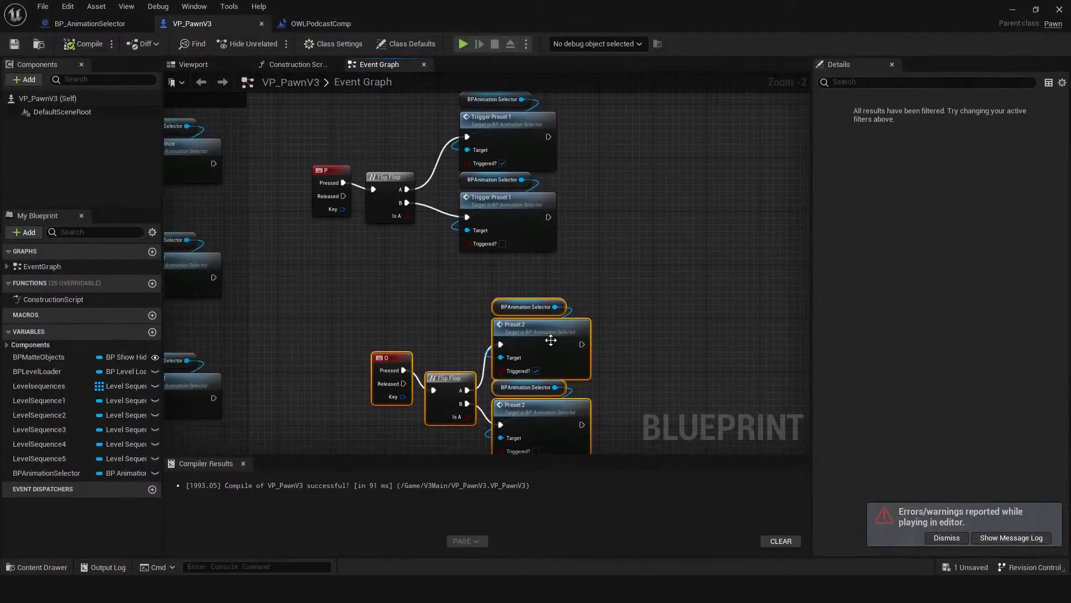
{"action": "left_click_drag", "start_coordinate": [550, 340], "coordinate": [509, 305]}
{"action": "key", "text": "ctrl+c"}
{"action": "right_click_drag", "start_coordinate": [615, 274], "coordinate": [465, 338]}
{"action": "left_click", "coordinate": [494, 292]}
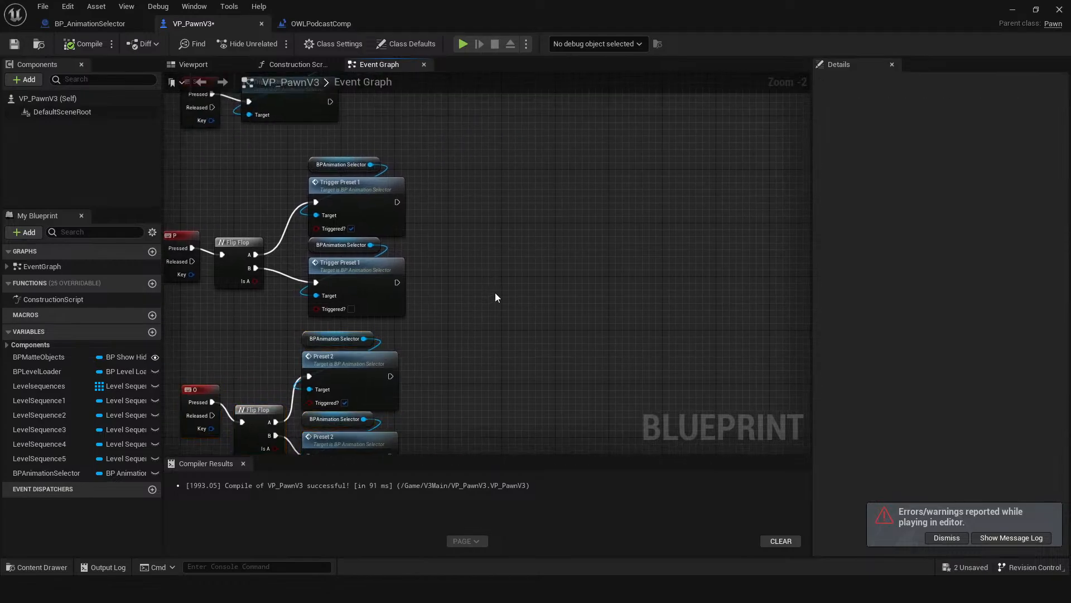
{"action": "key", "text": "ctrl+v"}
{"action": "left_click_drag", "start_coordinate": [468, 297], "coordinate": [514, 237]}
Set the input key of the duplicated keyboard event to R.
{"action": "left_click", "coordinate": [456, 223]}
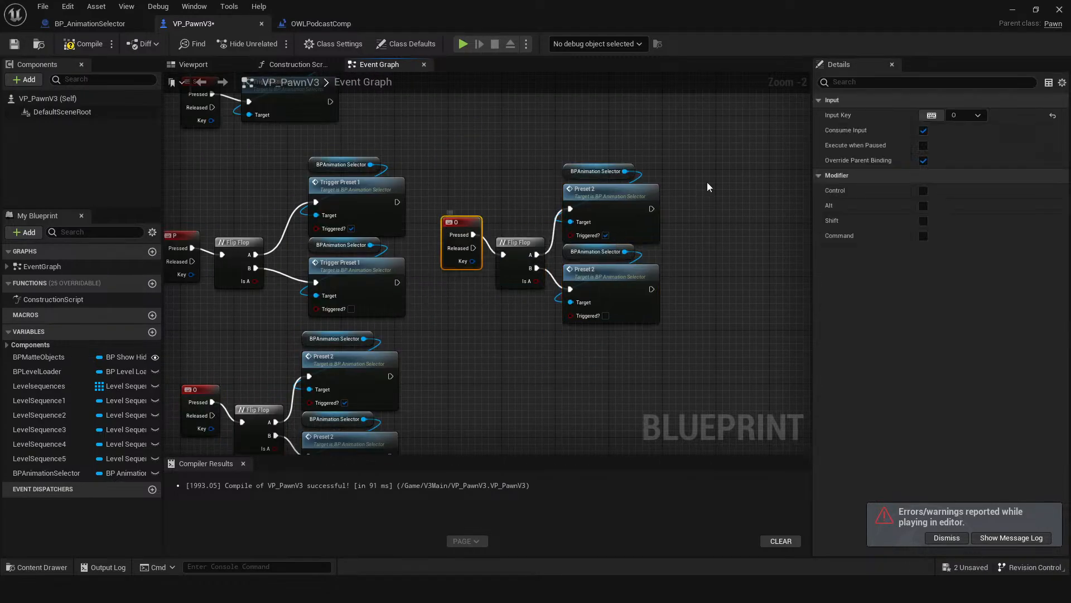
{"action": "left_click", "coordinate": [931, 115]}
{"action": "key", "text": "r"}
{"action": "left_click", "coordinate": [487, 205]}
{"action": "scroll", "coordinate": [509, 194], "scroll_direction": "up", "scroll_amount": 1}
{"action": "right_click_drag", "start_coordinate": [547, 209], "coordinate": [498, 197]}
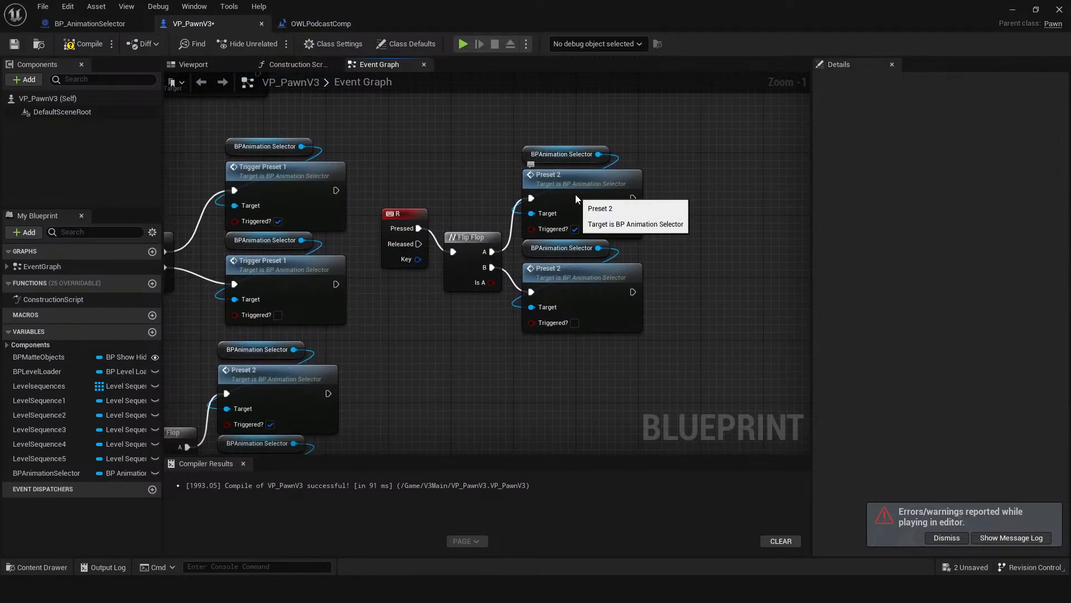
Replace the upper Preset 2 call of the R key with a Reset call from BPAnimation Selector, connected to Flip Flop output A.
{"action": "left_click", "coordinate": [575, 194]}
{"action": "key", "text": "Delete"}
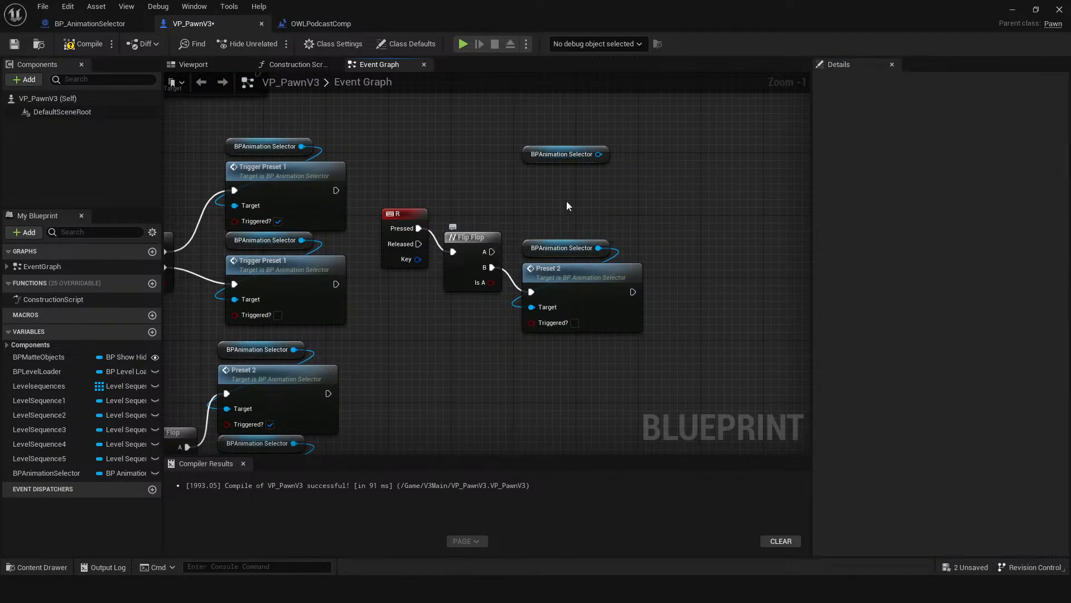
{"action": "left_click_drag", "start_coordinate": [596, 153], "coordinate": [537, 179]}
{"action": "type", "text": "rese"}
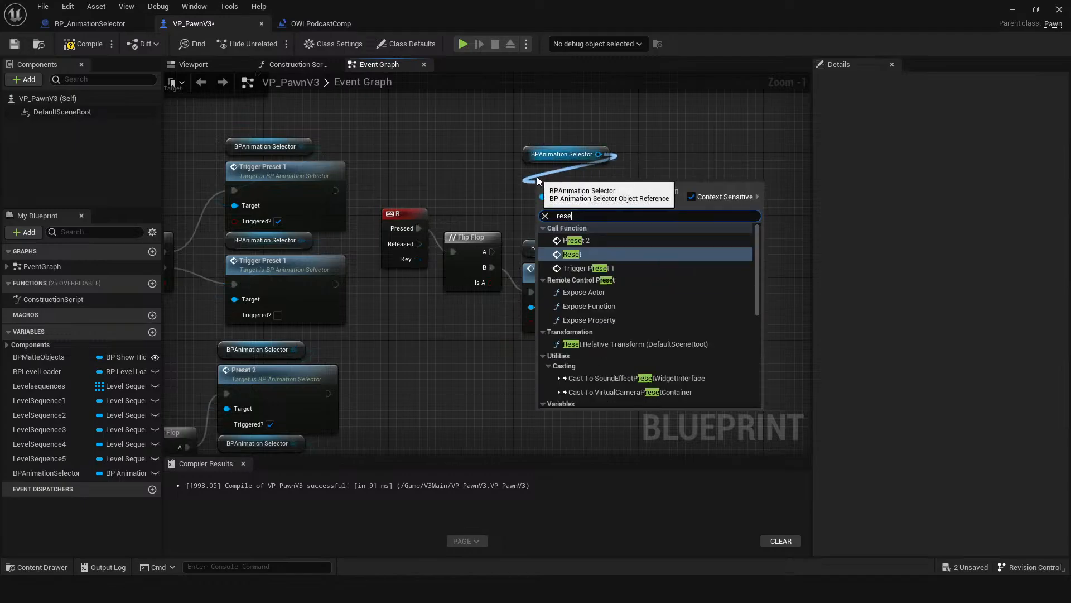
{"action": "type", "text": "t"}
{"action": "key", "text": "Return"}
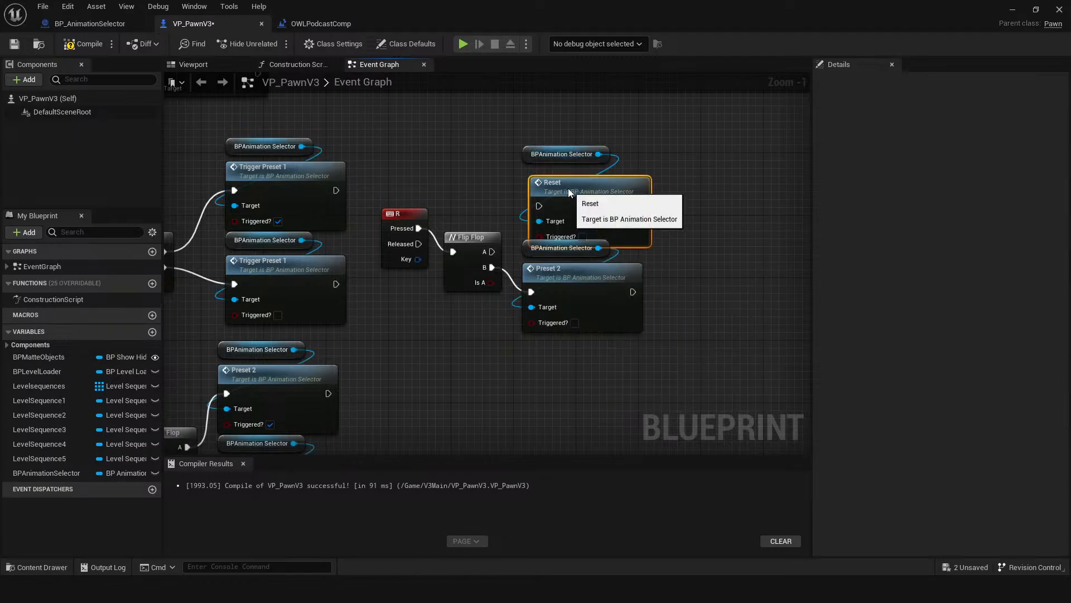
{"action": "left_click_drag", "start_coordinate": [532, 198], "coordinate": [492, 252]}
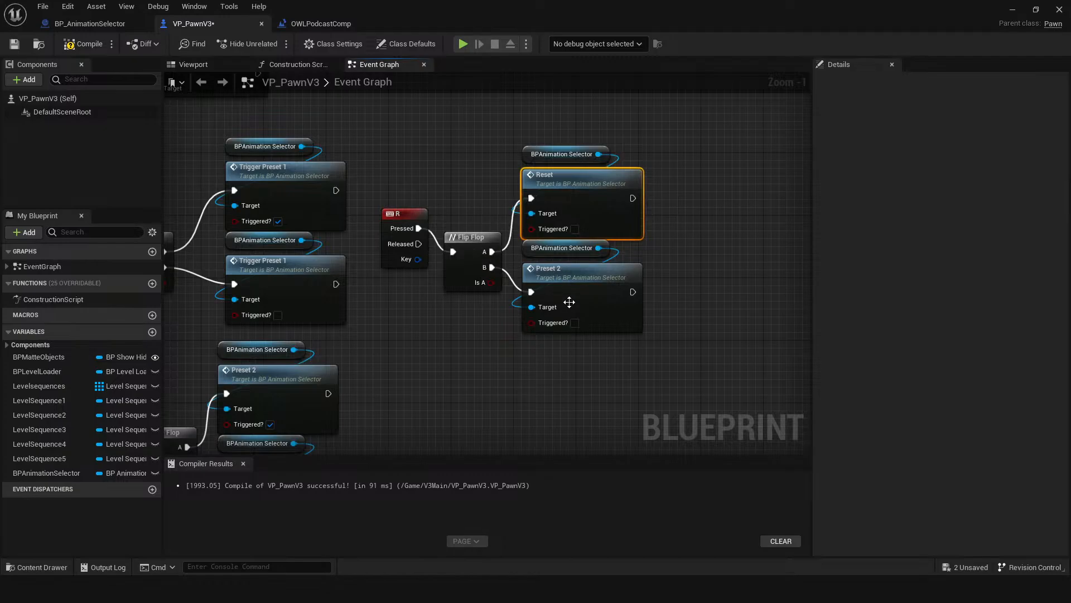
Replace the lower Preset 2 call with a copy of the Reset call, wired to BPAnimation Selector and Flip Flop output B.
{"action": "left_click", "coordinate": [604, 270]}
{"action": "key", "text": "Delete"}
{"action": "left_click", "coordinate": [584, 191]}
{"action": "key", "text": "ctrl+c"}
{"action": "key", "text": "ctrl+v"}
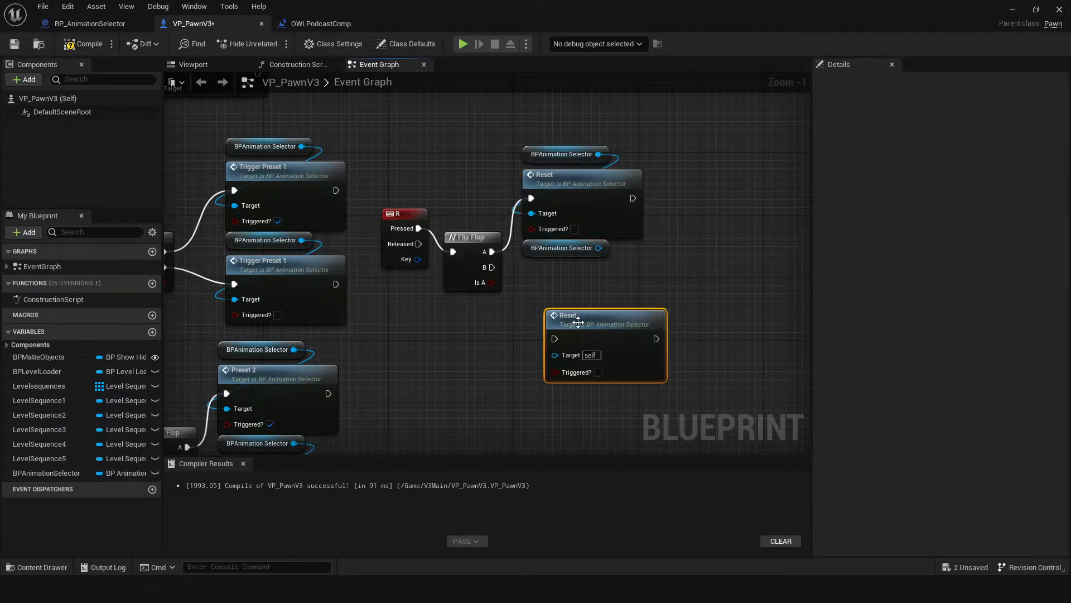
{"action": "left_click_drag", "start_coordinate": [598, 247], "coordinate": [561, 359]}
{"action": "left_click_drag", "start_coordinate": [492, 268], "coordinate": [561, 275]}
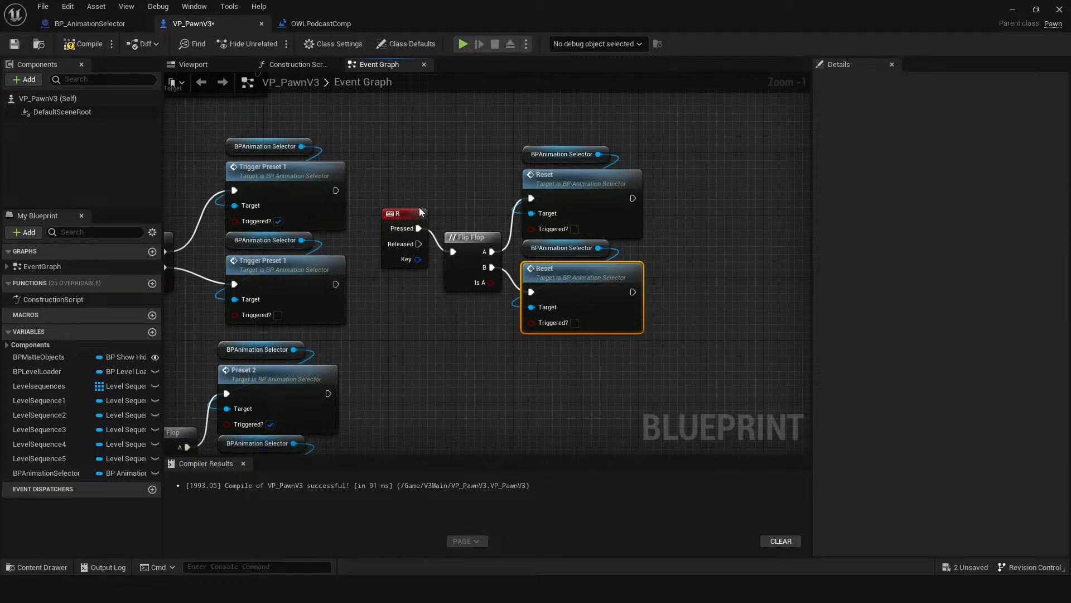
Compile and save VP_PawnV3, and return to the level viewport with the Message Log closed.
{"action": "left_click", "coordinate": [78, 43]}
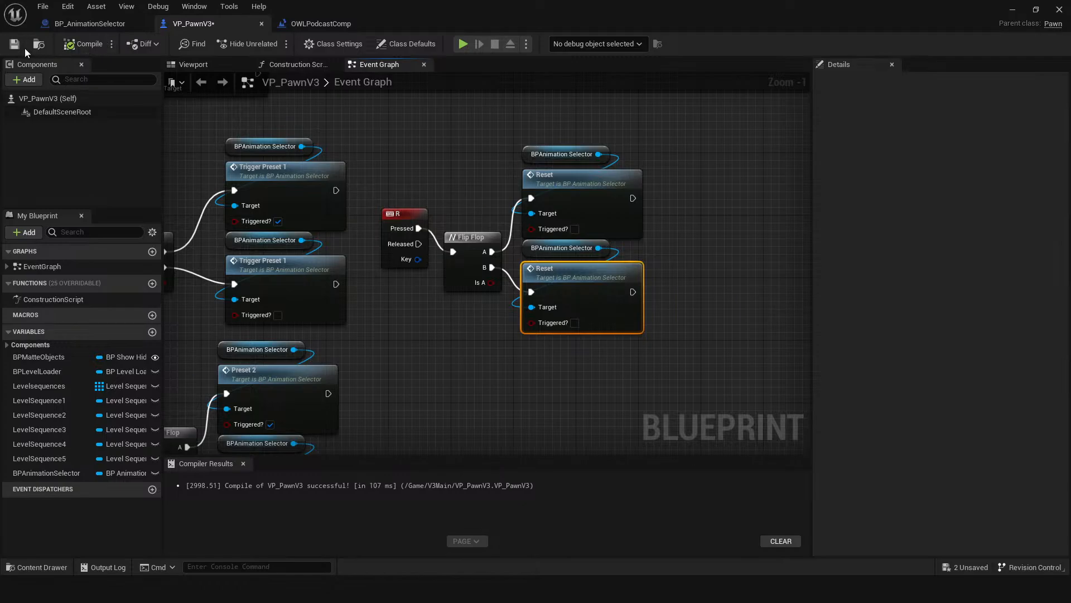
{"action": "left_click", "coordinate": [14, 43]}
{"action": "left_click", "coordinate": [1013, 11]}
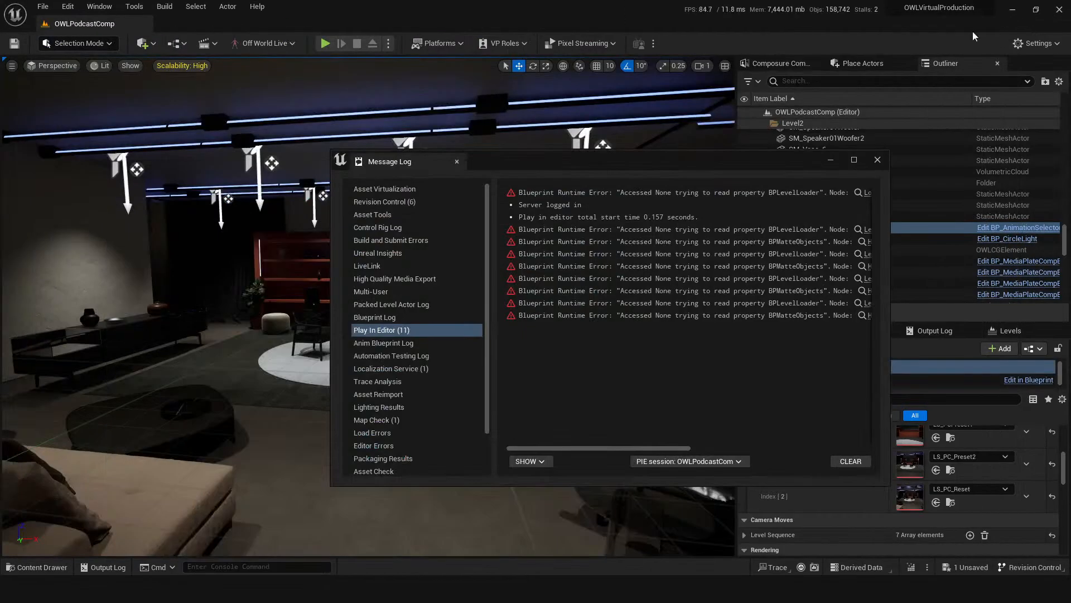
{"action": "left_click", "coordinate": [877, 160]}
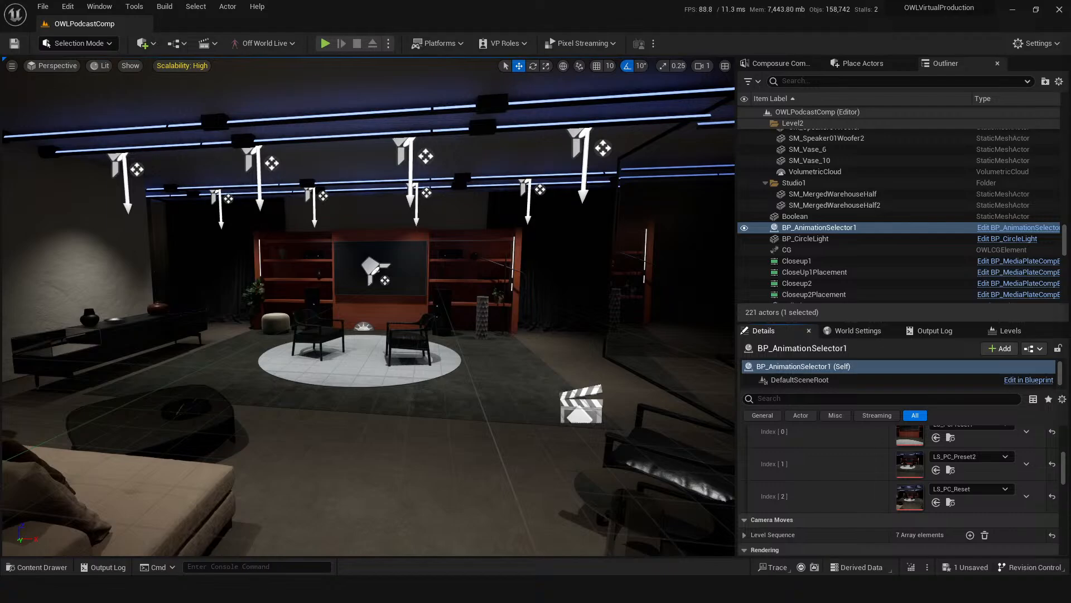
Play the OWLPodcastComp level to test the key-triggered animations, and inspect the Play In Editor entries in the Message Log.
{"action": "left_click_drag", "start_coordinate": [1070, 333], "coordinate": [471, 24]}
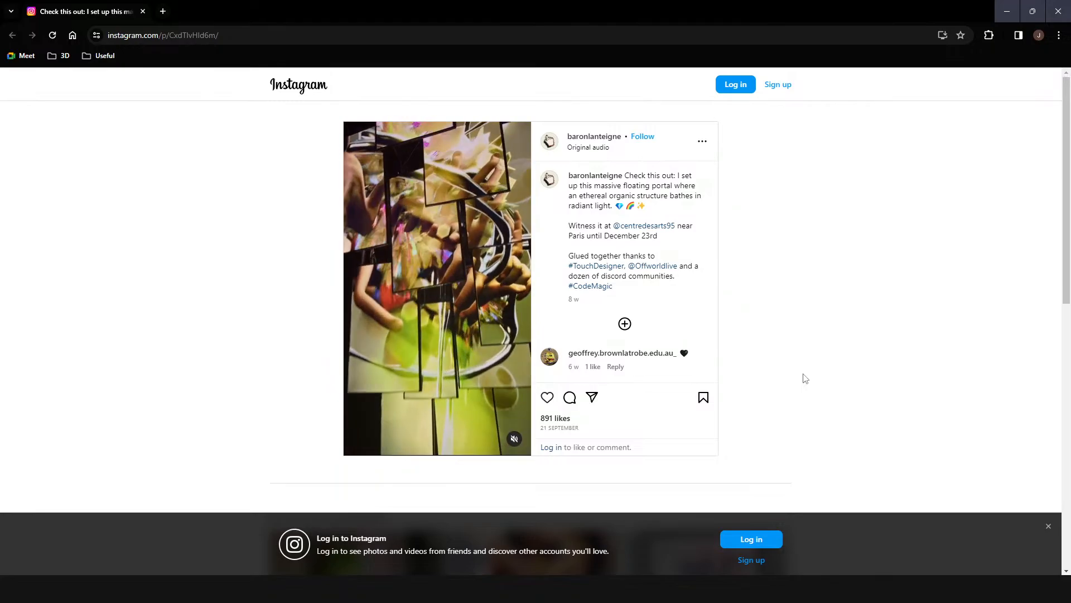
{"action": "left_click", "coordinate": [1058, 11]}
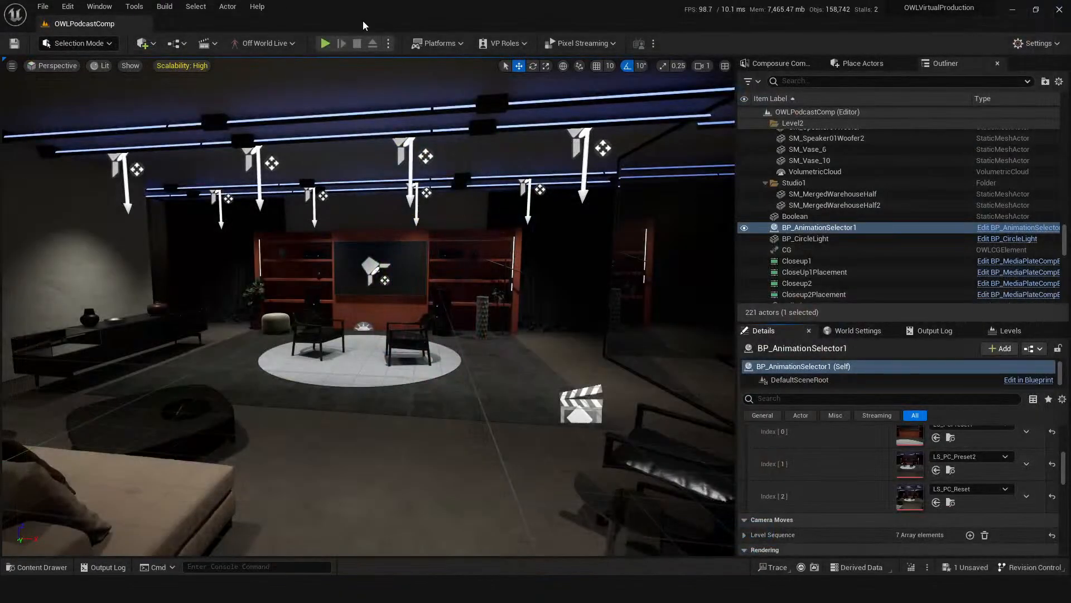
{"action": "left_click", "coordinate": [325, 43]}
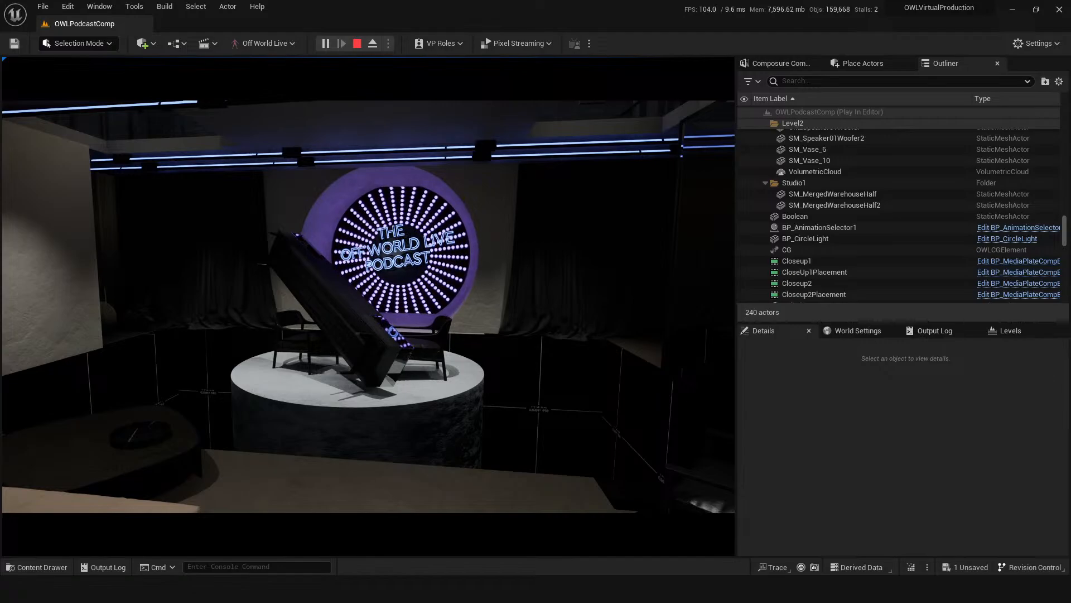
{"action": "key", "text": "Escape"}
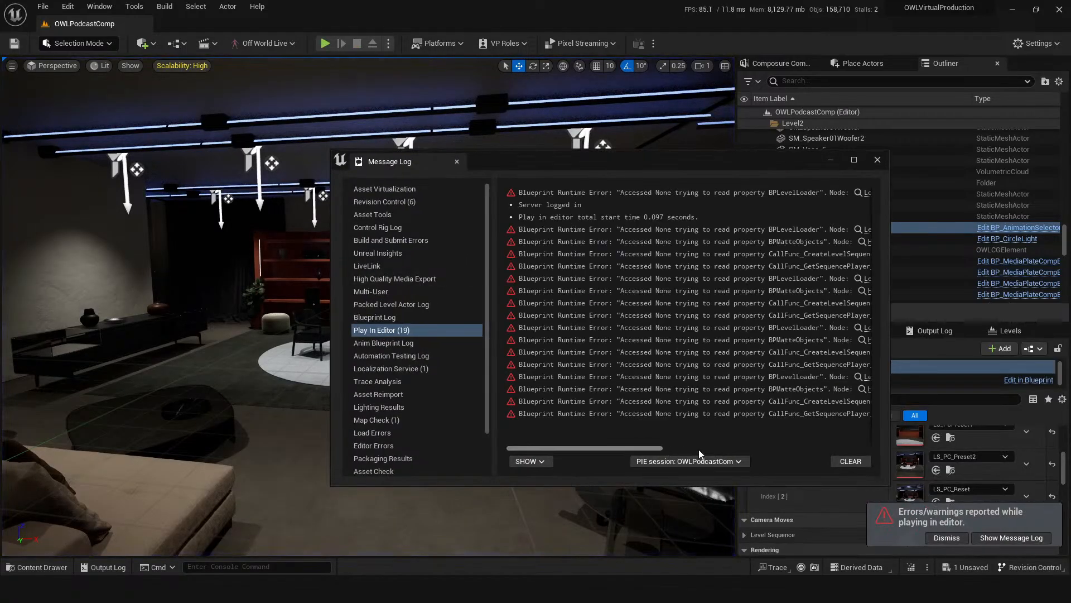
{"action": "left_click_drag", "start_coordinate": [650, 451], "coordinate": [655, 495]}
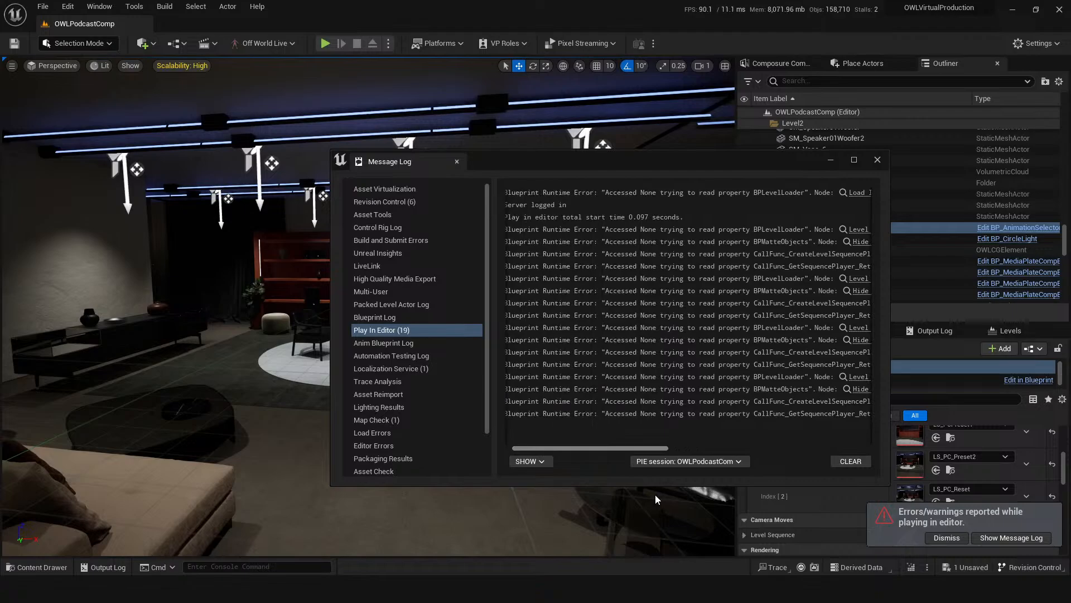
{"action": "left_click", "coordinate": [878, 160]}
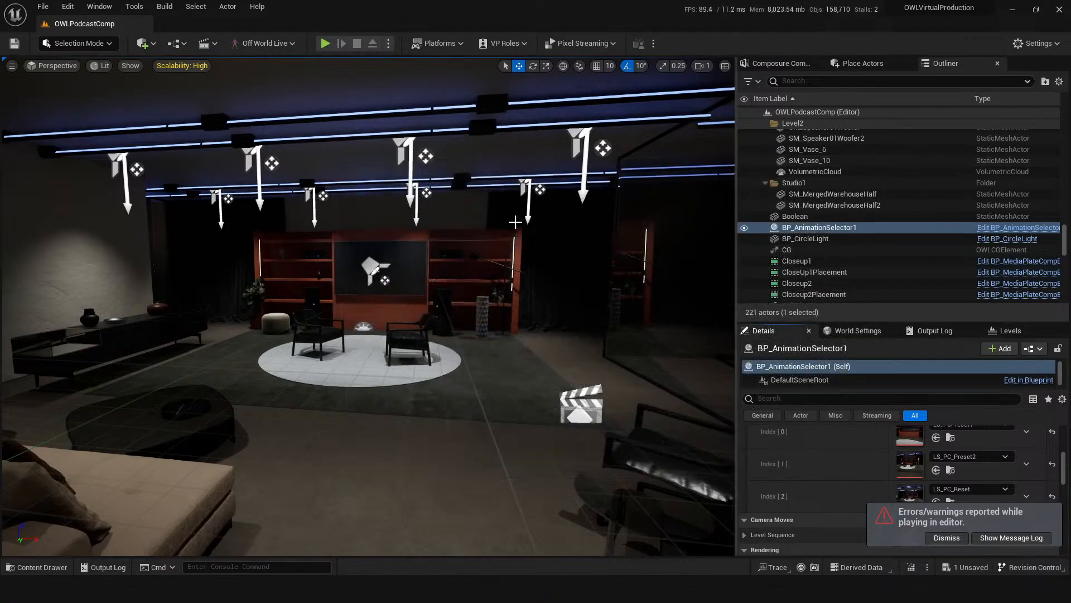
Open the OWLPodcastComp level blueprint and examine its BeginPlay, stinger and number-key level sequence nodes.
{"action": "left_click", "coordinate": [178, 45]}
{"action": "left_click", "coordinate": [234, 116]}
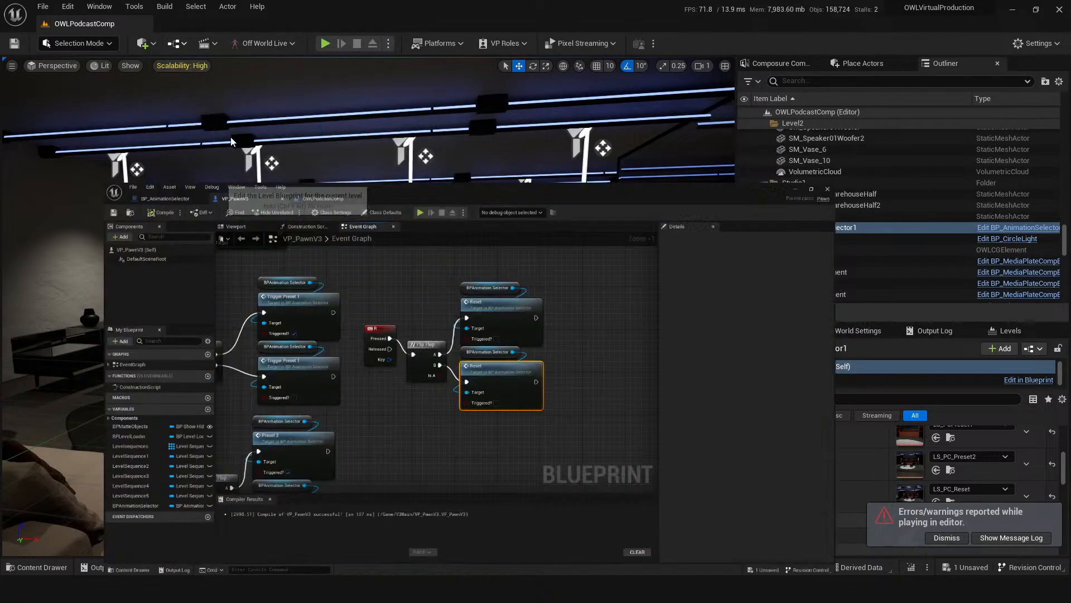
{"action": "right_click_drag", "start_coordinate": [294, 256], "coordinate": [345, 142]}
{"action": "right_click_drag", "start_coordinate": [253, 340], "coordinate": [328, 262]}
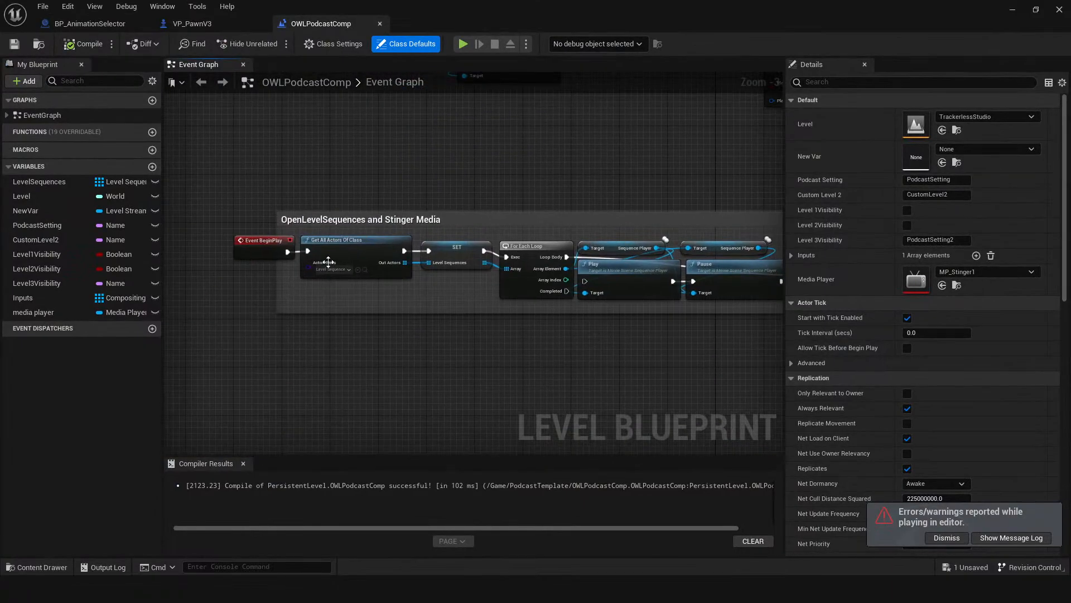
{"action": "scroll", "coordinate": [430, 416], "scroll_direction": "down", "scroll_amount": 2}
{"action": "right_click_drag", "start_coordinate": [494, 411], "coordinate": [396, 267]}
{"action": "scroll", "coordinate": [436, 370], "scroll_direction": "down", "scroll_amount": 3}
{"action": "scroll", "coordinate": [396, 267], "scroll_direction": "up", "scroll_amount": 3}
{"action": "right_click_drag", "start_coordinate": [502, 351], "coordinate": [398, 218]}
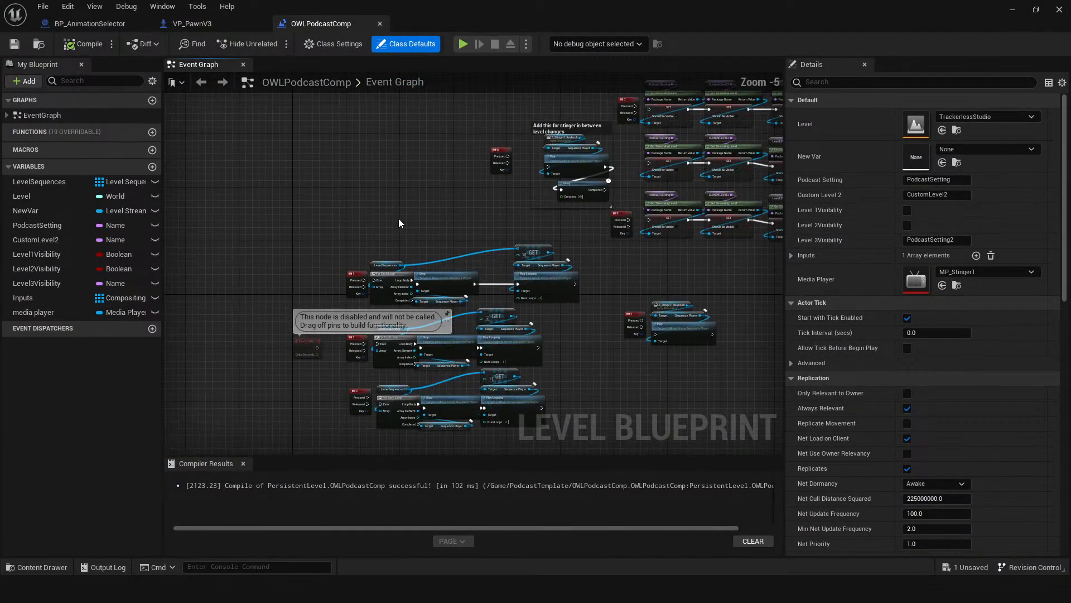
{"action": "scroll", "coordinate": [410, 226], "scroll_direction": "up", "scroll_amount": 2}
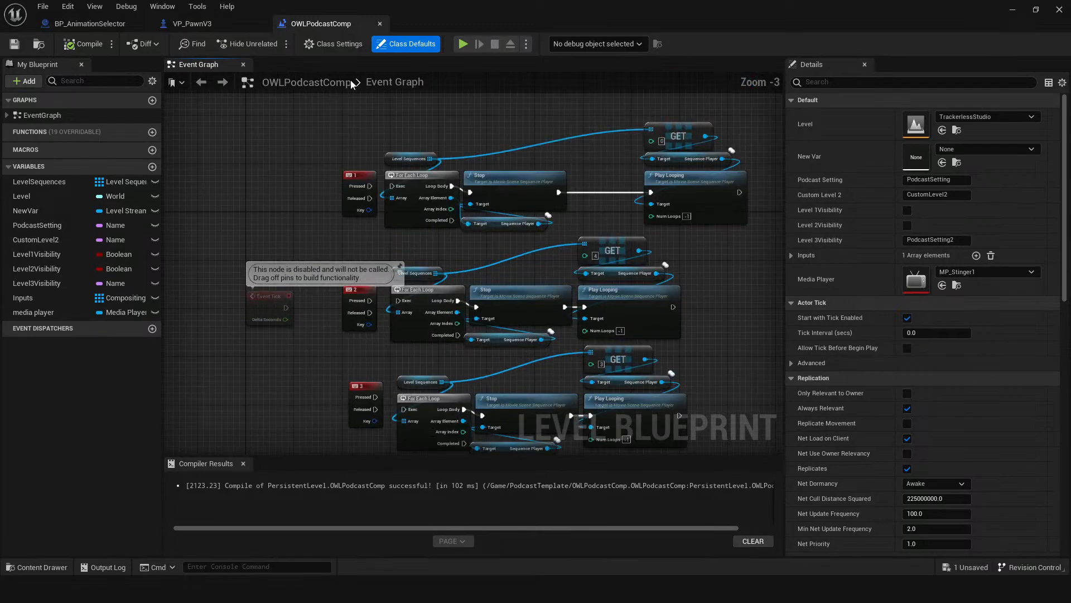
Examine the level-visibility key events and the W-key stinger nodes across the OWLPodcastComp level blueprint.
{"action": "right_click_drag", "start_coordinate": [313, 332], "coordinate": [510, 366]}
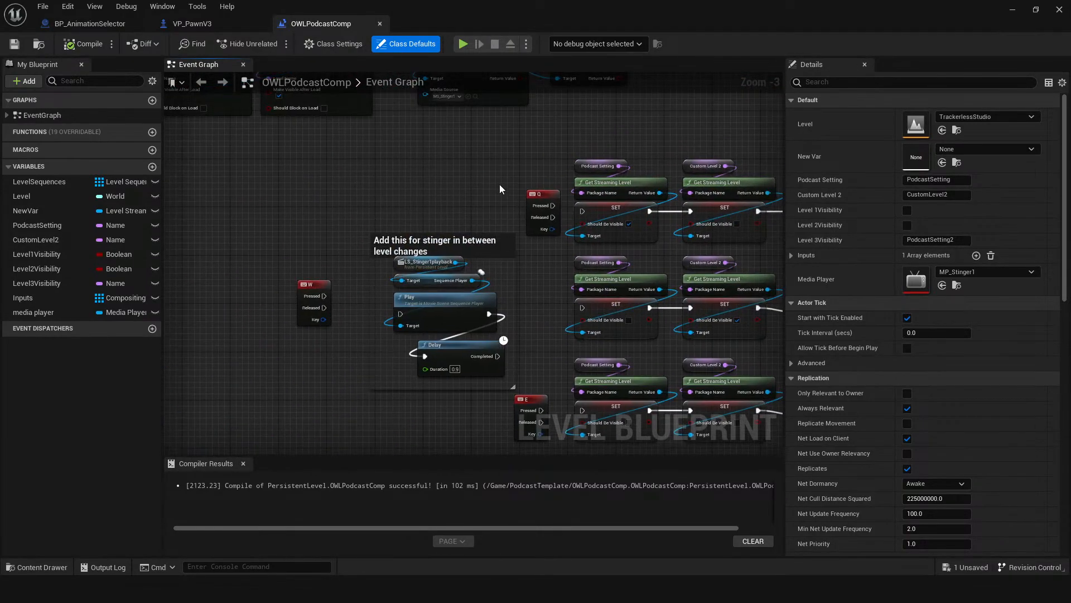
{"action": "scroll", "coordinate": [388, 208], "scroll_direction": "down", "scroll_amount": 2}
{"action": "right_click_drag", "start_coordinate": [388, 208], "coordinate": [322, 215]}
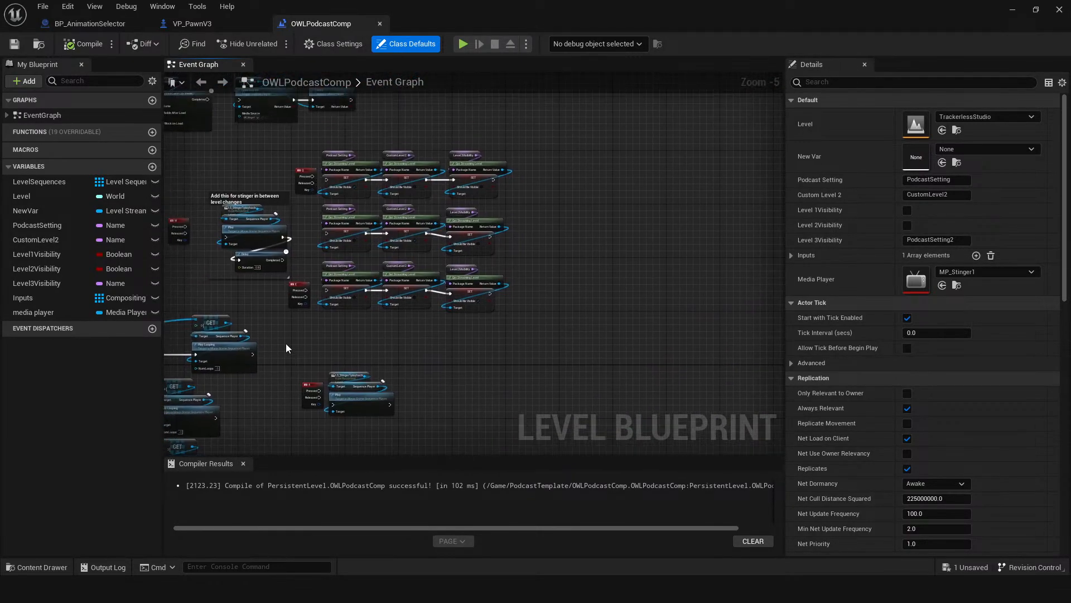
{"action": "right_click_drag", "start_coordinate": [286, 343], "coordinate": [525, 298]}
{"action": "scroll", "coordinate": [540, 287], "scroll_direction": "down", "scroll_amount": 1}
{"action": "right_click_drag", "start_coordinate": [498, 332], "coordinate": [514, 267]}
{"action": "right_click_drag", "start_coordinate": [416, 179], "coordinate": [603, 305]}
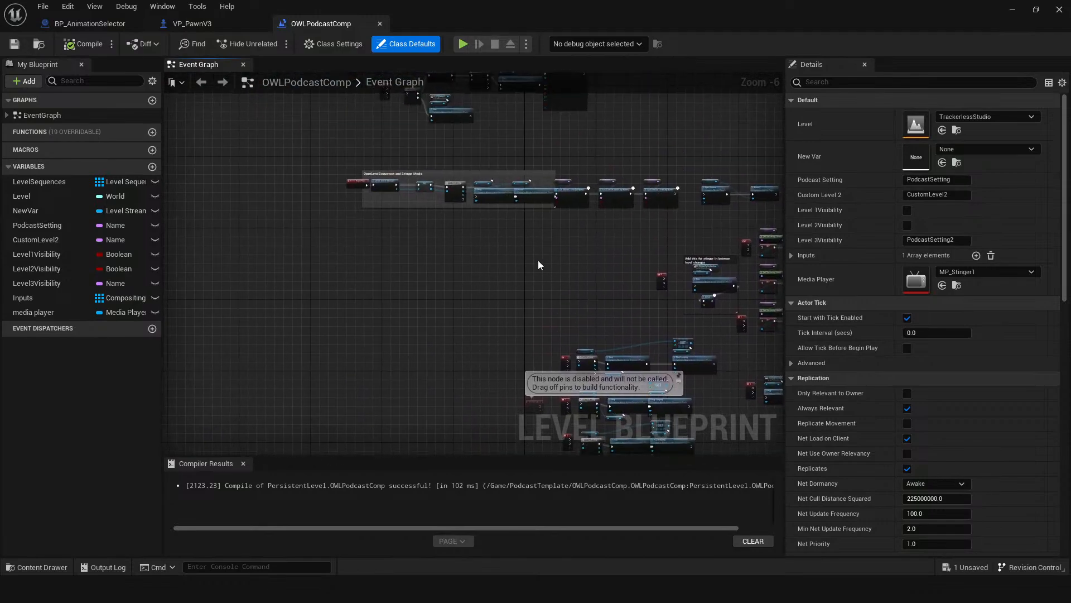
In VP_PawnV3, enable Triggered? on the upper Reset call fed by Flip Flop output A, and save the blueprint.
{"action": "left_click", "coordinate": [192, 23]}
{"action": "right_click_drag", "start_coordinate": [396, 315], "coordinate": [456, 272]}
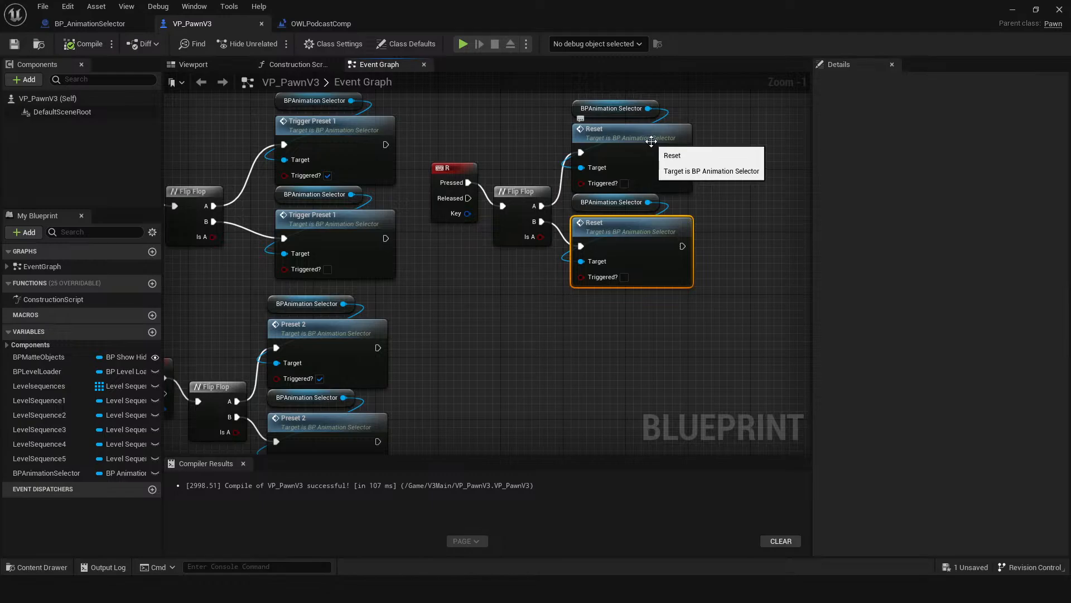
{"action": "left_click", "coordinate": [624, 184]}
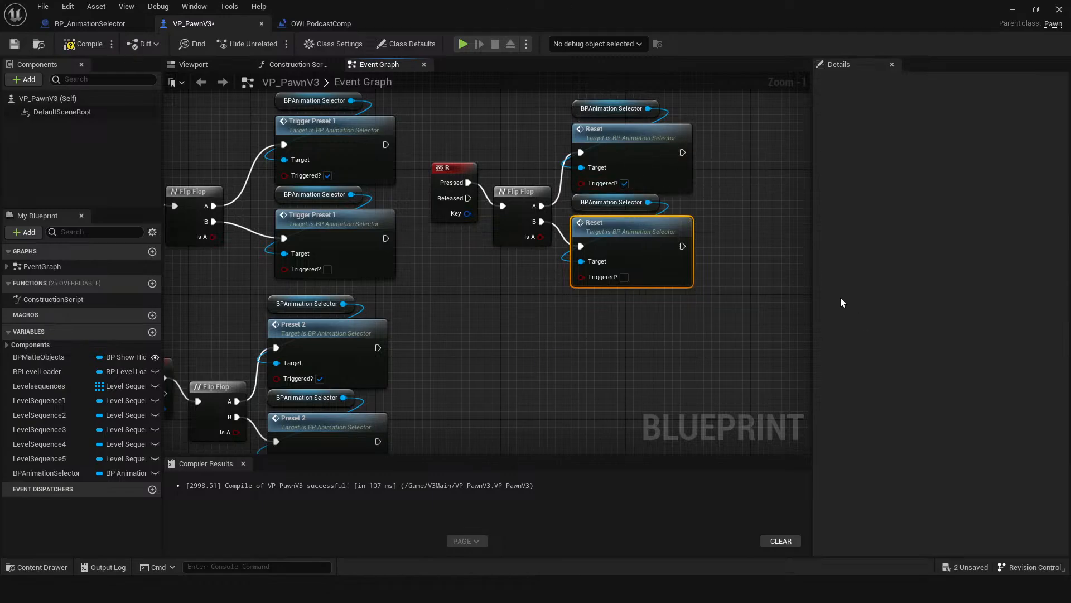
{"action": "left_click", "coordinate": [14, 43]}
Check the Reset graph in BP_AnimationSelector, return to the level viewport and test the animations in a play session.
{"action": "left_click", "coordinate": [90, 23]}
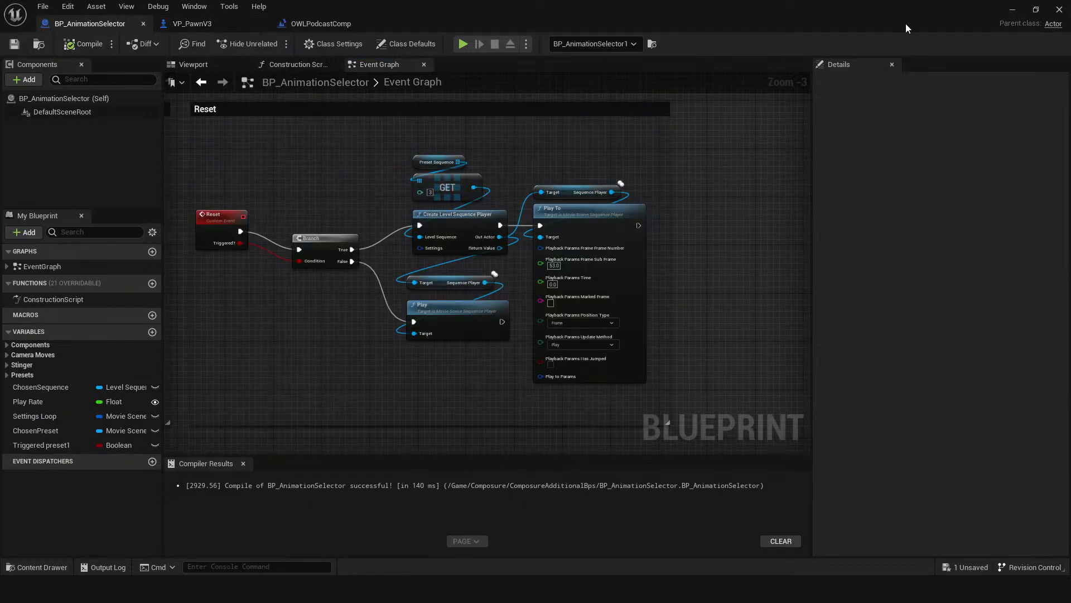
{"action": "left_click", "coordinate": [1011, 13]}
{"action": "left_click", "coordinate": [325, 43]}
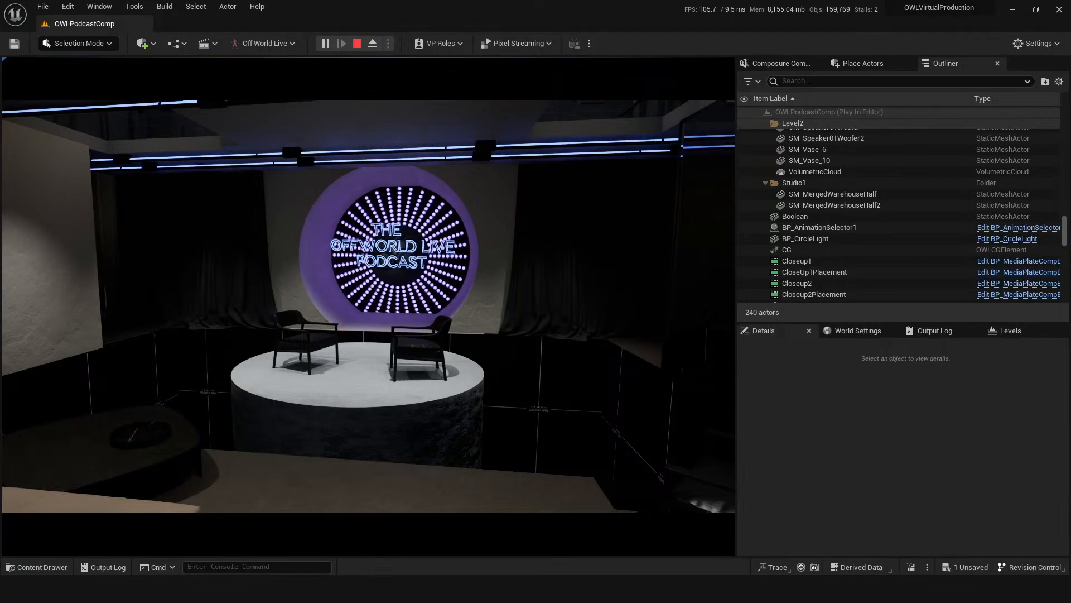
{"action": "key", "text": "Escape"}
Open the LS_PC_Reset sequence, copy the starting Transform keys of all four objects to about frame 44, and close Sequencer.
{"action": "left_click", "coordinate": [879, 162]}
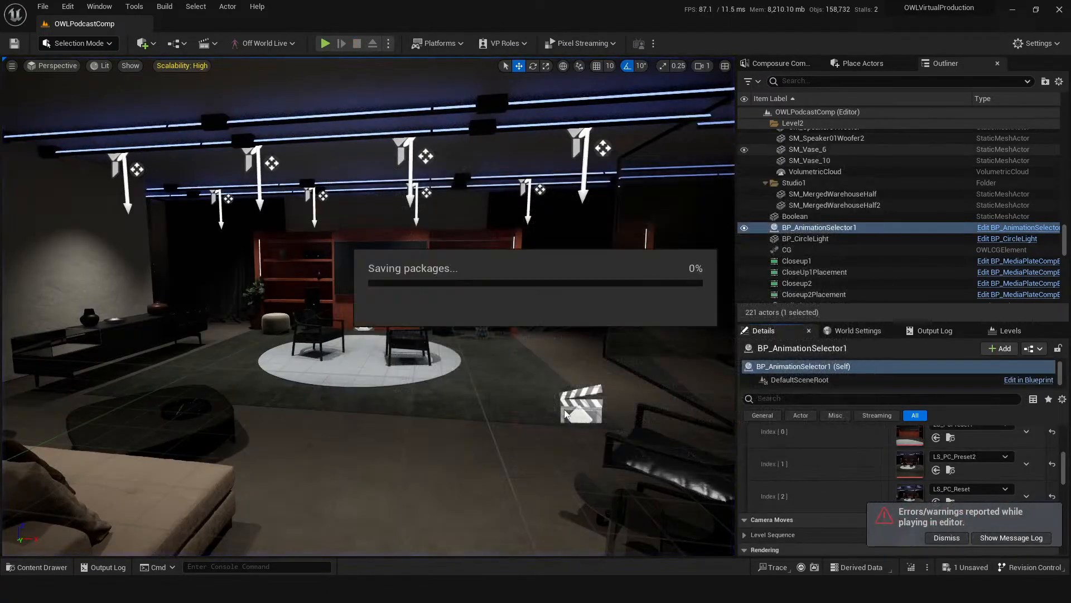
{"action": "right_click_drag", "start_coordinate": [385, 426], "coordinate": [407, 441]}
{"action": "key", "text": "ctrl+space"}
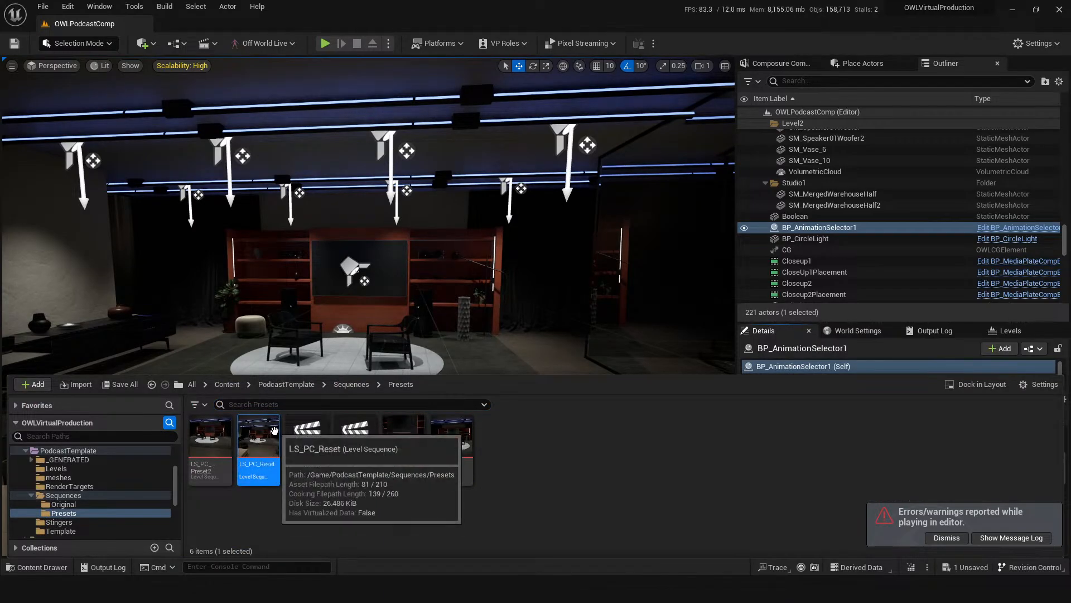
{"action": "double_click", "coordinate": [263, 451]}
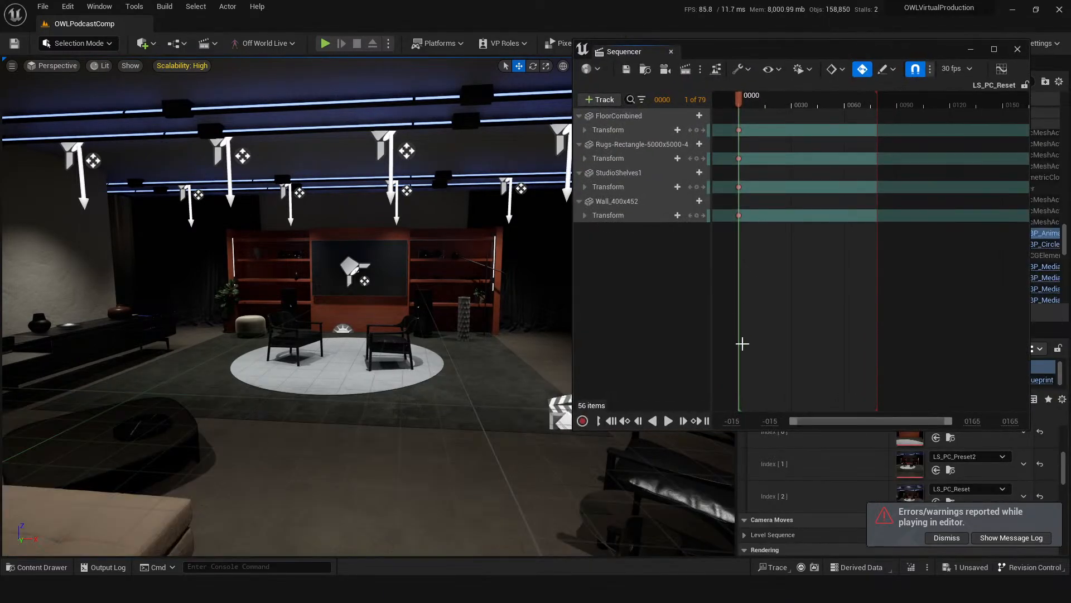
{"action": "mouse_move", "coordinate": [747, 101]}
{"action": "left_mouse_down"}
{"action": "mouse_move", "coordinate": [728, 100]}
{"action": "mouse_move", "coordinate": [729, 110]}
{"action": "mouse_move", "coordinate": [789, 115]}
{"action": "mouse_move", "coordinate": [741, 114]}
{"action": "left_mouse_up"}
{"action": "left_click_drag", "start_coordinate": [755, 264], "coordinate": [818, 139]}
{"action": "left_click", "coordinate": [822, 245]}
{"action": "left_click", "coordinate": [742, 107]}
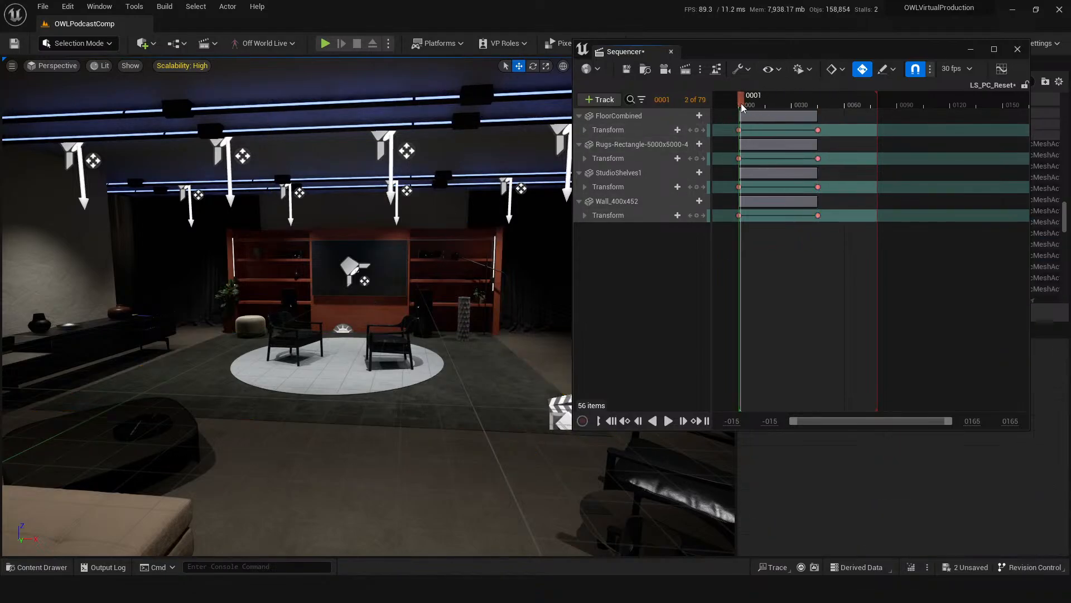
{"action": "left_click", "coordinate": [1017, 49]}
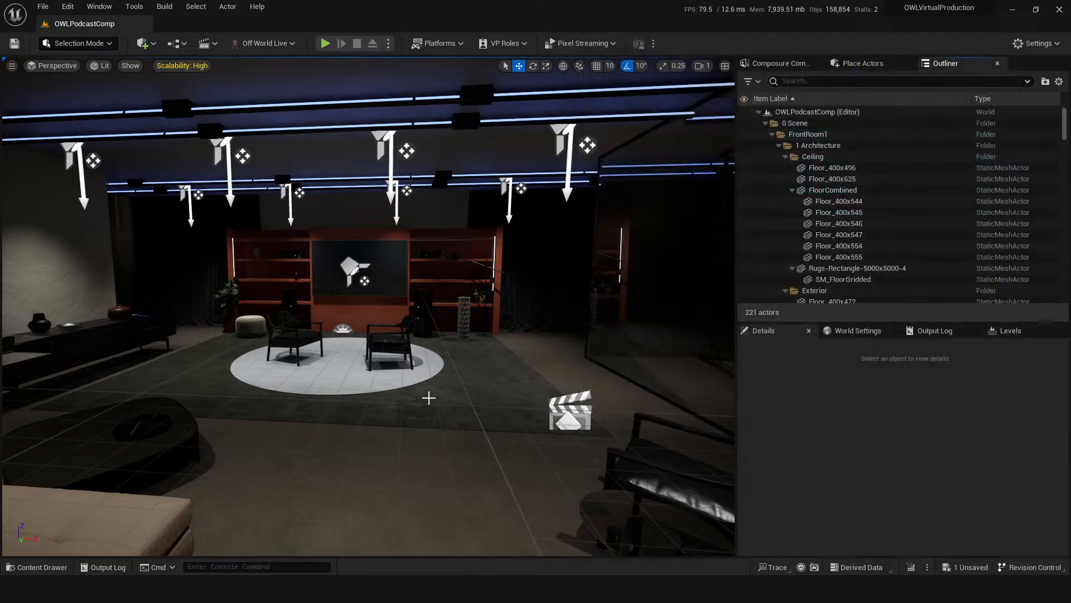
Play the OWLPodcastComp level again to test the edited reset animation, ending with the session stopped and the Message Log closed.
{"action": "left_click", "coordinate": [325, 43]}
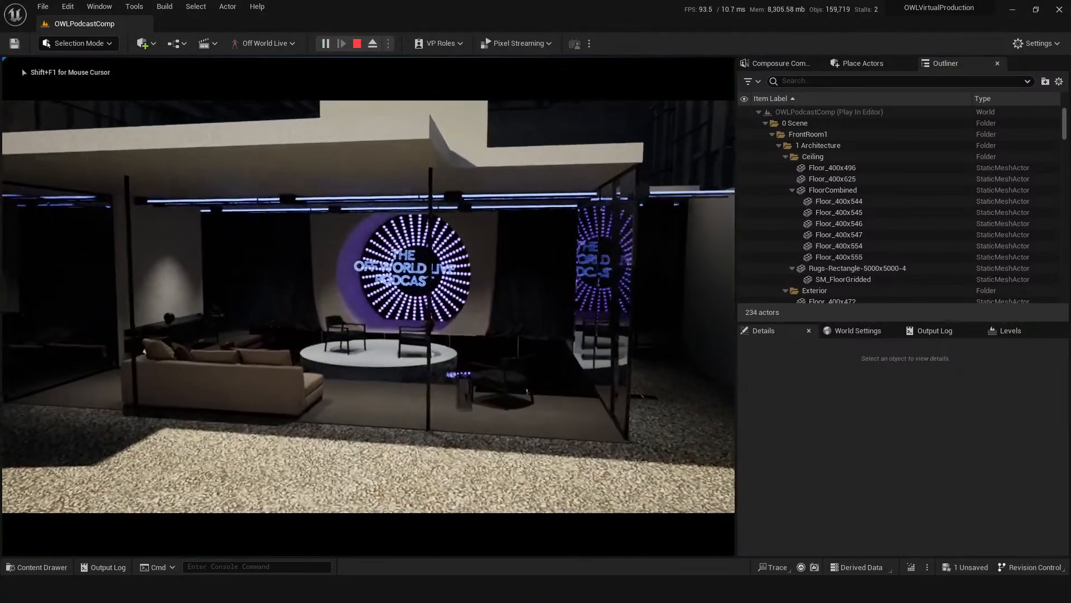
{"action": "key", "text": "Escape"}
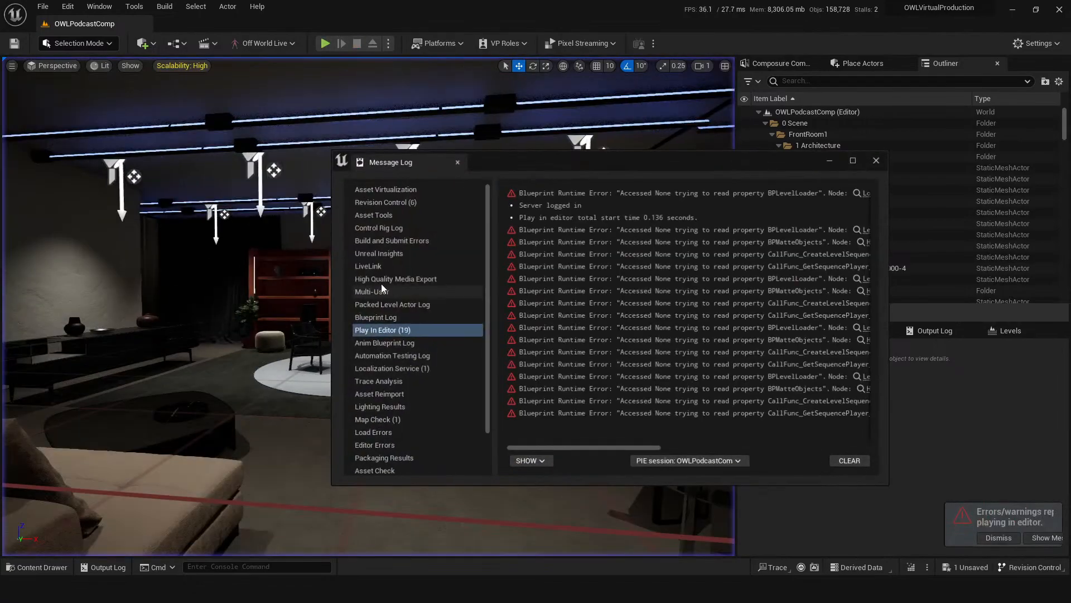
{"action": "left_click", "coordinate": [878, 161]}
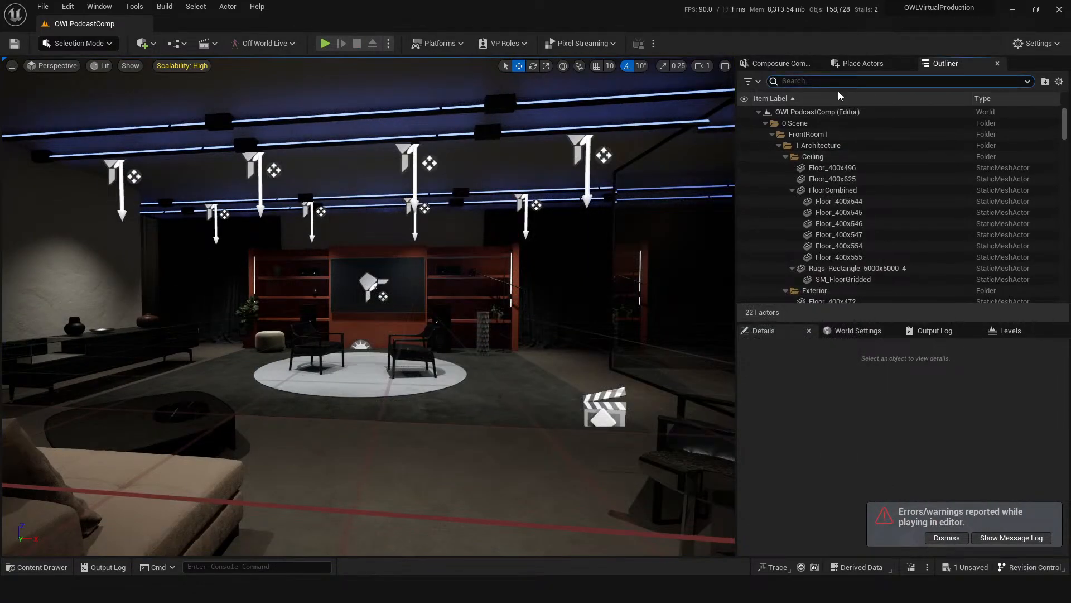
Search the level's actors for "leve" to review the level sequence actors, and check the placeable actors and Composure elements.
{"action": "left_click", "coordinate": [813, 82]}
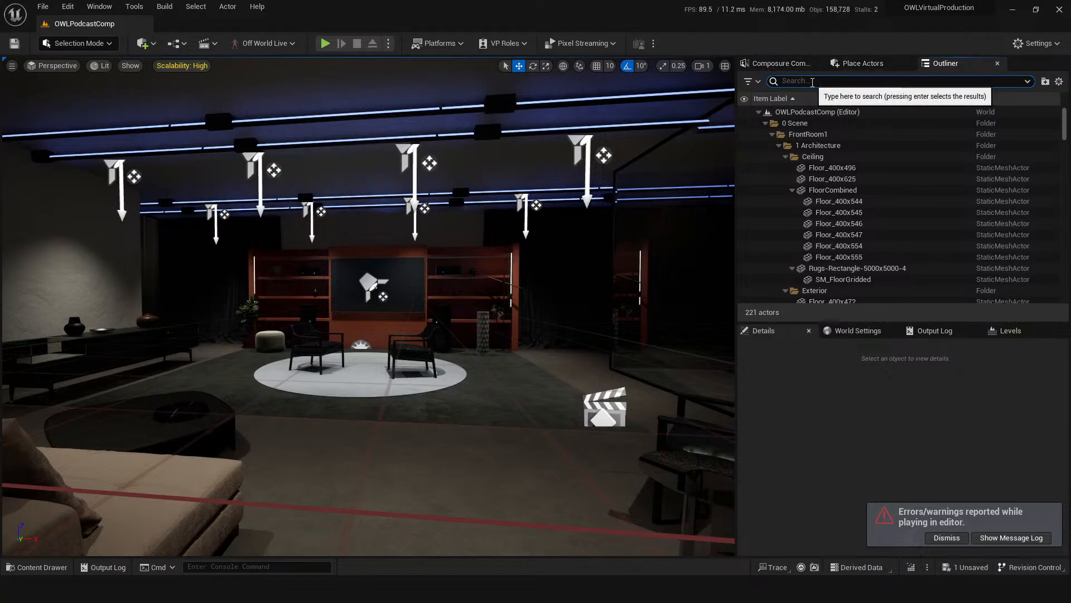
{"action": "type", "text": "leve"}
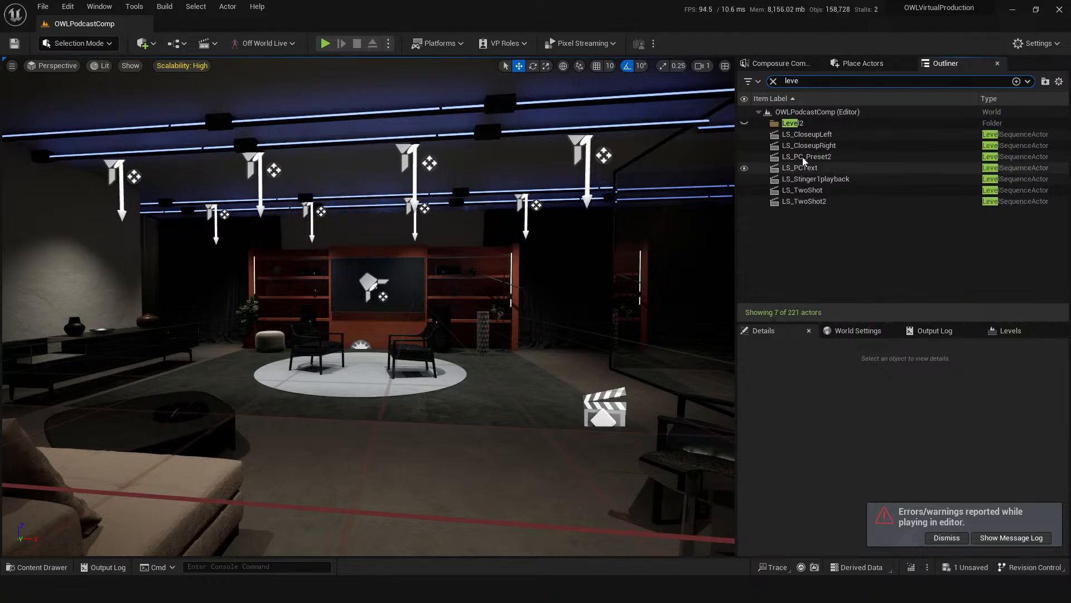
{"action": "left_click", "coordinate": [773, 82]}
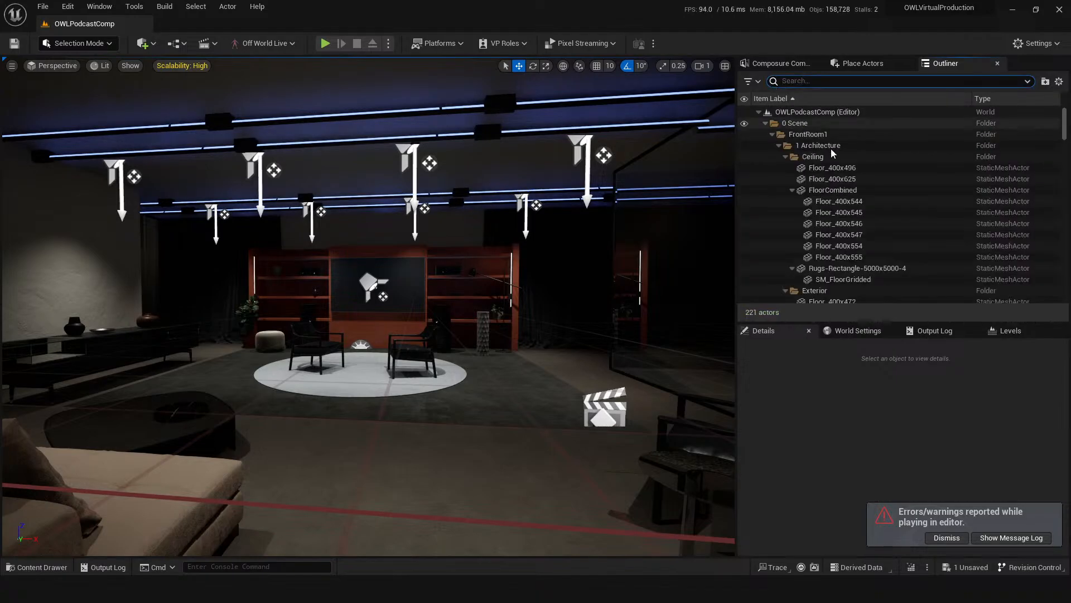
{"action": "left_click", "coordinate": [863, 64]}
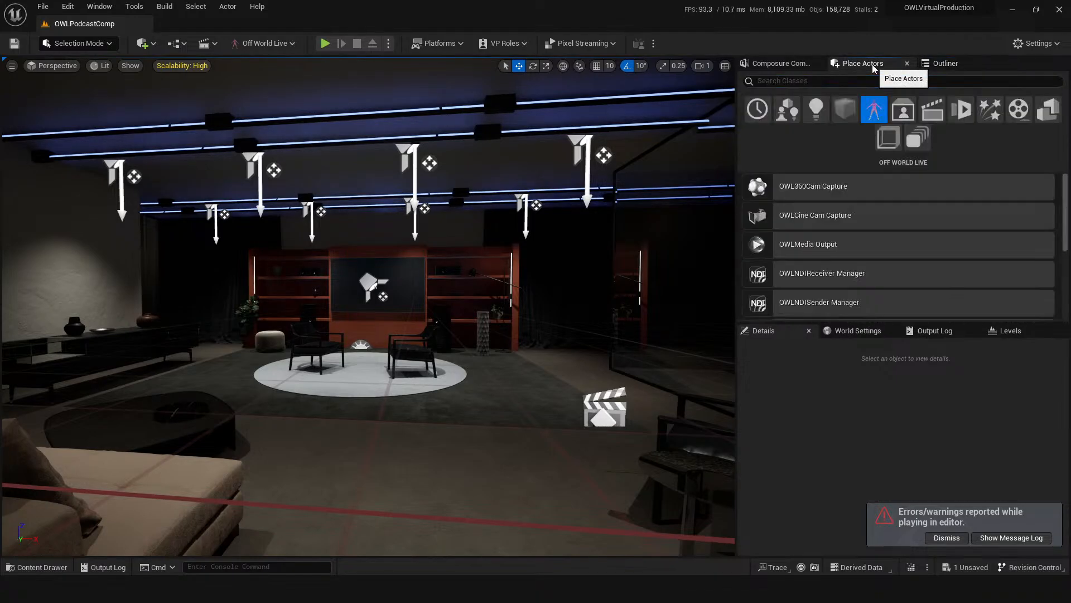
{"action": "left_click", "coordinate": [780, 63]}
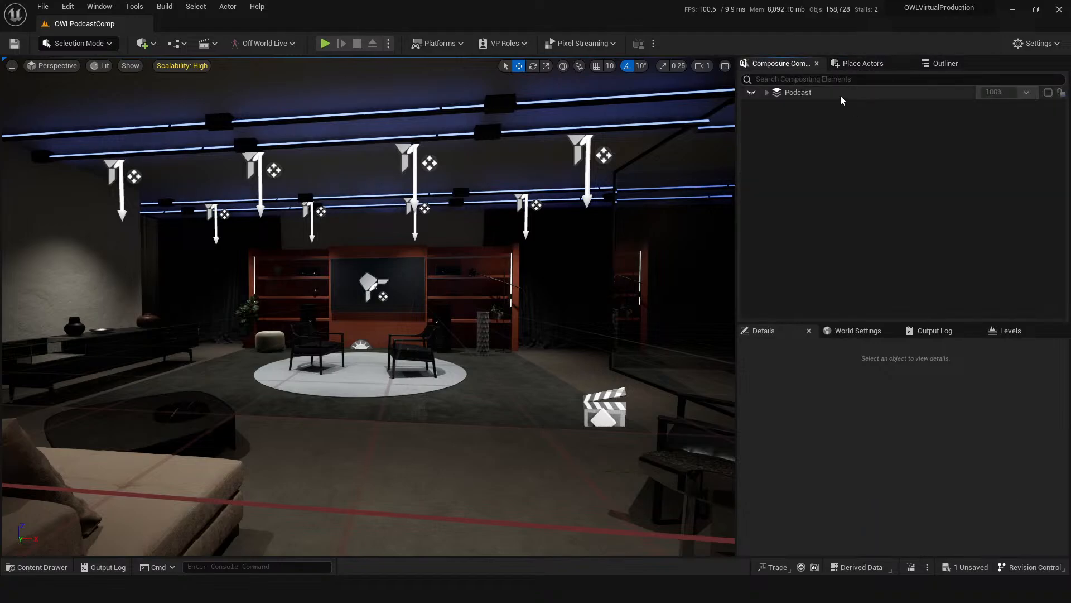
{"action": "left_click", "coordinate": [940, 64]}
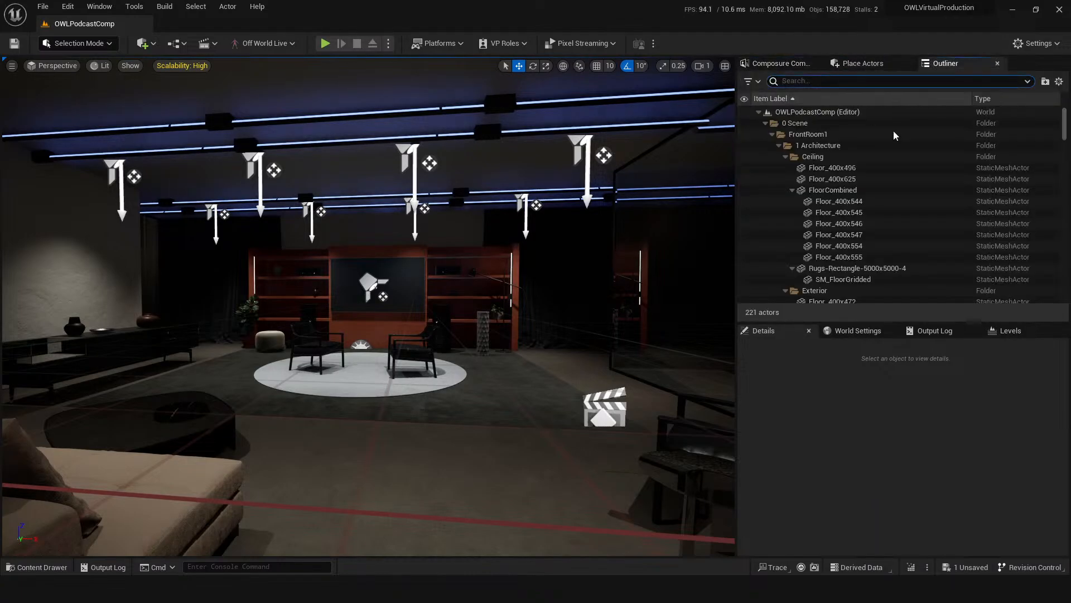
Inspect the Stinger and ForeGround compositing elements outside the studio, and look through the remaining actors in the level.
{"action": "key", "text": "s"}
{"action": "right_click_drag", "start_coordinate": [530, 331], "coordinate": [591, 332]}
{"action": "left_click", "coordinate": [591, 333]}
{"action": "right_click_drag", "start_coordinate": [421, 317], "coordinate": [488, 318]}
{"action": "key", "text": "w"}
{"action": "left_click", "coordinate": [411, 318]}
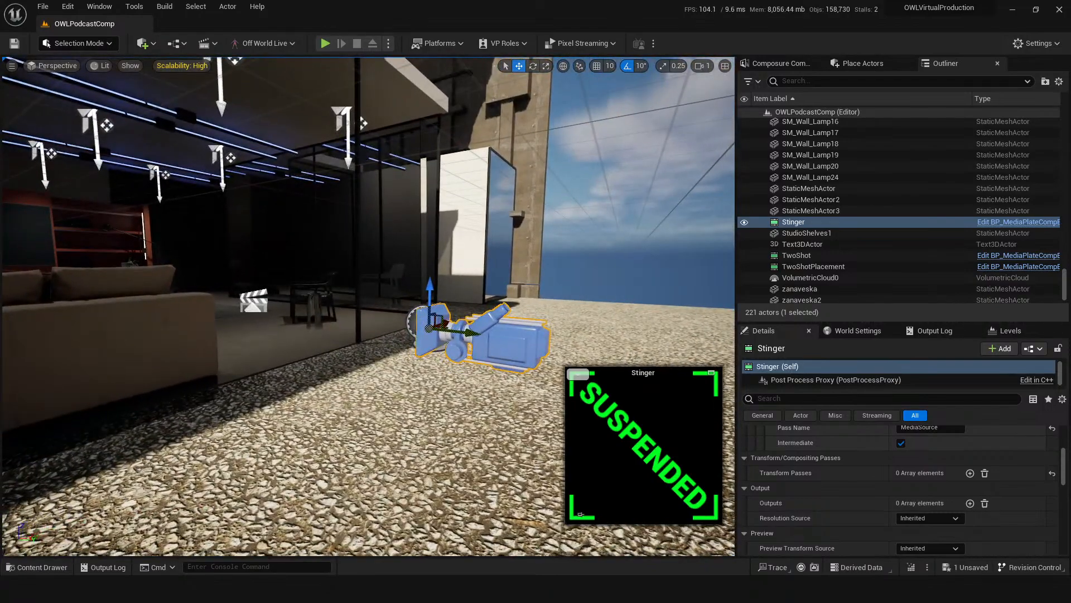
{"action": "right_click_drag", "start_coordinate": [411, 317], "coordinate": [346, 316]}
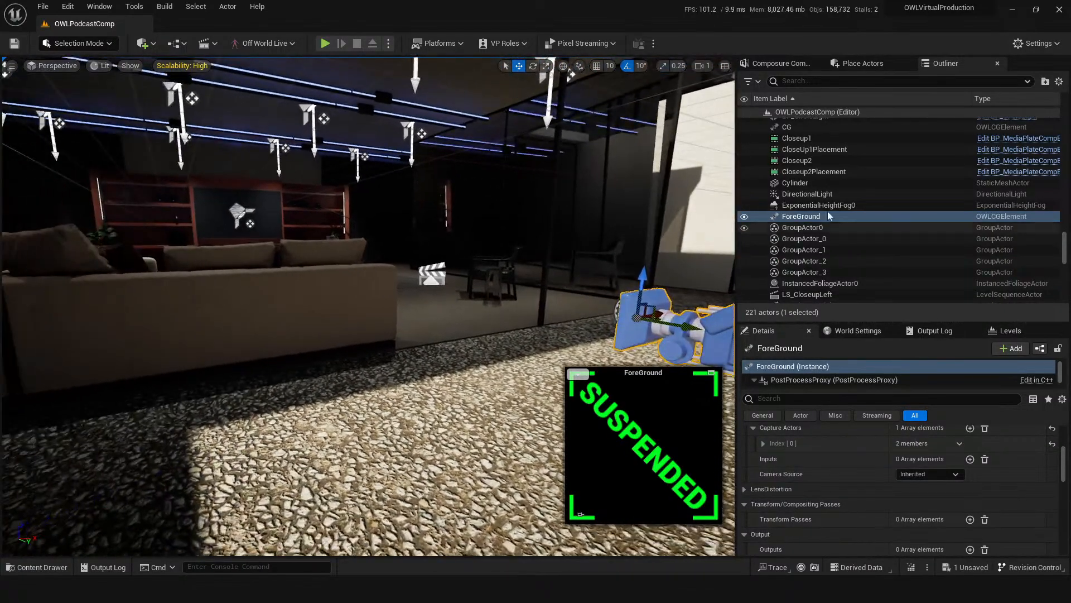
{"action": "scroll", "coordinate": [890, 228], "scroll_direction": "down", "scroll_amount": 11}
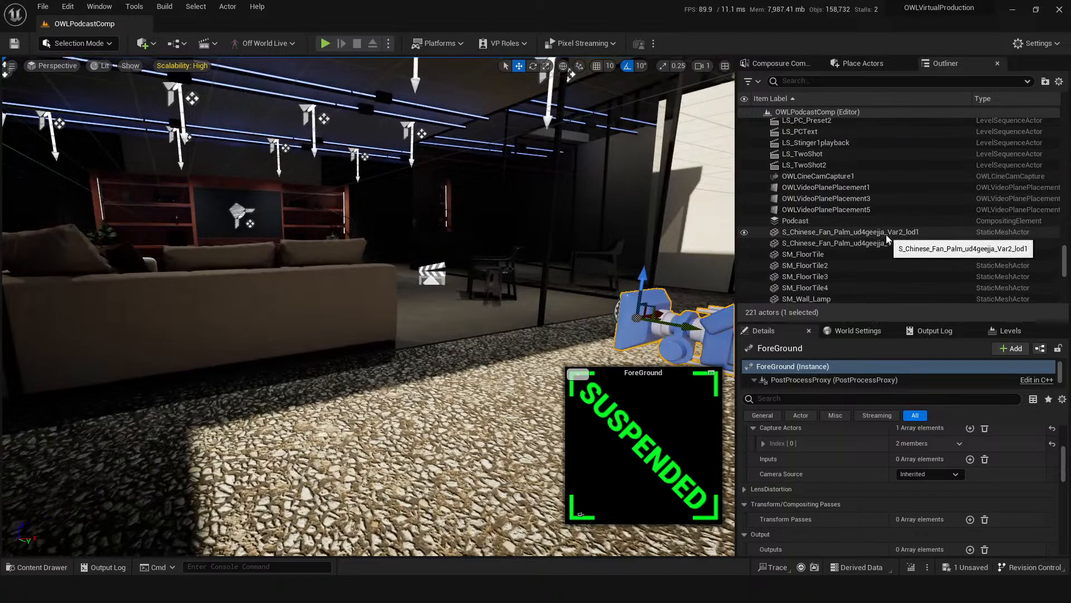
{"action": "scroll", "coordinate": [886, 236], "scroll_direction": "down", "scroll_amount": 8}
{"action": "scroll", "coordinate": [886, 242], "scroll_direction": "down", "scroll_amount": 3}
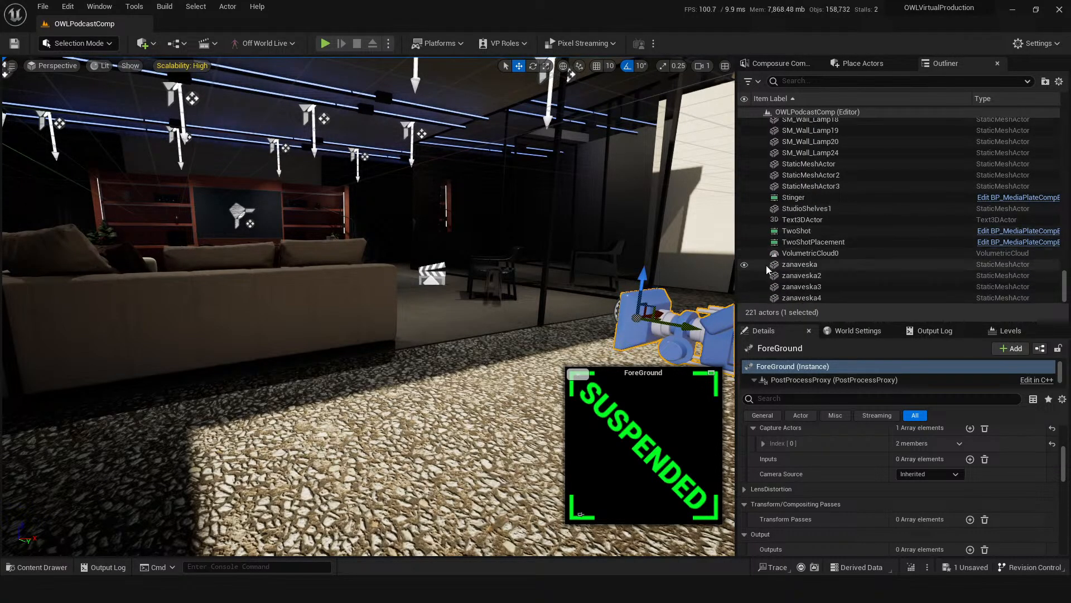
{"action": "right_click_drag", "start_coordinate": [524, 325], "coordinate": [481, 329]}
{"action": "key", "text": "w"}
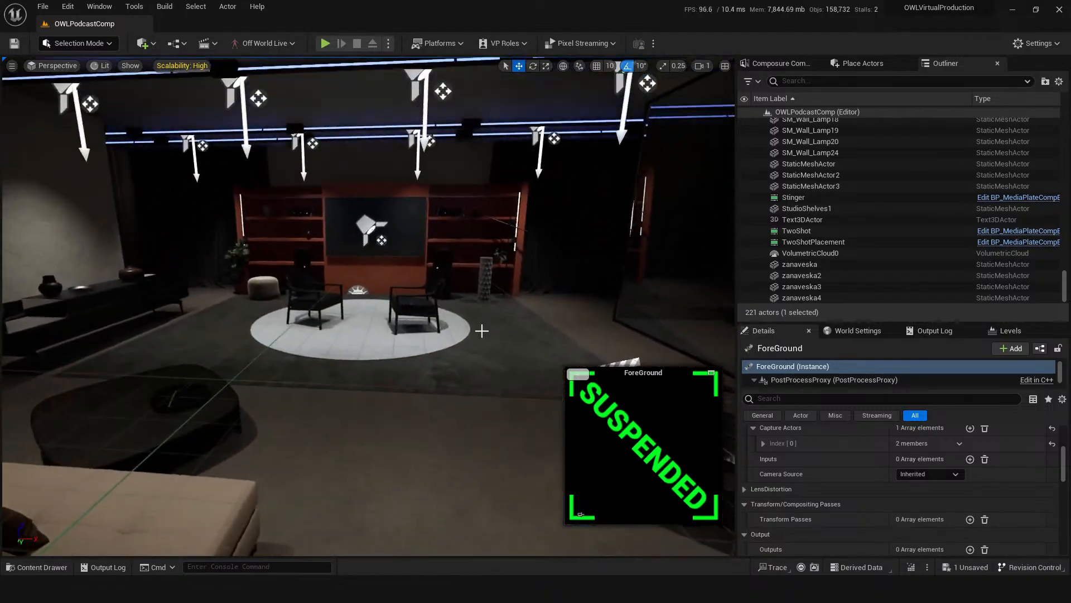
{"action": "right_click_drag", "start_coordinate": [406, 443], "coordinate": [395, 412]}
{"action": "key", "text": "w"}
{"action": "key", "text": "a"}
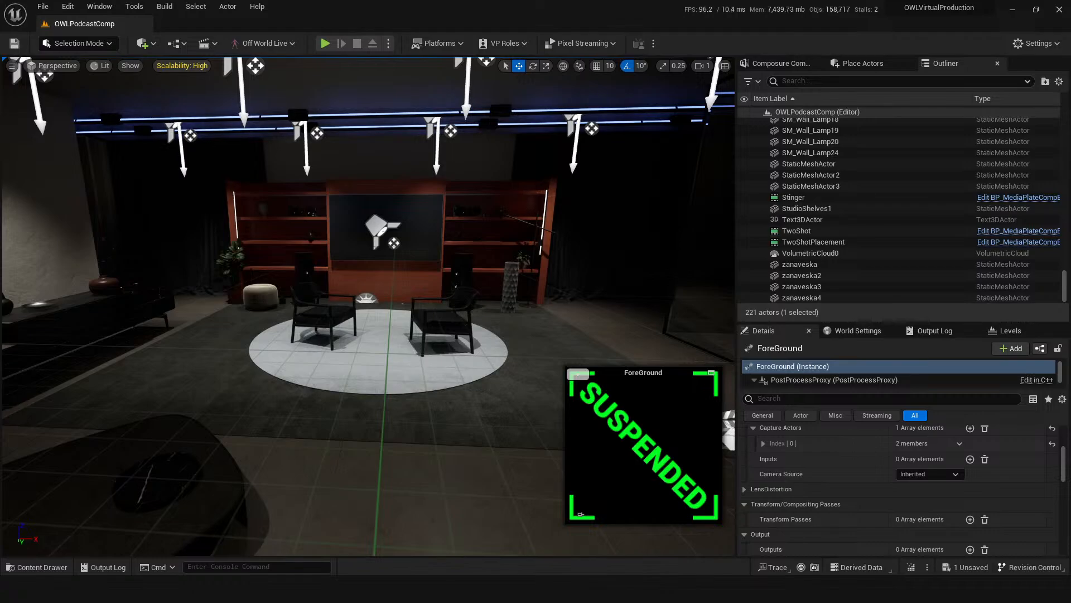
{"action": "middle_click_drag", "start_coordinate": [416, 365], "coordinate": [438, 372]}
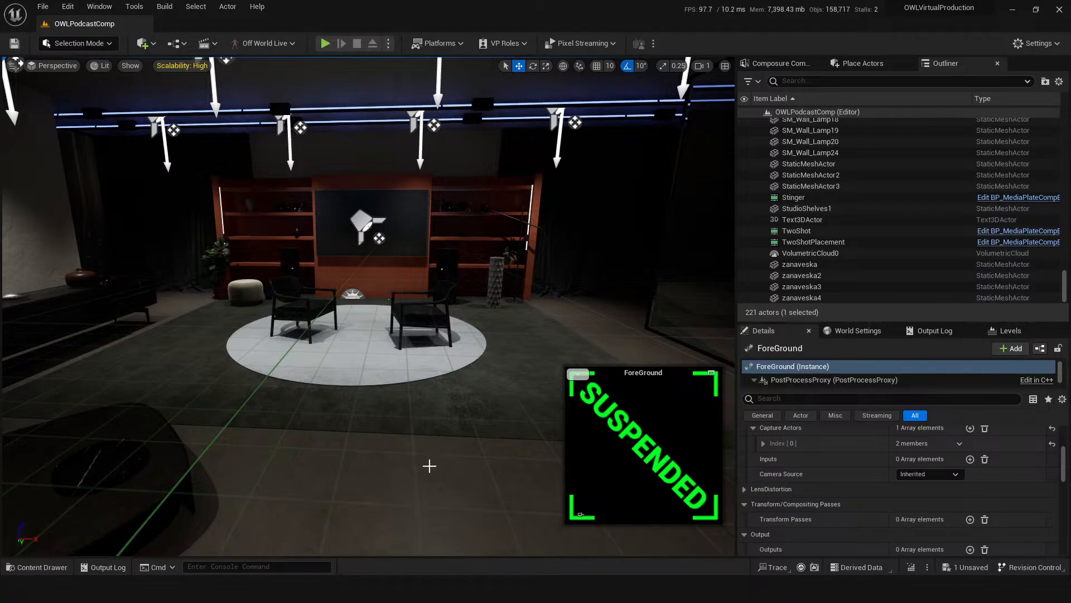
{"action": "left_click_drag", "start_coordinate": [438, 498], "coordinate": [496, 174]}
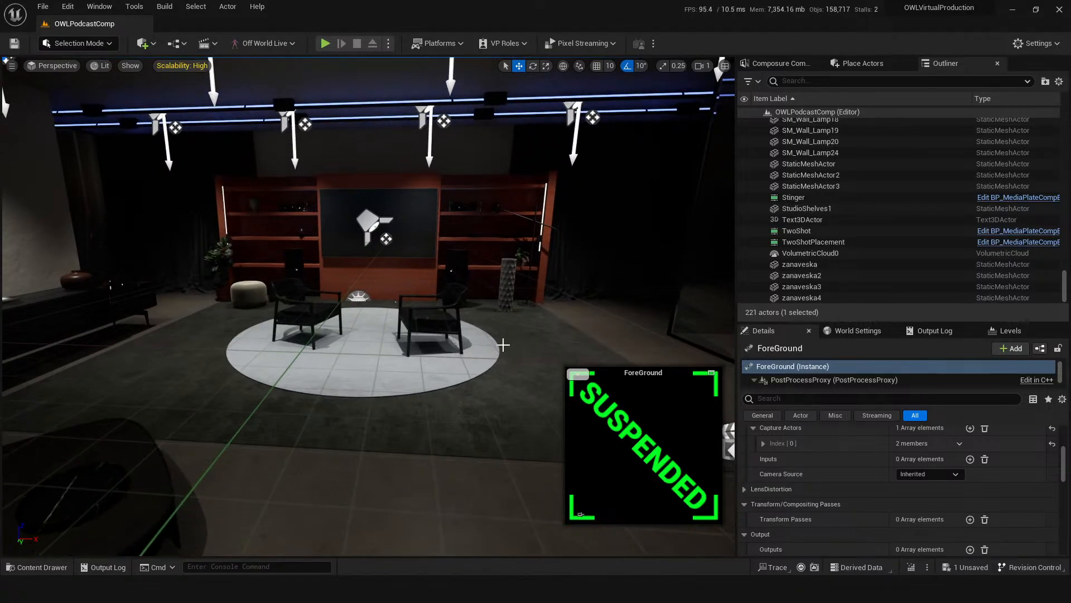
Locate the level's default pawn class through its game mode settings, open VP_PawnV3 and examine its key-triggered preset and Reset nodes.
{"action": "key", "text": "ctrl+space"}
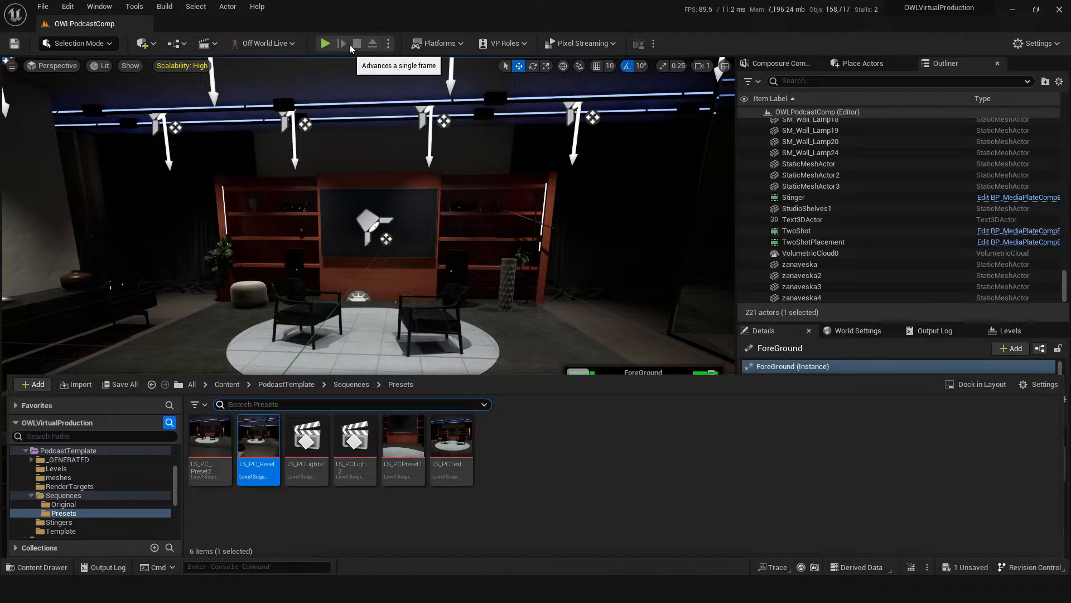
{"action": "left_click", "coordinate": [186, 44]}
{"action": "mouse_move", "coordinate": [240, 147]}
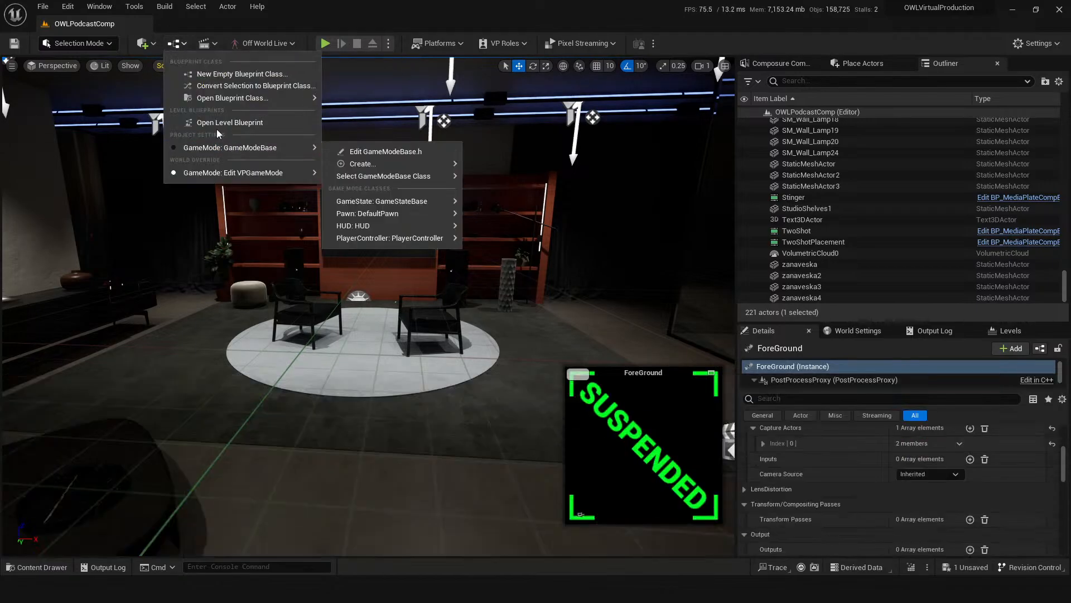
{"action": "mouse_move", "coordinate": [362, 164]}
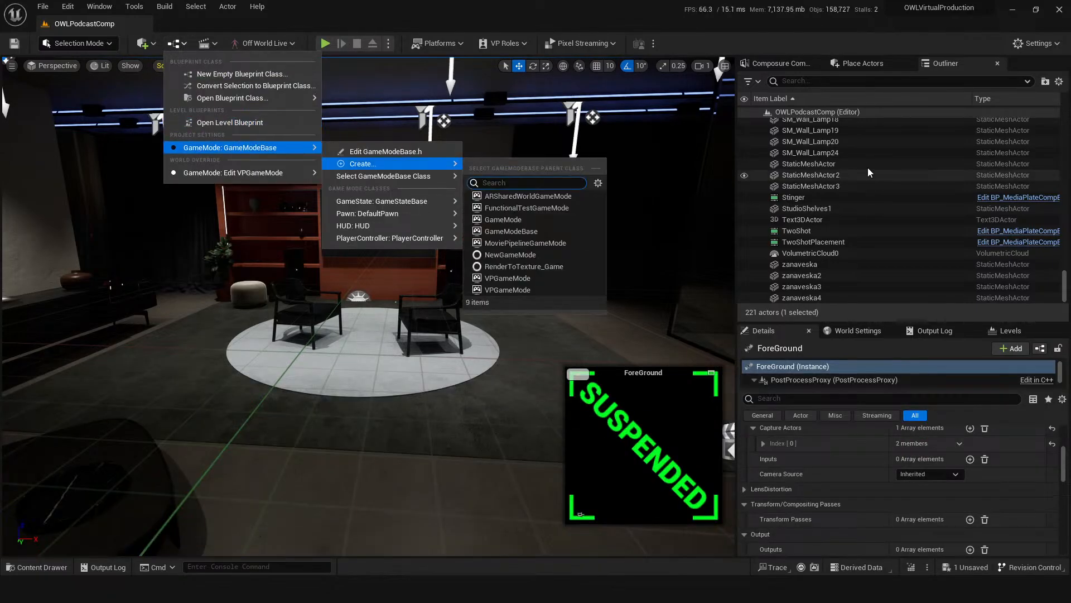
{"action": "left_click", "coordinate": [910, 334]}
{"action": "left_click", "coordinate": [858, 330]}
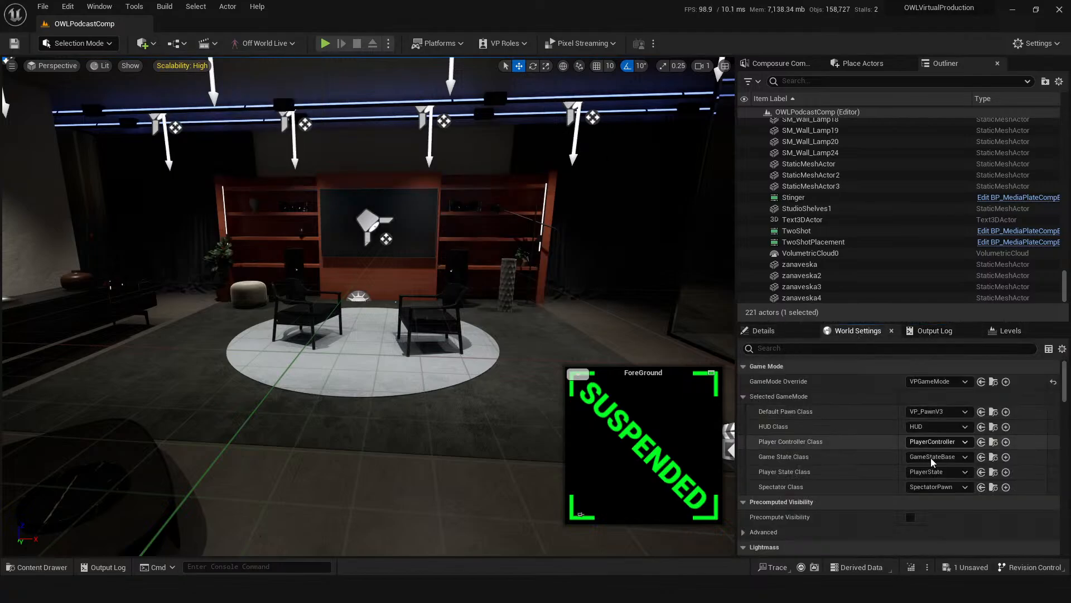
{"action": "left_click", "coordinate": [993, 412]}
{"action": "double_click", "coordinate": [849, 446]}
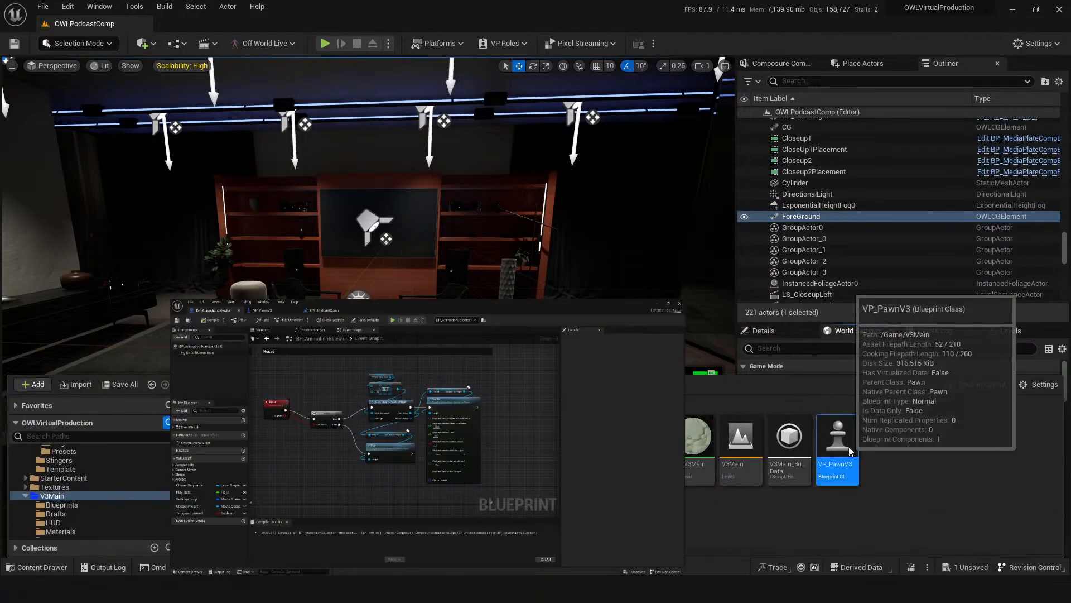
{"action": "right_click_drag", "start_coordinate": [484, 304], "coordinate": [623, 342]}
{"action": "scroll", "coordinate": [624, 342], "scroll_direction": "down", "scroll_amount": 2}
{"action": "right_click_drag", "start_coordinate": [356, 310], "coordinate": [398, 327]}
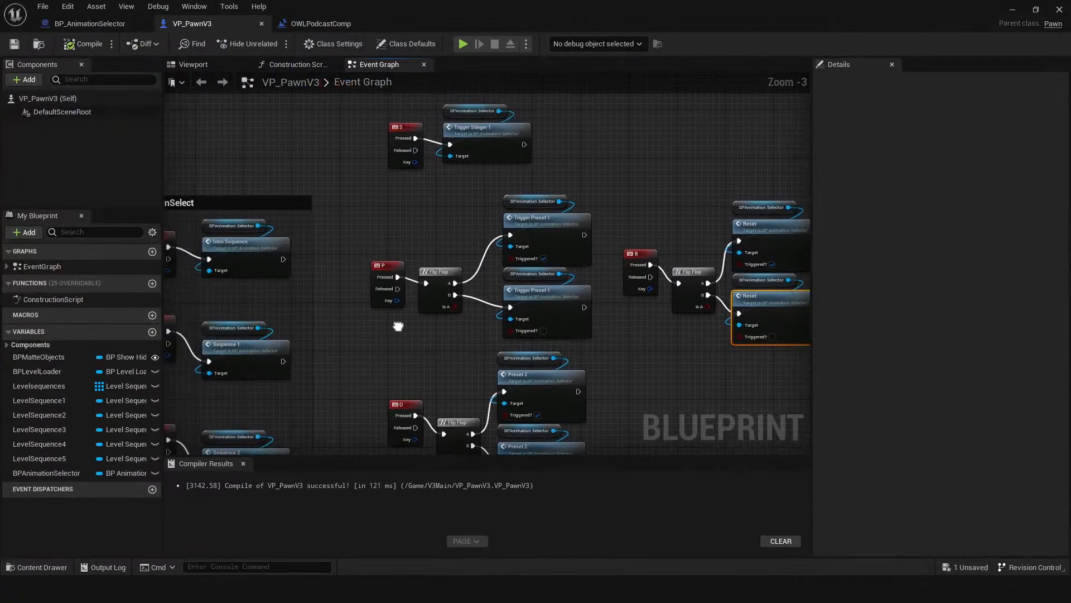
Disconnect the R key event from the Level 4Loaded node in the Level Select group, and compile and save VP_PawnV3.
{"action": "right_click_drag", "start_coordinate": [380, 270], "coordinate": [265, 27]}
{"action": "right_click_drag", "start_coordinate": [335, 430], "coordinate": [1070, 318]}
{"action": "right_click_drag", "start_coordinate": [462, 412], "coordinate": [424, 256]}
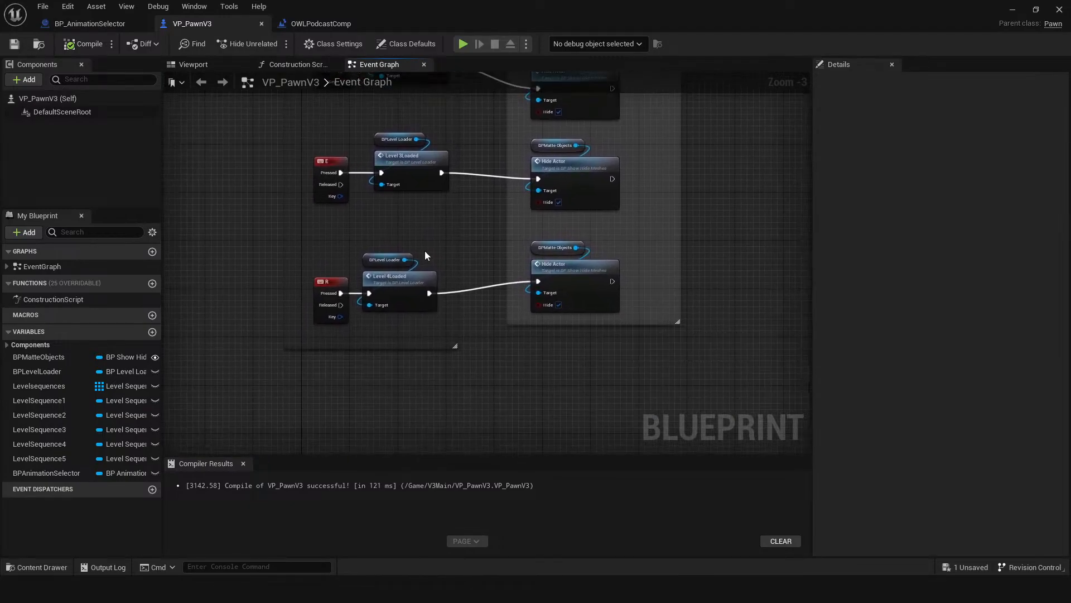
{"action": "left_click", "coordinate": [370, 295], "text": "alt"}
{"action": "right_click_drag", "start_coordinate": [356, 235], "coordinate": [367, 274]}
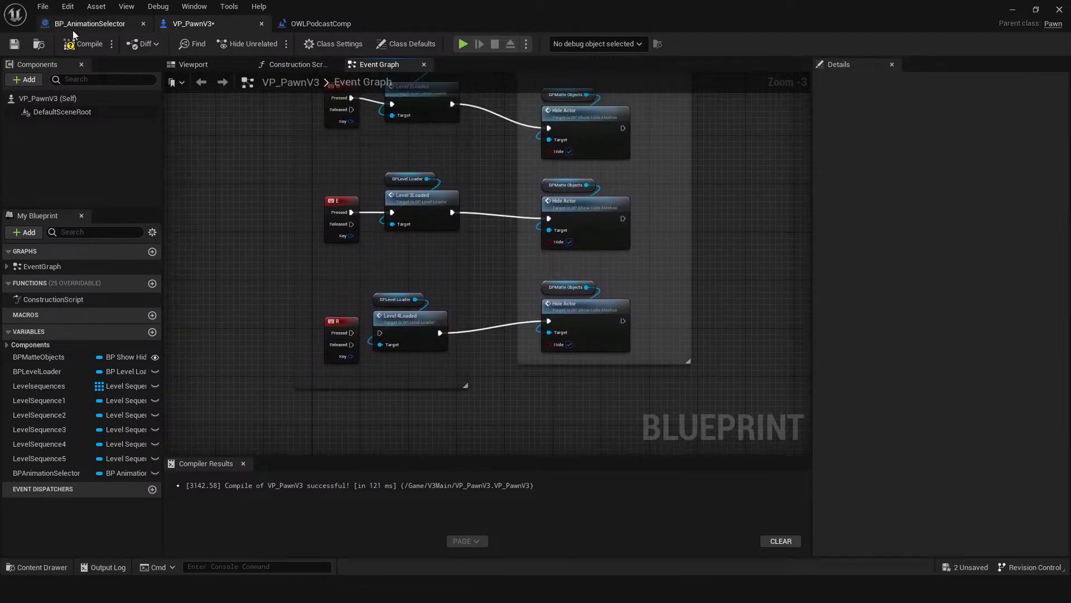
{"action": "left_click", "coordinate": [83, 43]}
{"action": "left_click", "coordinate": [14, 44]}
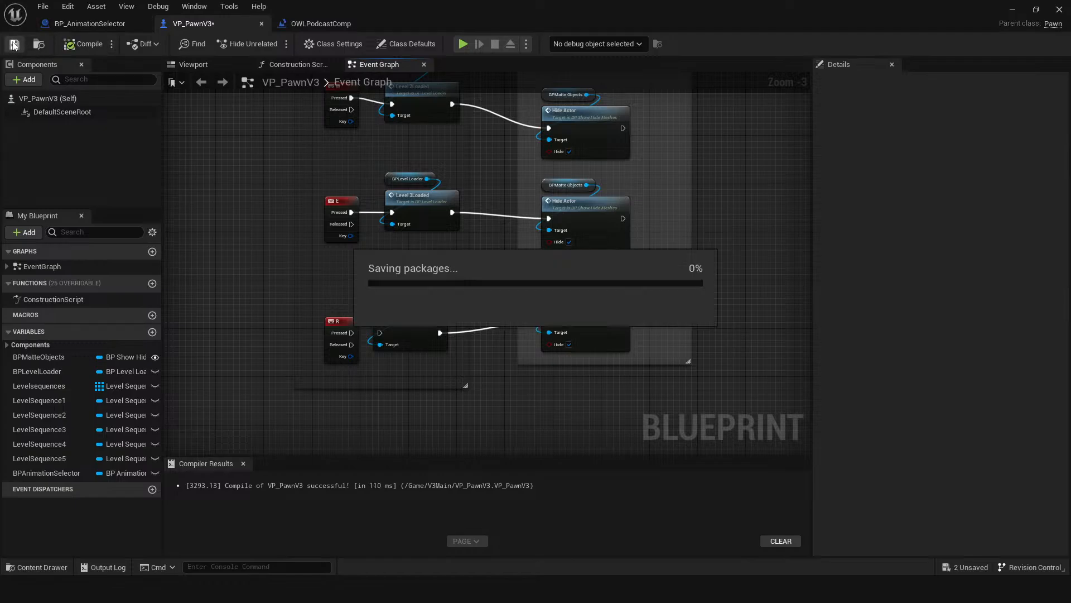
Play the OWLPodcastComp level to test the reset animation without the level load, ending with the session stopped and the Message Log closed.
{"action": "left_click", "coordinate": [1012, 10]}
{"action": "left_click", "coordinate": [325, 43]}
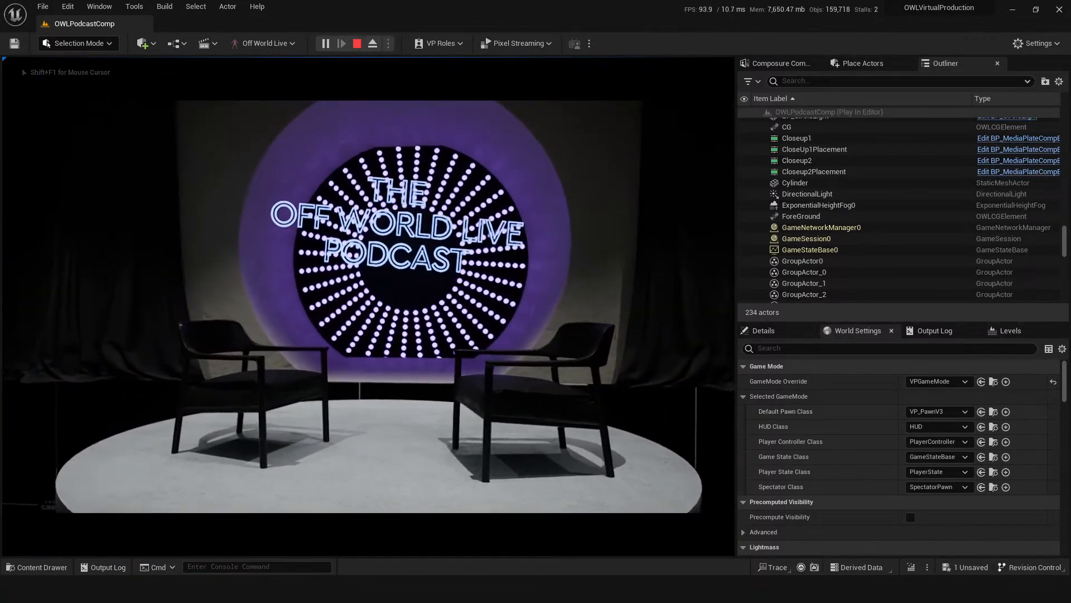
{"action": "key", "text": "Escape"}
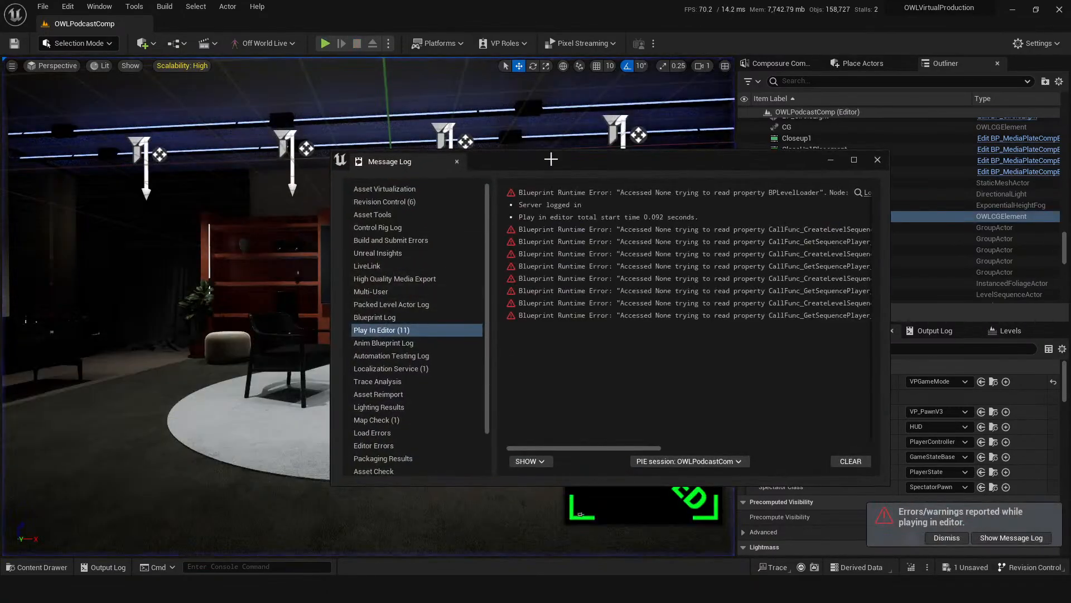
{"action": "left_click", "coordinate": [877, 159]}
Reopen VP_PawnV3 from the game mode's default pawn class and reconnect the R event's Pressed output to Level 4Loaded.
{"action": "left_click", "coordinate": [999, 413]}
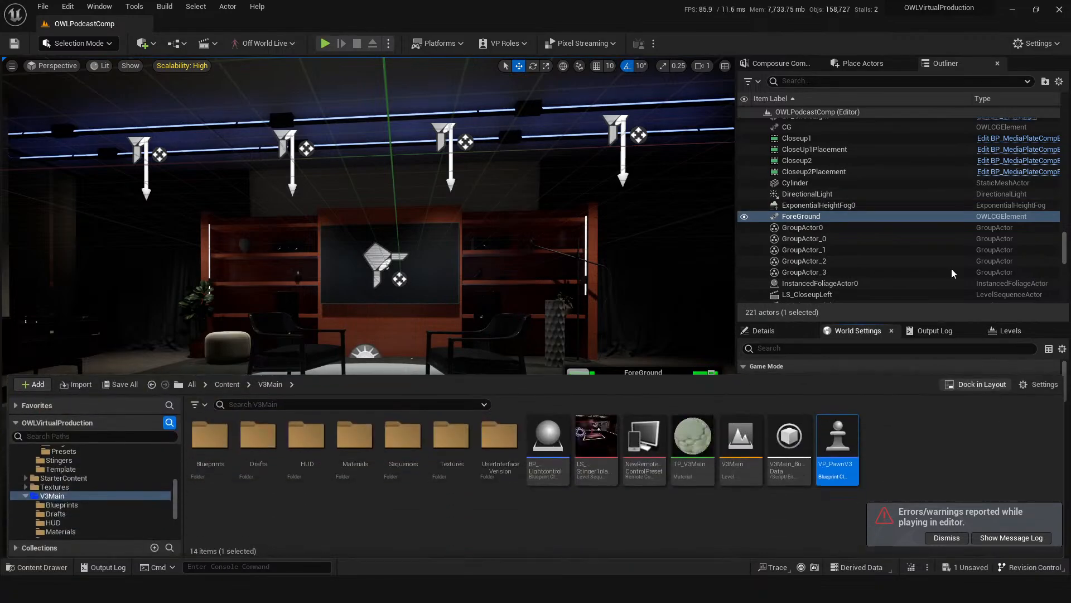
{"action": "double_click", "coordinate": [900, 433]}
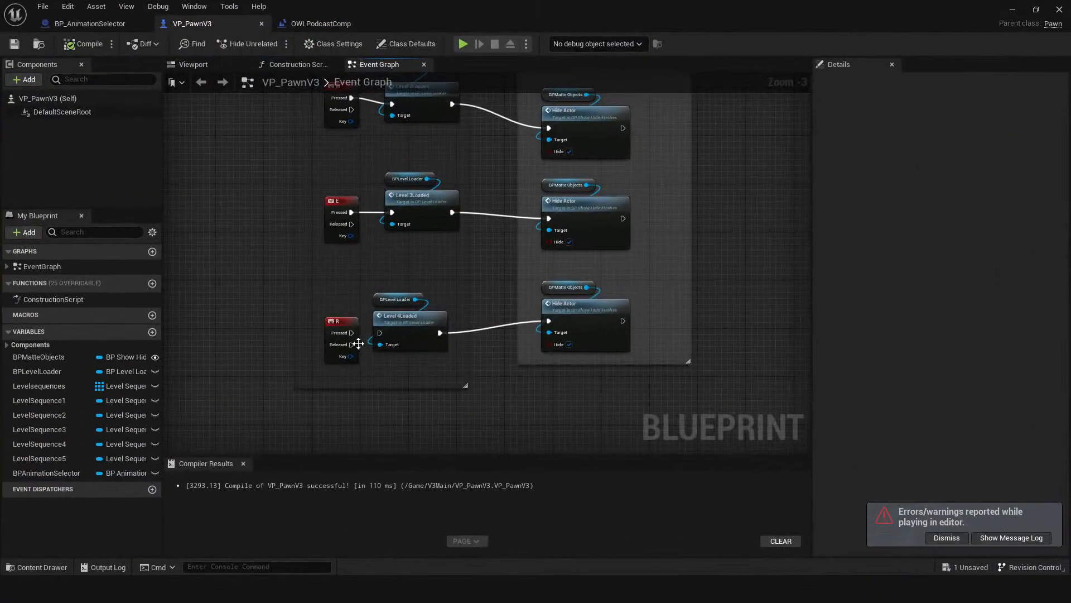
{"action": "left_click_drag", "start_coordinate": [351, 333], "coordinate": [381, 335]}
Rebind the key event driving the Reset Flip Flop, trying L and settling on 0 as its input key.
{"action": "right_click_drag", "start_coordinate": [452, 281], "coordinate": [306, 329]}
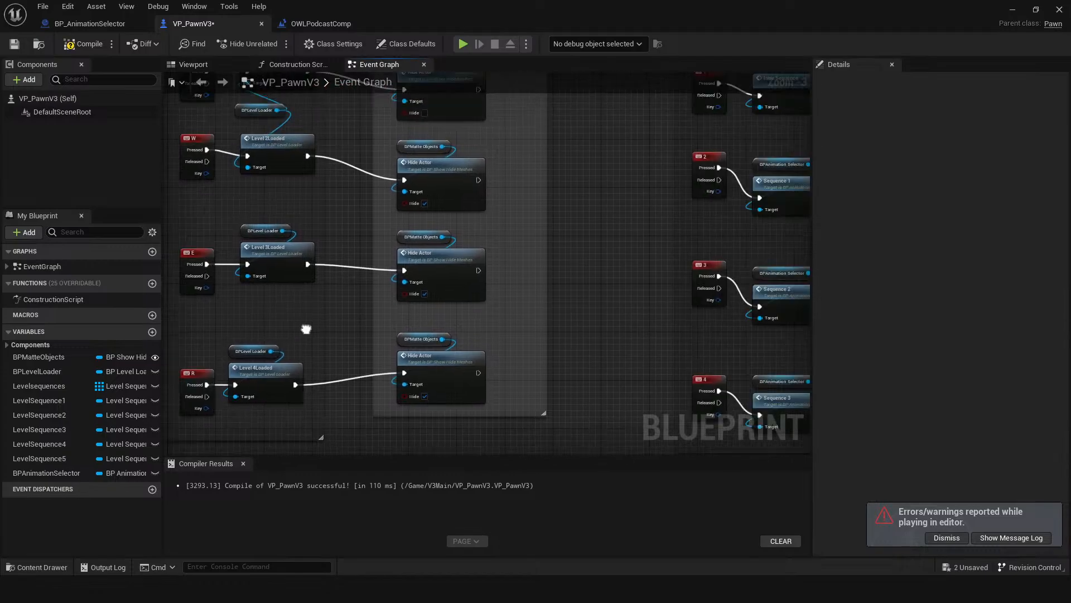
{"action": "scroll", "coordinate": [494, 305], "scroll_direction": "down", "scroll_amount": 2}
{"action": "mouse_move", "coordinate": [494, 306]}
{"action": "right_mouse_down"}
{"action": "mouse_move", "coordinate": [292, 356]}
{"action": "mouse_move", "coordinate": [167, 364]}
{"action": "right_mouse_up"}
{"action": "right_click_drag", "start_coordinate": [504, 284], "coordinate": [377, 342]}
{"action": "right_click_drag", "start_coordinate": [523, 227], "coordinate": [467, 262]}
{"action": "scroll", "coordinate": [470, 268], "scroll_direction": "up", "scroll_amount": 1}
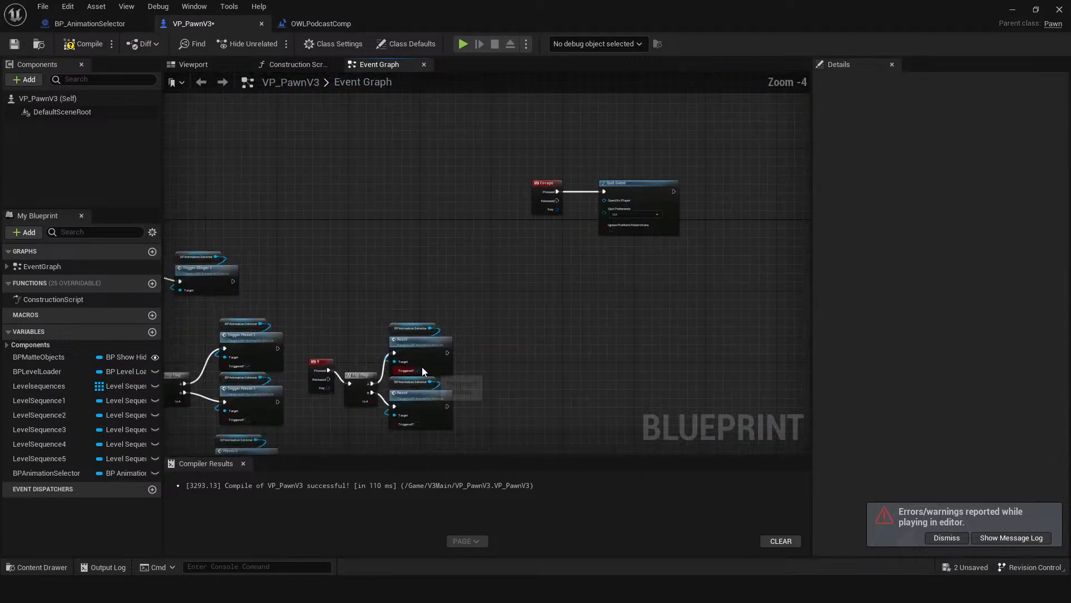
{"action": "right_click_drag", "start_coordinate": [329, 421], "coordinate": [362, 306]}
{"action": "scroll", "coordinate": [361, 306], "scroll_direction": "up", "scroll_amount": 1}
{"action": "scroll", "coordinate": [362, 307], "scroll_direction": "up", "scroll_amount": 1}
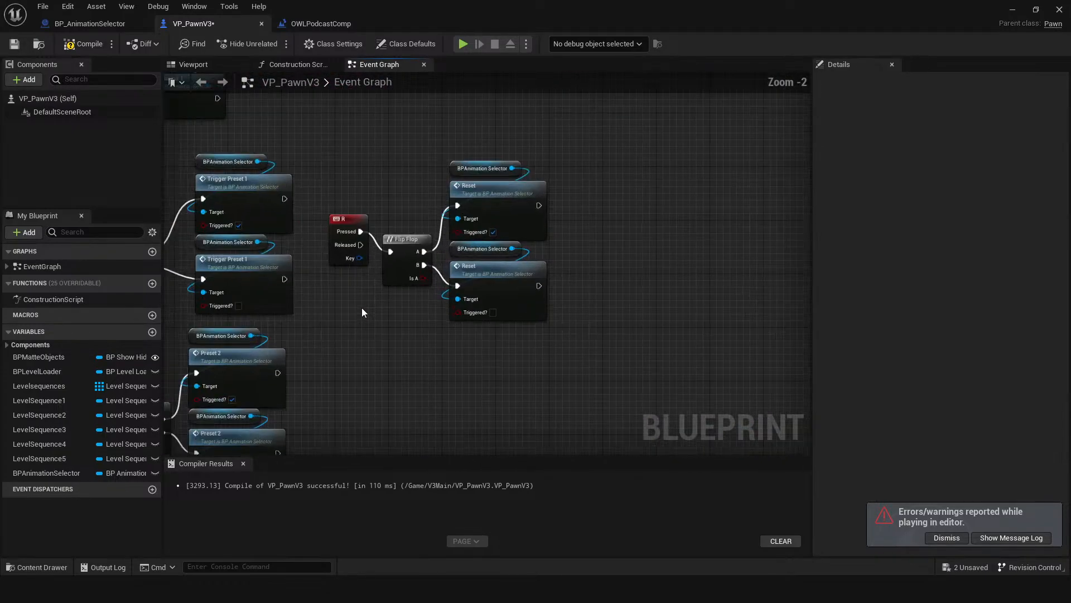
{"action": "left_click", "coordinate": [350, 236]}
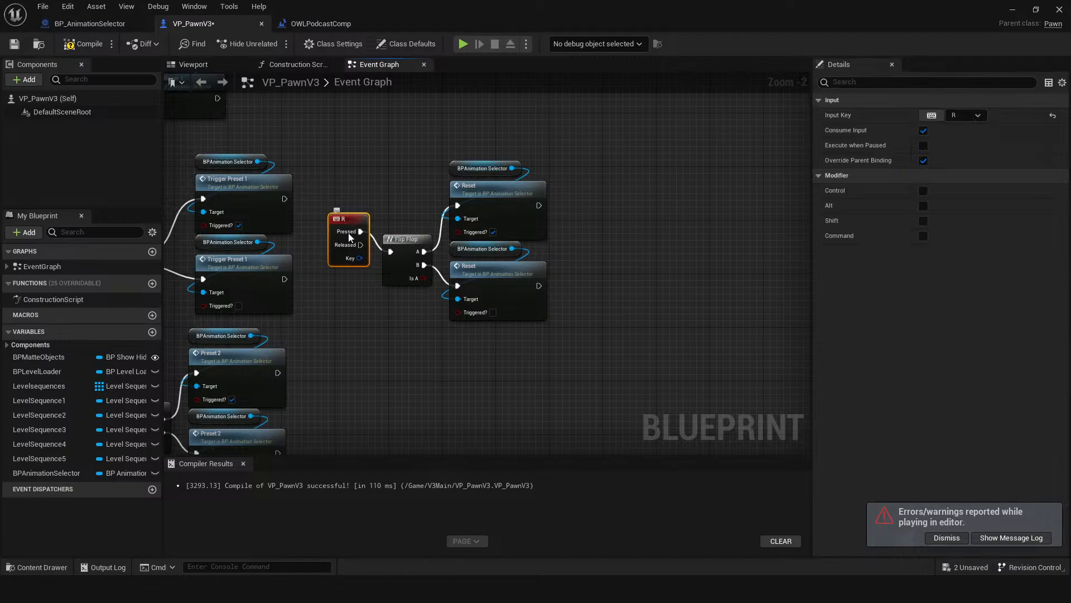
{"action": "left_click", "coordinate": [931, 116]}
{"action": "key", "text": "l"}
{"action": "left_click", "coordinate": [941, 115]}
{"action": "key", "text": "0"}
{"action": "left_click", "coordinate": [630, 242]}
Review the key events in the Level Select and AnimationSelect groups of VP_PawnV3 to see which keys are already bound.
{"action": "right_click_drag", "start_coordinate": [442, 219], "coordinate": [599, 223]}
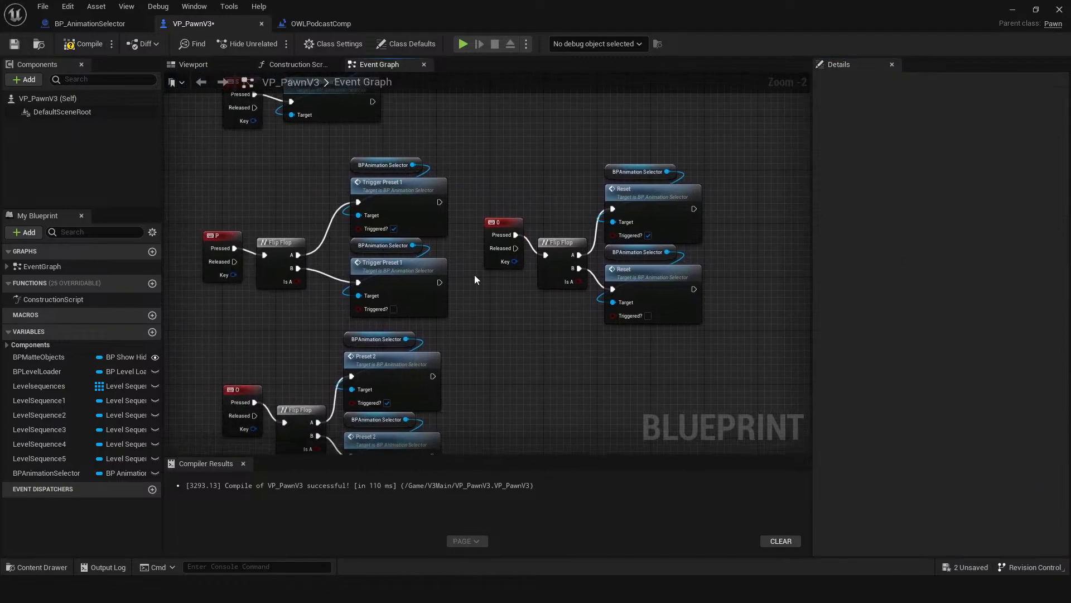
{"action": "right_click_drag", "start_coordinate": [222, 260], "coordinate": [492, 258]}
{"action": "scroll", "coordinate": [369, 271], "scroll_direction": "down", "scroll_amount": 3}
{"action": "right_click_drag", "start_coordinate": [312, 284], "coordinate": [500, 337]}
{"action": "right_click_drag", "start_coordinate": [330, 171], "coordinate": [405, 269]}
{"action": "scroll", "coordinate": [406, 269], "scroll_direction": "up", "scroll_amount": 1}
{"action": "right_click_drag", "start_coordinate": [530, 387], "coordinate": [494, 335]}
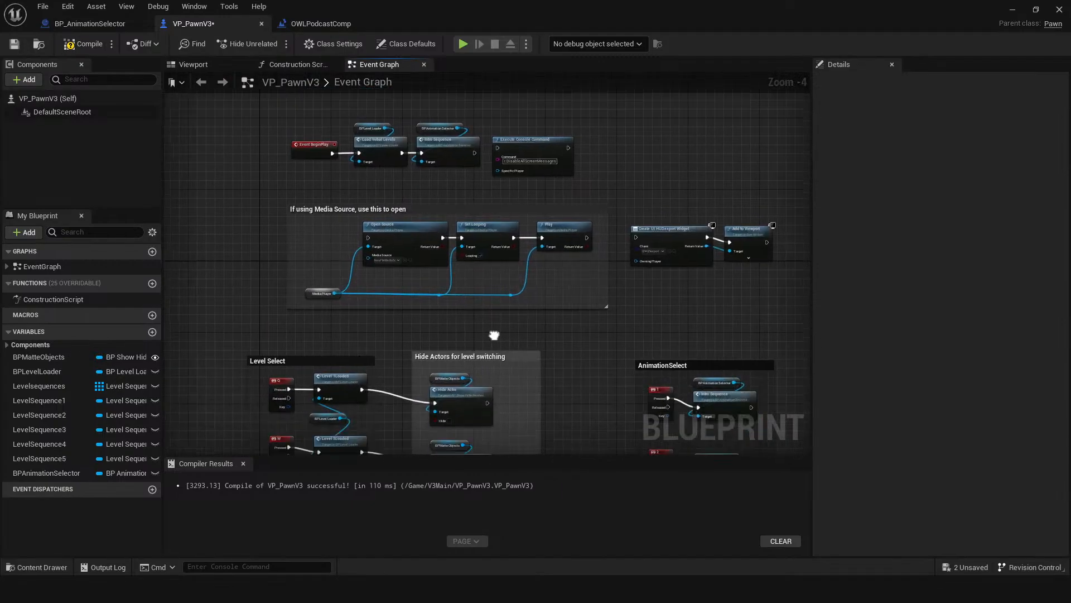
{"action": "scroll", "coordinate": [409, 330], "scroll_direction": "up", "scroll_amount": 1}
{"action": "right_click_drag", "start_coordinate": [407, 333], "coordinate": [352, 123]}
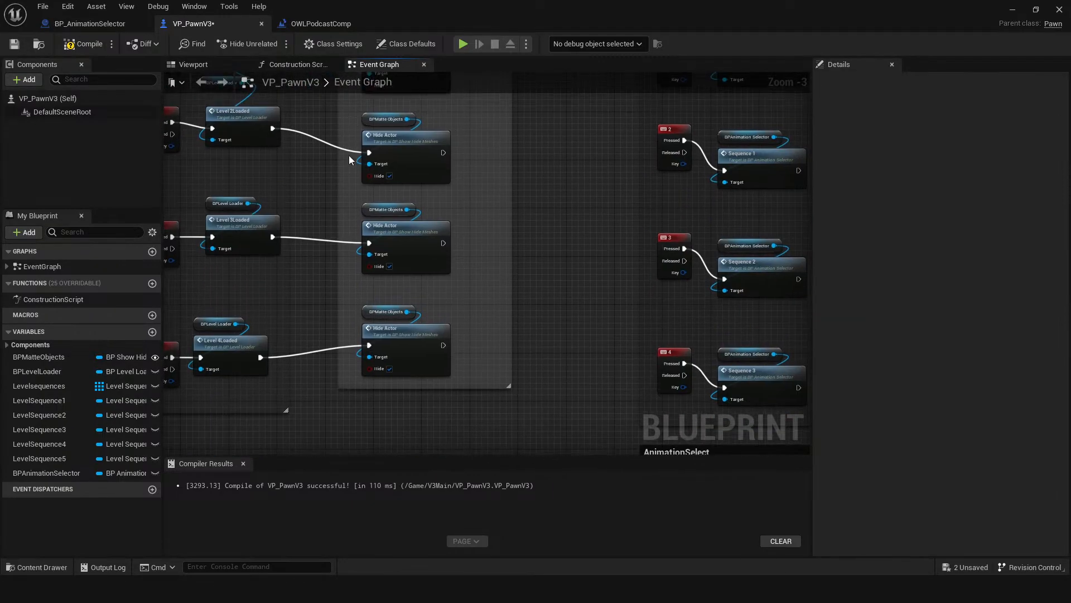
{"action": "right_click_drag", "start_coordinate": [337, 322], "coordinate": [350, 198]}
{"action": "right_click_drag", "start_coordinate": [344, 251], "coordinate": [333, 188]}
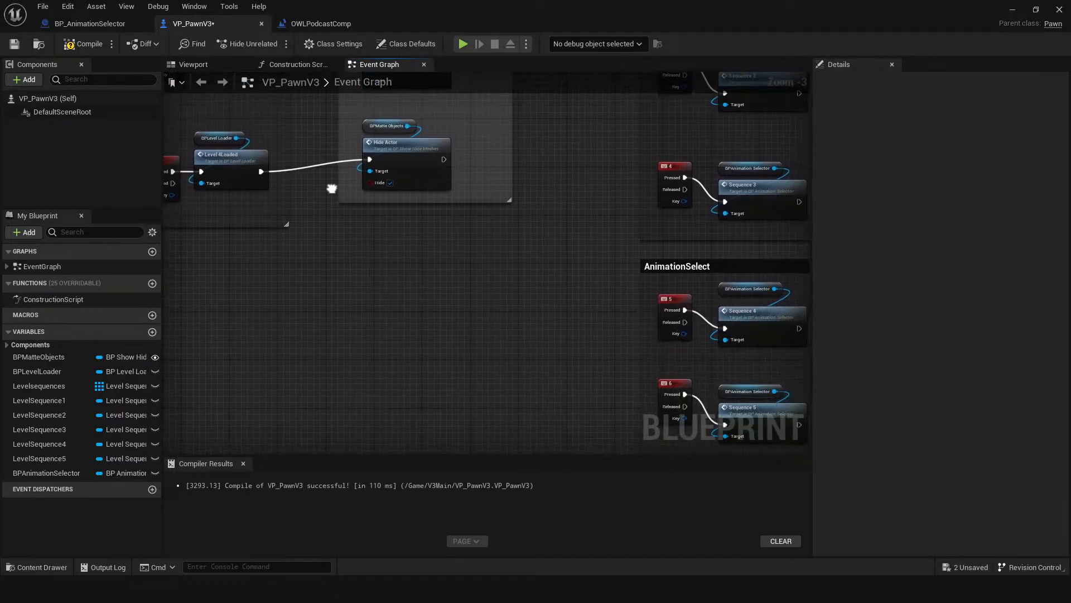
{"action": "right_click_drag", "start_coordinate": [370, 302], "coordinate": [314, 174]}
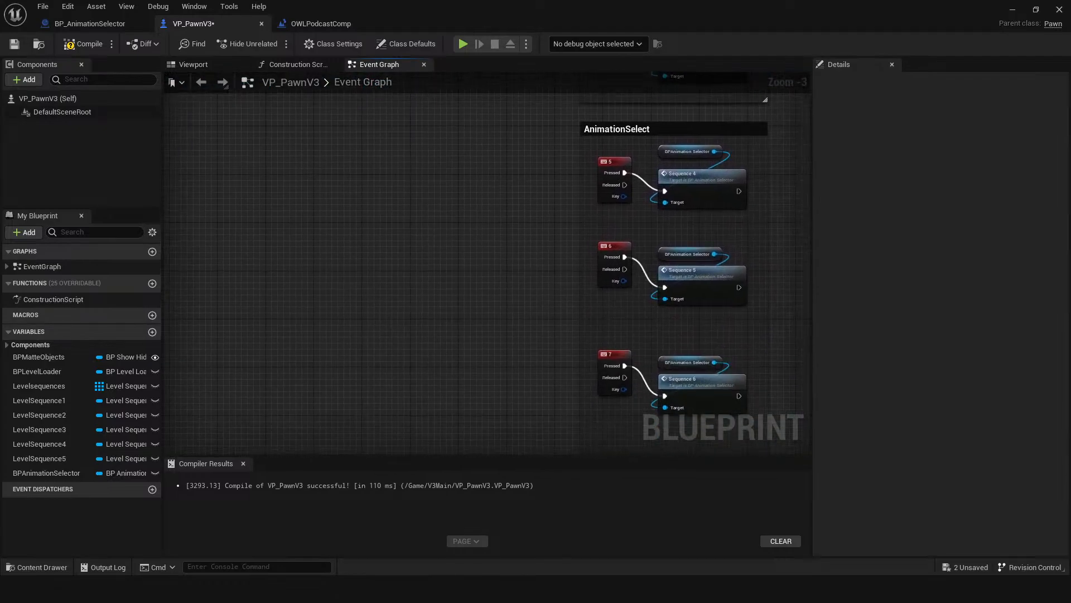
{"action": "right_click_drag", "start_coordinate": [549, 380], "coordinate": [352, 173]}
{"action": "right_click_drag", "start_coordinate": [361, 360], "coordinate": [354, 208]}
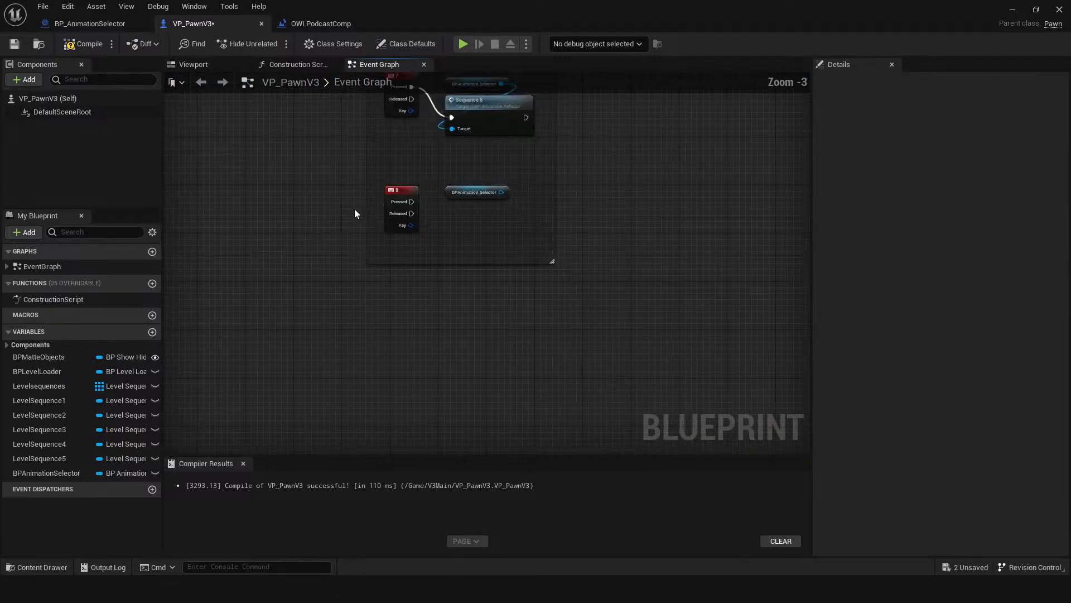
Check the input keys of the disconnected Get All Actors Of Class with Tag event and the Preset 2 event.
{"action": "right_click_drag", "start_coordinate": [342, 136], "coordinate": [335, 229]}
{"action": "scroll", "coordinate": [336, 231], "scroll_direction": "down", "scroll_amount": 1}
{"action": "right_click_drag", "start_coordinate": [494, 140], "coordinate": [387, 440]}
{"action": "right_click_drag", "start_coordinate": [555, 321], "coordinate": [493, 329]}
{"action": "scroll", "coordinate": [493, 329], "scroll_direction": "up", "scroll_amount": 1}
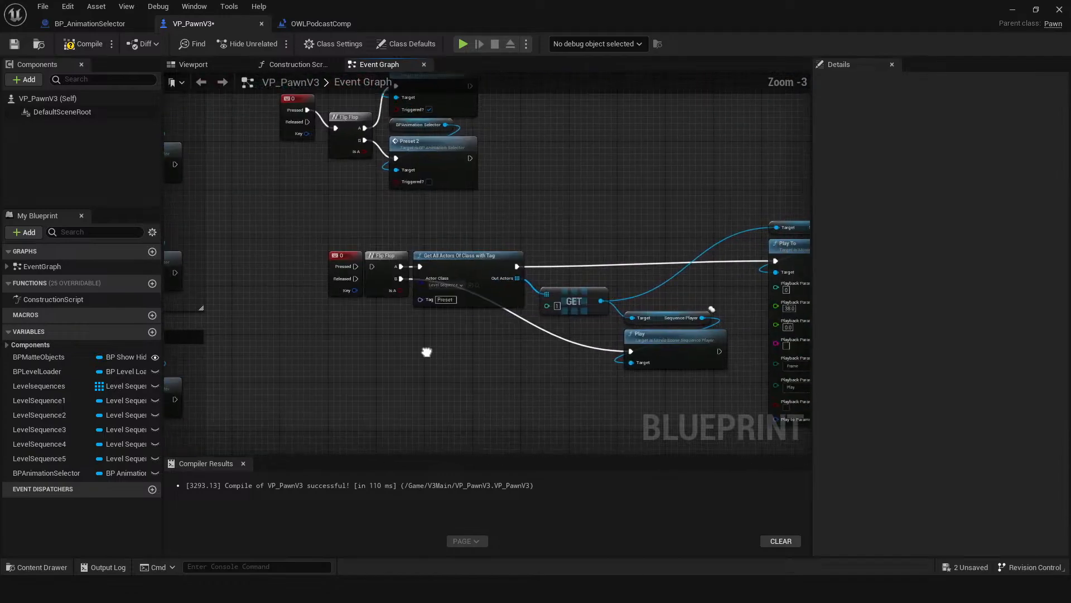
{"action": "scroll", "coordinate": [346, 306], "scroll_direction": "up", "scroll_amount": 1}
{"action": "left_click", "coordinate": [317, 280]}
{"action": "scroll", "coordinate": [314, 309], "scroll_direction": "up", "scroll_amount": 1}
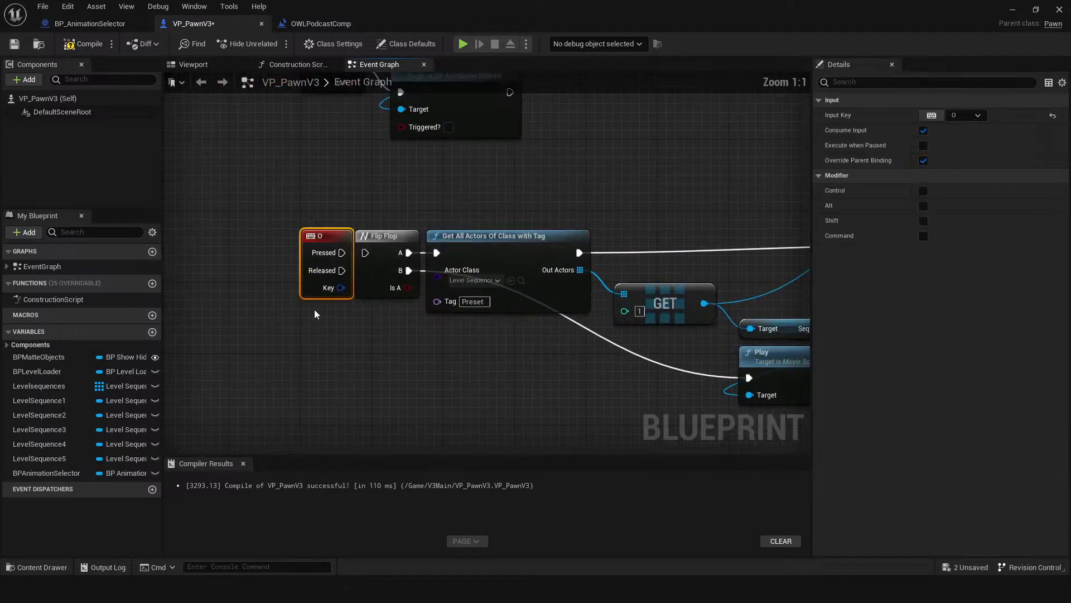
{"action": "right_click_drag", "start_coordinate": [326, 210], "coordinate": [298, 342]}
{"action": "scroll", "coordinate": [301, 334], "scroll_direction": "down", "scroll_amount": 1}
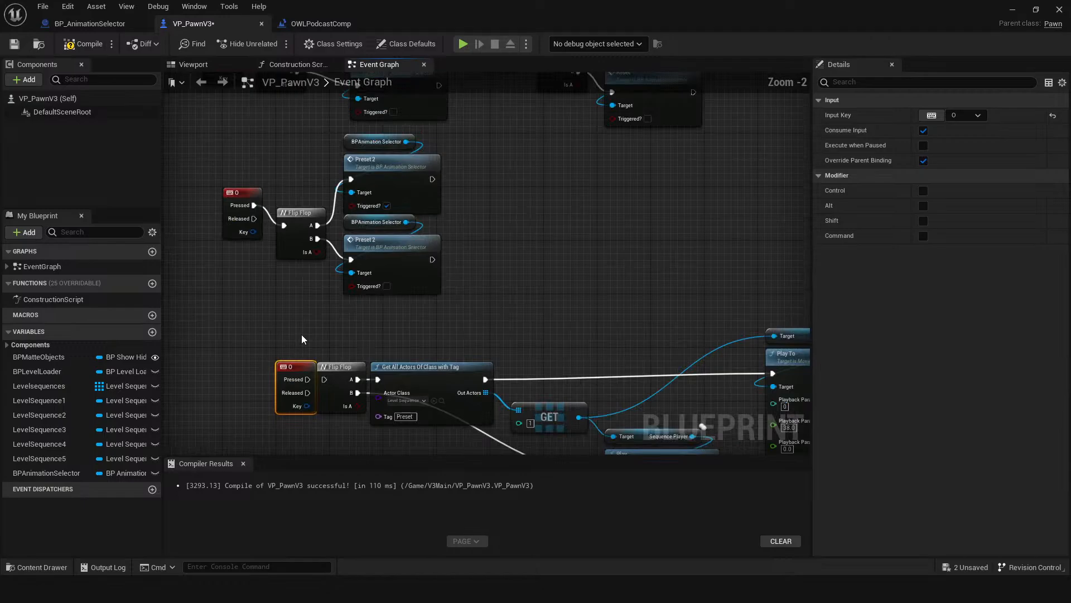
{"action": "scroll", "coordinate": [245, 259], "scroll_direction": "up", "scroll_amount": 2}
{"action": "left_click", "coordinate": [256, 254]}
{"action": "right_click_drag", "start_coordinate": [257, 268], "coordinate": [264, 274]}
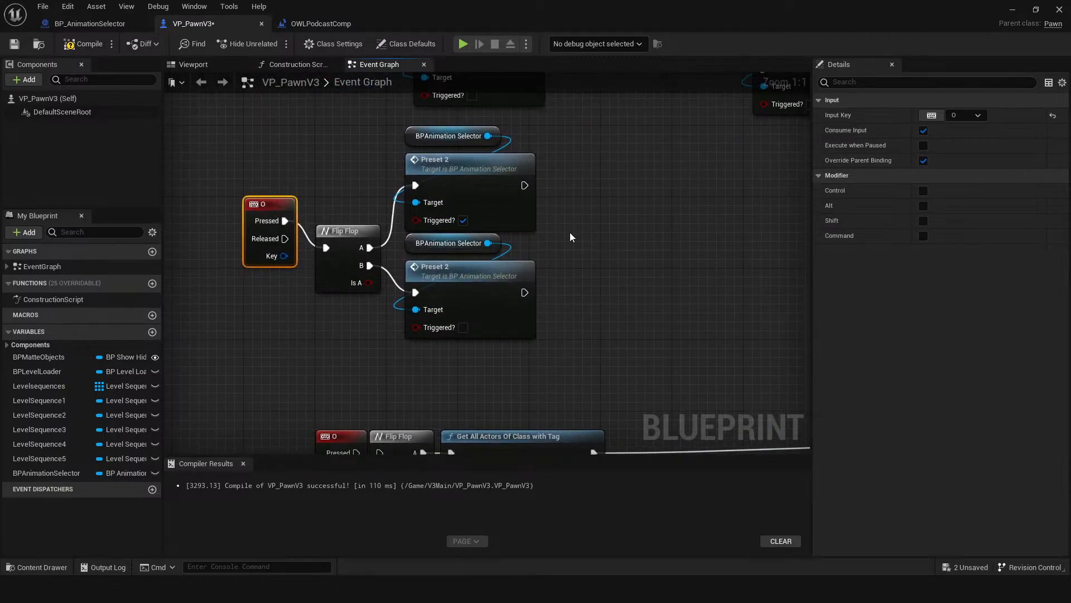
{"action": "right_click_drag", "start_coordinate": [570, 232], "coordinate": [494, 349]}
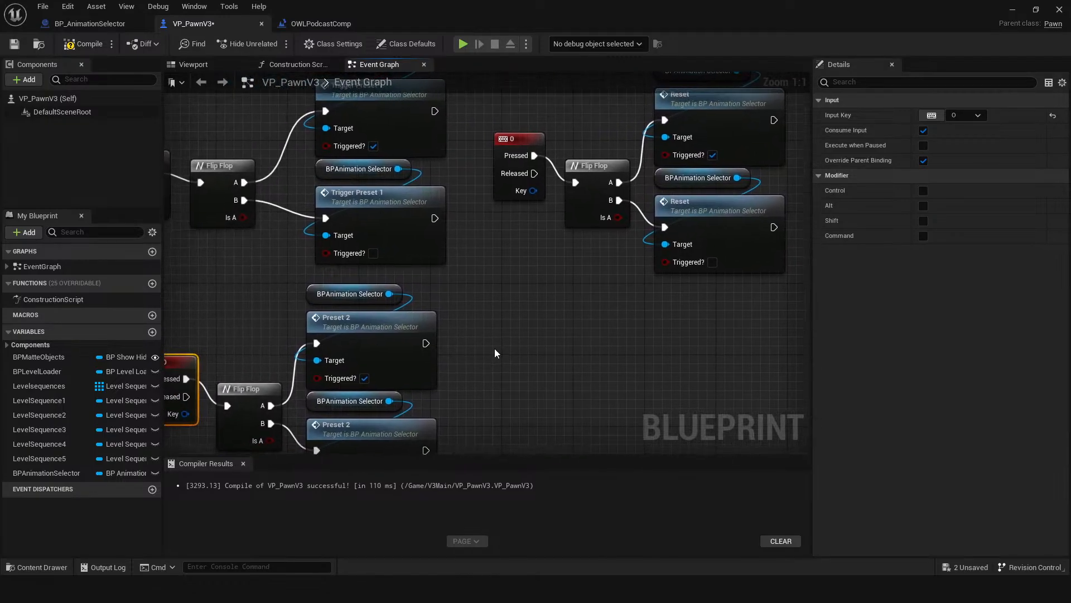
{"action": "scroll", "coordinate": [494, 353], "scroll_direction": "down", "scroll_amount": 1}
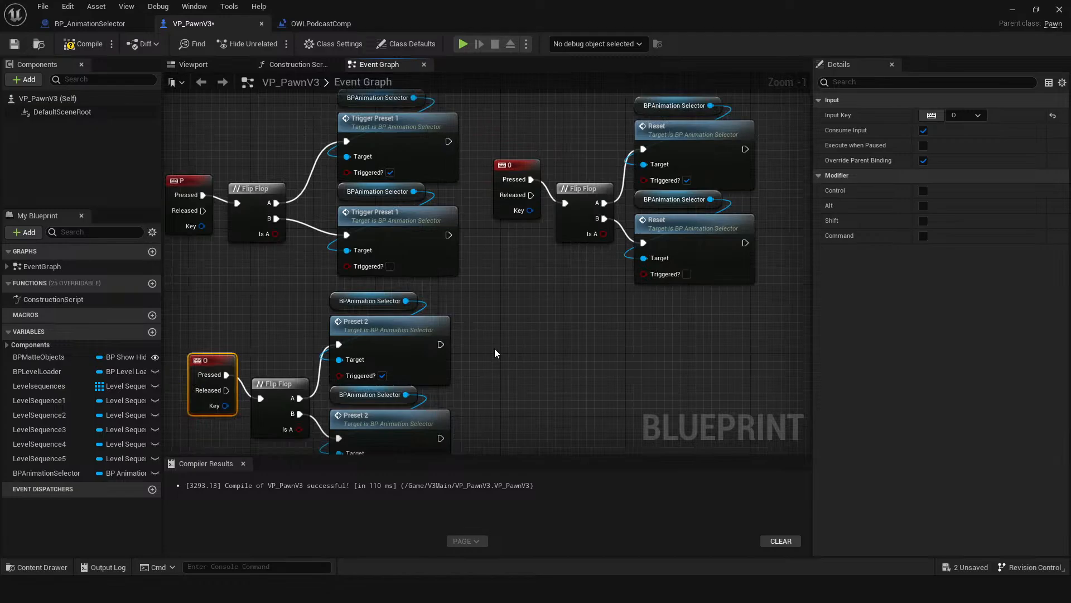
Set the input key of the Reset key event to L.
{"action": "left_click", "coordinate": [519, 170]}
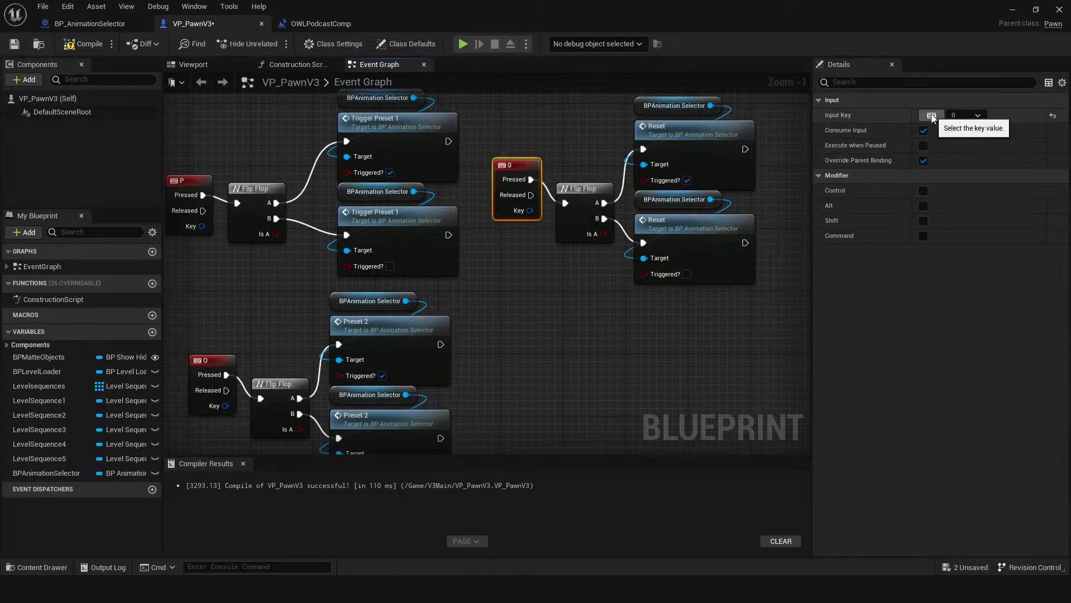
{"action": "left_click", "coordinate": [931, 115]}
{"action": "key", "text": "l"}
{"action": "left_click", "coordinate": [494, 273]}
{"action": "right_click_drag", "start_coordinate": [494, 274], "coordinate": [528, 284]}
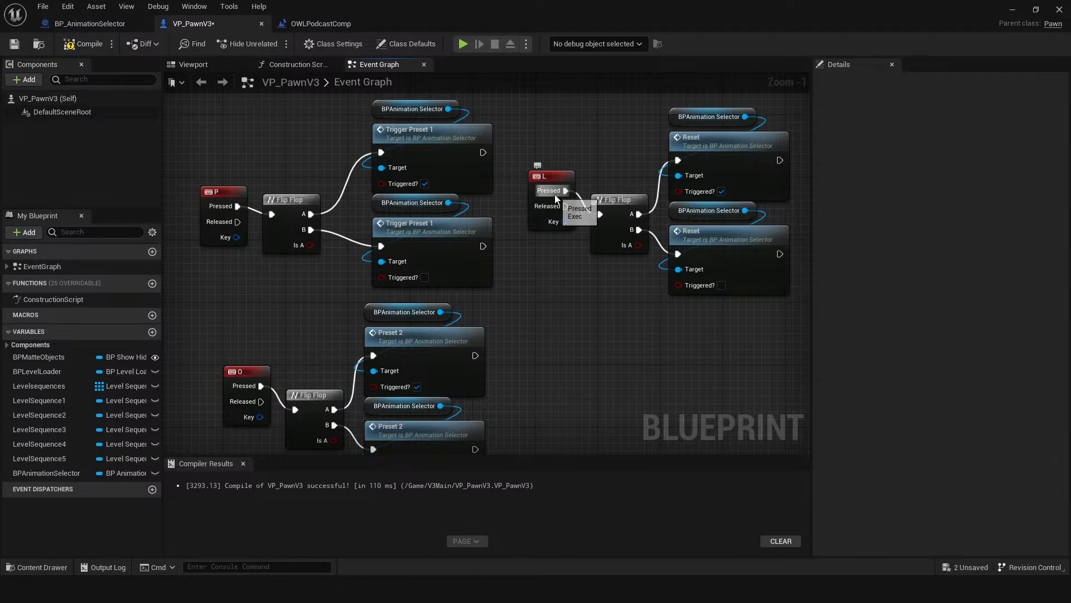
Set the Reset event's input key back to 0 and compare it with the key bound to the Preset 2 event.
{"action": "left_click", "coordinate": [546, 176]}
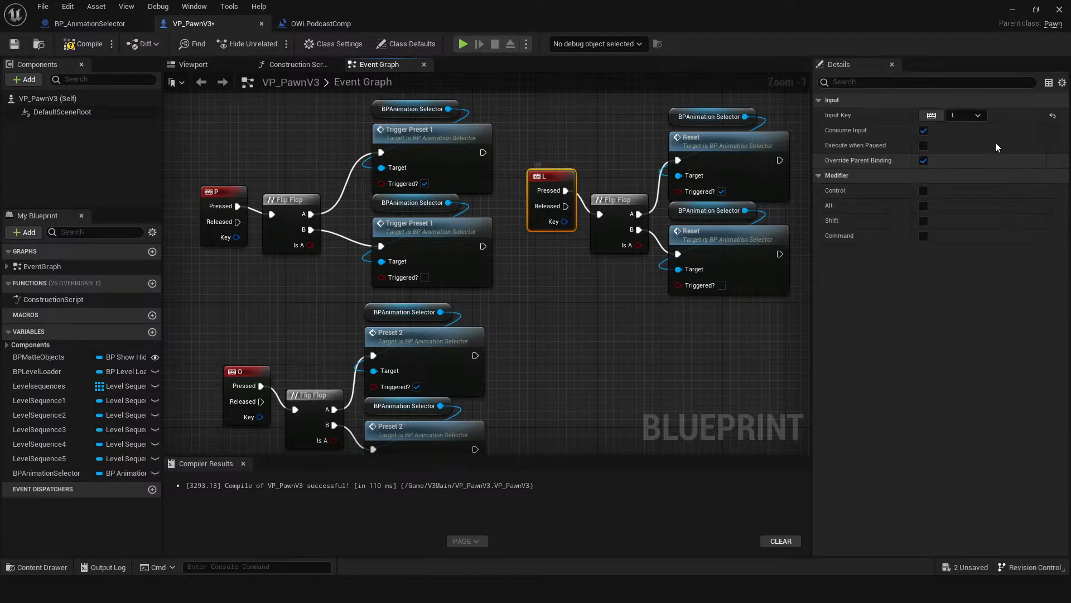
{"action": "left_click", "coordinate": [931, 119]}
{"action": "key", "text": "o"}
{"action": "left_click", "coordinate": [552, 380]}
{"action": "right_click_drag", "start_coordinate": [541, 344], "coordinate": [620, 297]}
{"action": "scroll", "coordinate": [288, 432], "scroll_direction": "up", "scroll_amount": 1}
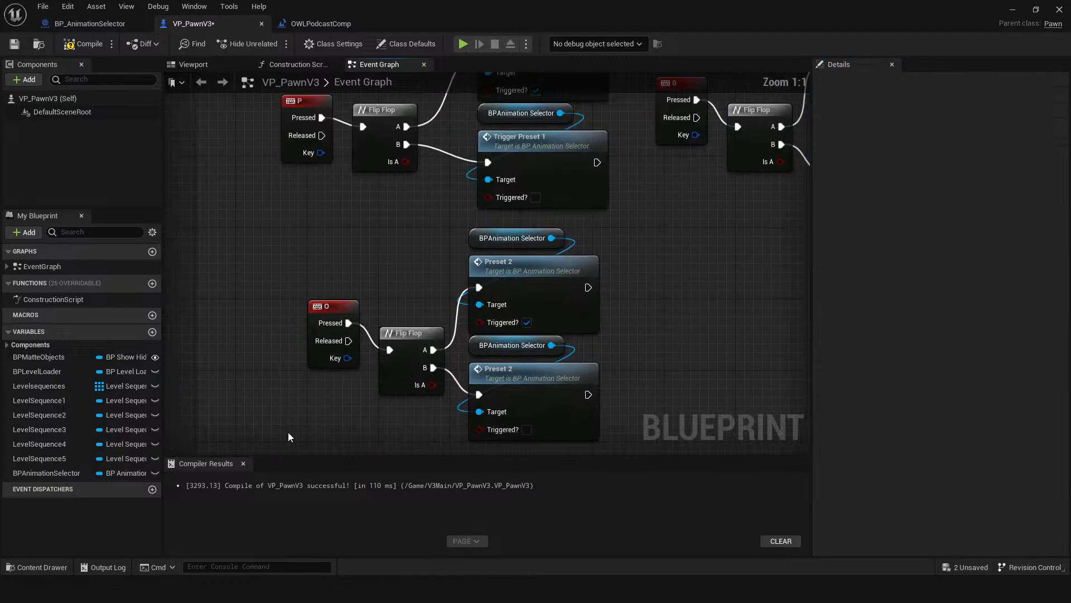
{"action": "left_click", "coordinate": [325, 303]}
{"action": "right_click_drag", "start_coordinate": [326, 303], "coordinate": [252, 382]}
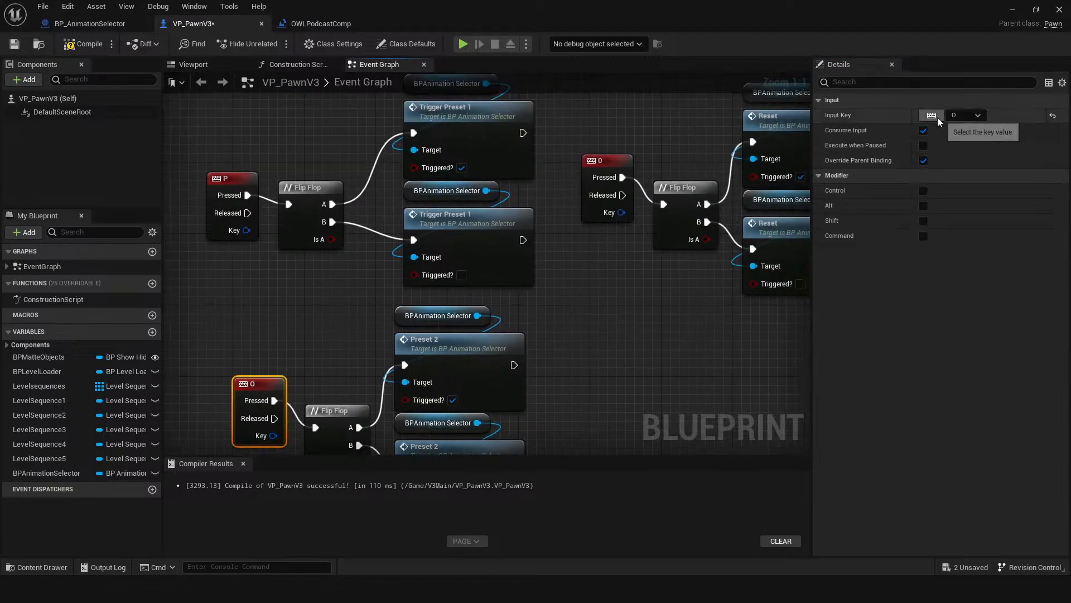
{"action": "left_click", "coordinate": [543, 313]}
{"action": "right_click_drag", "start_coordinate": [543, 314], "coordinate": [565, 322]}
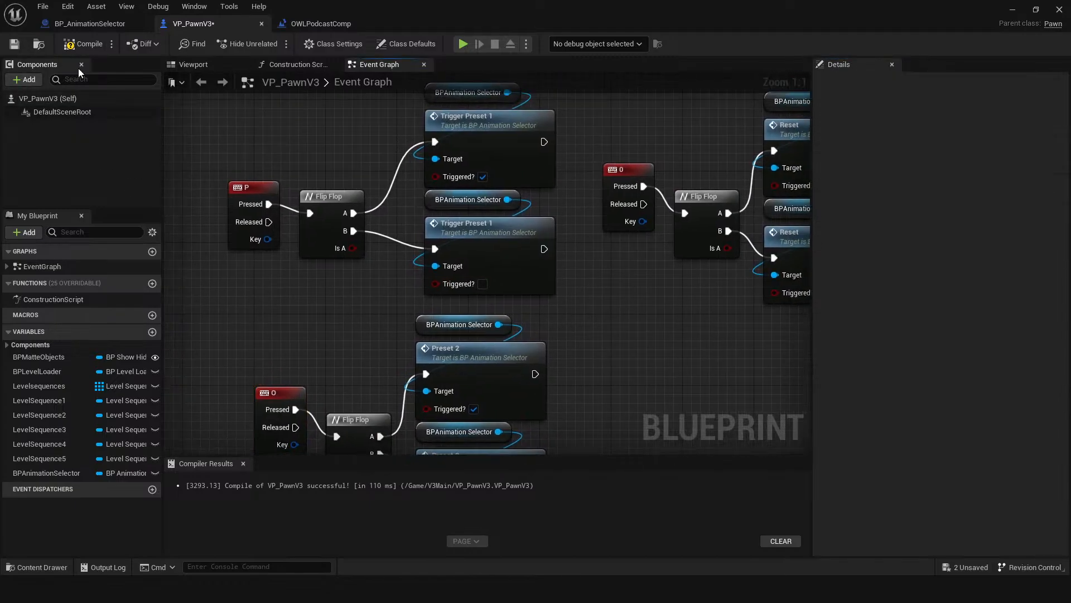
Compile and save VP_PawnV3, and check the Reset graph in BP_AnimationSelector and the OWLPodcastComp level blueprint.
{"action": "left_click", "coordinate": [82, 45]}
{"action": "left_click", "coordinate": [107, 22]}
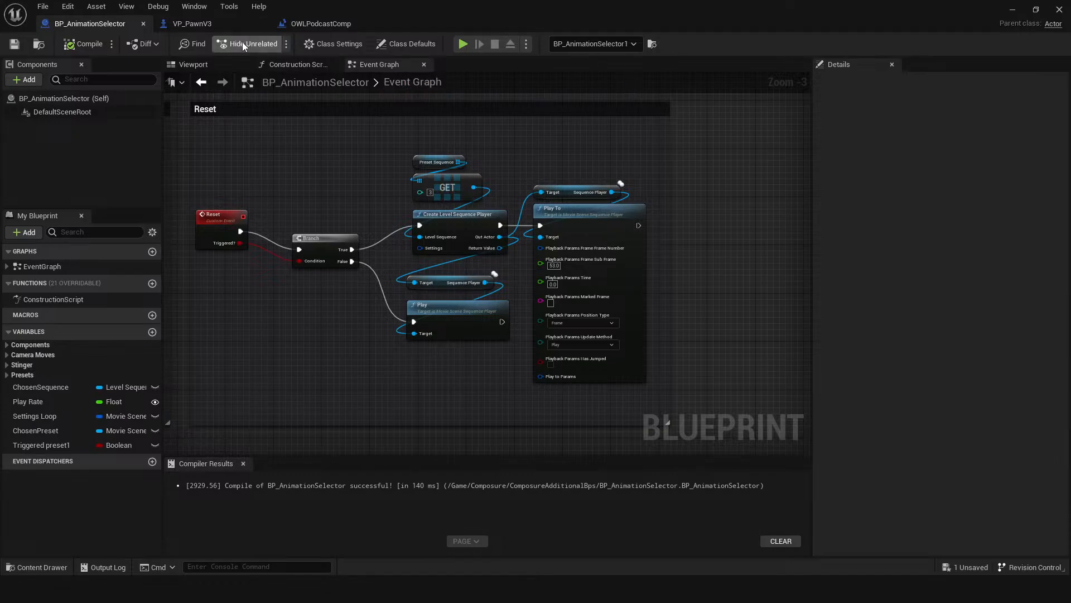
{"action": "left_click", "coordinate": [190, 24]}
{"action": "left_click", "coordinate": [321, 23]}
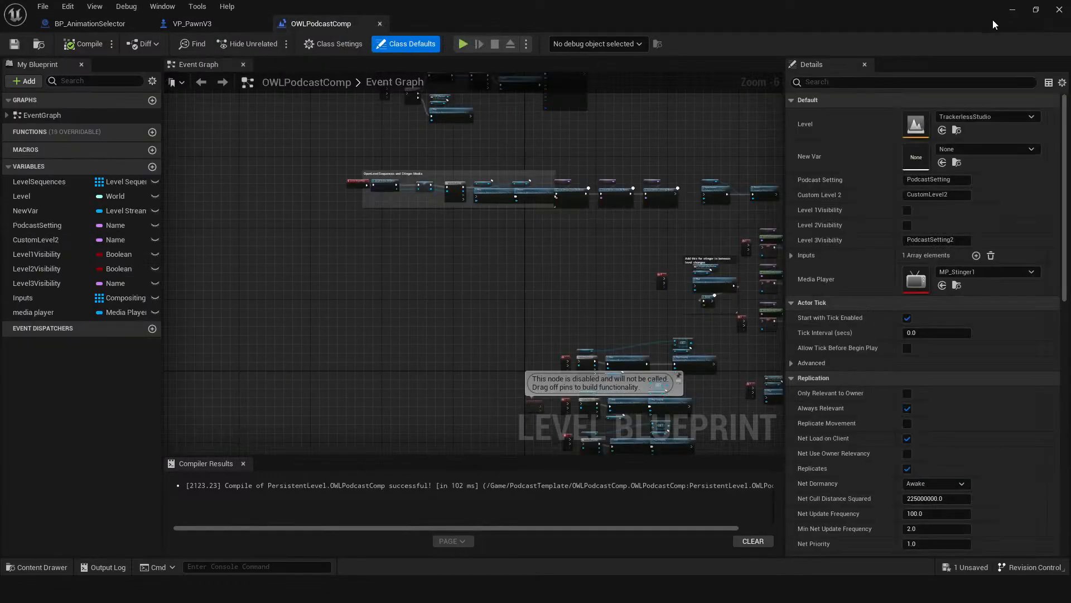
Play the OWLPodcastComp level to test the rebound reset animation in the Off World Live podcast set, and stop the session.
{"action": "left_click", "coordinate": [1011, 10]}
{"action": "left_click", "coordinate": [329, 44]}
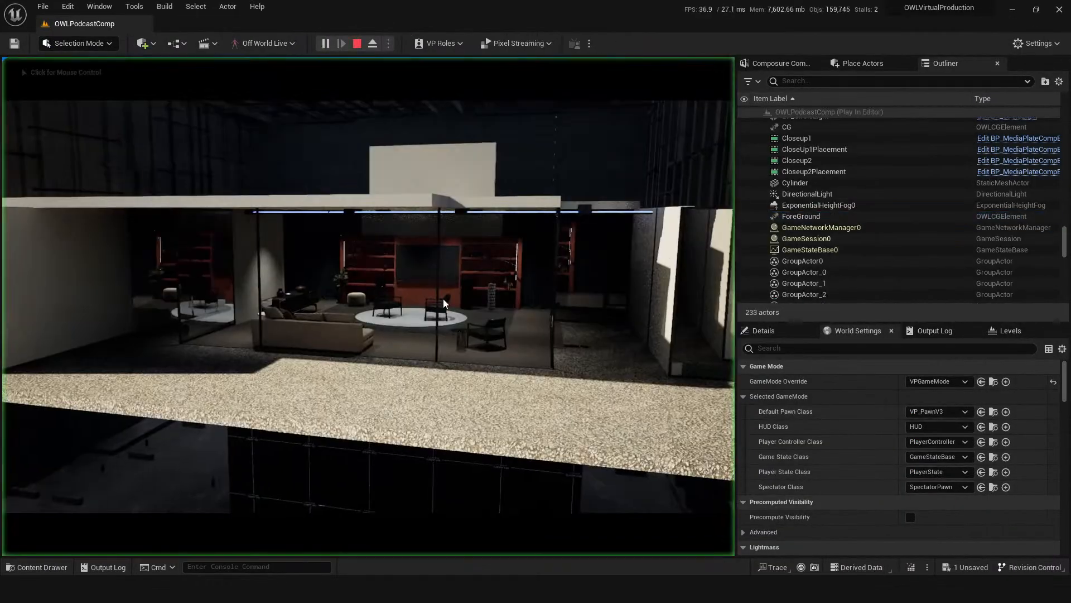
{"action": "key", "text": "w"}
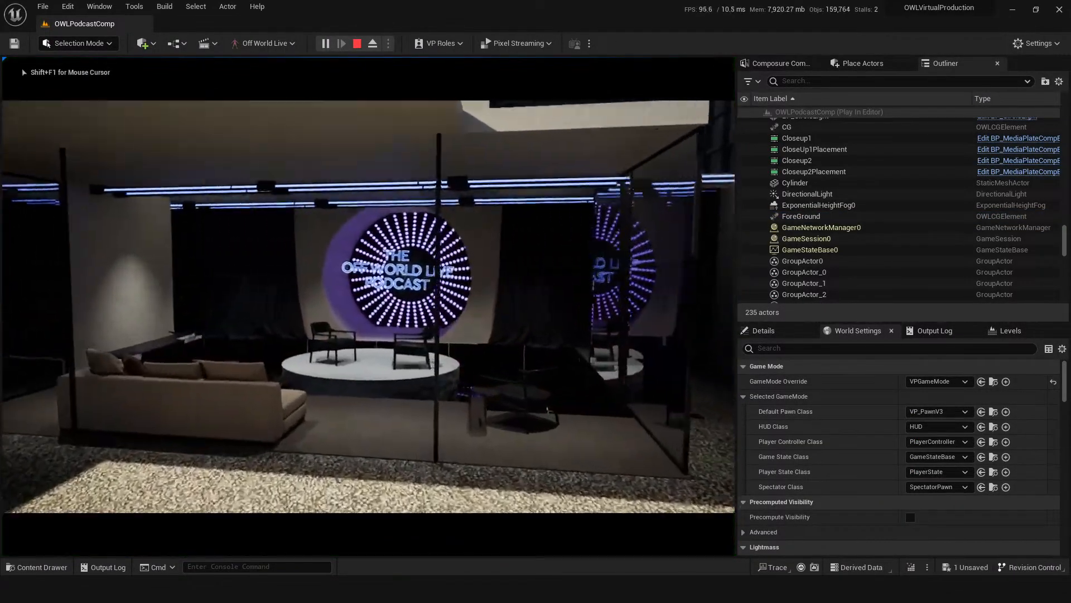
{"action": "key", "text": "w"}
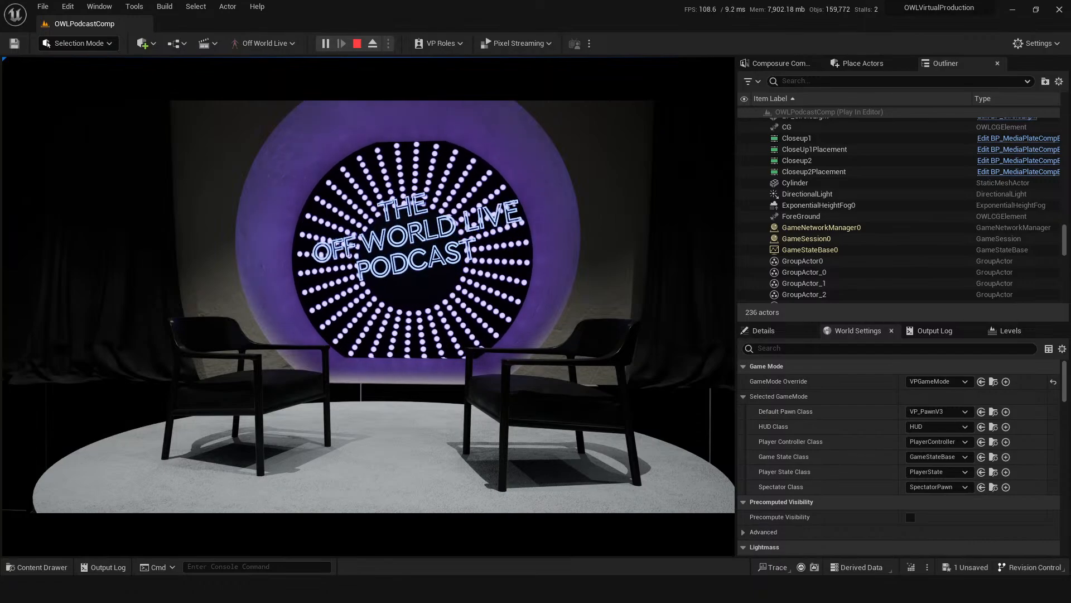
{"action": "key", "text": "Escape"}
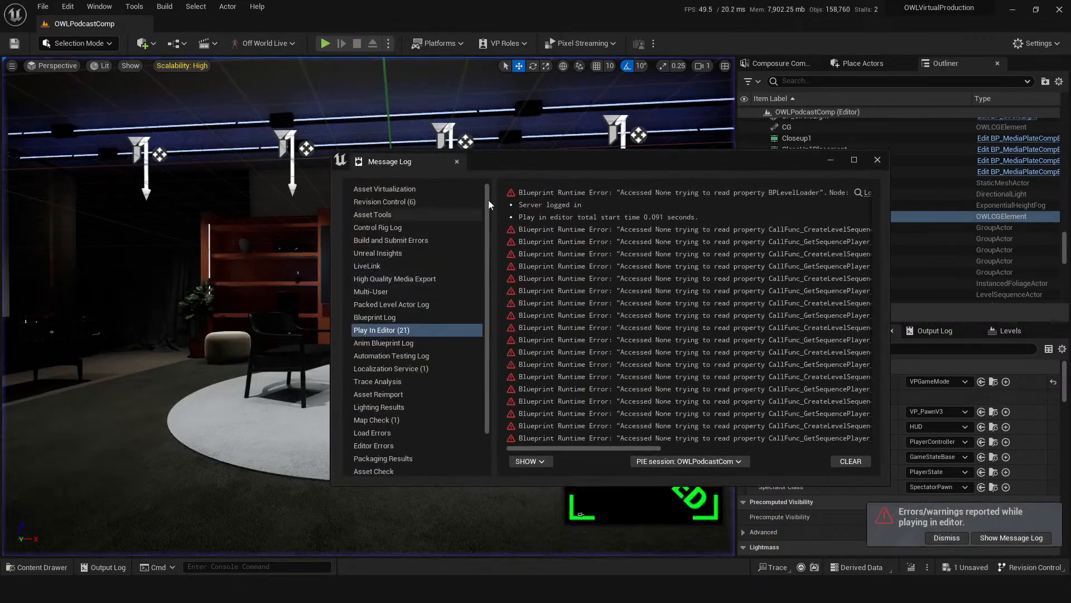
Close the message log and switch to the VP_PawnV3 blueprint's event graph.
{"action": "left_click", "coordinate": [878, 160]}
{"action": "left_click", "coordinate": [626, 226]}
{"action": "key", "text": "ctrl+space"}
{"action": "double_click", "coordinate": [852, 439]}
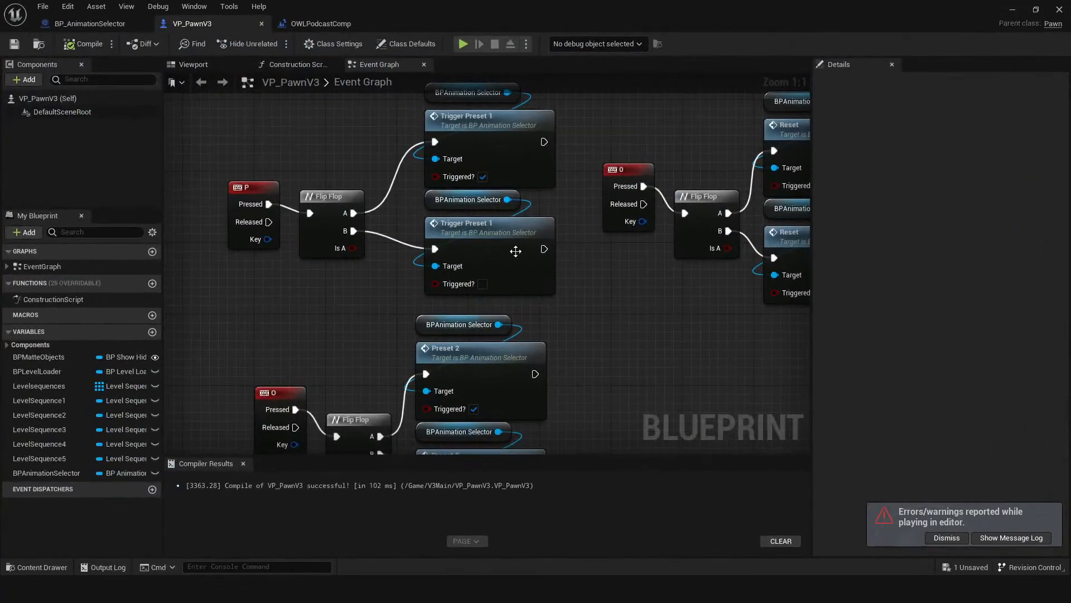
Line up the Flip Flop and both Reset calls beside the 0 key event in VP_PawnV3.
{"action": "right_click_drag", "start_coordinate": [685, 269], "coordinate": [401, 296]}
{"action": "scroll", "coordinate": [409, 275], "scroll_direction": "down", "scroll_amount": 1}
{"action": "left_click_drag", "start_coordinate": [413, 106], "coordinate": [544, 336]}
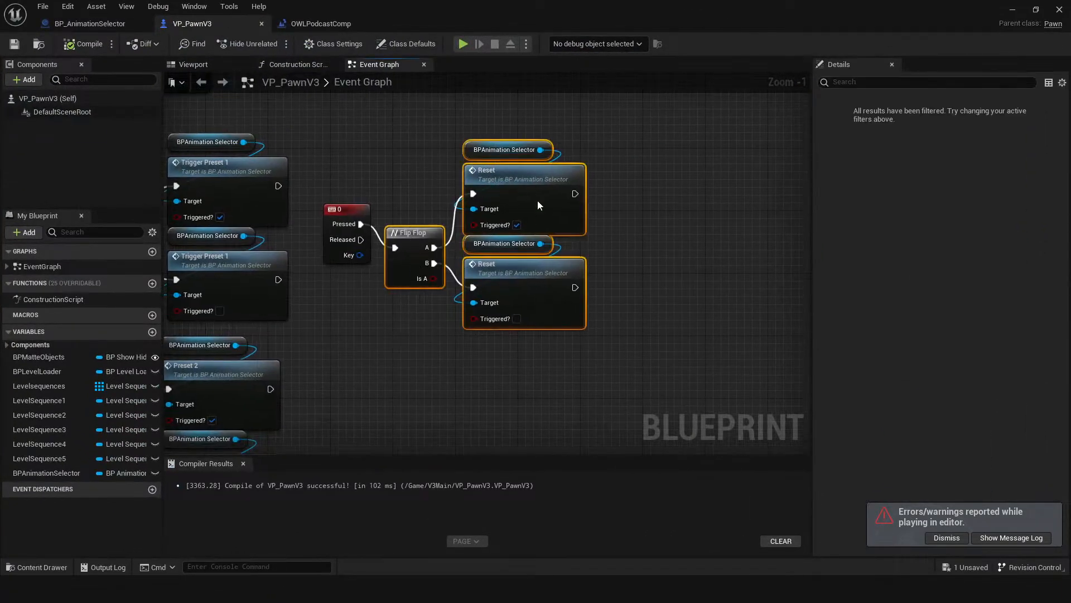
{"action": "left_click_drag", "start_coordinate": [500, 181], "coordinate": [610, 182]}
{"action": "left_click", "coordinate": [435, 226]}
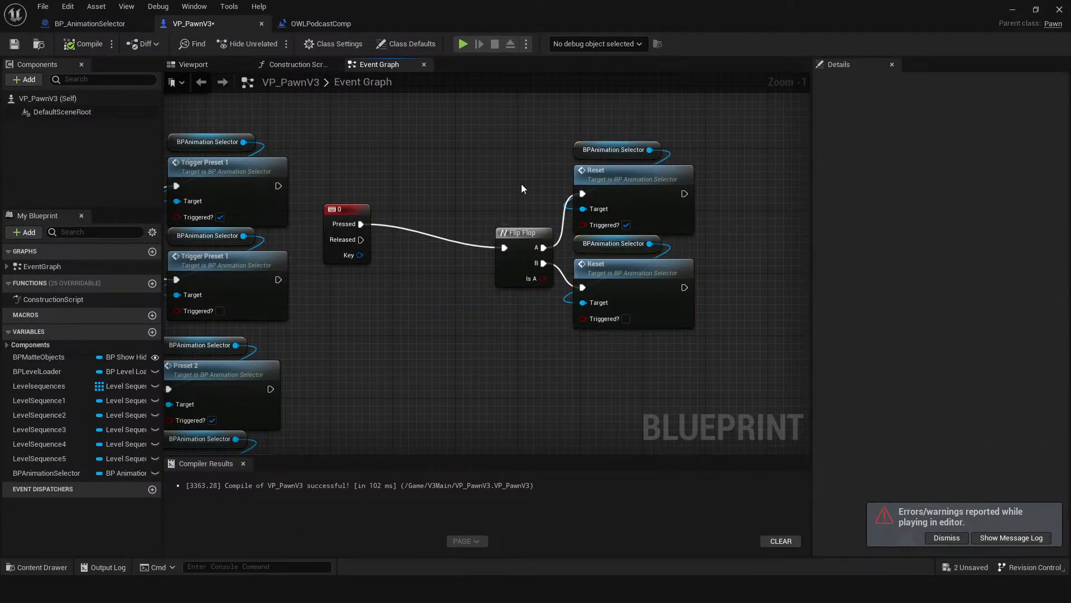
{"action": "left_click_drag", "start_coordinate": [603, 249], "coordinate": [648, 273]}
{"action": "left_click_drag", "start_coordinate": [632, 181], "coordinate": [522, 158]}
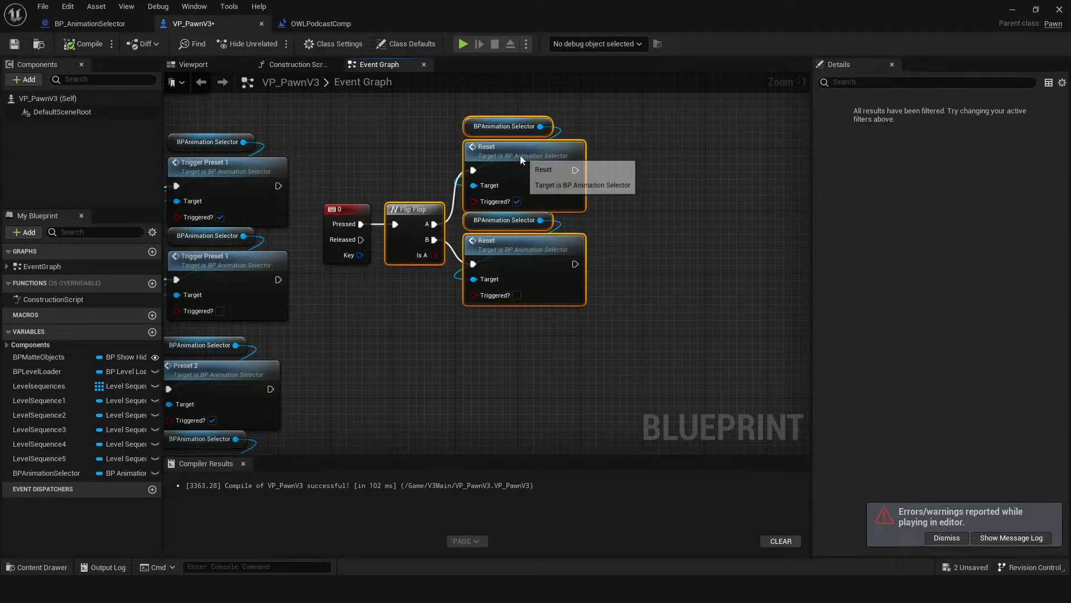
{"action": "left_click", "coordinate": [455, 199]}
Open the Reset event's definition in BP_AnimationSelector and place its Branch node directly beside the event.
{"action": "left_click", "coordinate": [496, 162]}
{"action": "double_click", "coordinate": [496, 162]}
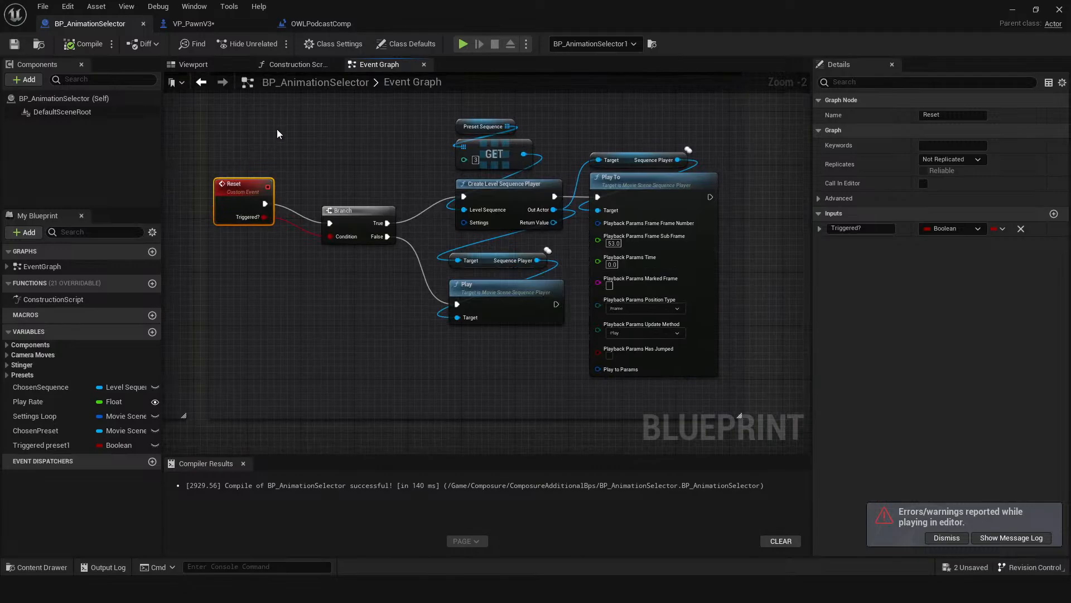
{"action": "left_click_drag", "start_coordinate": [350, 202], "coordinate": [301, 184]}
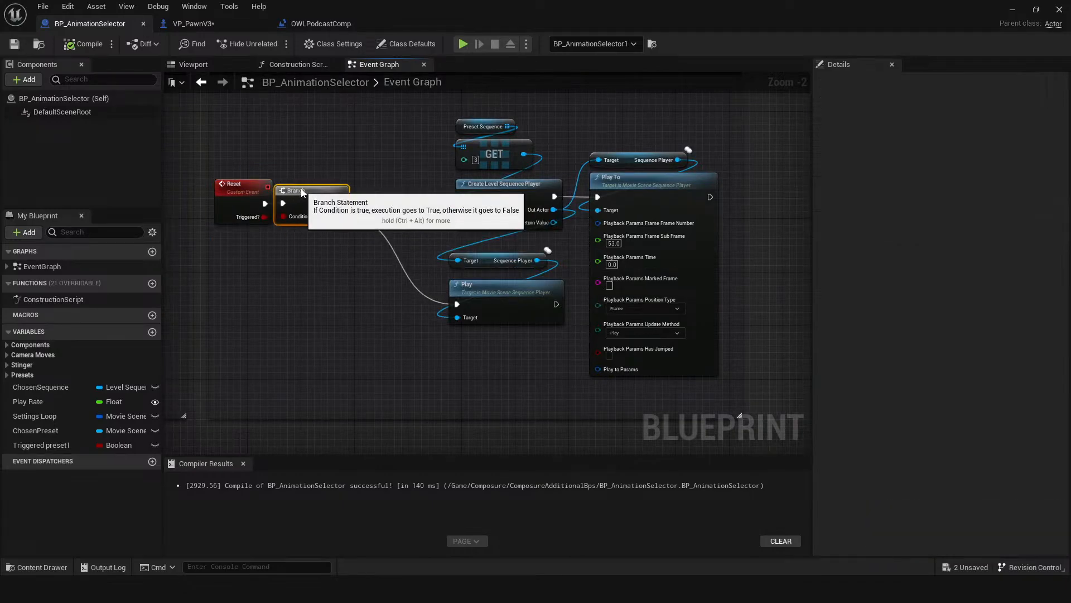
{"action": "right_click_drag", "start_coordinate": [333, 267], "coordinate": [281, 239]}
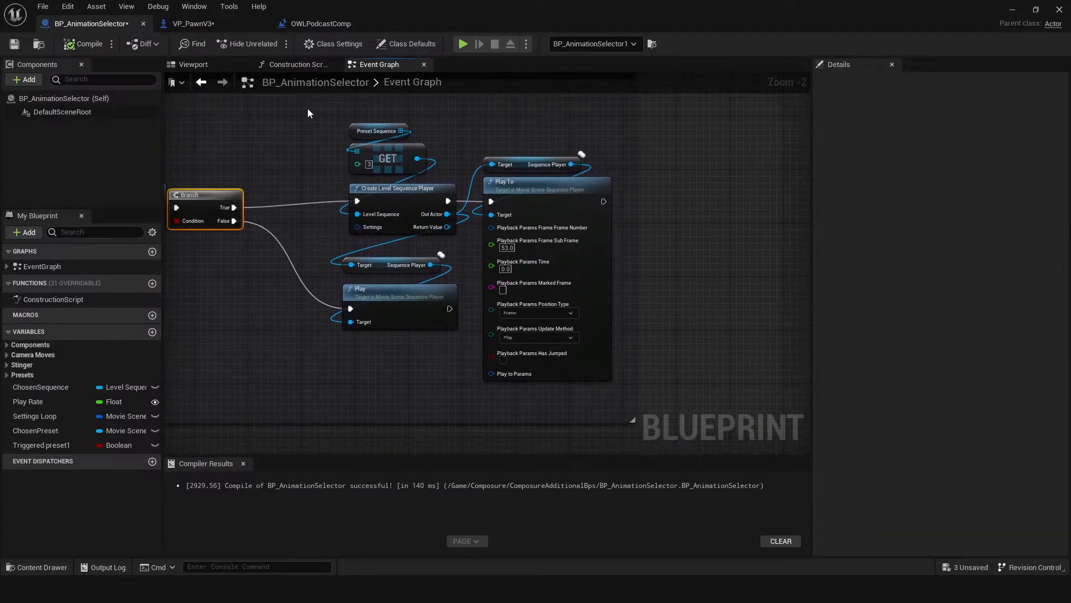
Move the Reset section's sequence player nodes away from the Branch to make room, and compile and save BP_AnimationSelector.
{"action": "left_click_drag", "start_coordinate": [307, 109], "coordinate": [550, 385]}
{"action": "right_click_drag", "start_coordinate": [356, 367], "coordinate": [378, 376]}
{"action": "scroll", "coordinate": [502, 248], "scroll_direction": "down", "scroll_amount": 2}
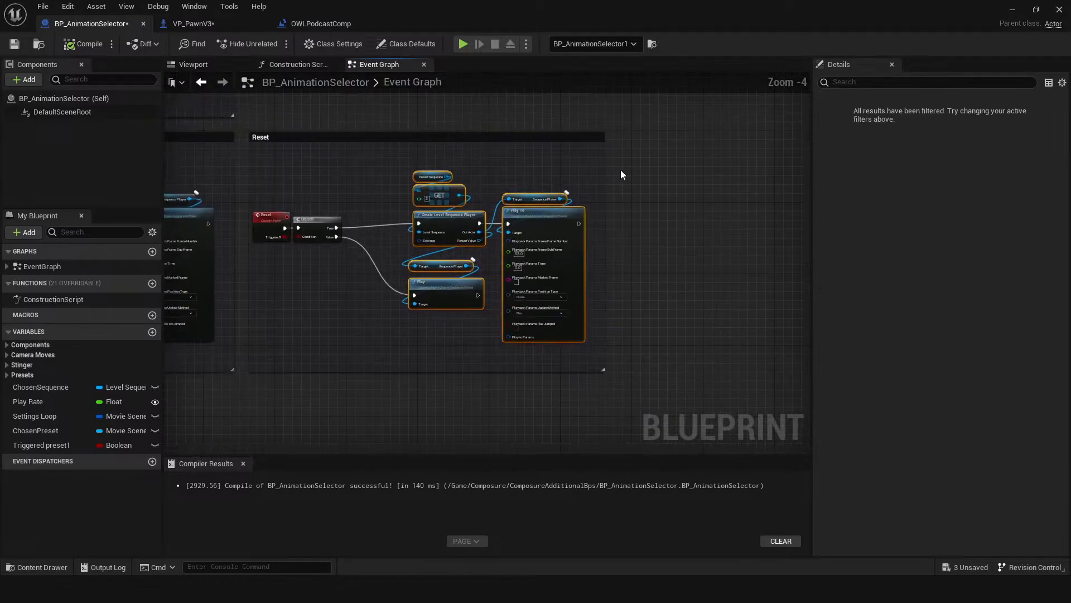
{"action": "left_click_drag", "start_coordinate": [637, 160], "coordinate": [419, 347]}
{"action": "left_click_drag", "start_coordinate": [437, 226], "coordinate": [518, 218]}
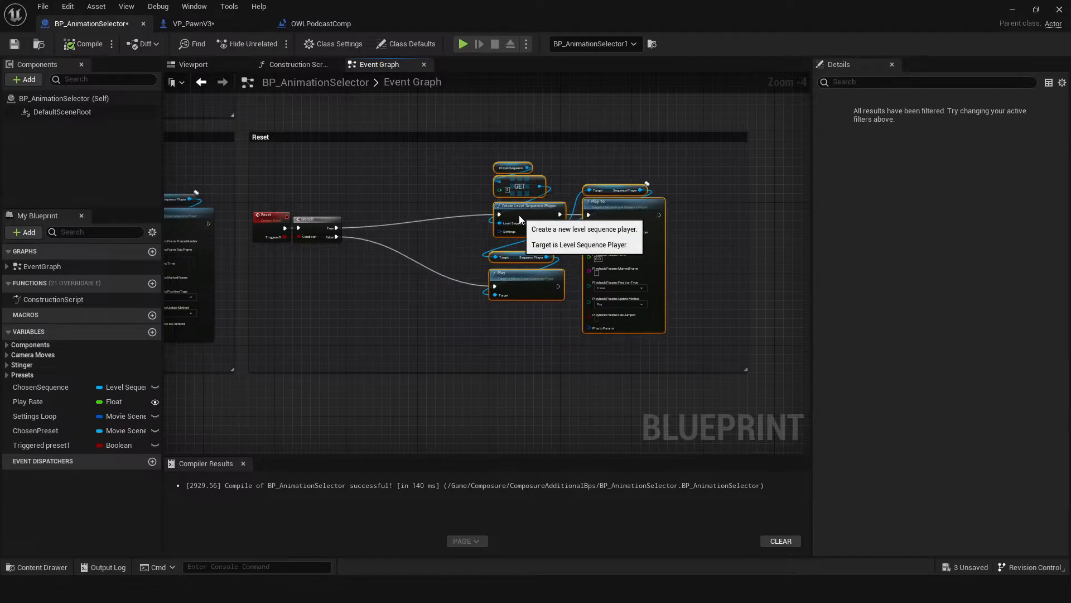
{"action": "right_click_drag", "start_coordinate": [399, 266], "coordinate": [489, 289]}
{"action": "scroll", "coordinate": [495, 291], "scroll_direction": "up", "scroll_amount": 3}
{"action": "left_click", "coordinate": [84, 43]}
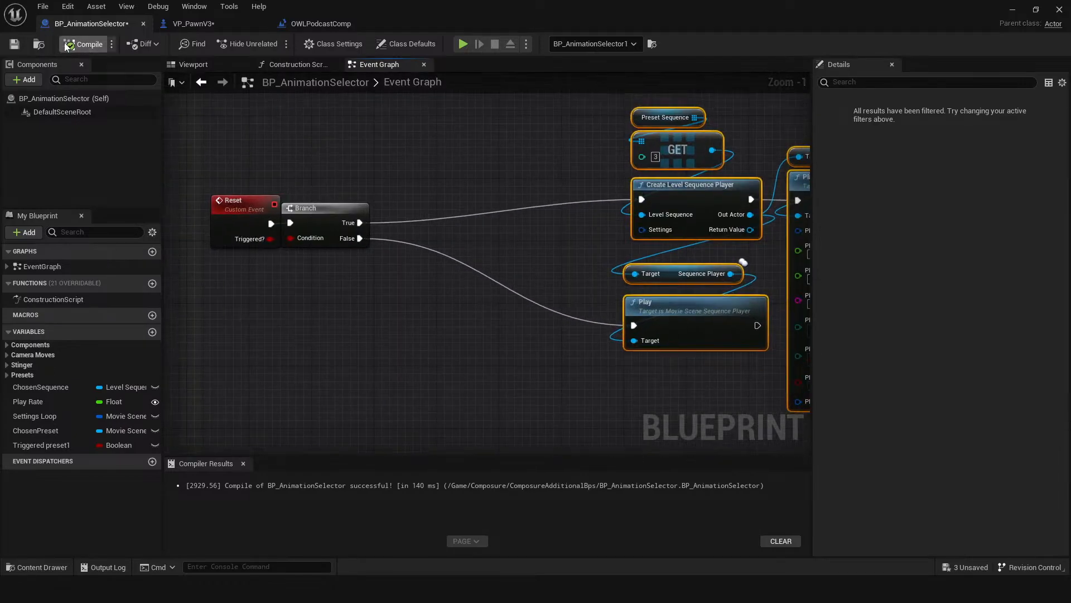
{"action": "left_click", "coordinate": [14, 44]}
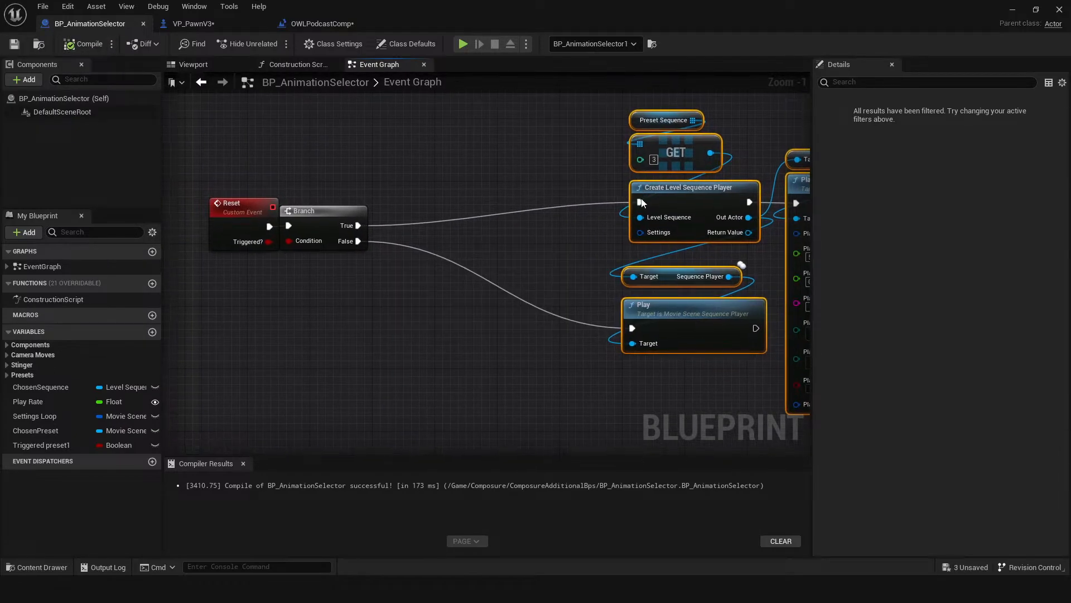
Reroute the Branch's True output into a new Get All Actors Of Class node with LevelSequenceActor as the actor class.
{"action": "left_click_drag", "start_coordinate": [641, 202], "coordinate": [432, 215], "text": "ctrl"}
{"action": "type", "text": "stop al"}
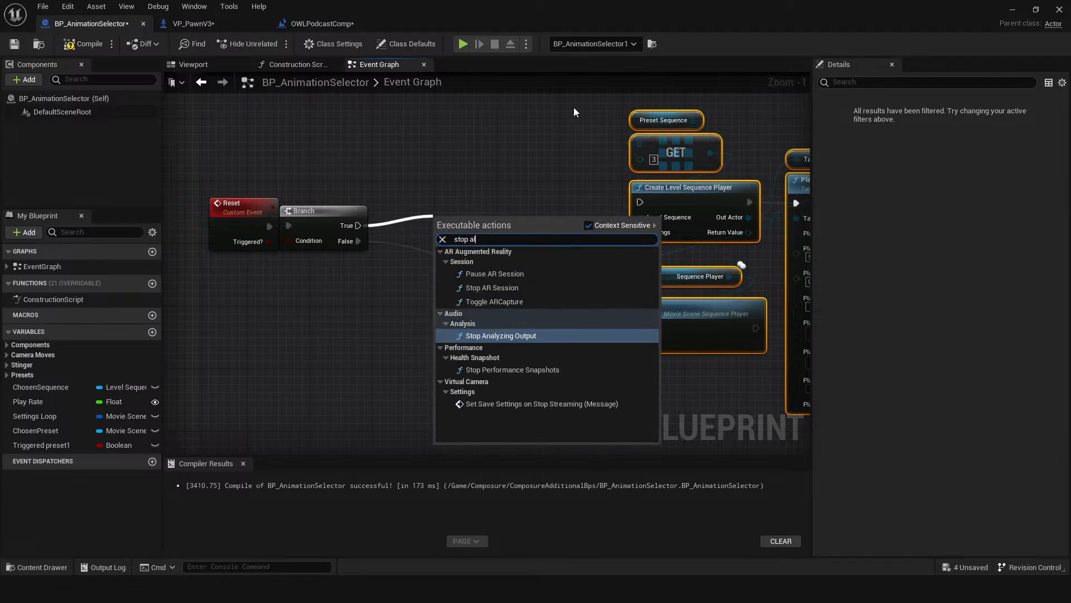
{"action": "type", "text": "l"}
{"action": "key", "text": "ctrl+a"}
{"action": "type", "text": "get all a"}
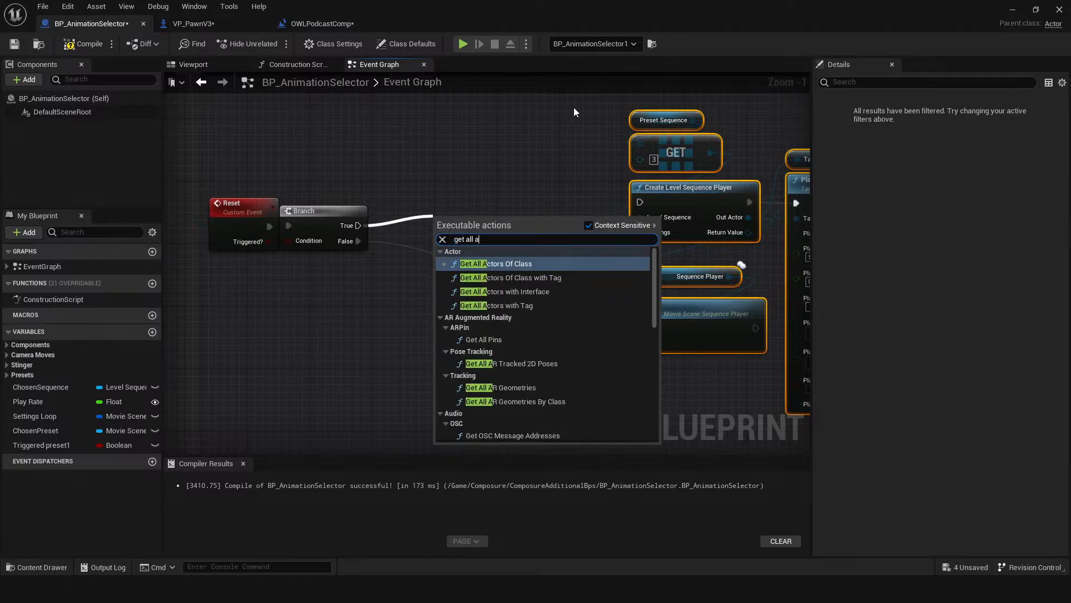
{"action": "key", "text": "Return"}
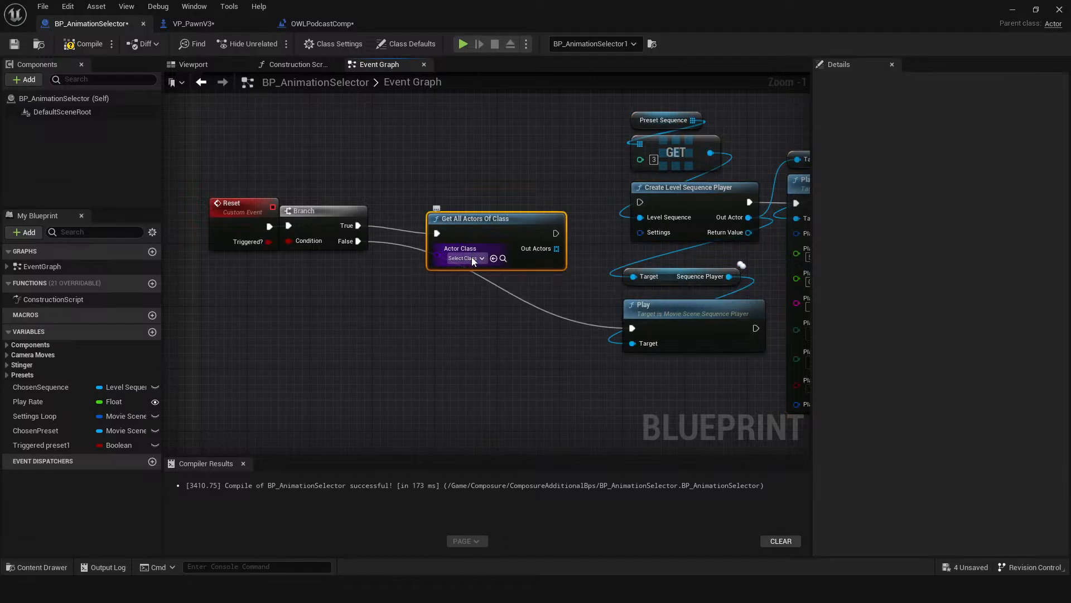
{"action": "left_click", "coordinate": [473, 258]}
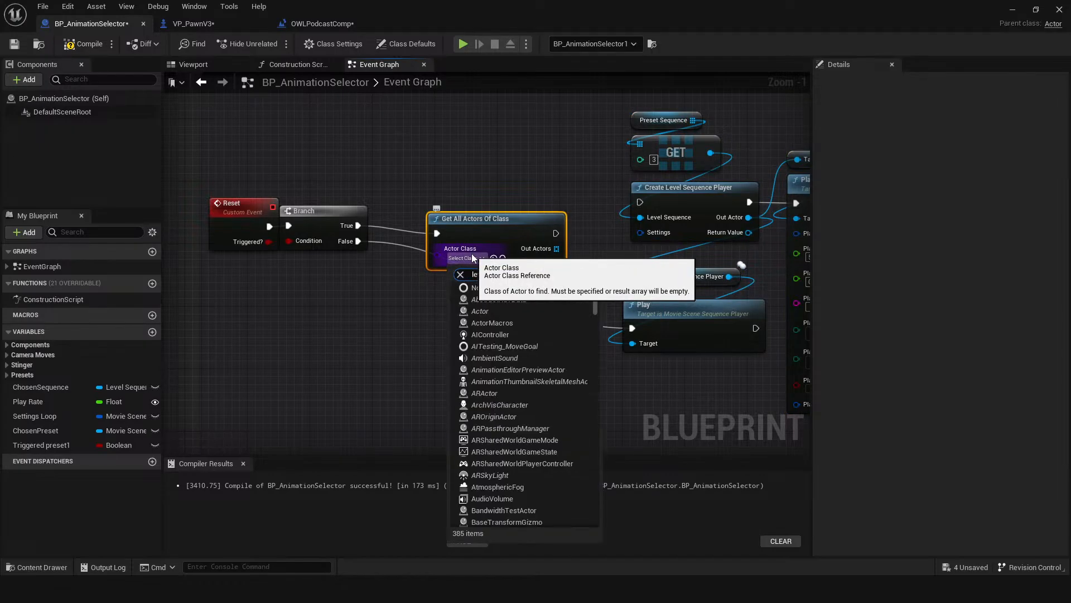
{"action": "type", "text": "level seq"}
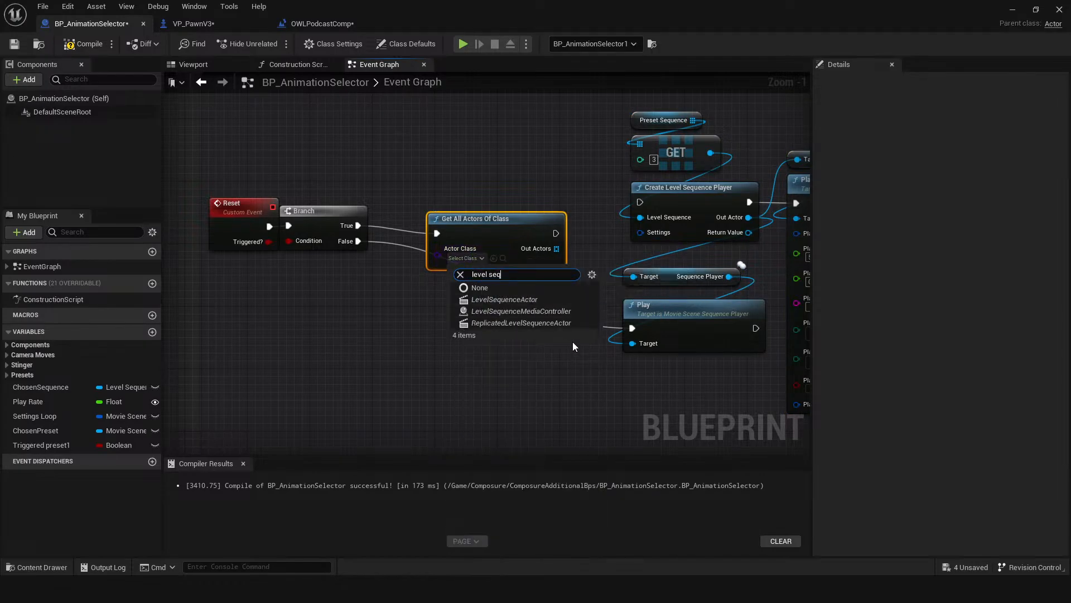
{"action": "left_click", "coordinate": [530, 302]}
{"action": "left_click_drag", "start_coordinate": [472, 223], "coordinate": [433, 176]}
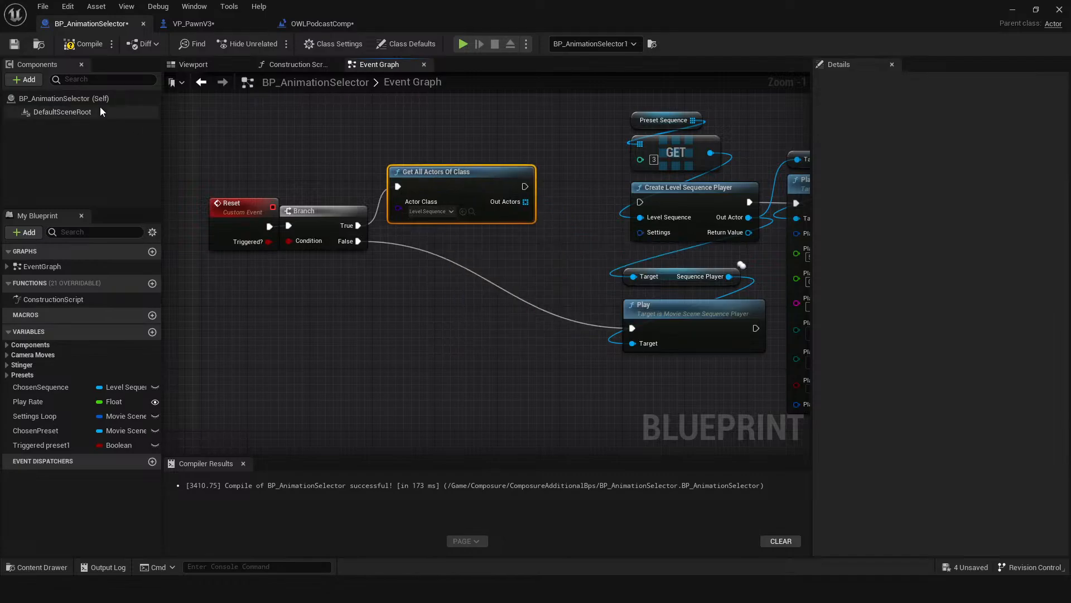
Disconnect the Play node from the Branch's False output, move the sequence player nodes farther out, and compile and save the blueprint.
{"action": "left_click", "coordinate": [72, 45]}
{"action": "scroll", "coordinate": [497, 258], "scroll_direction": "down", "scroll_amount": 2}
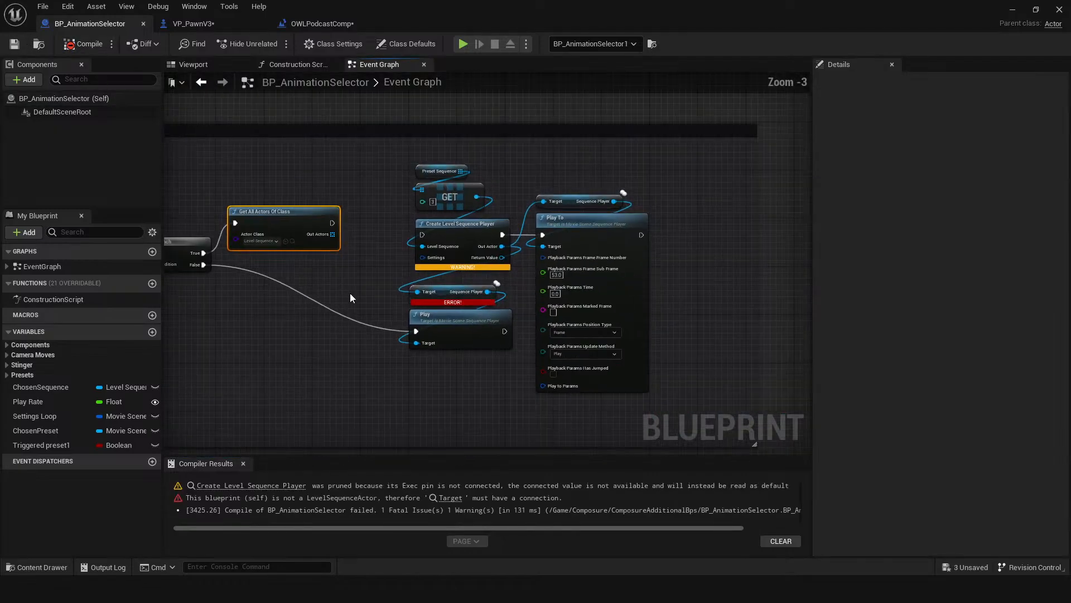
{"action": "left_click_drag", "start_coordinate": [346, 139], "coordinate": [579, 348]}
{"action": "left_click_drag", "start_coordinate": [422, 299], "coordinate": [385, 301]}
{"action": "right_click", "coordinate": [422, 278]}
{"action": "left_click", "coordinate": [404, 250]}
{"action": "right_click_drag", "start_coordinate": [369, 259], "coordinate": [502, 253]}
{"action": "left_click", "coordinate": [78, 51]}
{"action": "left_click", "coordinate": [14, 43]}
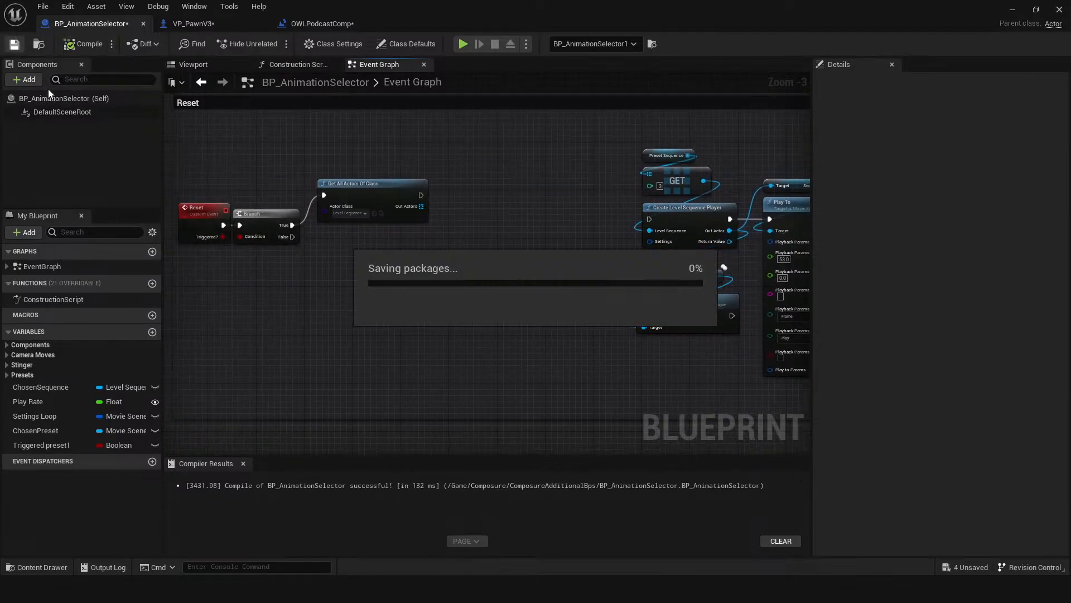
Add a For Each Loop after Get All Actors Of Class, feed Out Actors into its Array, and compile and save.
{"action": "left_click_drag", "start_coordinate": [371, 183], "coordinate": [352, 180]}
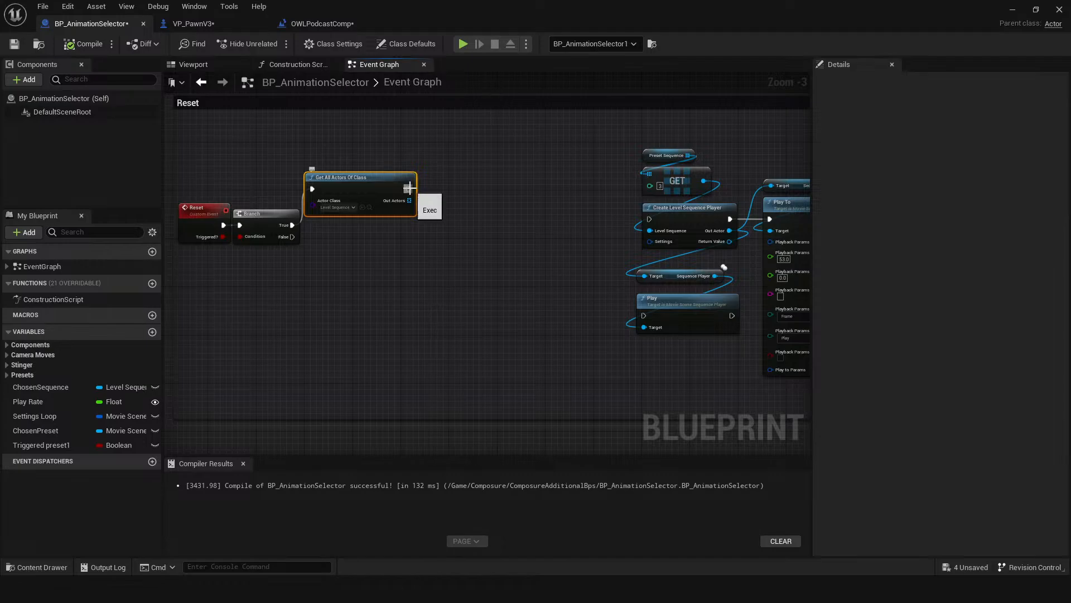
{"action": "left_click_drag", "start_coordinate": [409, 188], "coordinate": [431, 198]}
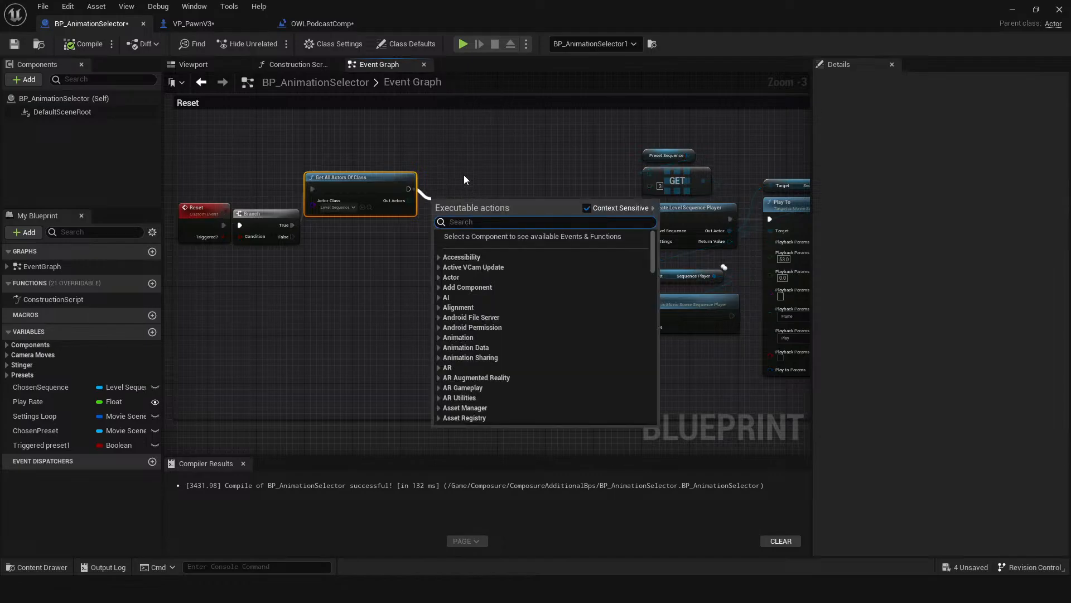
{"action": "type", "text": "for each"}
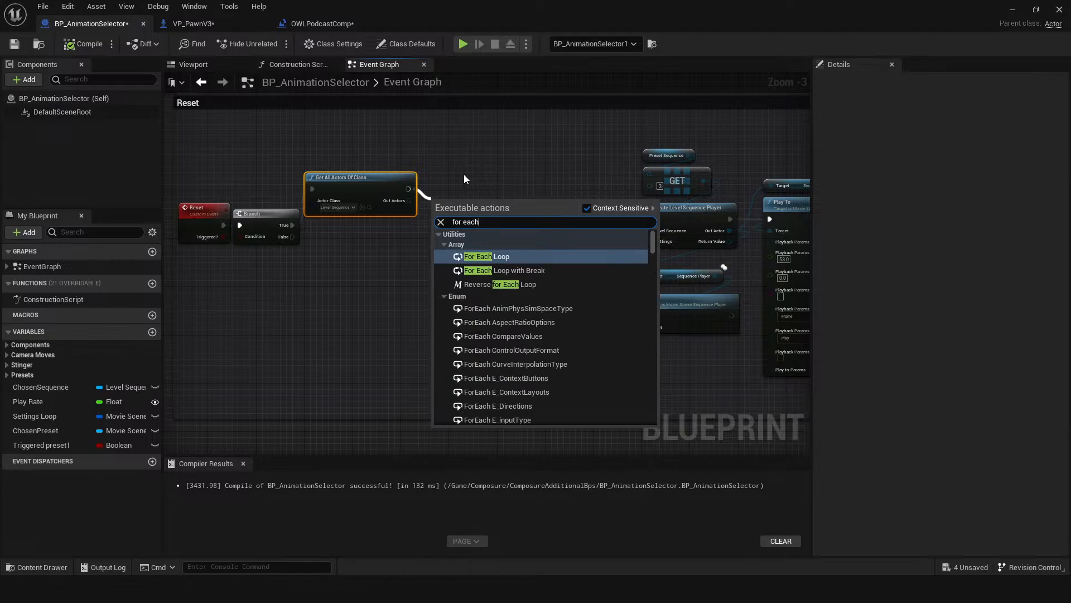
{"action": "left_click", "coordinate": [521, 258]}
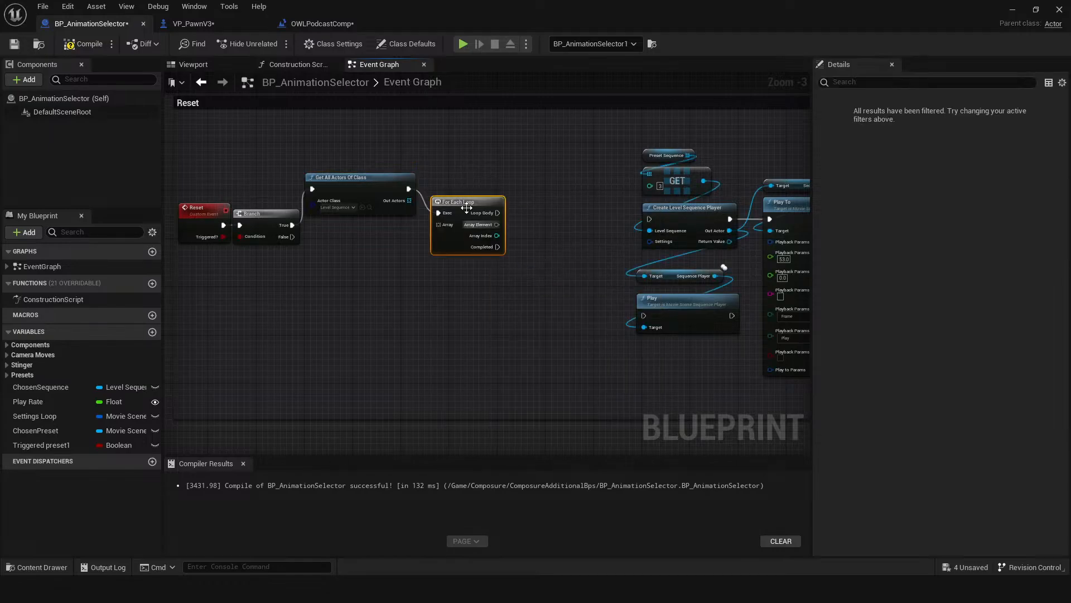
{"action": "left_click_drag", "start_coordinate": [409, 200], "coordinate": [446, 169]}
{"action": "scroll", "coordinate": [401, 261], "scroll_direction": "up", "scroll_amount": 1}
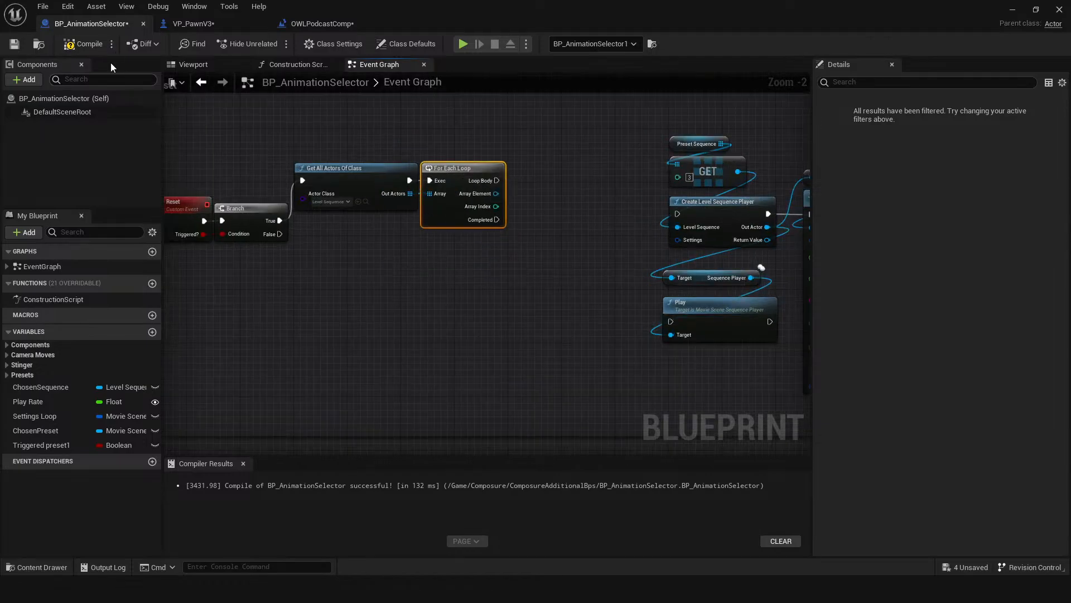
{"action": "left_click", "coordinate": [82, 44]}
{"action": "left_click", "coordinate": [14, 43]}
Add a Stop (SequencePlayer) node to the Loop Body and connect Array Element to the Sequence Player's Target.
{"action": "left_click_drag", "start_coordinate": [497, 181], "coordinate": [522, 179]}
{"action": "type", "text": "sto"}
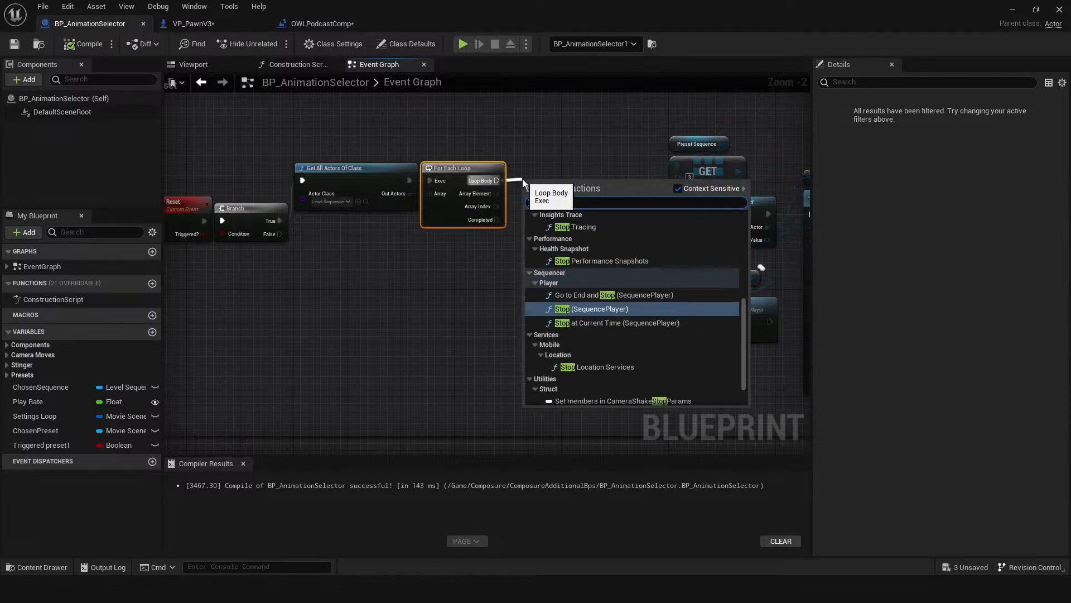
{"action": "key", "text": "Return"}
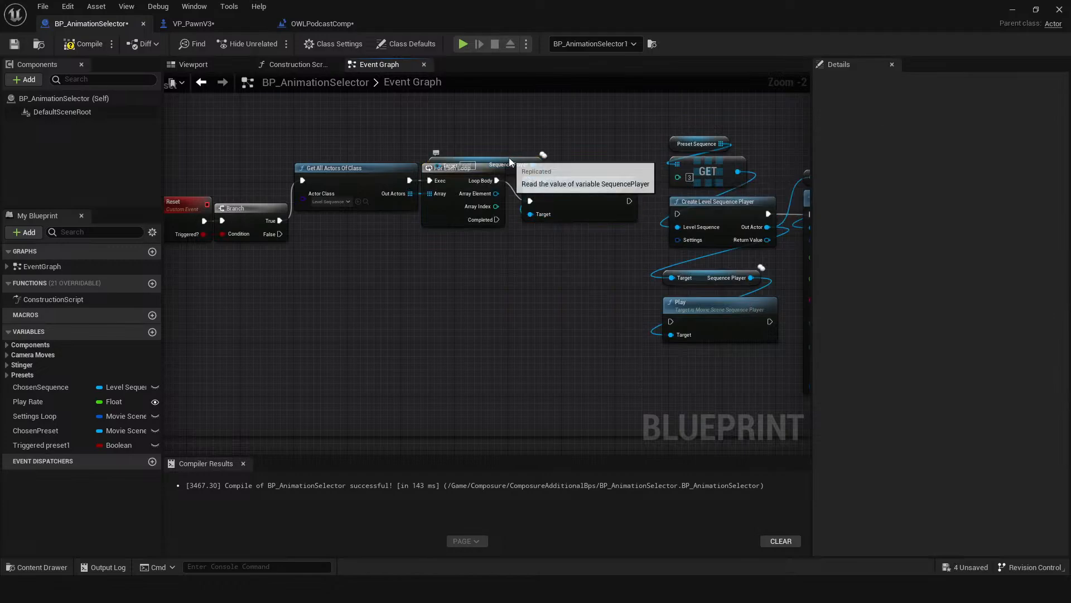
{"action": "left_click_drag", "start_coordinate": [455, 168], "coordinate": [495, 193]}
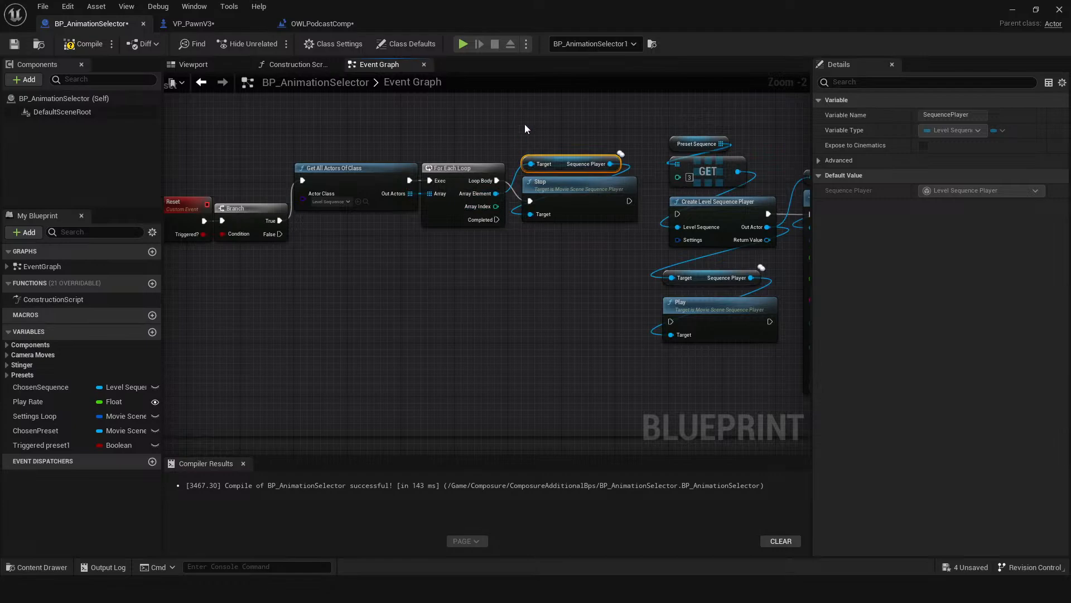
{"action": "left_click_drag", "start_coordinate": [524, 125], "coordinate": [548, 198]}
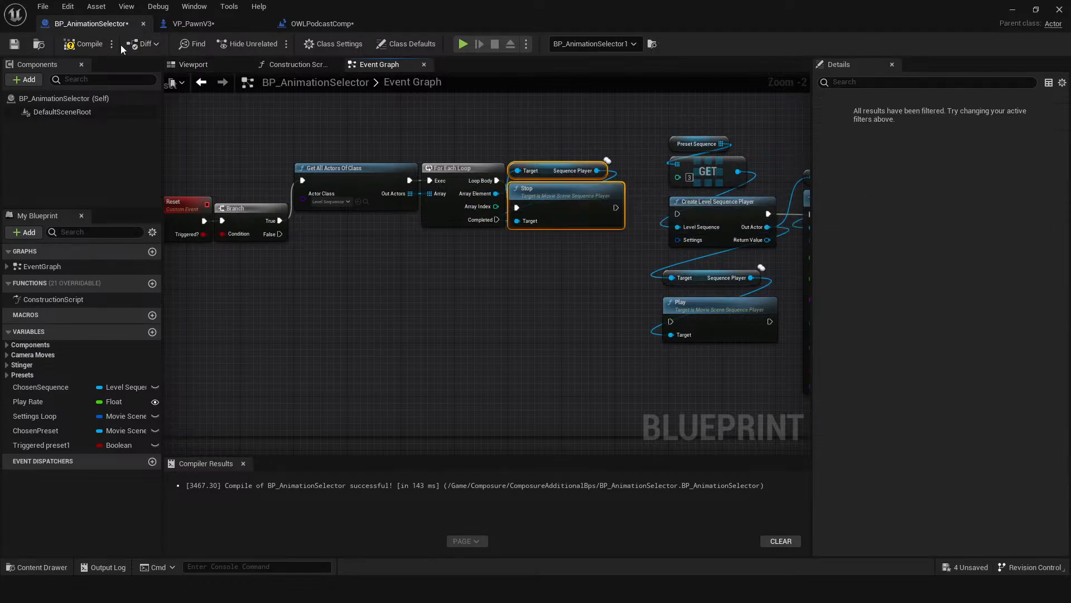
Compile BP_AnimationSelector, save VP_PawnV3 and the OWLPodcastComp level blueprint, and return to the BP_AnimationSelector graph.
{"action": "left_click", "coordinate": [78, 43]}
{"action": "left_click", "coordinate": [180, 25]}
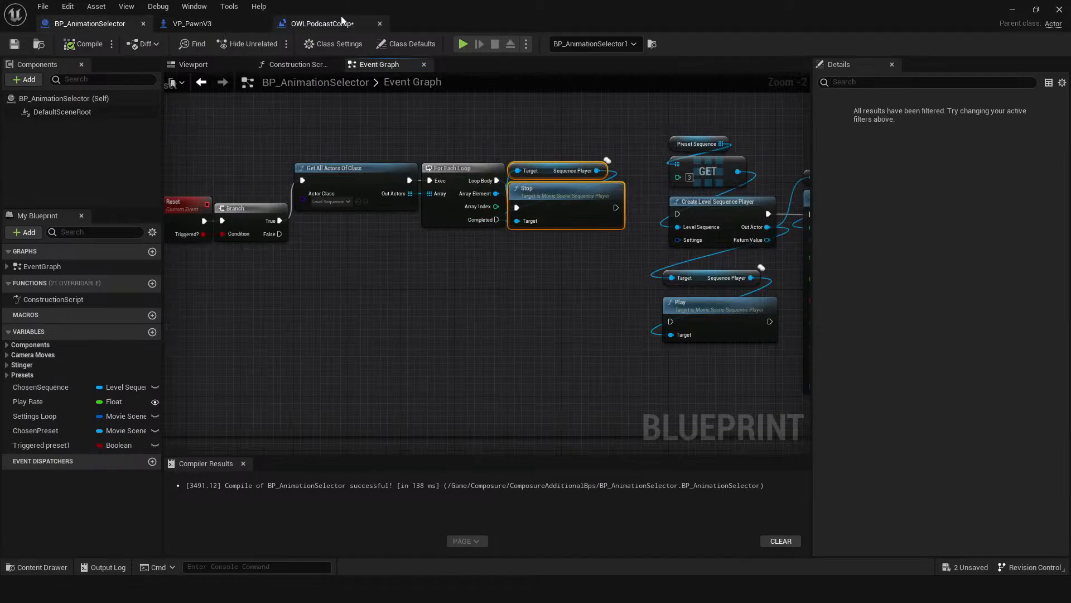
{"action": "left_click", "coordinate": [320, 23]}
{"action": "left_click", "coordinate": [14, 44]}
{"action": "left_click", "coordinate": [213, 22]}
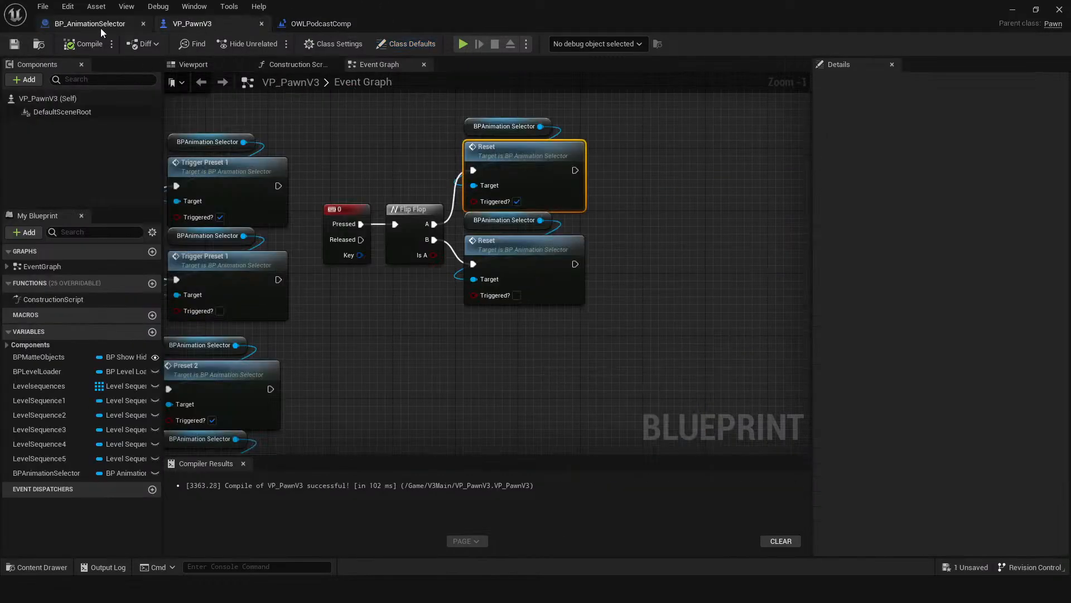
{"action": "left_click", "coordinate": [101, 25]}
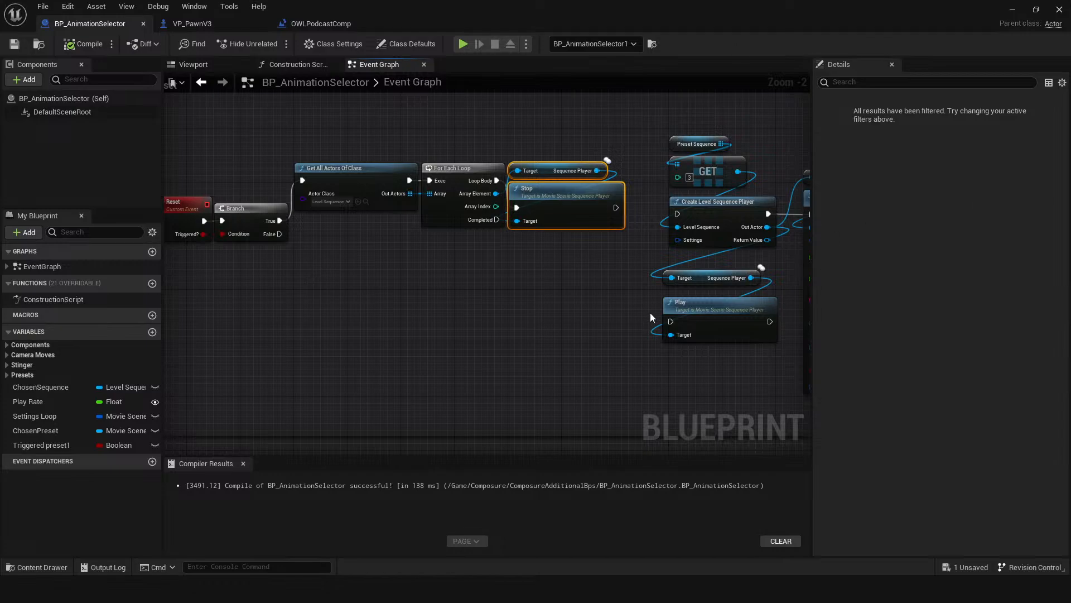
Connect the Stop node's execution output to Create Level Sequence Player and compile BP_AnimationSelector.
{"action": "right_click_drag", "start_coordinate": [513, 283], "coordinate": [420, 277]}
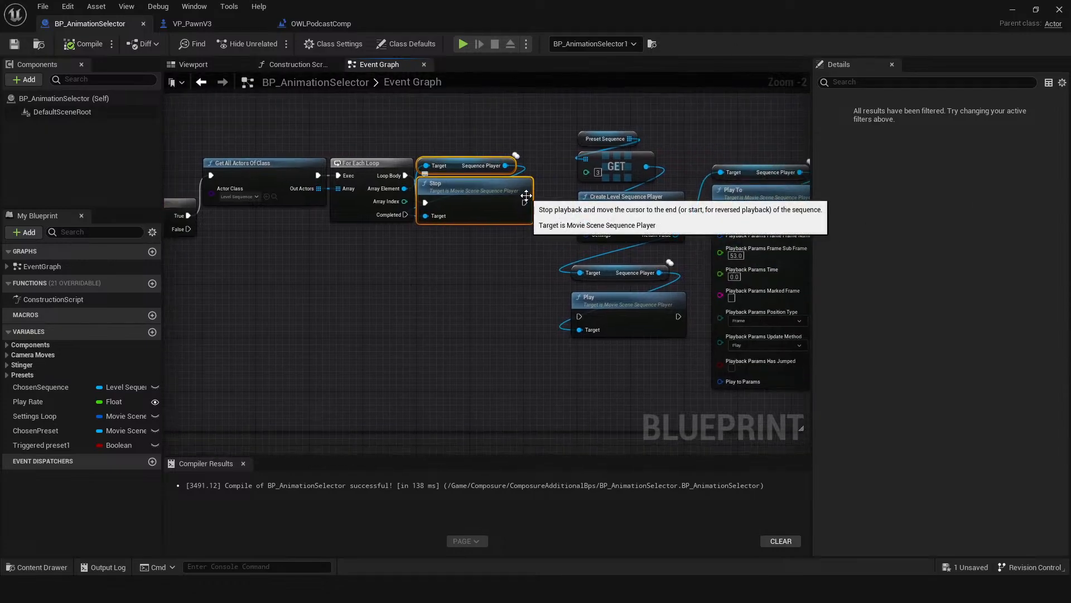
{"action": "left_click_drag", "start_coordinate": [525, 203], "coordinate": [588, 210]}
{"action": "right_click_drag", "start_coordinate": [466, 292], "coordinate": [558, 305]}
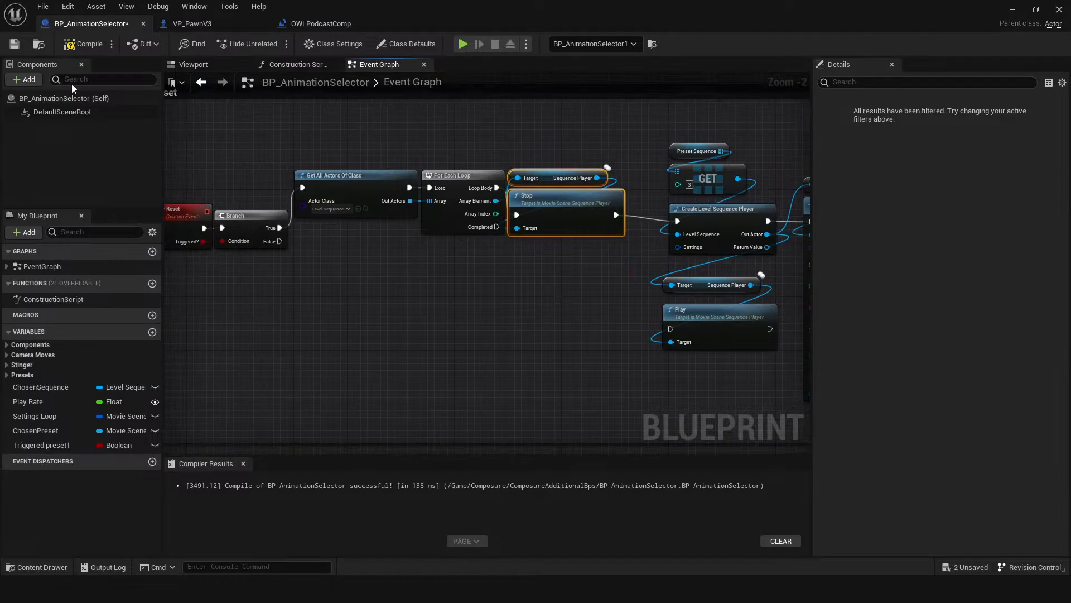
{"action": "left_click", "coordinate": [77, 46]}
{"action": "right_click_drag", "start_coordinate": [495, 270], "coordinate": [505, 256]}
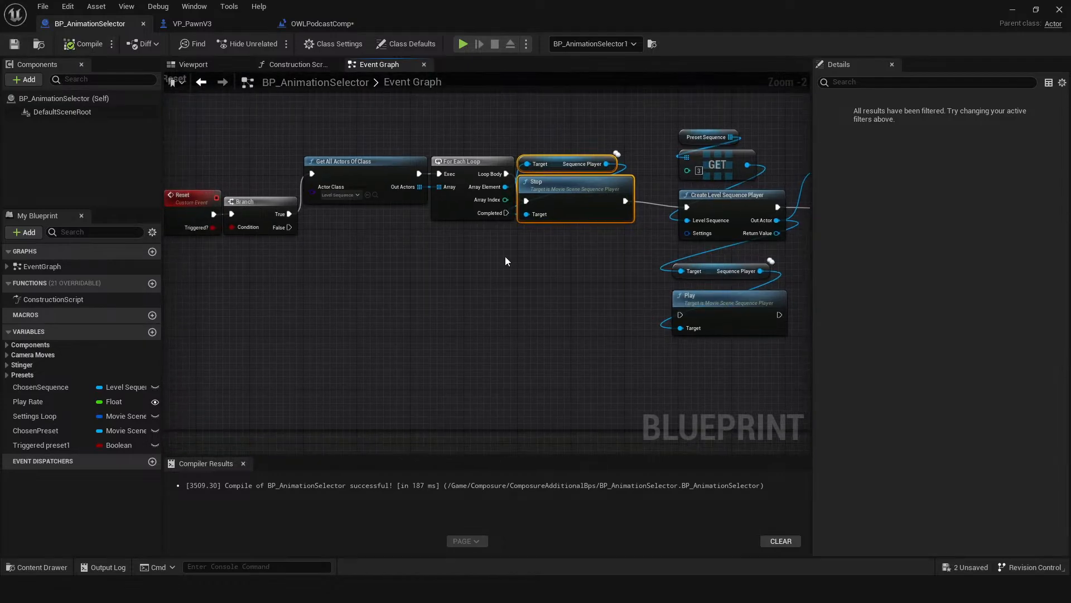
{"action": "right_click_drag", "start_coordinate": [349, 283], "coordinate": [367, 270]}
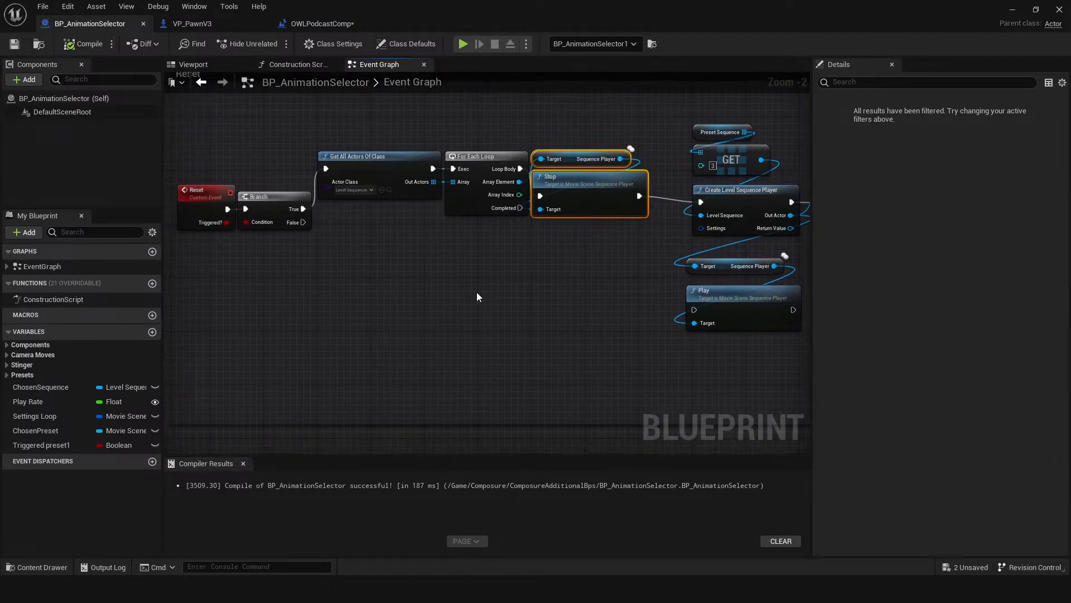
In VP_PawnV3, disconnect the Flip Flop's B output from the second Reset call, and compile and save the blueprint.
{"action": "left_click", "coordinate": [192, 23]}
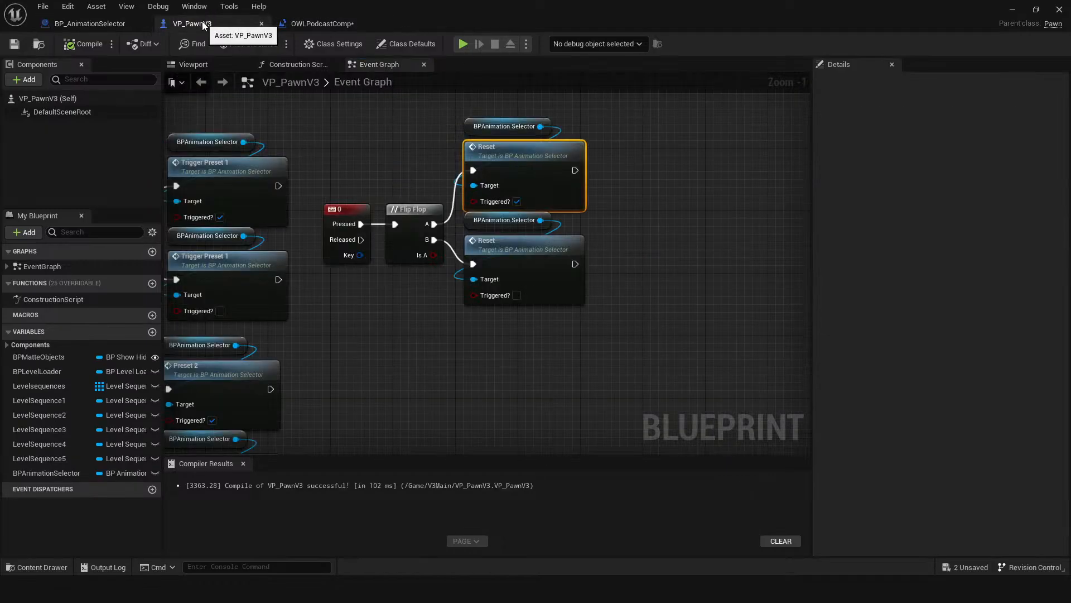
{"action": "left_click", "coordinate": [434, 240], "text": "alt"}
{"action": "left_click", "coordinate": [81, 45]}
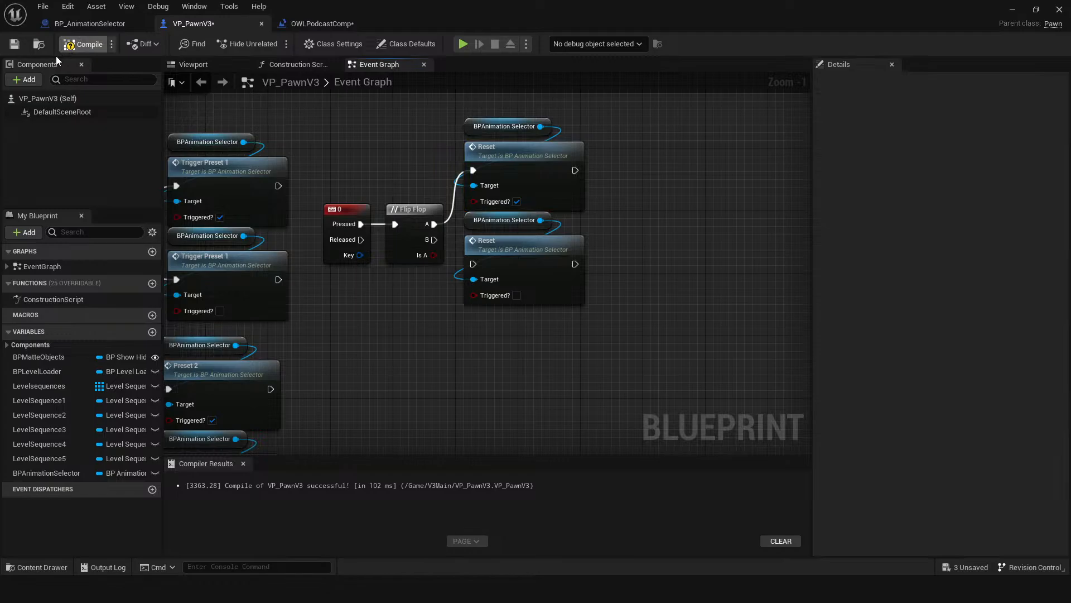
{"action": "left_click", "coordinate": [14, 44]}
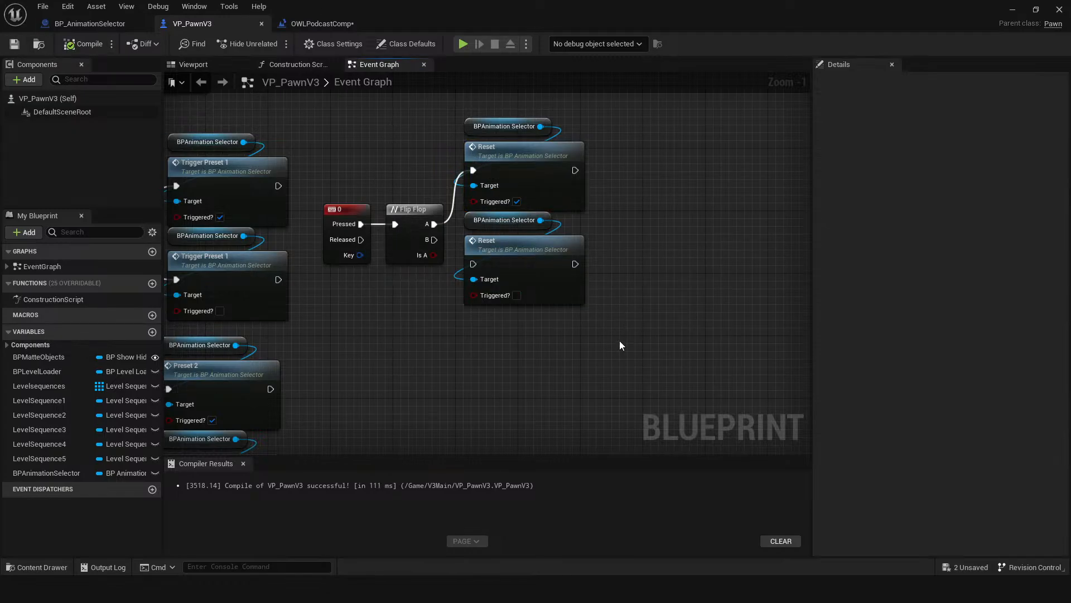
Move the disconnected Reset call and its BPAnimation Selector node further below the connected Reset, saving and compiling VP_PawnV3.
{"action": "left_click_drag", "start_coordinate": [619, 341], "coordinate": [461, 223]}
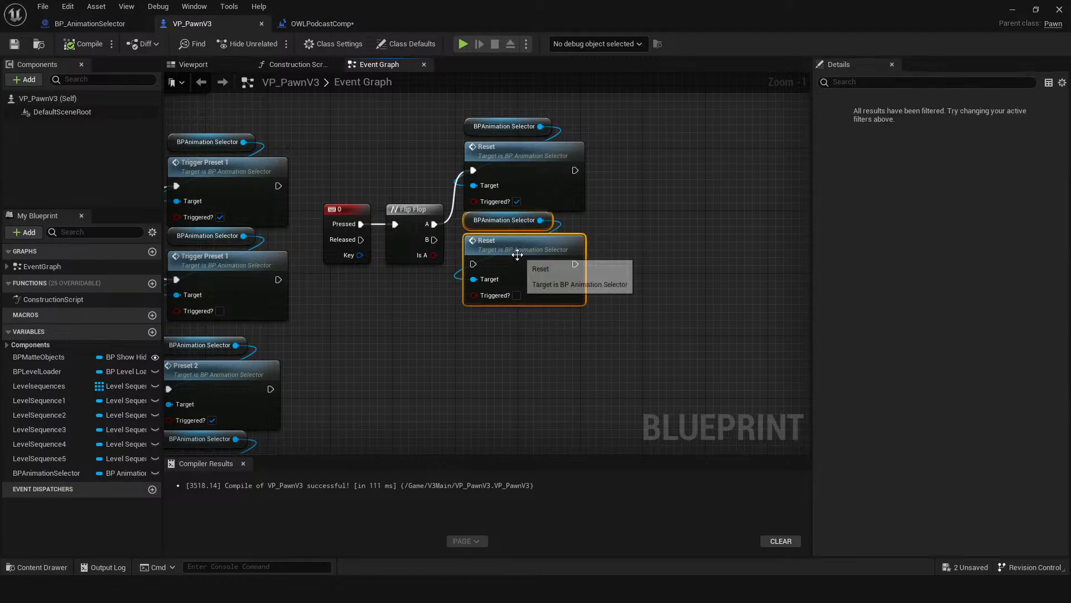
{"action": "left_click_drag", "start_coordinate": [518, 255], "coordinate": [518, 270]}
{"action": "left_click", "coordinate": [498, 354]}
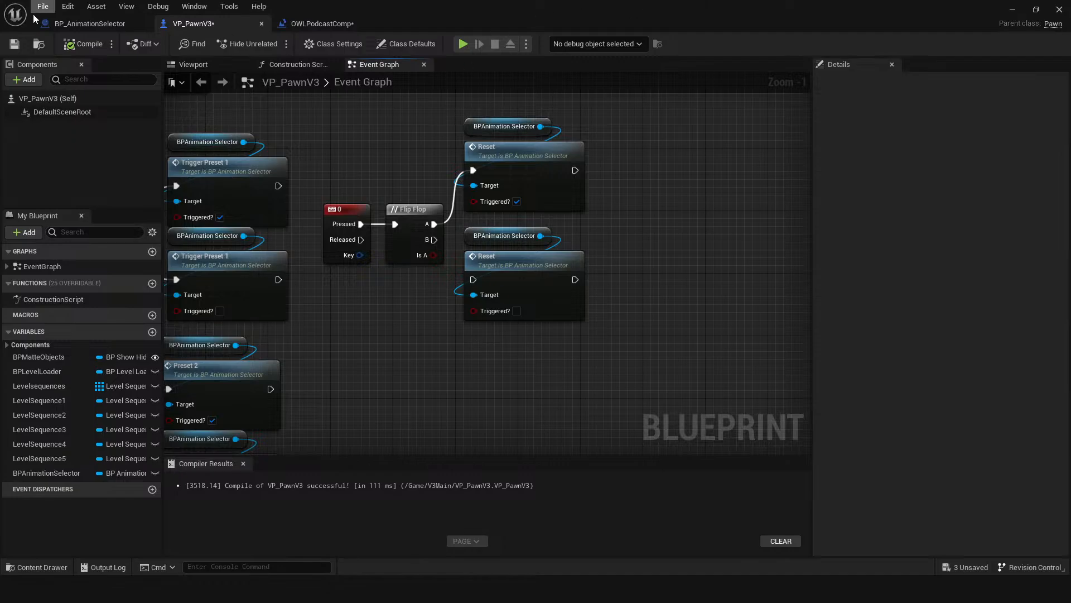
{"action": "left_click", "coordinate": [14, 44]}
{"action": "left_click_drag", "start_coordinate": [468, 357], "coordinate": [516, 277]}
{"action": "left_click", "coordinate": [544, 224]}
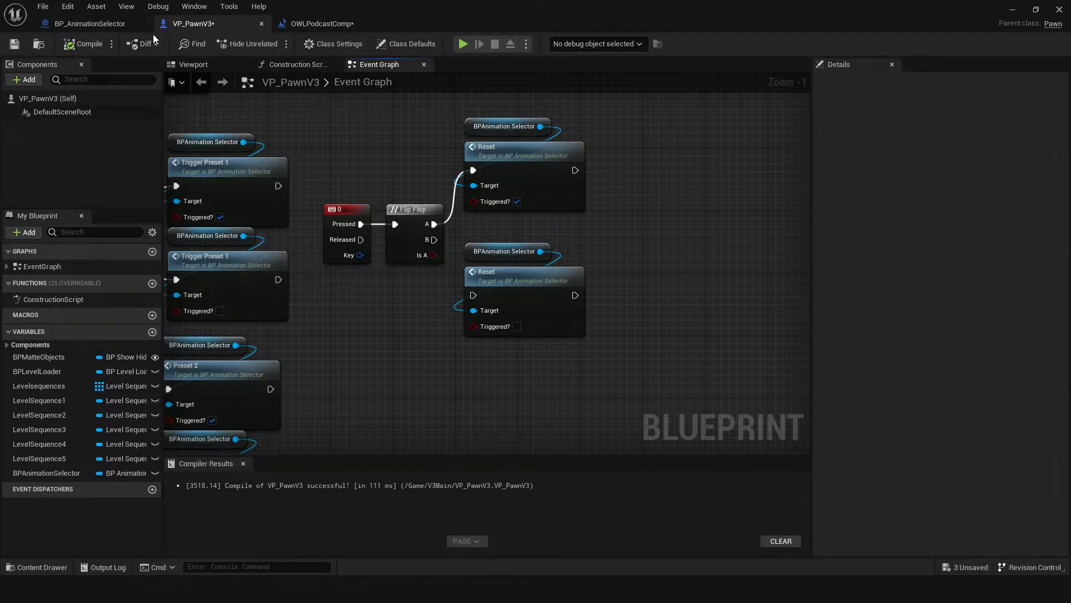
{"action": "key", "text": "F7"}
Save the OWLPodcastComp level blueprint and return to the BP_AnimationSelector event graph.
{"action": "left_click", "coordinate": [308, 23]}
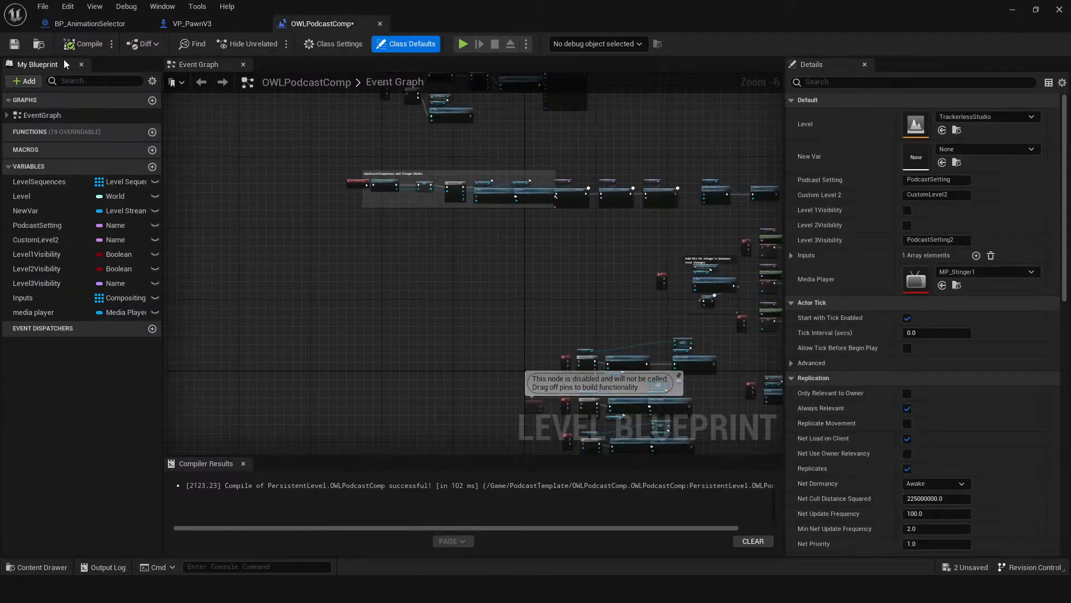
{"action": "left_click", "coordinate": [15, 44]}
{"action": "left_click", "coordinate": [209, 24]}
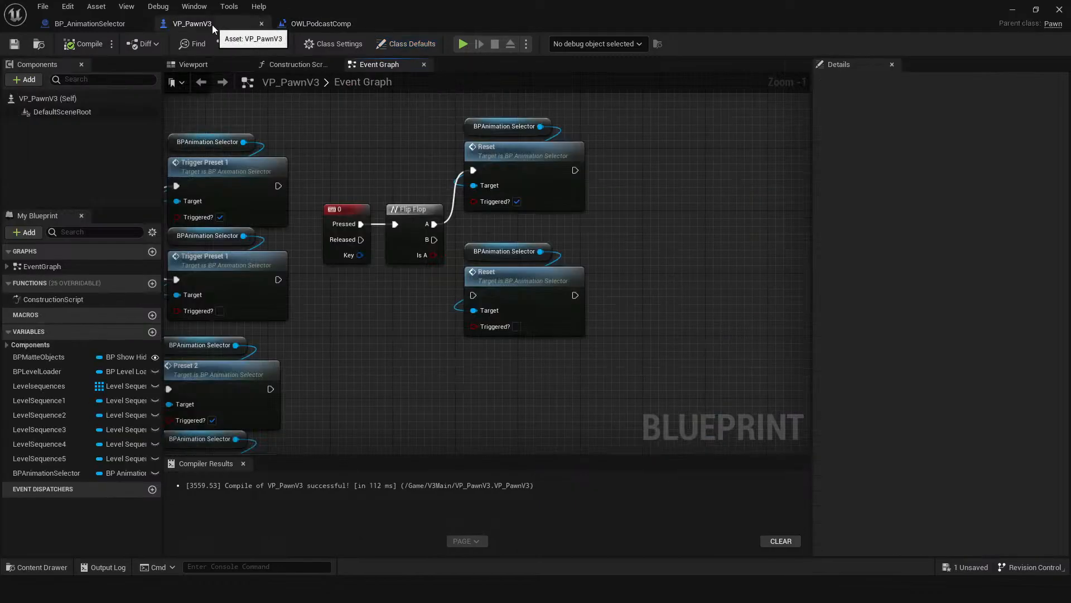
{"action": "left_click", "coordinate": [100, 25]}
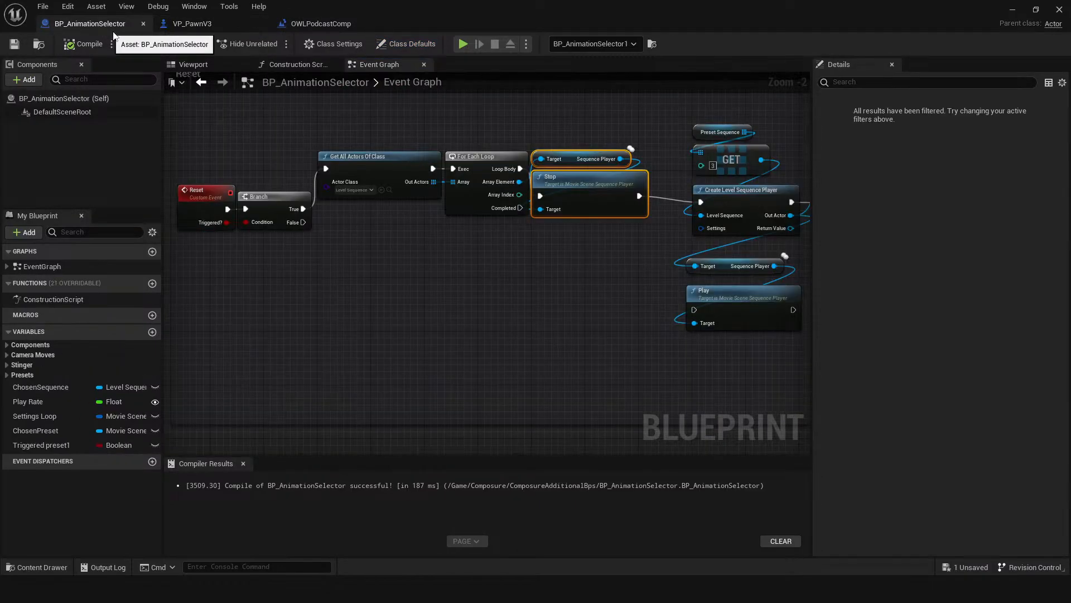
Play-test the podcast level, stop the session, close the Message Log and return to the BP_AnimationSelector graph.
{"action": "left_click", "coordinate": [1013, 11]}
{"action": "left_click", "coordinate": [326, 43]}
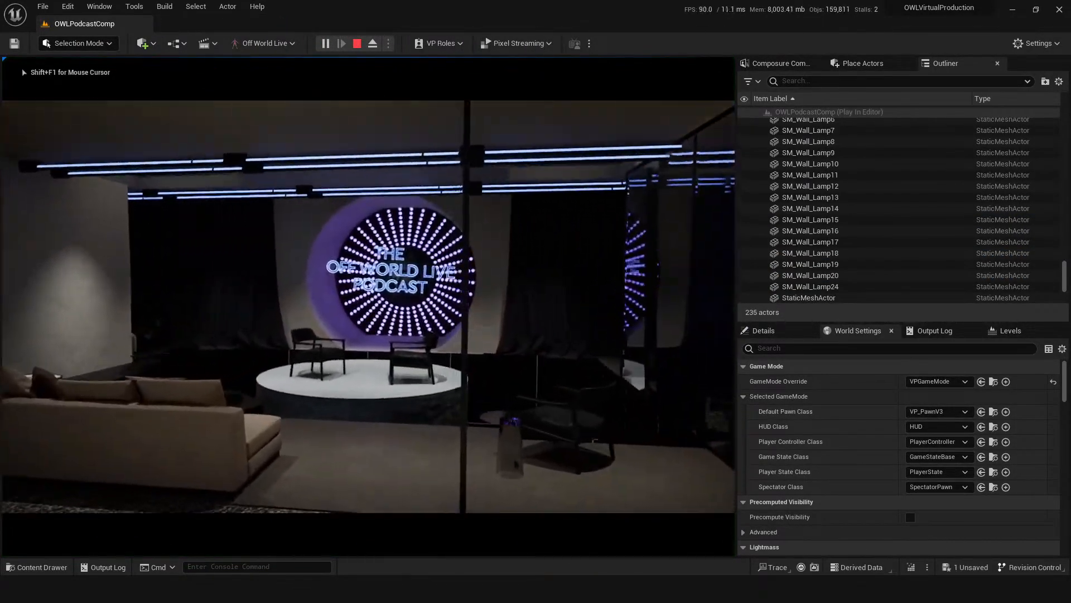
{"action": "key", "text": "Escape"}
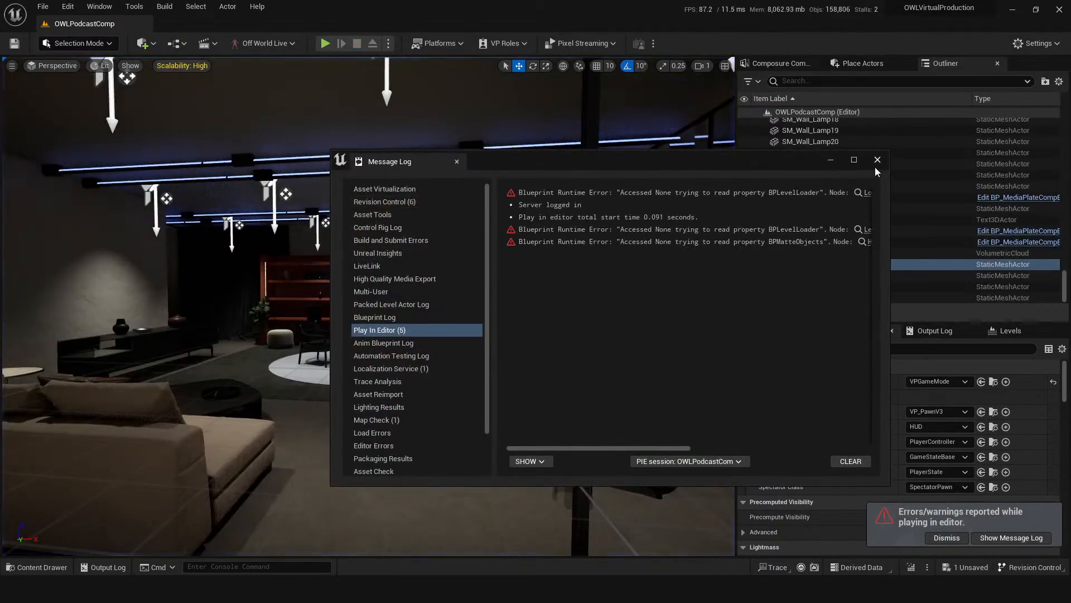
{"action": "left_click", "coordinate": [877, 162]}
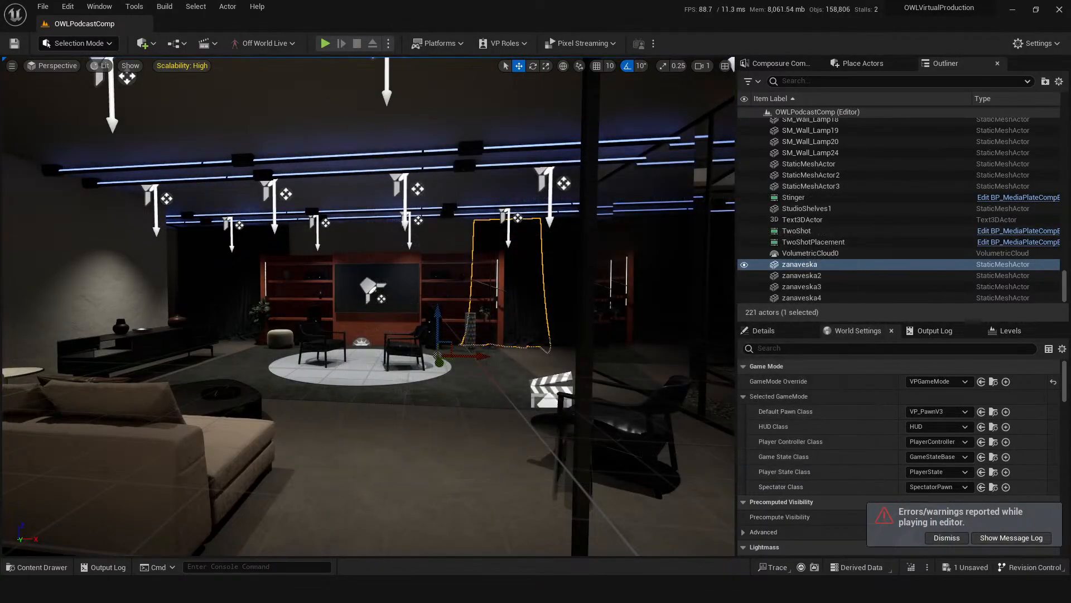
{"action": "left_click", "coordinate": [636, 527]}
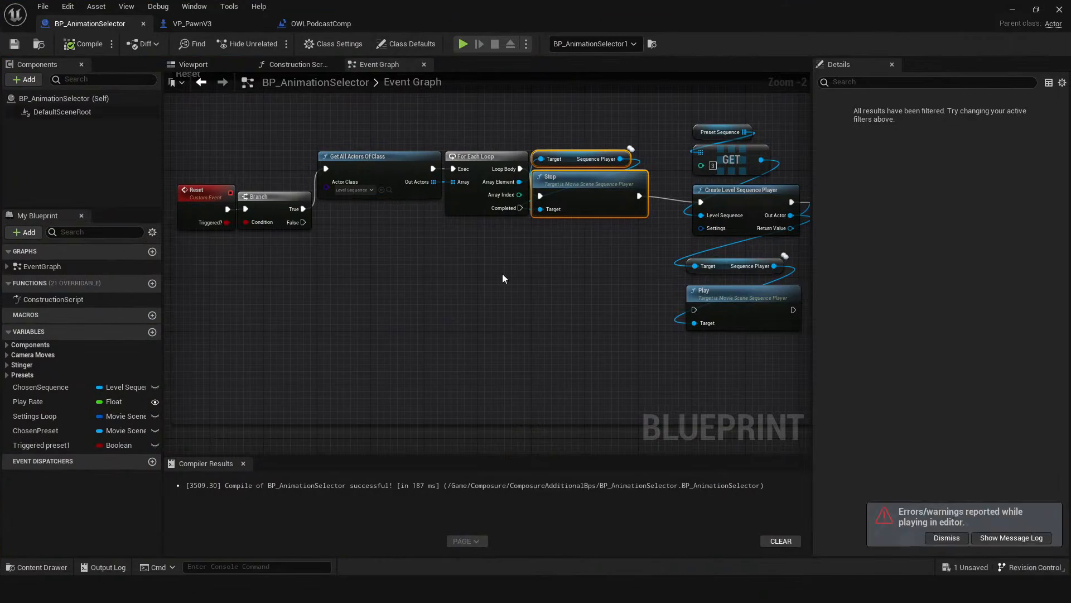
Move the Preset Sequence, Create Level Sequence Player, Play and Play To nodes closer to the Stop node, and compile and save BP_AnimationSelector.
{"action": "left_click", "coordinate": [495, 365]}
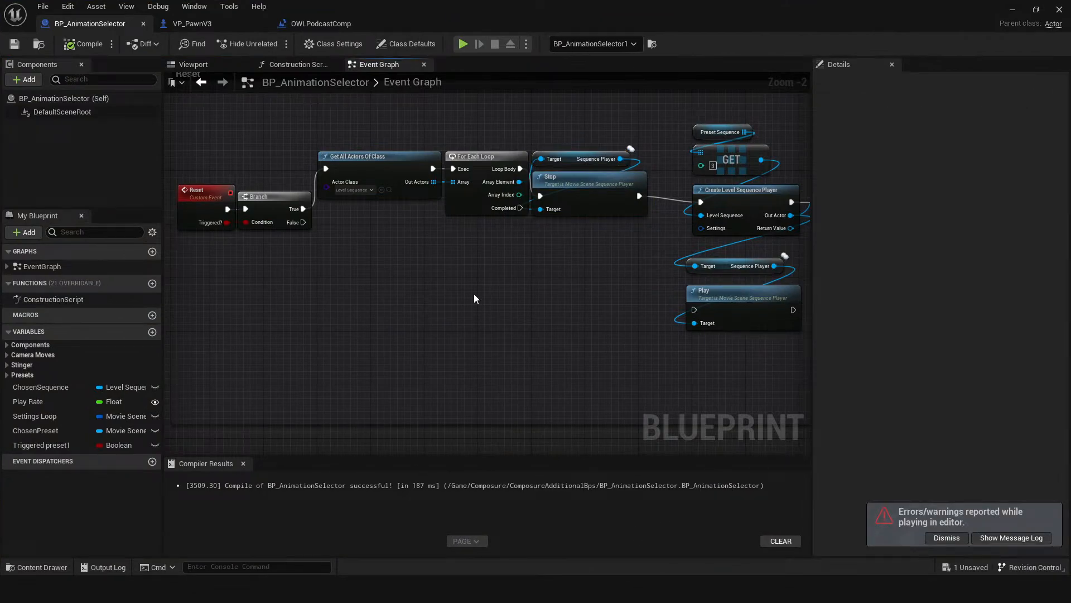
{"action": "right_click_drag", "start_coordinate": [473, 294], "coordinate": [453, 295]}
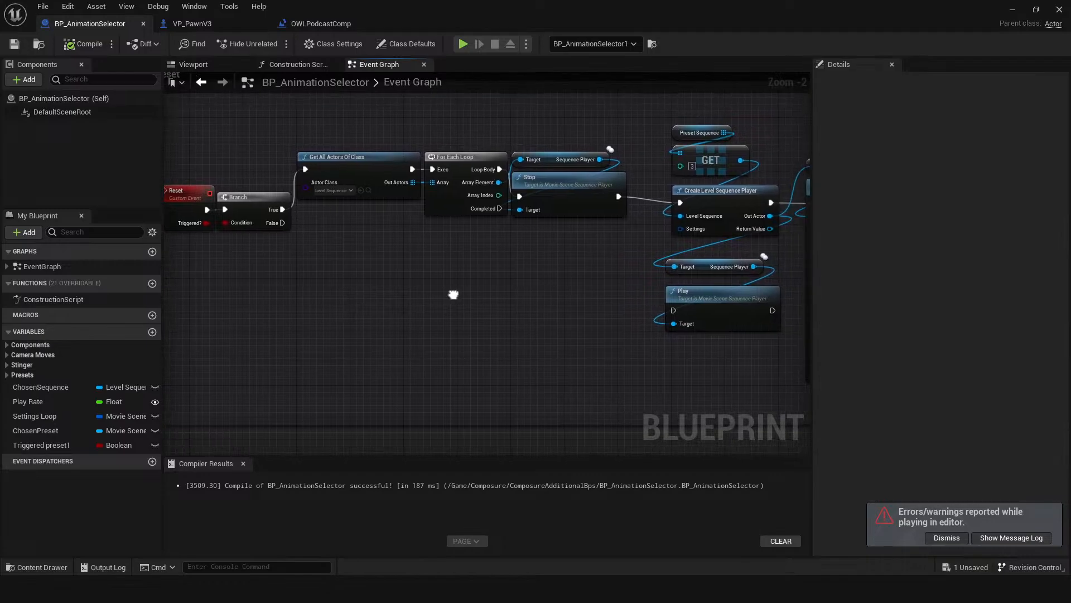
{"action": "right_click_drag", "start_coordinate": [570, 288], "coordinate": [440, 284]}
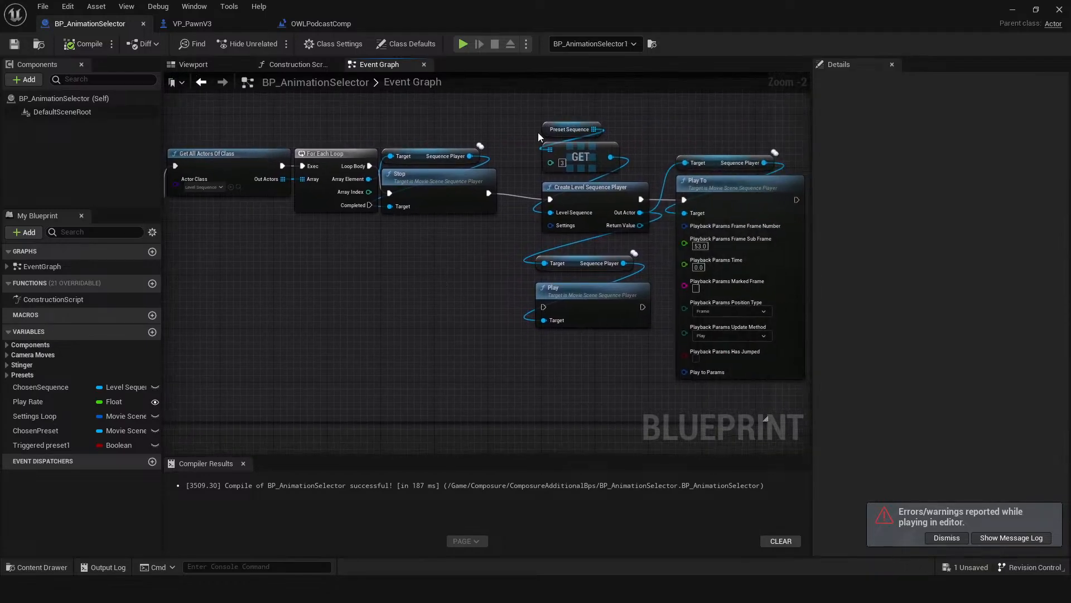
{"action": "left_click_drag", "start_coordinate": [538, 133], "coordinate": [692, 323]}
{"action": "right_click_drag", "start_coordinate": [595, 327], "coordinate": [506, 334]}
{"action": "left_click_drag", "start_coordinate": [486, 198], "coordinate": [448, 189]}
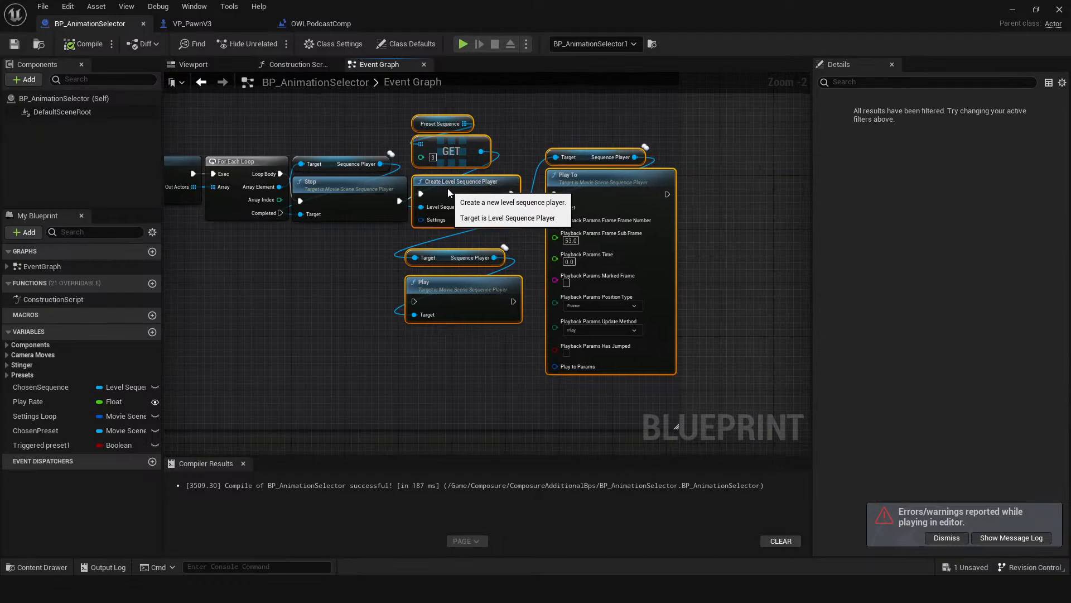
{"action": "left_click", "coordinate": [340, 274]}
{"action": "right_click_drag", "start_coordinate": [340, 274], "coordinate": [357, 289]}
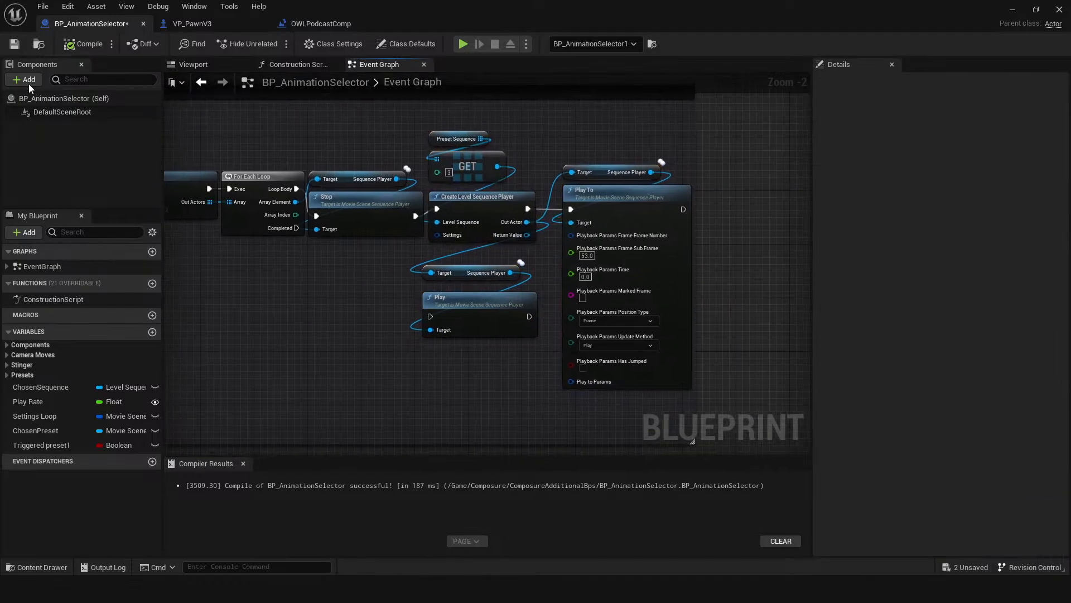
{"action": "left_click", "coordinate": [81, 44]}
{"action": "left_click", "coordinate": [14, 43]}
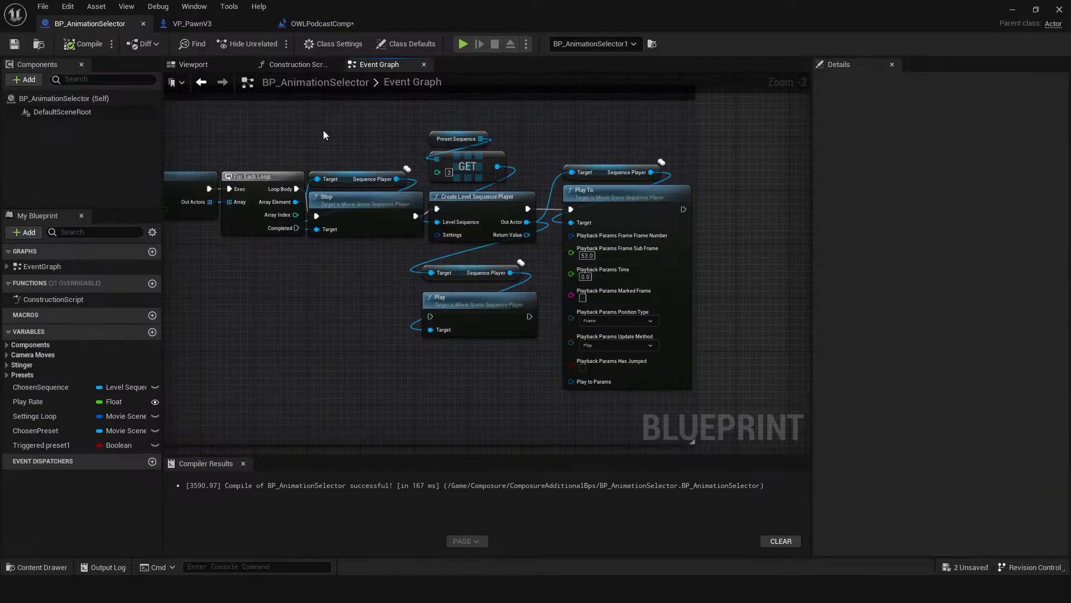
Save the OWLPodcastComp level blueprint, close the blueprint window and return to the level viewport.
{"action": "left_click", "coordinate": [321, 23]}
{"action": "left_click", "coordinate": [14, 43]}
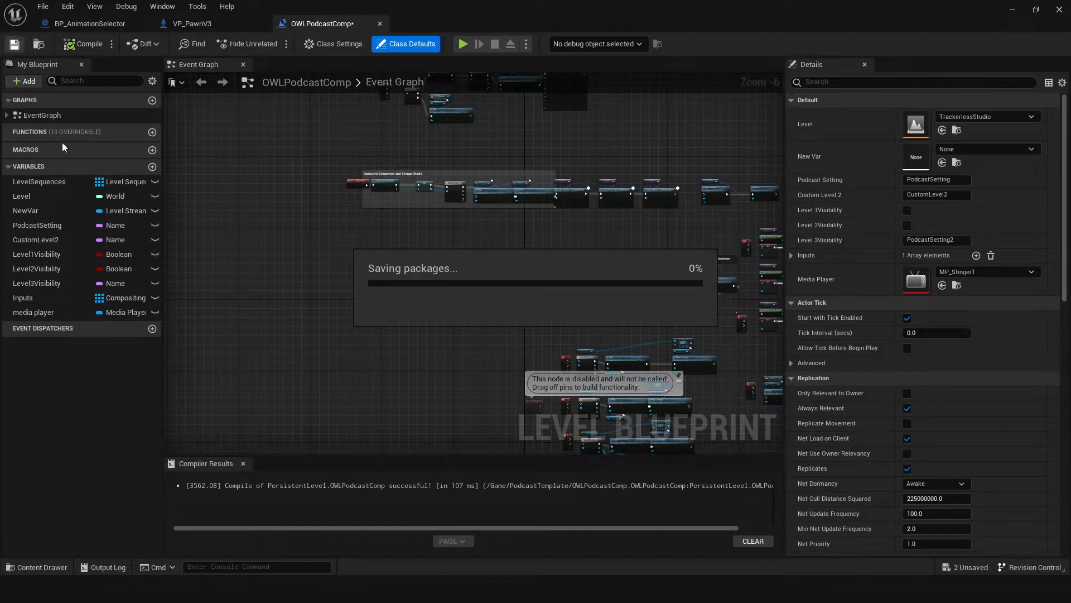
{"action": "left_click", "coordinate": [1060, 10]}
{"action": "left_click", "coordinate": [401, 490]}
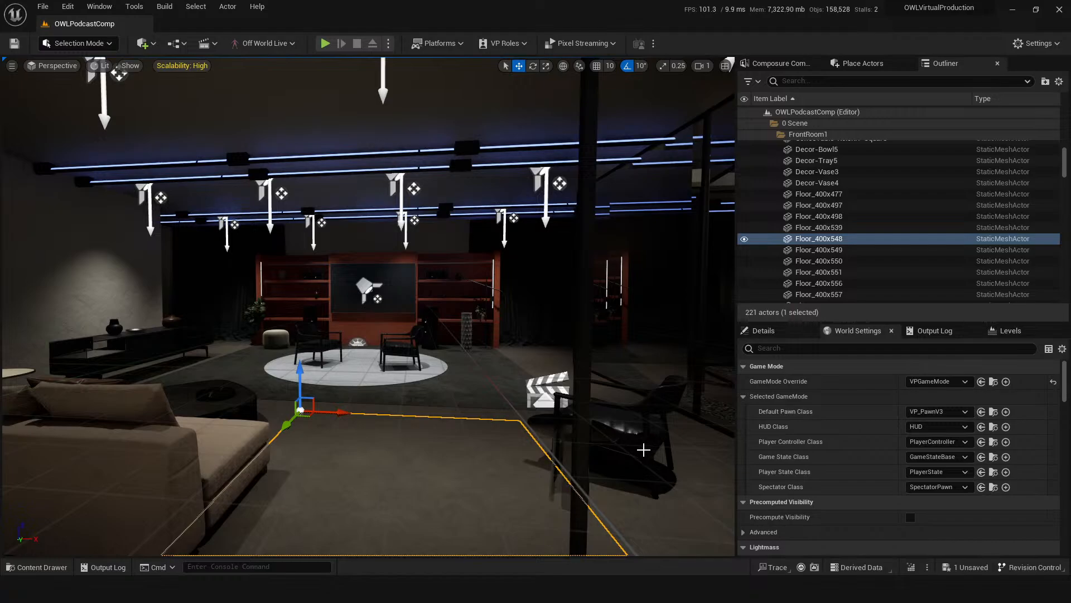
Expand the Podcast comp in Composure and briefly enable the TwoShot element's rendering to preview it, switching it off again.
{"action": "left_click", "coordinate": [780, 63]}
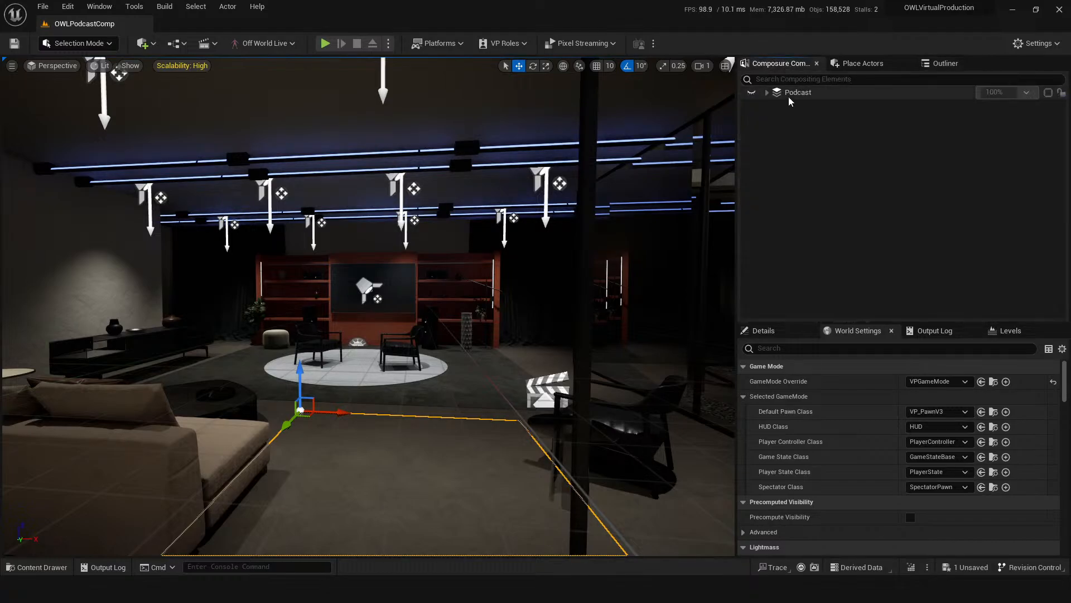
{"action": "left_click", "coordinate": [748, 95]}
{"action": "left_click", "coordinate": [749, 94]}
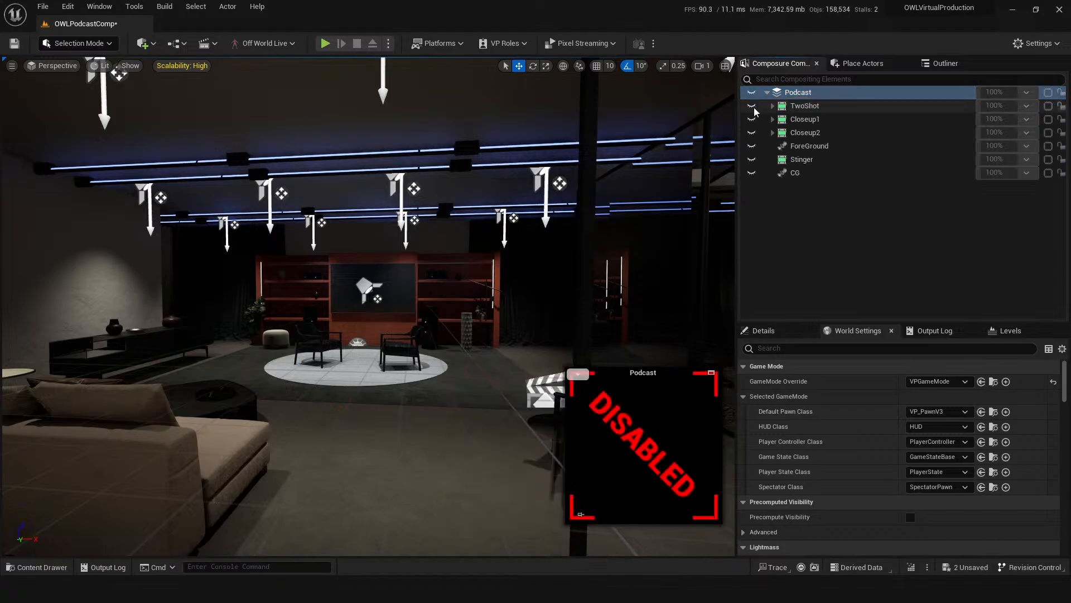
{"action": "left_click", "coordinate": [784, 106]}
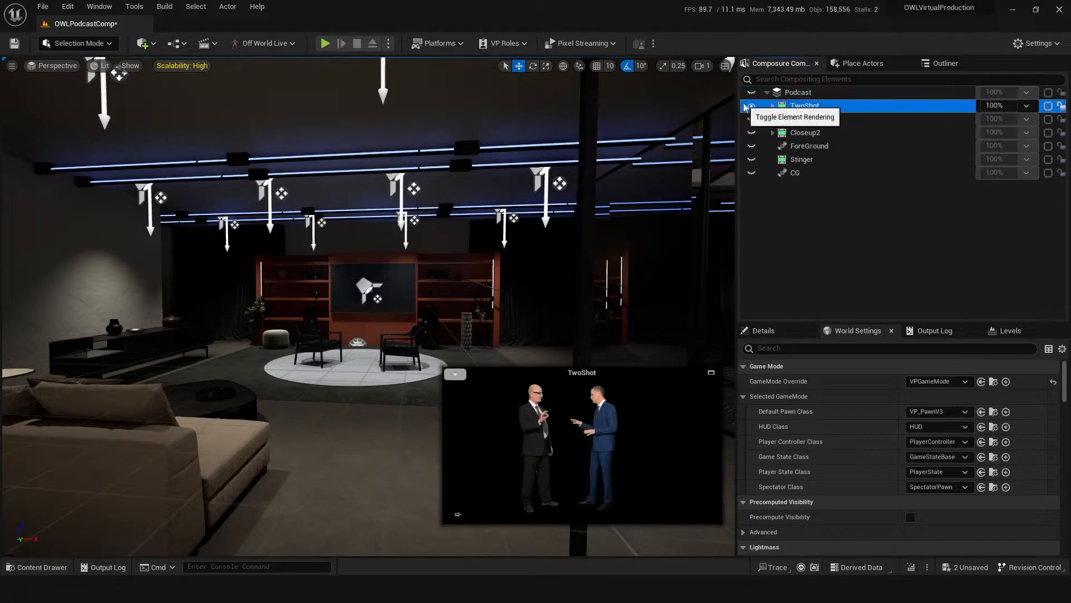
{"action": "left_click", "coordinate": [772, 105]}
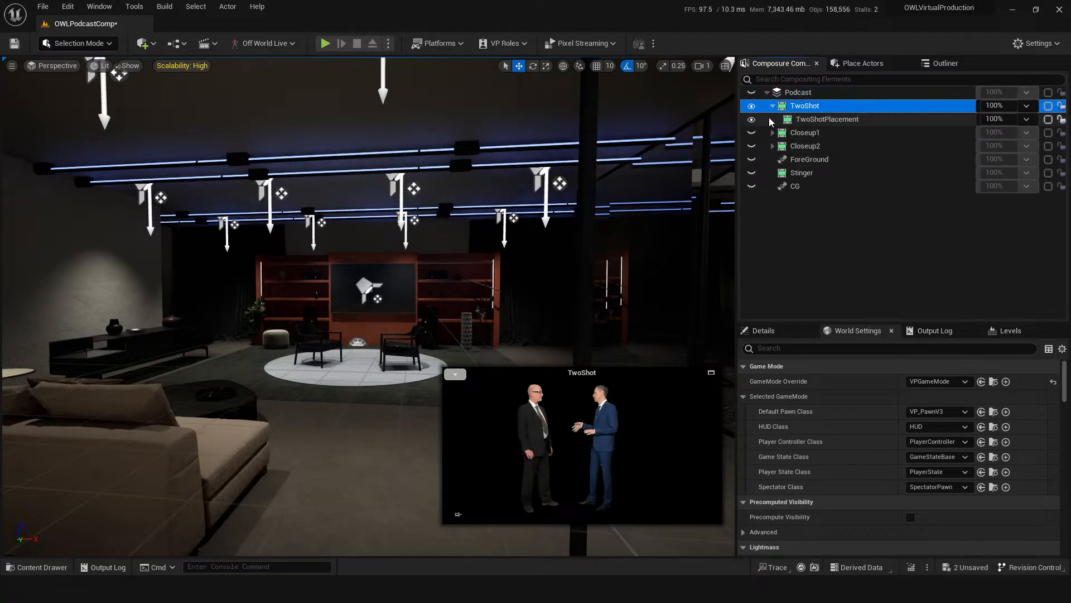
{"action": "left_click", "coordinate": [752, 107]}
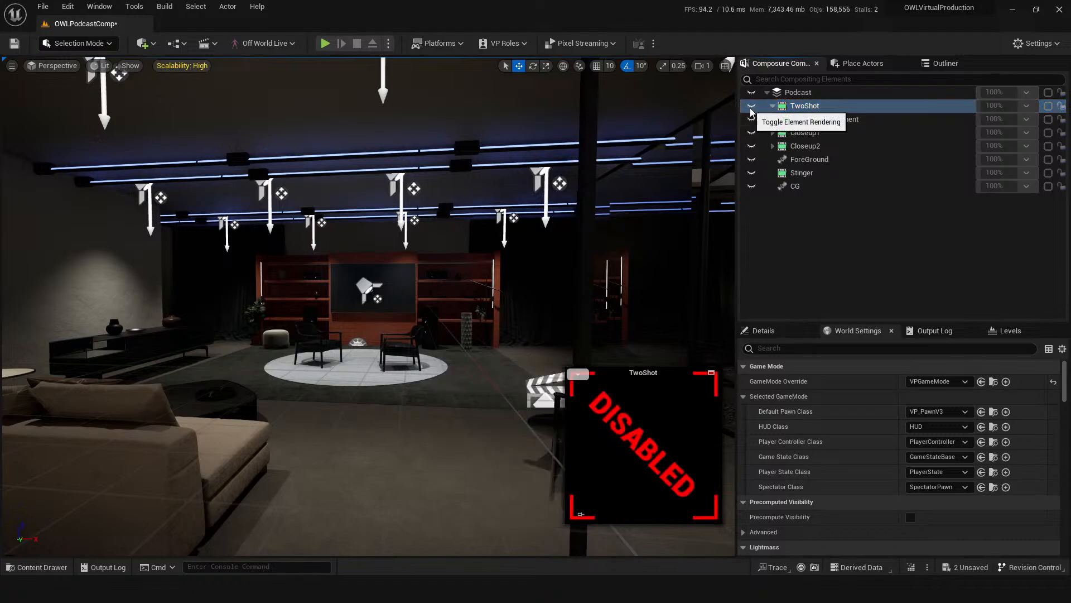
Examine the Podcast comp's output passes in its details and deselect the comp.
{"action": "left_click", "coordinate": [787, 95]}
{"action": "left_click", "coordinate": [764, 330]}
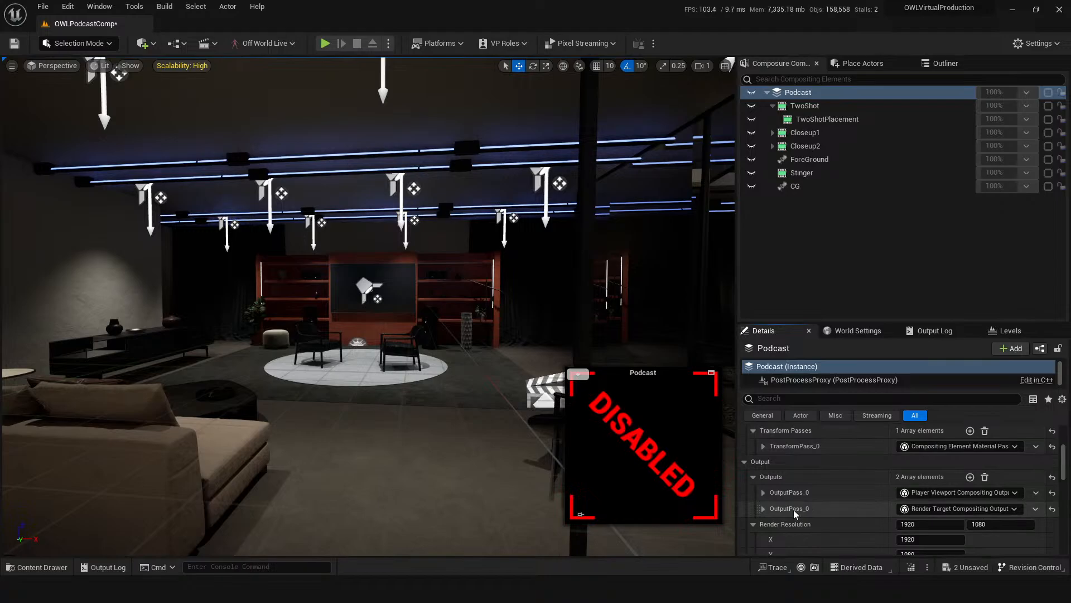
{"action": "scroll", "coordinate": [766, 508], "scroll_direction": "up", "scroll_amount": 1}
{"action": "left_click", "coordinate": [810, 247]}
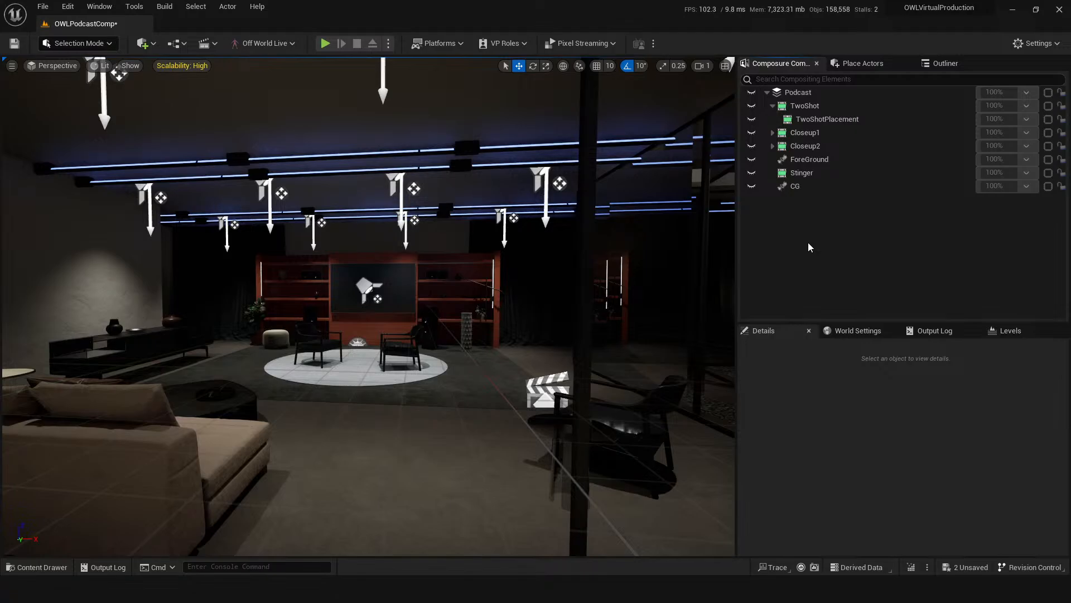
Enable rendering for the Podcast comp and its CG element, toggle ForeGround on and off, and inspect the Player Viewport output pass.
{"action": "left_click", "coordinate": [803, 95]}
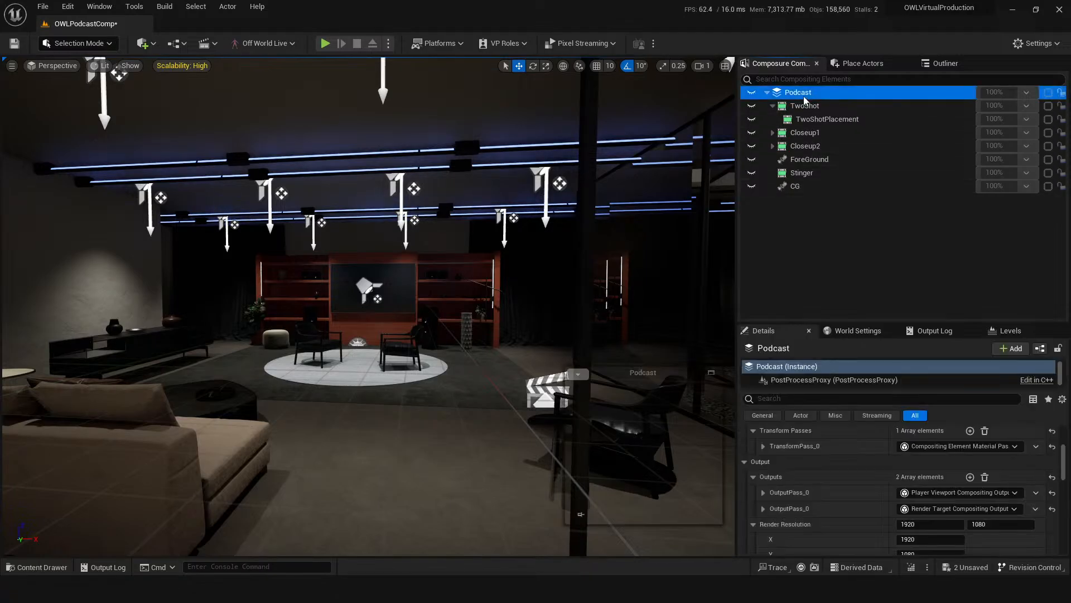
{"action": "left_click", "coordinate": [751, 93]}
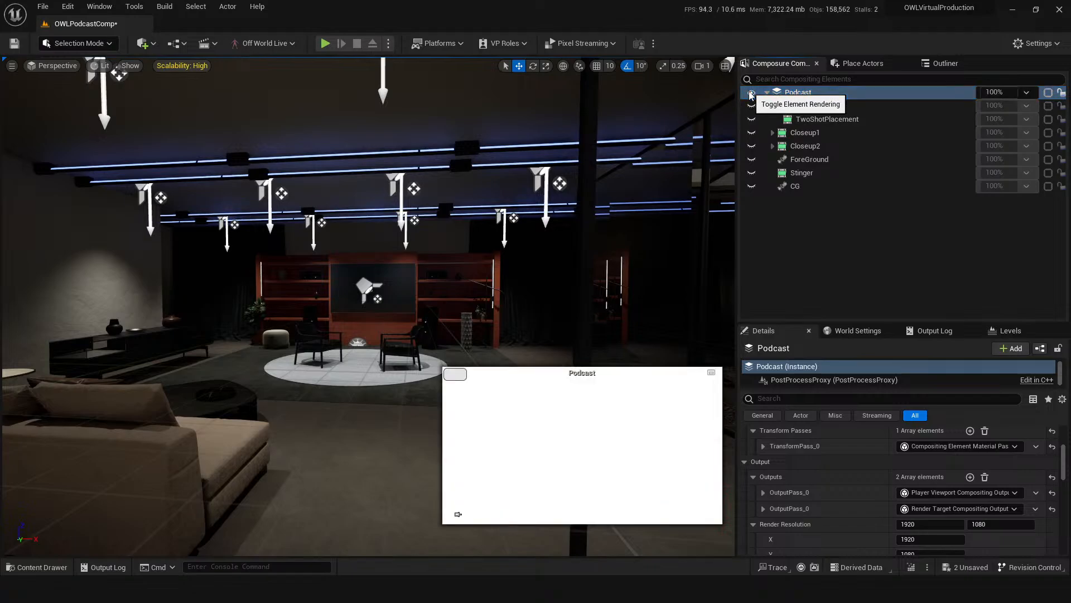
{"action": "left_click", "coordinate": [751, 160]}
{"action": "left_click", "coordinate": [751, 187]}
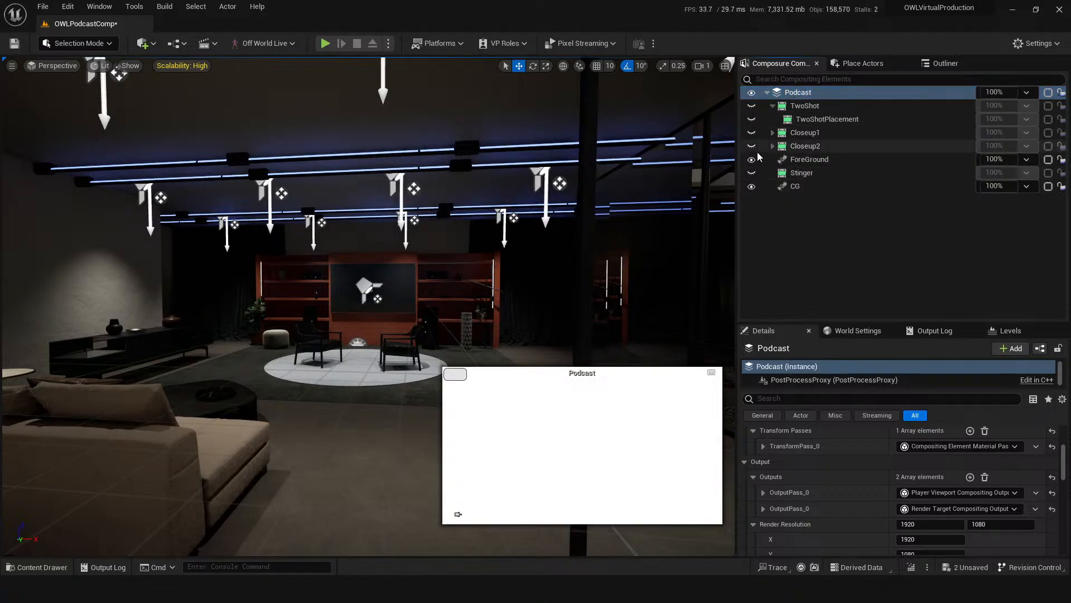
{"action": "left_click", "coordinate": [752, 160]}
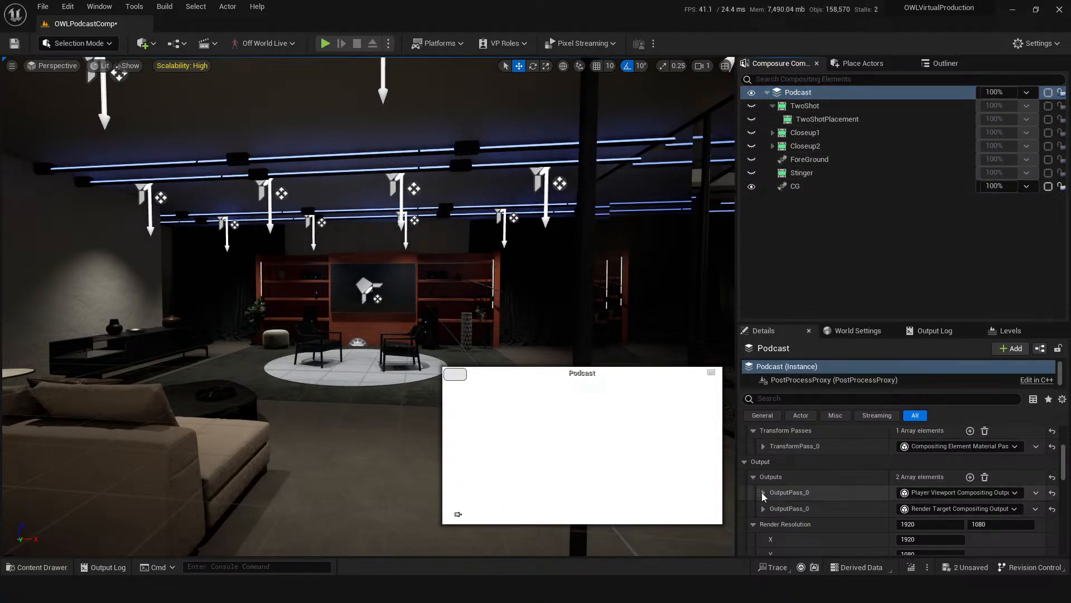
{"action": "left_click", "coordinate": [763, 492]}
{"action": "scroll", "coordinate": [837, 494], "scroll_direction": "down", "scroll_amount": 2}
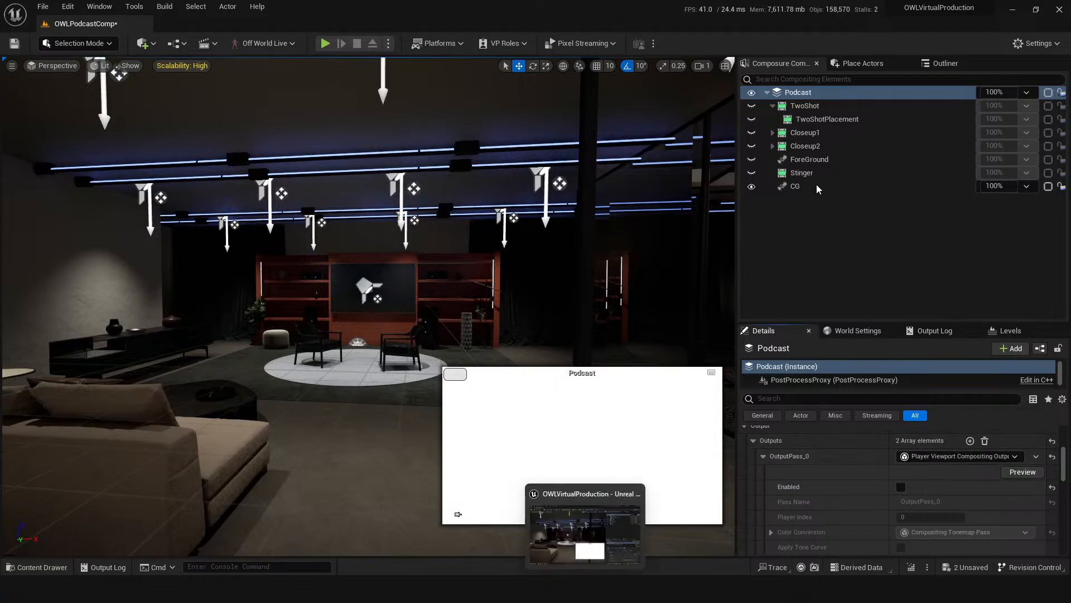
Disable rendering for the CG element and the Podcast comp, and collapse and deselect the comp.
{"action": "left_click", "coordinate": [751, 186]}
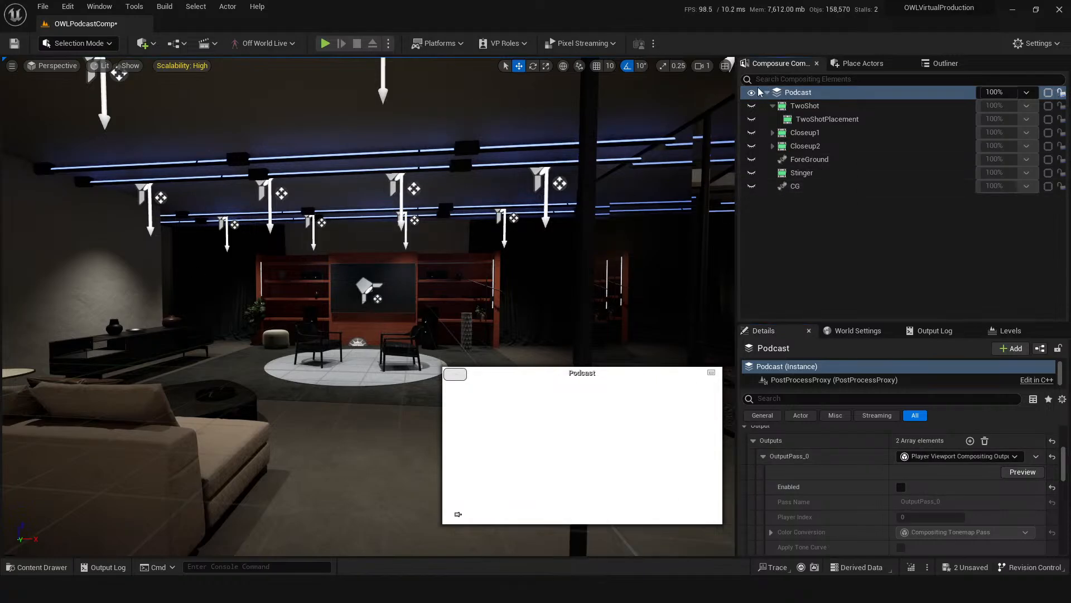
{"action": "left_click", "coordinate": [752, 92]}
{"action": "left_click", "coordinate": [768, 92]}
{"action": "left_click", "coordinate": [795, 288]}
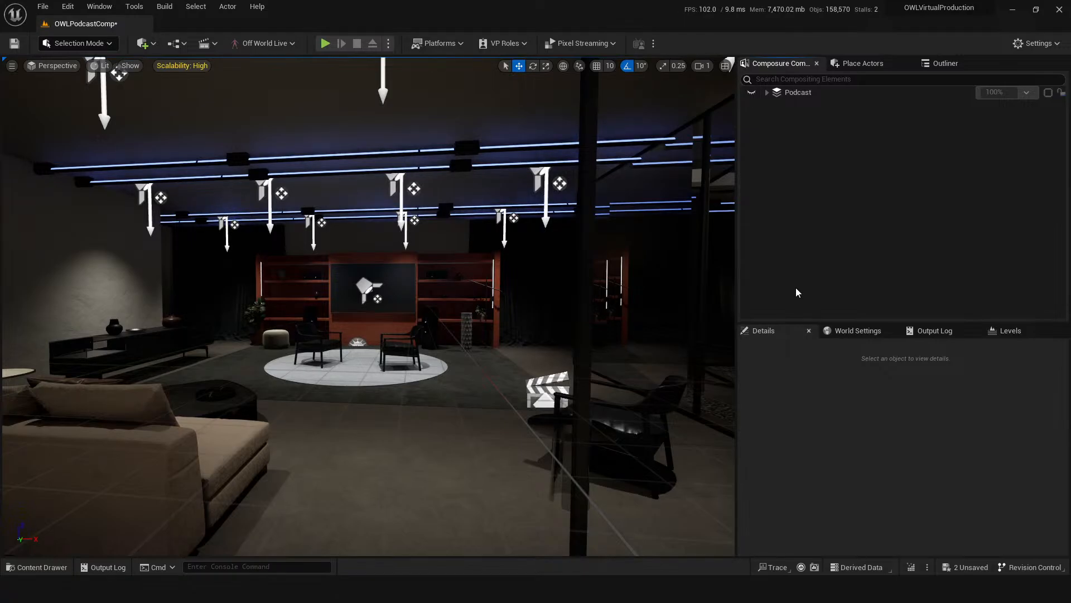
Save the level, play-test the podcast studio animations, stop the session and clear the Play In Editor messages.
{"action": "left_click", "coordinate": [15, 44]}
{"action": "key", "text": "alt+p"}
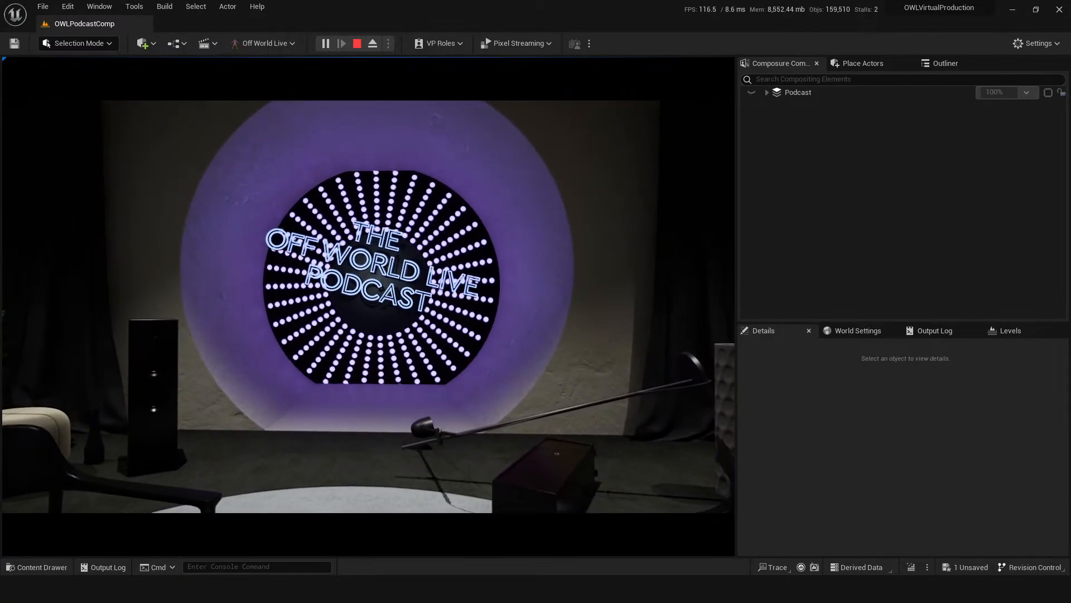
{"action": "key", "text": "Escape"}
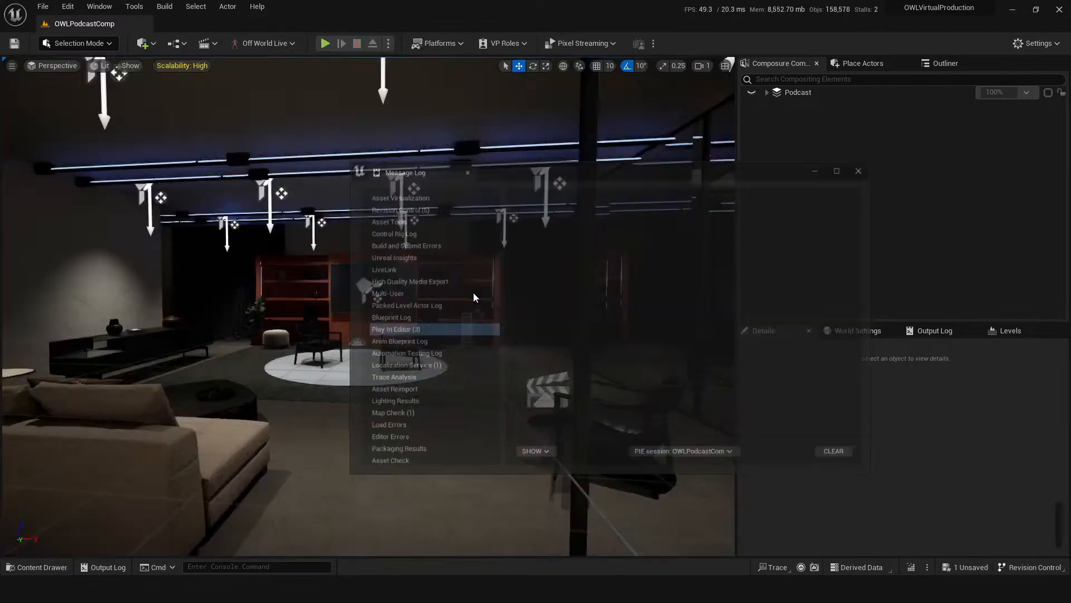
{"action": "left_click", "coordinate": [862, 462]}
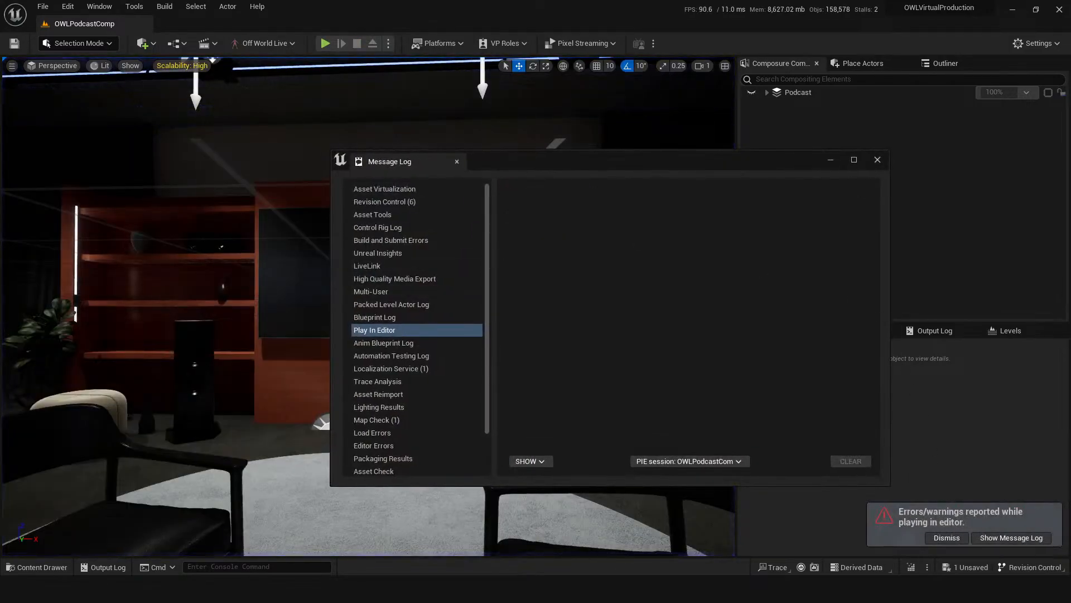